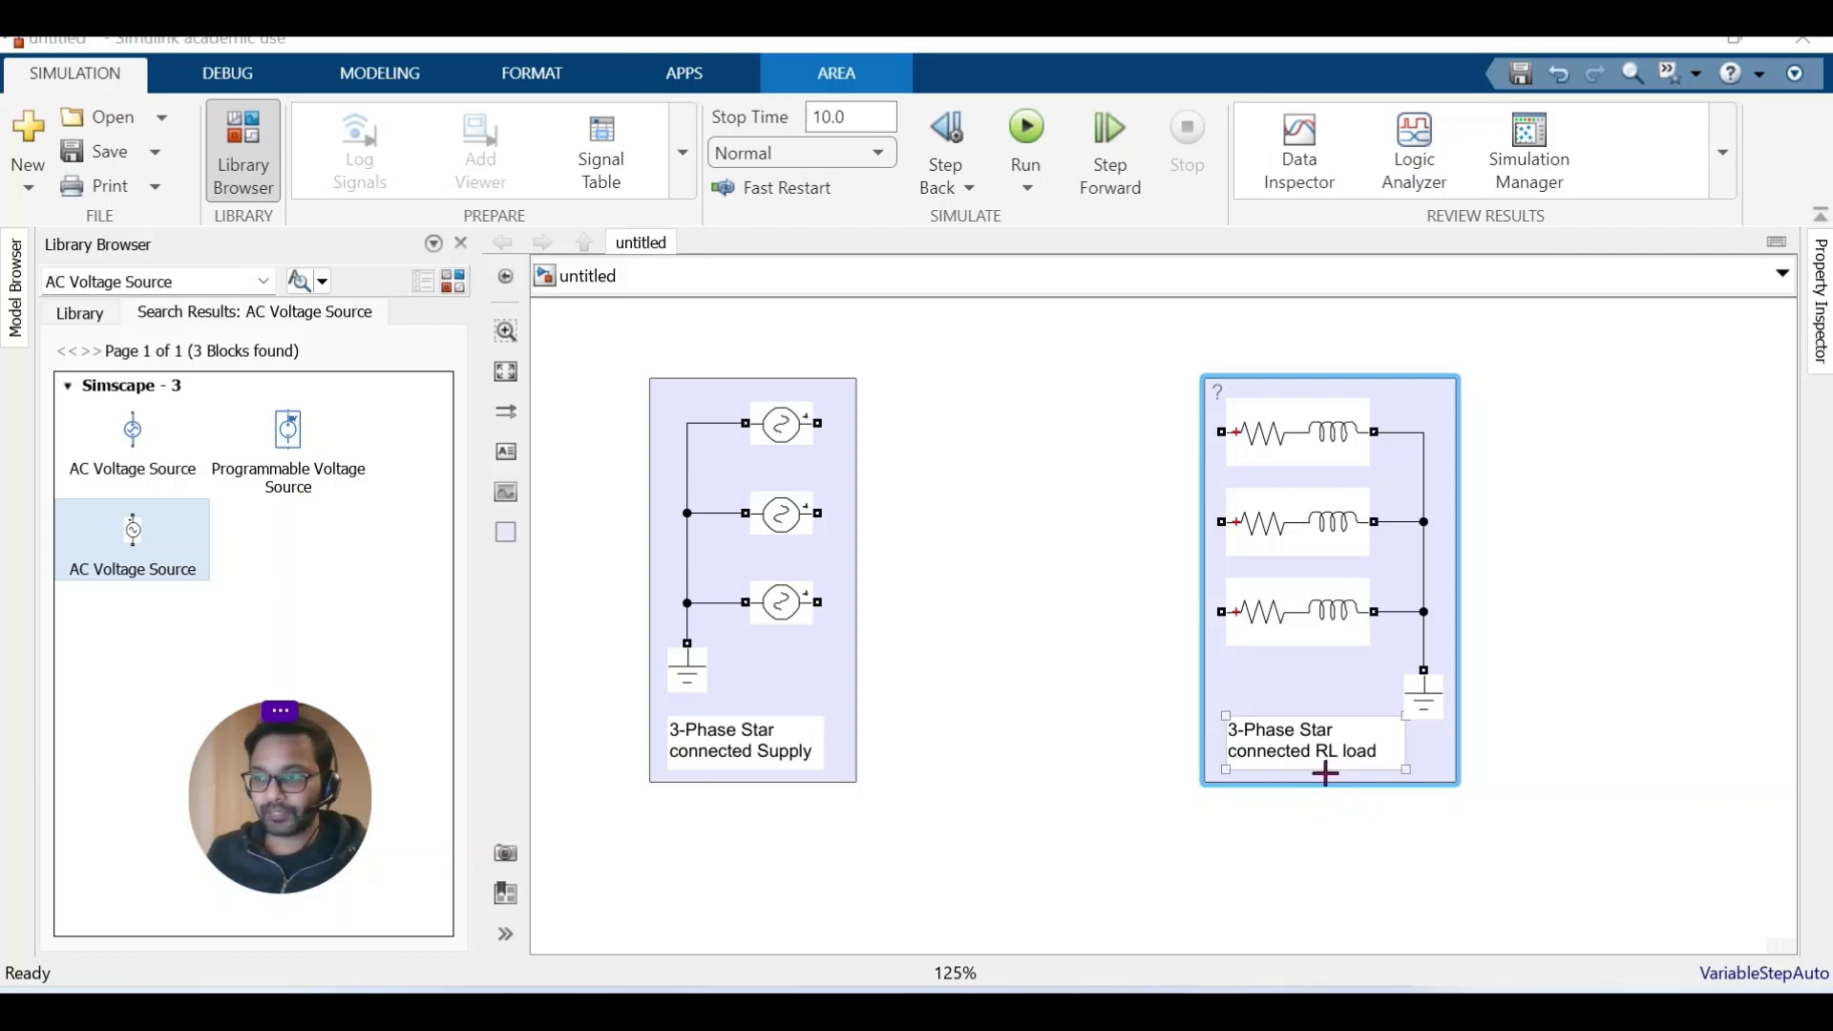
Set the peak amplitude of the topmost AC voltage source to 3300*sqrt(2) V.
{"action": "left_click", "coordinate": [786, 437]}
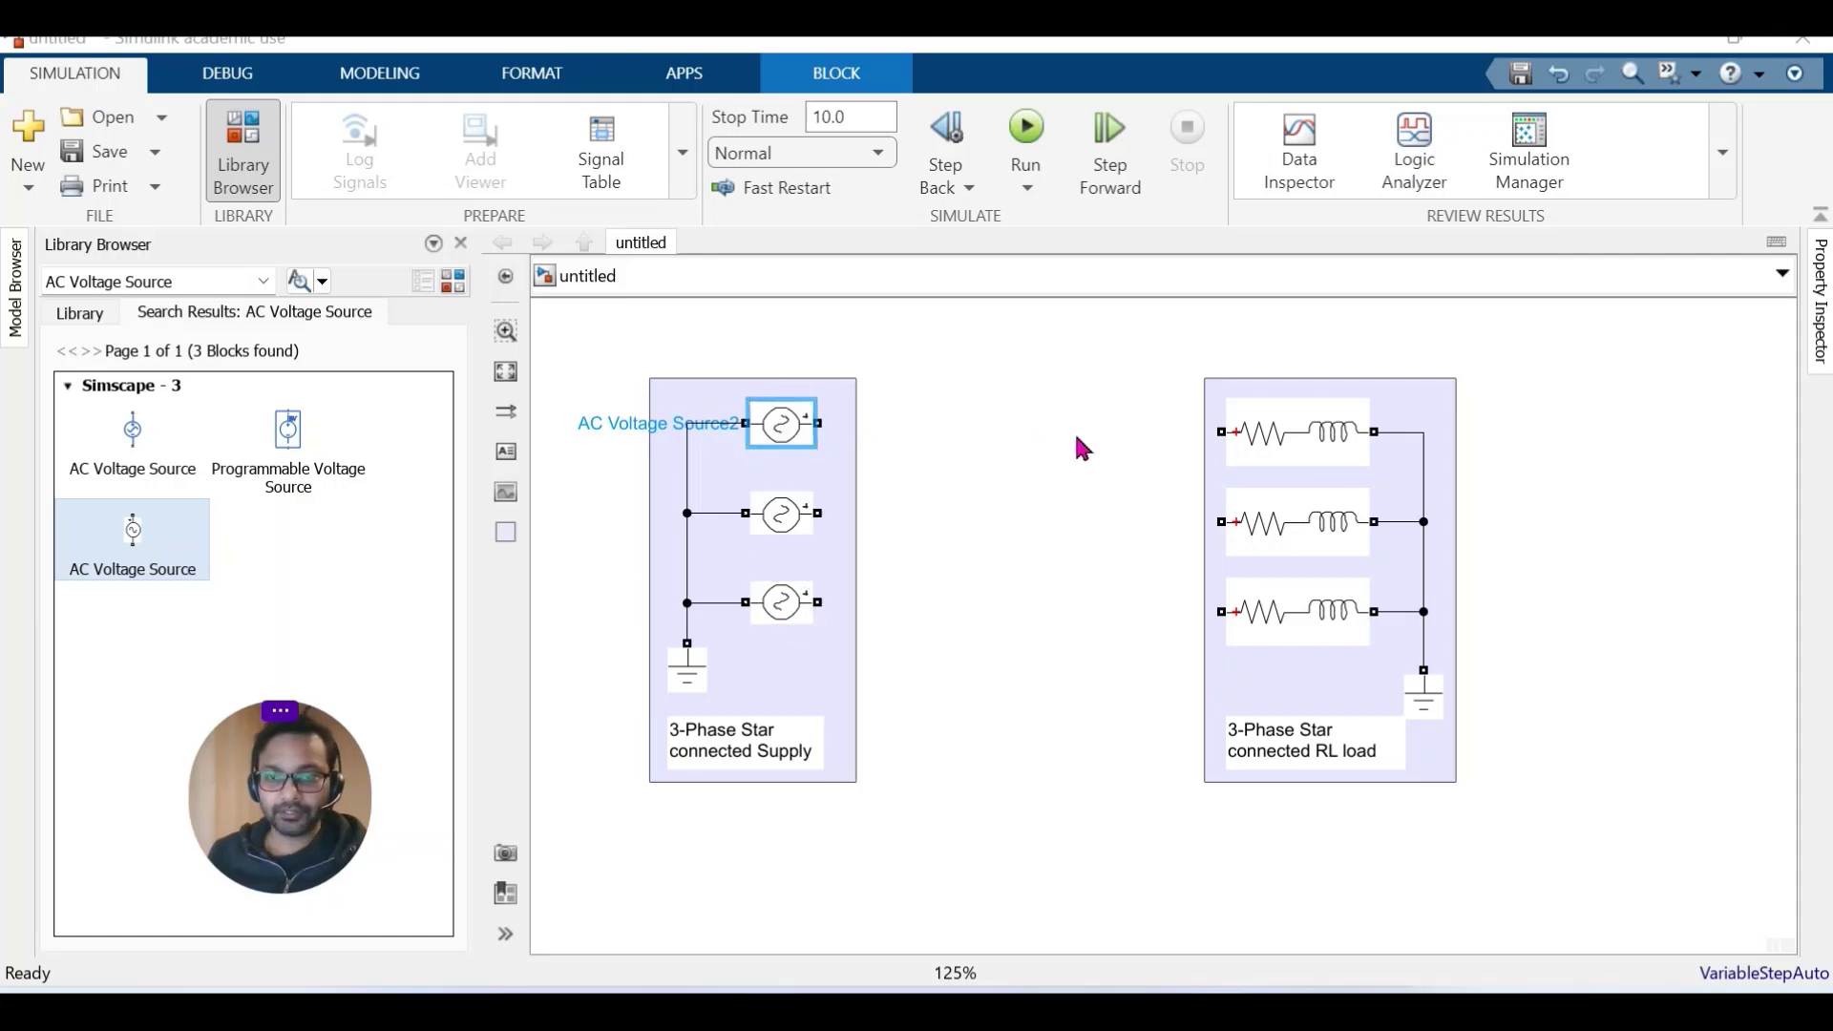
{"action": "double_click", "coordinate": [774, 435]}
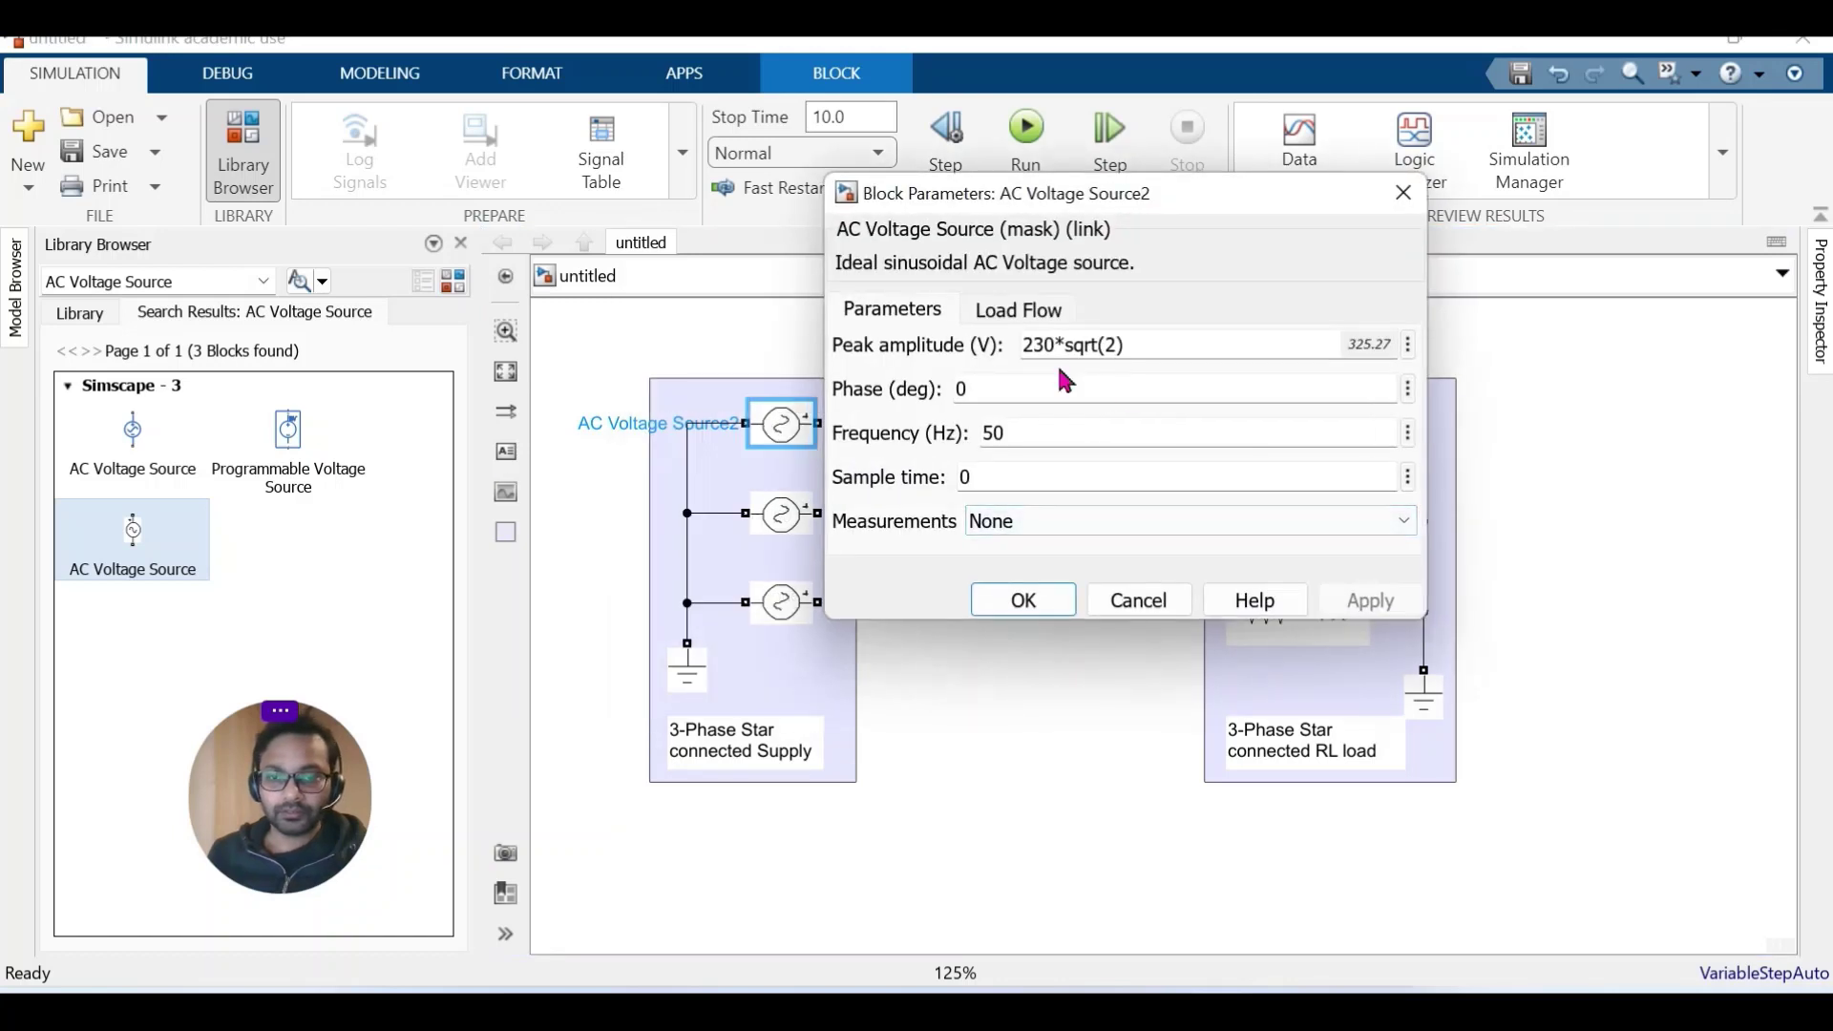
{"action": "left_click", "coordinate": [1047, 342]}
{"action": "left_click", "coordinate": [1055, 343]}
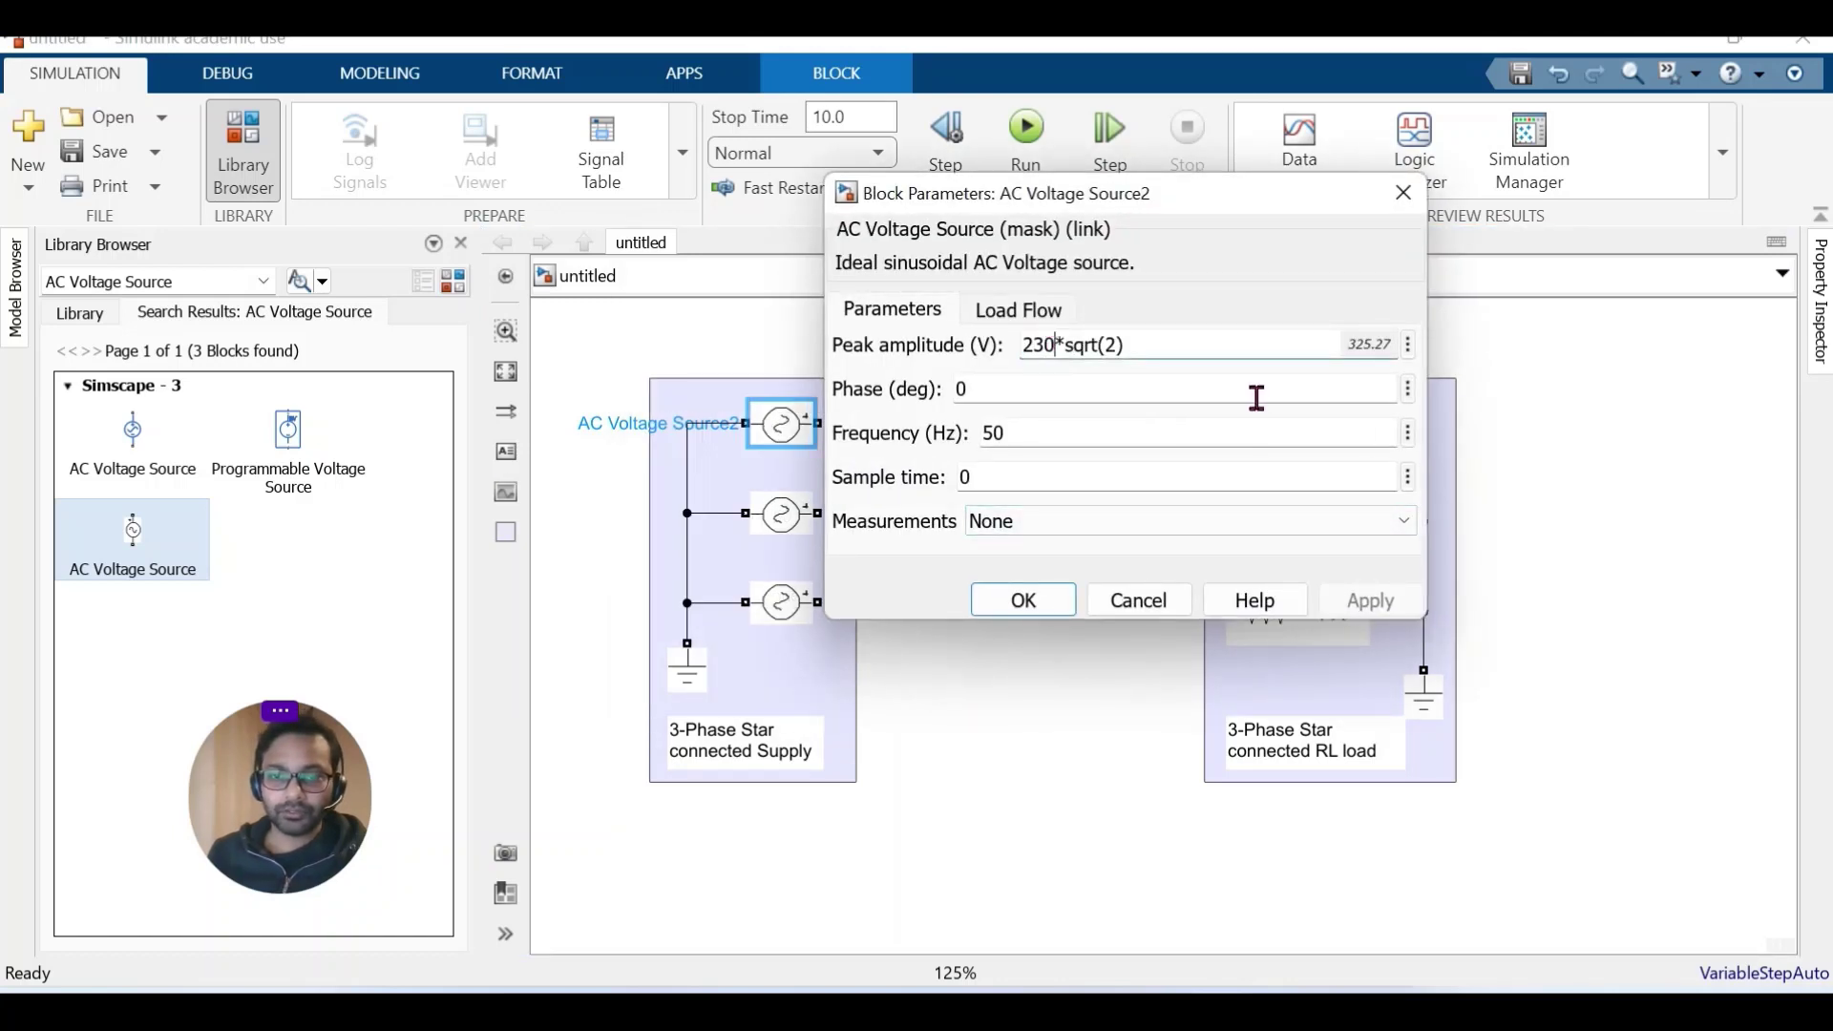
{"action": "key", "text": "BackSpace"}
{"action": "key", "text": "BackSpace"}
{"action": "key", "text": "BackSpace"}
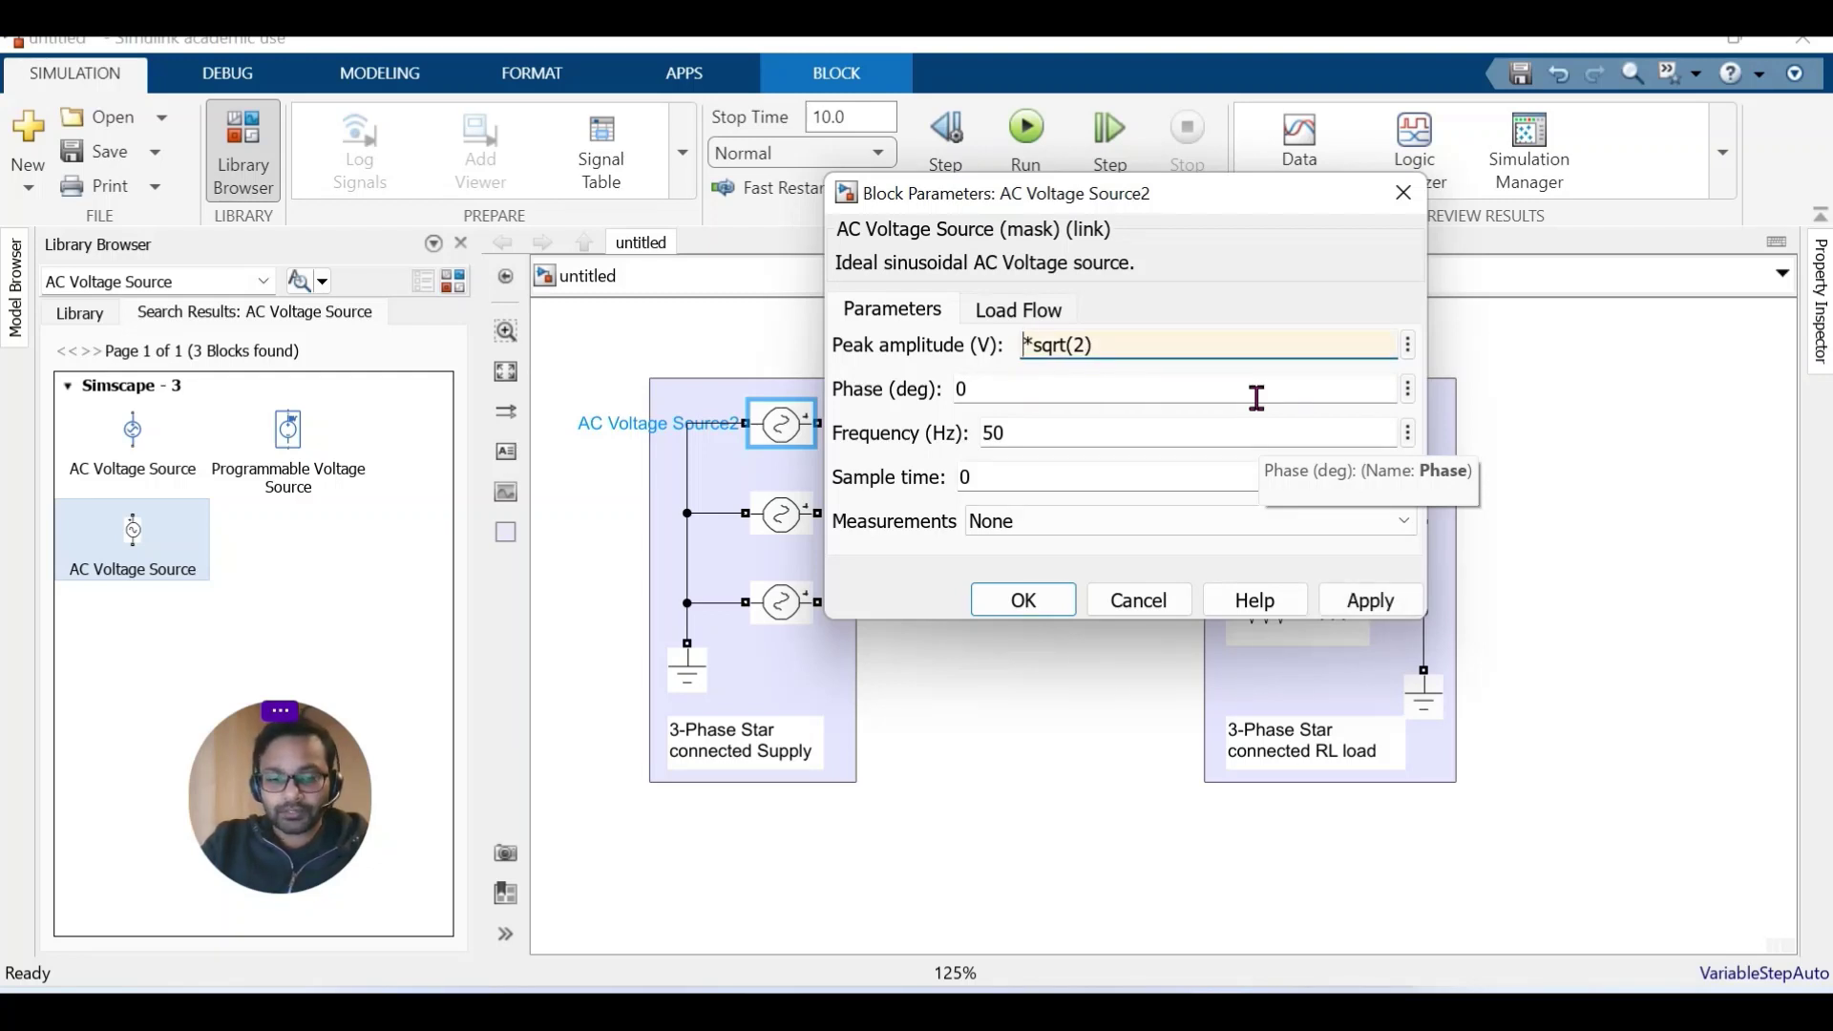
{"action": "type", "text": "33"}
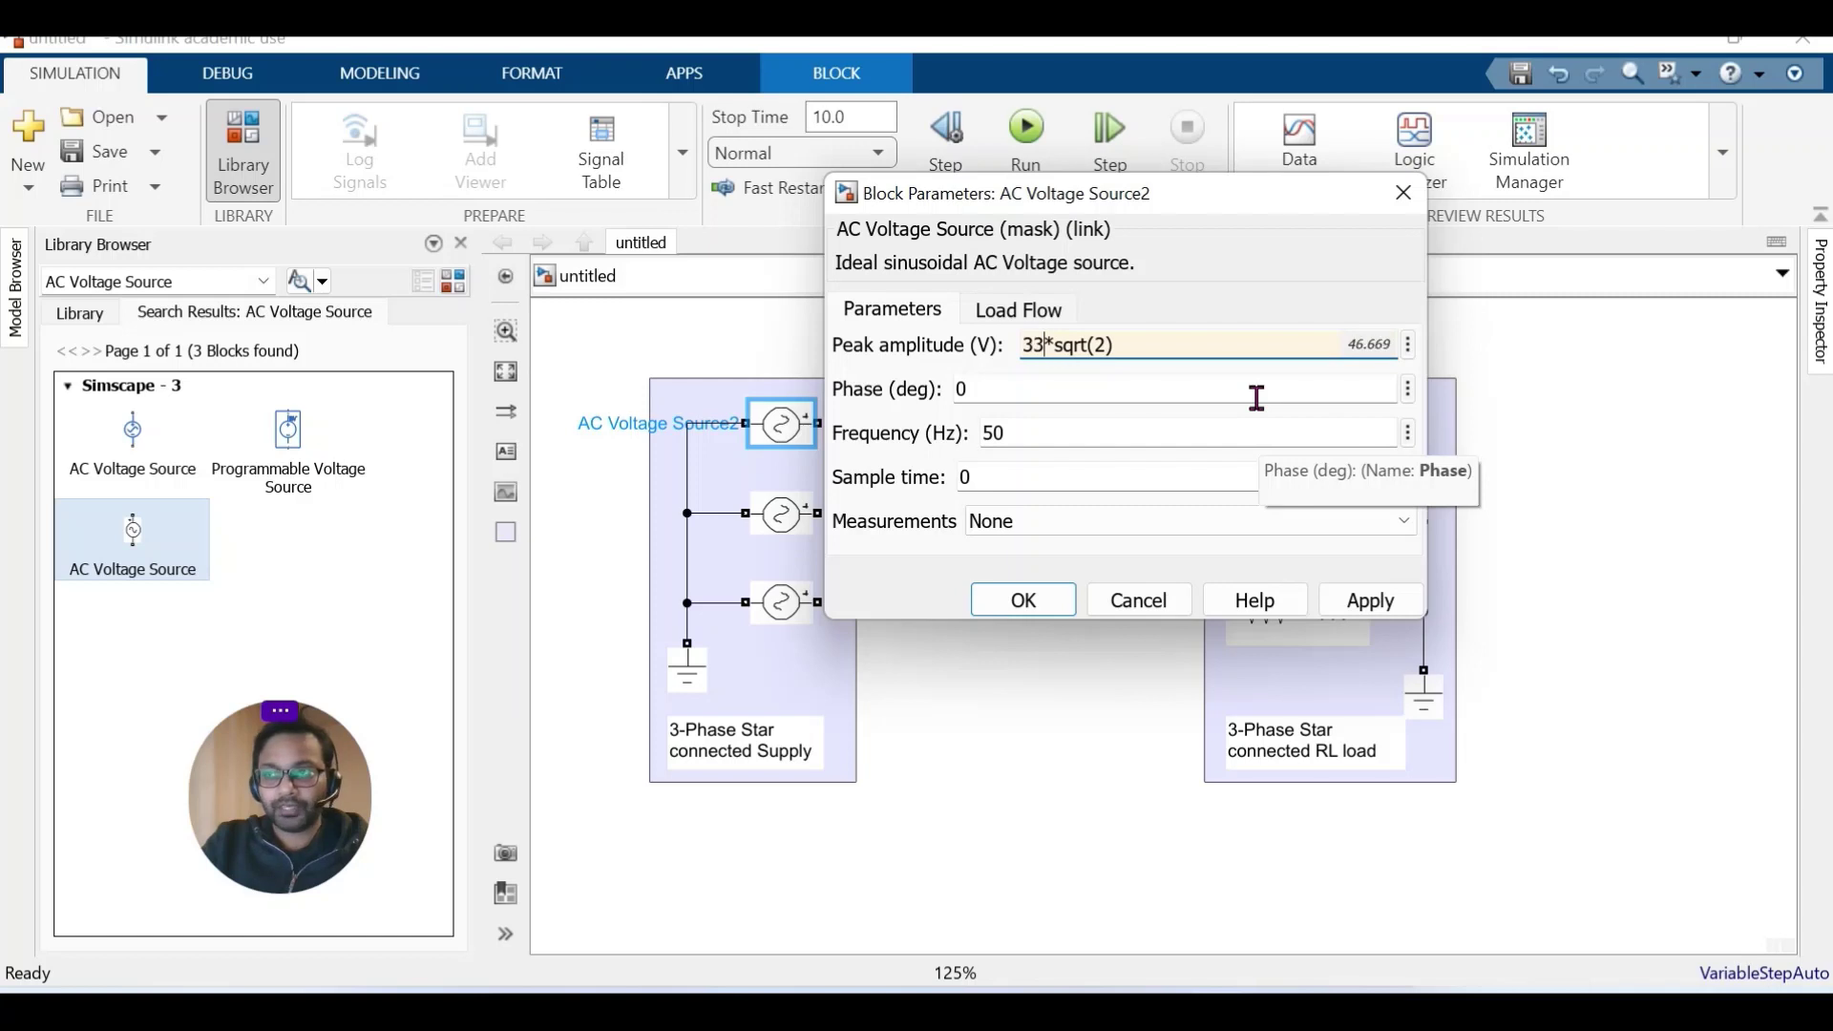
{"action": "type", "text": "00"}
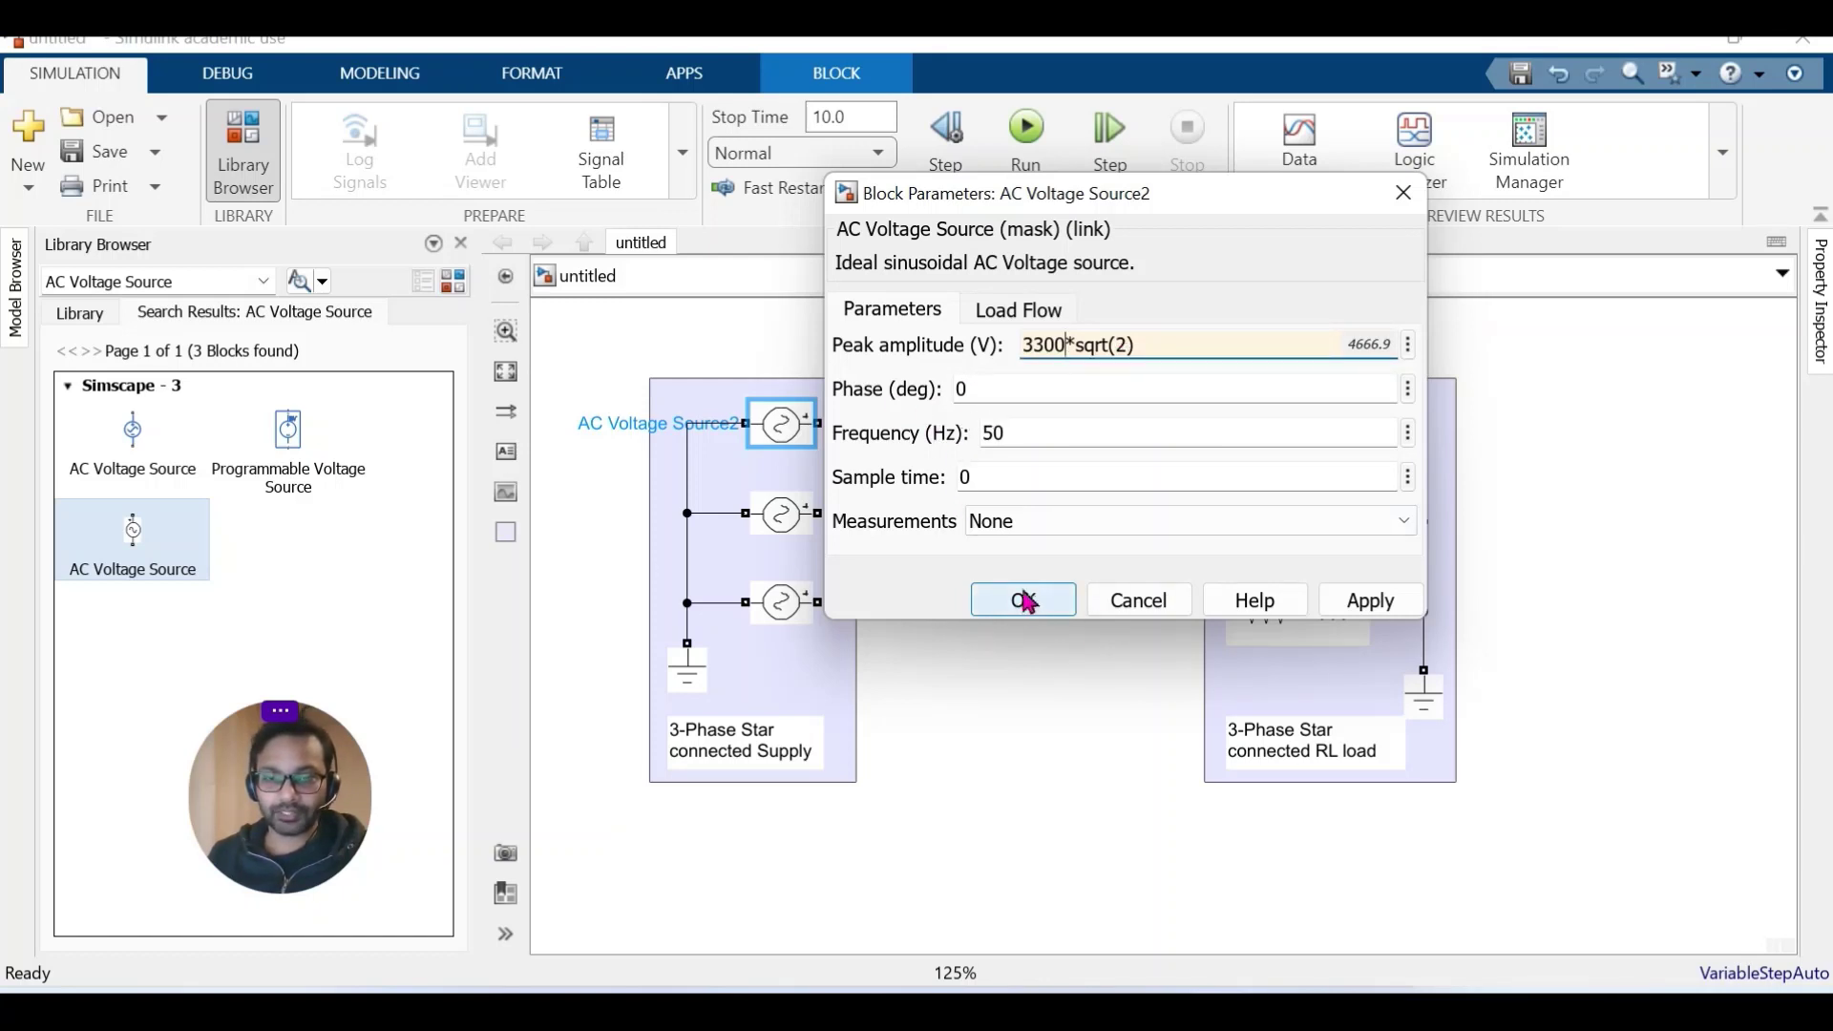
{"action": "left_click", "coordinate": [1362, 606]}
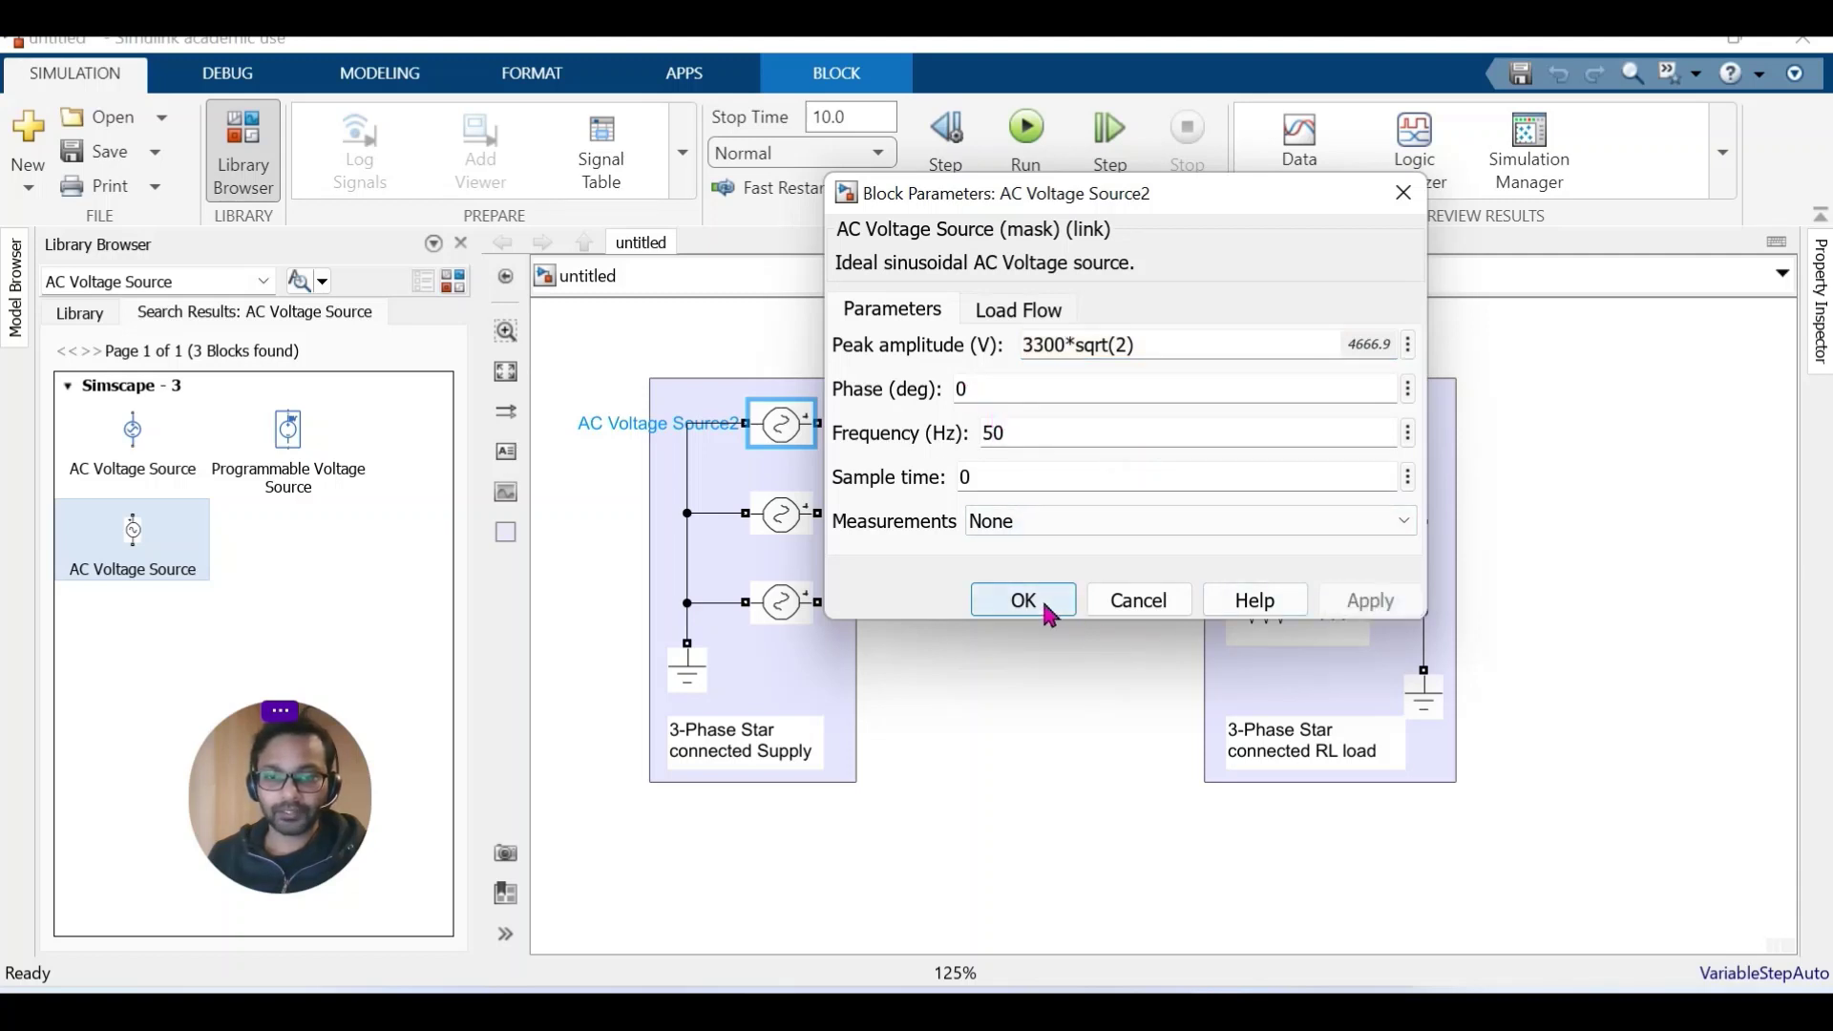
{"action": "left_click", "coordinate": [1048, 610]}
Set the peak amplitude of the middle AC voltage source to 3300*sqrt(2) V.
{"action": "left_click", "coordinate": [787, 523]}
{"action": "double_click", "coordinate": [788, 523]}
{"action": "triple_click", "coordinate": [1054, 432]}
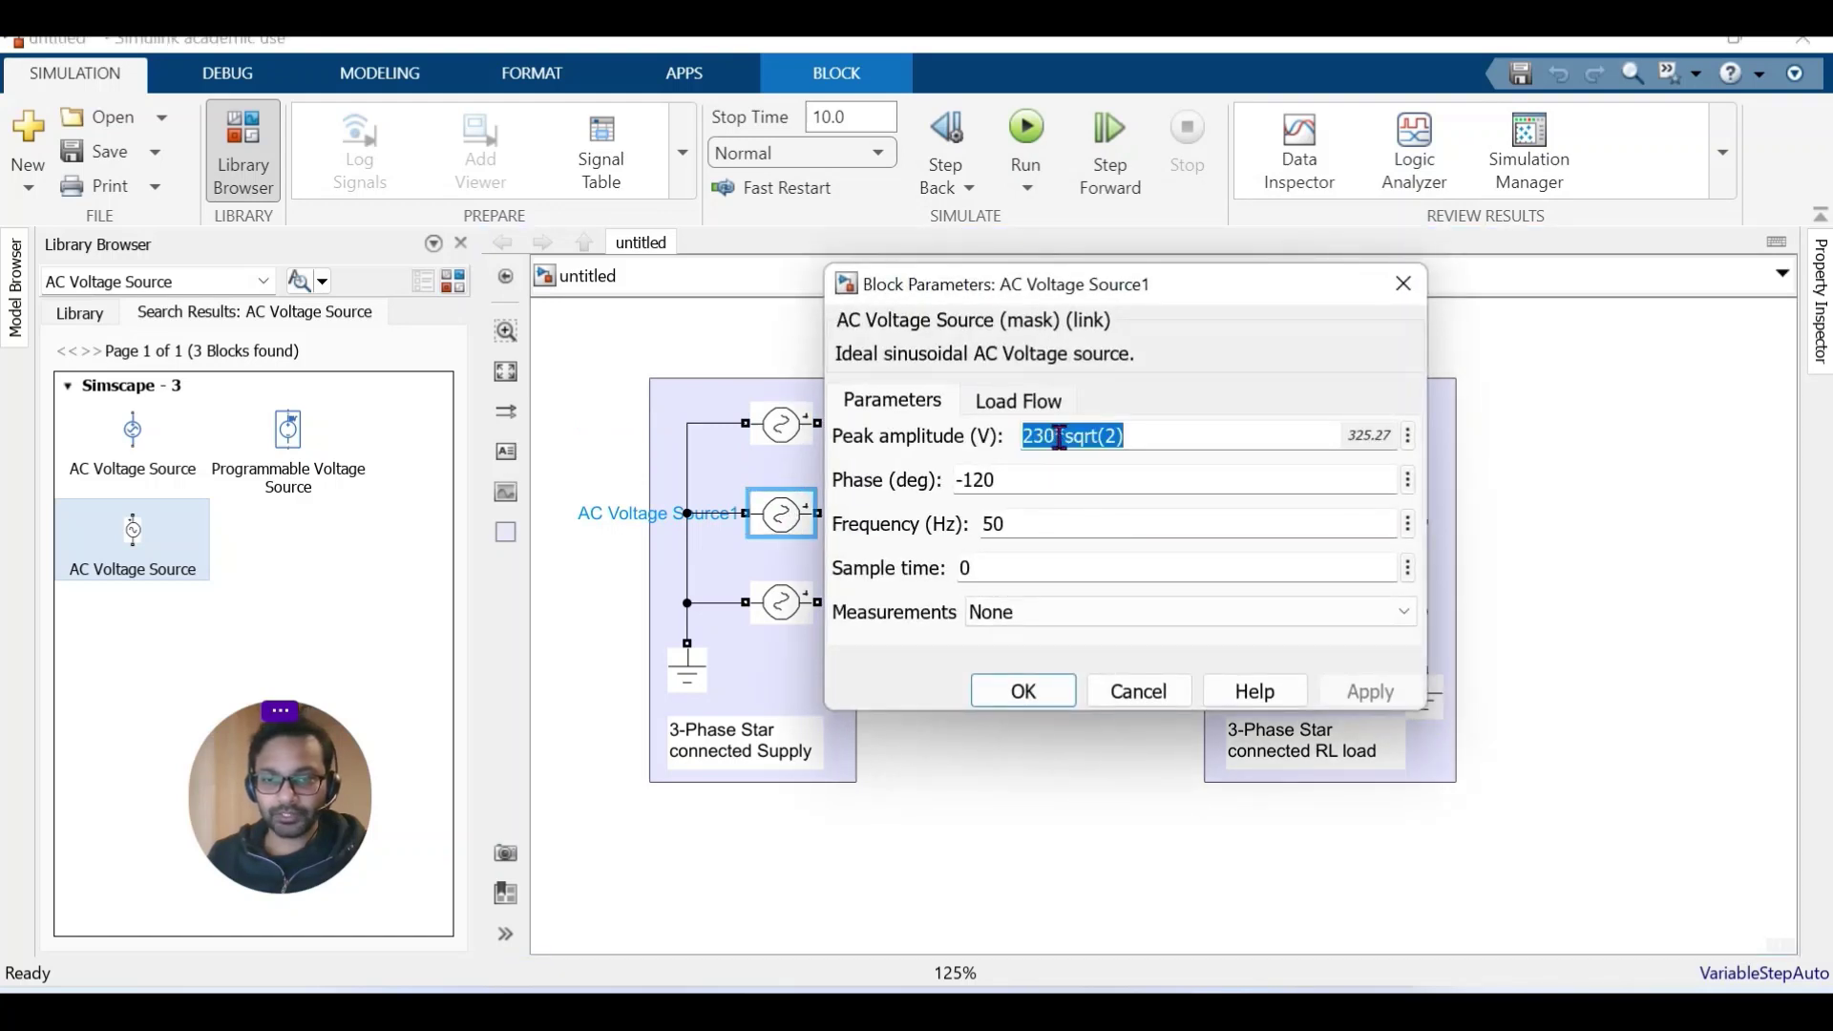
{"action": "left_click", "coordinate": [1060, 437]}
{"action": "key", "text": "BackSpace"}
{"action": "key", "text": "BackSpace"}
{"action": "key", "text": "BackSpace"}
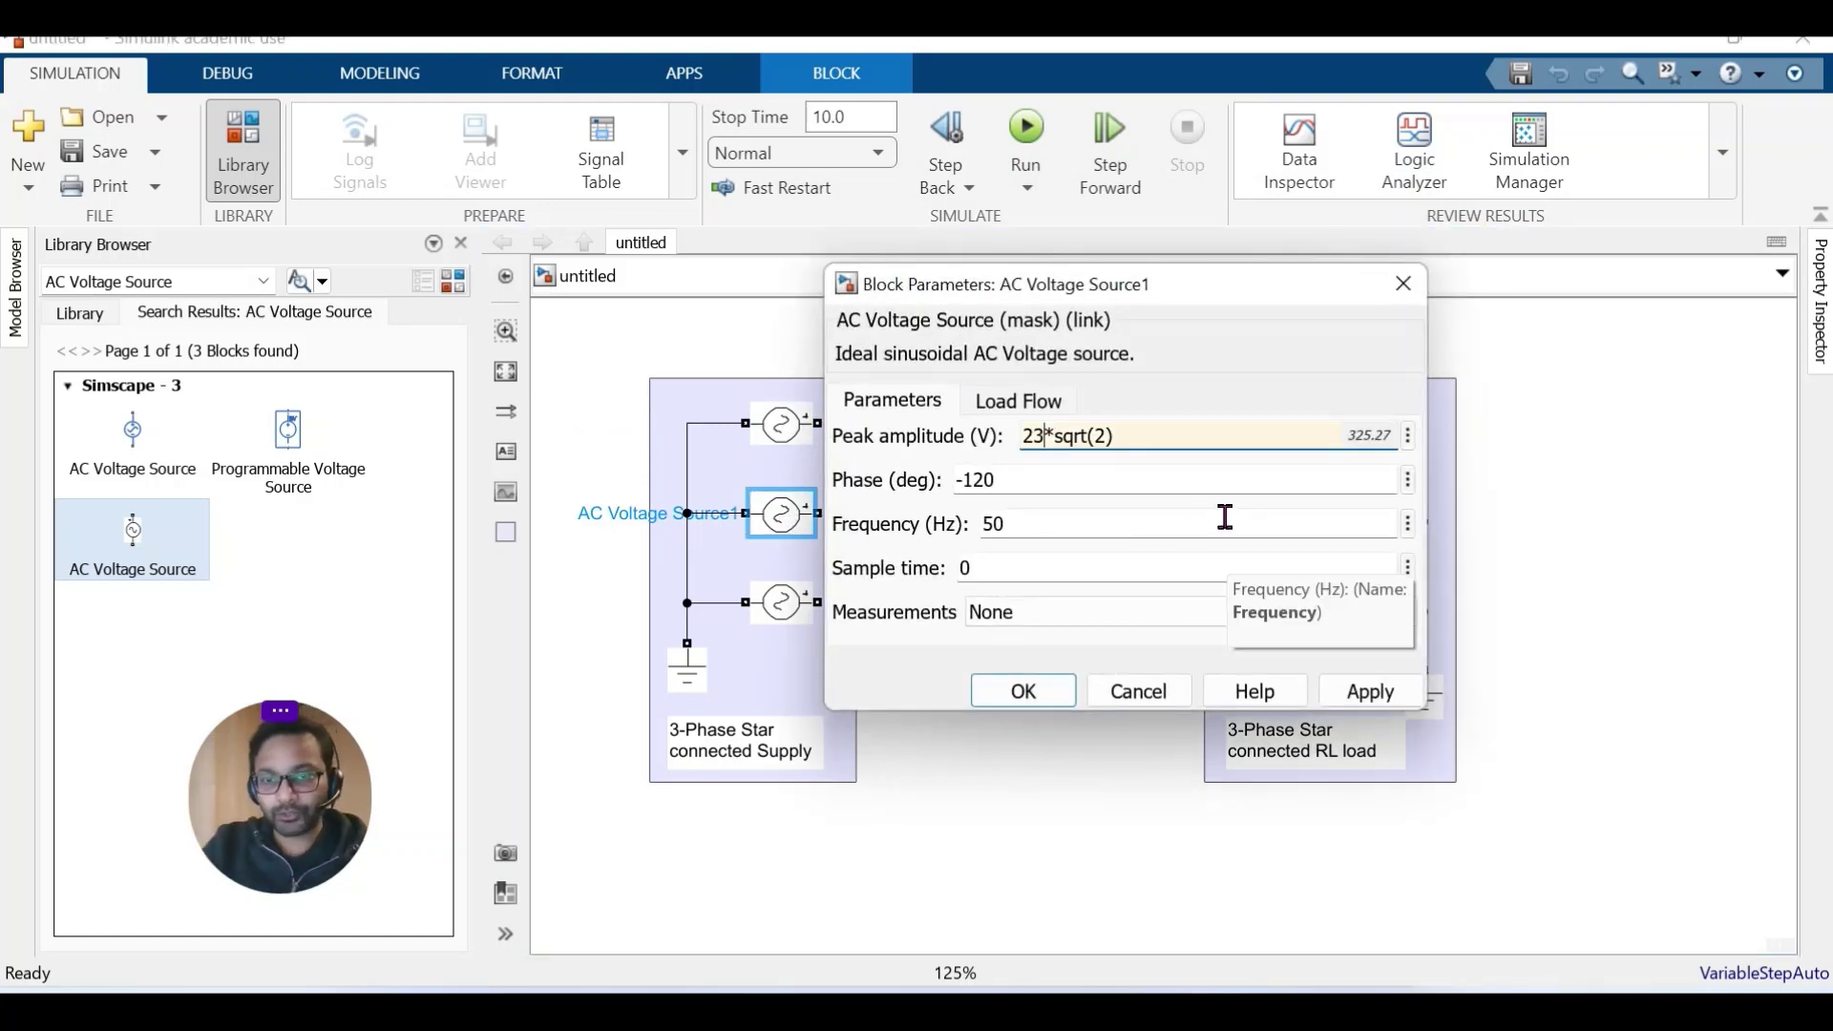
{"action": "type", "text": "33"}
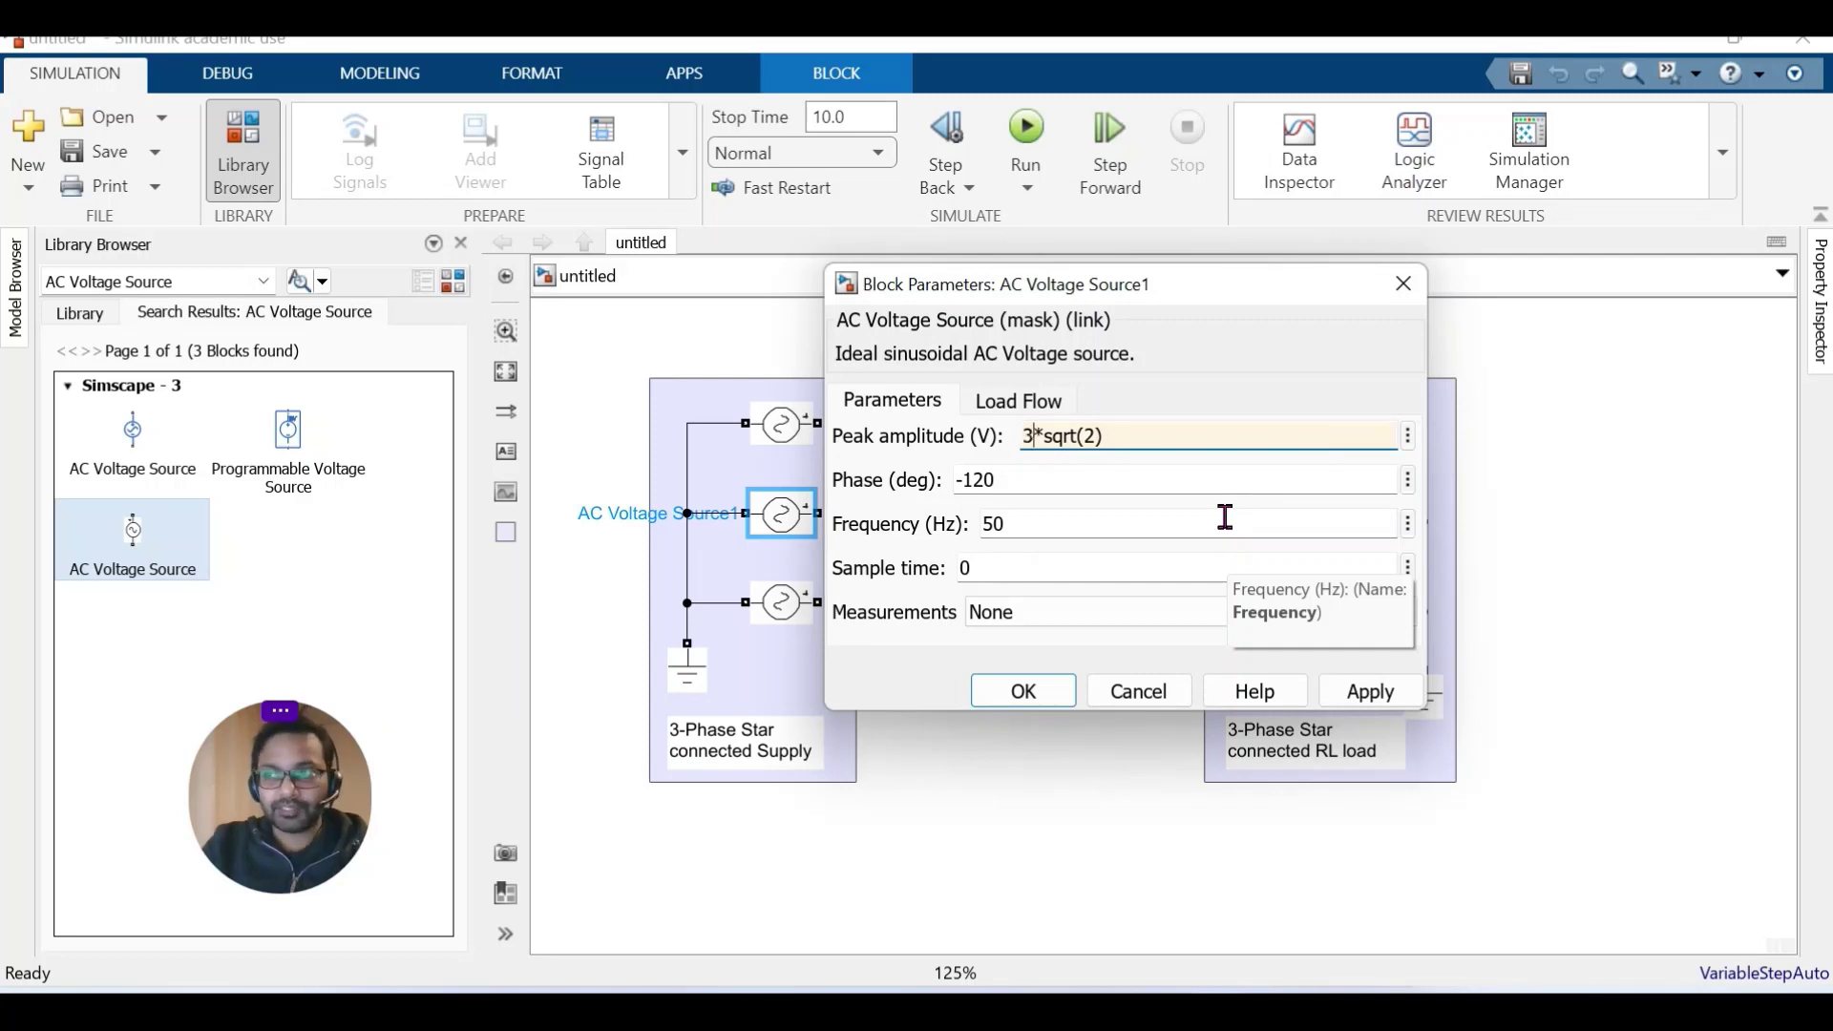
{"action": "type", "text": "00"}
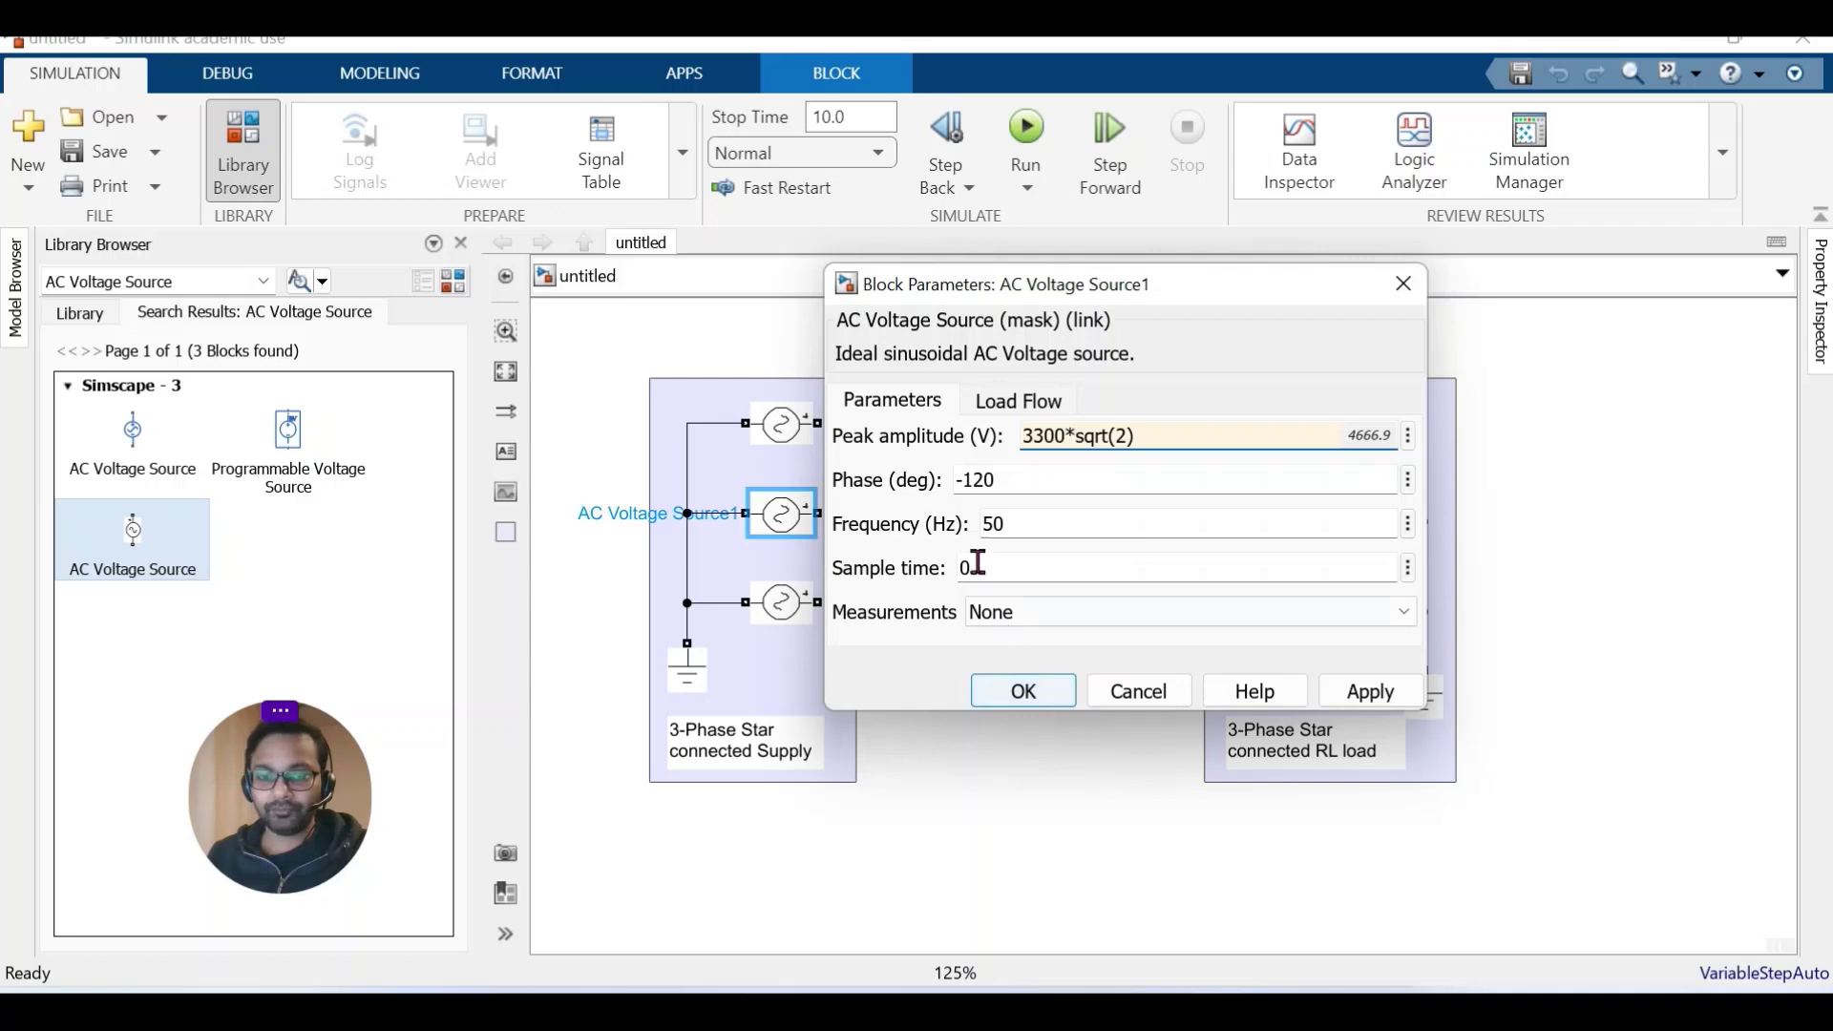
{"action": "left_click", "coordinate": [1356, 691]}
{"action": "left_click", "coordinate": [998, 694]}
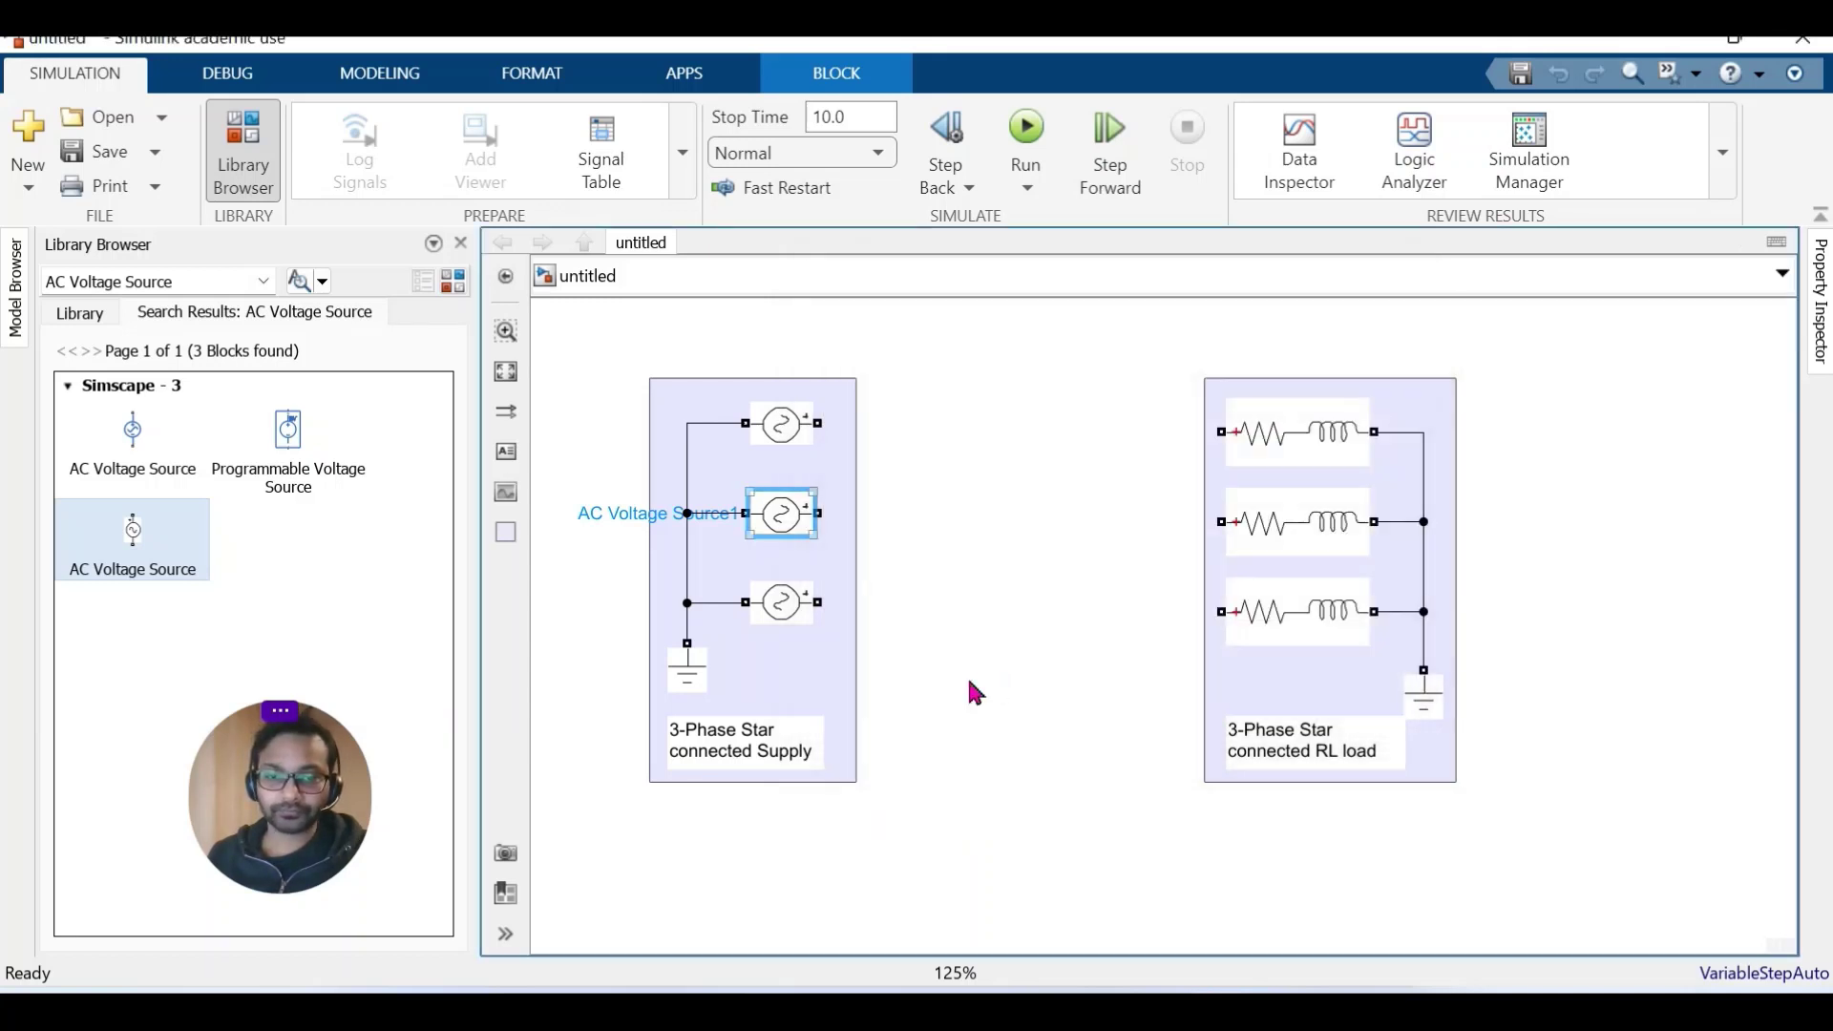
Set the peak amplitude of the lowest AC voltage source to 3300*sqrt(2) V.
{"action": "double_click", "coordinate": [781, 602]}
{"action": "triple_click", "coordinate": [1051, 524]}
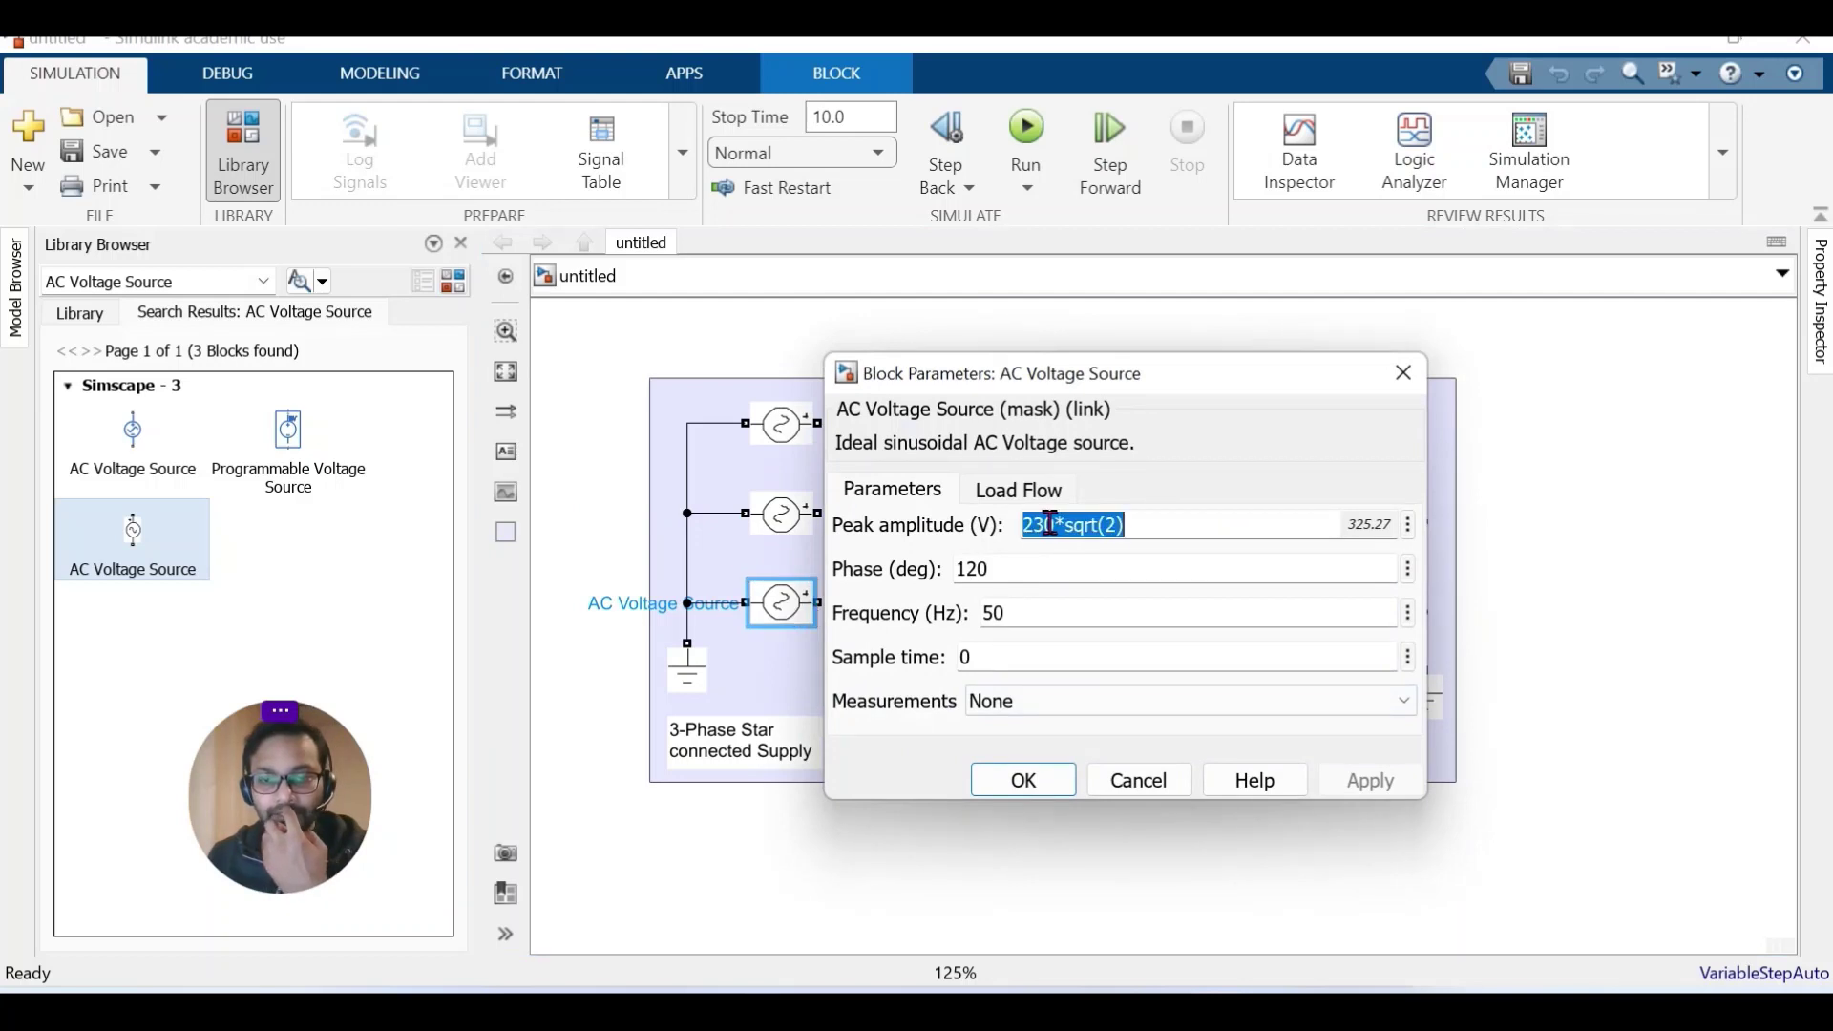
{"action": "left_click", "coordinate": [1054, 524]}
{"action": "key", "text": "BackSpace"}
{"action": "key", "text": "BackSpace"}
{"action": "key", "text": "BackSpace"}
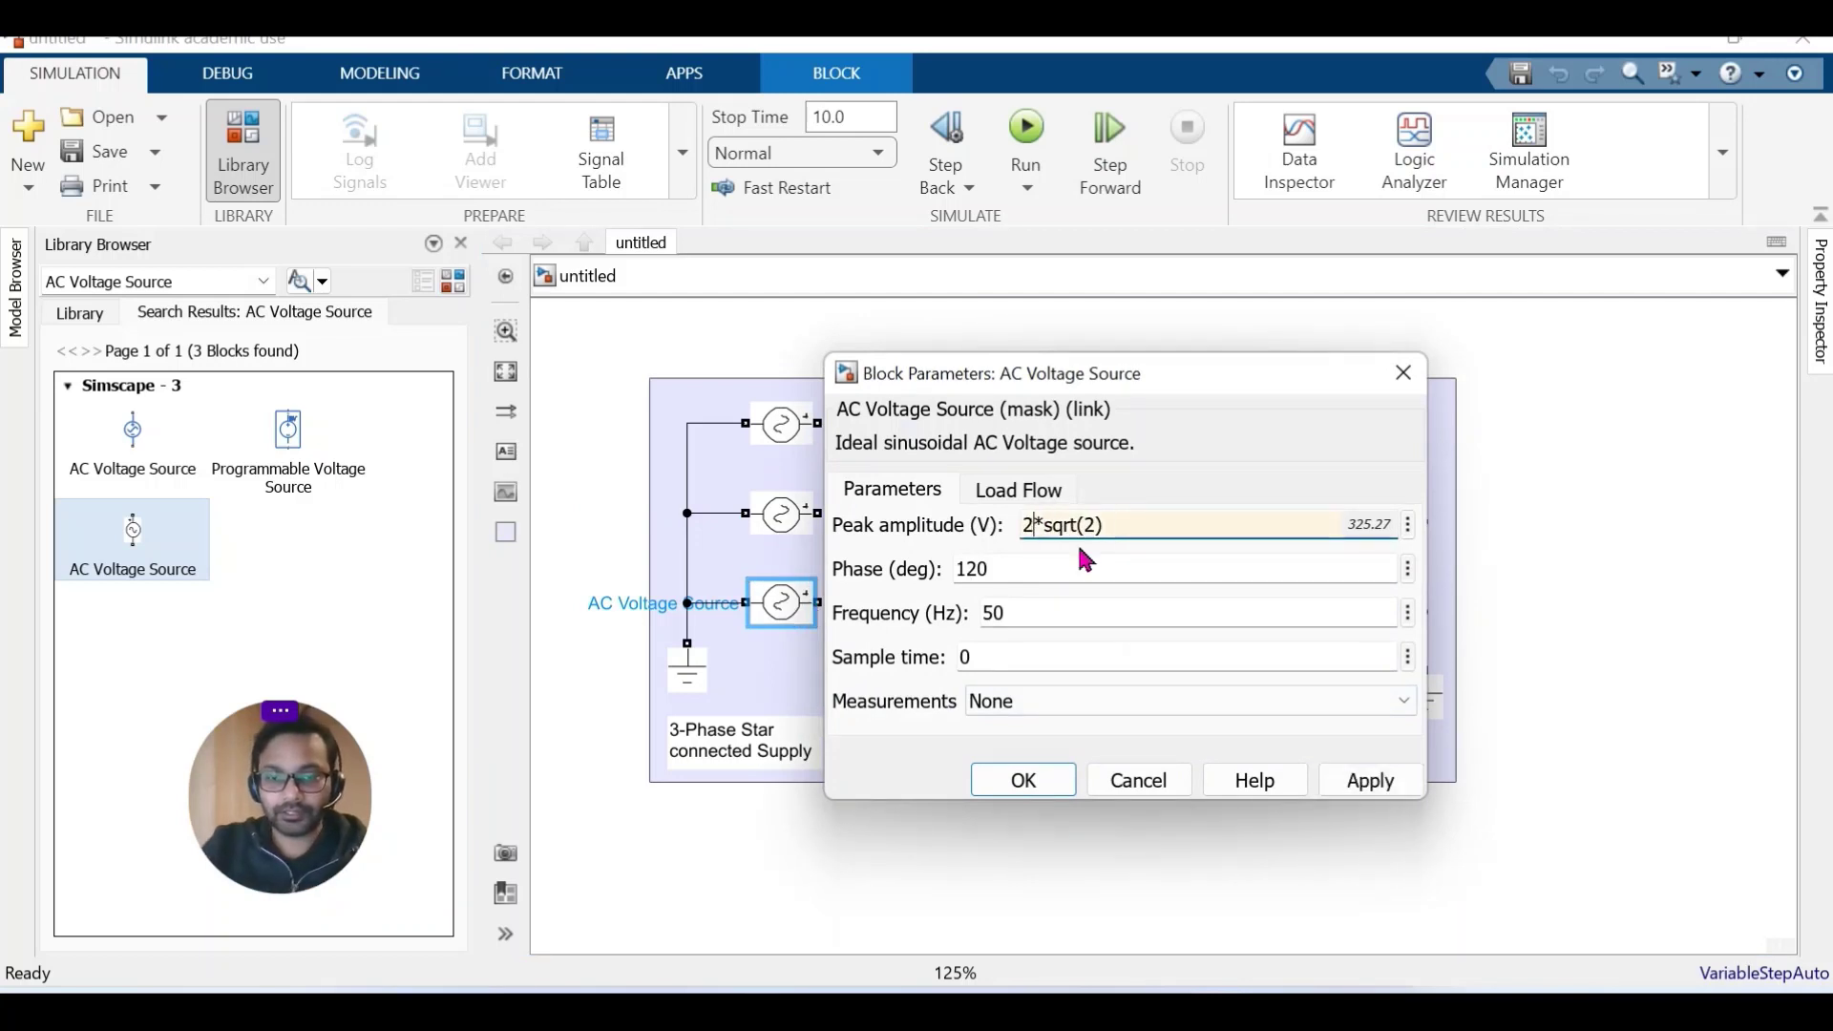
{"action": "type", "text": "3300"}
{"action": "left_click", "coordinate": [1346, 781]}
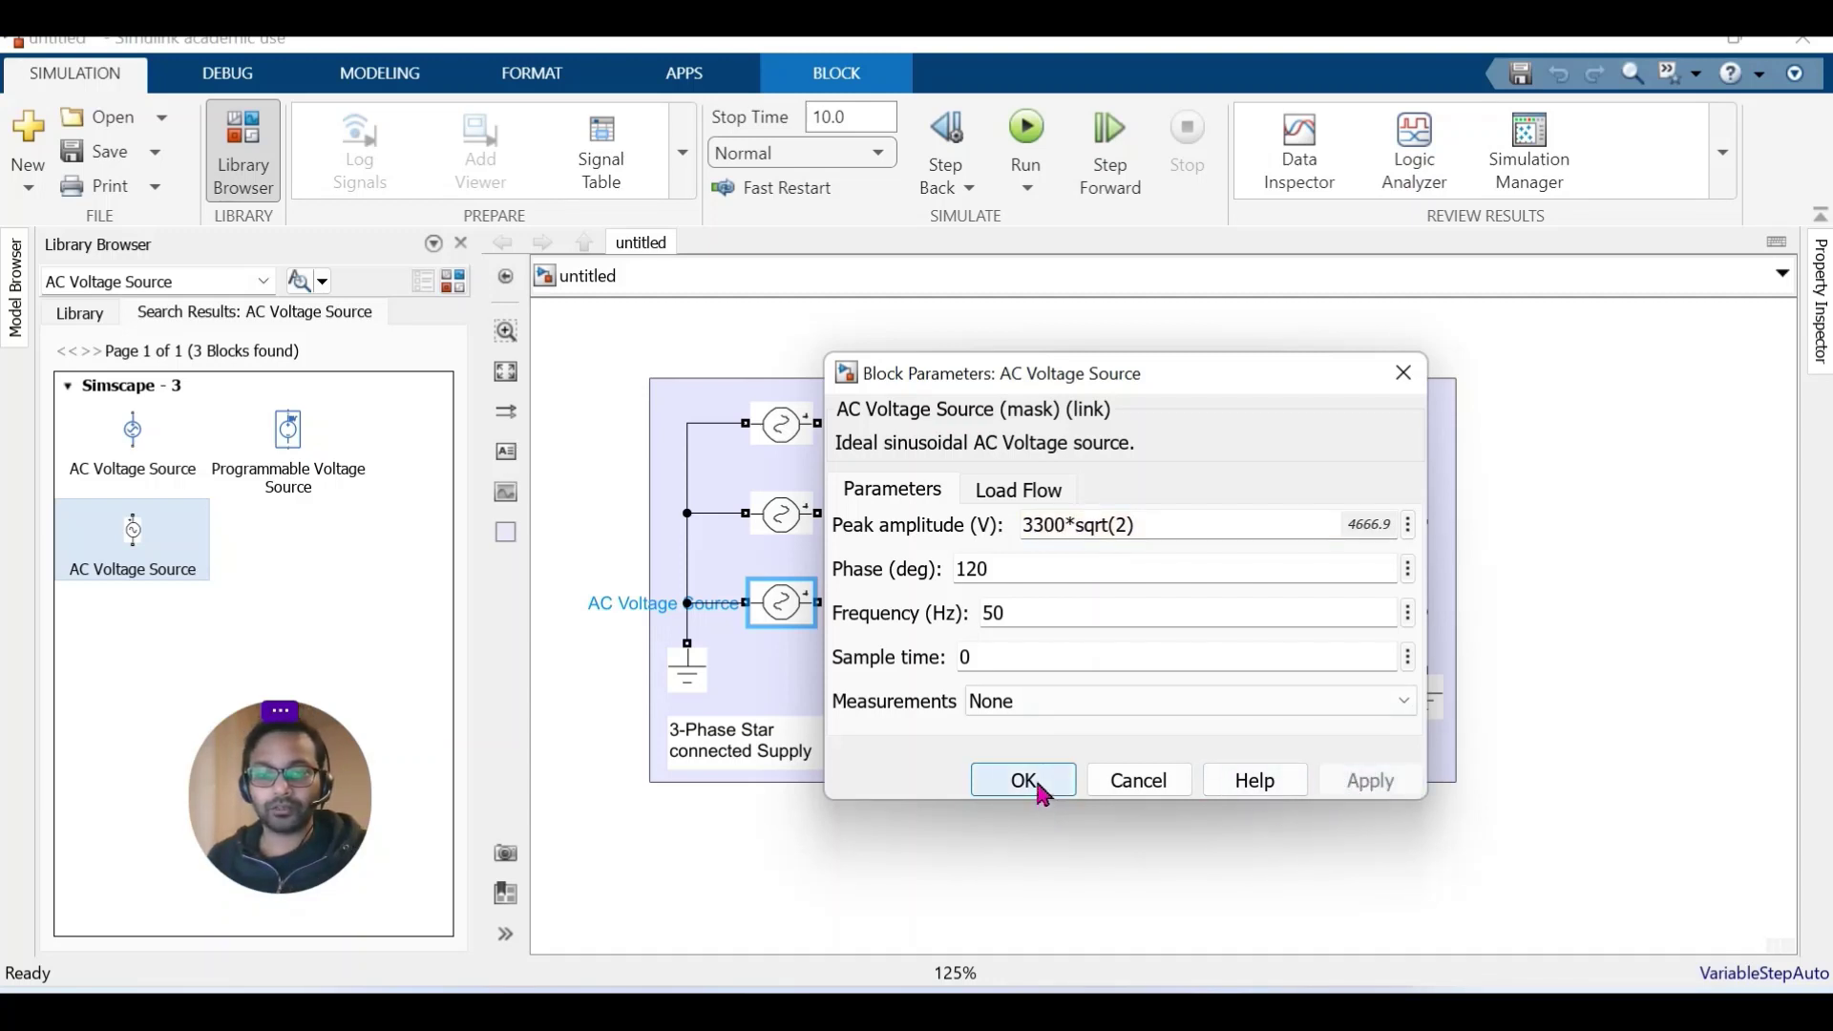
{"action": "left_click", "coordinate": [1024, 781]}
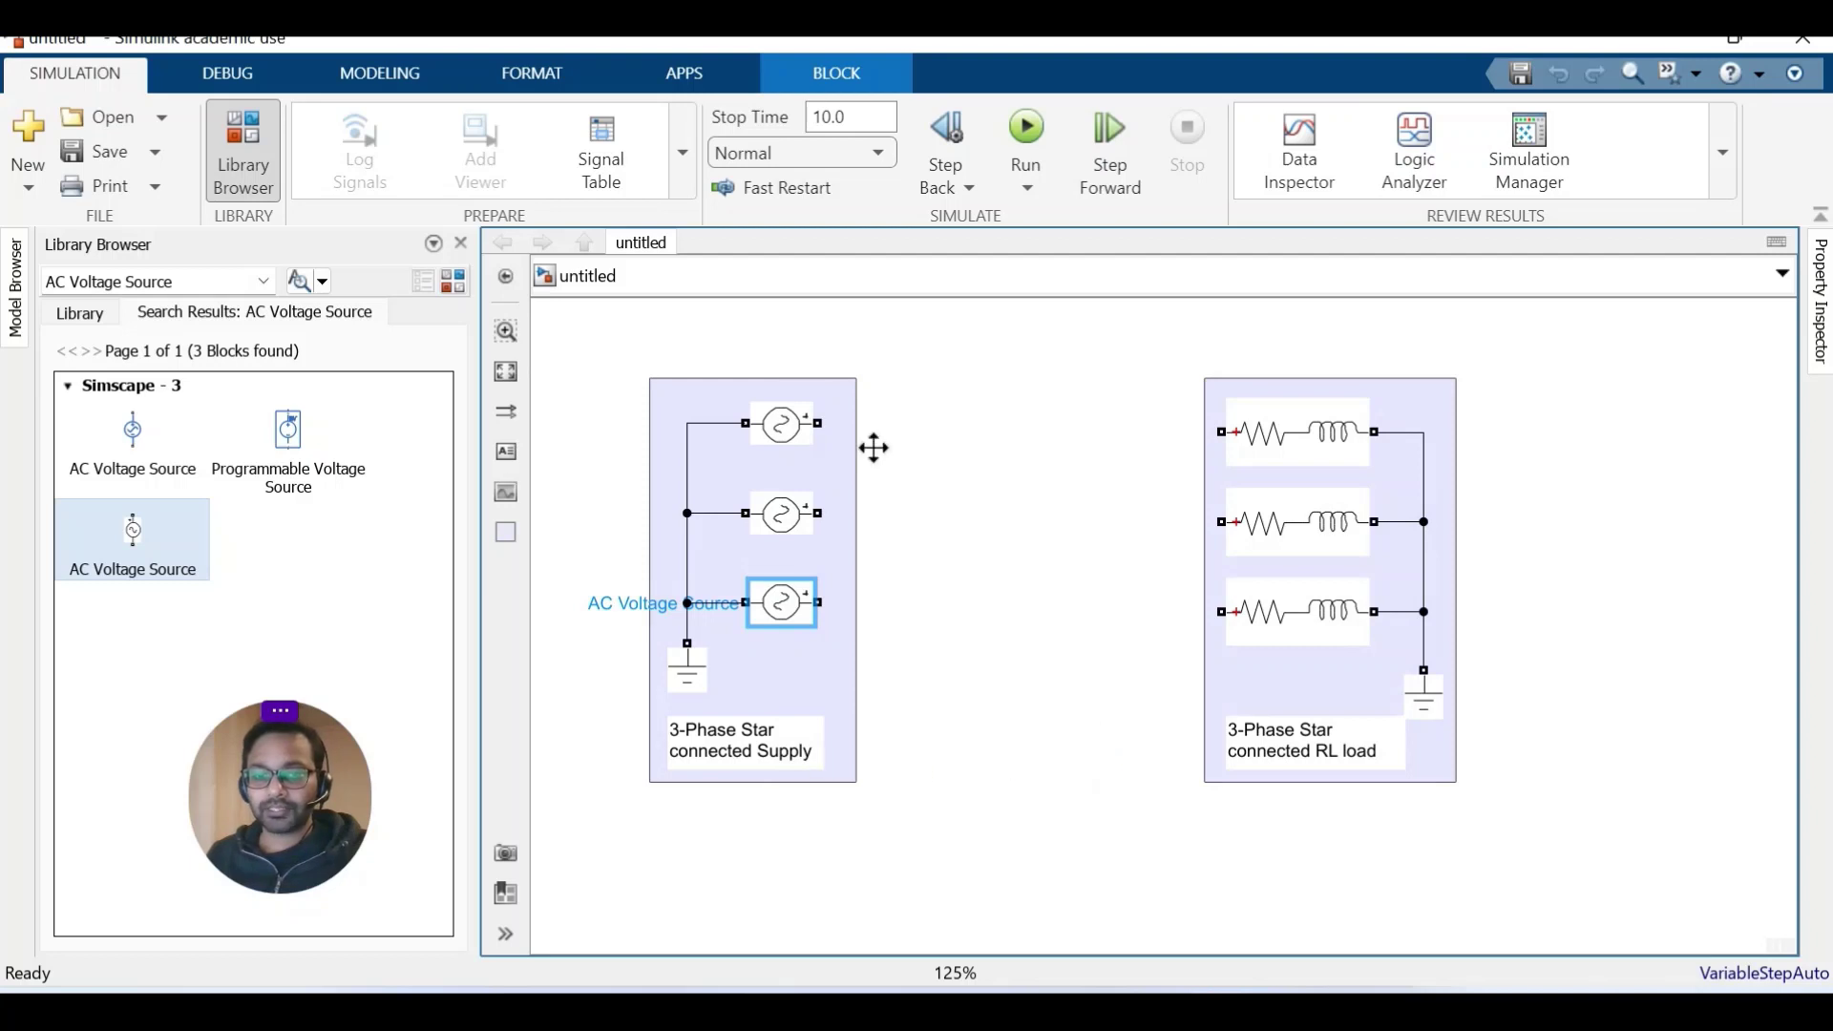
Review the parameters of the topmost RL load branch and set the middle branch's resistance to 50 ohms.
{"action": "double_click", "coordinate": [1320, 456]}
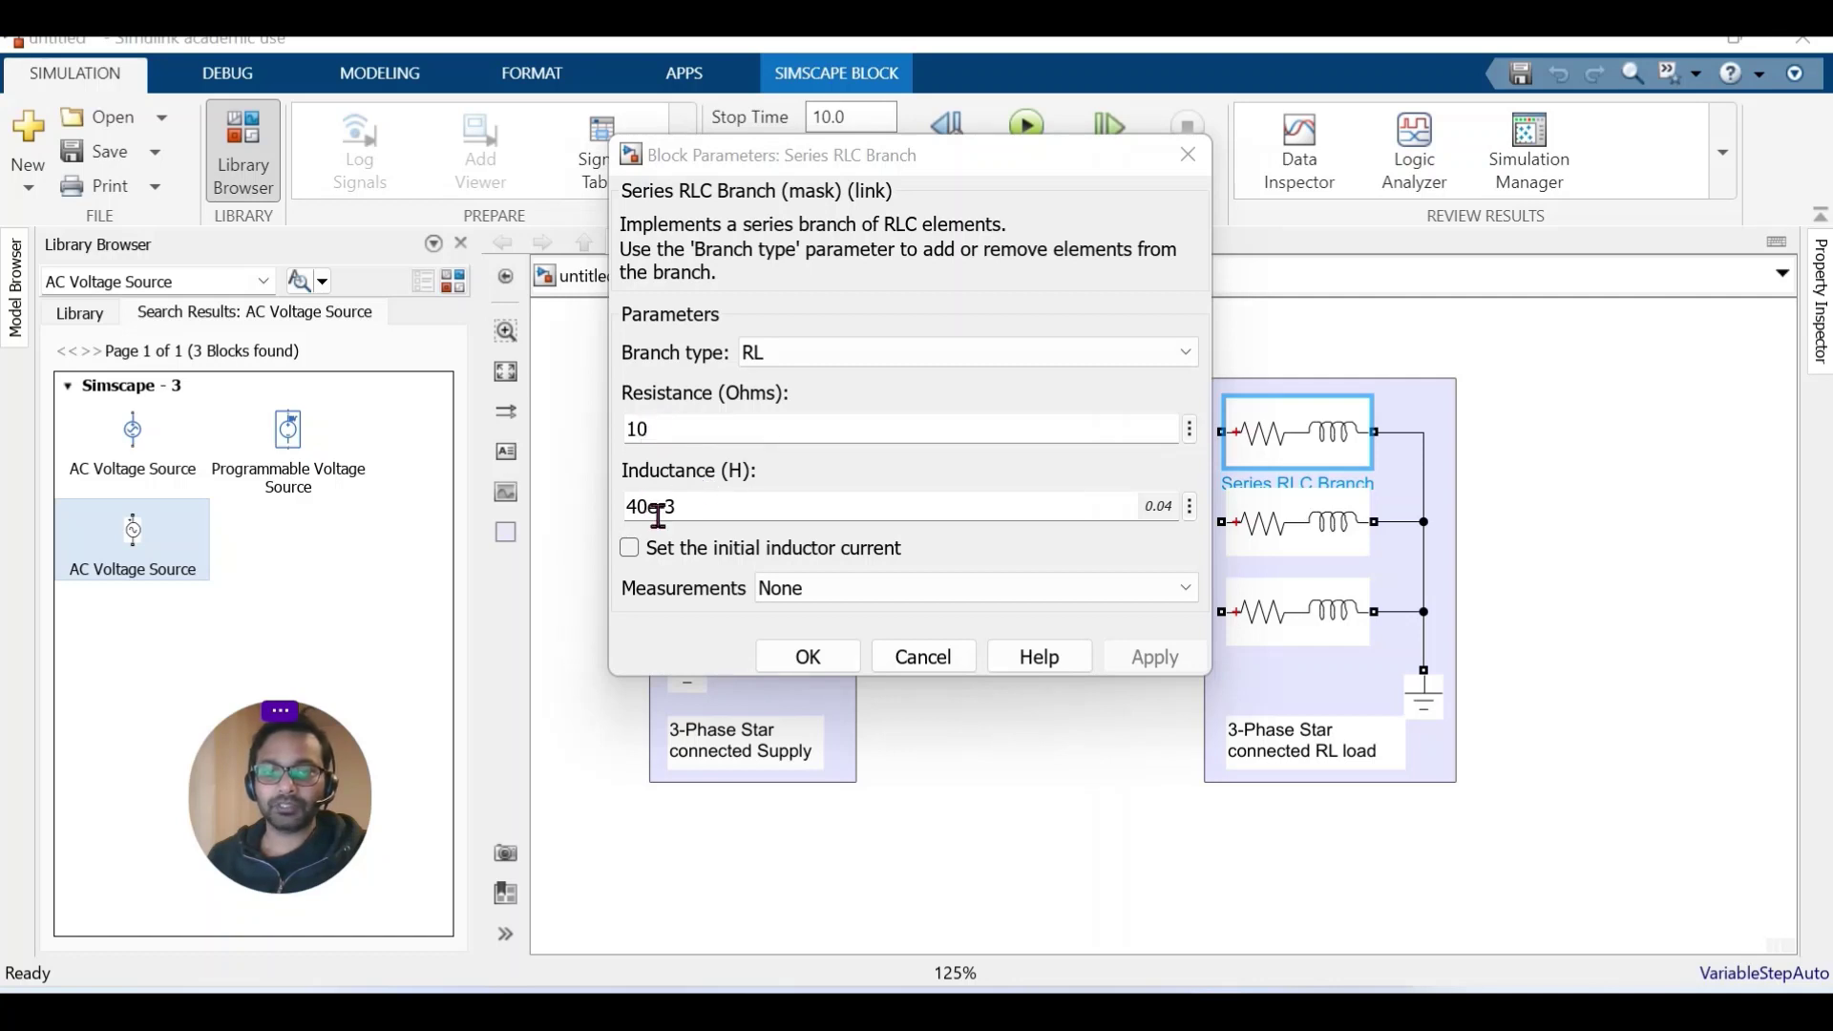
{"action": "left_click", "coordinate": [810, 659]}
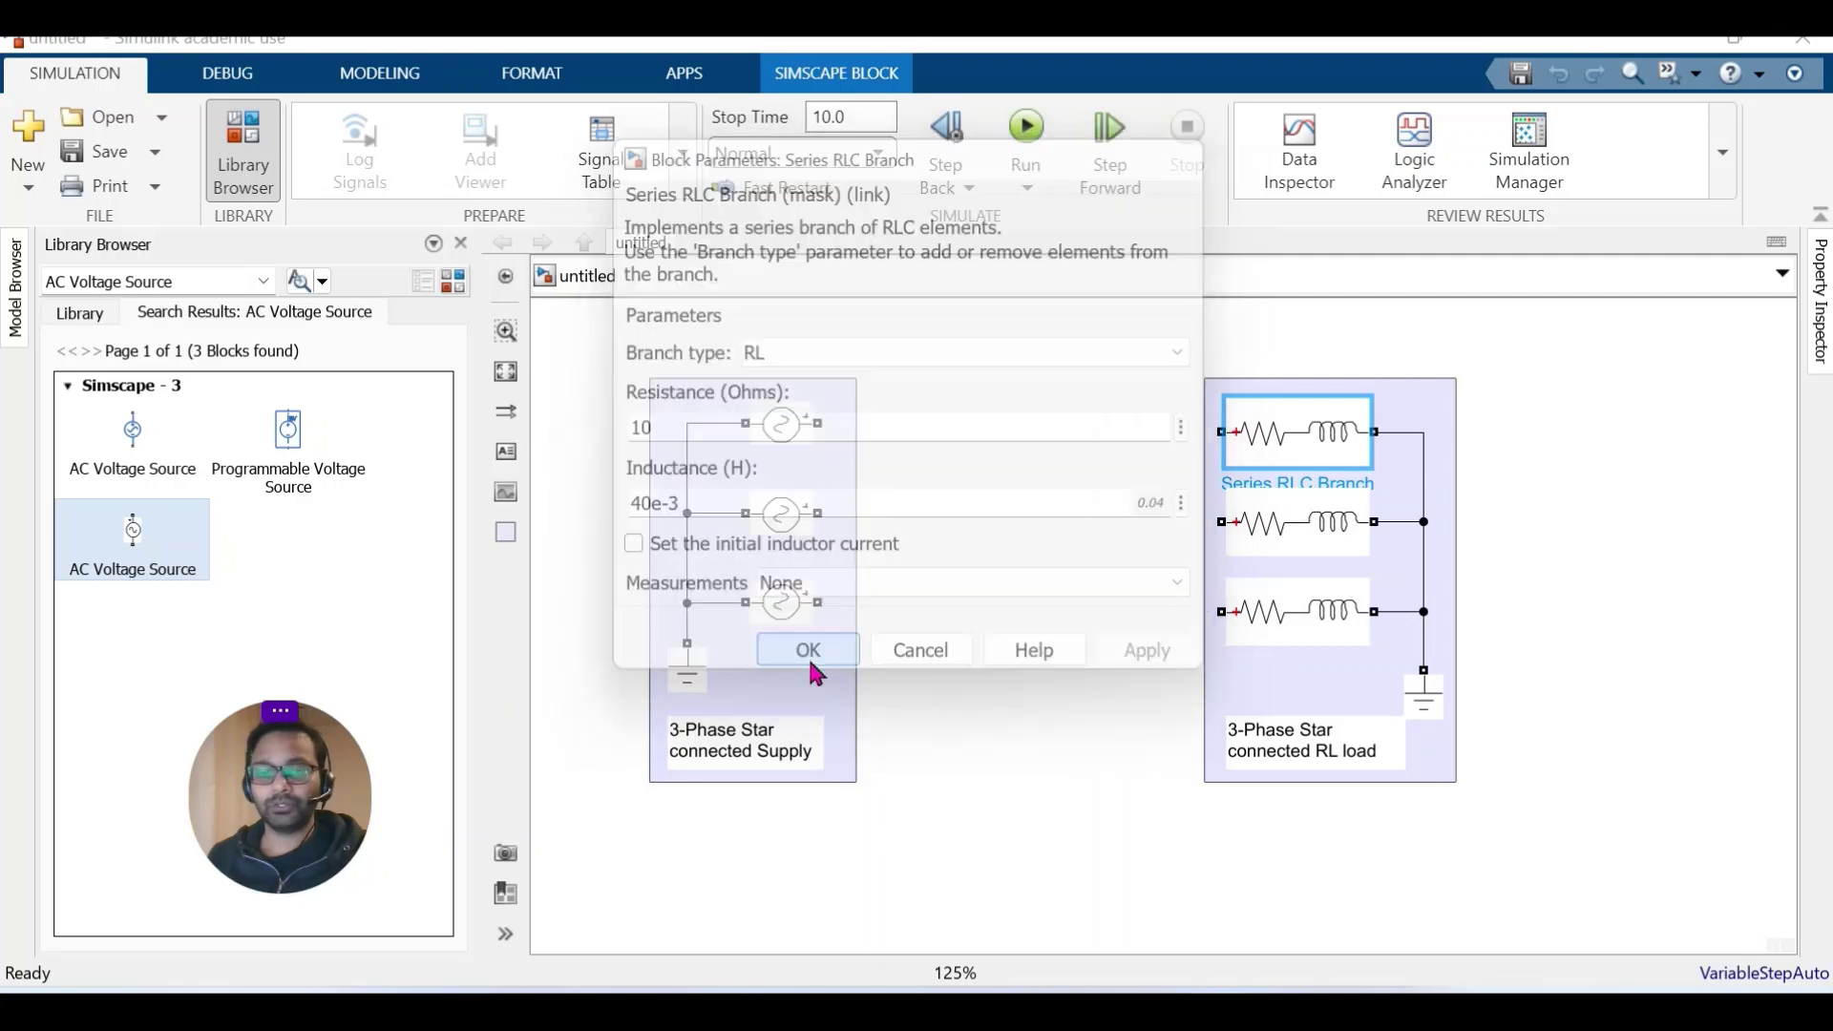
{"action": "double_click", "coordinate": [1329, 548]}
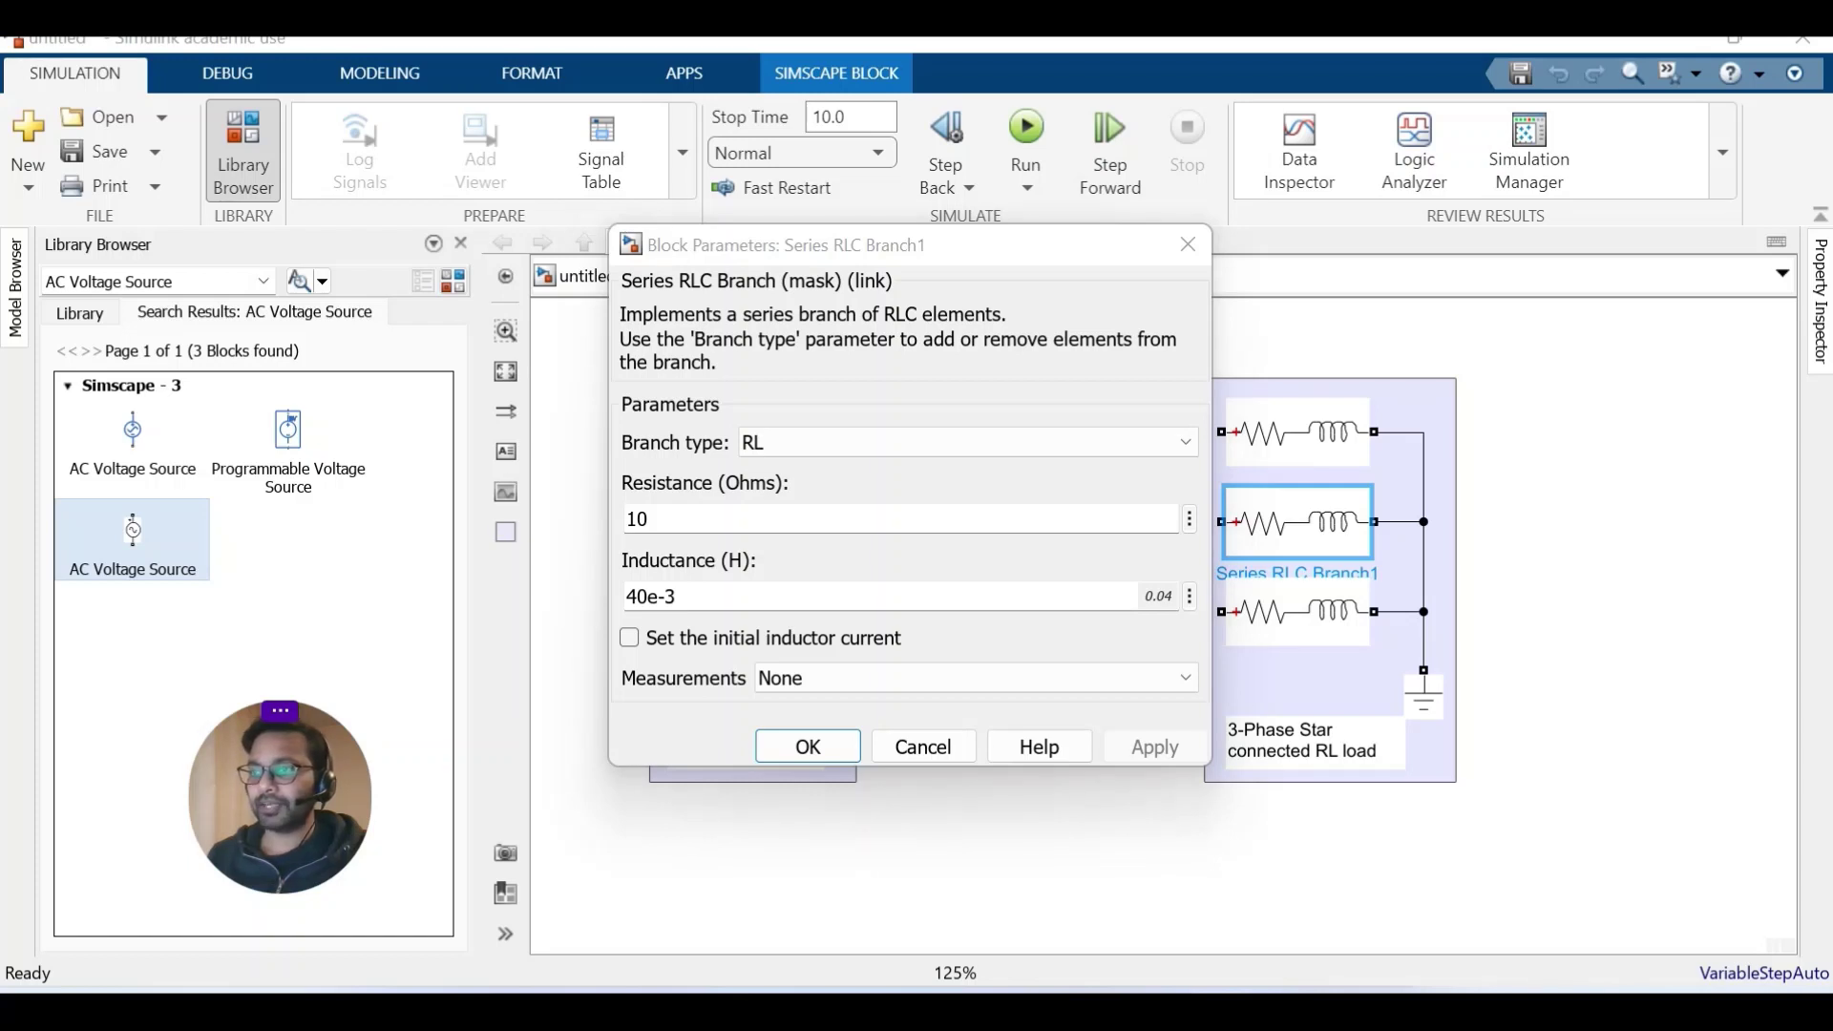
{"action": "double_click", "coordinate": [638, 520]}
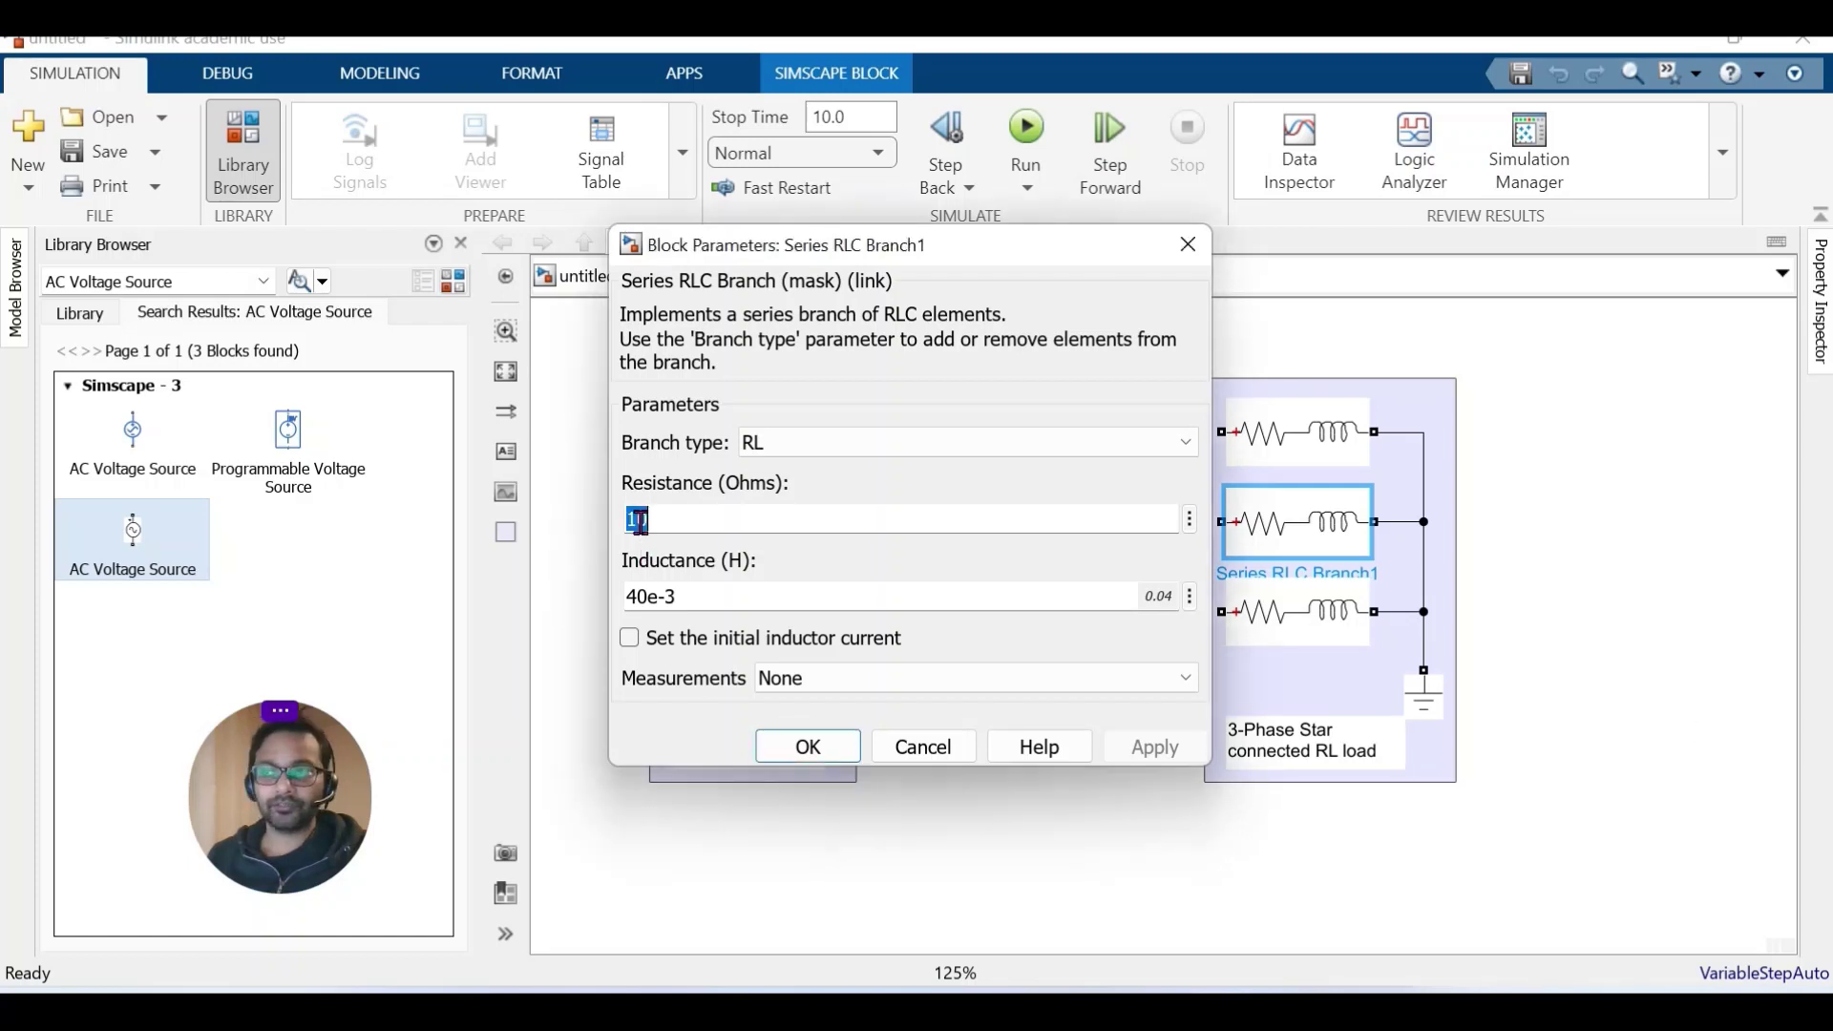
{"action": "left_click", "coordinate": [638, 520]}
{"action": "key", "text": "BackSpace"}
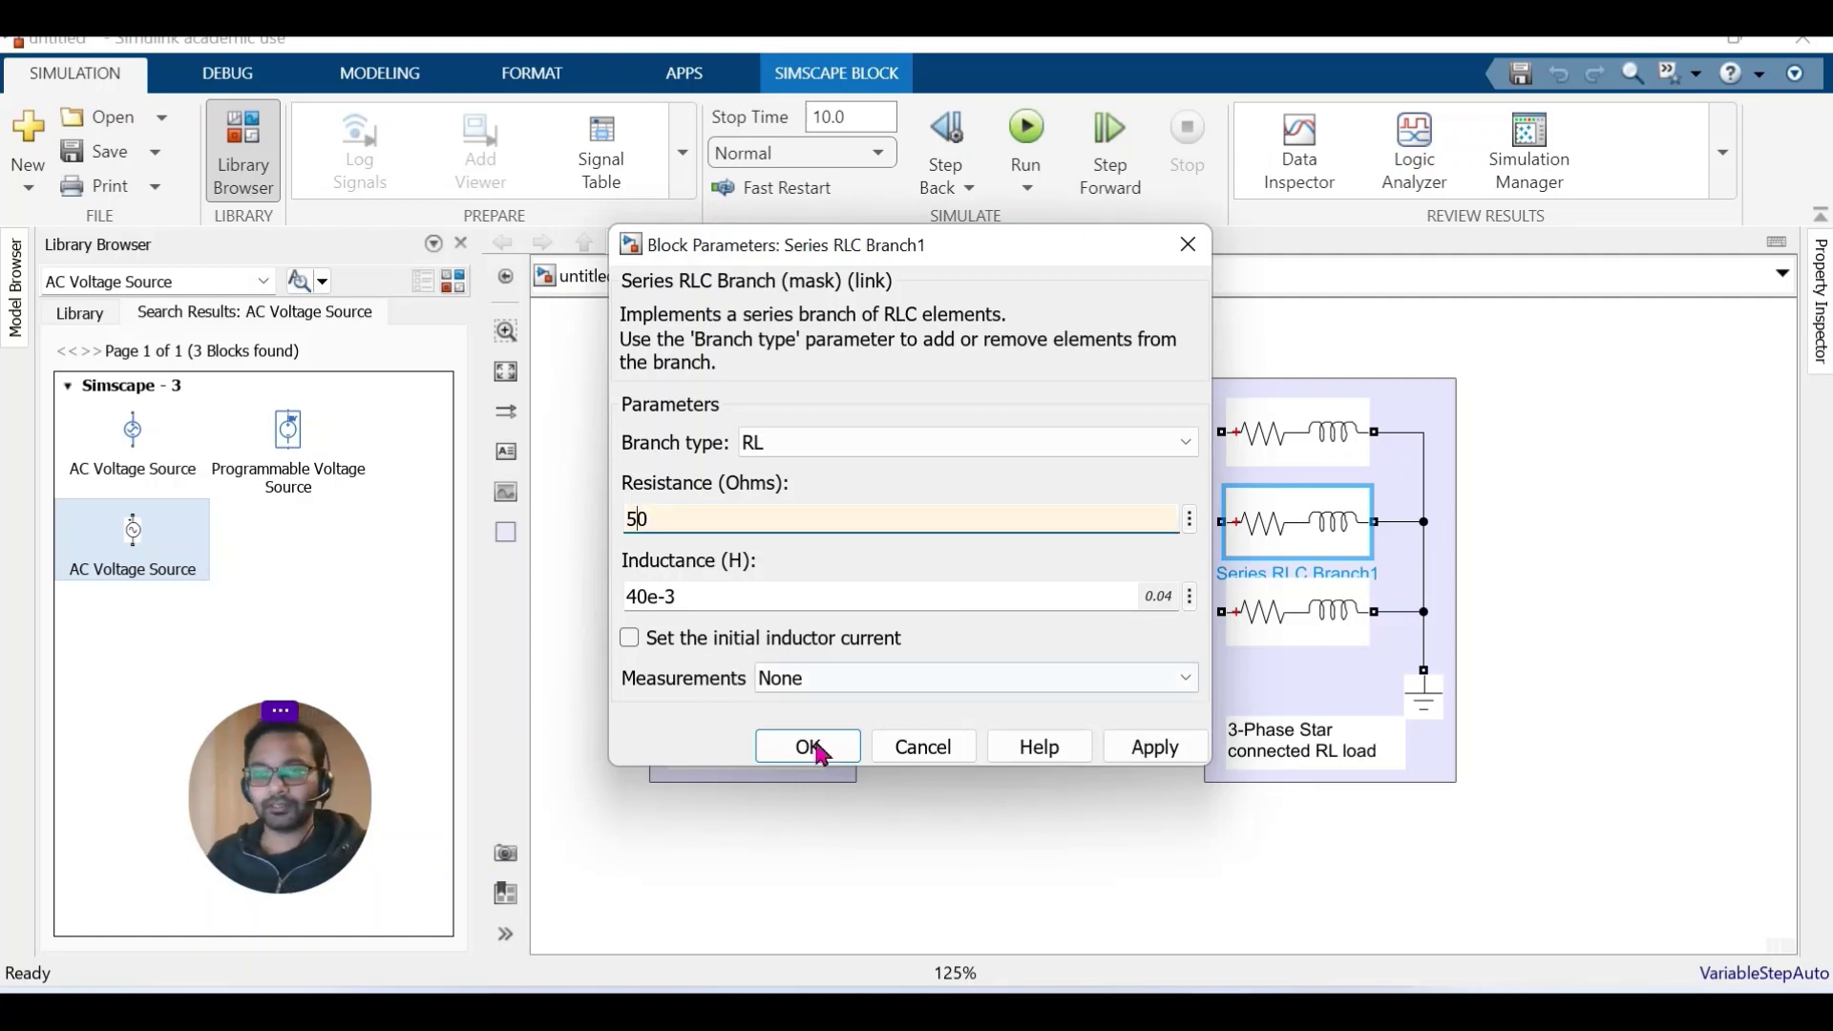
{"action": "left_click", "coordinate": [1157, 754]}
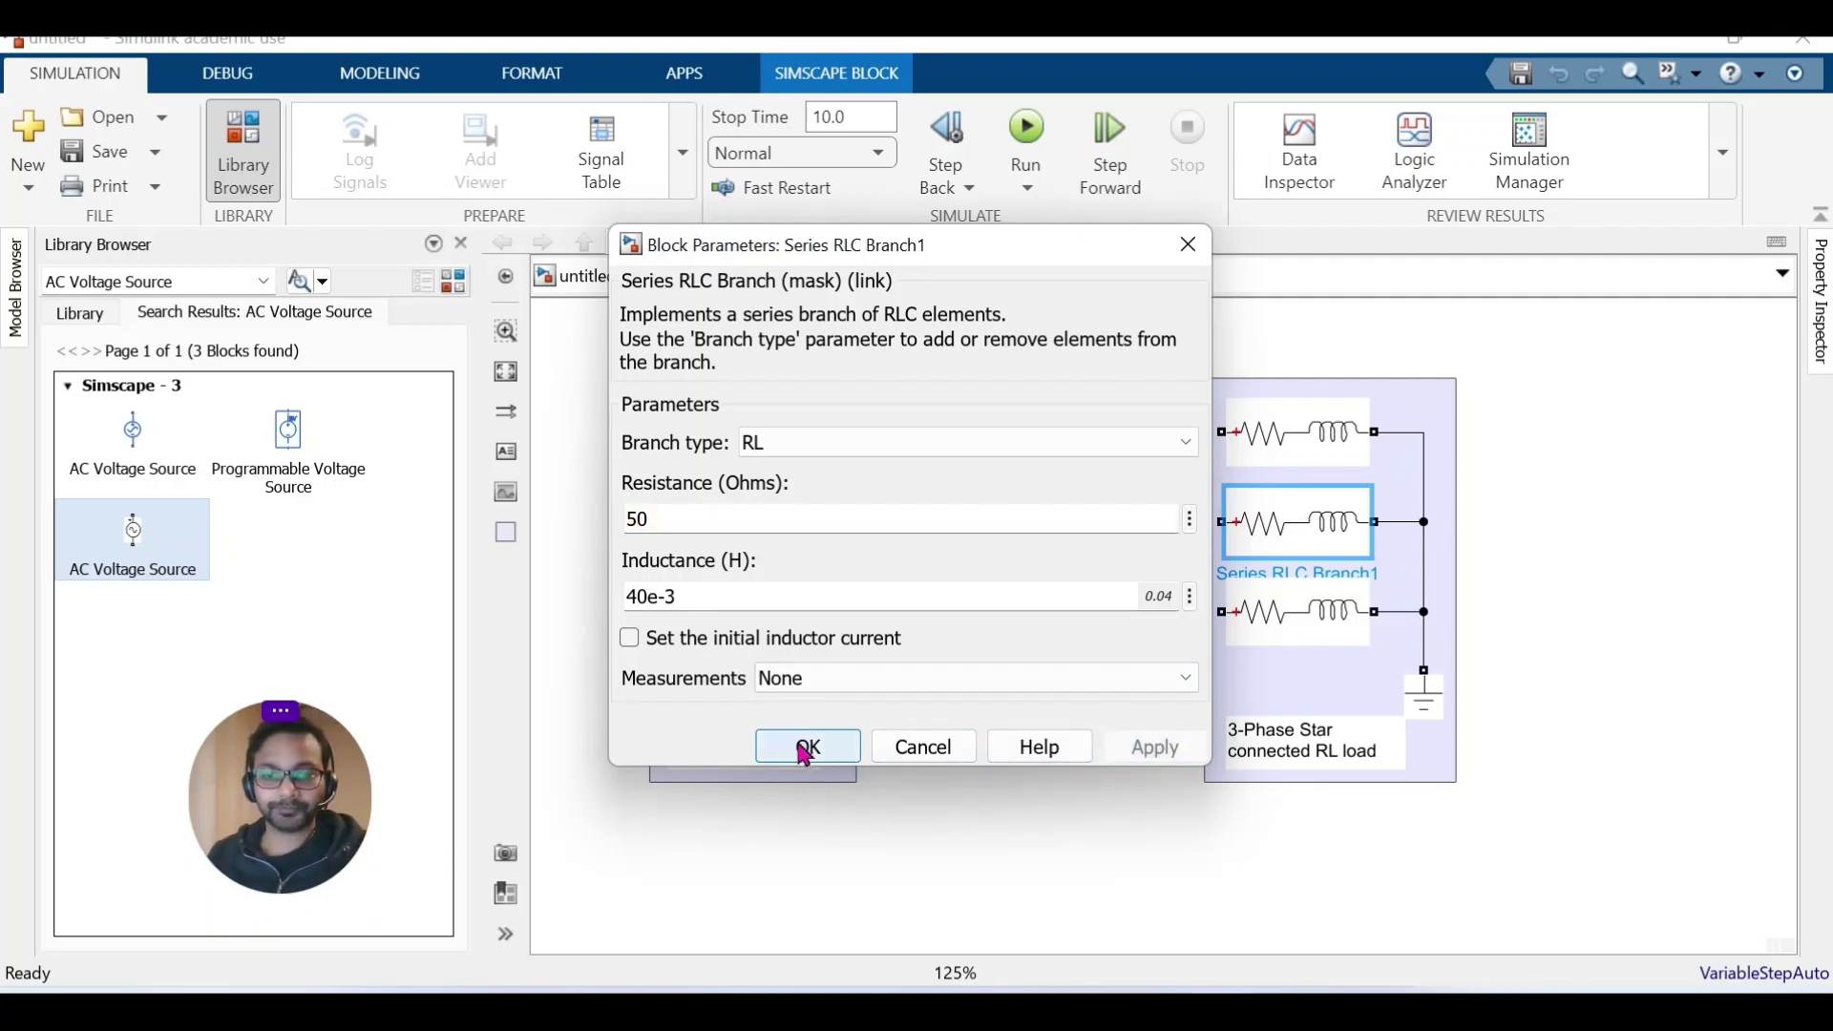
{"action": "left_click", "coordinate": [804, 748]}
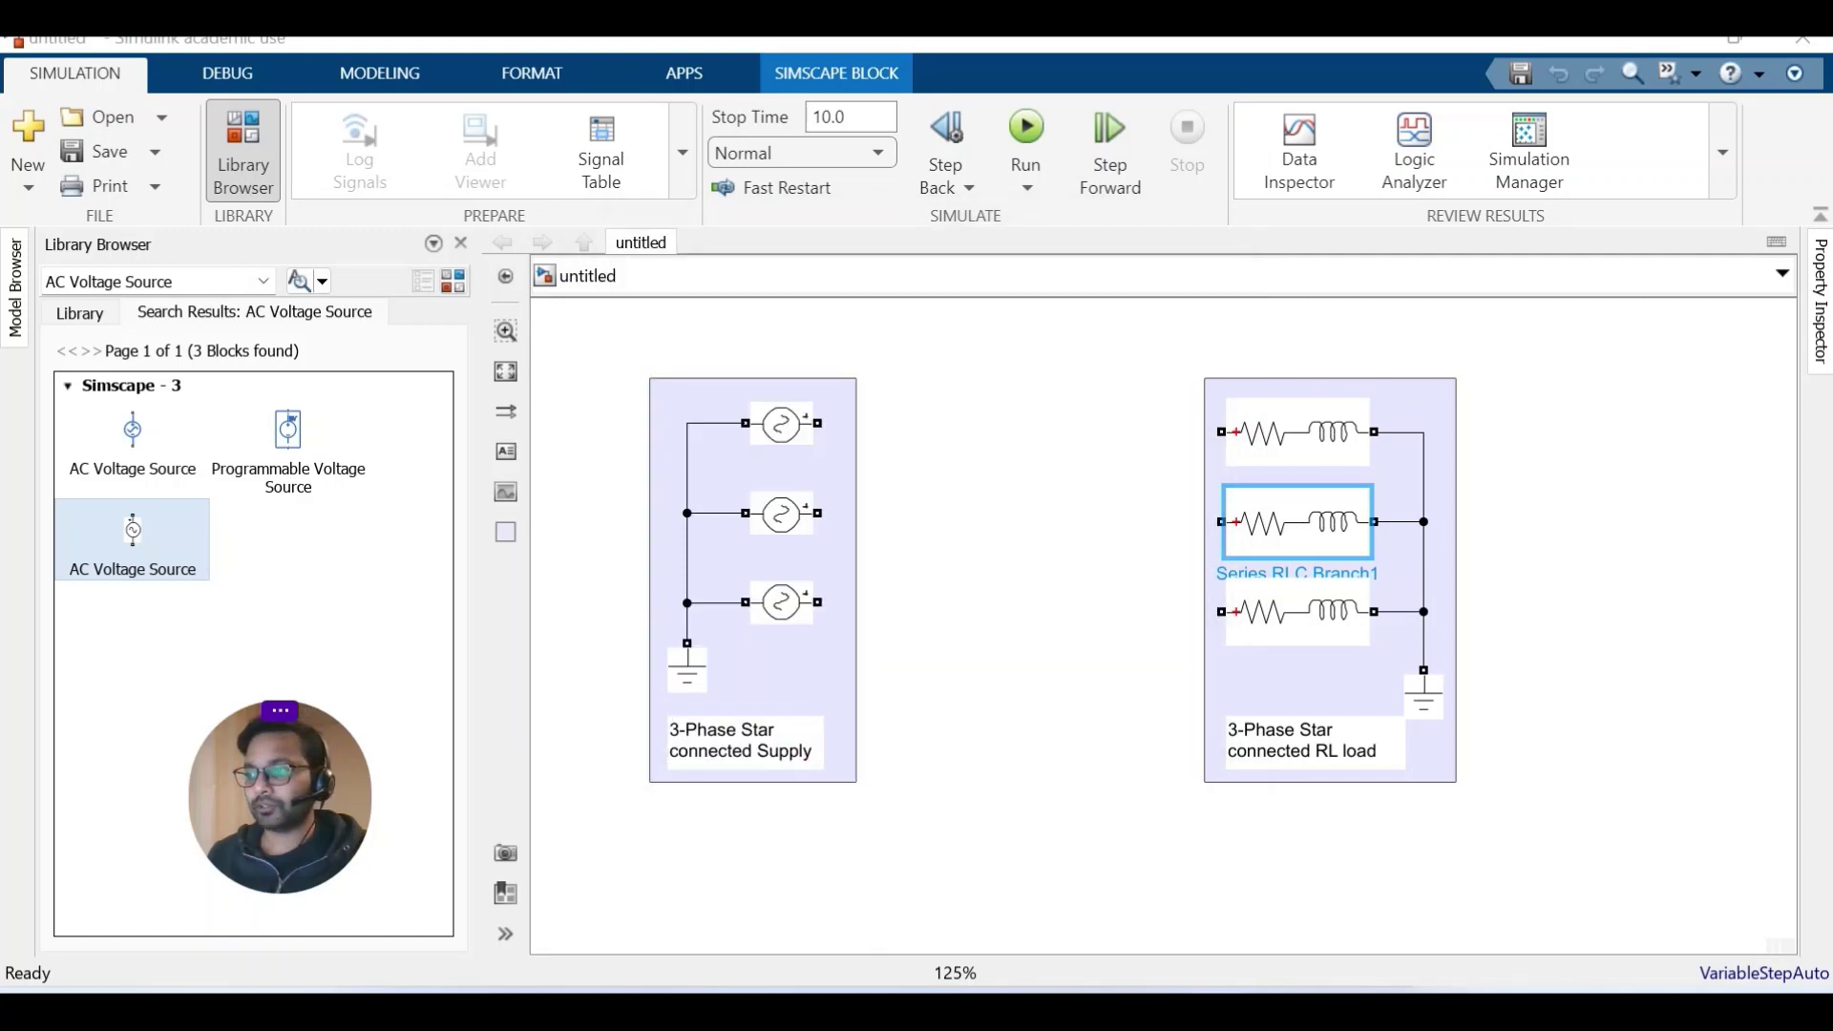
Set the resistance of the lowest RL load branch to 50 ohms.
{"action": "double_click", "coordinate": [1320, 633]}
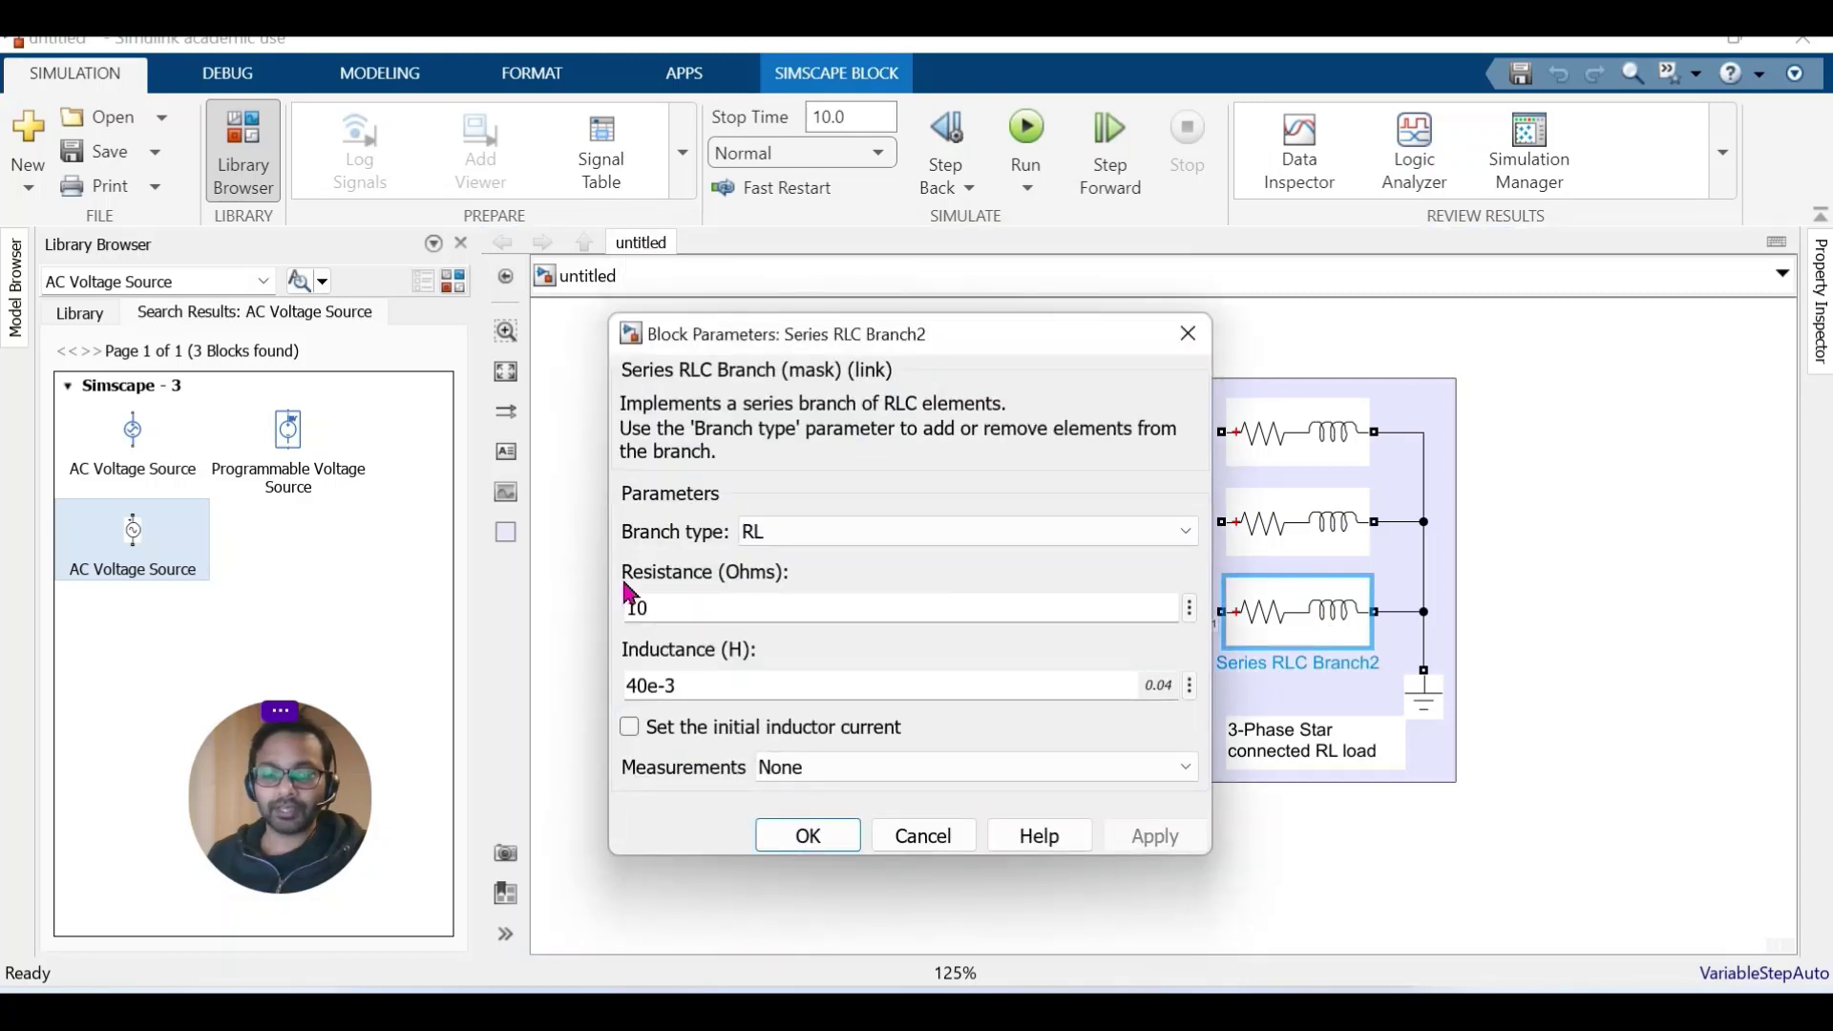
{"action": "double_click", "coordinate": [647, 607]}
{"action": "type", "text": "0"}
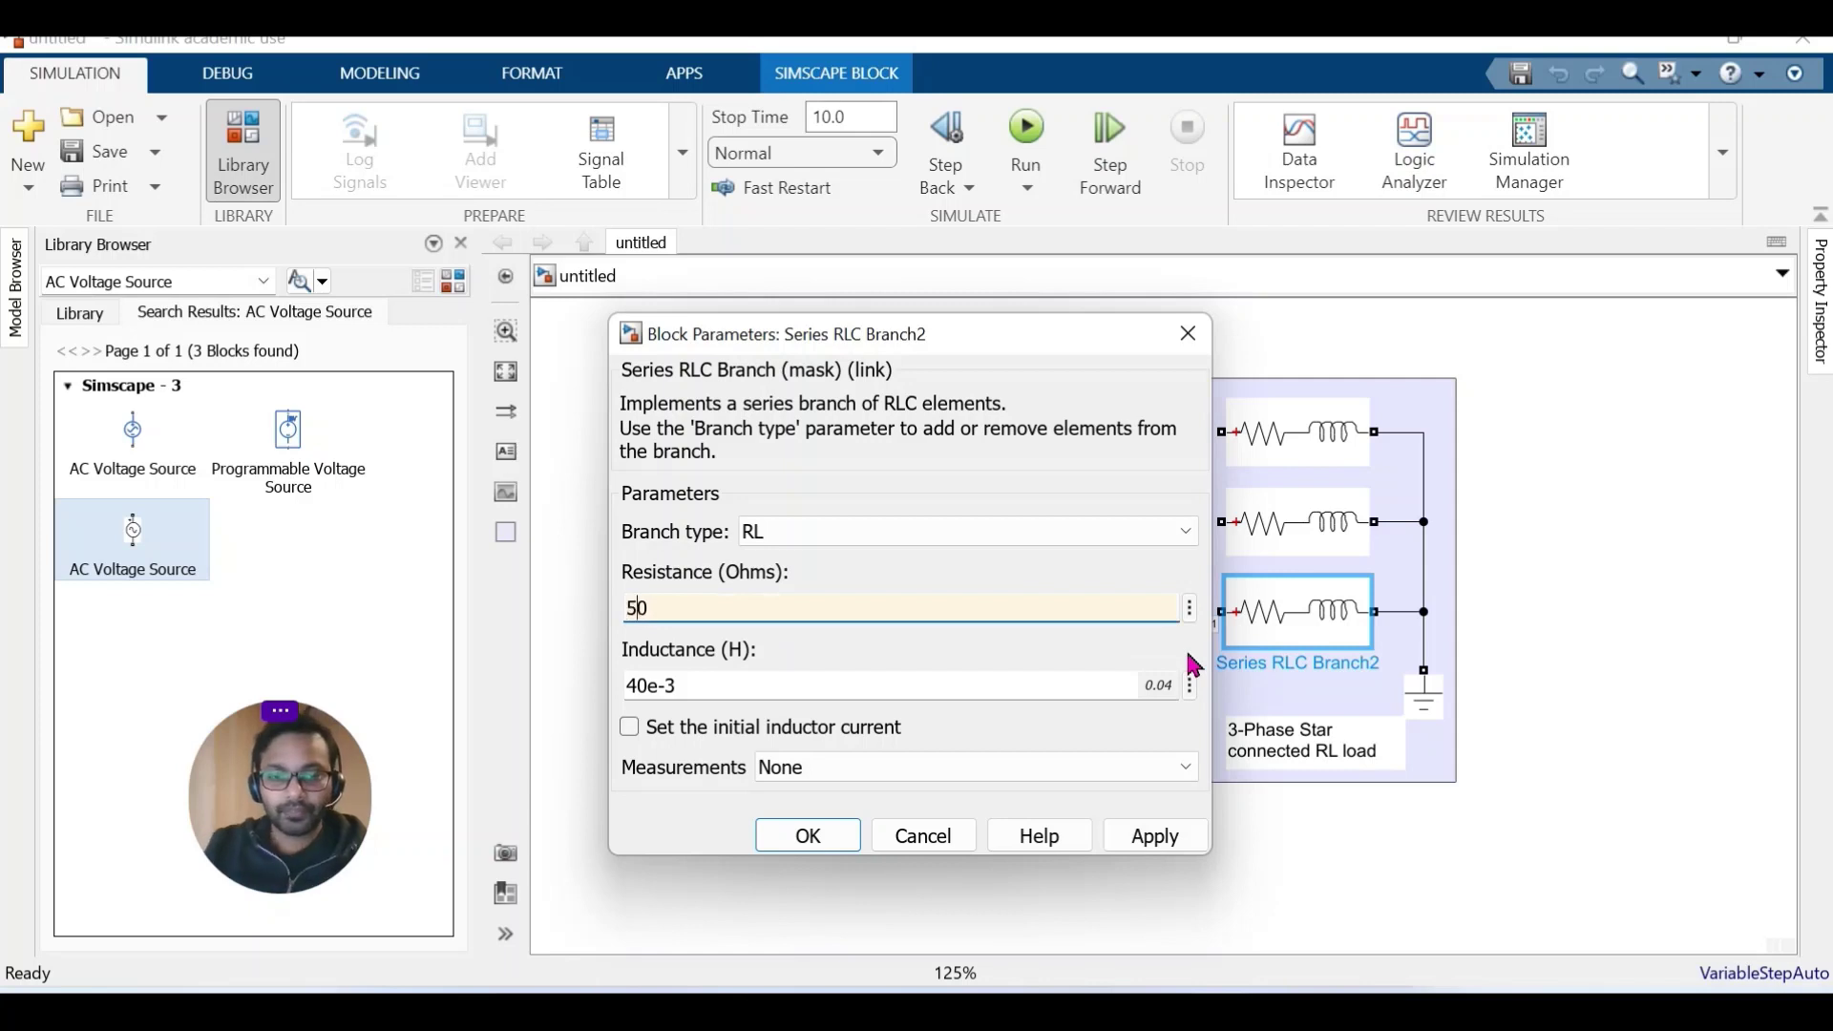
{"action": "left_click", "coordinate": [1136, 849]}
{"action": "left_click", "coordinate": [807, 837]}
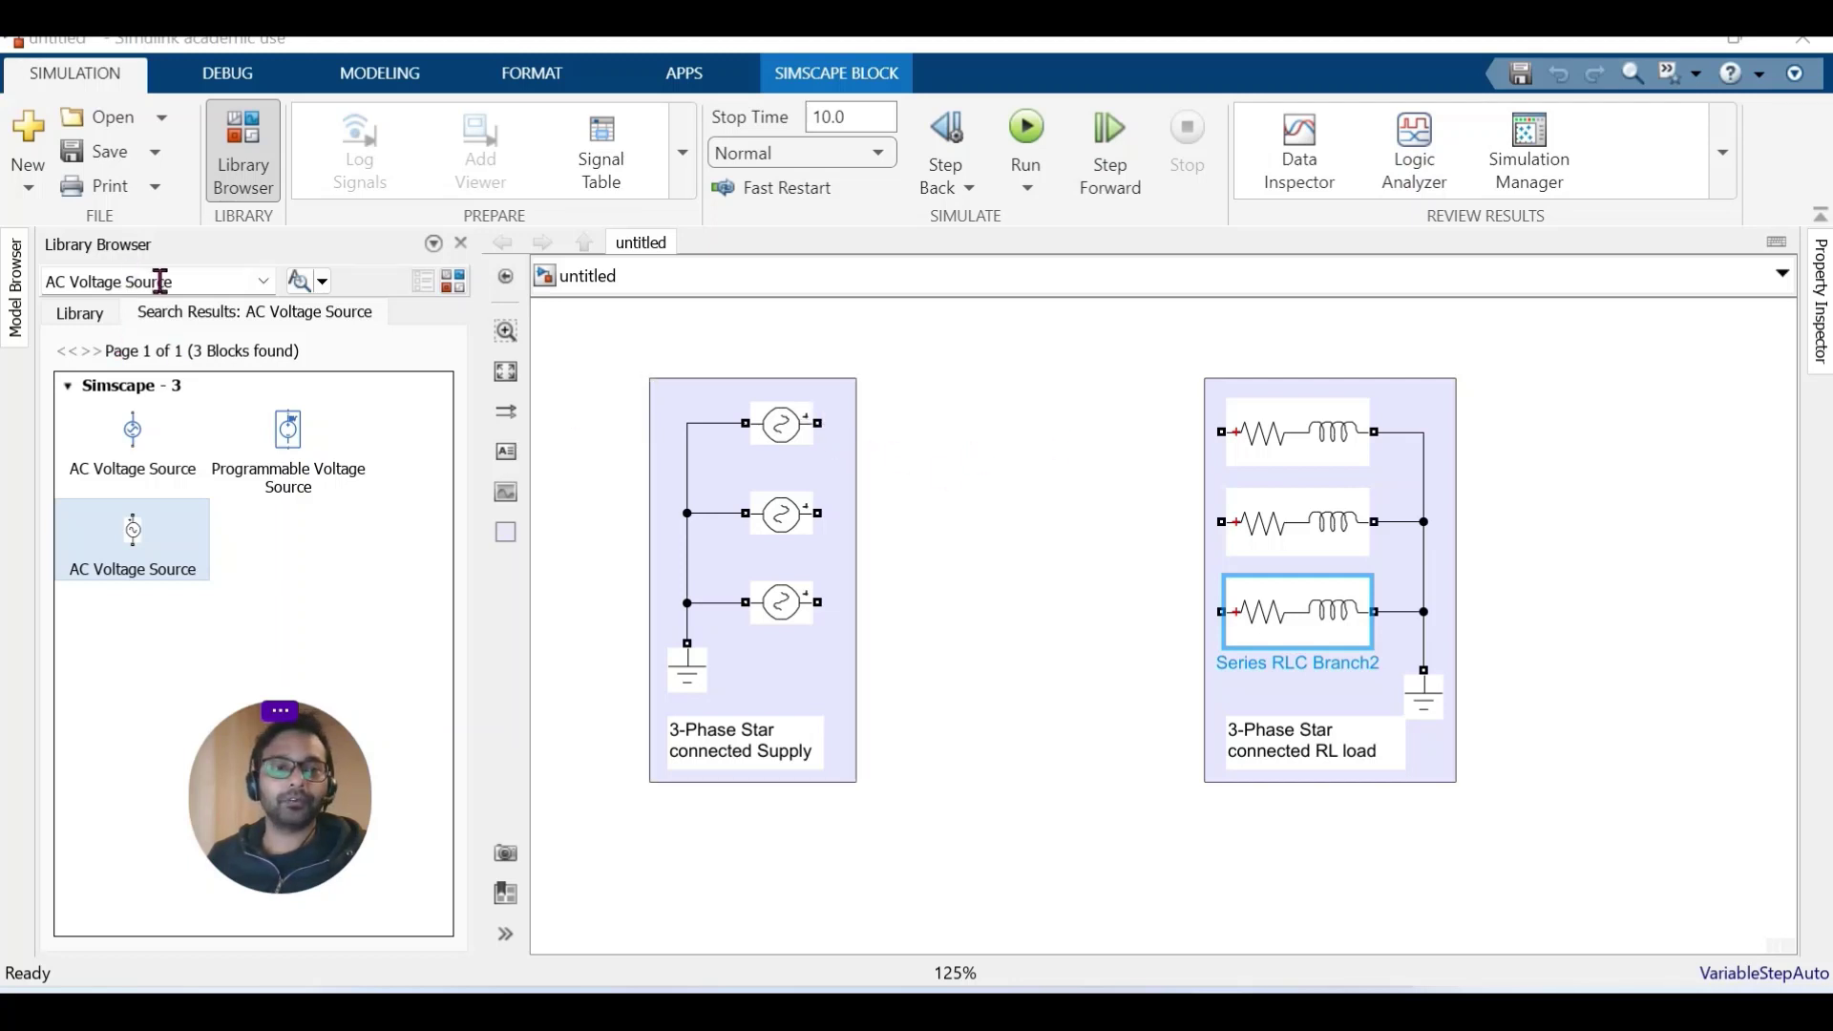
Search the block library for Current Measurement and place that block between supply and load, level with the topmost source.
{"action": "left_click", "coordinate": [159, 281]}
{"action": "type", "text": "current"}
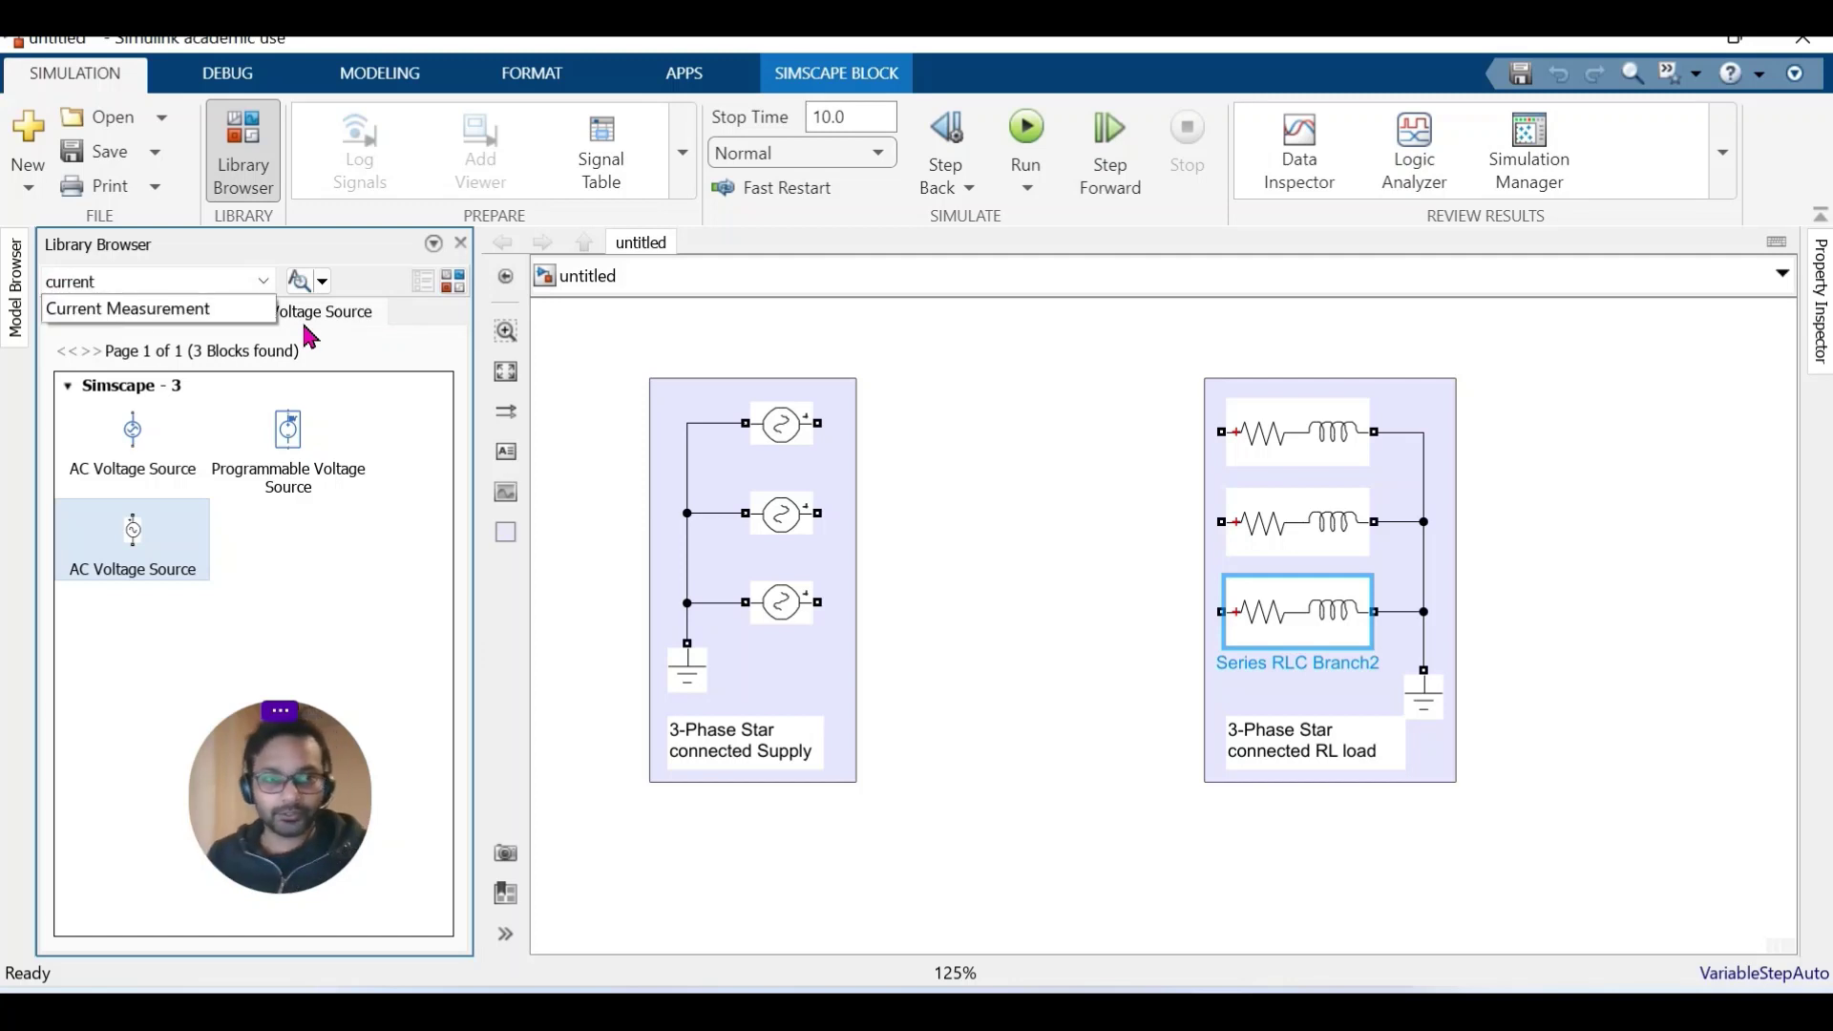
{"action": "left_click", "coordinate": [105, 310]}
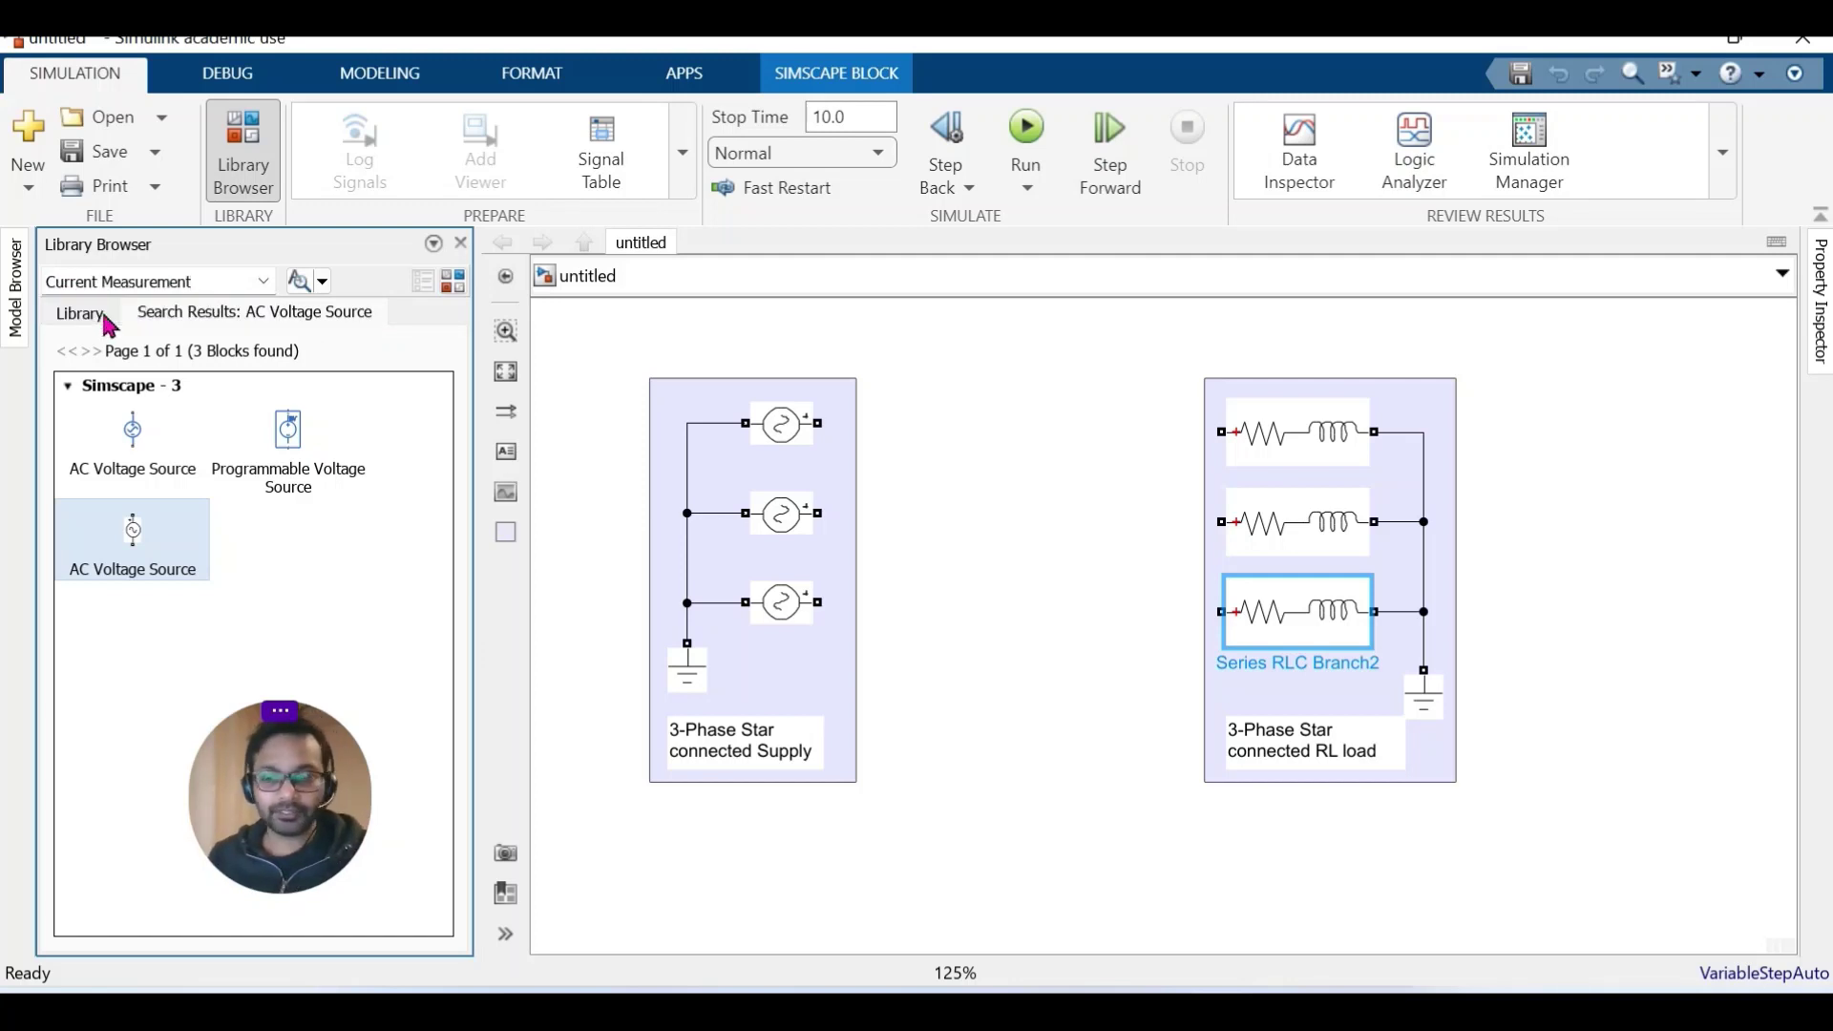
{"action": "key", "text": "Return"}
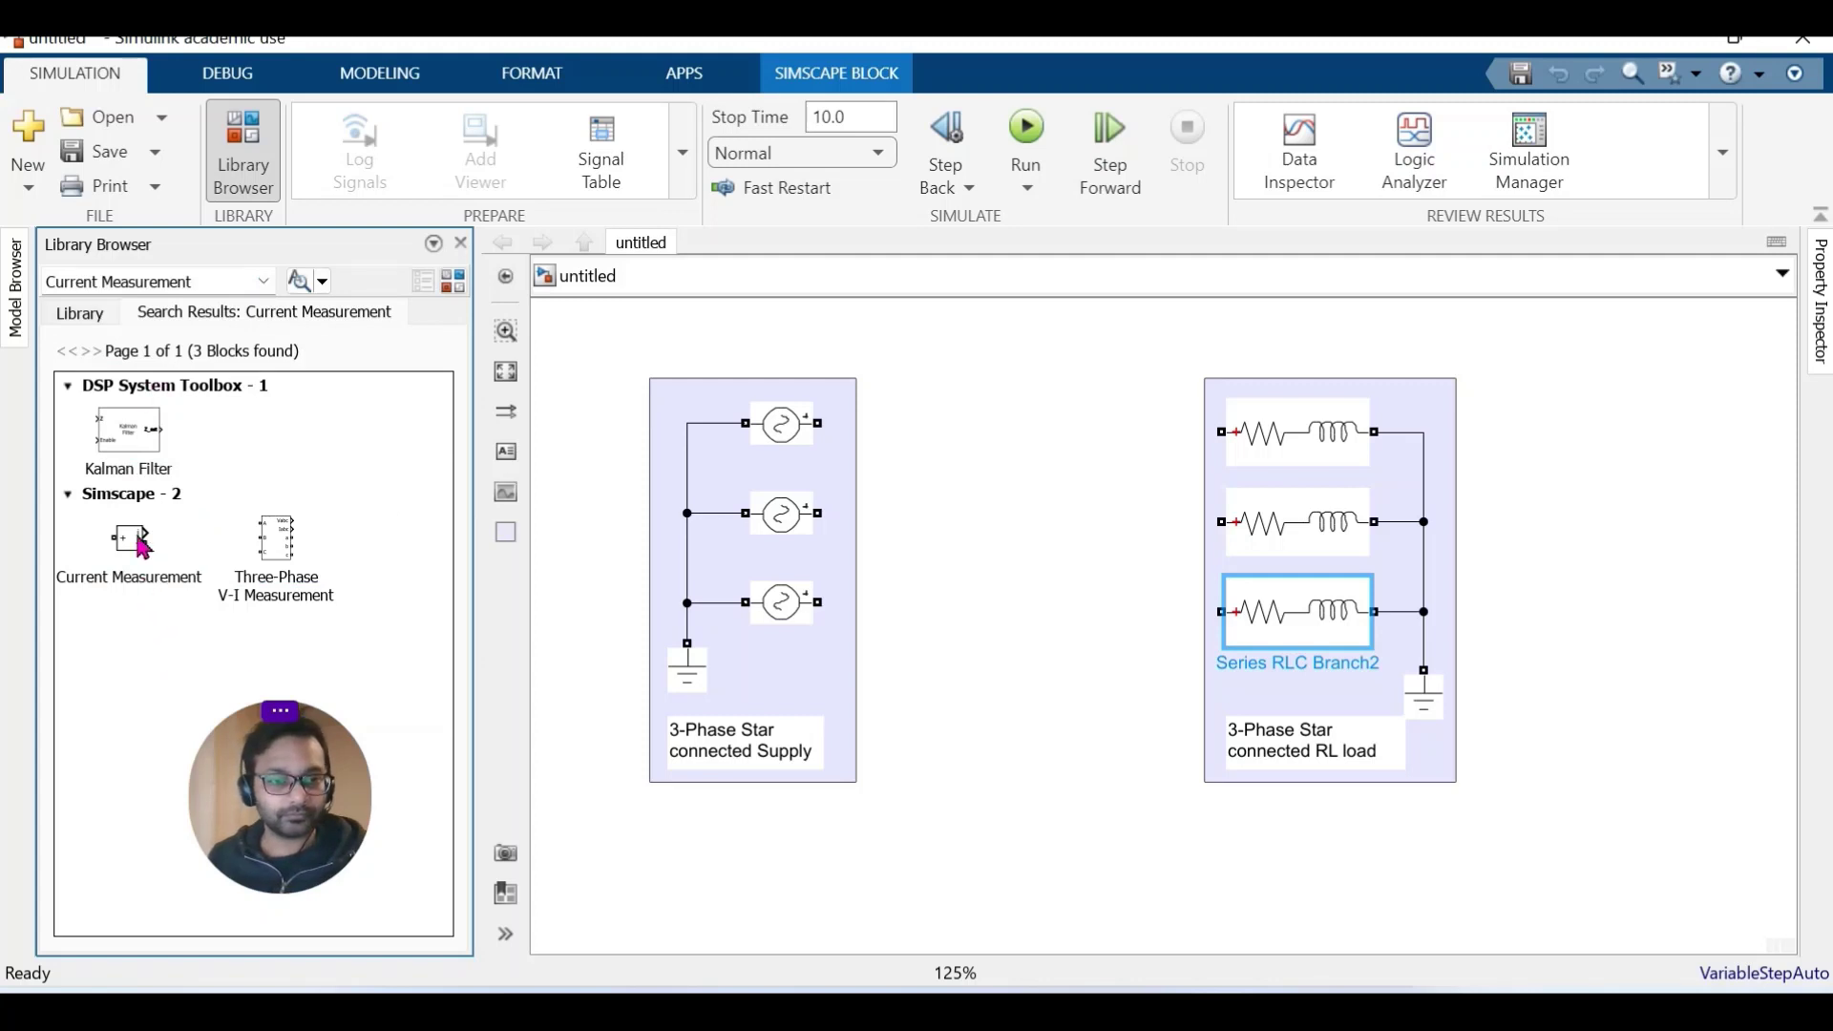
{"action": "left_click_drag", "start_coordinate": [954, 475], "coordinate": [1025, 432]}
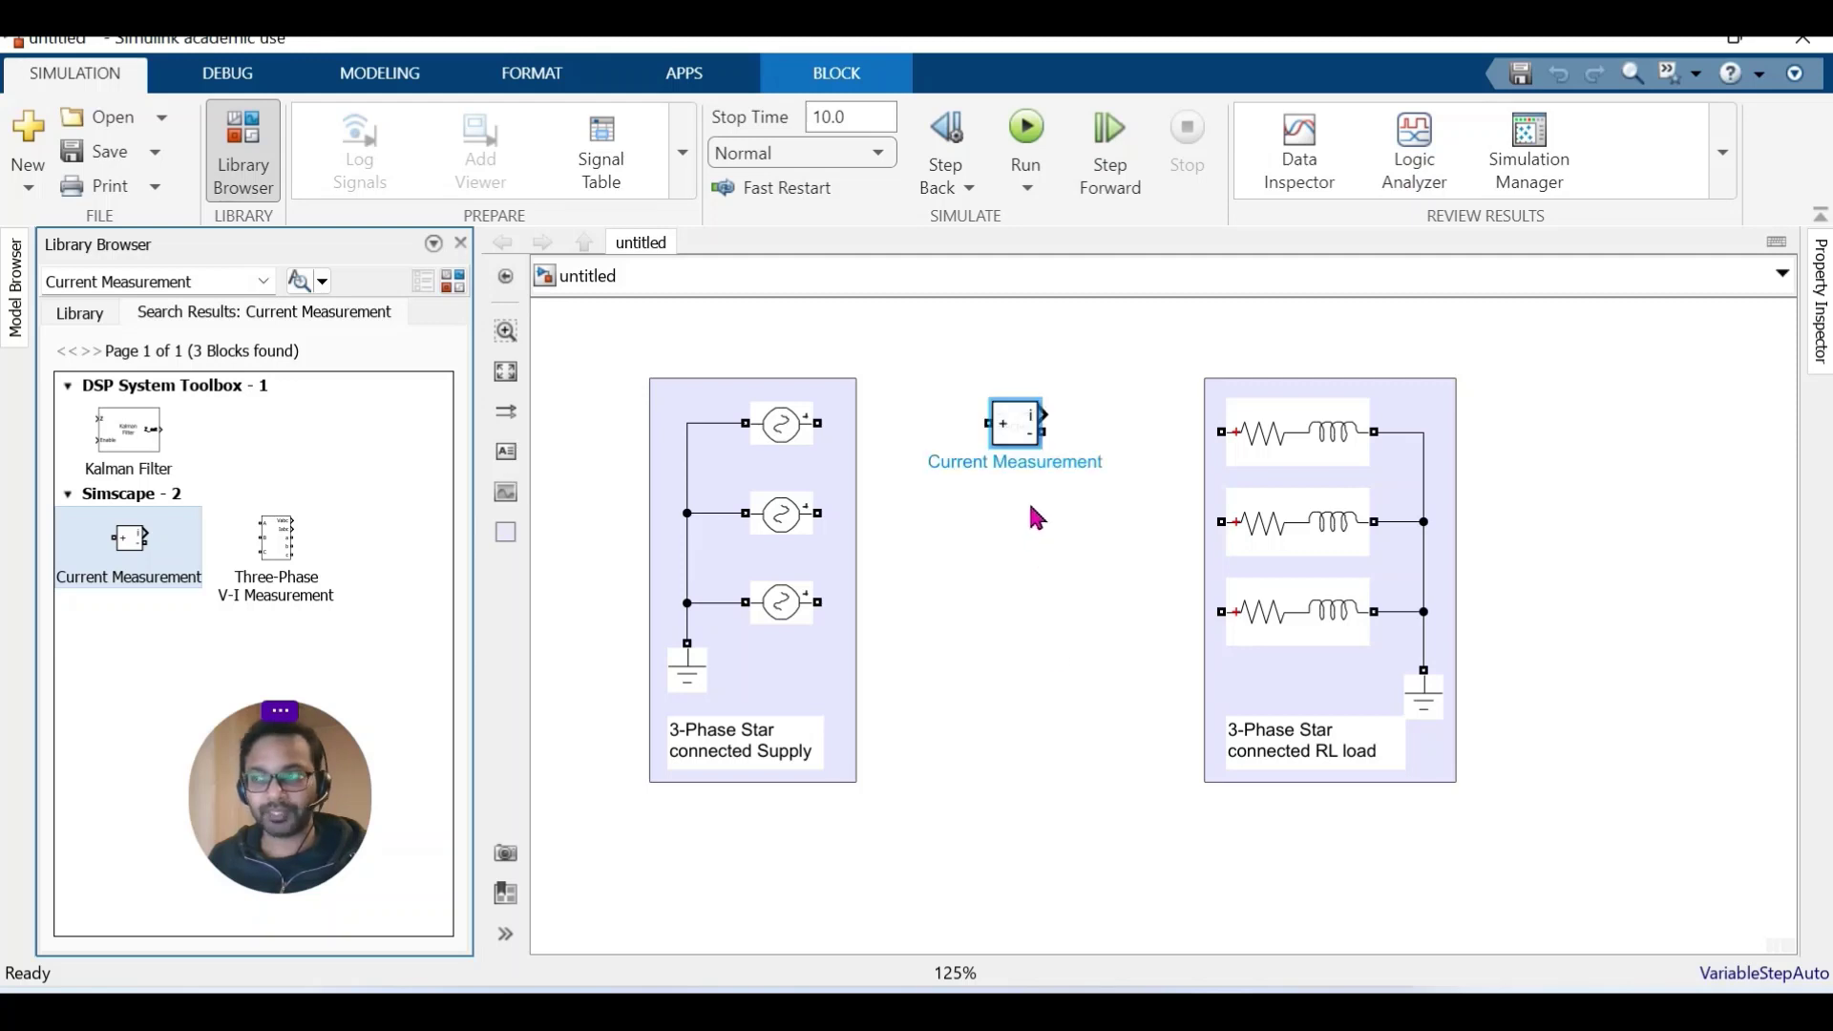
Rename the current measurement block between the supply and the load to L1.
{"action": "left_click", "coordinate": [1015, 465]}
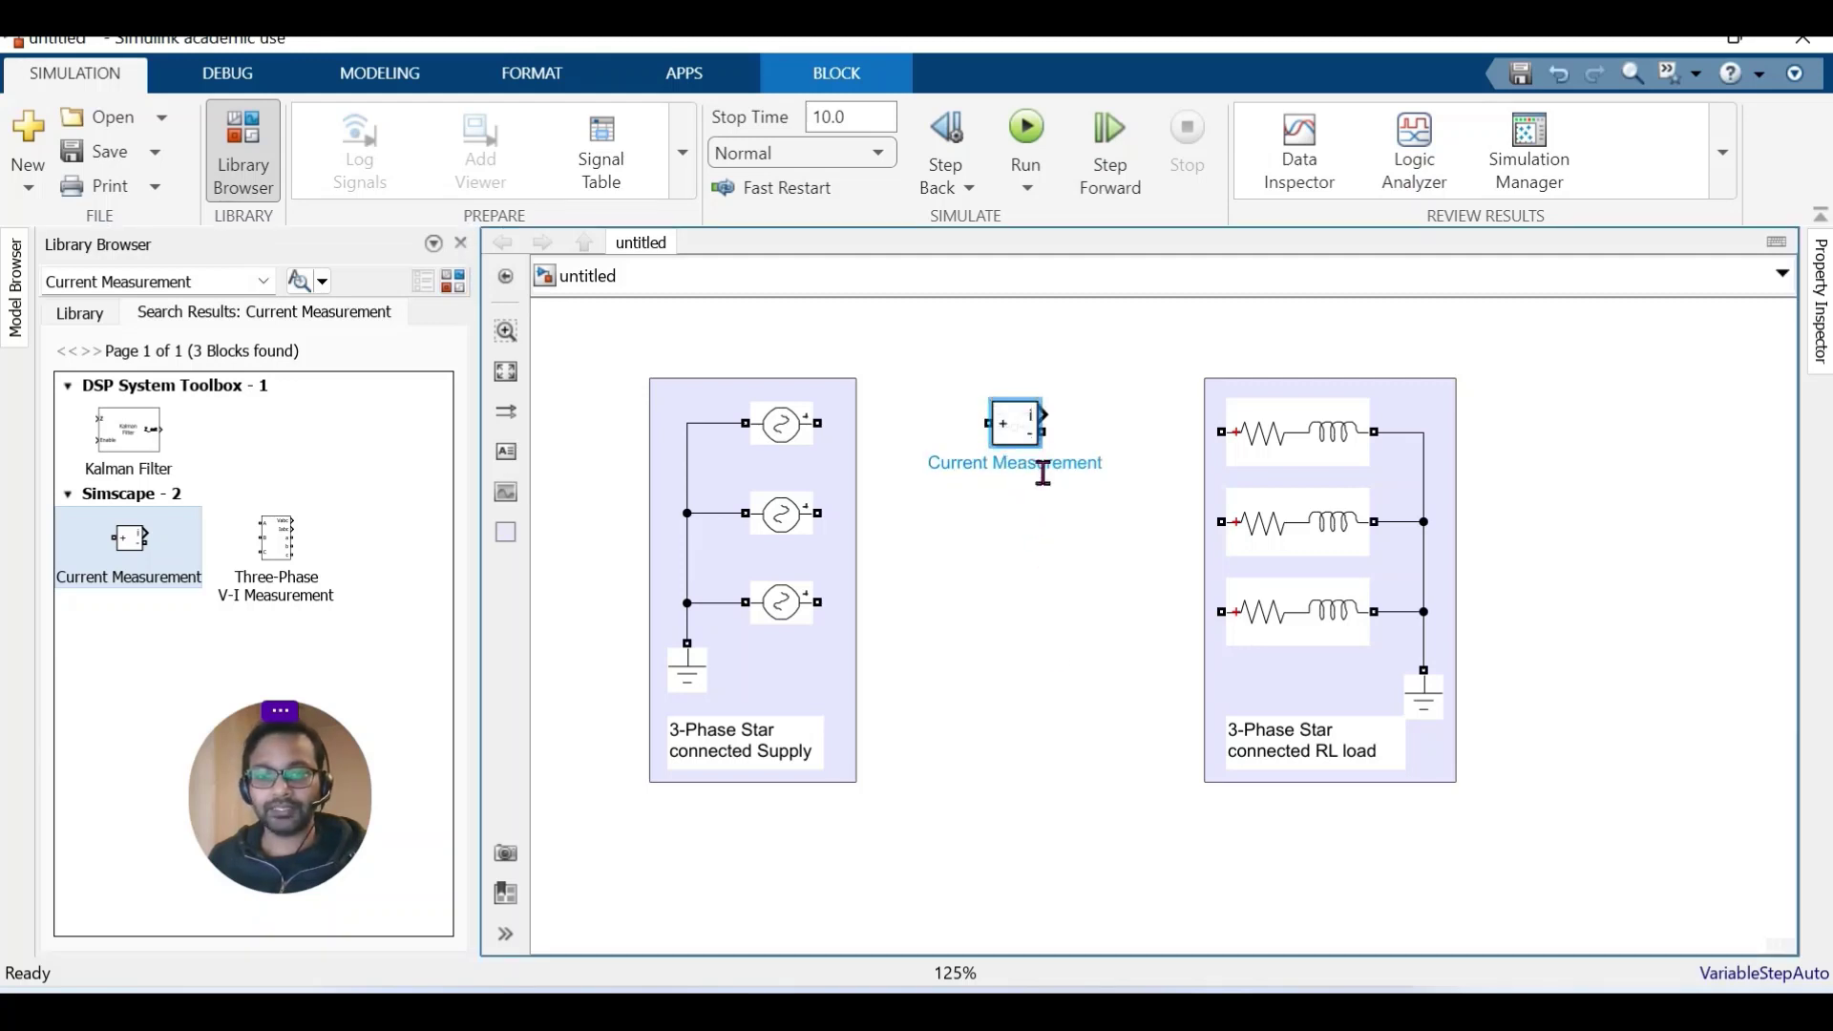
{"action": "key", "text": "End"}
{"action": "key", "text": "BackSpace"}
{"action": "key", "text": "BackSpace"}
{"action": "key", "text": "BackSpace"}
{"action": "key", "text": "BackSpace"}
{"action": "key", "text": "BackSpace"}
{"action": "key", "text": "BackSpace"}
{"action": "key", "text": "BackSpace"}
{"action": "key", "text": "BackSpace"}
{"action": "key", "text": "BackSpace"}
{"action": "key", "text": "BackSpace"}
{"action": "key", "text": "BackSpace"}
{"action": "key", "text": "BackSpace"}
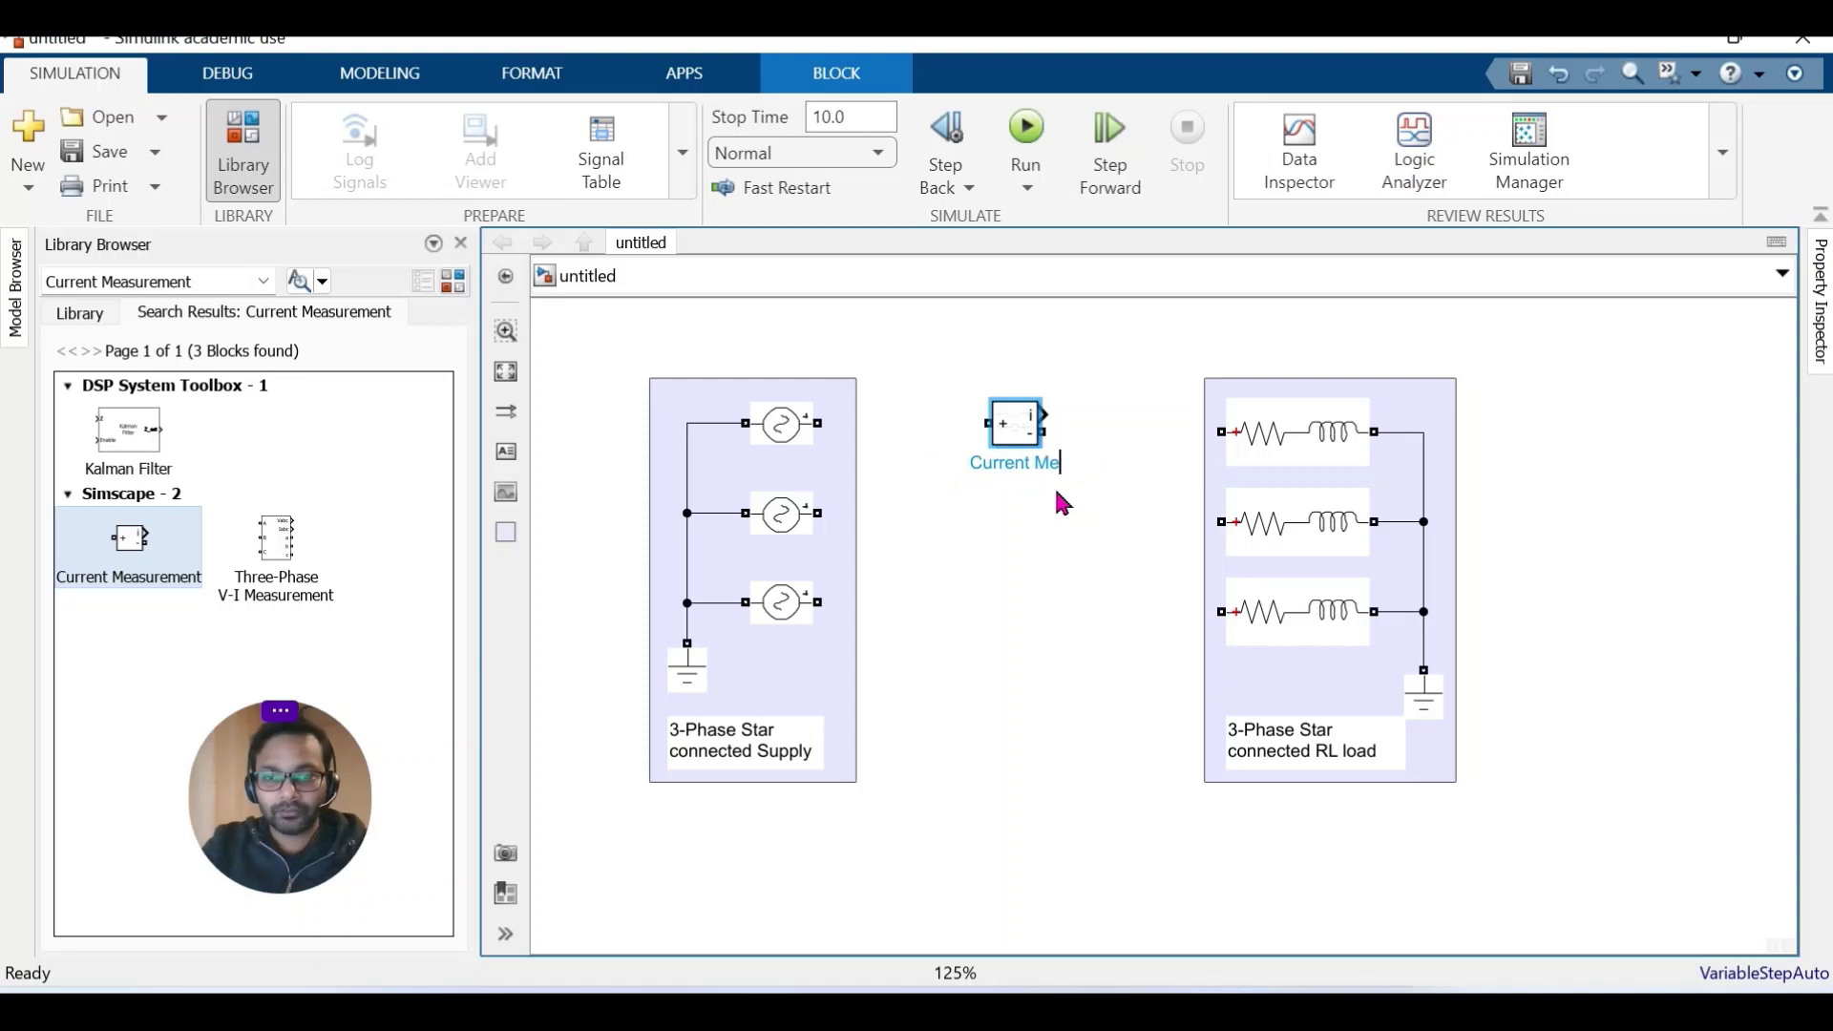
{"action": "key", "text": "BackSpace"}
{"action": "key", "text": "BackSpace"}
{"action": "key", "text": "BackSpace"}
{"action": "key", "text": "BackSpace"}
{"action": "key", "text": "BackSpace"}
{"action": "key", "text": "BackSpace"}
{"action": "key", "text": "BackSpace"}
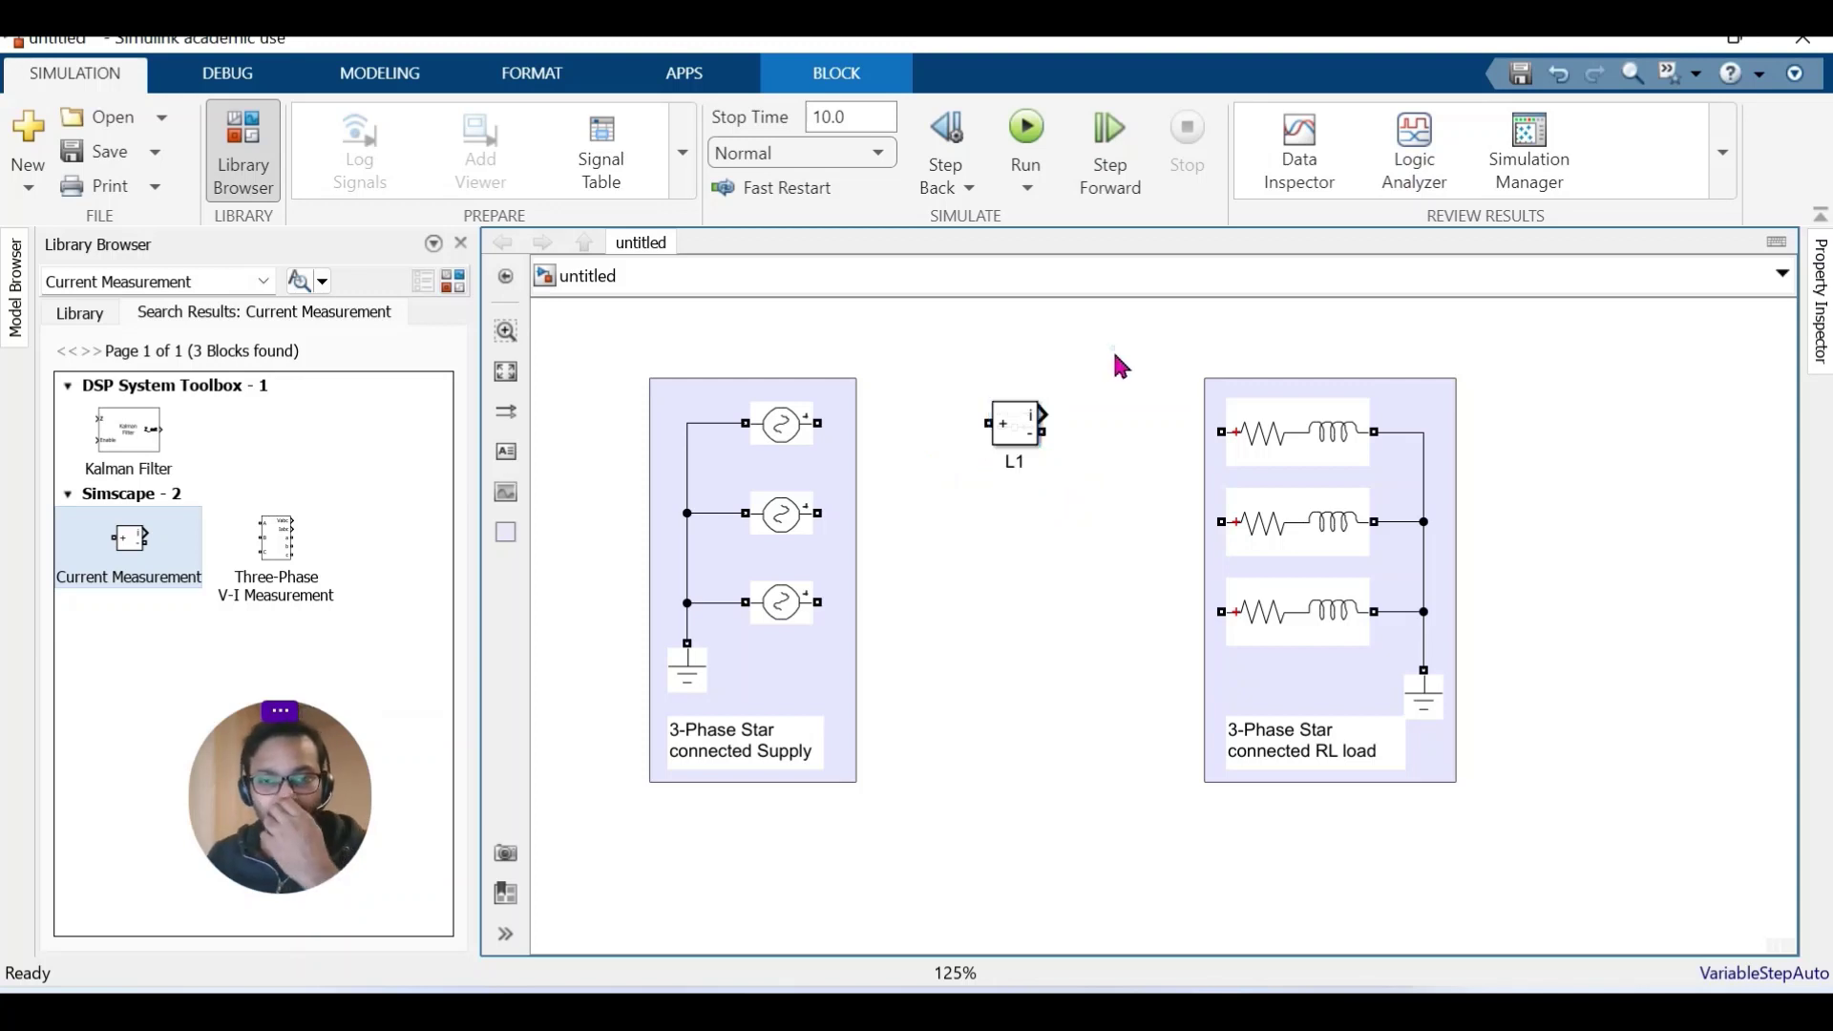
{"action": "left_click", "coordinate": [1116, 362]}
Place two copies of the L1 current measurement block beneath it, between the supply and the load.
{"action": "left_click", "coordinate": [1055, 515]}
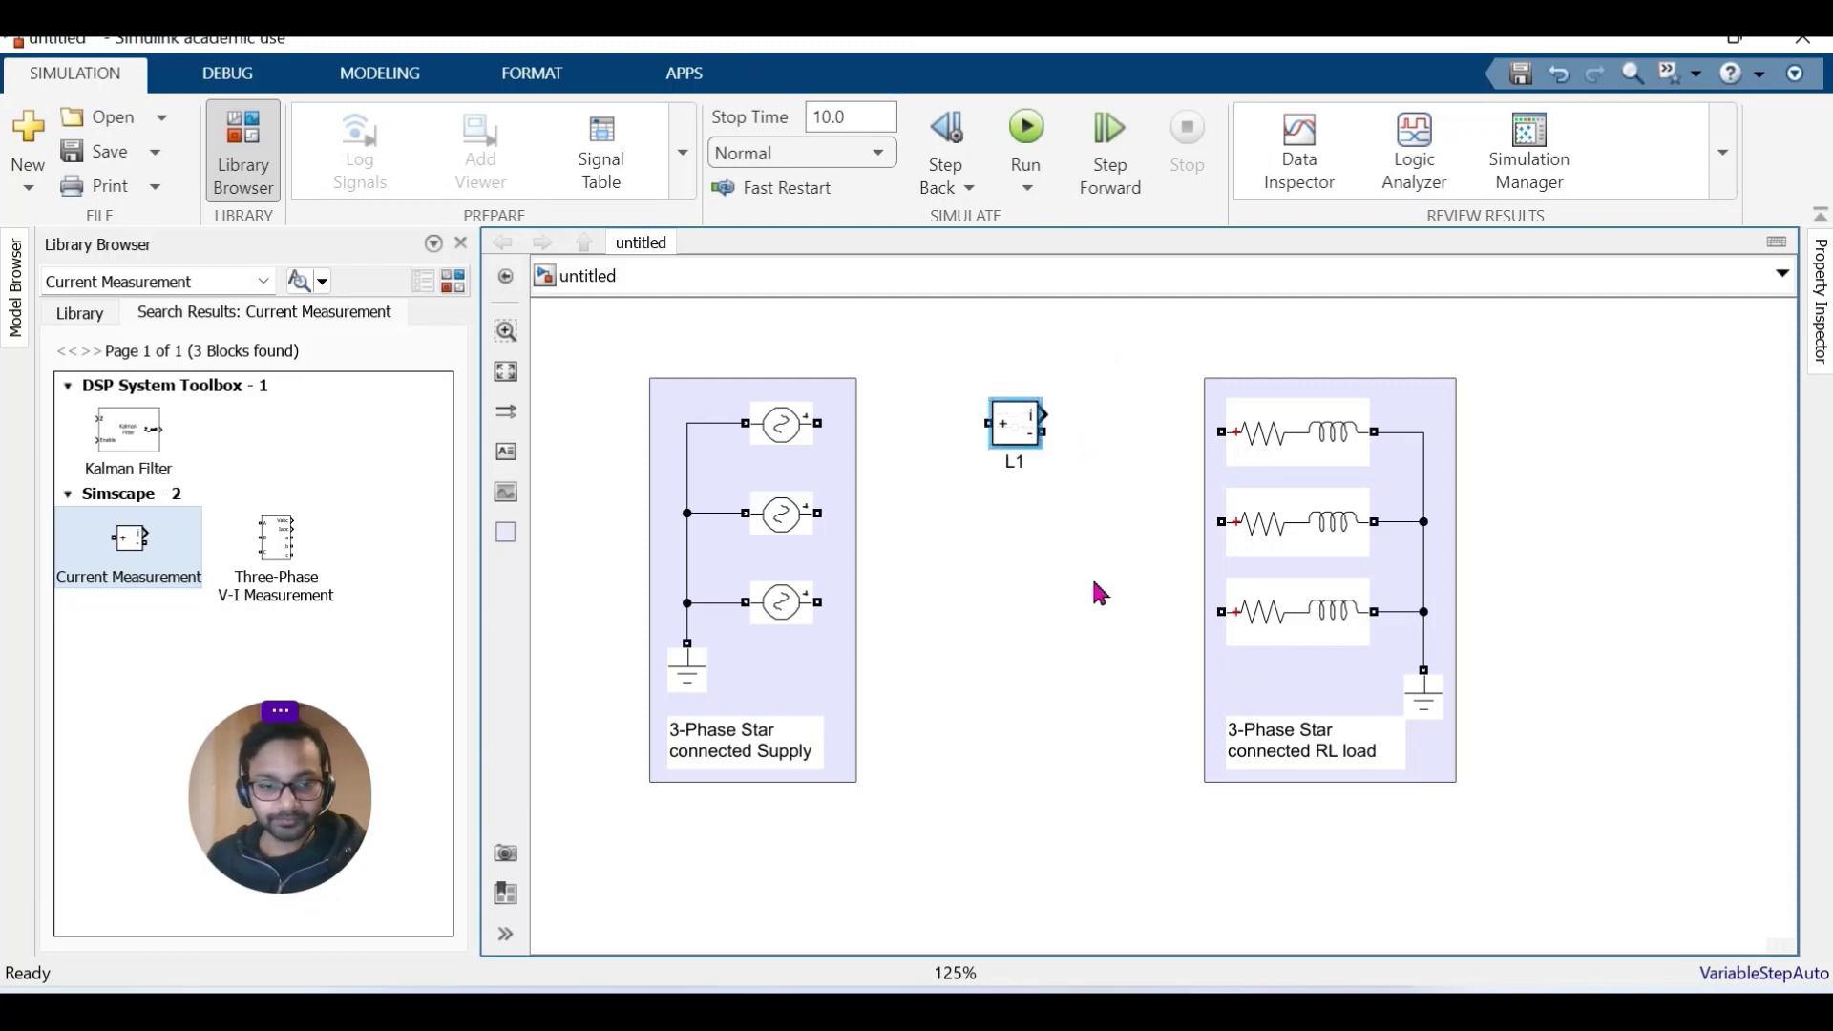
{"action": "key", "text": "ctrl+v"}
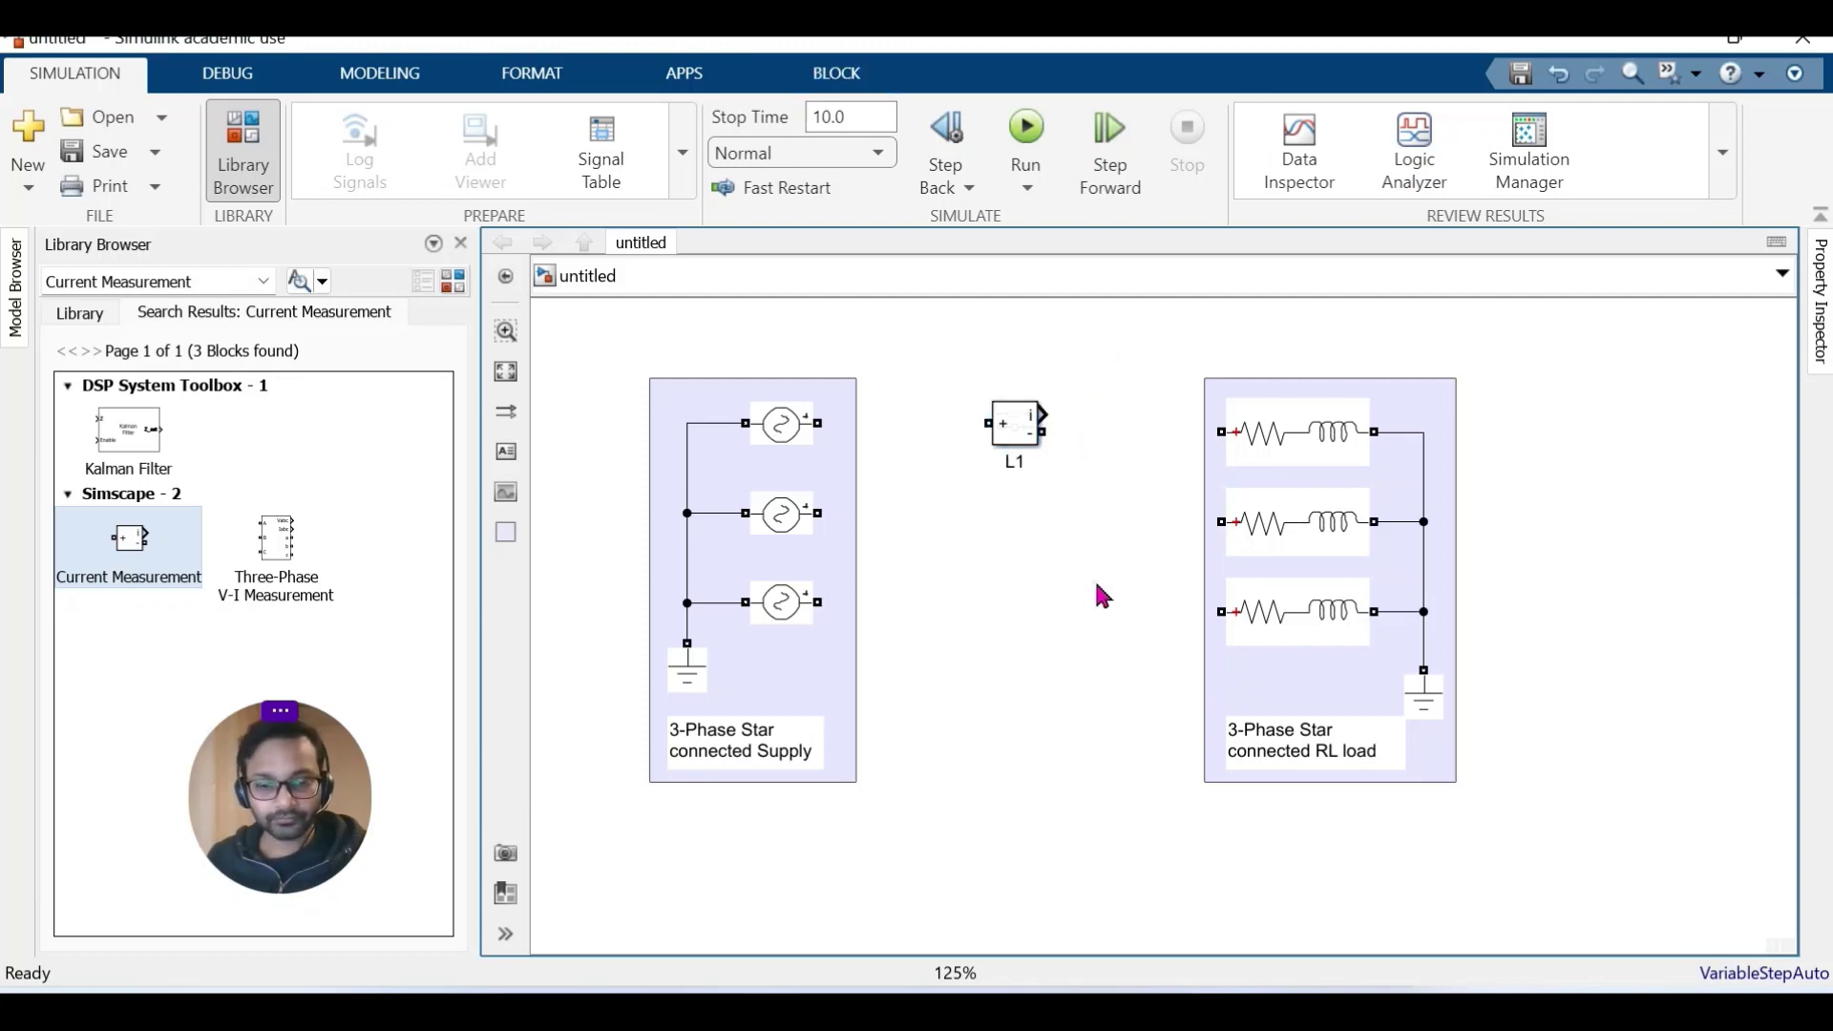
{"action": "left_click_drag", "start_coordinate": [1120, 607], "coordinate": [1038, 534]}
{"action": "left_click", "coordinate": [1127, 657]}
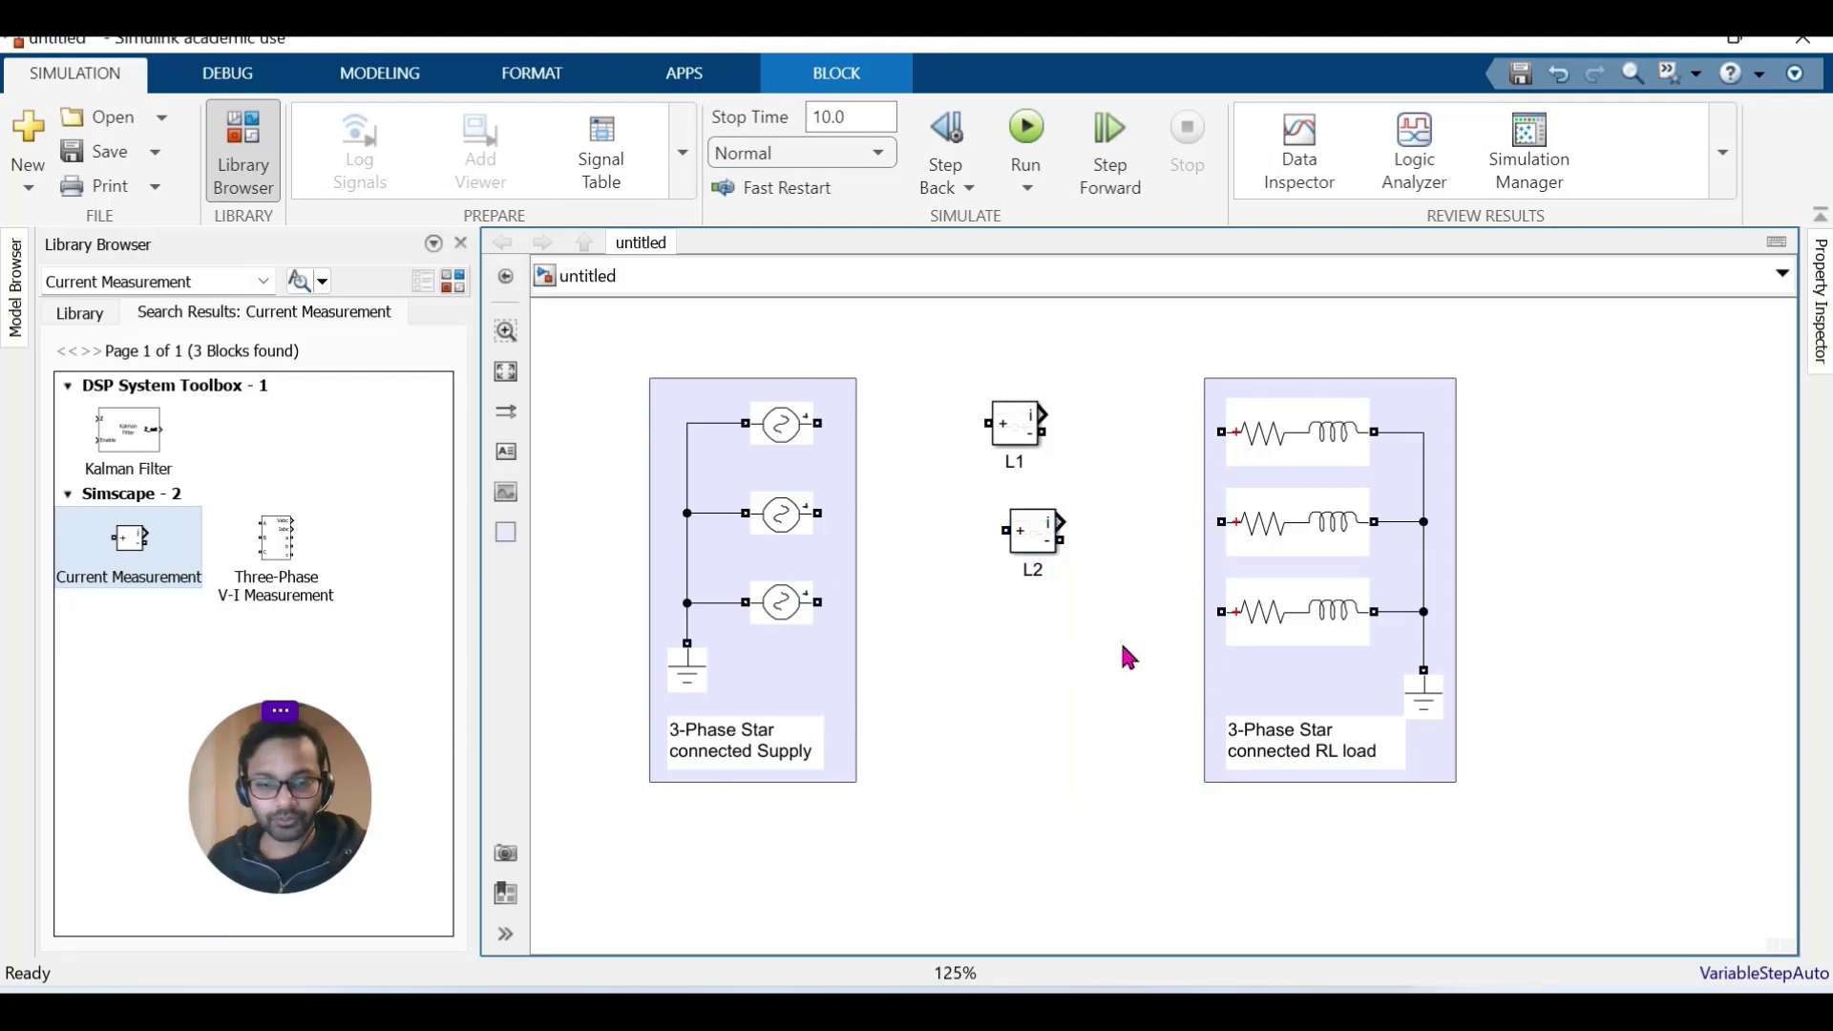
{"action": "key", "text": "ctrl+v"}
Wire current measurement L3 between the lowest source and the lowest RL branch, moving the block up until its wires run straight.
{"action": "left_click_drag", "start_coordinate": [1148, 685], "coordinate": [1205, 615]}
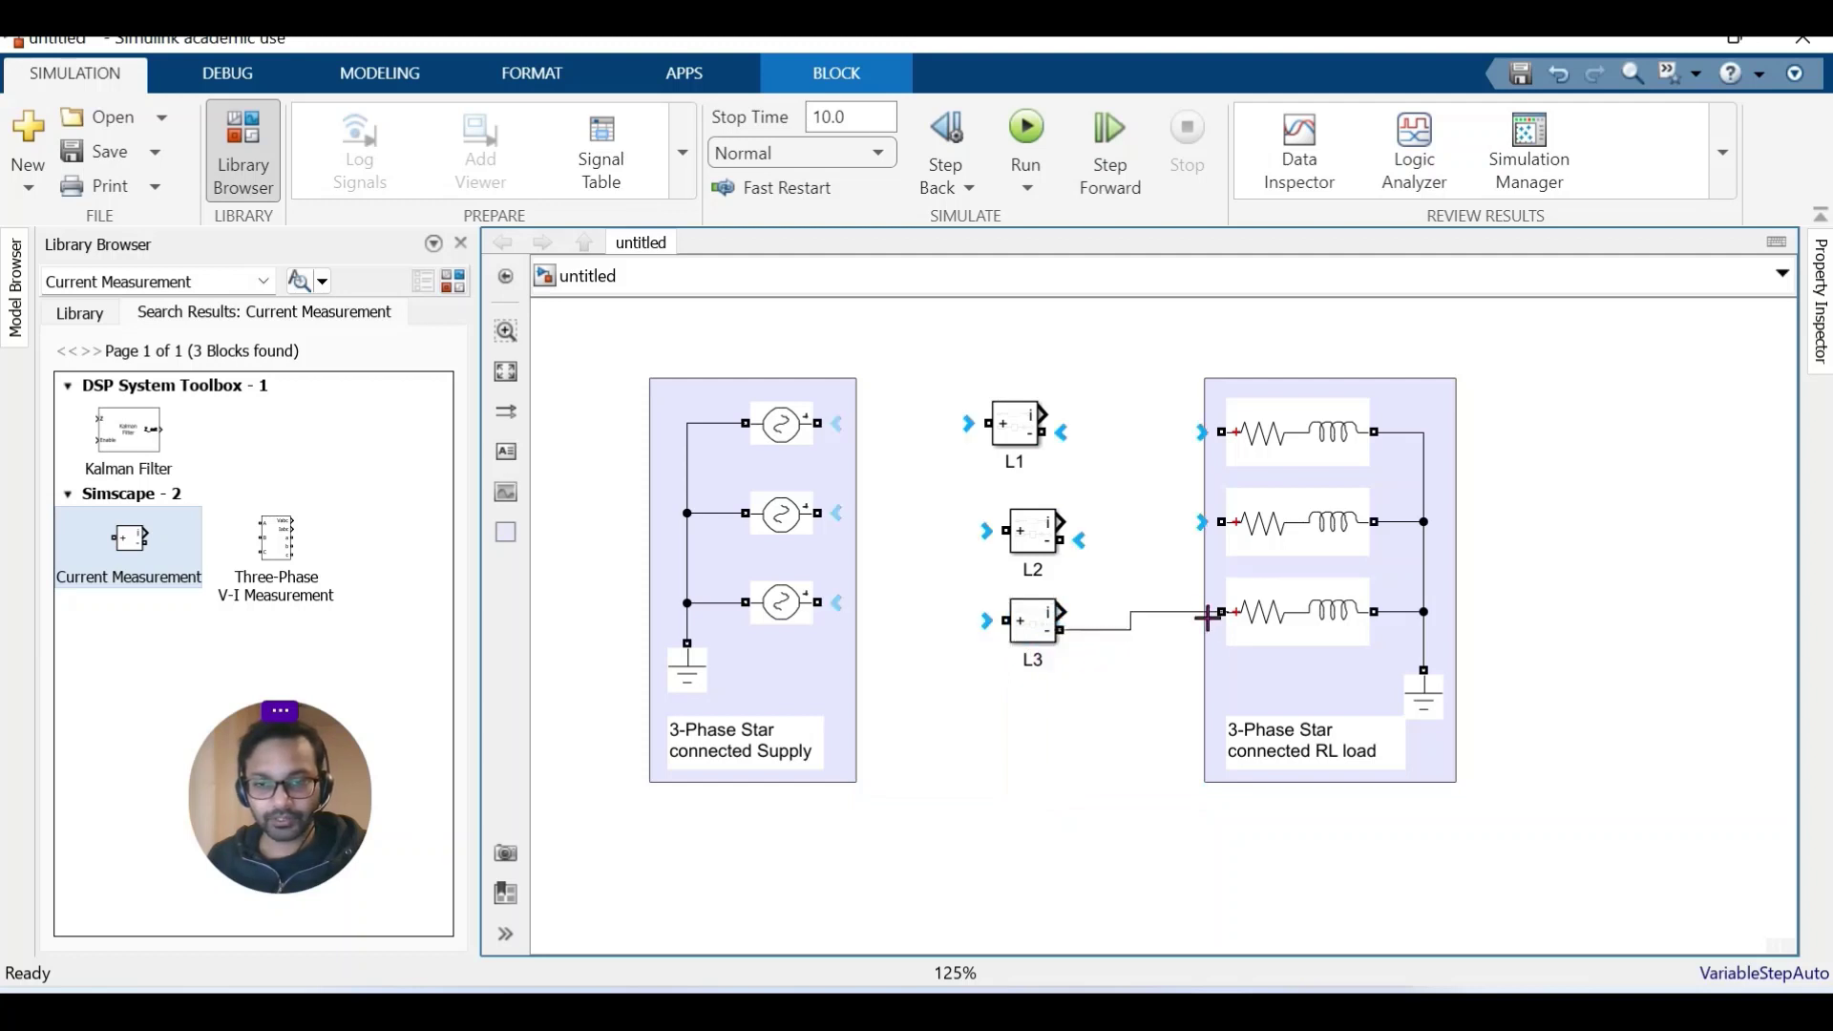
{"action": "left_click_drag", "start_coordinate": [951, 616], "coordinate": [818, 603]}
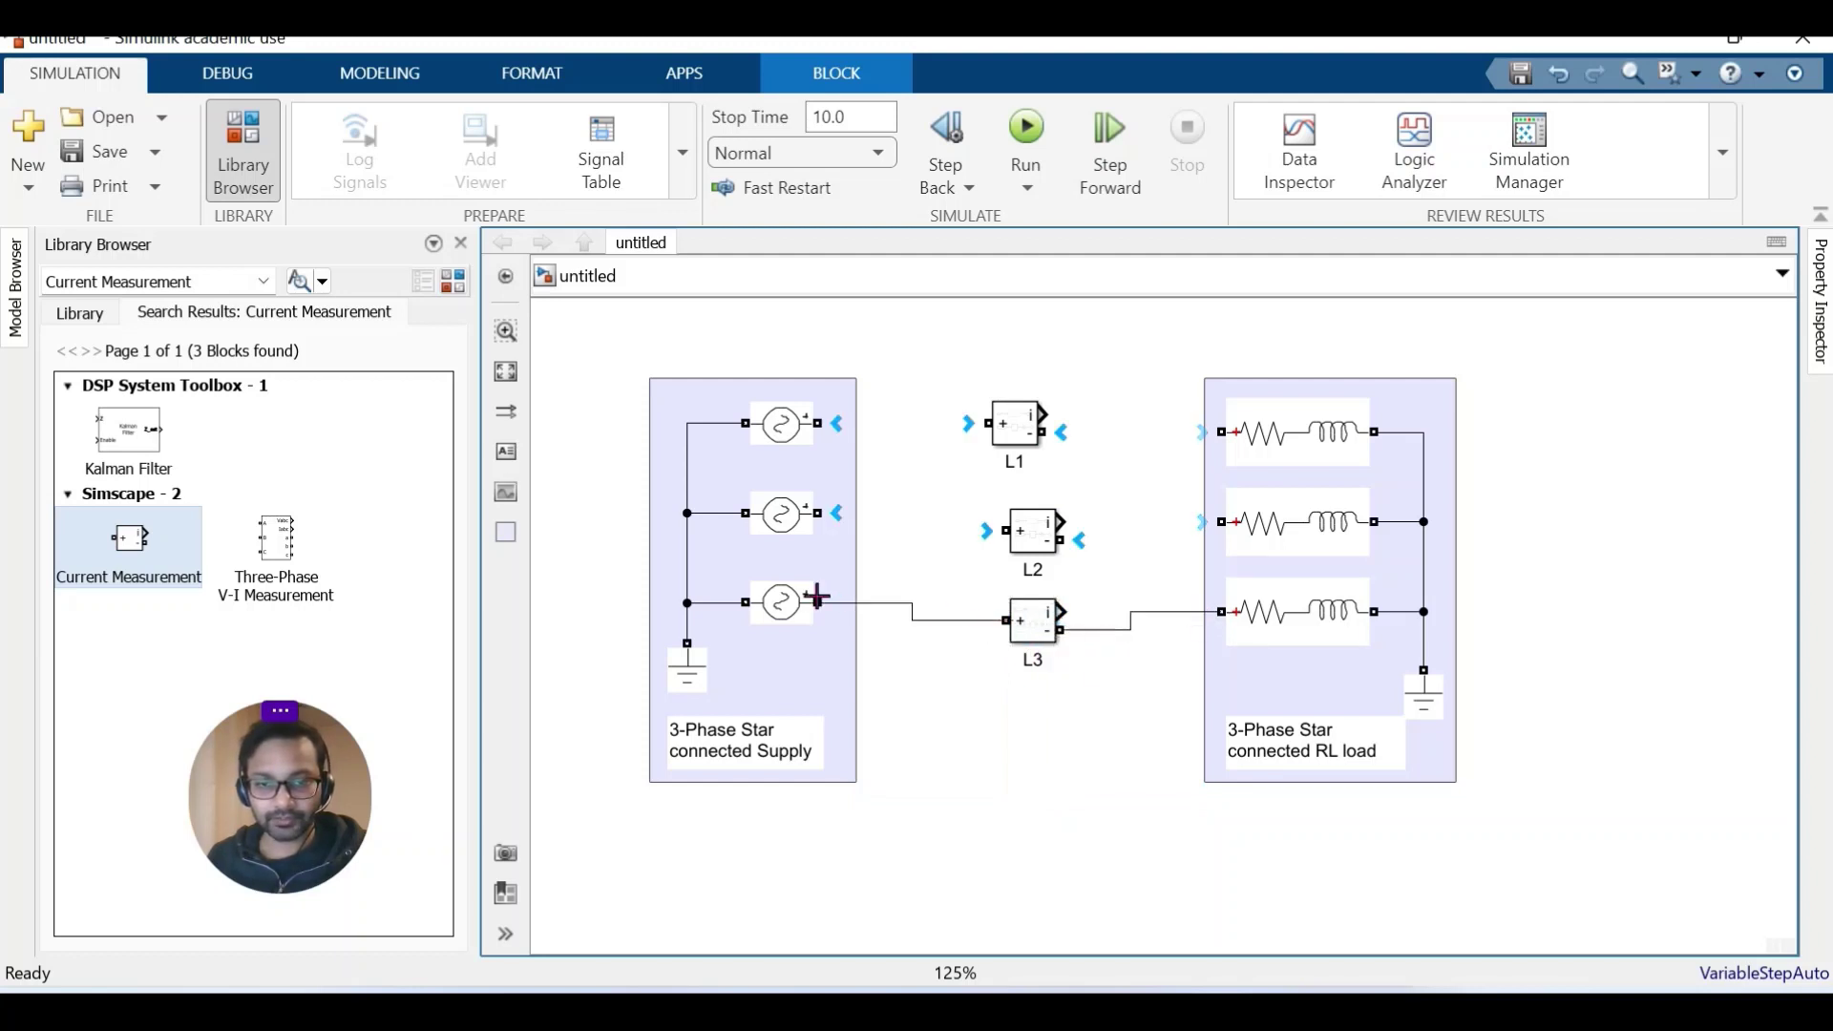
{"action": "key", "text": "Up"}
{"action": "key", "text": "Up"}
{"action": "key", "text": "Up"}
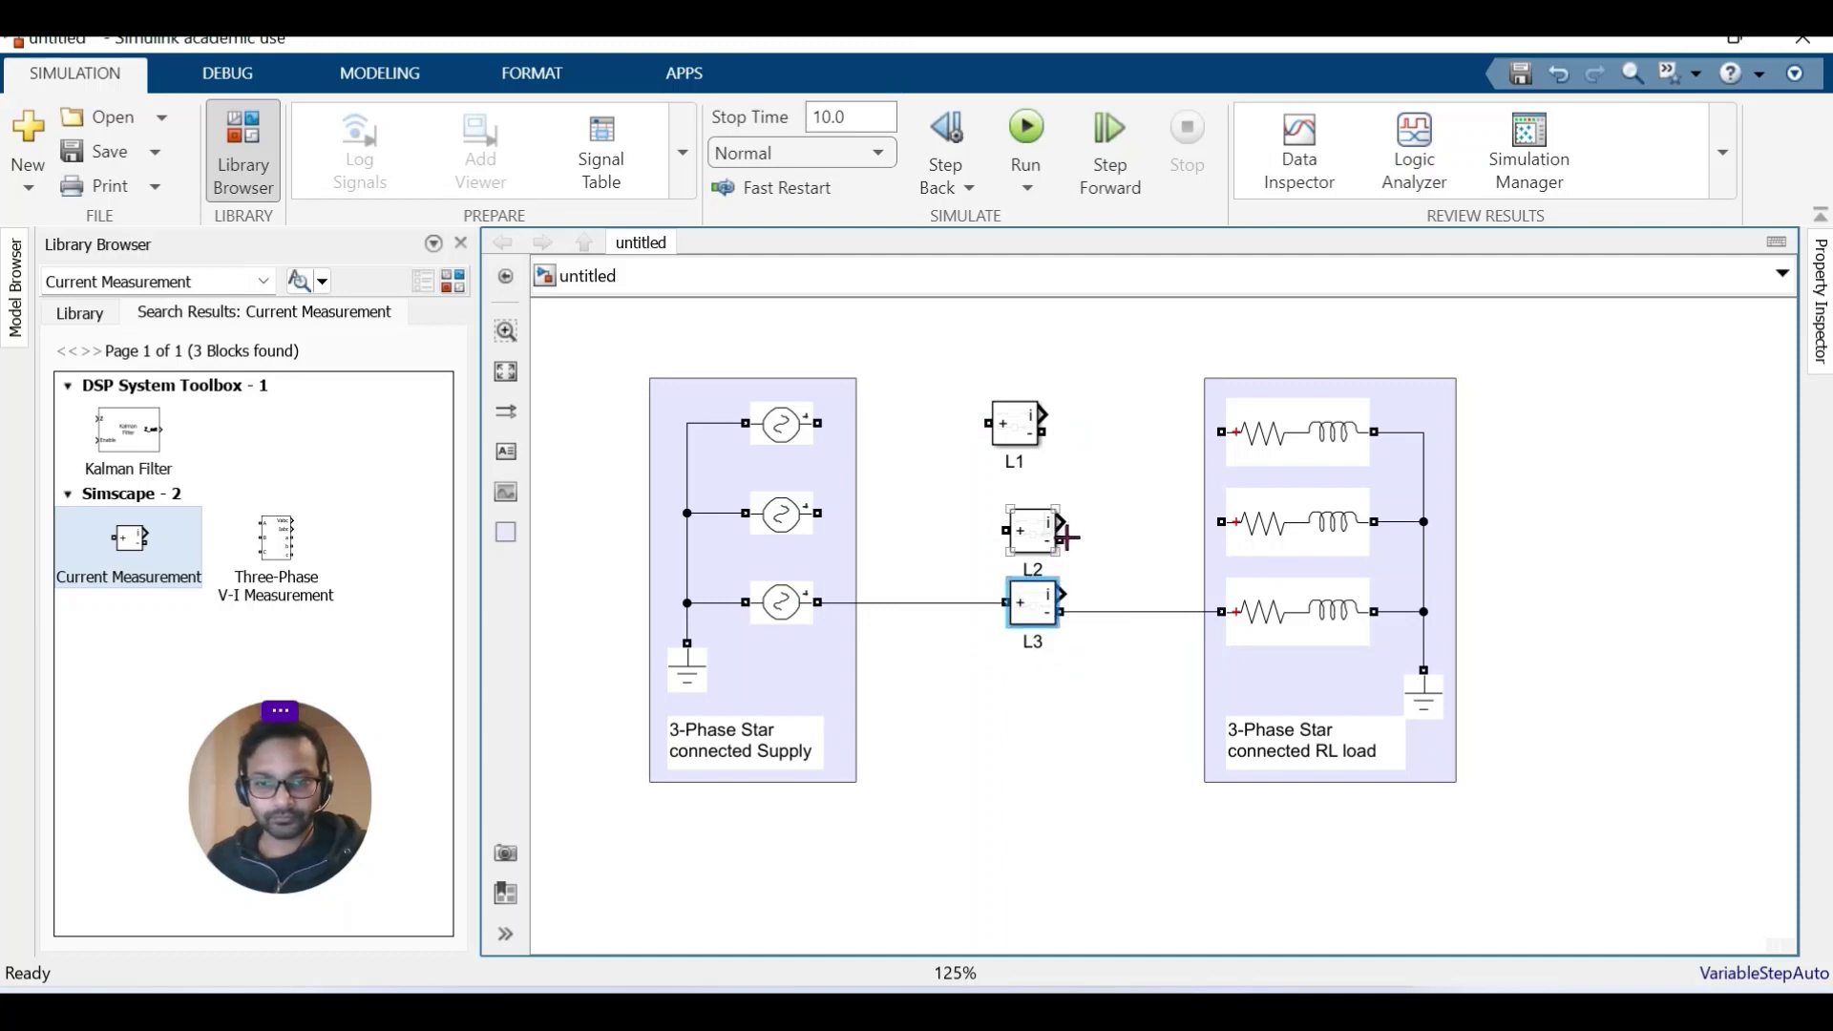
Wire current measurement L2 between the middle source and the middle RL branch, moving the block up until its wires run straight.
{"action": "left_click_drag", "start_coordinate": [1060, 540], "coordinate": [1205, 522]}
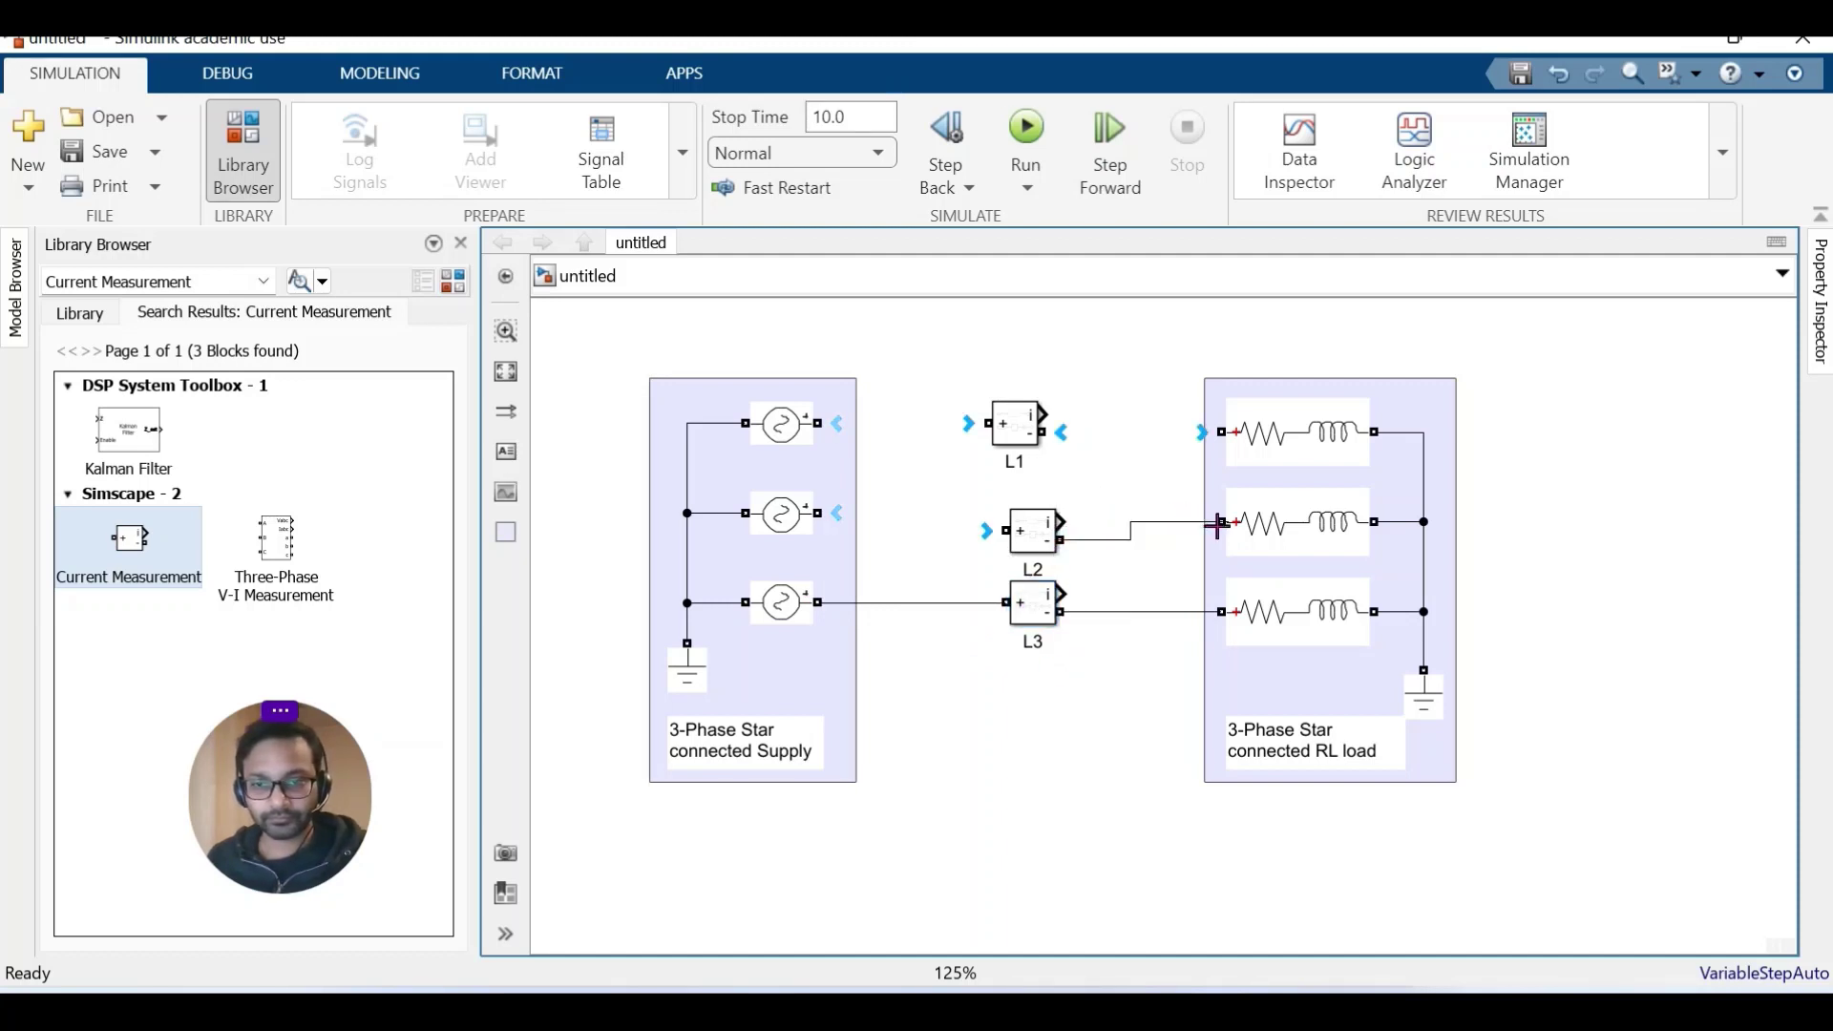
{"action": "left_click_drag", "start_coordinate": [992, 529], "coordinate": [819, 515]}
{"action": "left_click", "coordinate": [1037, 535]}
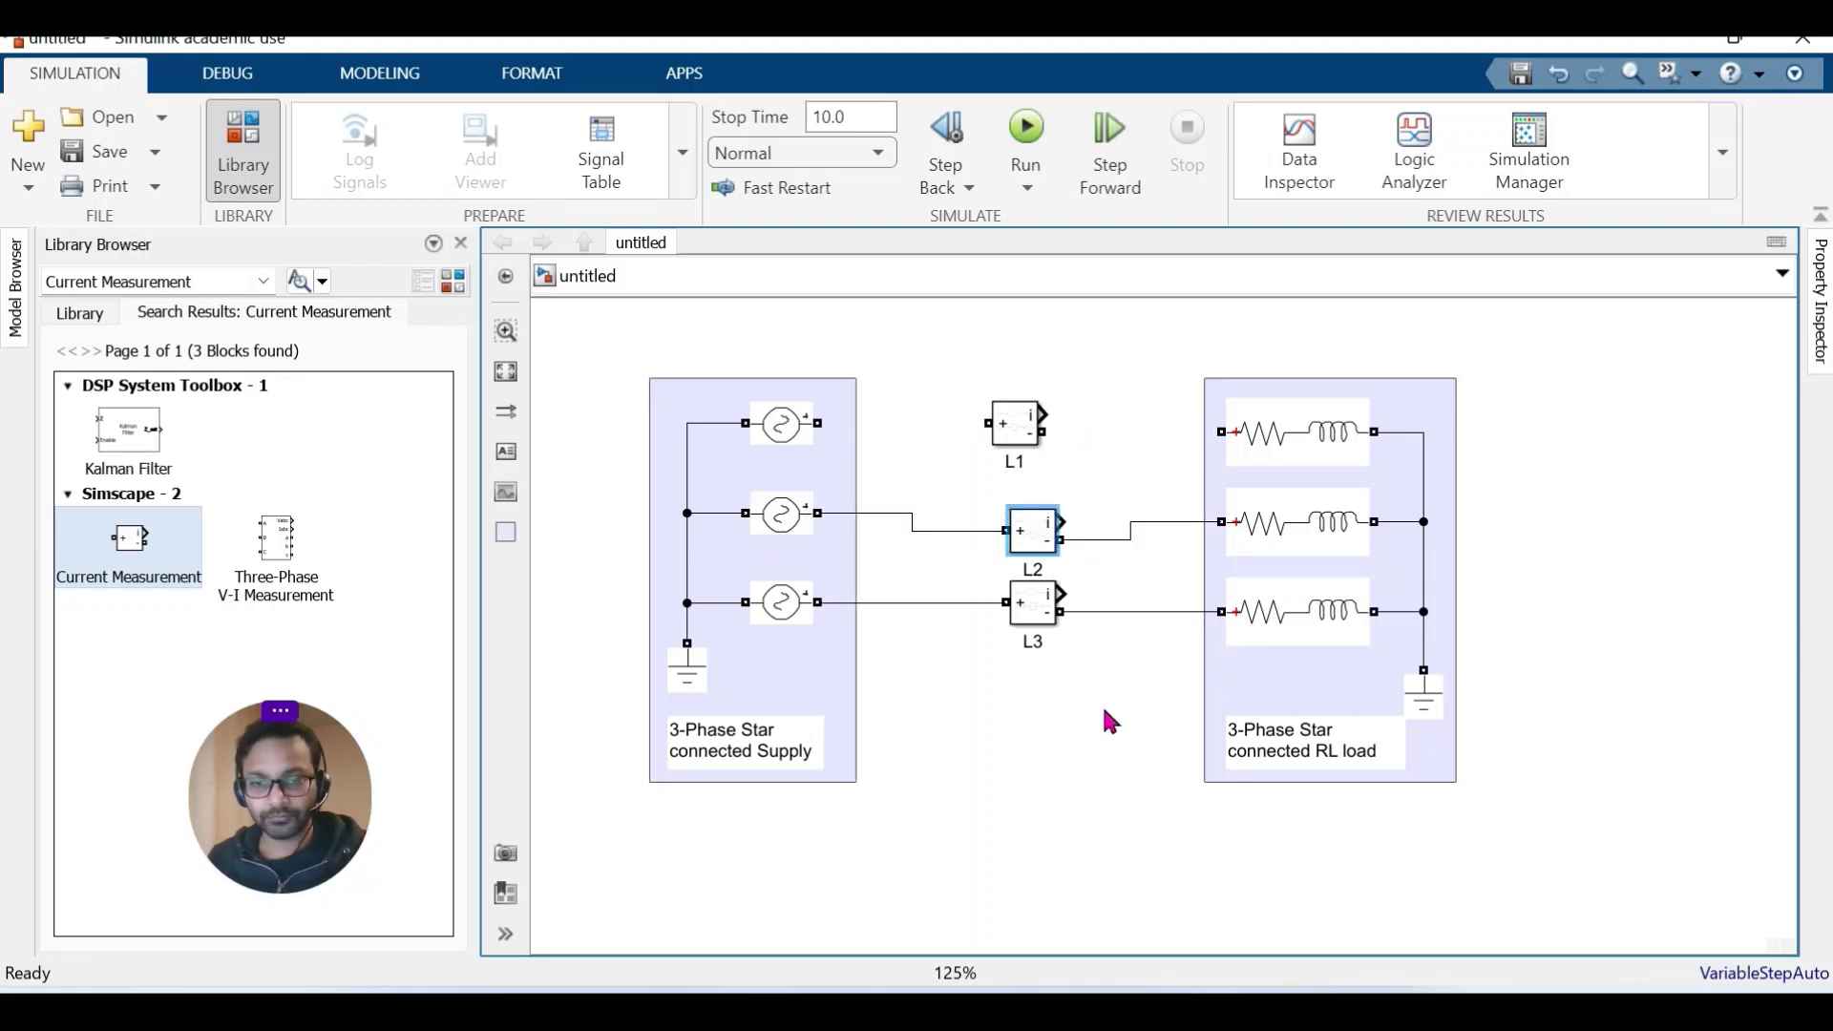
{"action": "key", "text": "Up"}
{"action": "key", "text": "Up"}
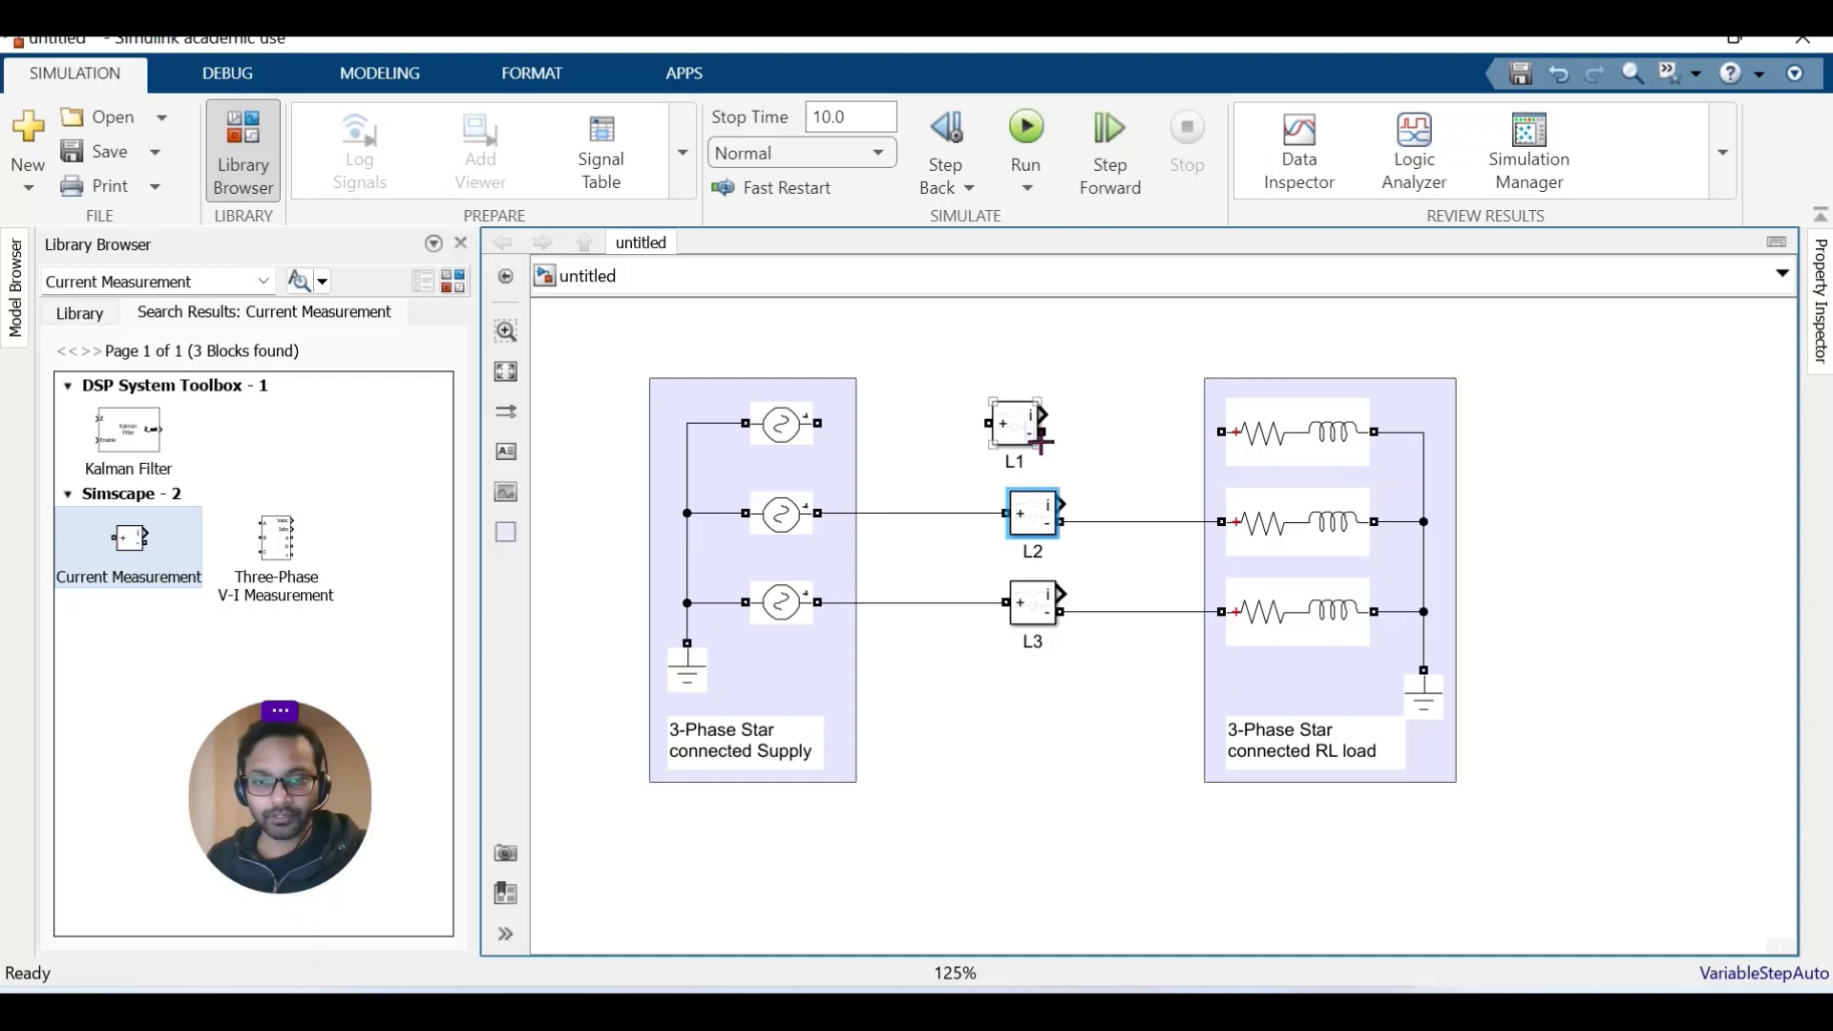
Connect current measurement L1 between the topmost source and the topmost RL load branch.
{"action": "left_click_drag", "start_coordinate": [1043, 431], "coordinate": [1201, 457]}
{"action": "key", "text": "Delete"}
{"action": "left_click_drag", "start_coordinate": [1043, 431], "coordinate": [1207, 428]}
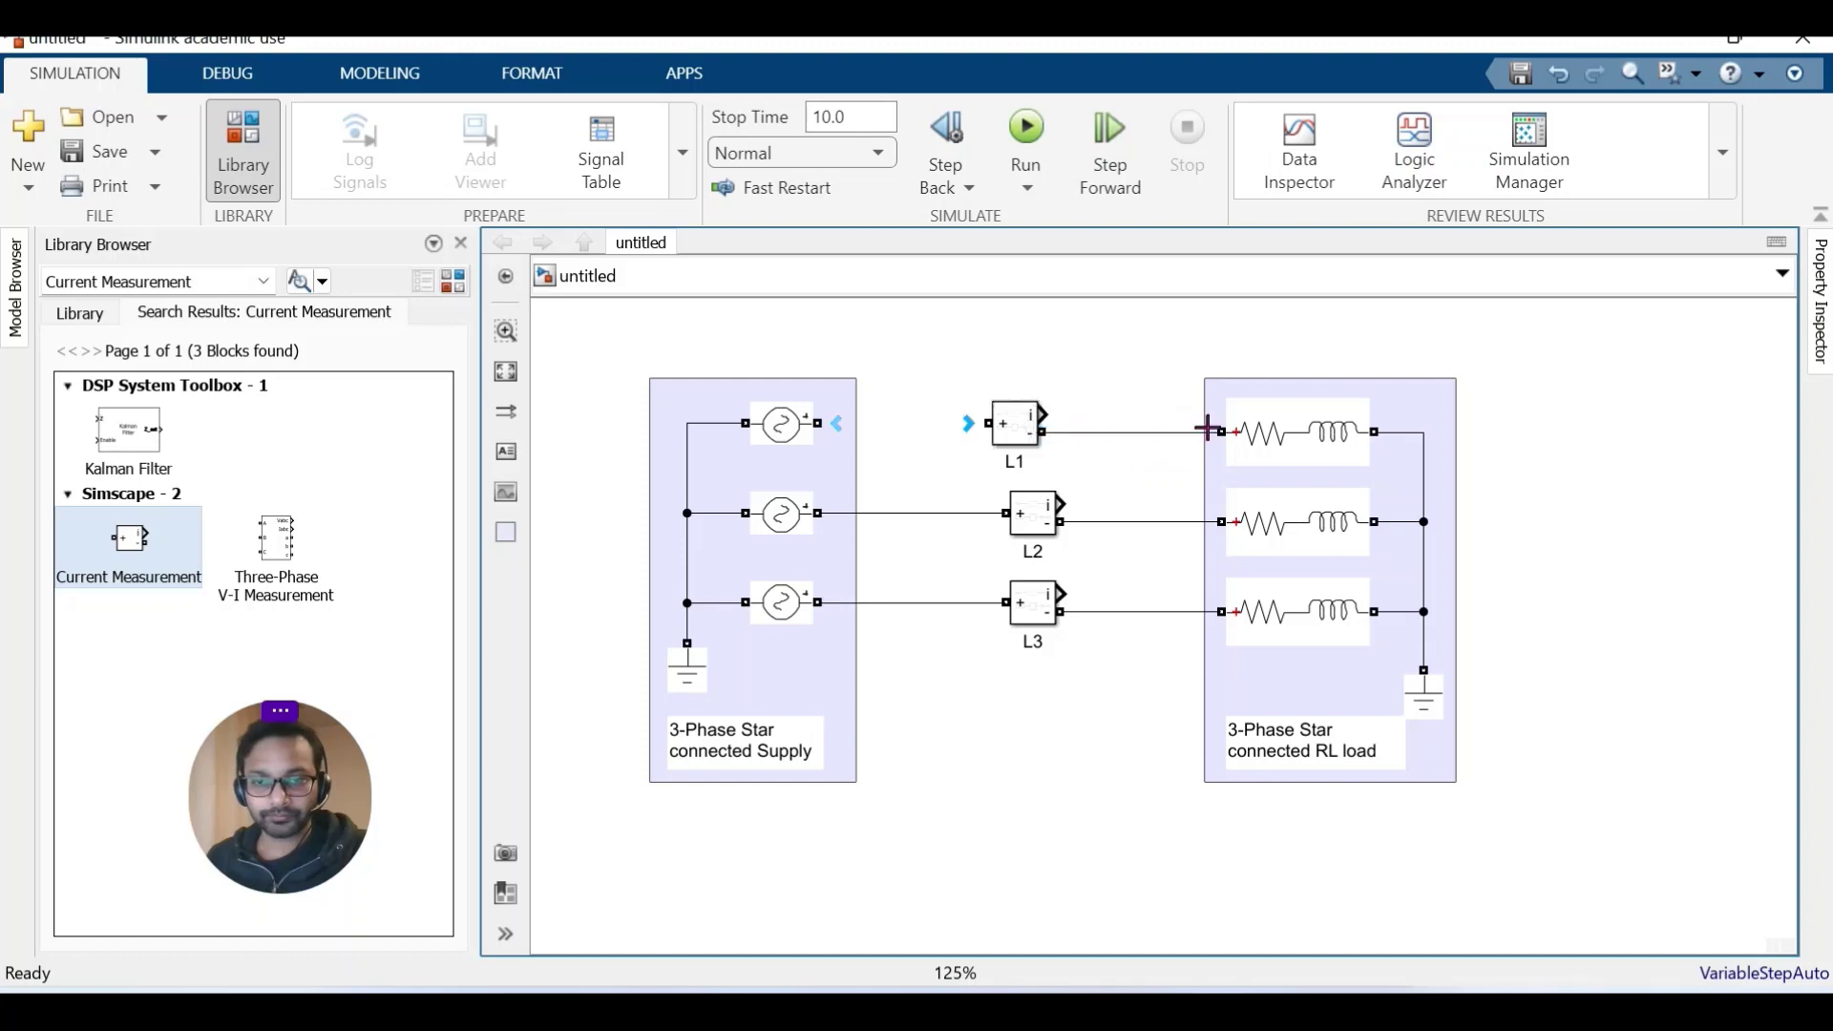
{"action": "left_click_drag", "start_coordinate": [989, 421], "coordinate": [826, 414]}
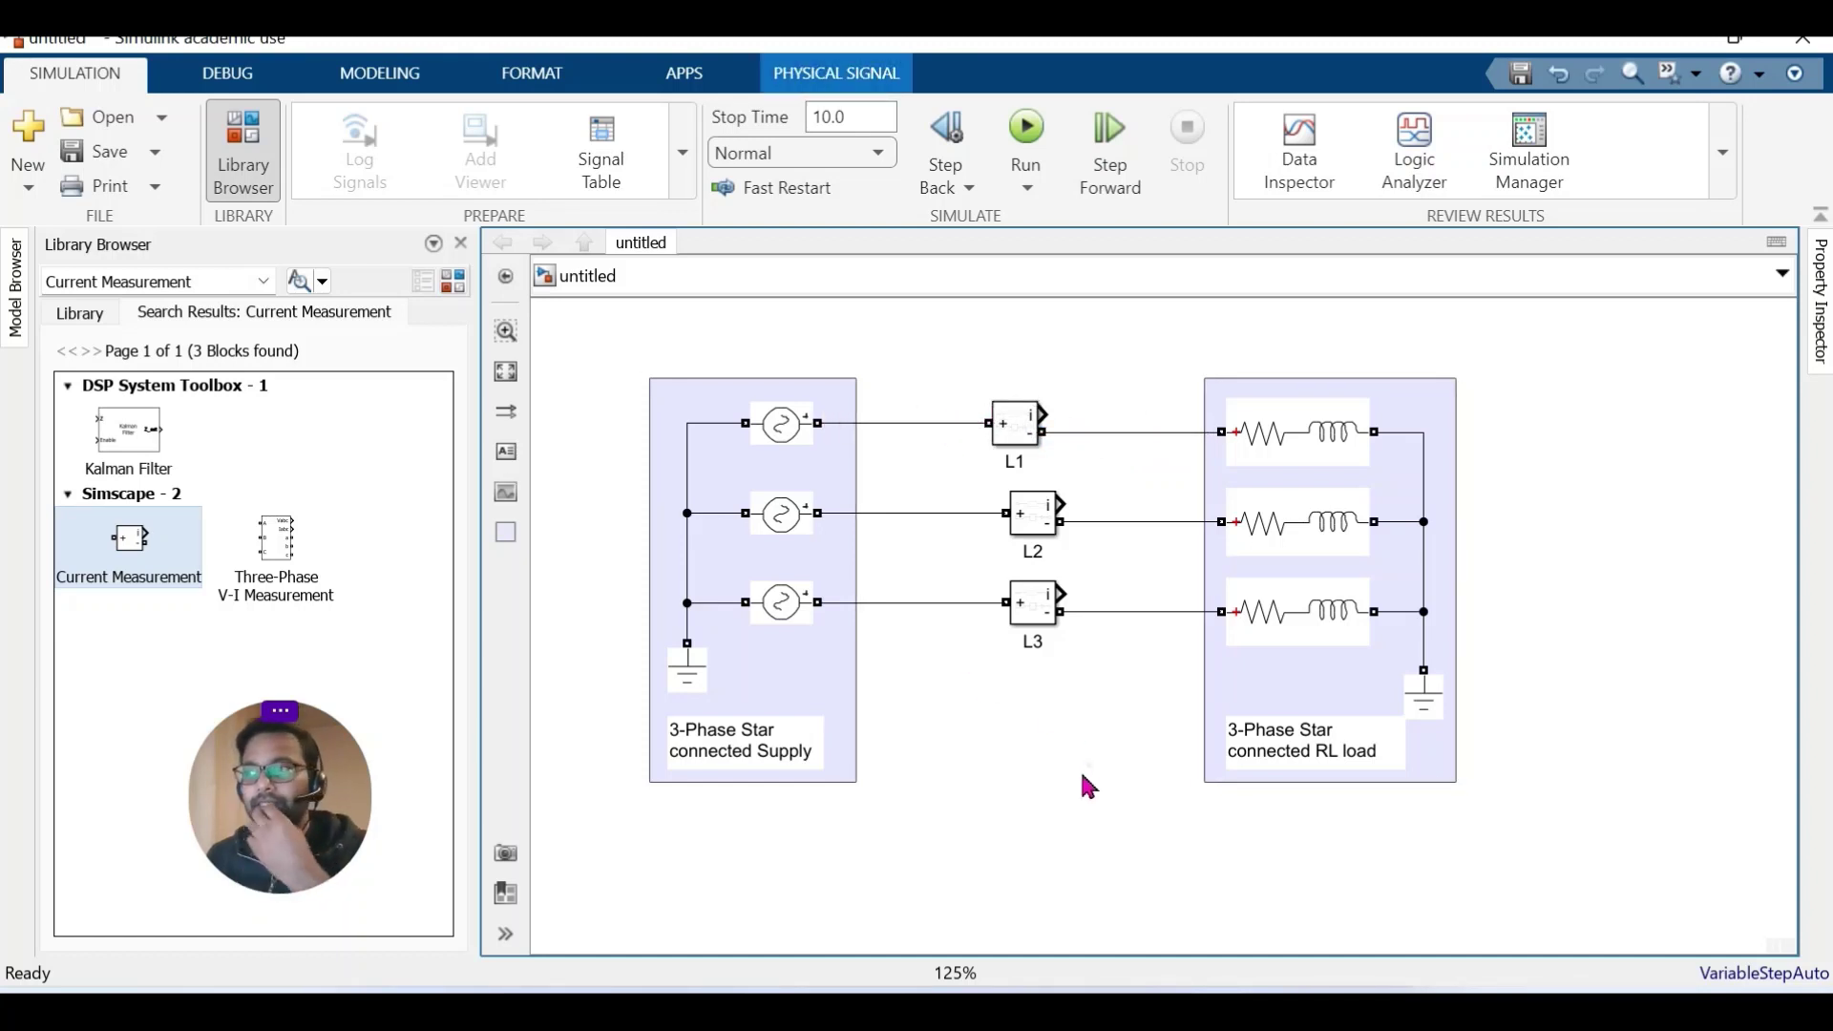
Search the block library for True RMS and place the RMS block above the circuit.
{"action": "left_click", "coordinate": [189, 282]}
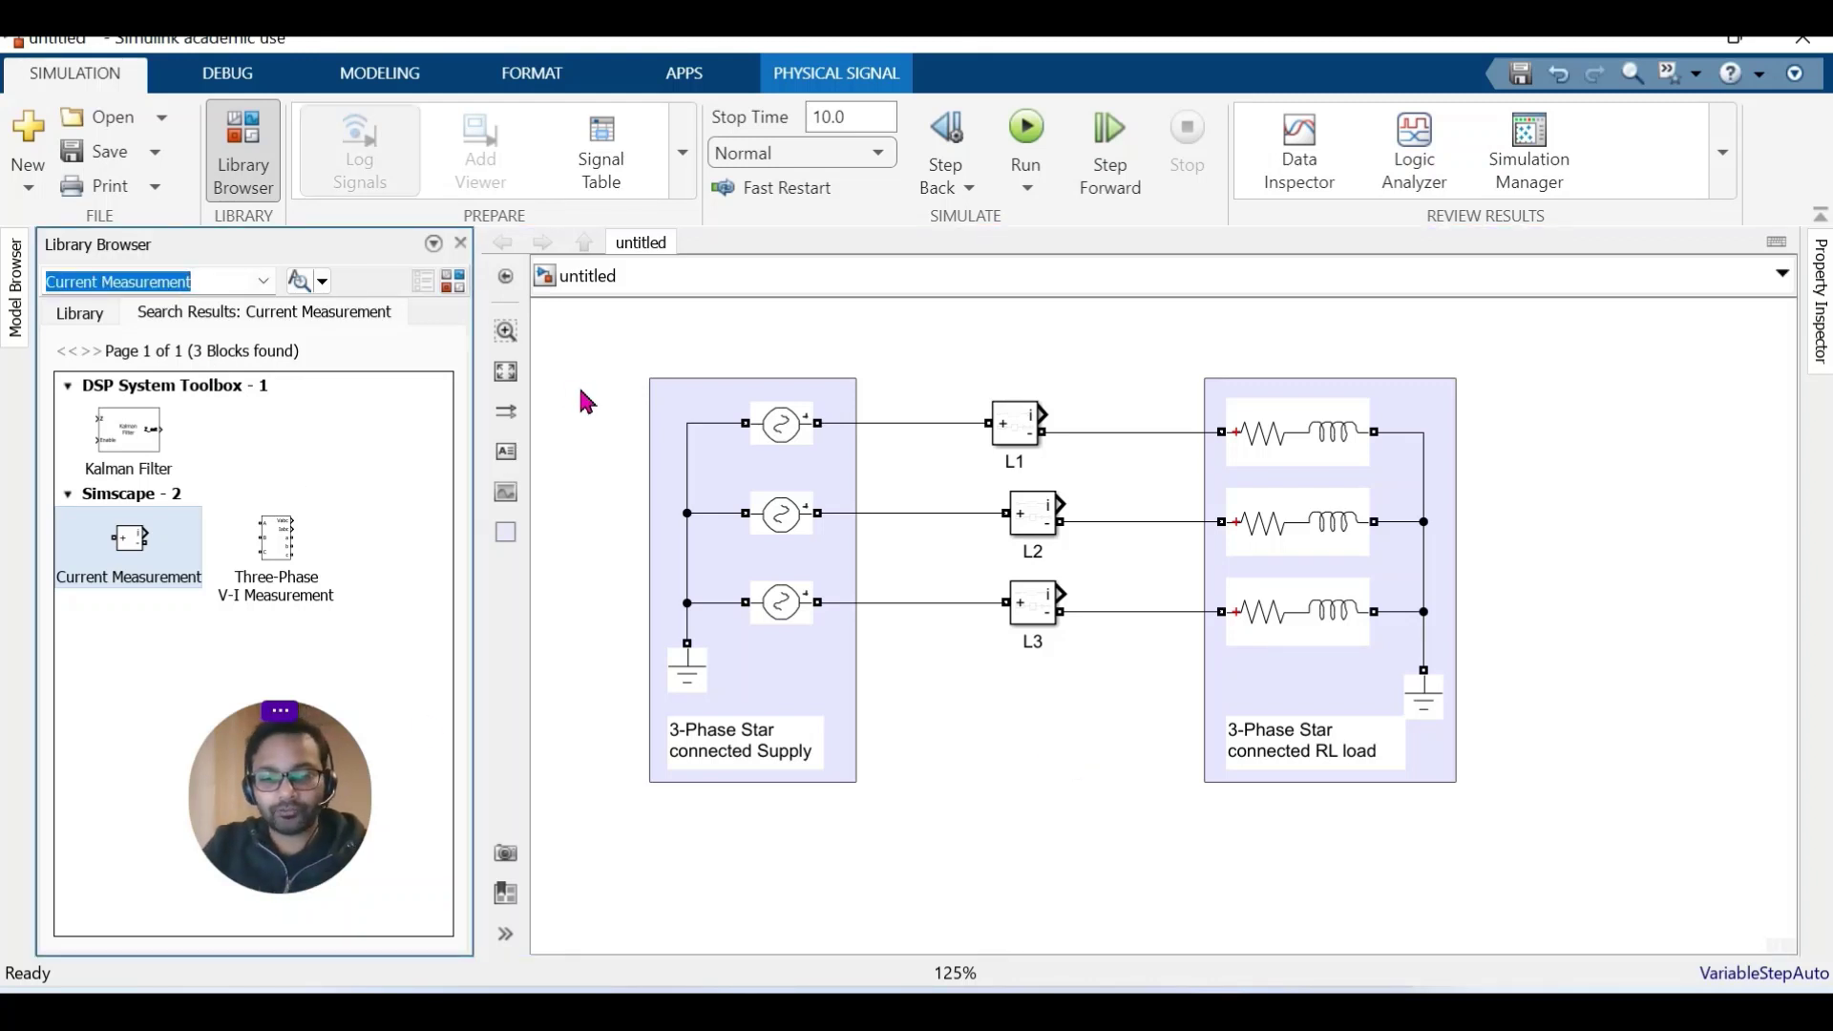
{"action": "type", "text": "R"}
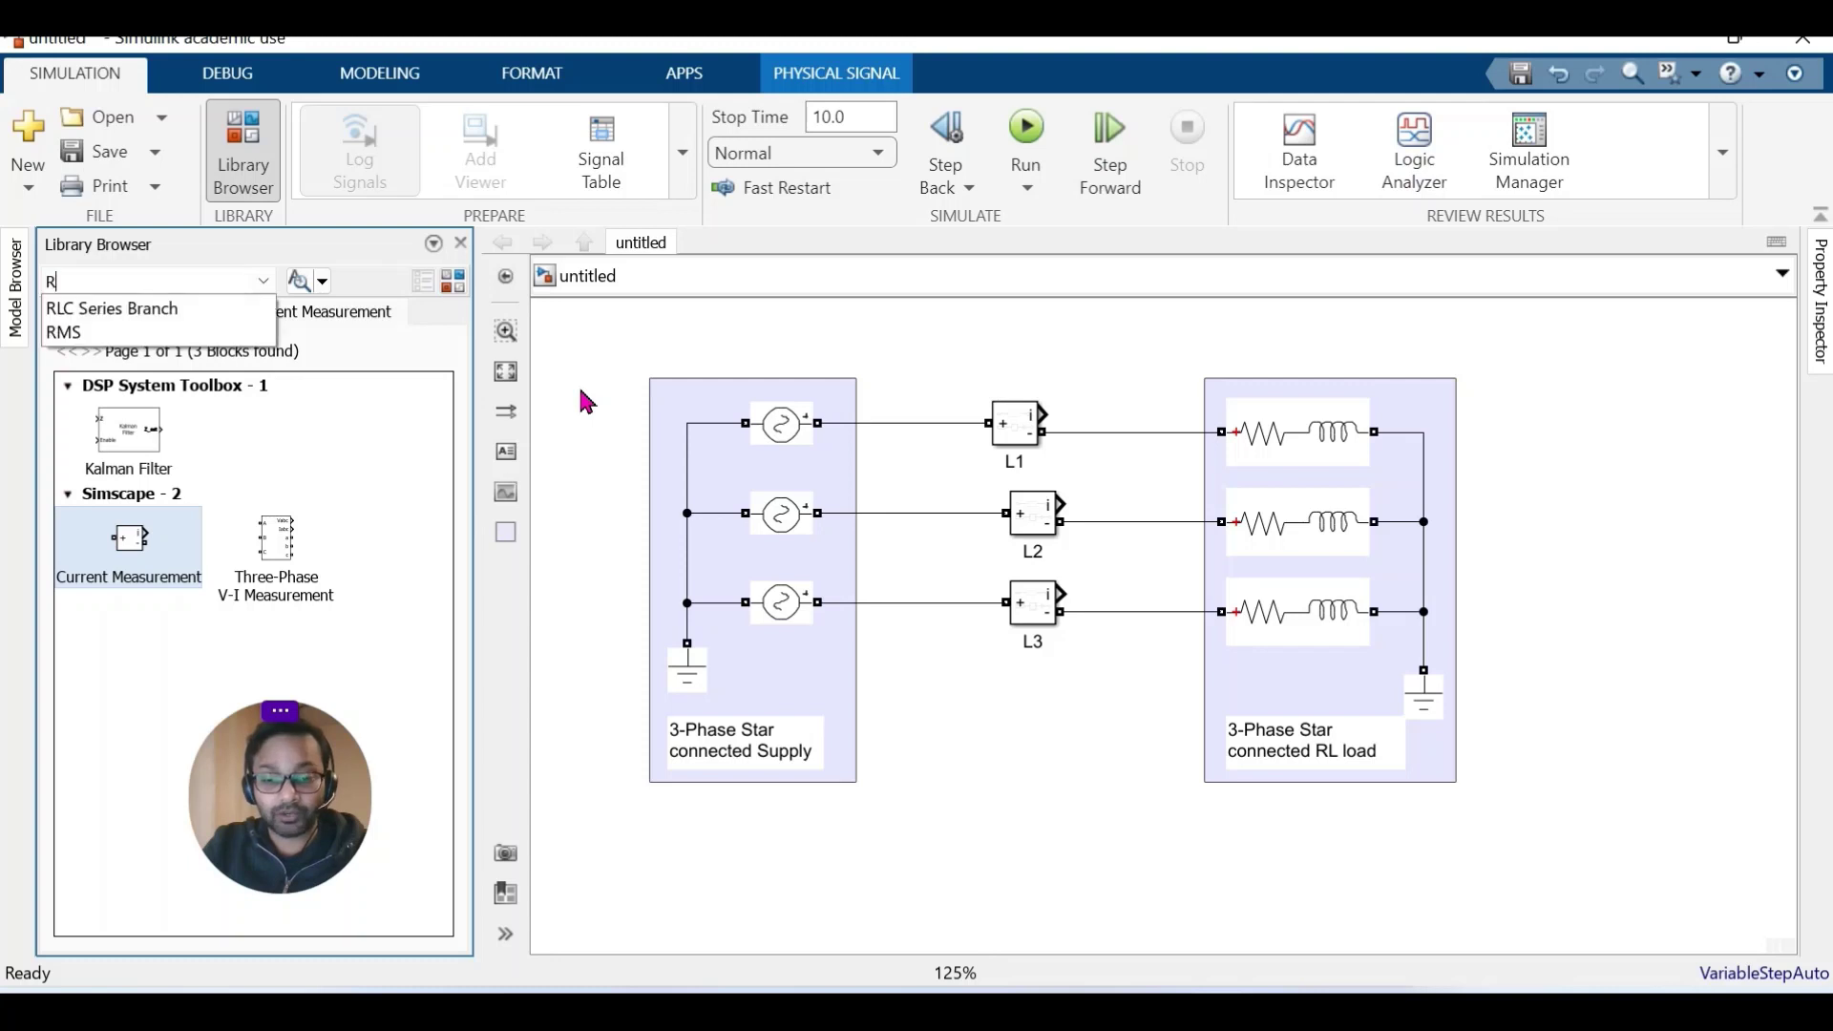
{"action": "type", "text": "M"}
{"action": "key", "text": "BackSpace"}
{"action": "key", "text": "BackSpace"}
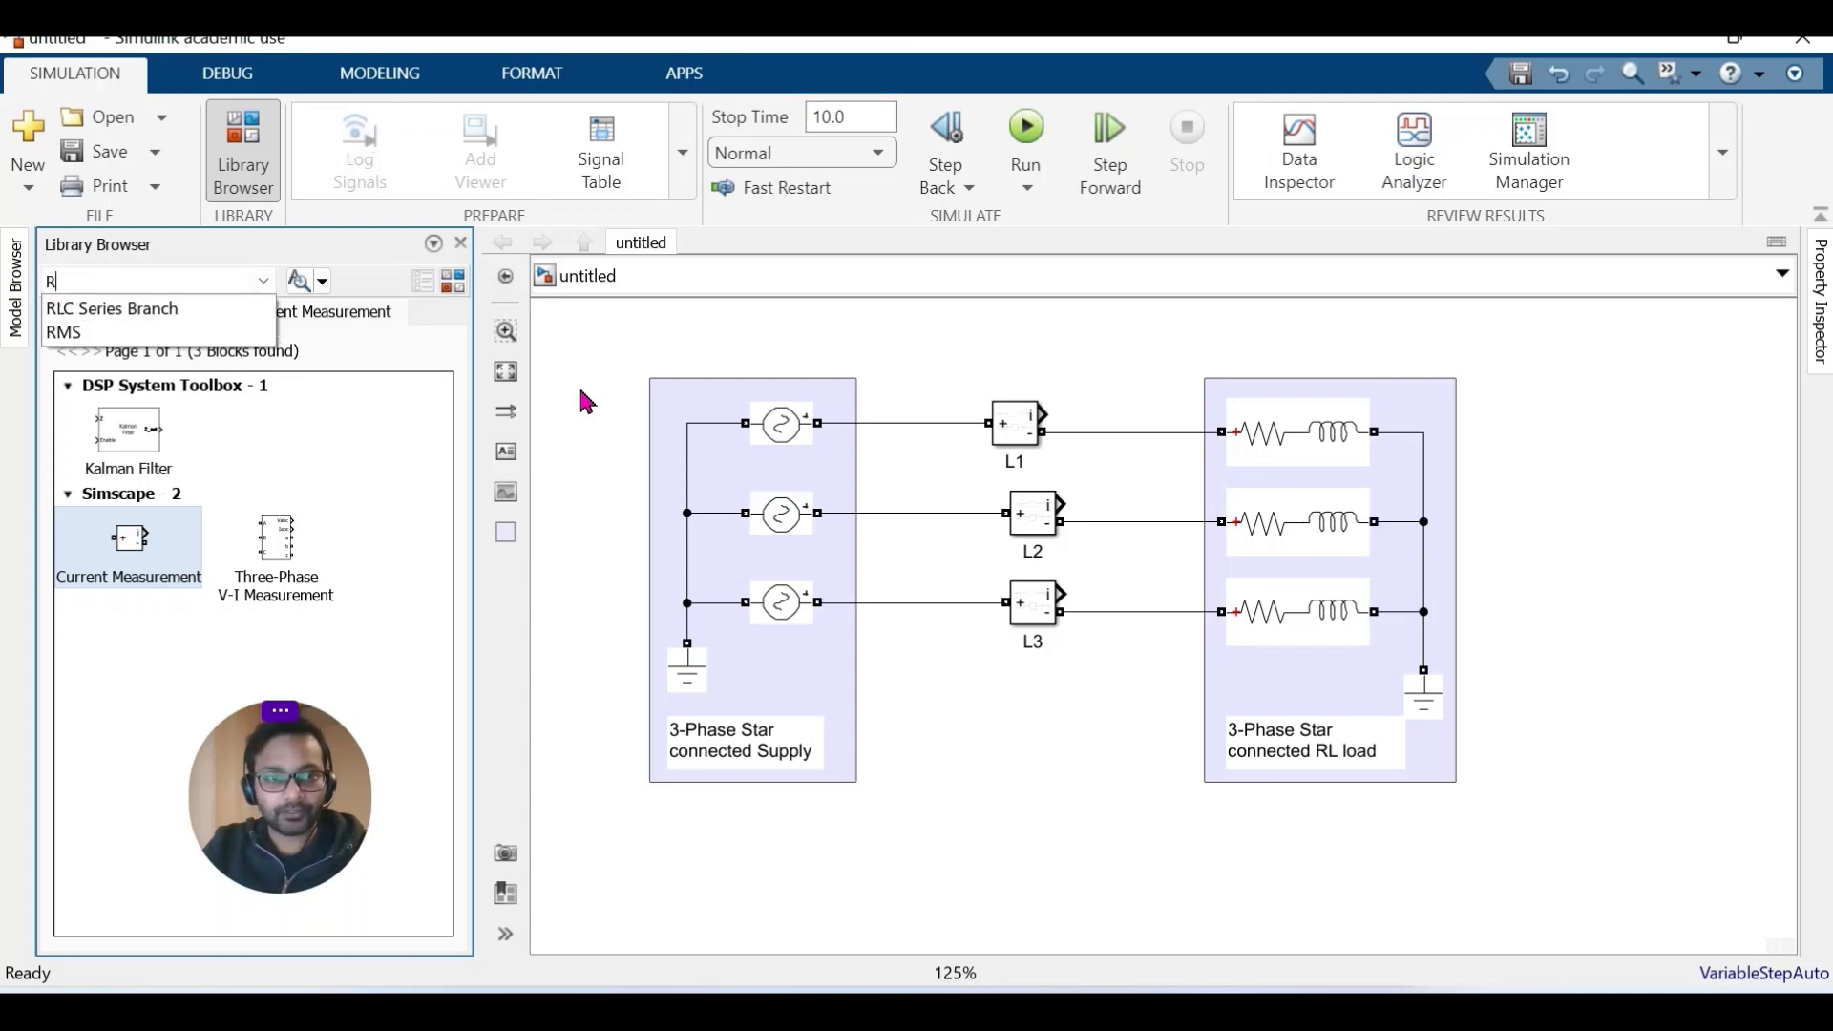
{"action": "type", "text": "t"}
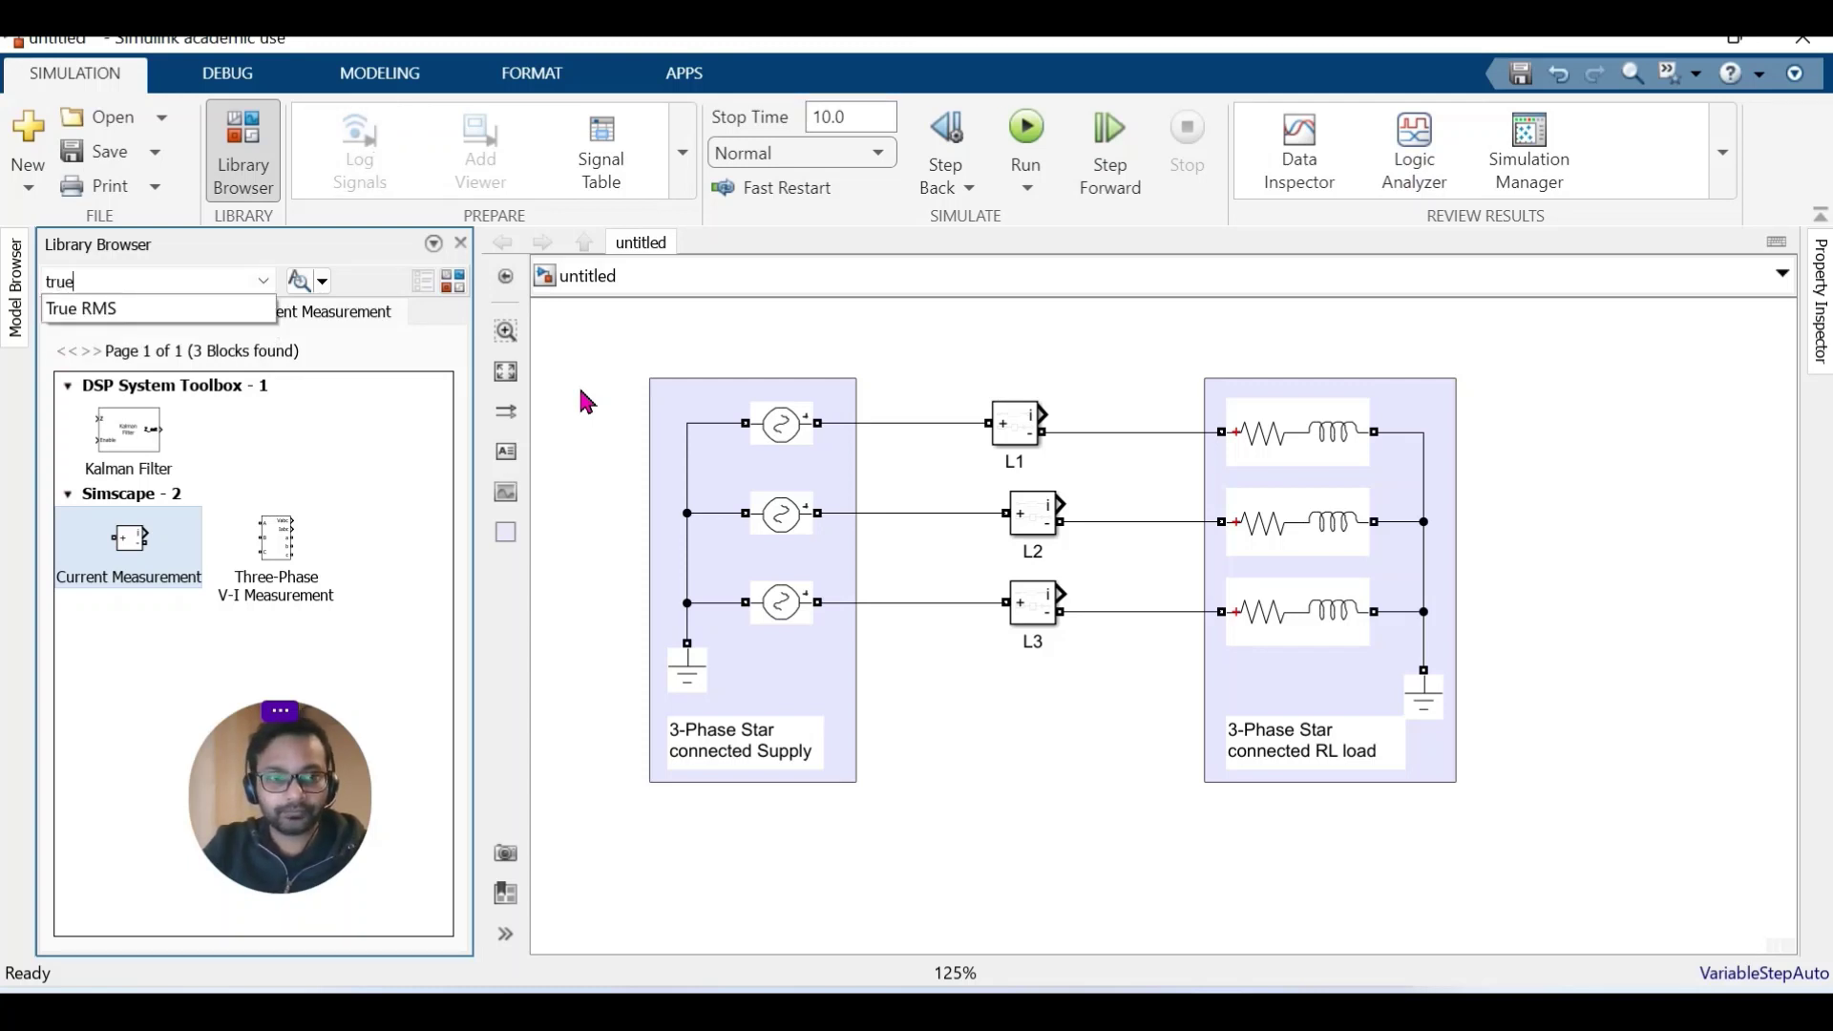
{"action": "type", "text": "rue"}
{"action": "key", "text": "Down"}
{"action": "key", "text": "Return"}
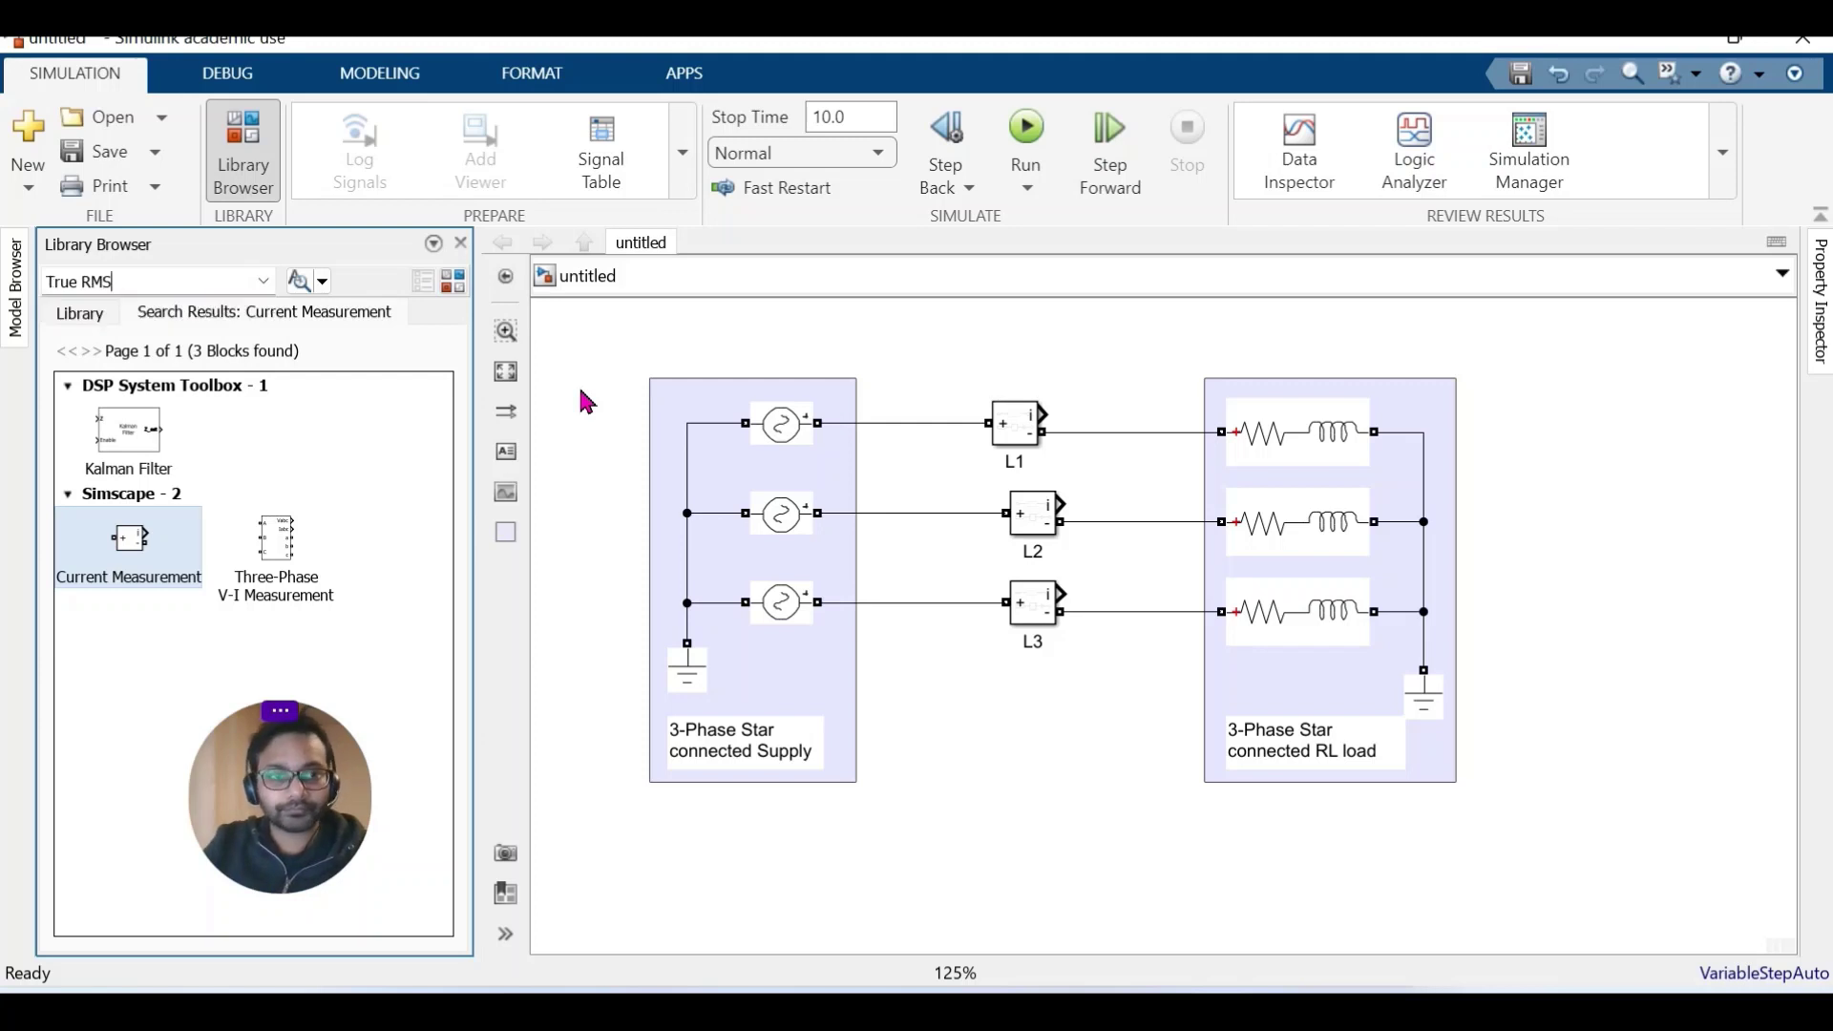
{"action": "left_click_drag", "start_coordinate": [84, 434], "coordinate": [1168, 332]}
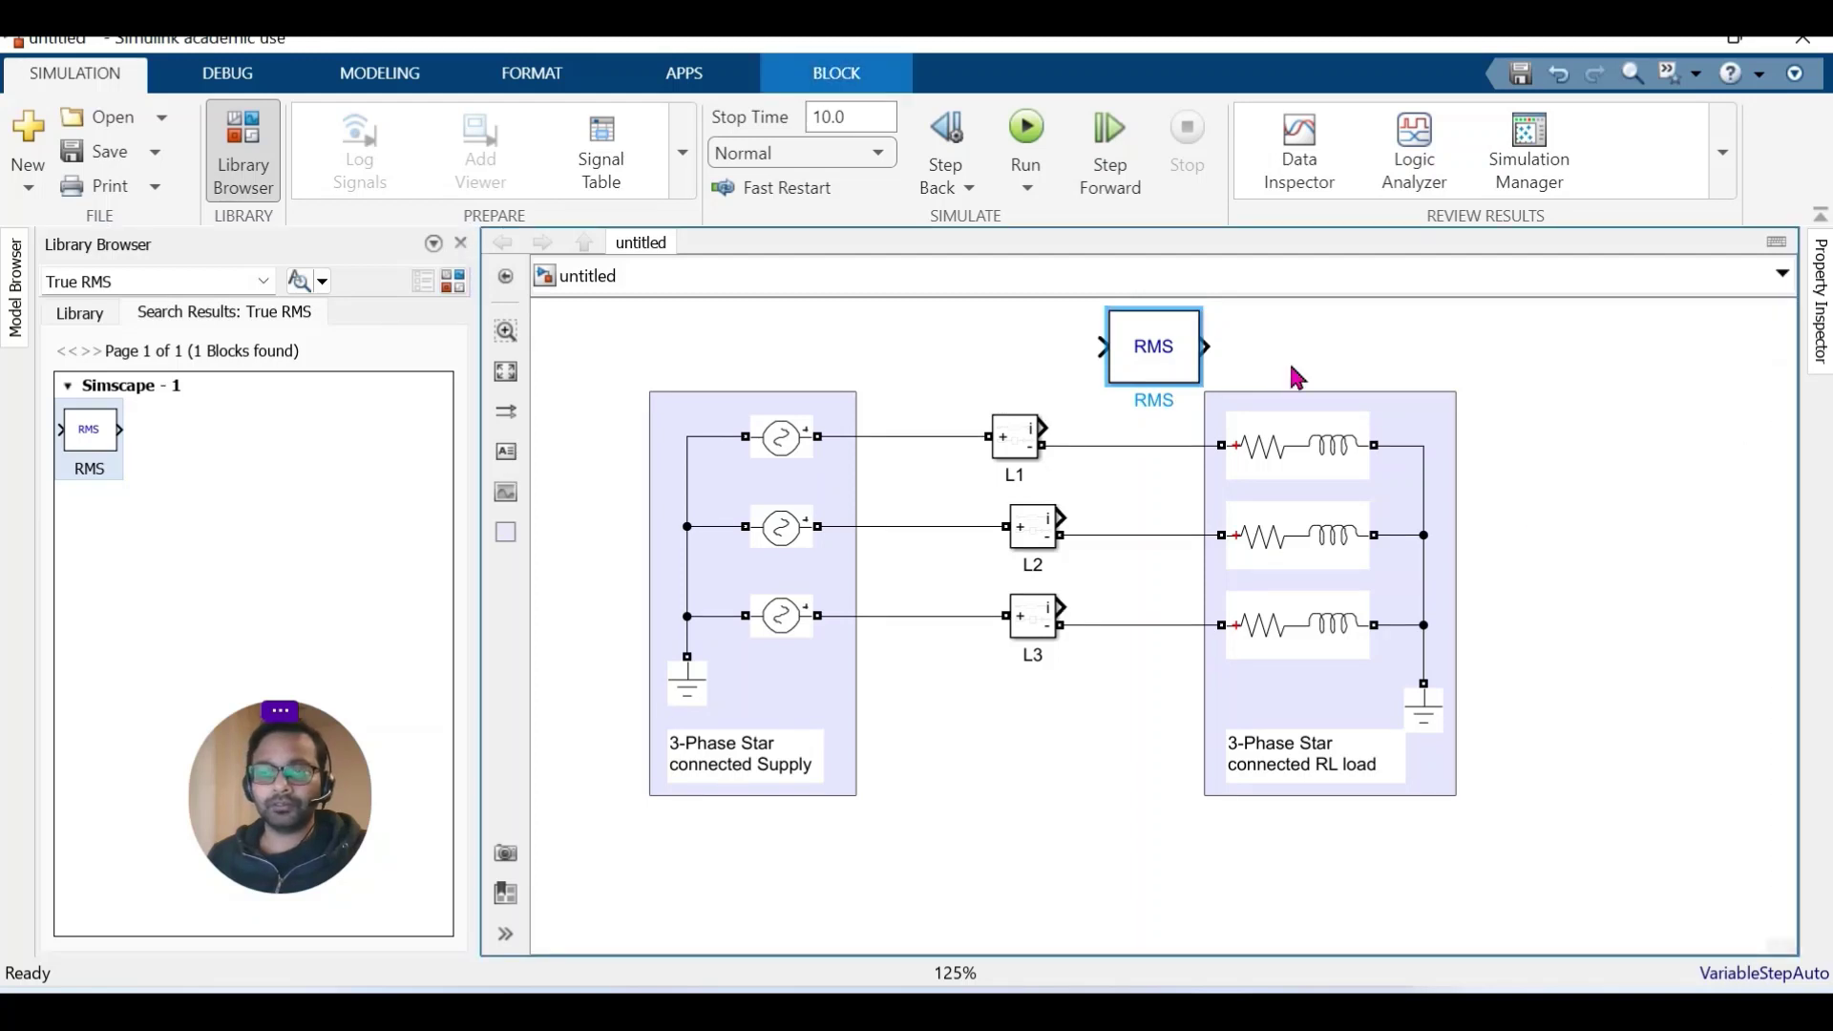
Edit the RMS block's fundamental frequency and apply the change.
{"action": "double_click", "coordinate": [1161, 359]}
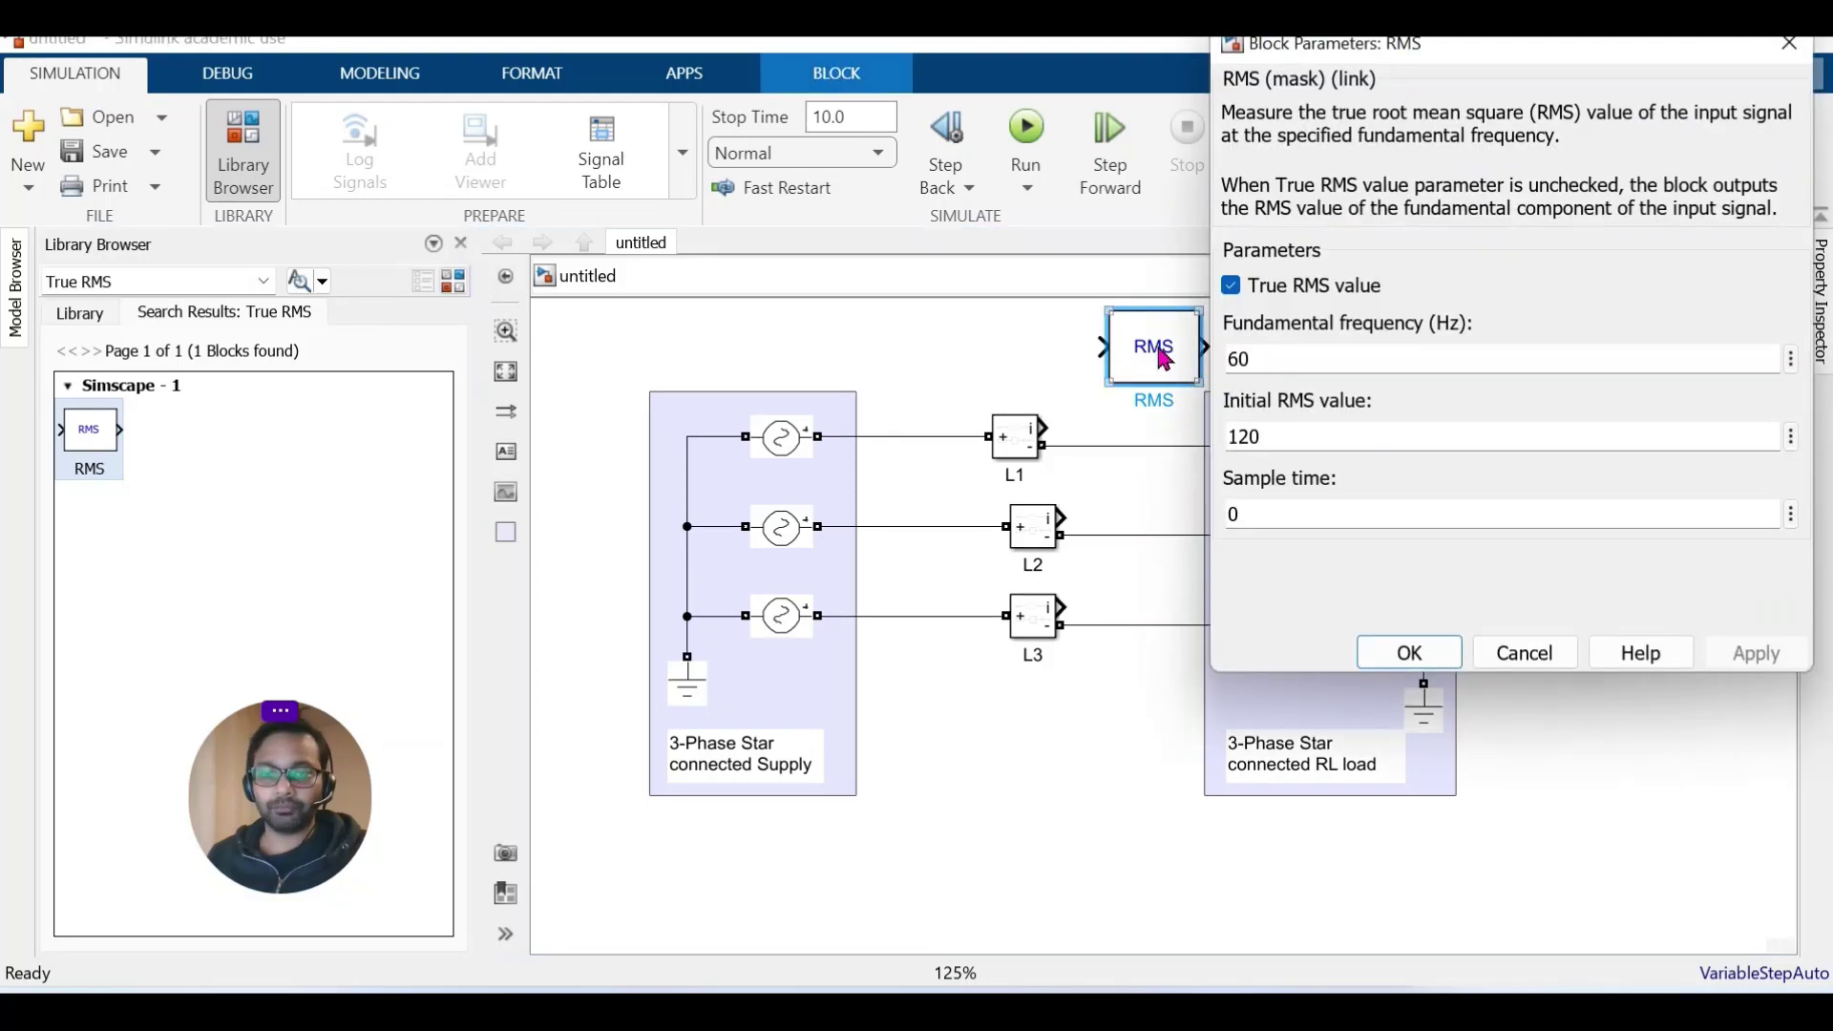
{"action": "left_click", "coordinate": [1242, 359]}
{"action": "key", "text": "BackSpace"}
{"action": "left_click", "coordinate": [1755, 653]}
{"action": "left_click", "coordinate": [1415, 657]}
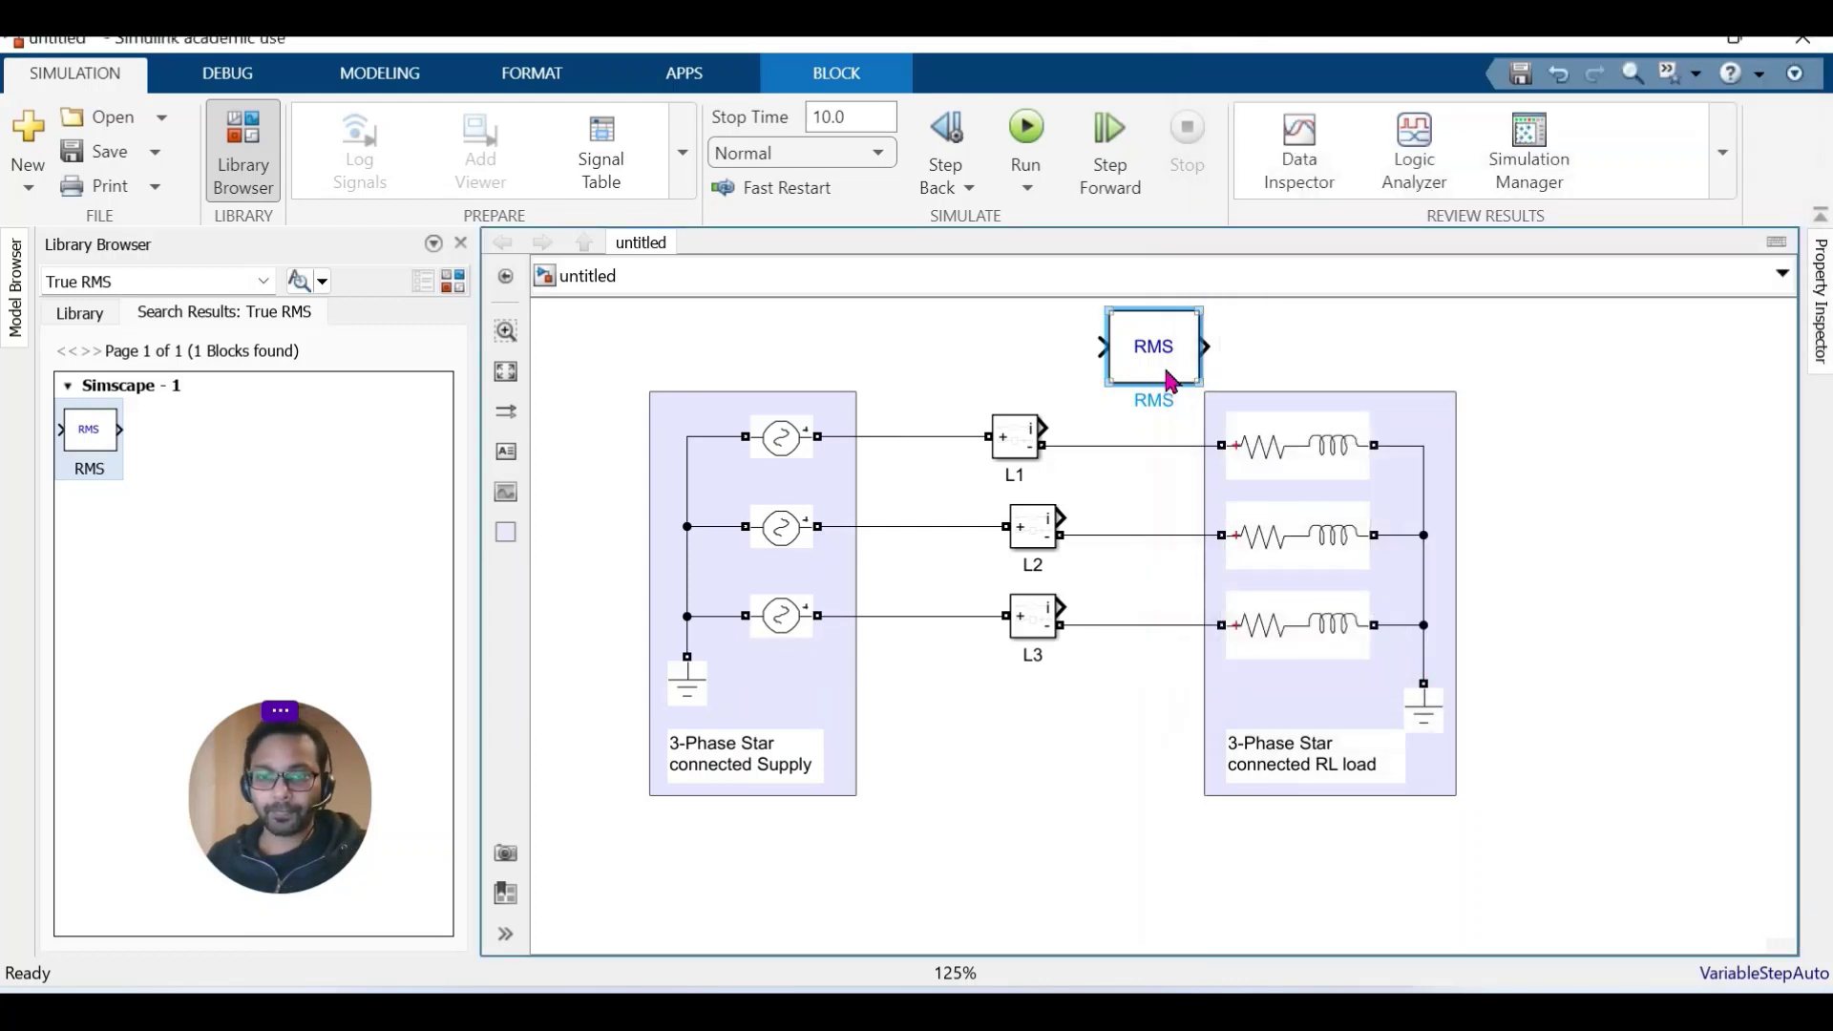
Move the RMS block farther above the circuit and stack two copies of it on top in a column.
{"action": "left_click_drag", "start_coordinate": [1160, 368], "coordinate": [1104, 500]}
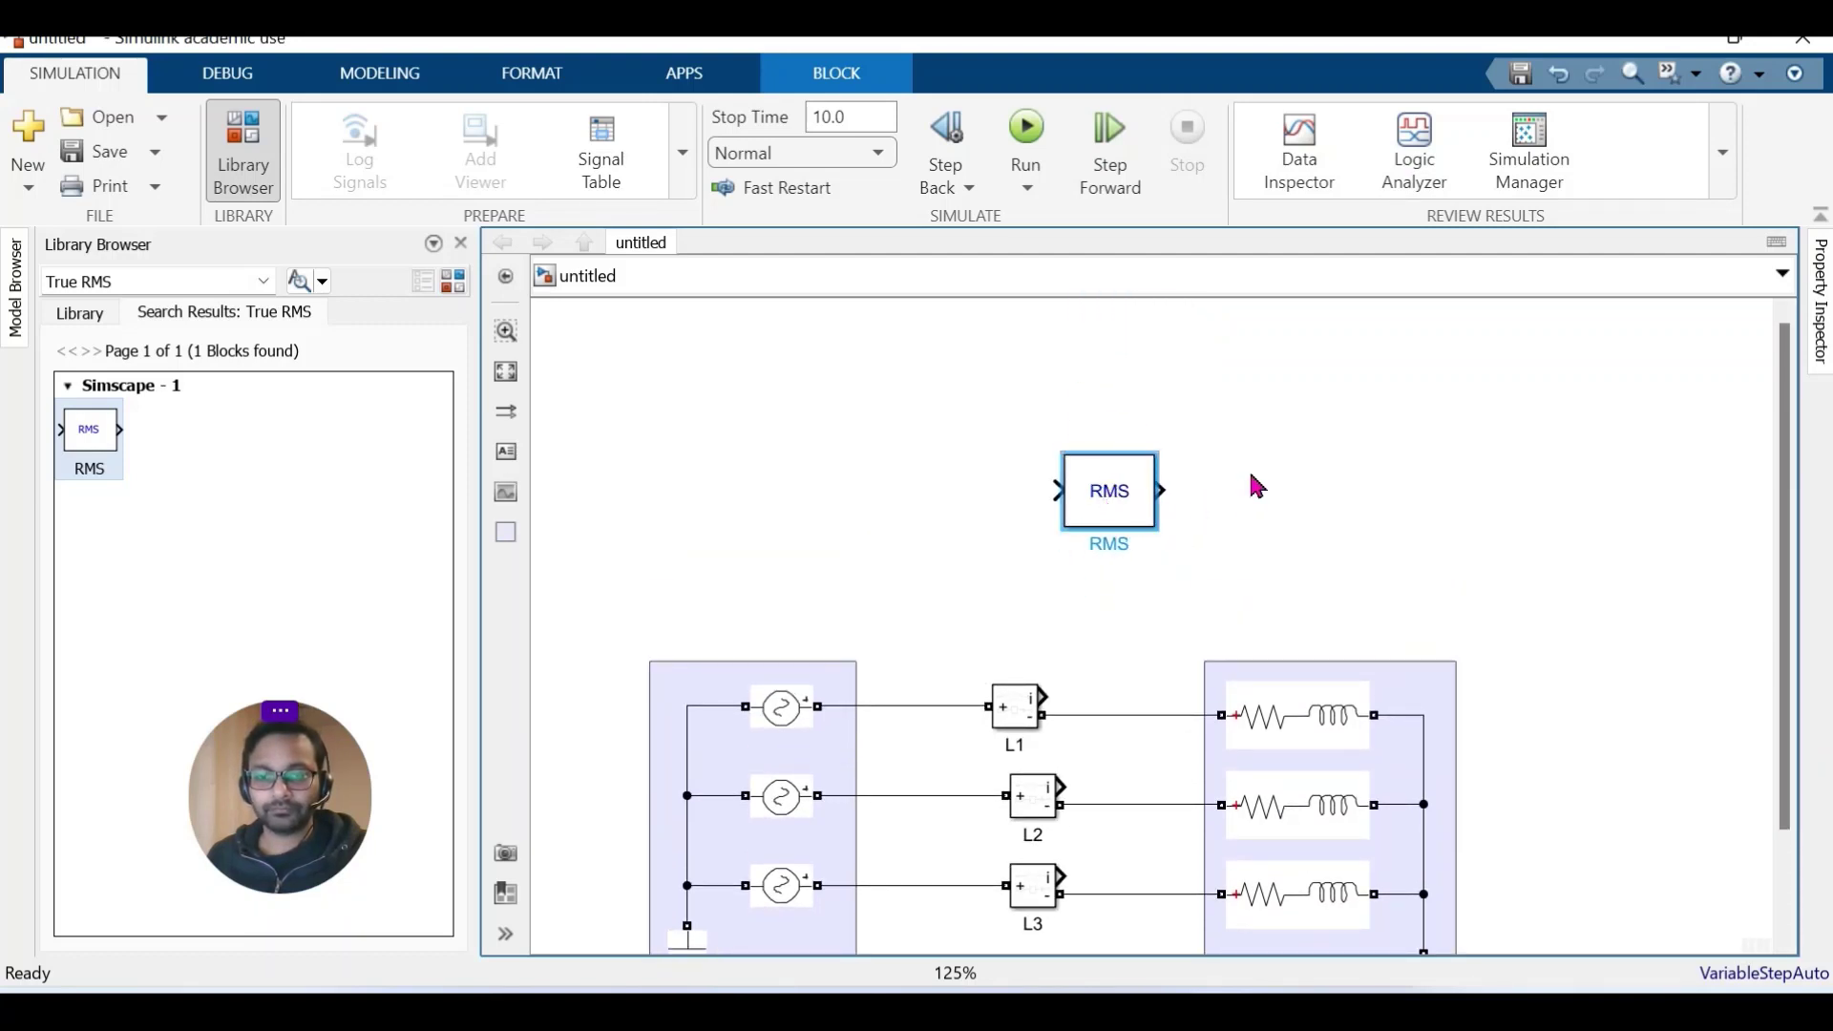
{"action": "left_click", "coordinate": [1351, 440]}
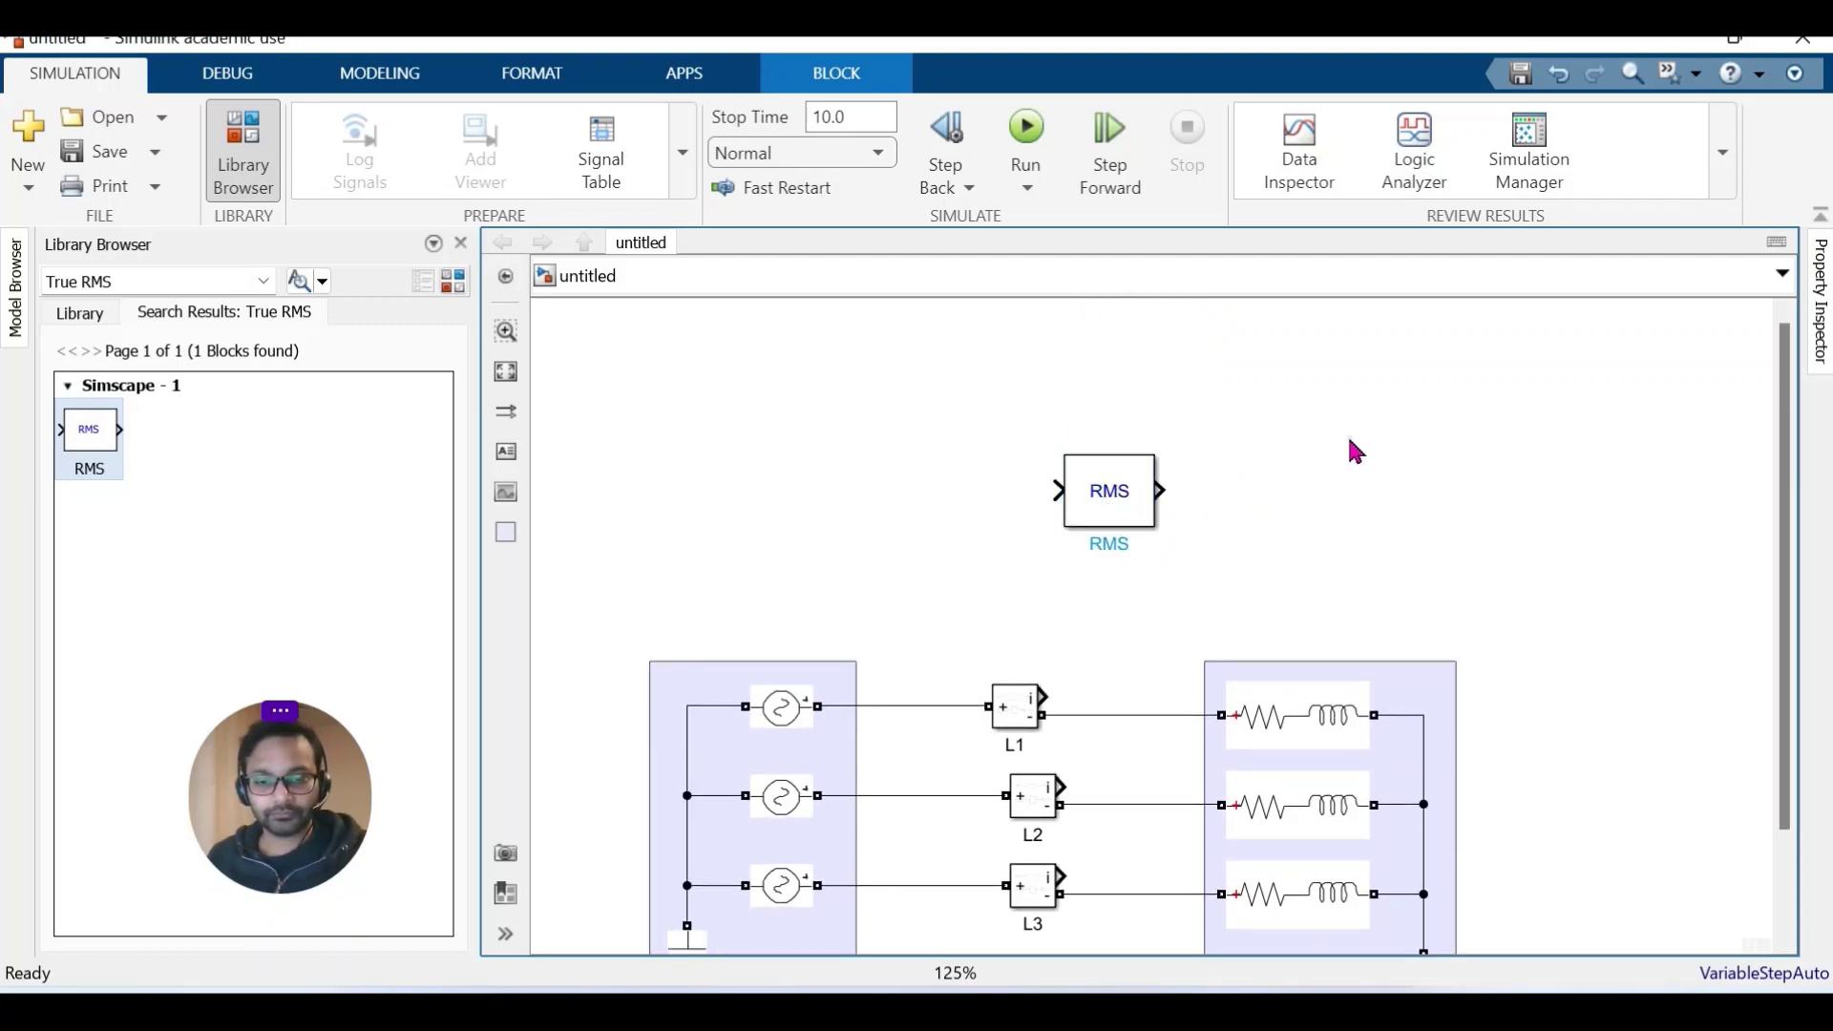
{"action": "key", "text": "ctrl+v"}
{"action": "left_click_drag", "start_coordinate": [1400, 466], "coordinate": [1113, 378]}
{"action": "left_click", "coordinate": [1373, 488]}
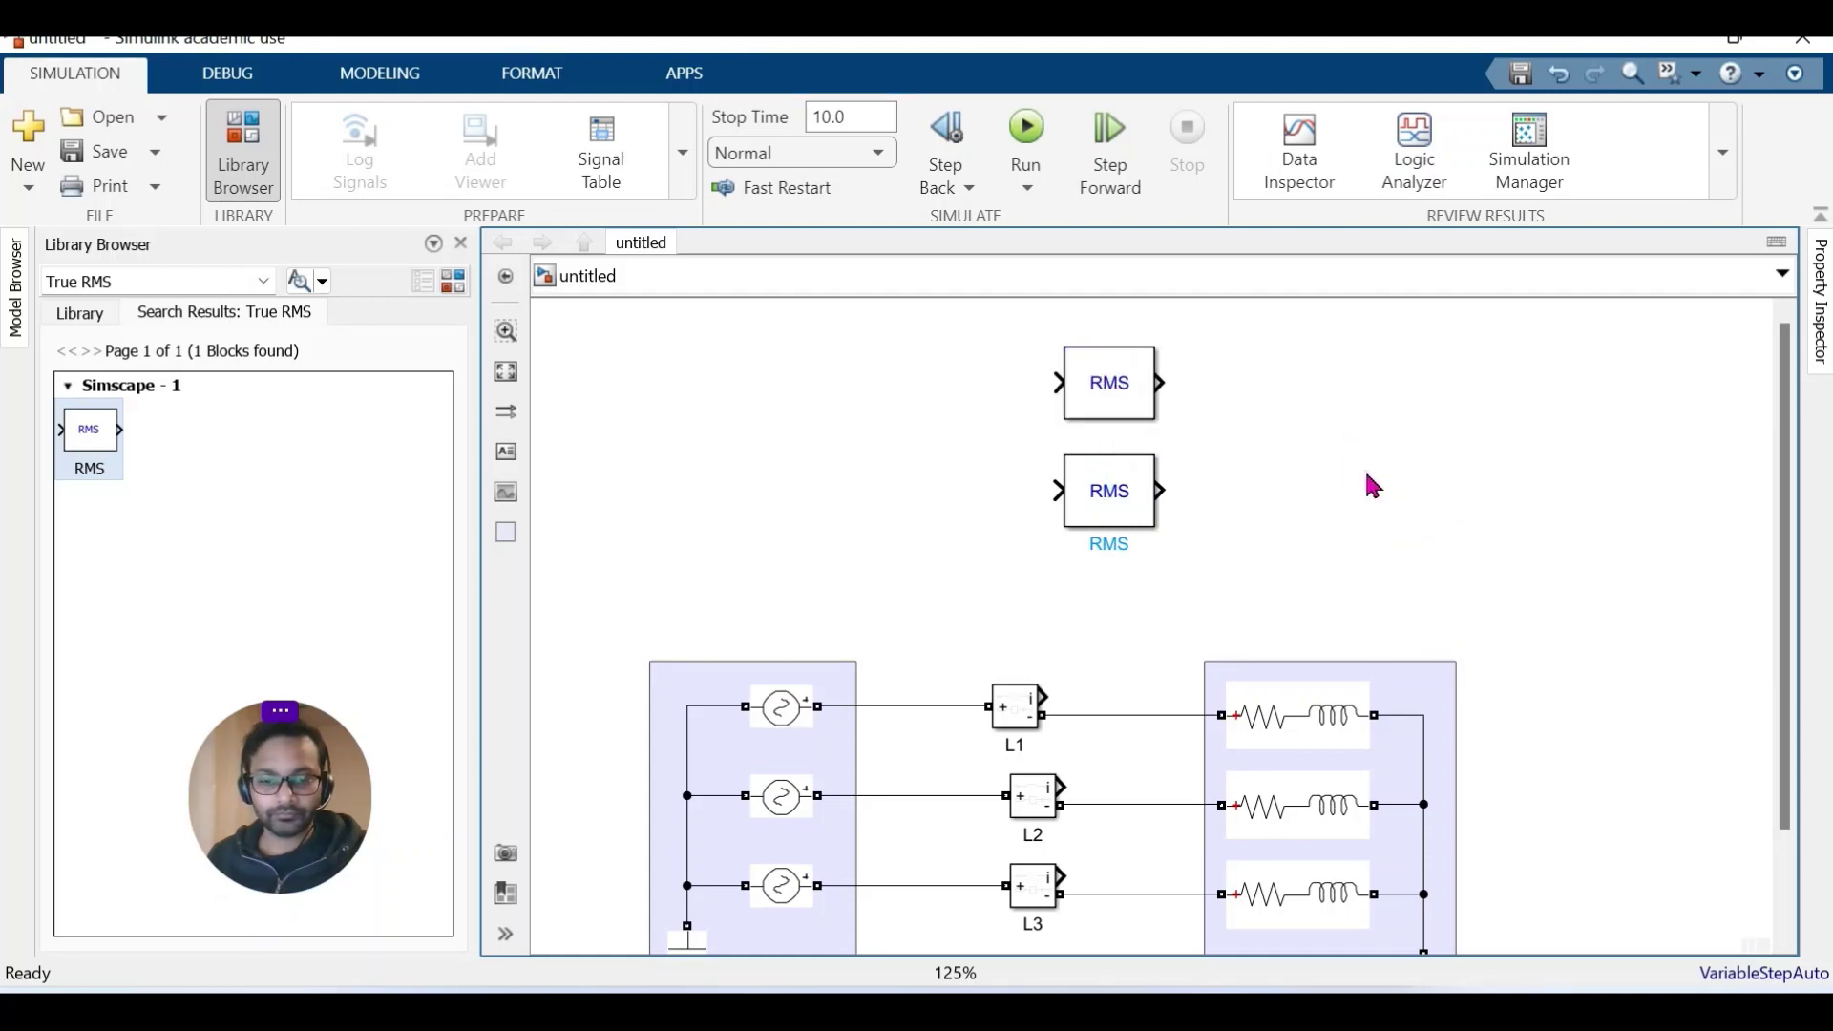
{"action": "key", "text": "ctrl+v"}
{"action": "left_click_drag", "start_coordinate": [1412, 511], "coordinate": [1110, 348]}
{"action": "left_click", "coordinate": [1293, 430]}
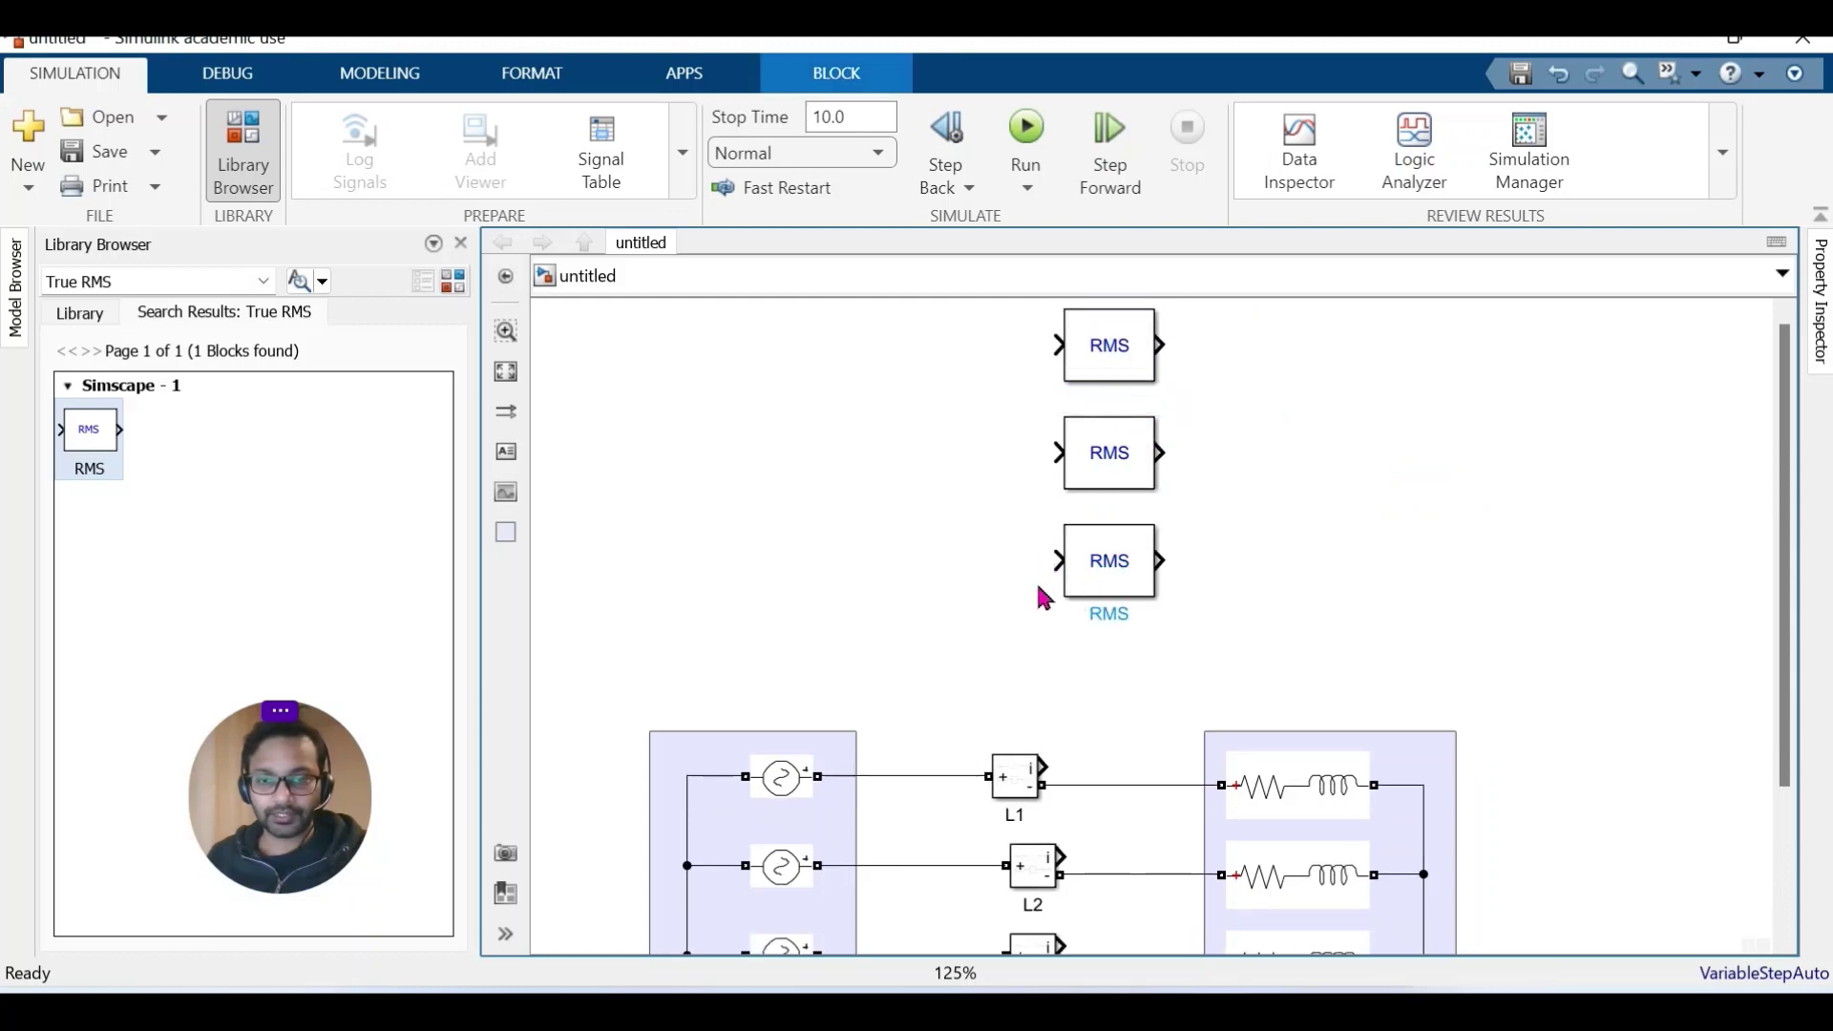
Connect the current outputs of L3, L2 and L1 to the lowest, middle and topmost RMS blocks respectively.
{"action": "left_click", "coordinate": [506, 372]}
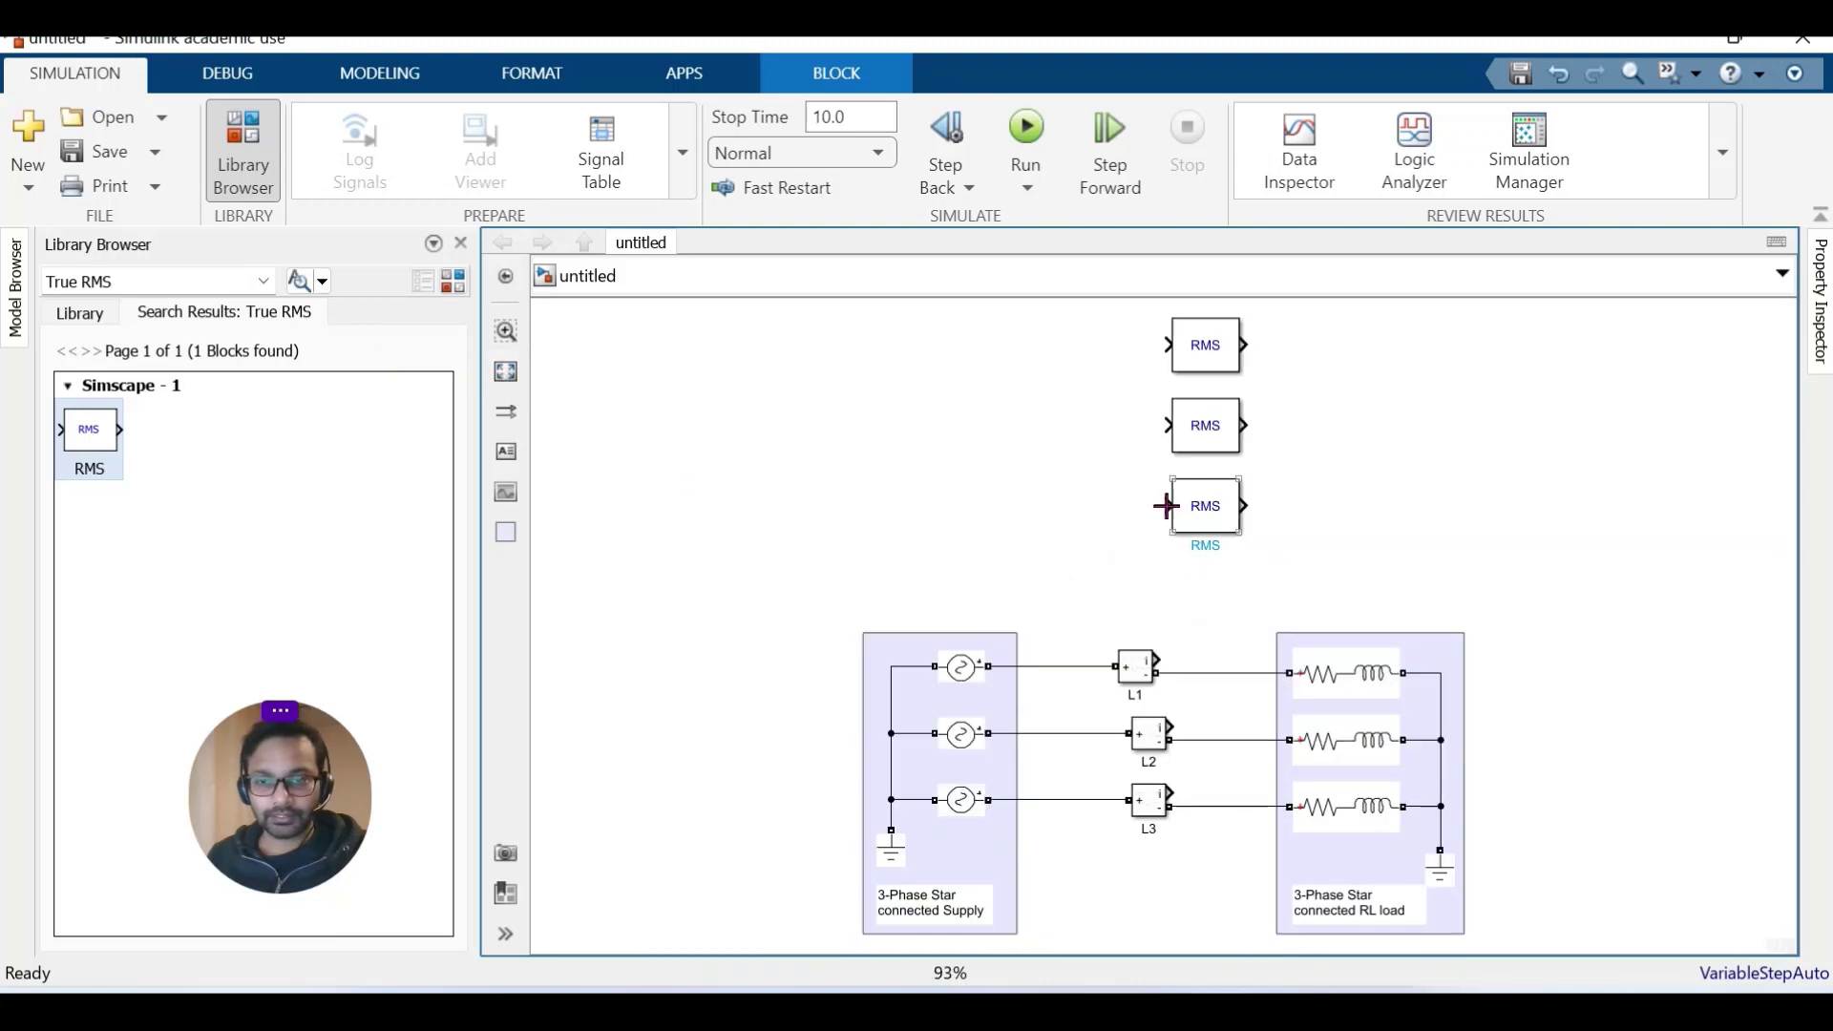
{"action": "left_click_drag", "start_coordinate": [1166, 506], "coordinate": [1170, 792]}
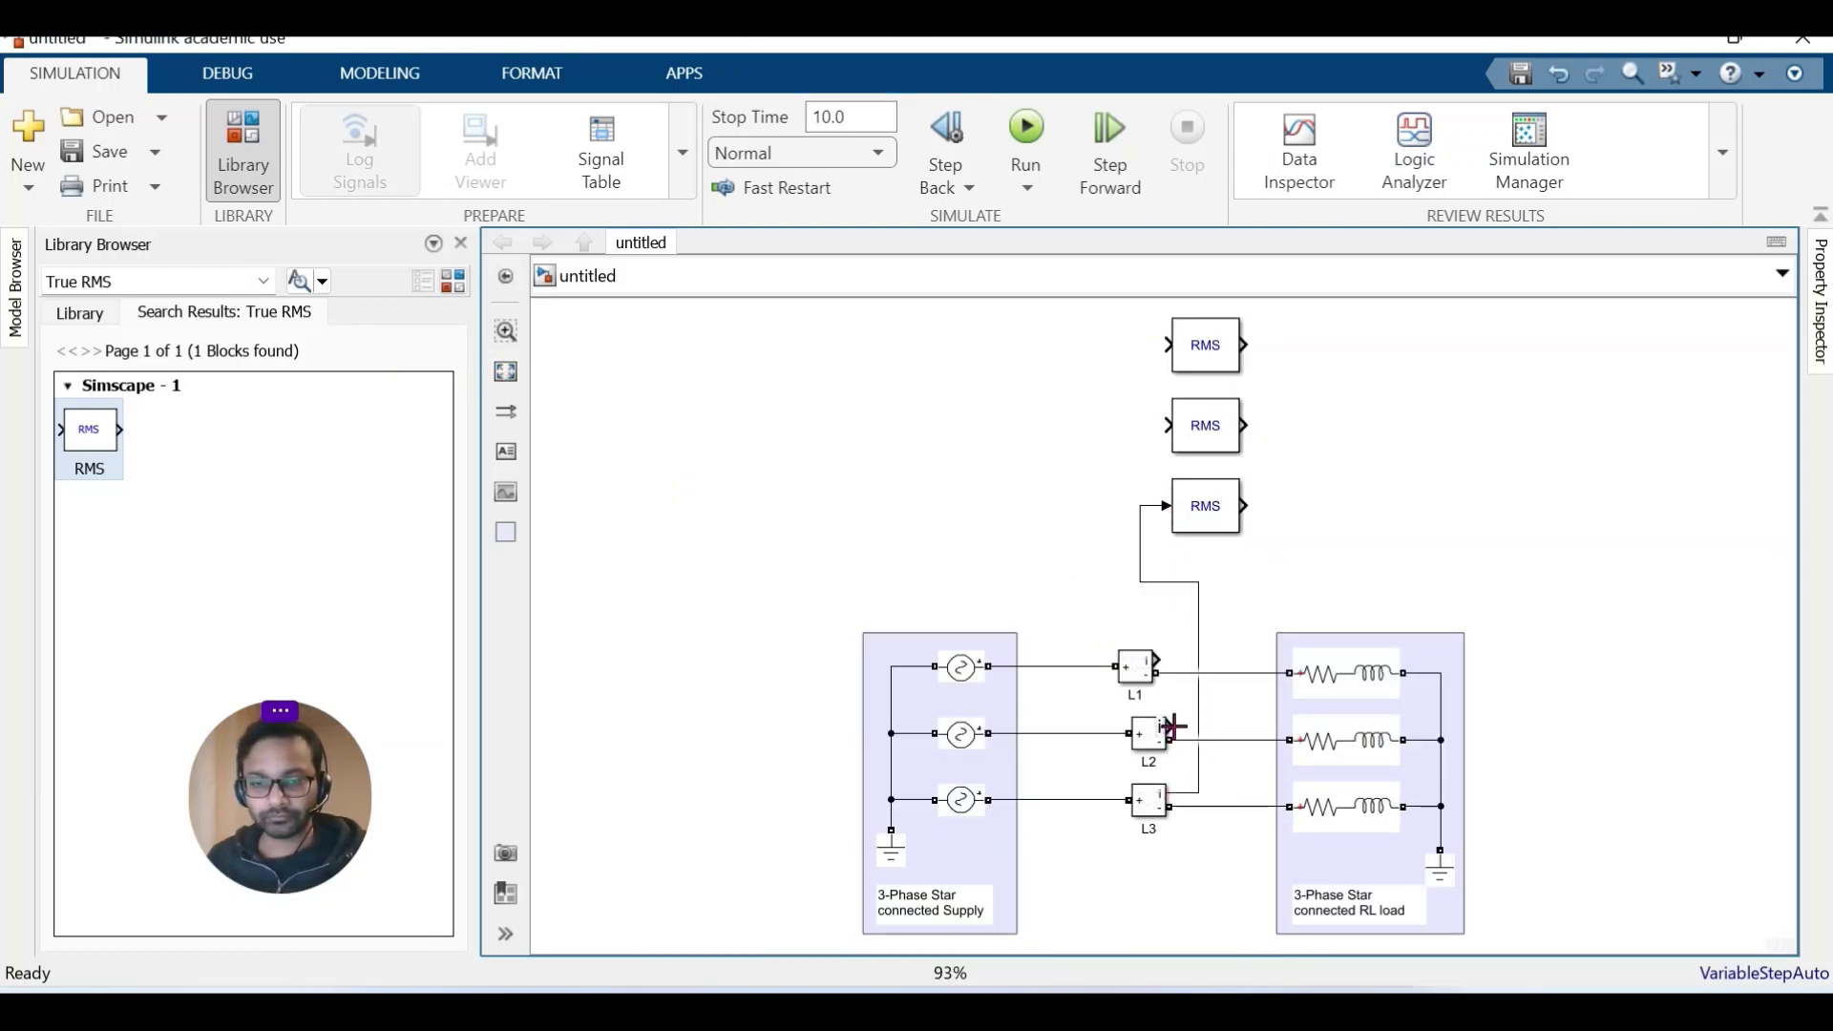
{"action": "left_click_drag", "start_coordinate": [1174, 726], "coordinate": [1166, 425]}
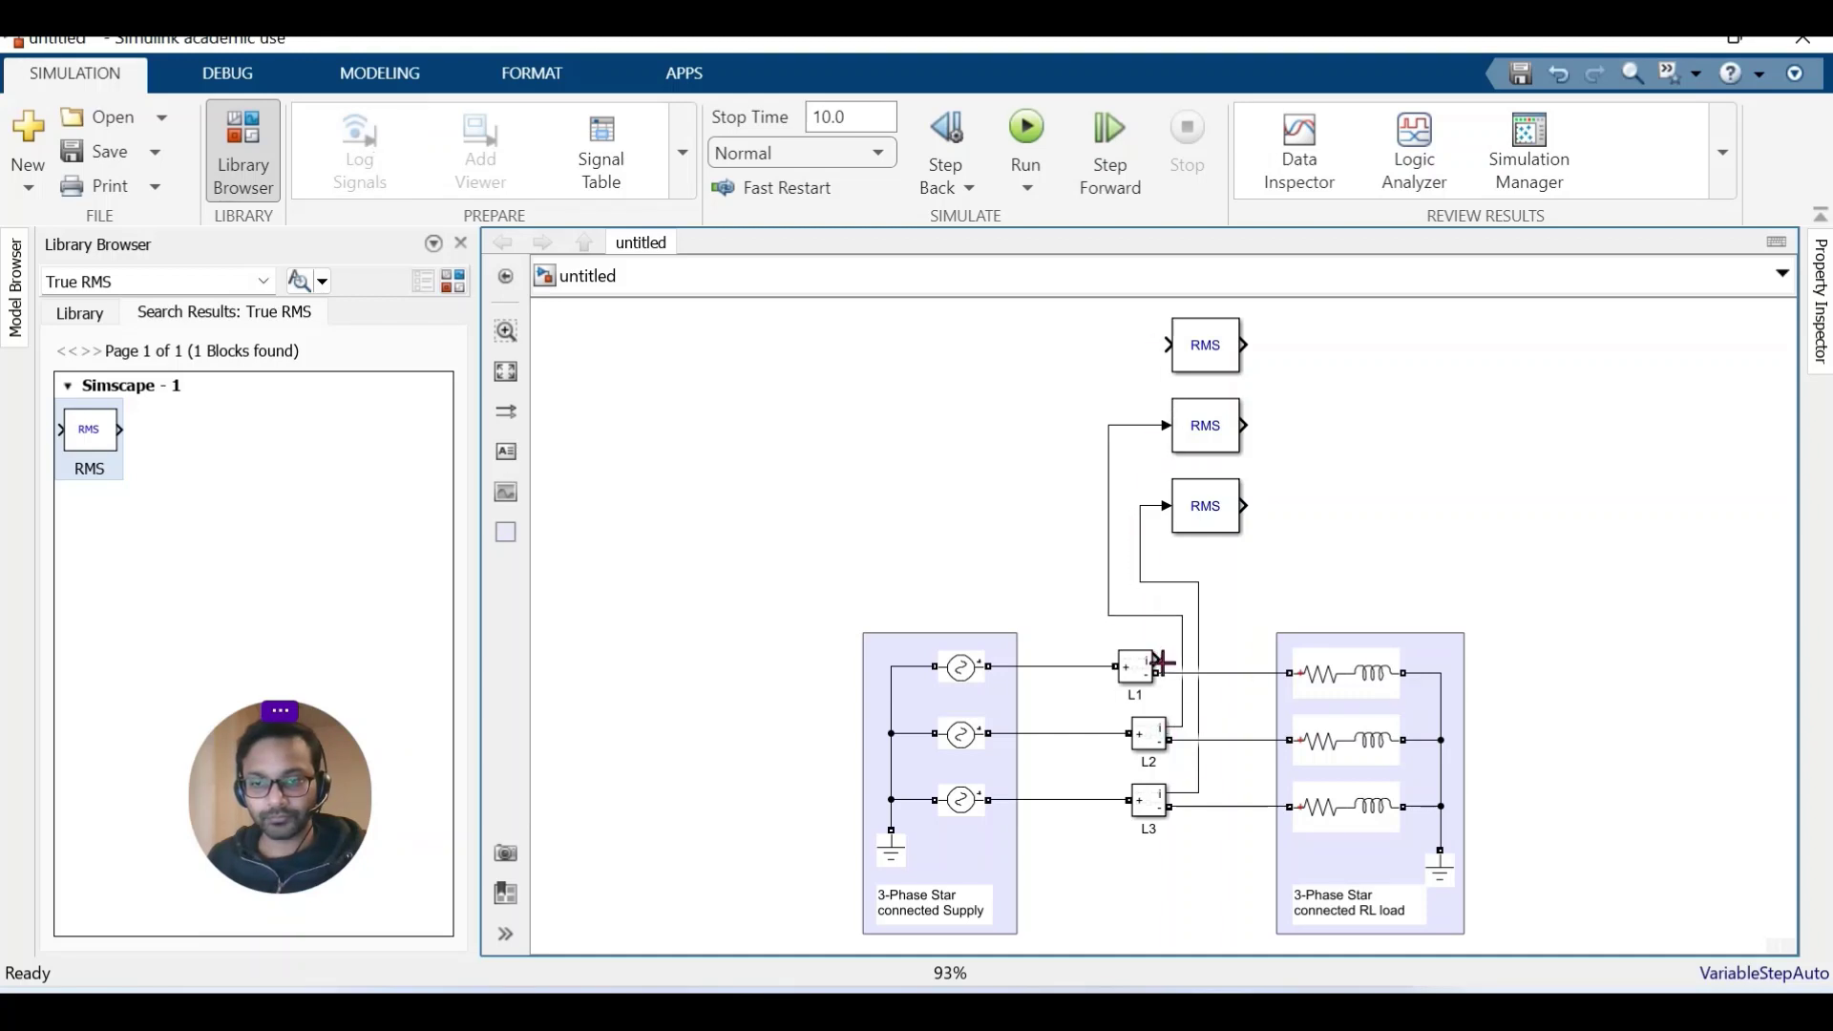
{"action": "left_click_drag", "start_coordinate": [1162, 659], "coordinate": [1166, 344]}
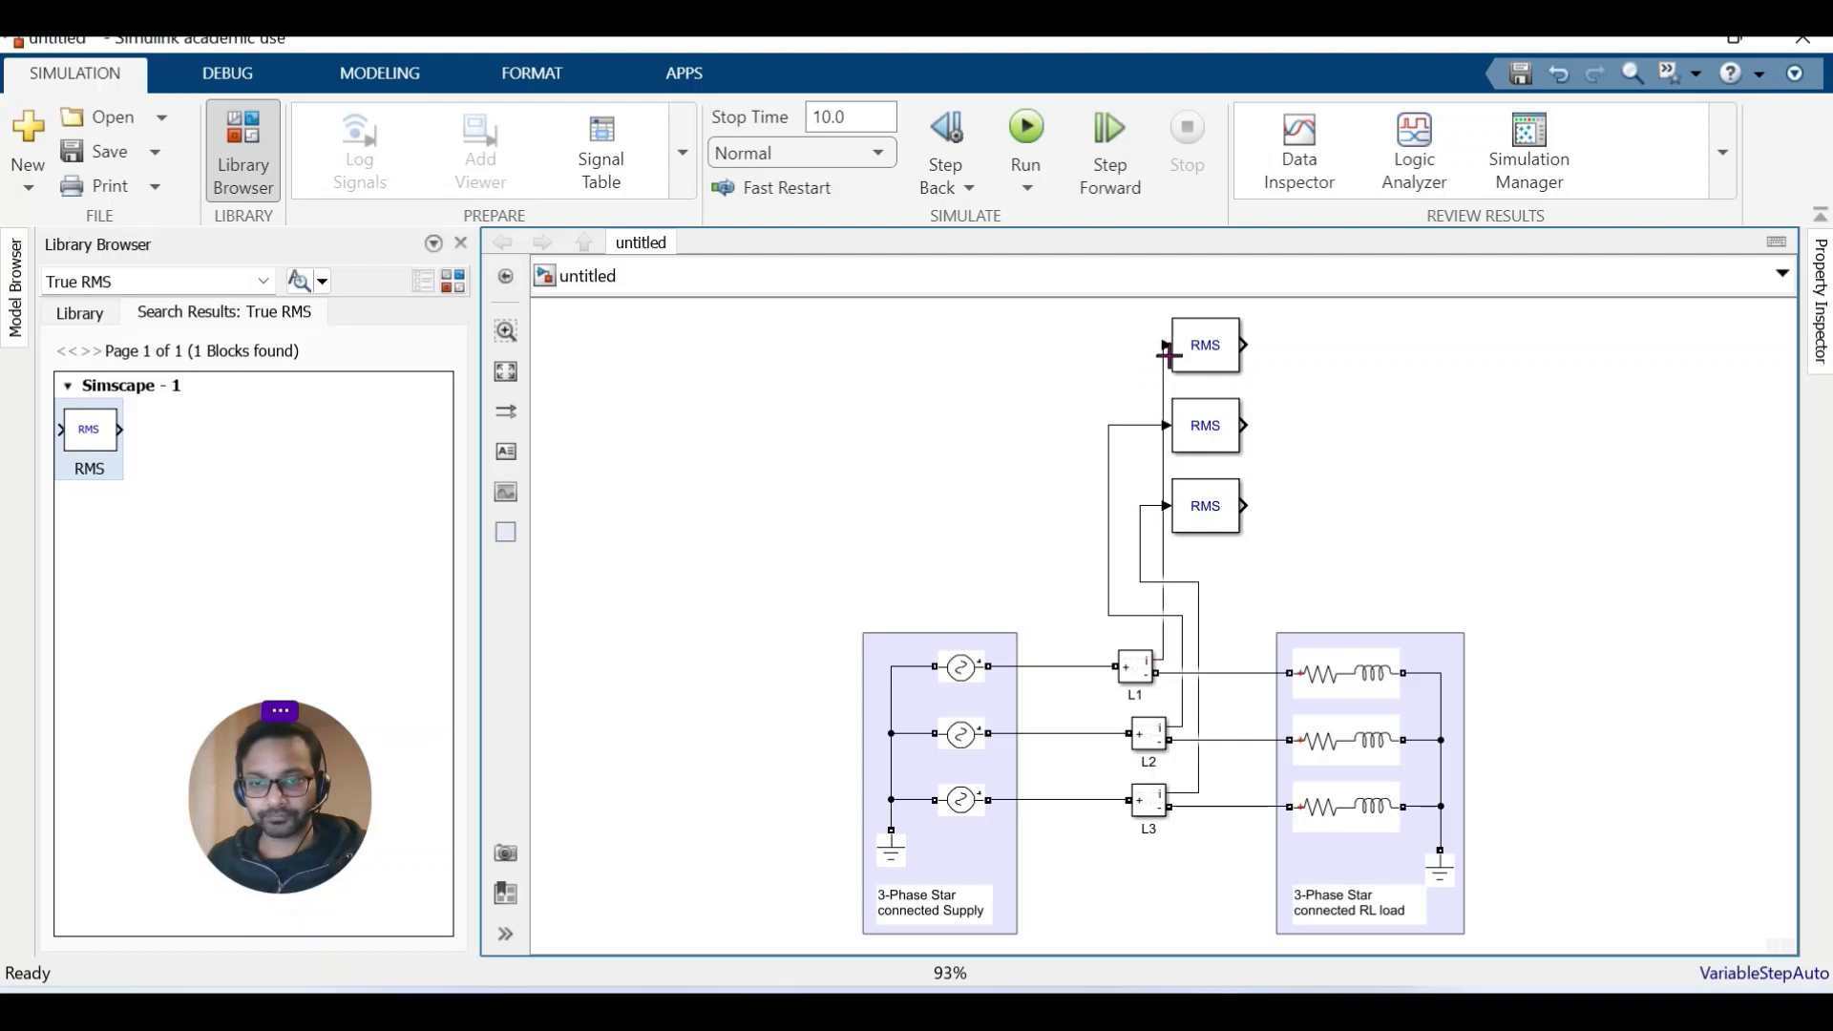
Shift the topmost and middle RMS blocks to the right to make room for their input lines.
{"action": "left_click", "coordinate": [1210, 360]}
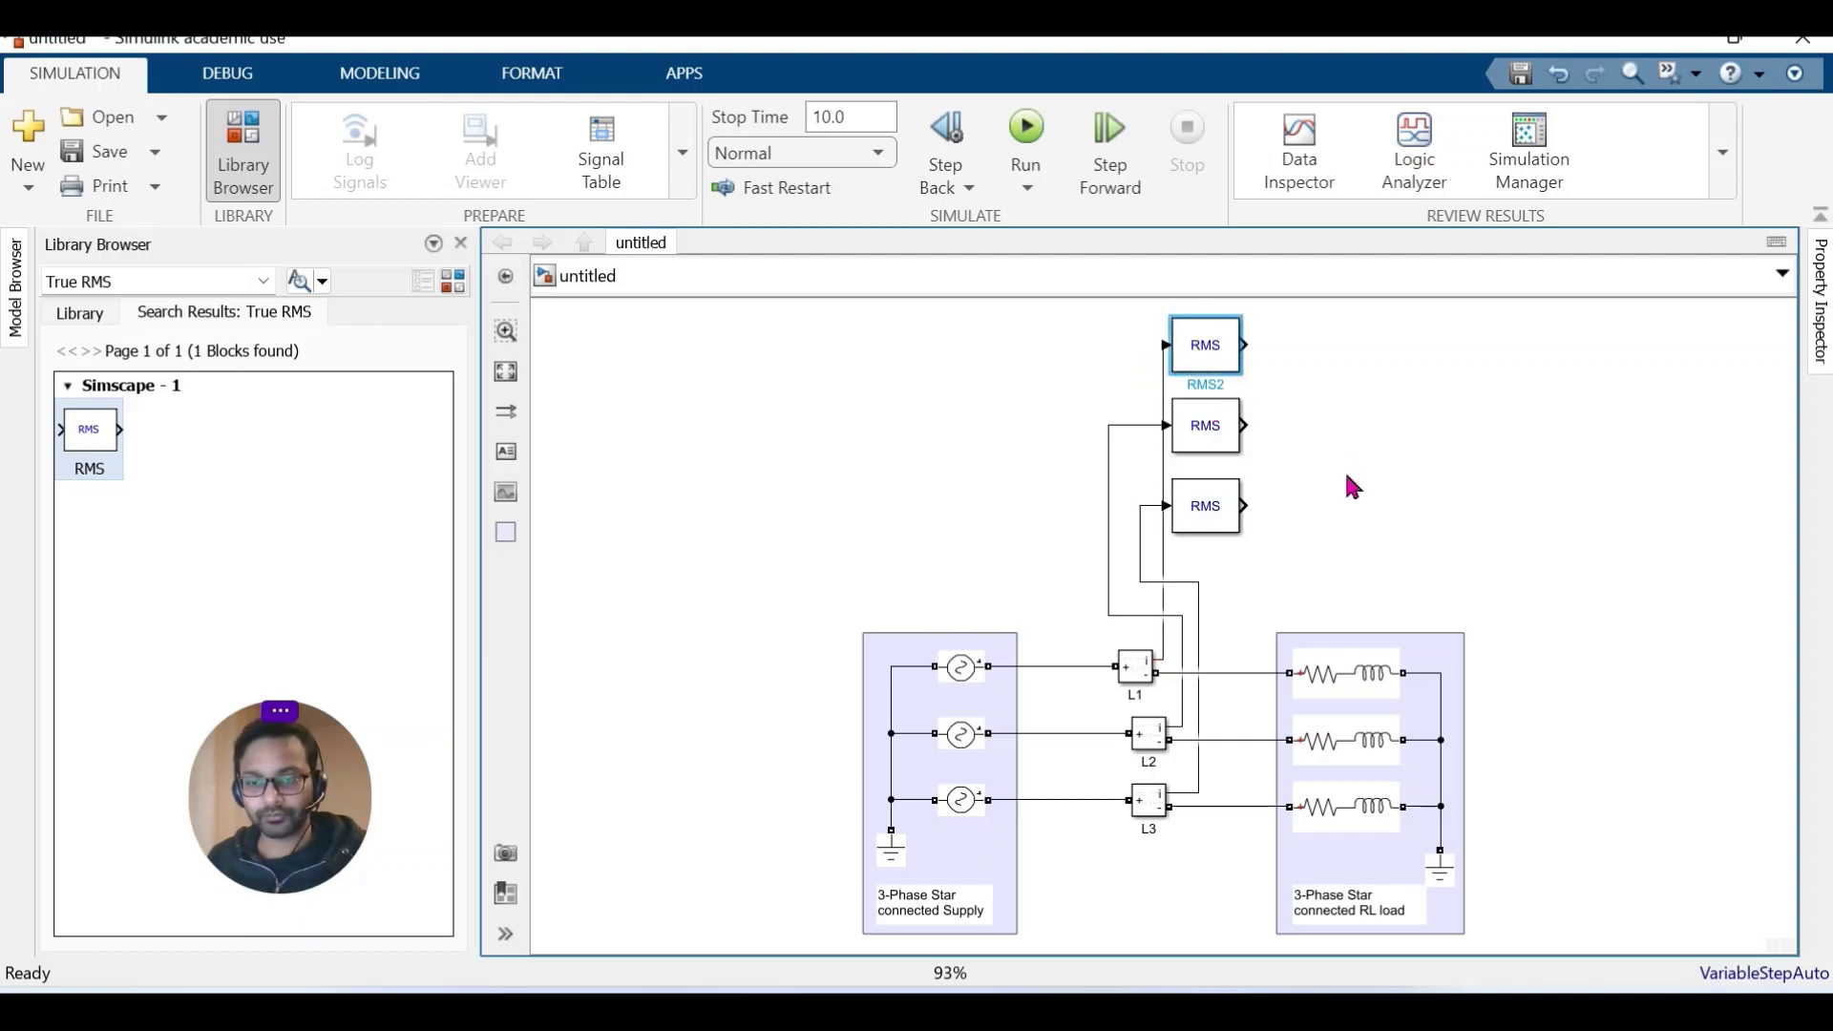
{"action": "key", "text": "Right"}
{"action": "key", "text": "Right"}
{"action": "left_click", "coordinate": [1218, 446]}
{"action": "key", "text": "Right"}
{"action": "key", "text": "Right"}
{"action": "key", "text": "Right"}
{"action": "key", "text": "Right"}
{"action": "key", "text": "Right"}
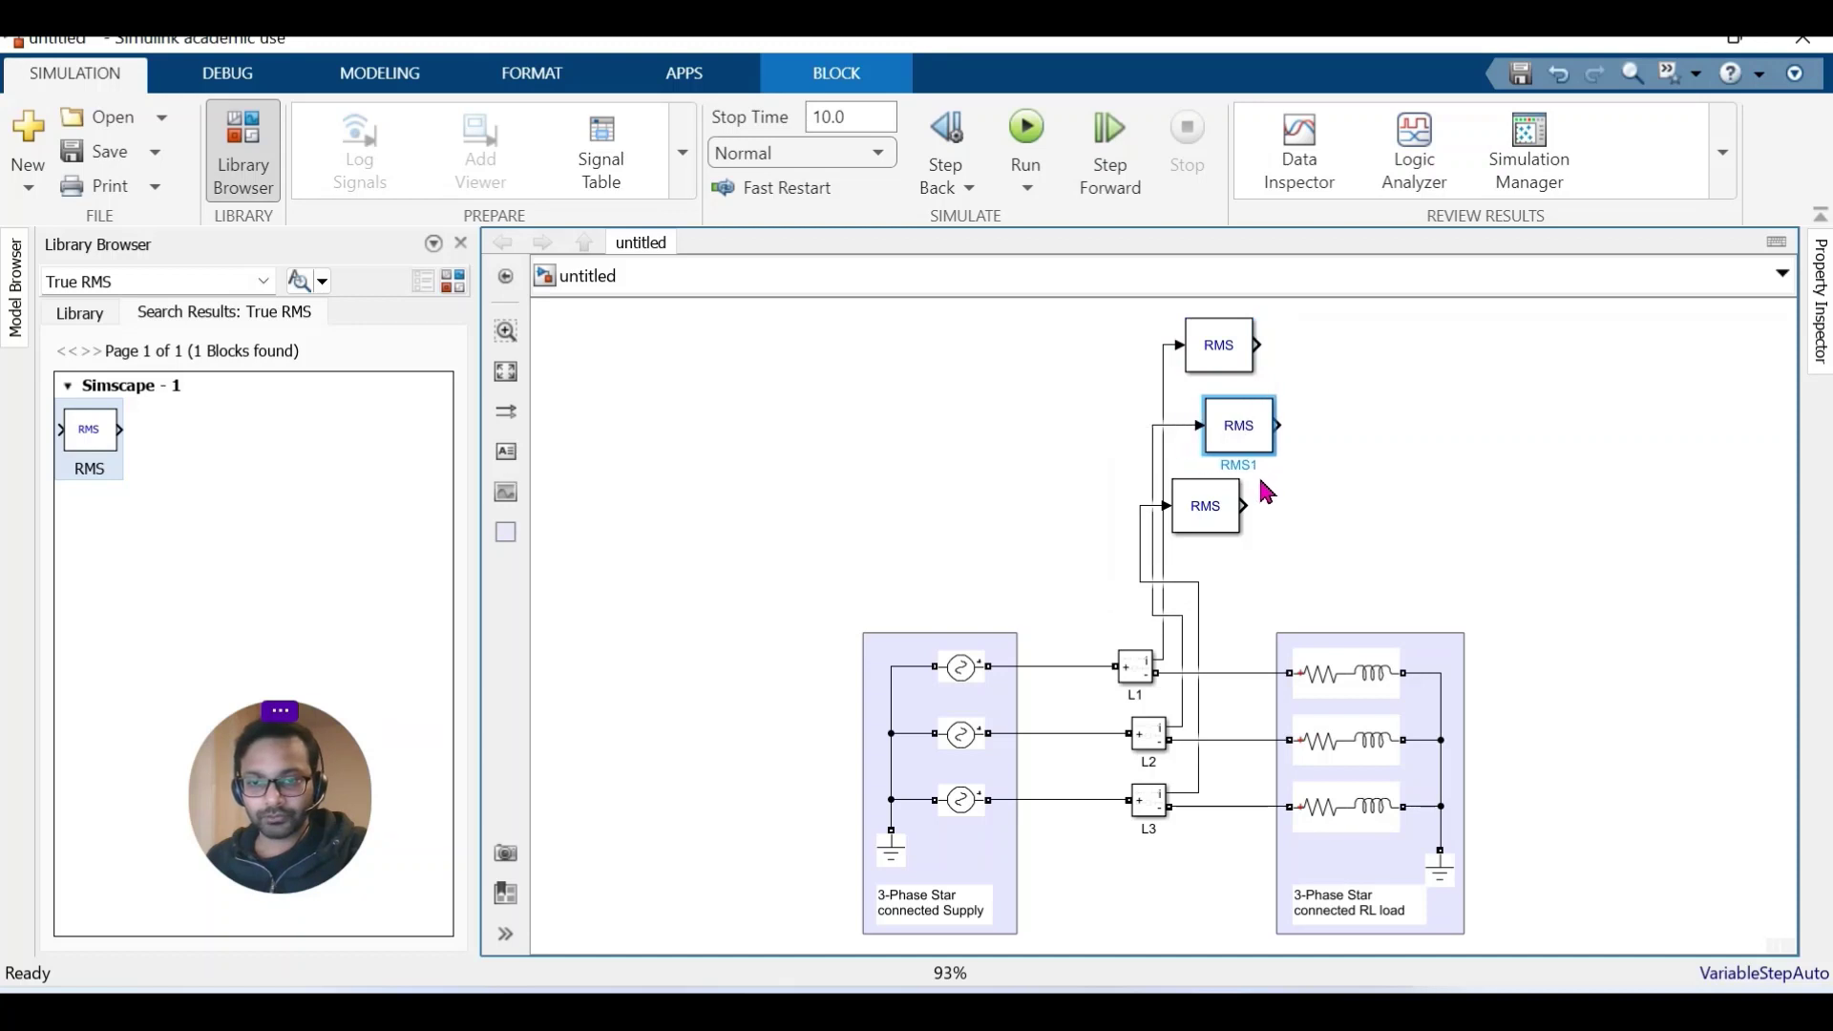
{"action": "key", "text": "Right"}
{"action": "key", "text": "Right"}
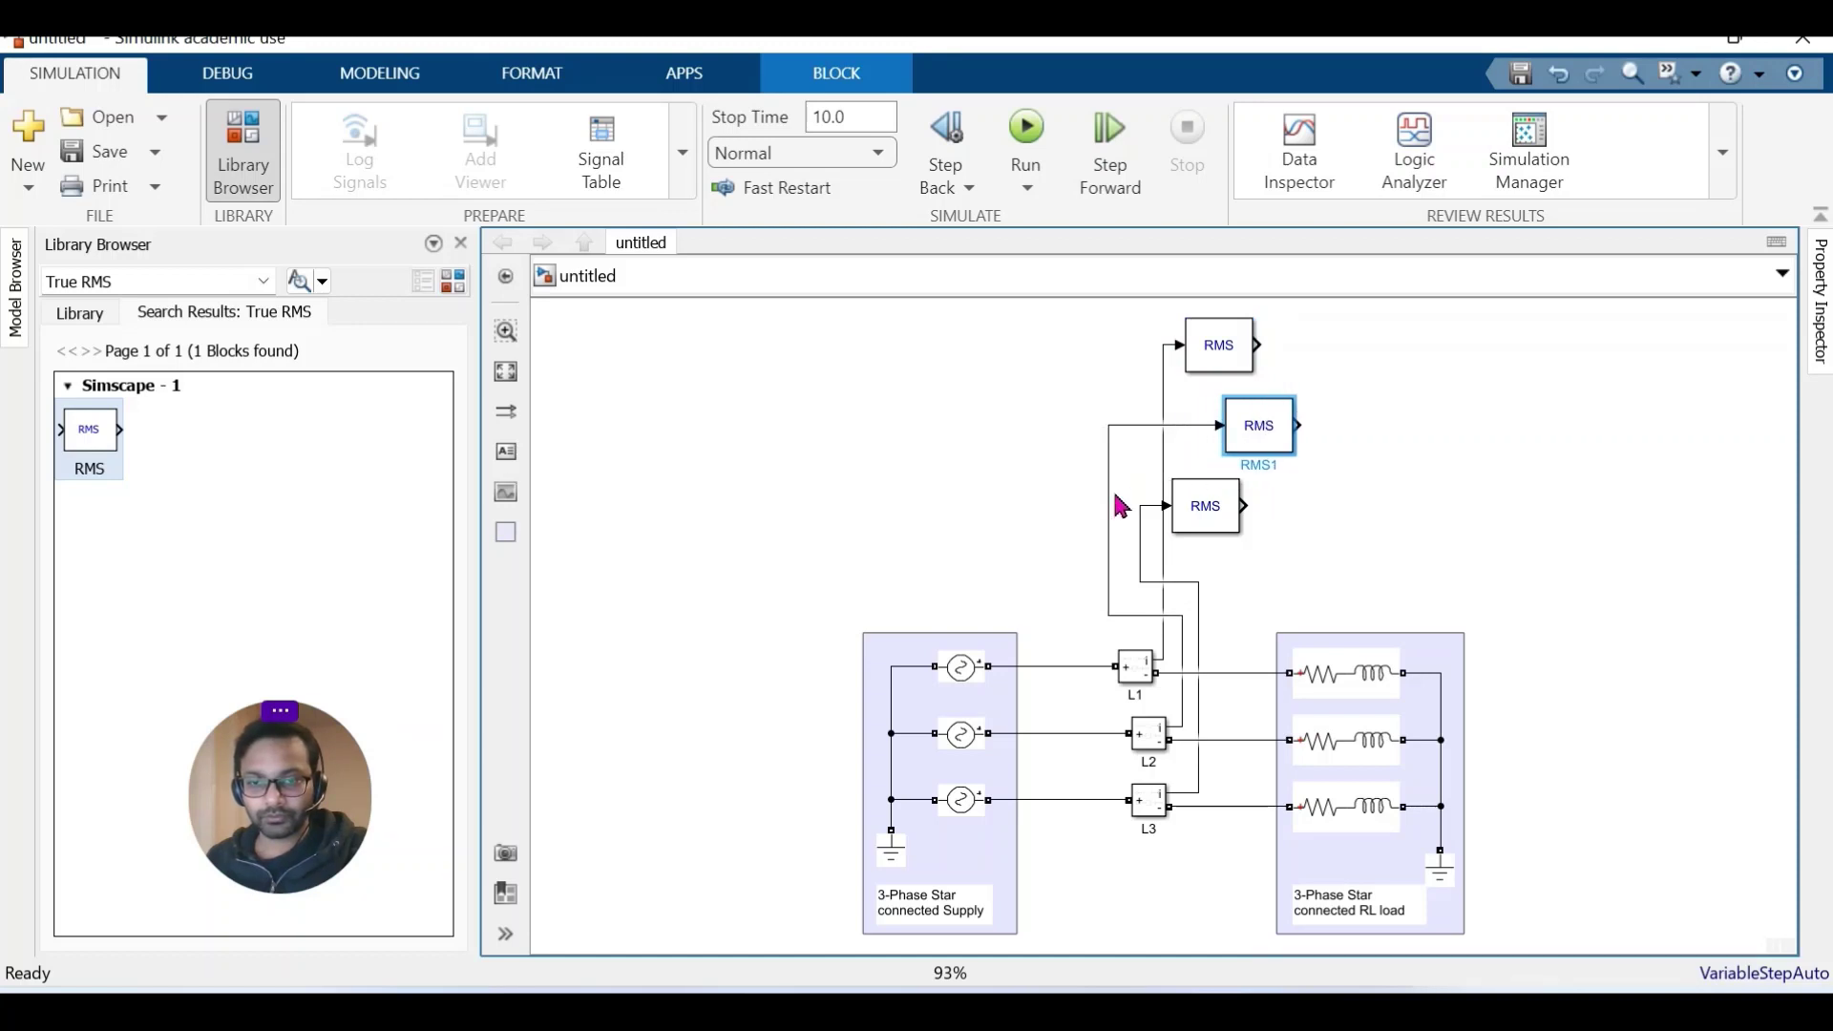
Align the three RMS blocks in one column and reroute the L2 signal line so the input lines run separately.
{"action": "left_click", "coordinate": [1216, 517]}
{"action": "left_click_drag", "start_coordinate": [1215, 519], "coordinate": [1280, 520]}
{"action": "mouse_move", "coordinate": [1174, 585]}
{"action": "left_mouse_down"}
{"action": "mouse_move", "coordinate": [1206, 582]}
{"action": "mouse_move", "coordinate": [1183, 557]}
{"action": "left_mouse_up"}
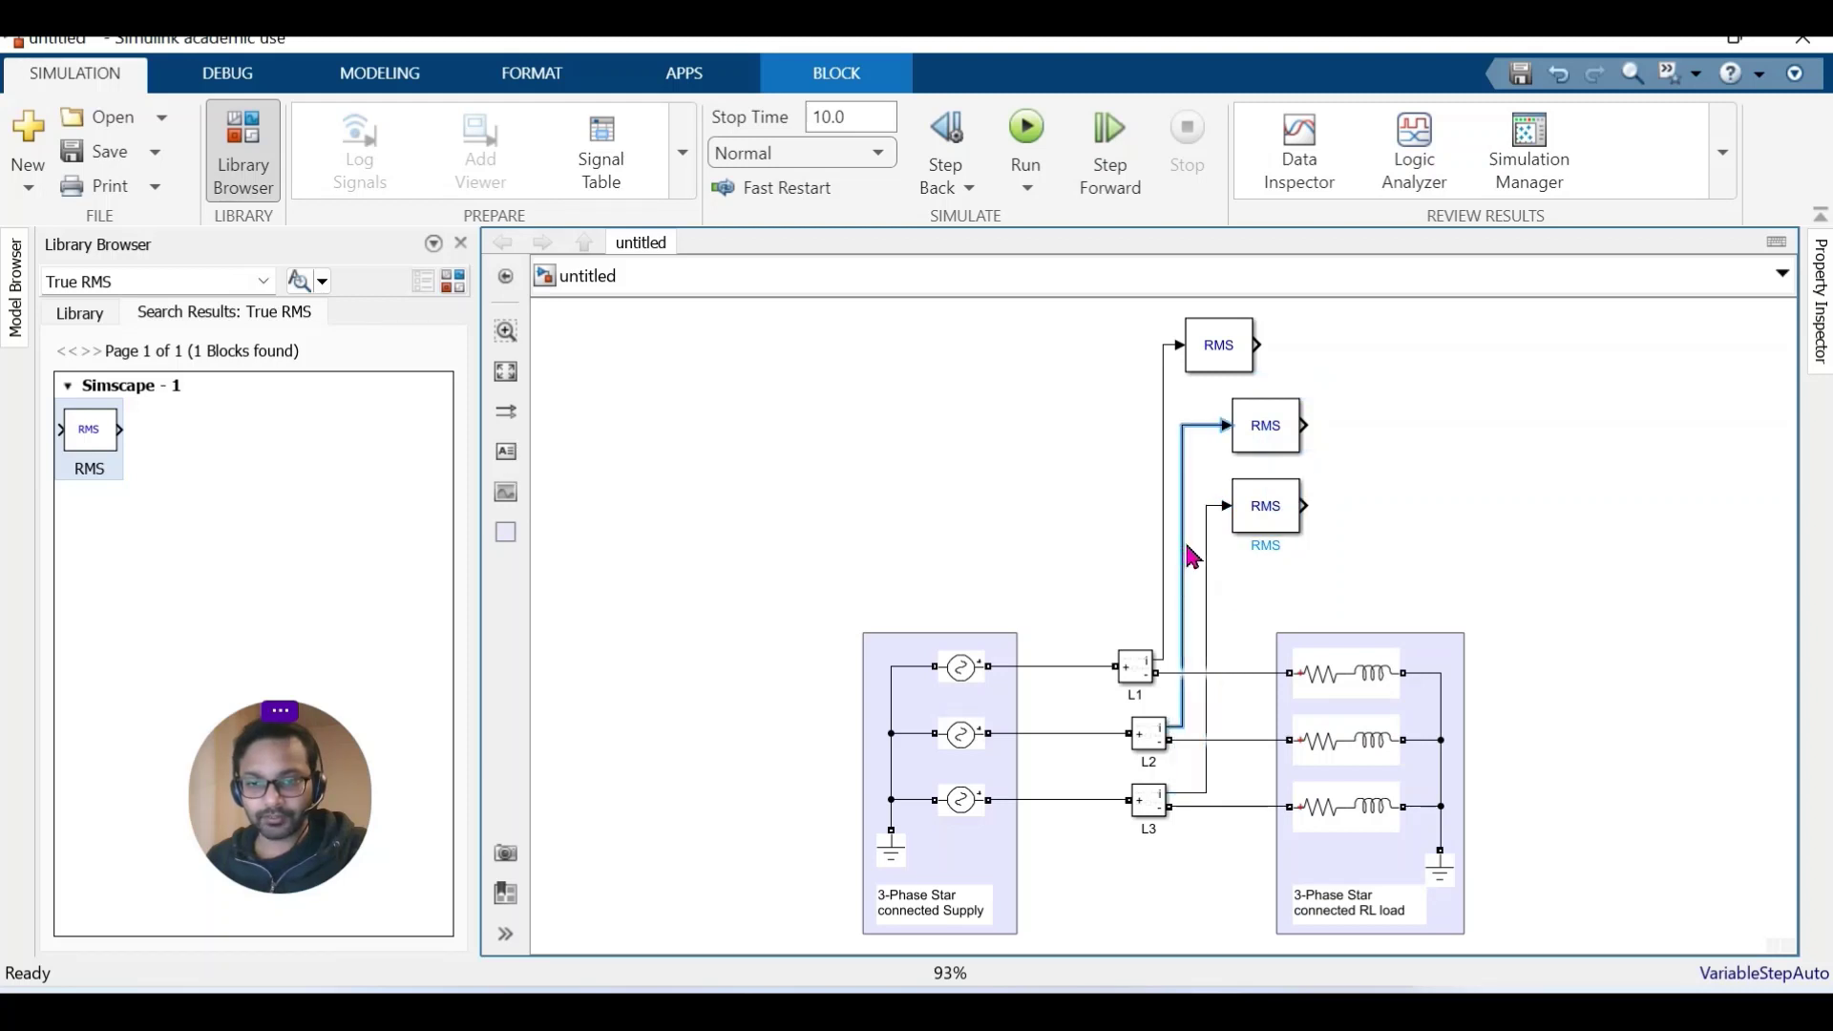
{"action": "left_click", "coordinate": [1444, 520]}
{"action": "left_click", "coordinate": [1212, 343]}
{"action": "left_click_drag", "start_coordinate": [1212, 344], "coordinate": [1259, 343]}
{"action": "left_click", "coordinate": [1025, 485]}
Search the block library for Display and add the DSP System Toolbox Display block near the topmost RMS block.
{"action": "left_click", "coordinate": [156, 281]}
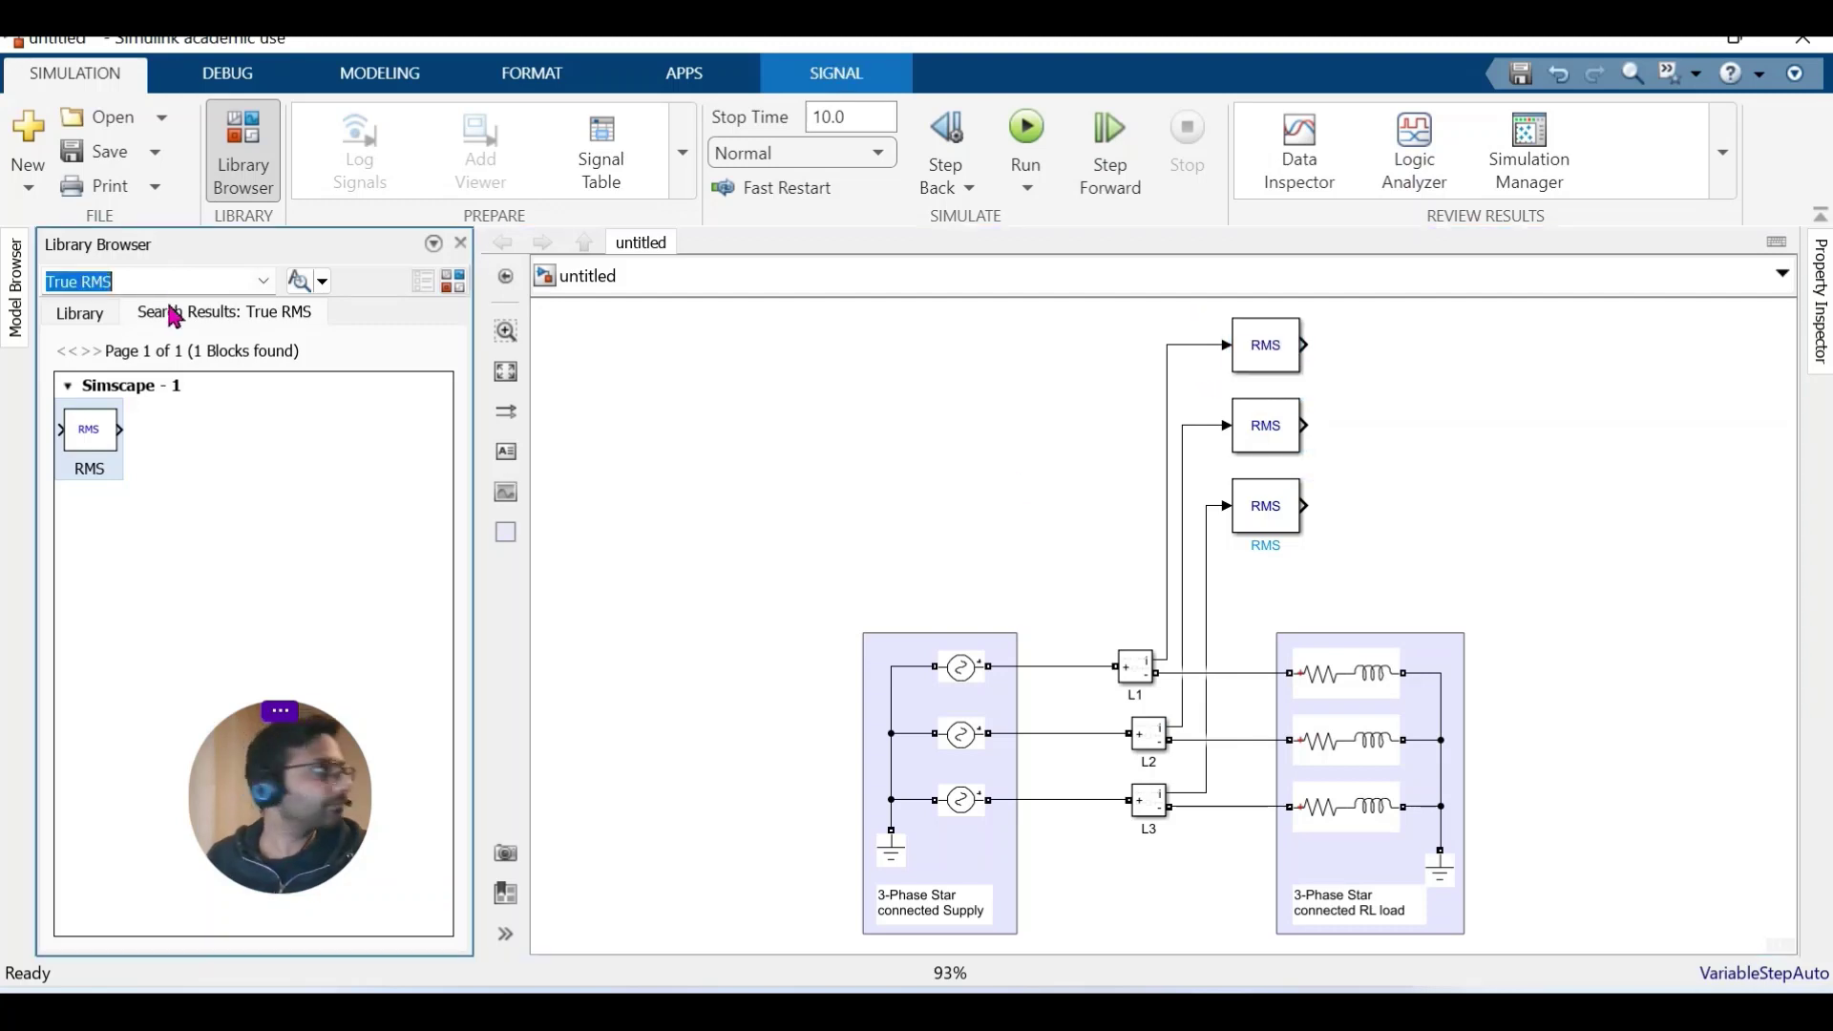
{"action": "type", "text": "display"}
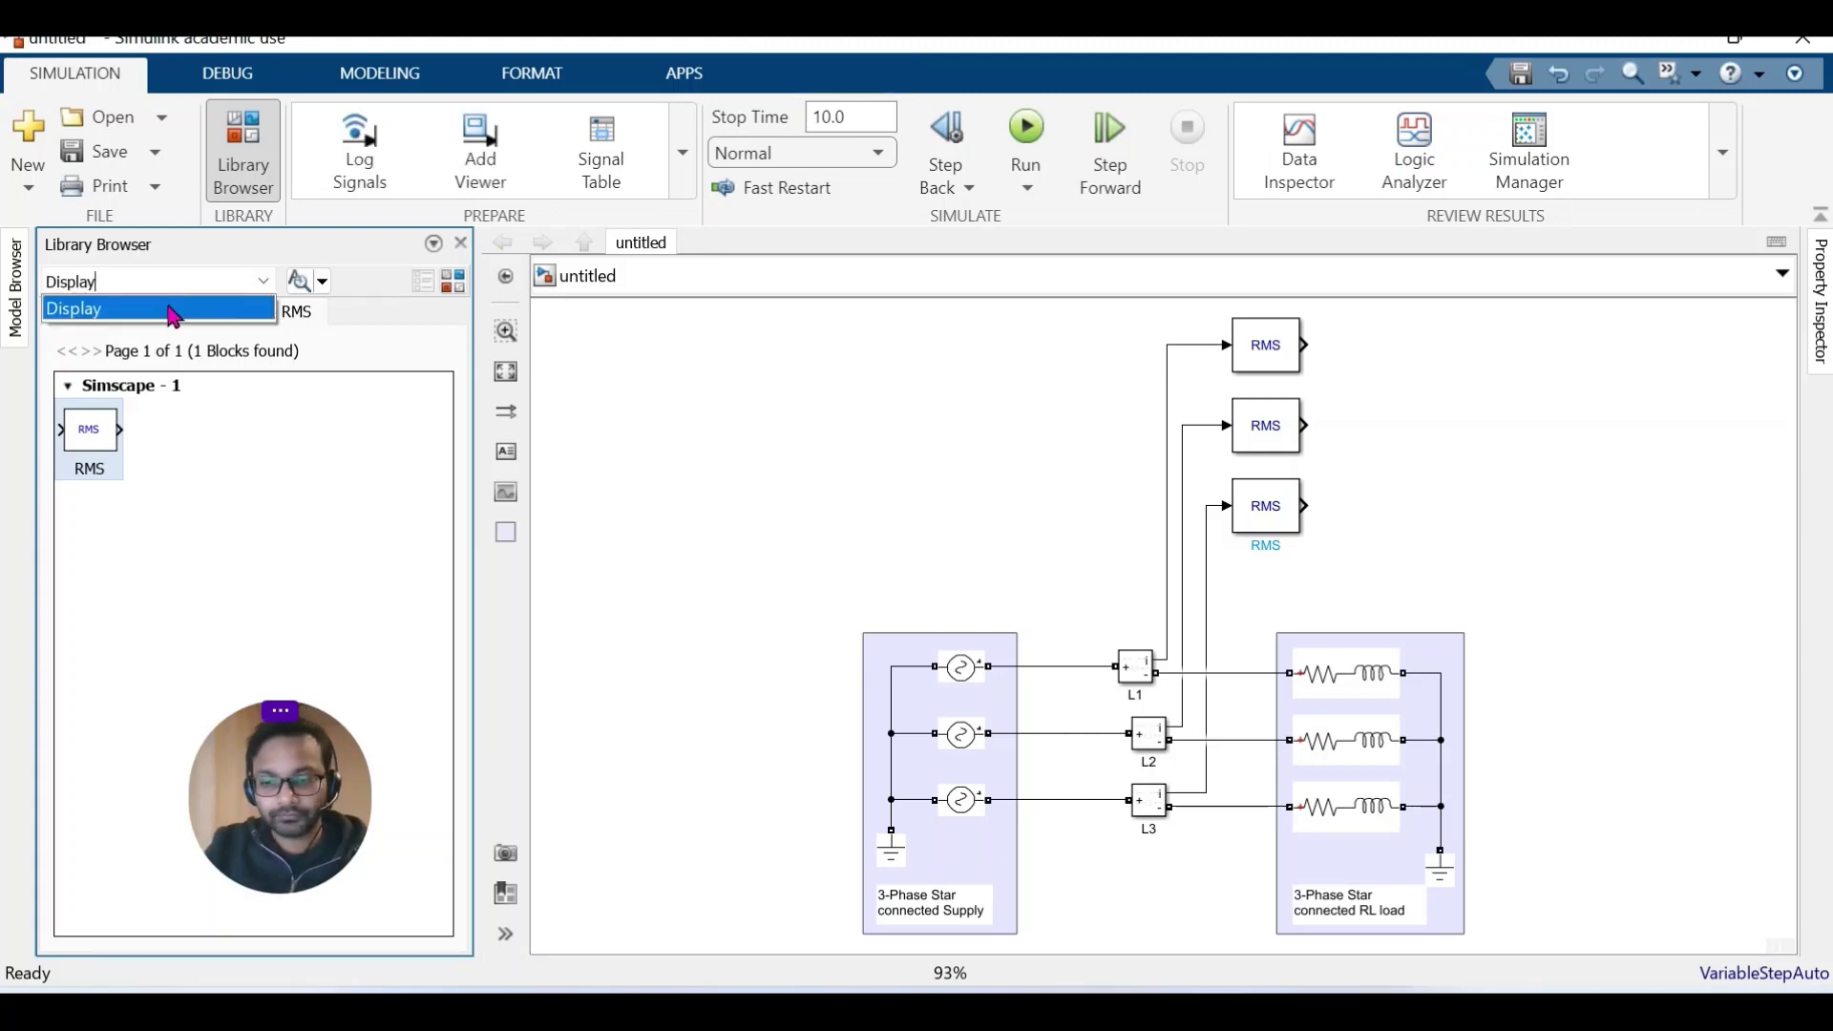
{"action": "left_click", "coordinate": [173, 310]}
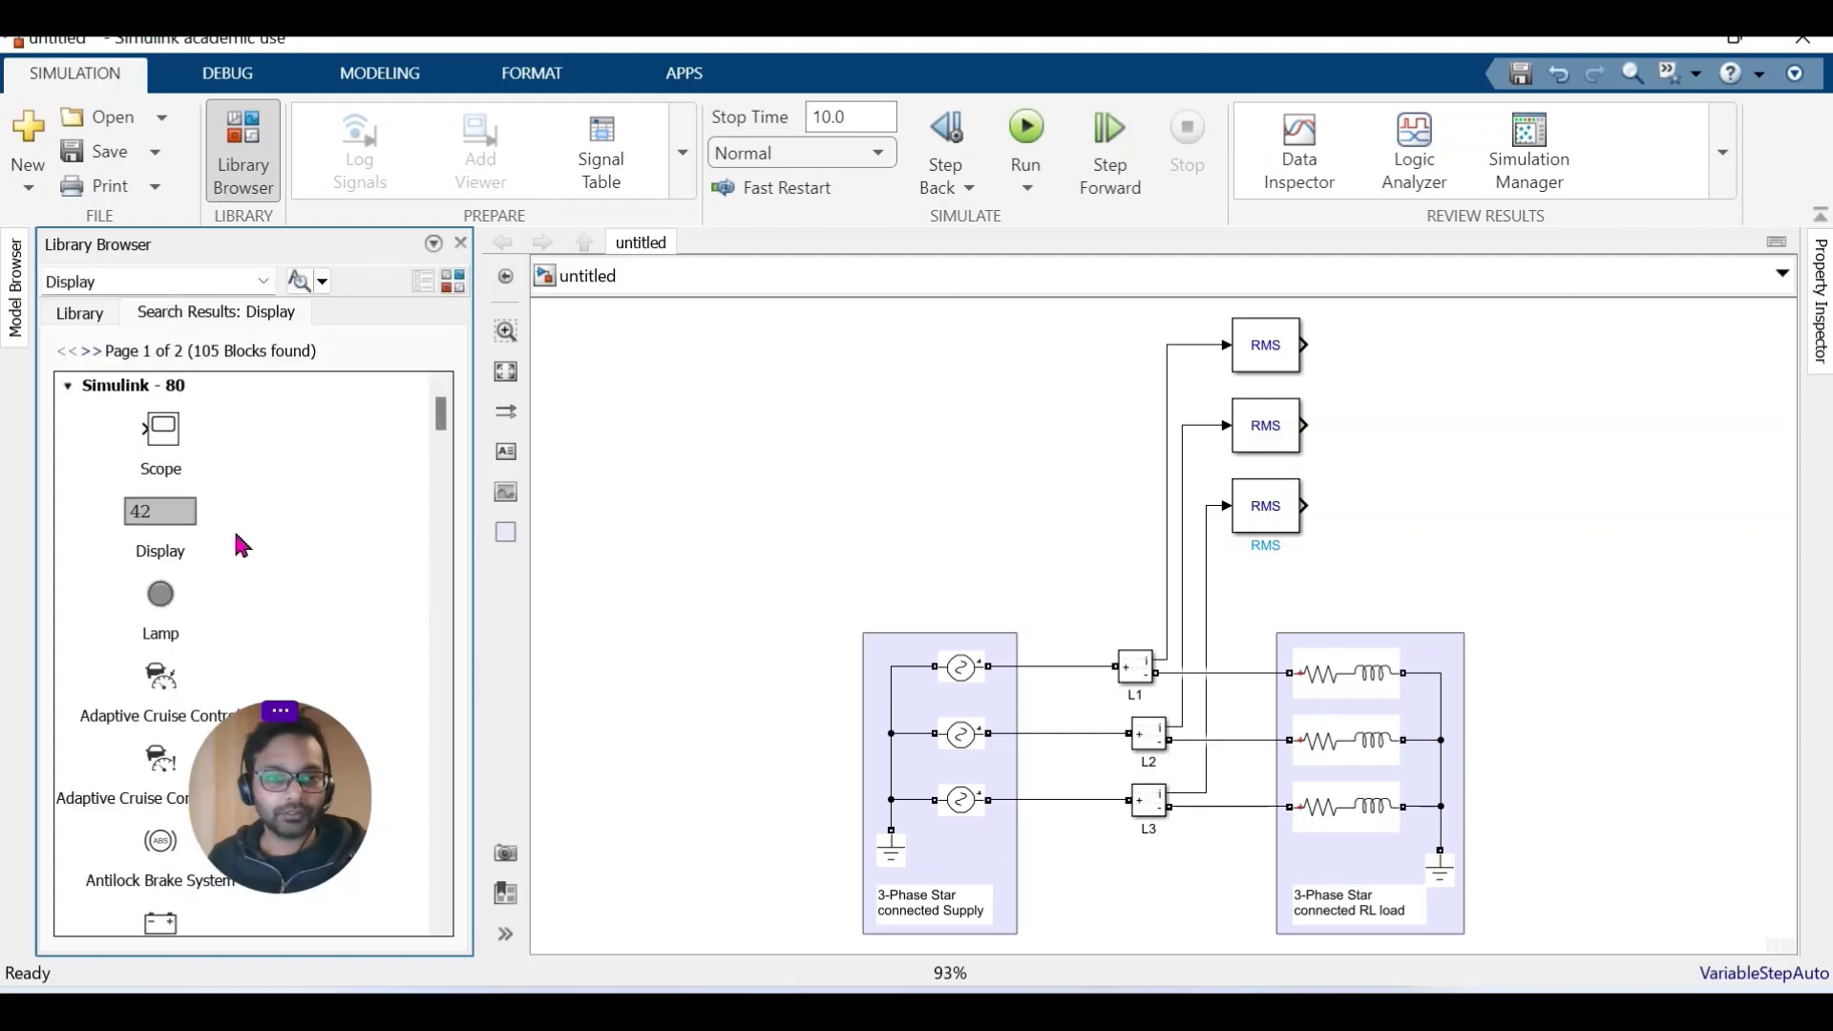
{"action": "scroll", "coordinate": [238, 535], "scroll_direction": "down", "scroll_amount": 5}
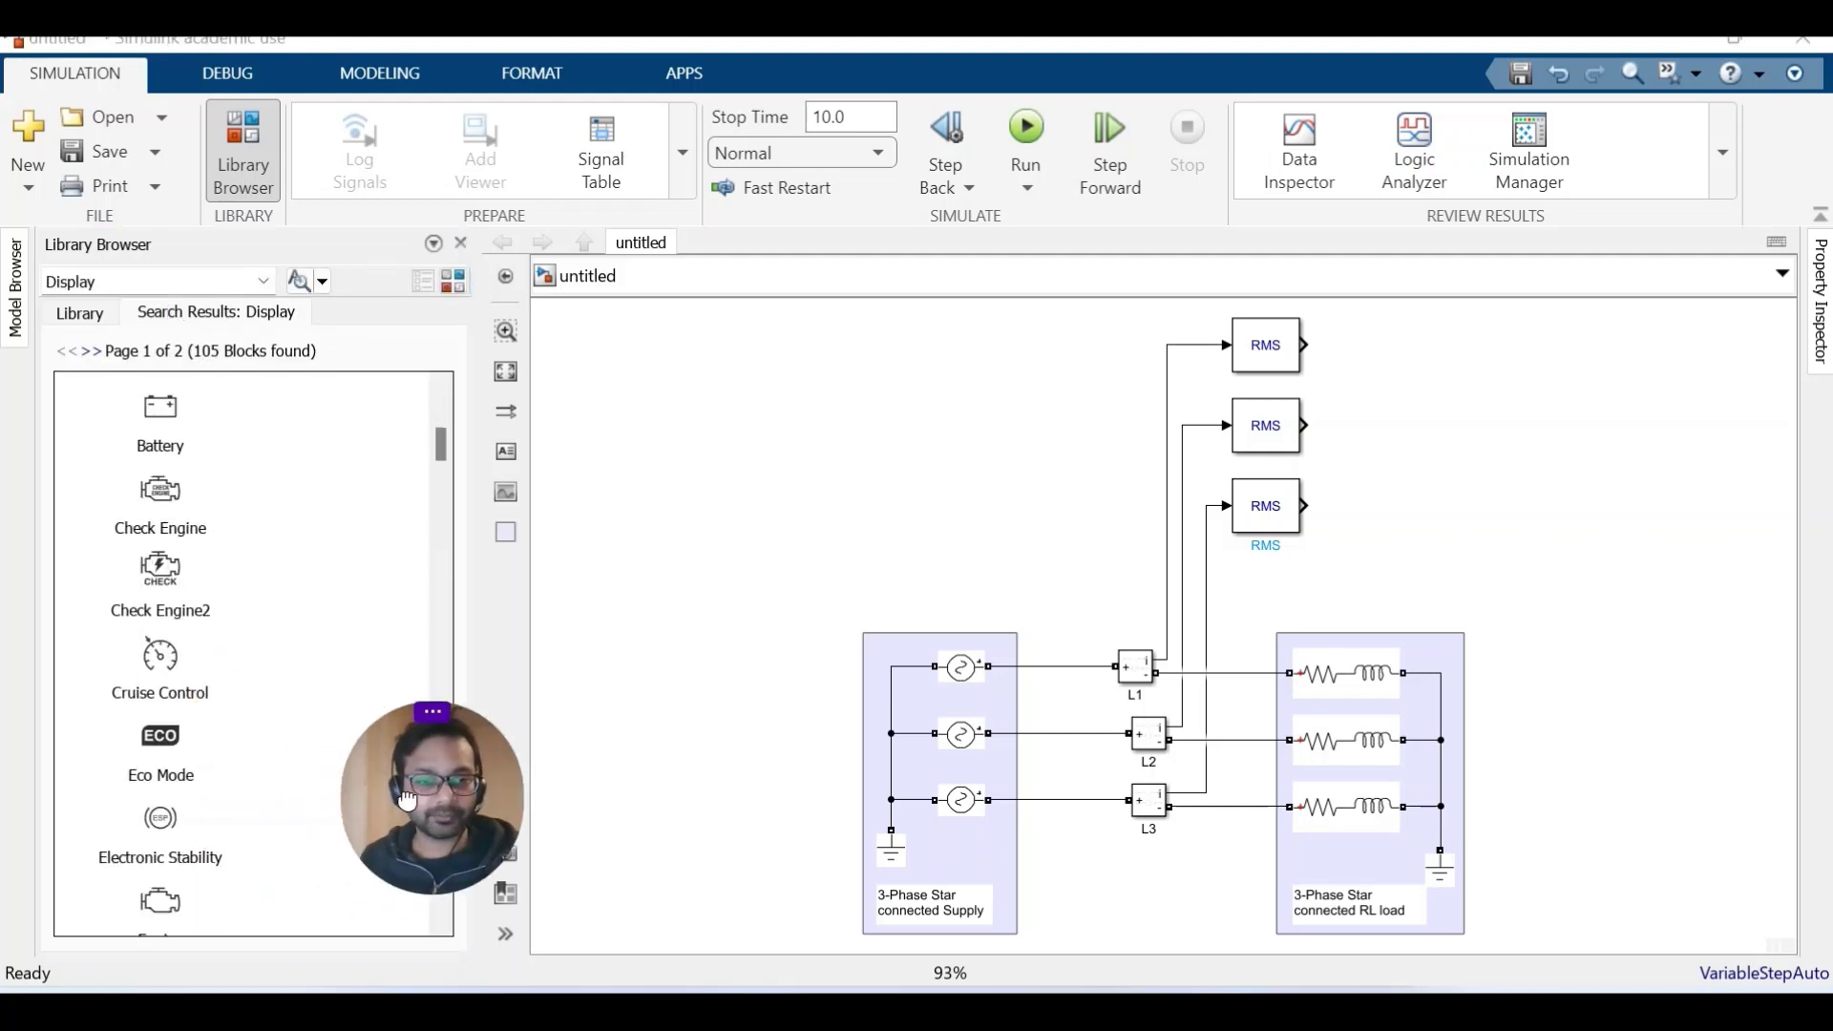
{"action": "left_click_drag", "start_coordinate": [444, 446], "coordinate": [435, 828]}
{"action": "scroll", "coordinate": [434, 828], "scroll_direction": "up", "scroll_amount": 2}
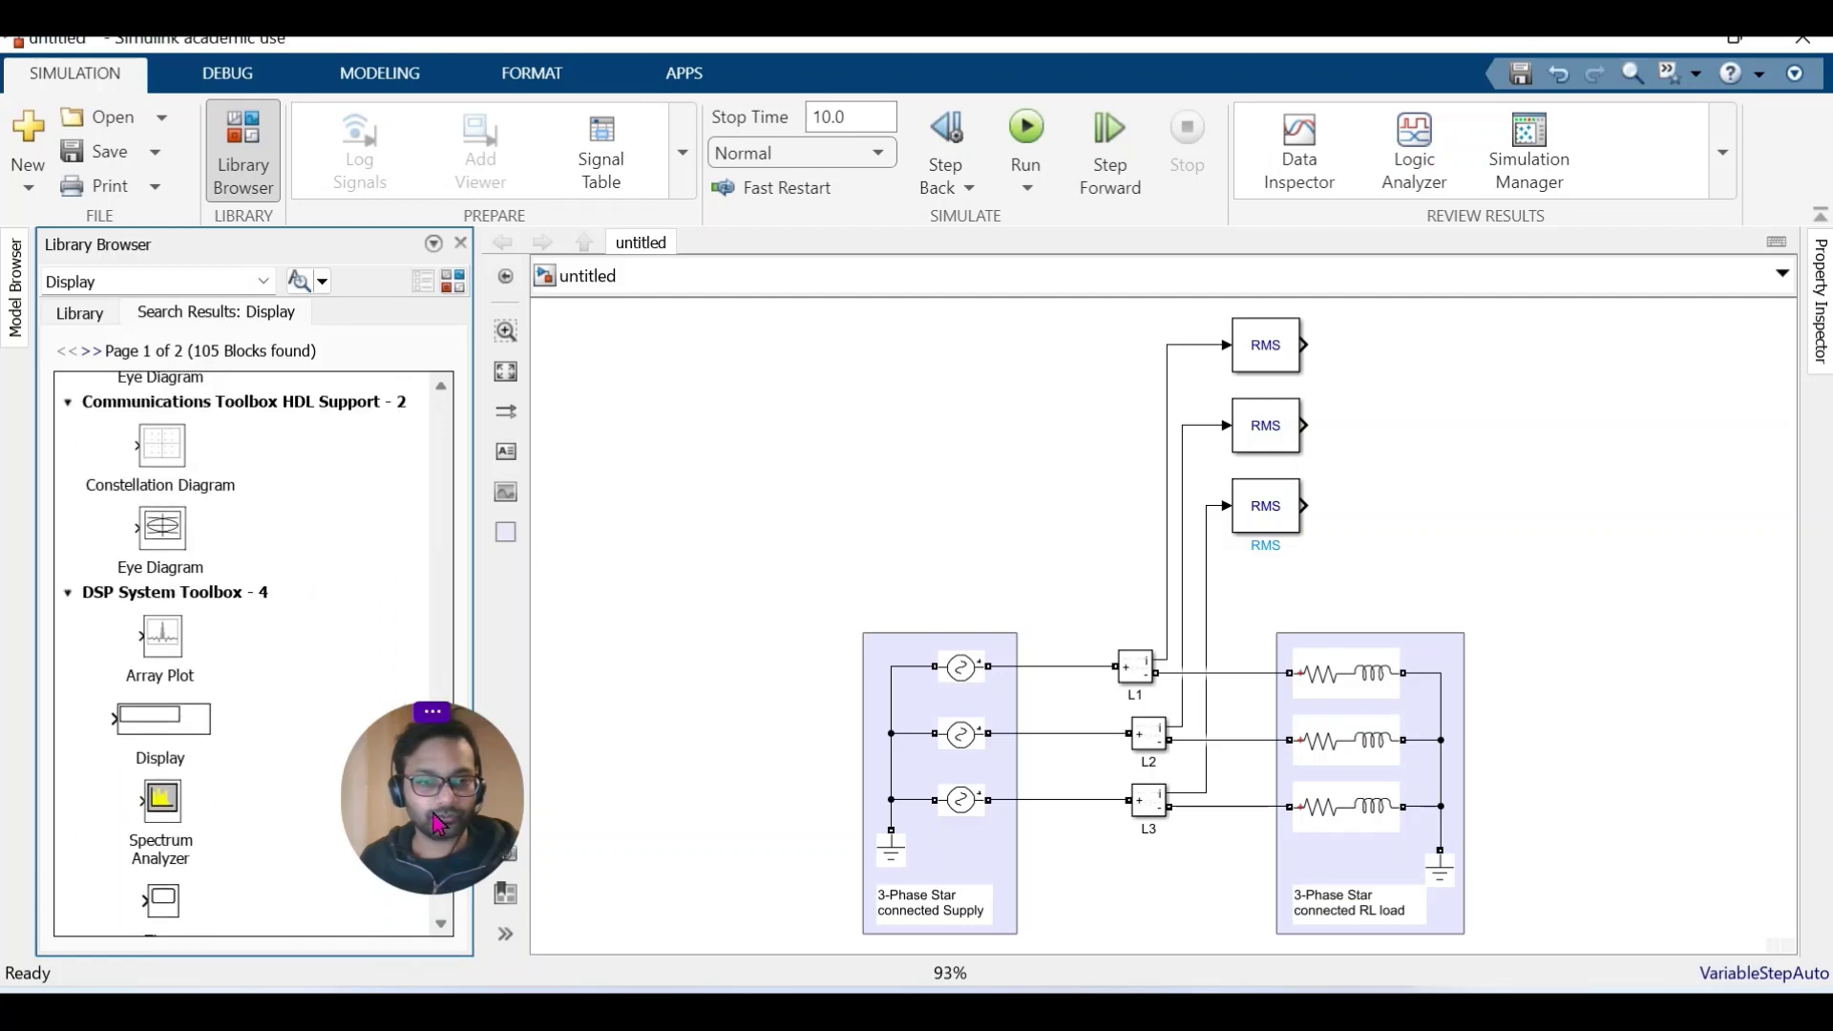
{"action": "left_click", "coordinate": [178, 736]}
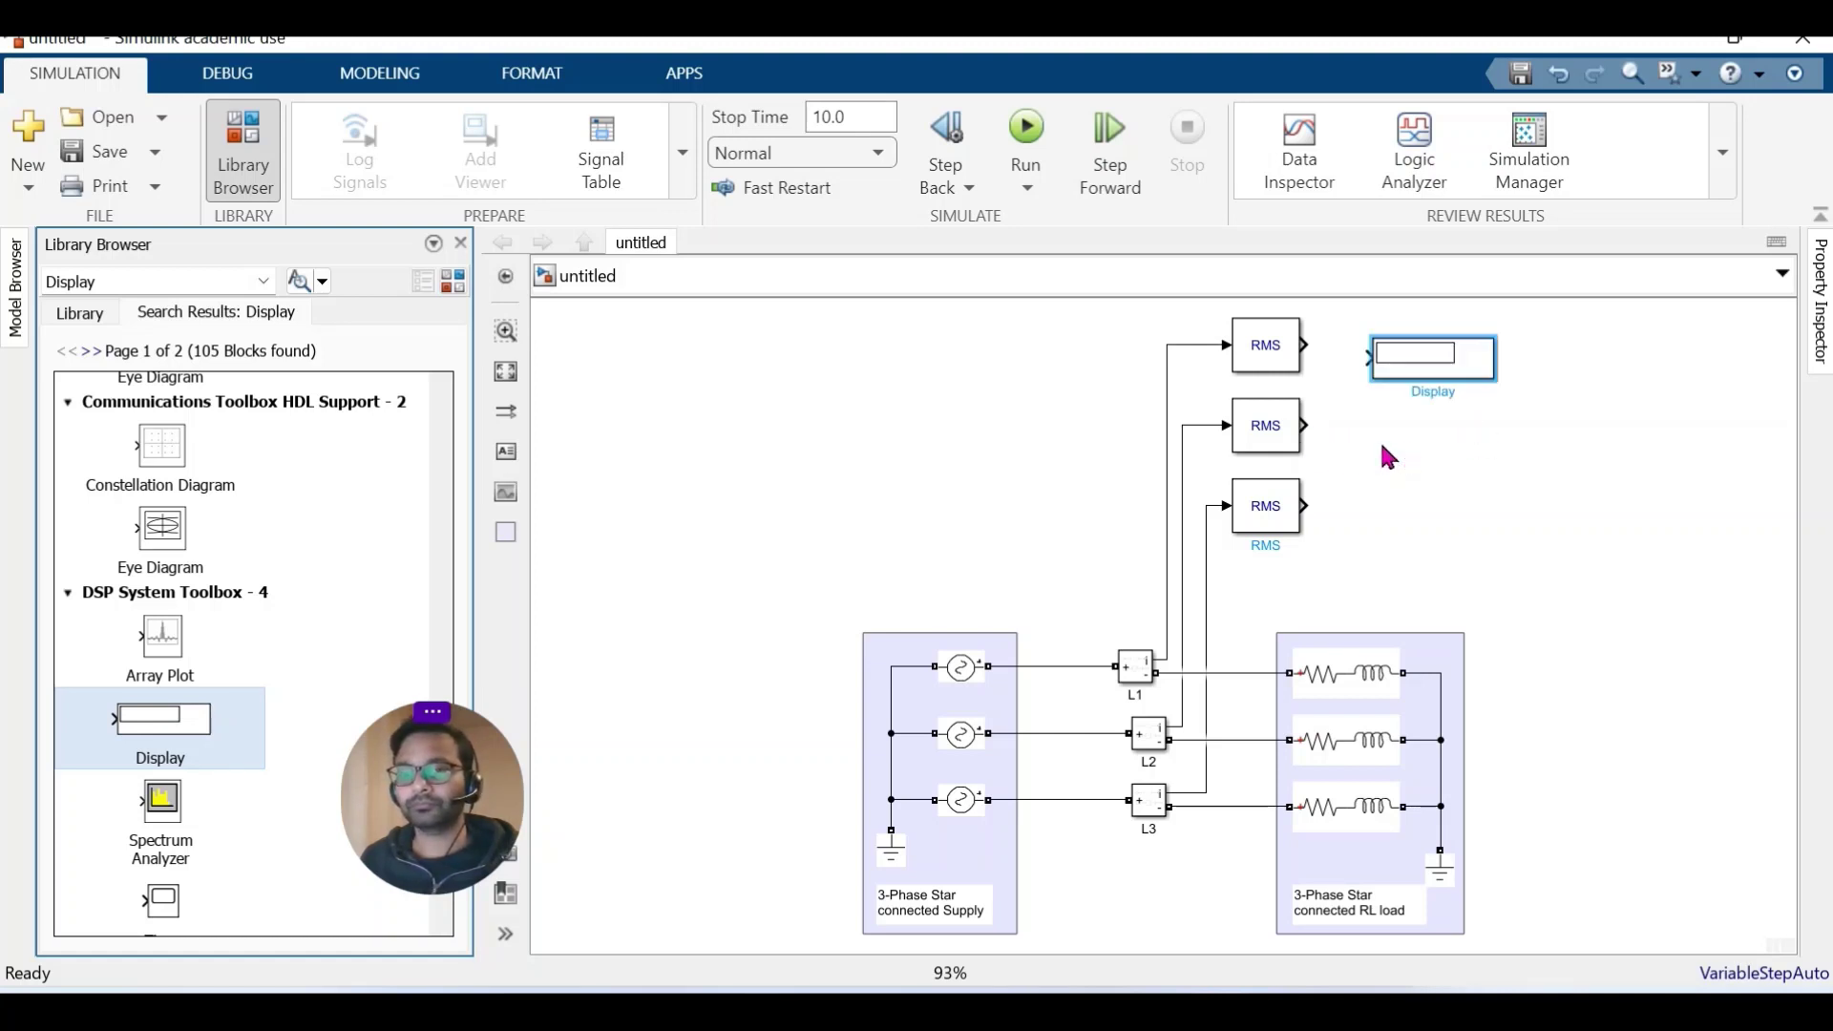
Line up the Display block with the topmost RMS block and name it Phase Current 1.
{"action": "left_click_drag", "start_coordinate": [1451, 373], "coordinate": [1478, 358]}
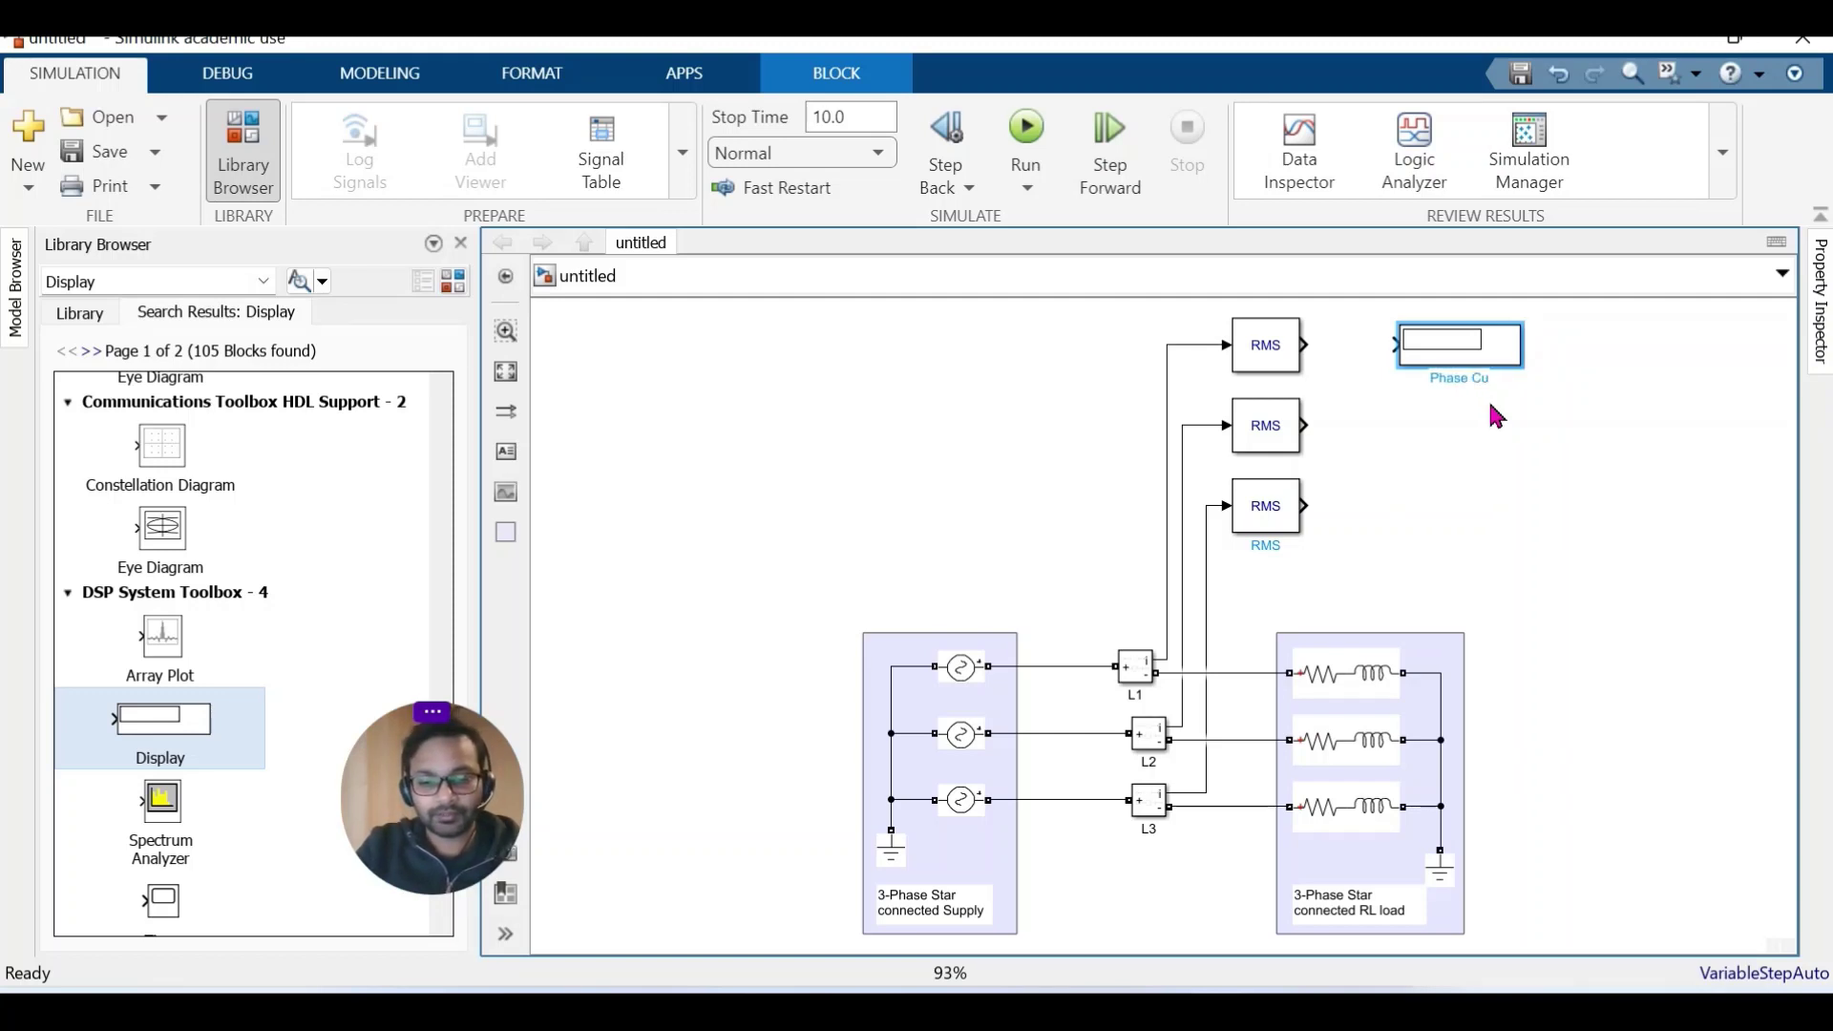
{"action": "type", "text": "nt 1"}
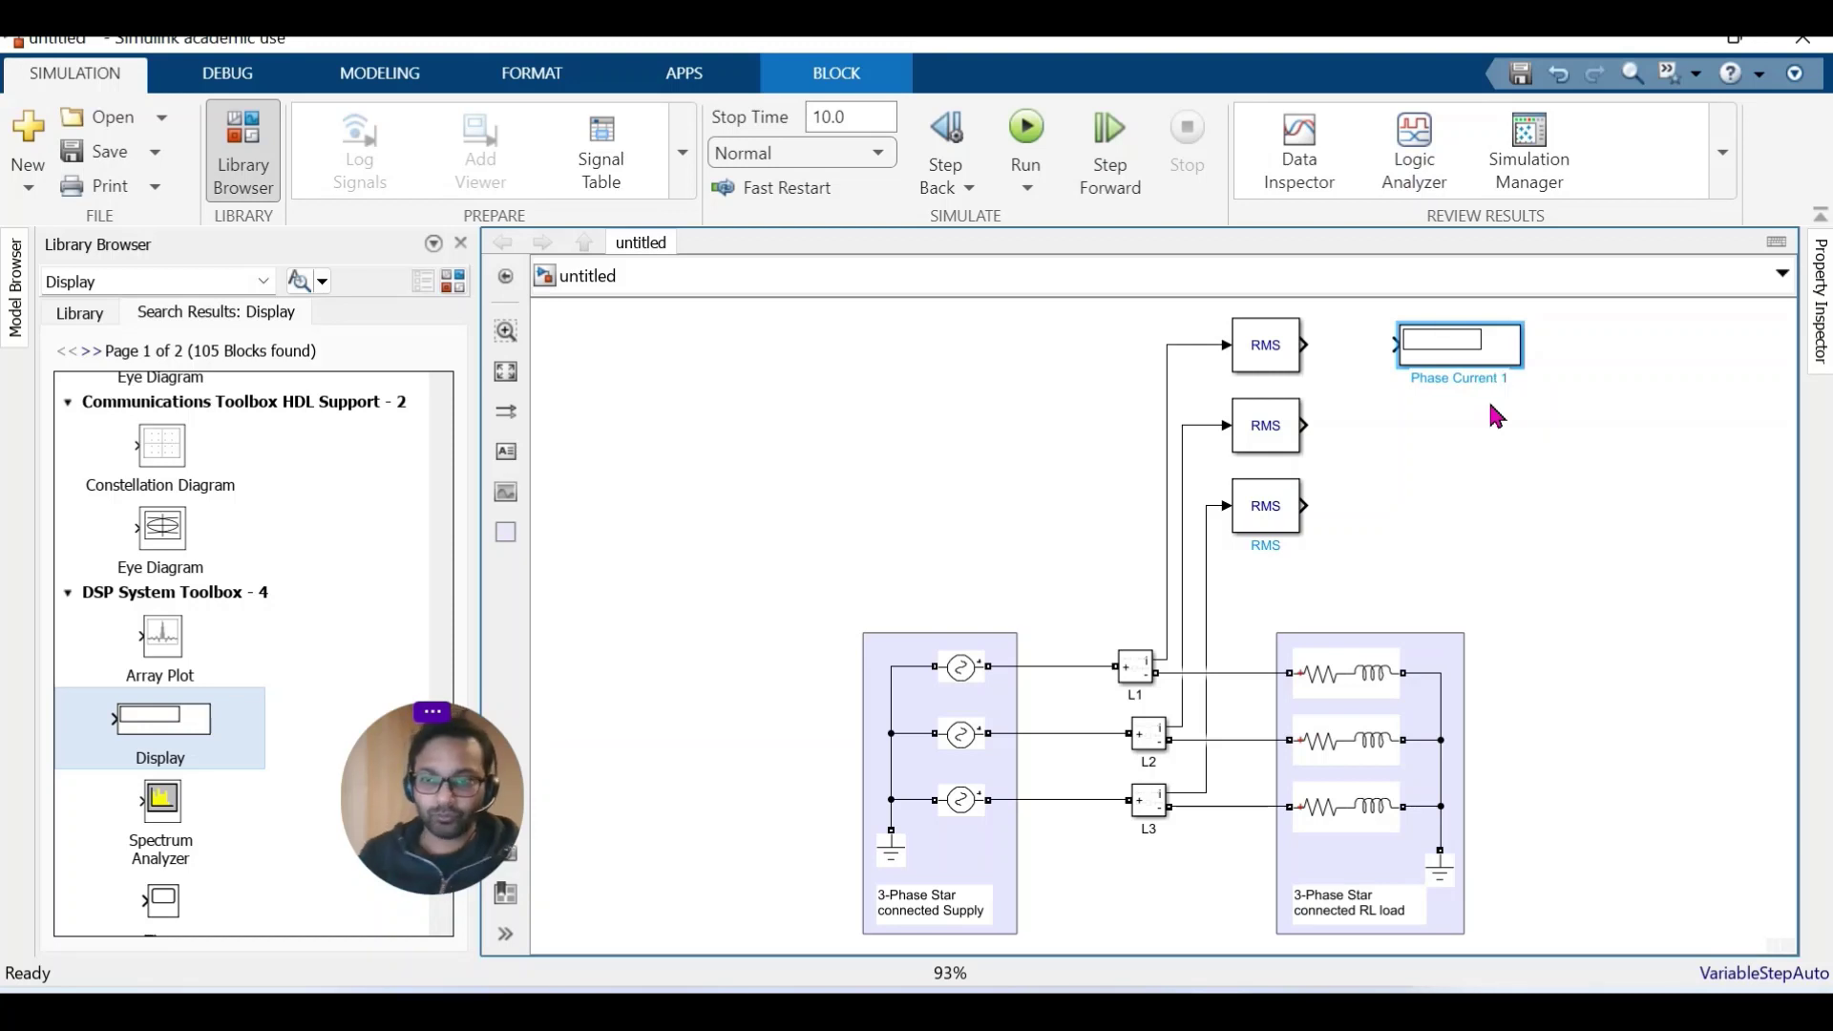
{"action": "left_click", "coordinate": [1547, 415]}
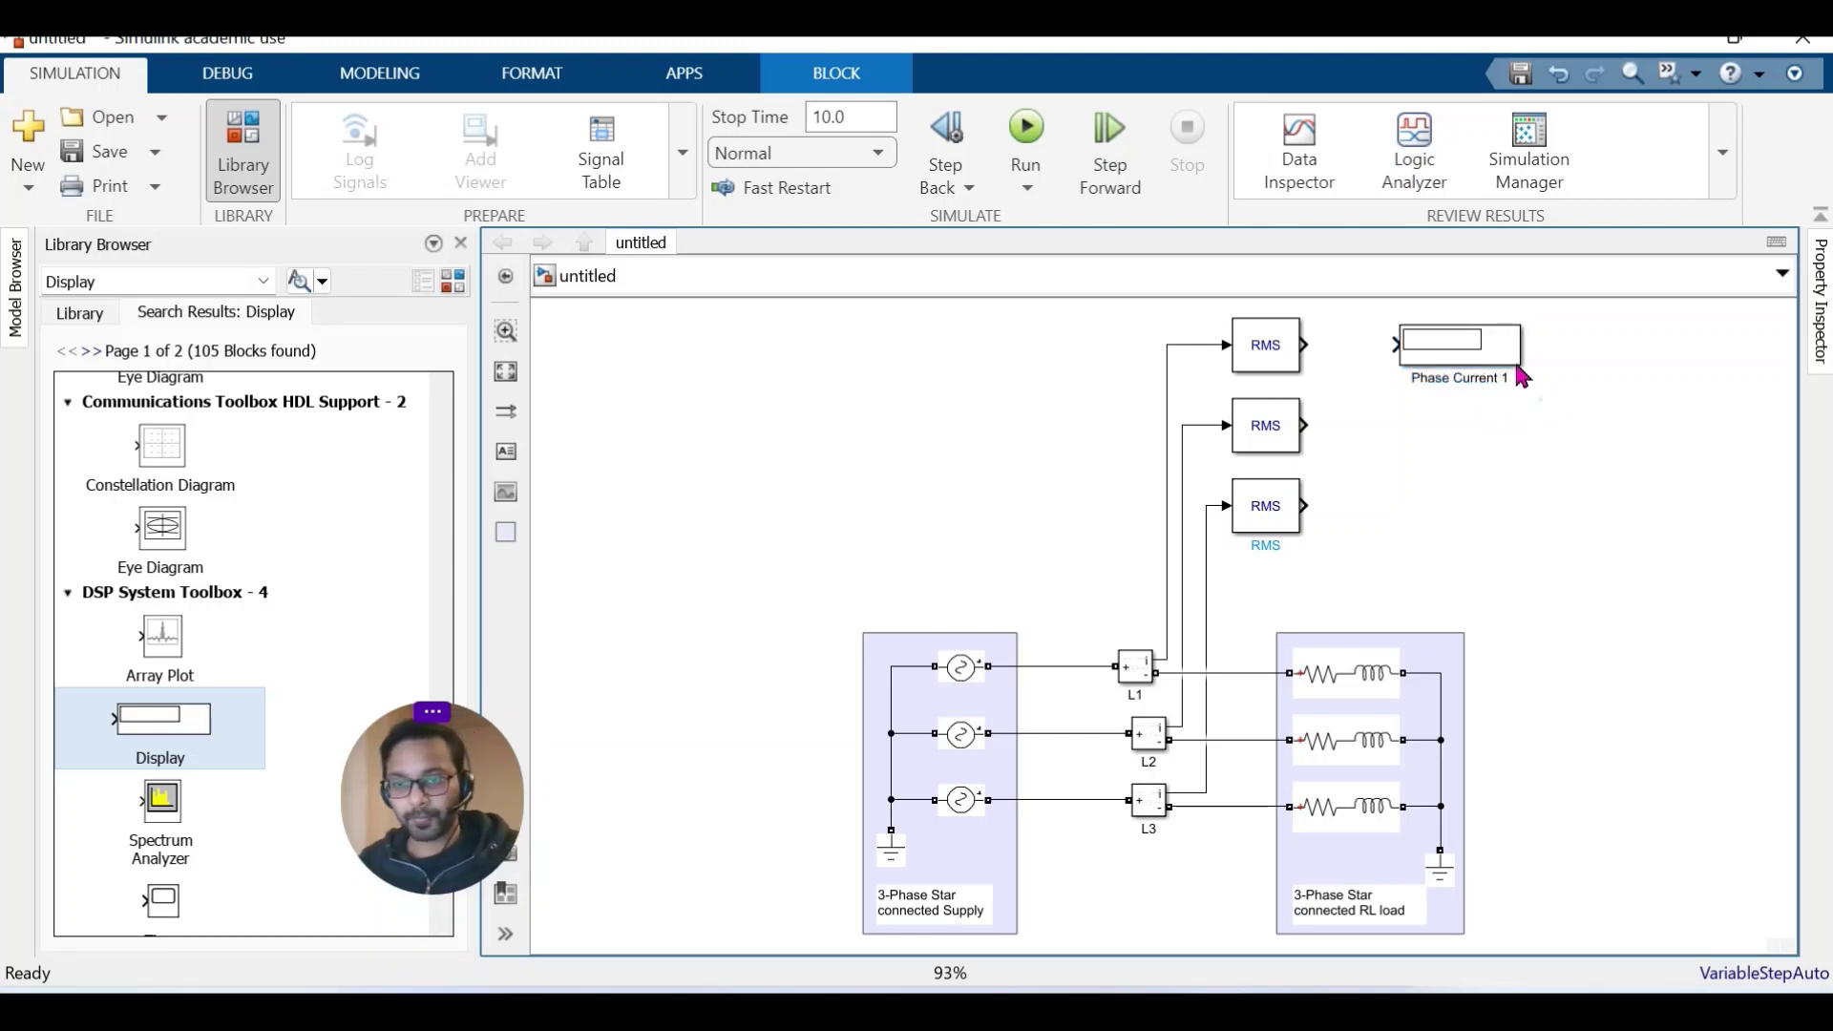
Paste two copies of the Phase Current 1 display and place them beside the middle and lowest RMS blocks.
{"action": "left_click", "coordinate": [1611, 424]}
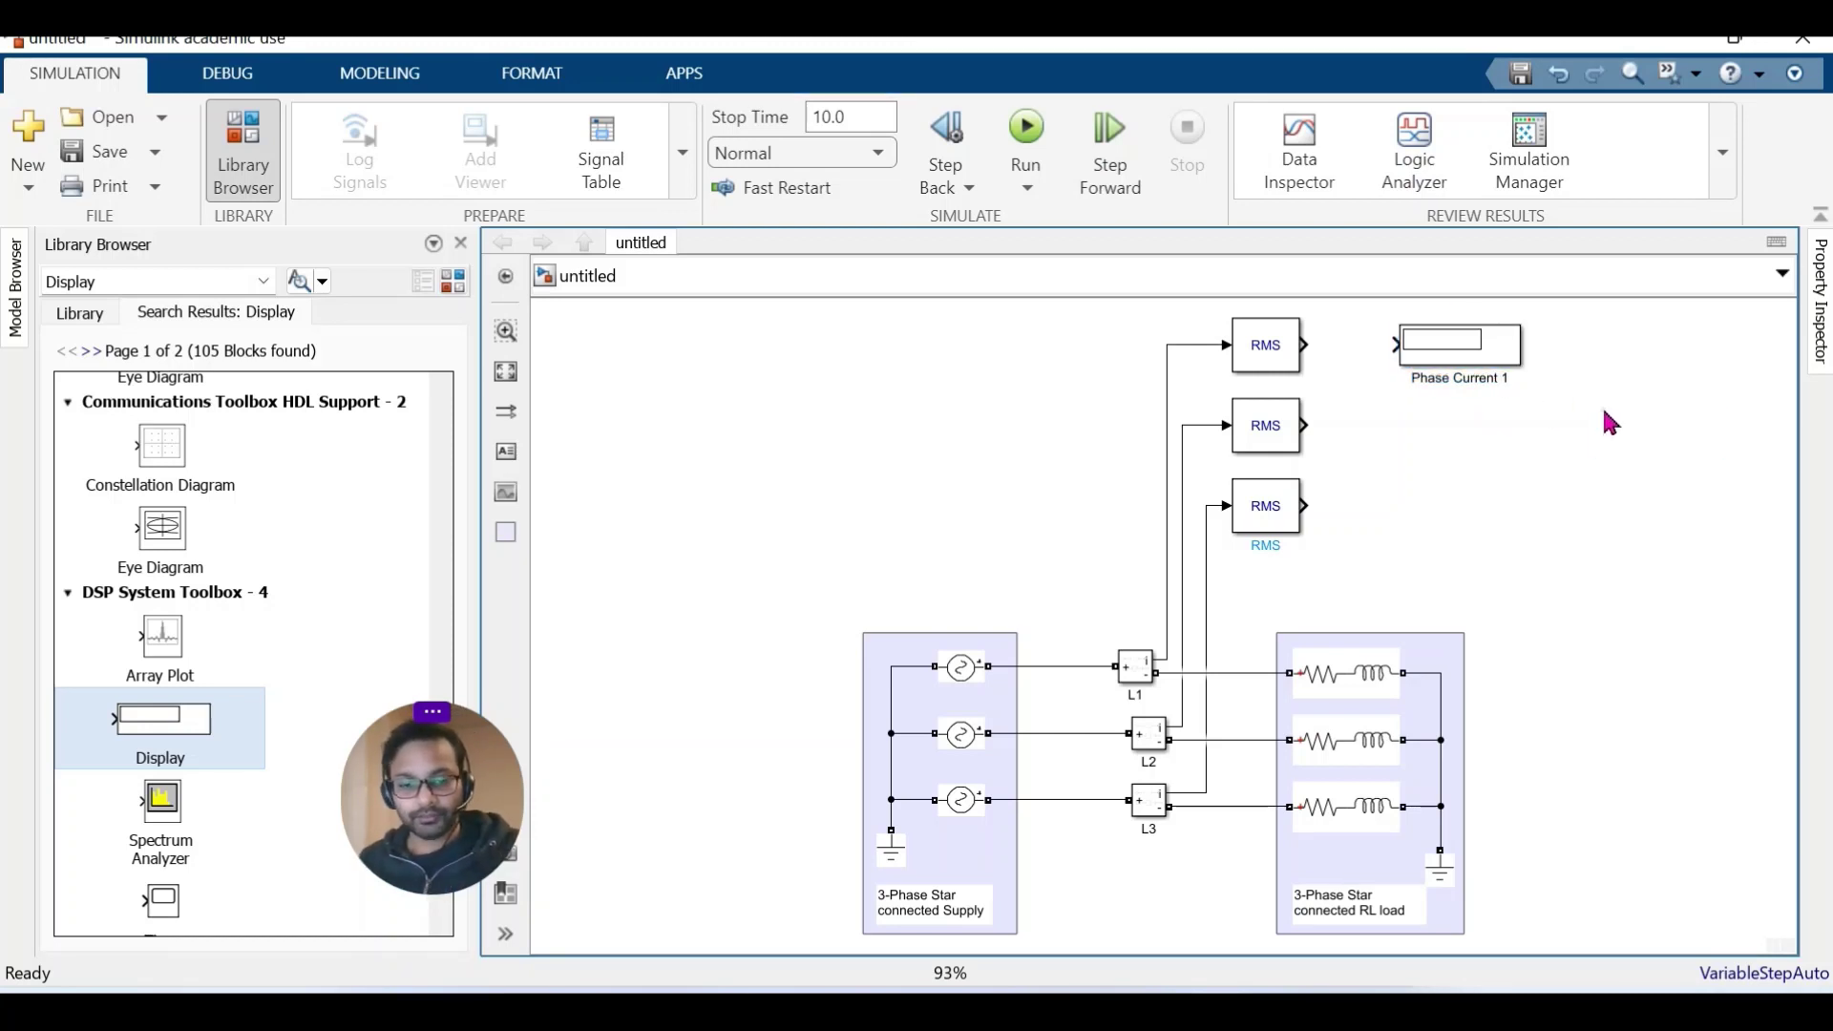
{"action": "key", "text": "ctrl+v"}
{"action": "left_click_drag", "start_coordinate": [1659, 444], "coordinate": [1485, 441]}
{"action": "left_click", "coordinate": [1614, 497]}
{"action": "key", "text": "ctrl+v"}
{"action": "left_click_drag", "start_coordinate": [1655, 526], "coordinate": [1452, 527]}
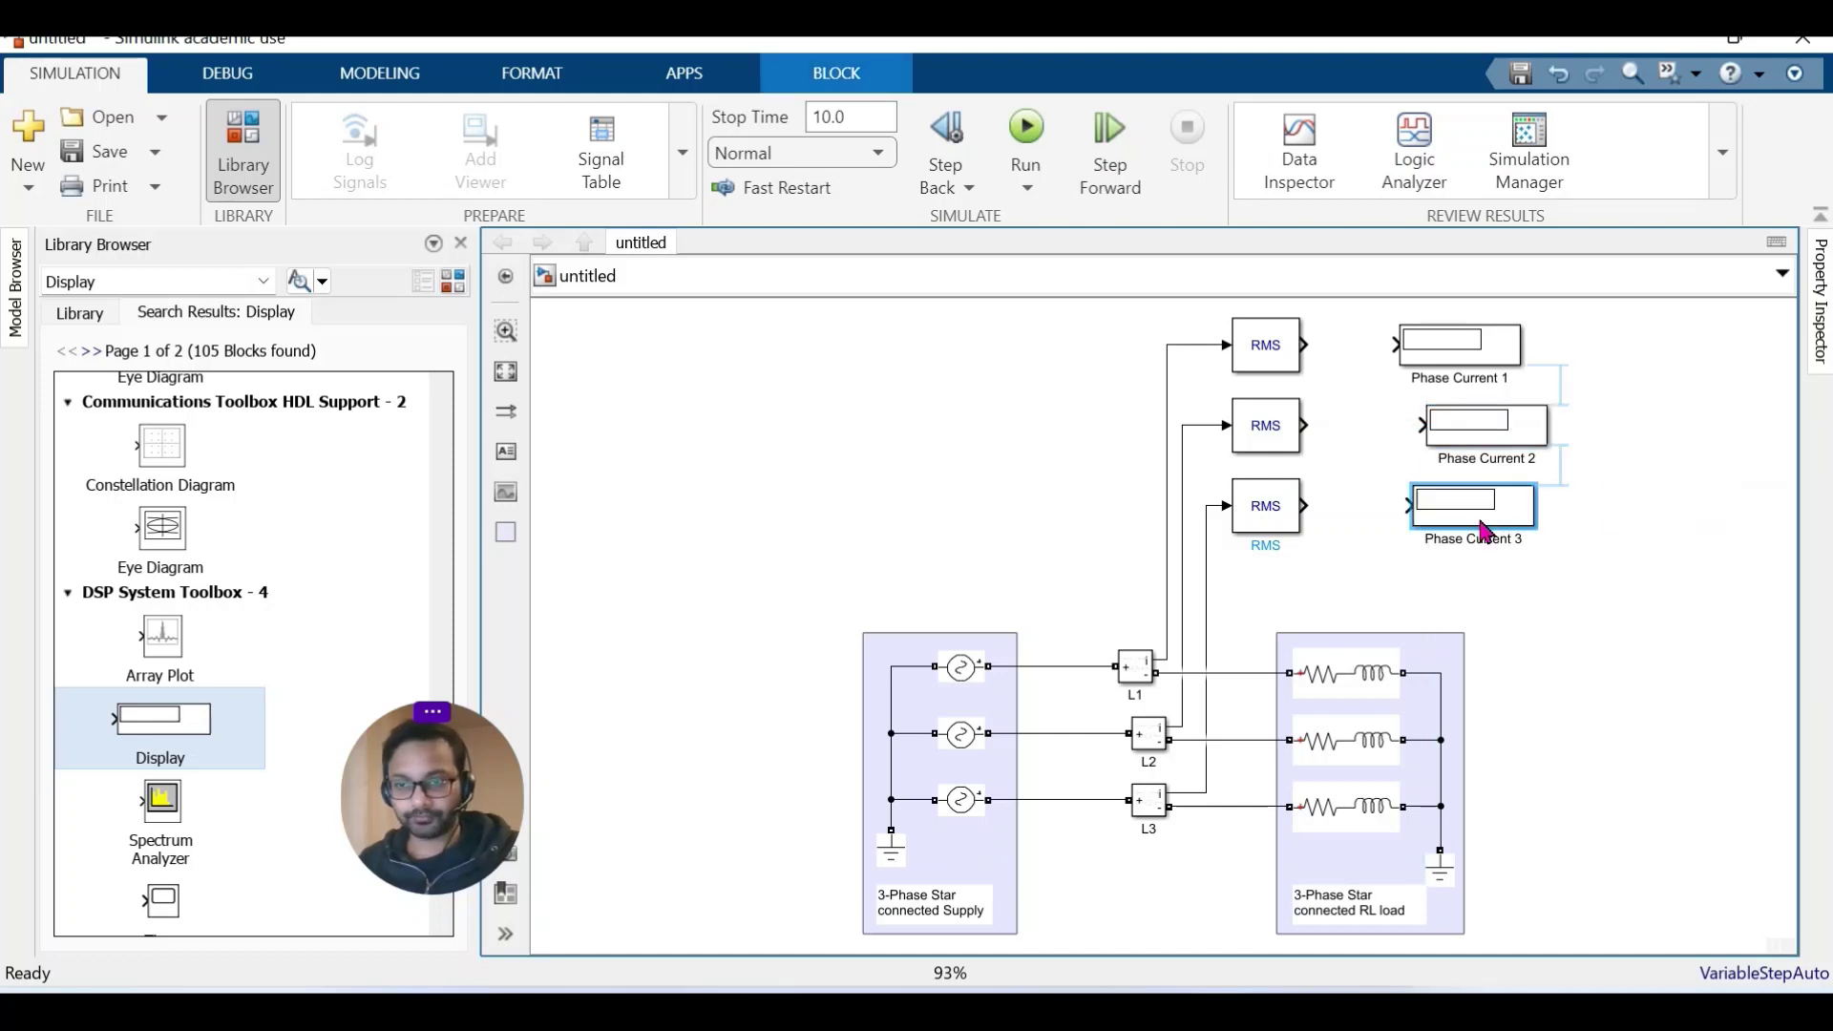
Connect the output of each RMS block to the display beside it.
{"action": "left_click_drag", "start_coordinate": [1304, 505], "coordinate": [1413, 505]}
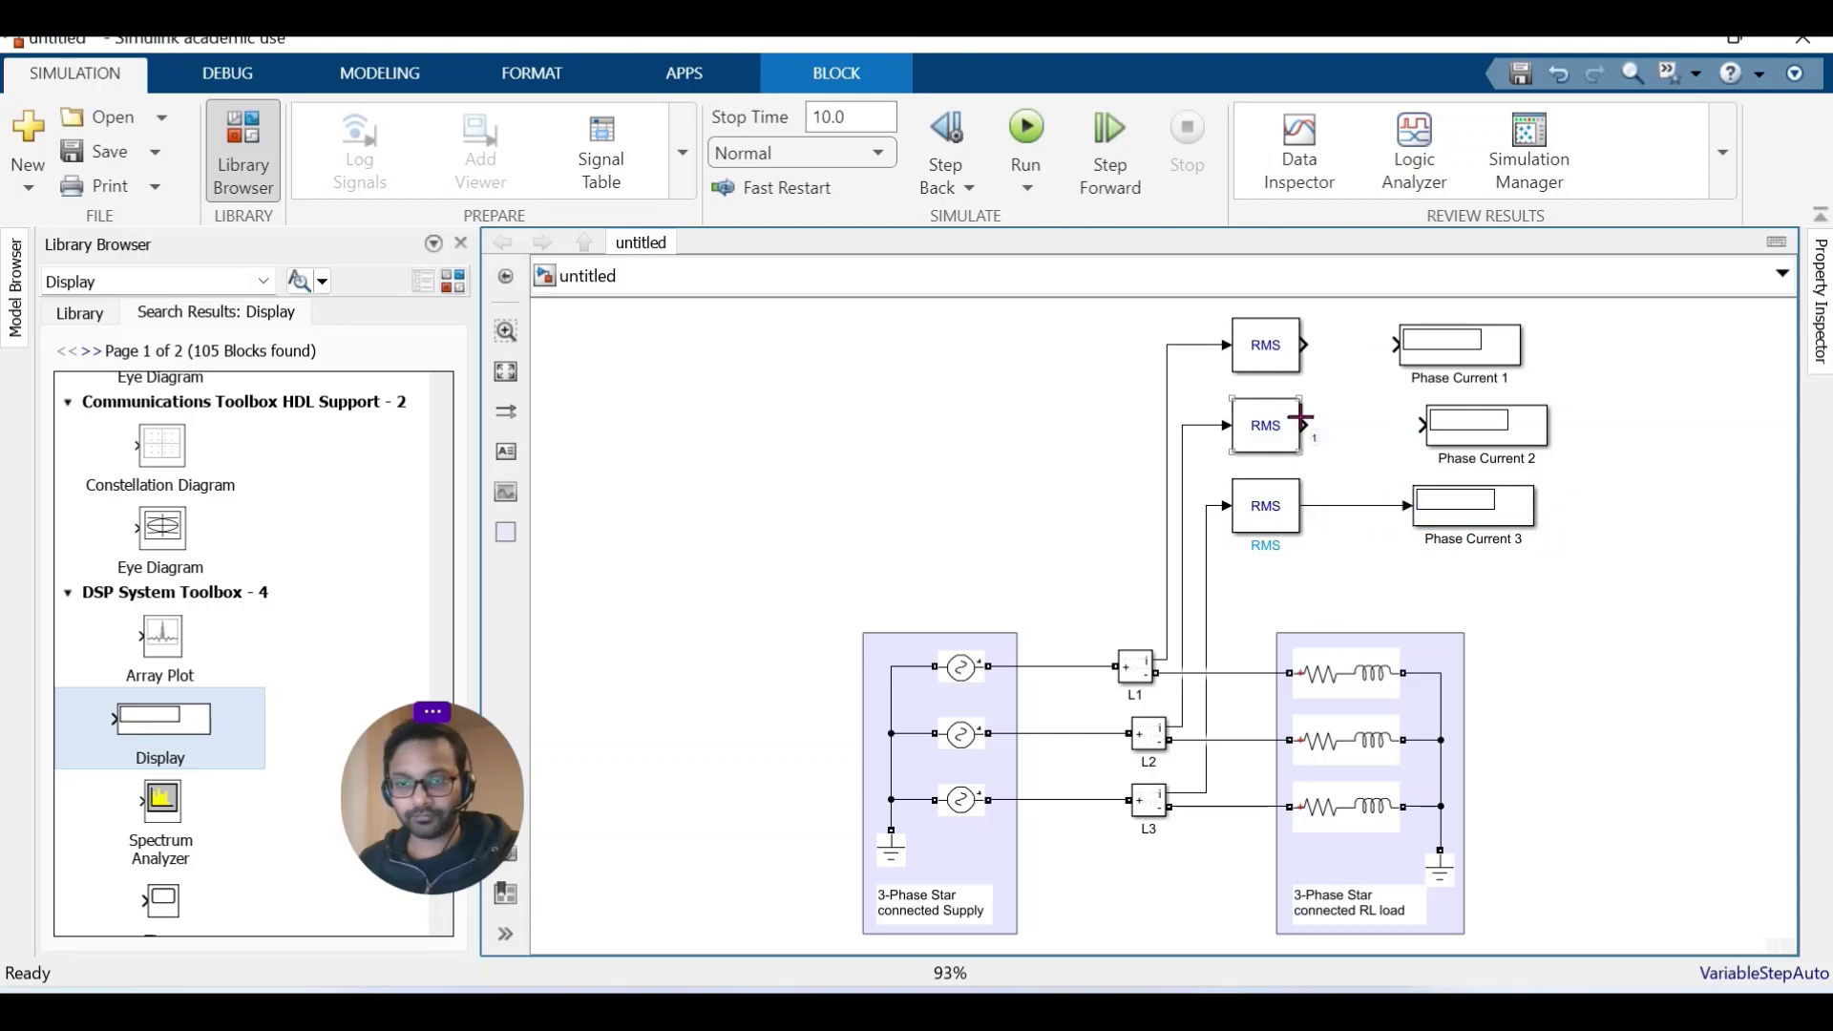
{"action": "left_click_drag", "start_coordinate": [1302, 423], "coordinate": [1422, 424]}
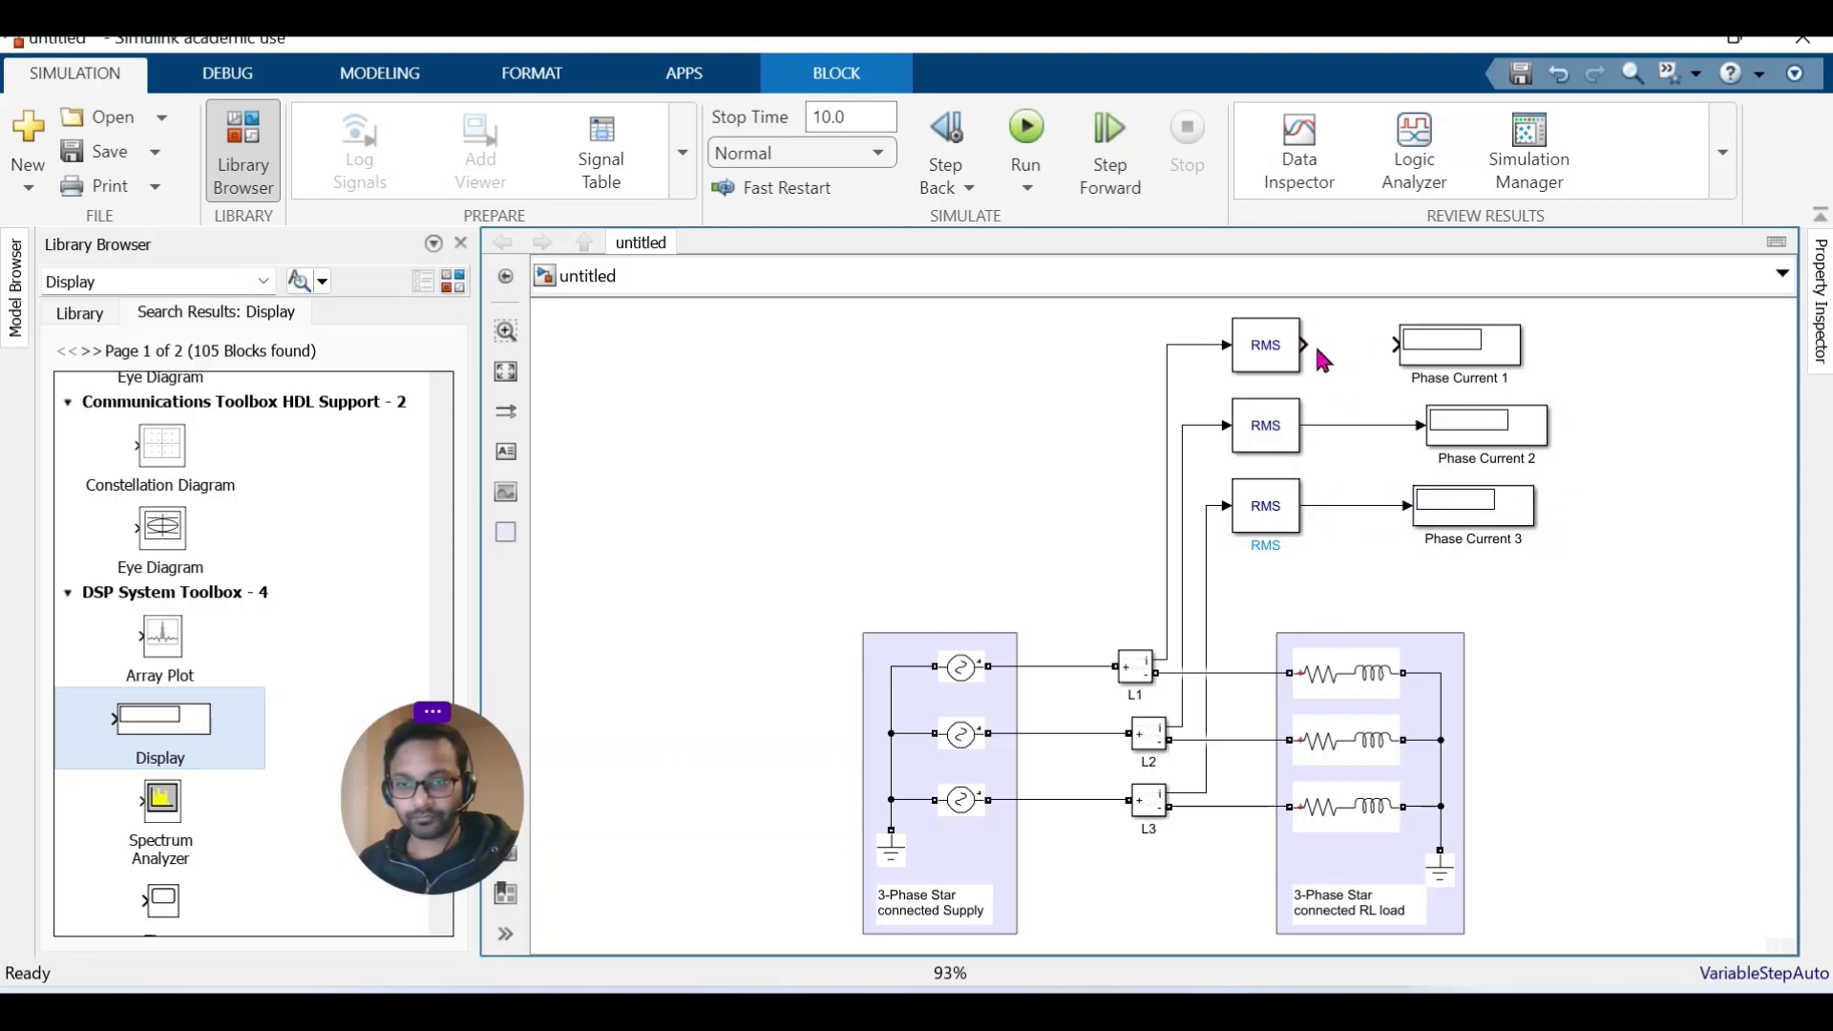
{"action": "left_click_drag", "start_coordinate": [1310, 346], "coordinate": [1401, 345]}
Nudge the three phase current displays left to align them in one column.
{"action": "left_click", "coordinate": [1479, 364]}
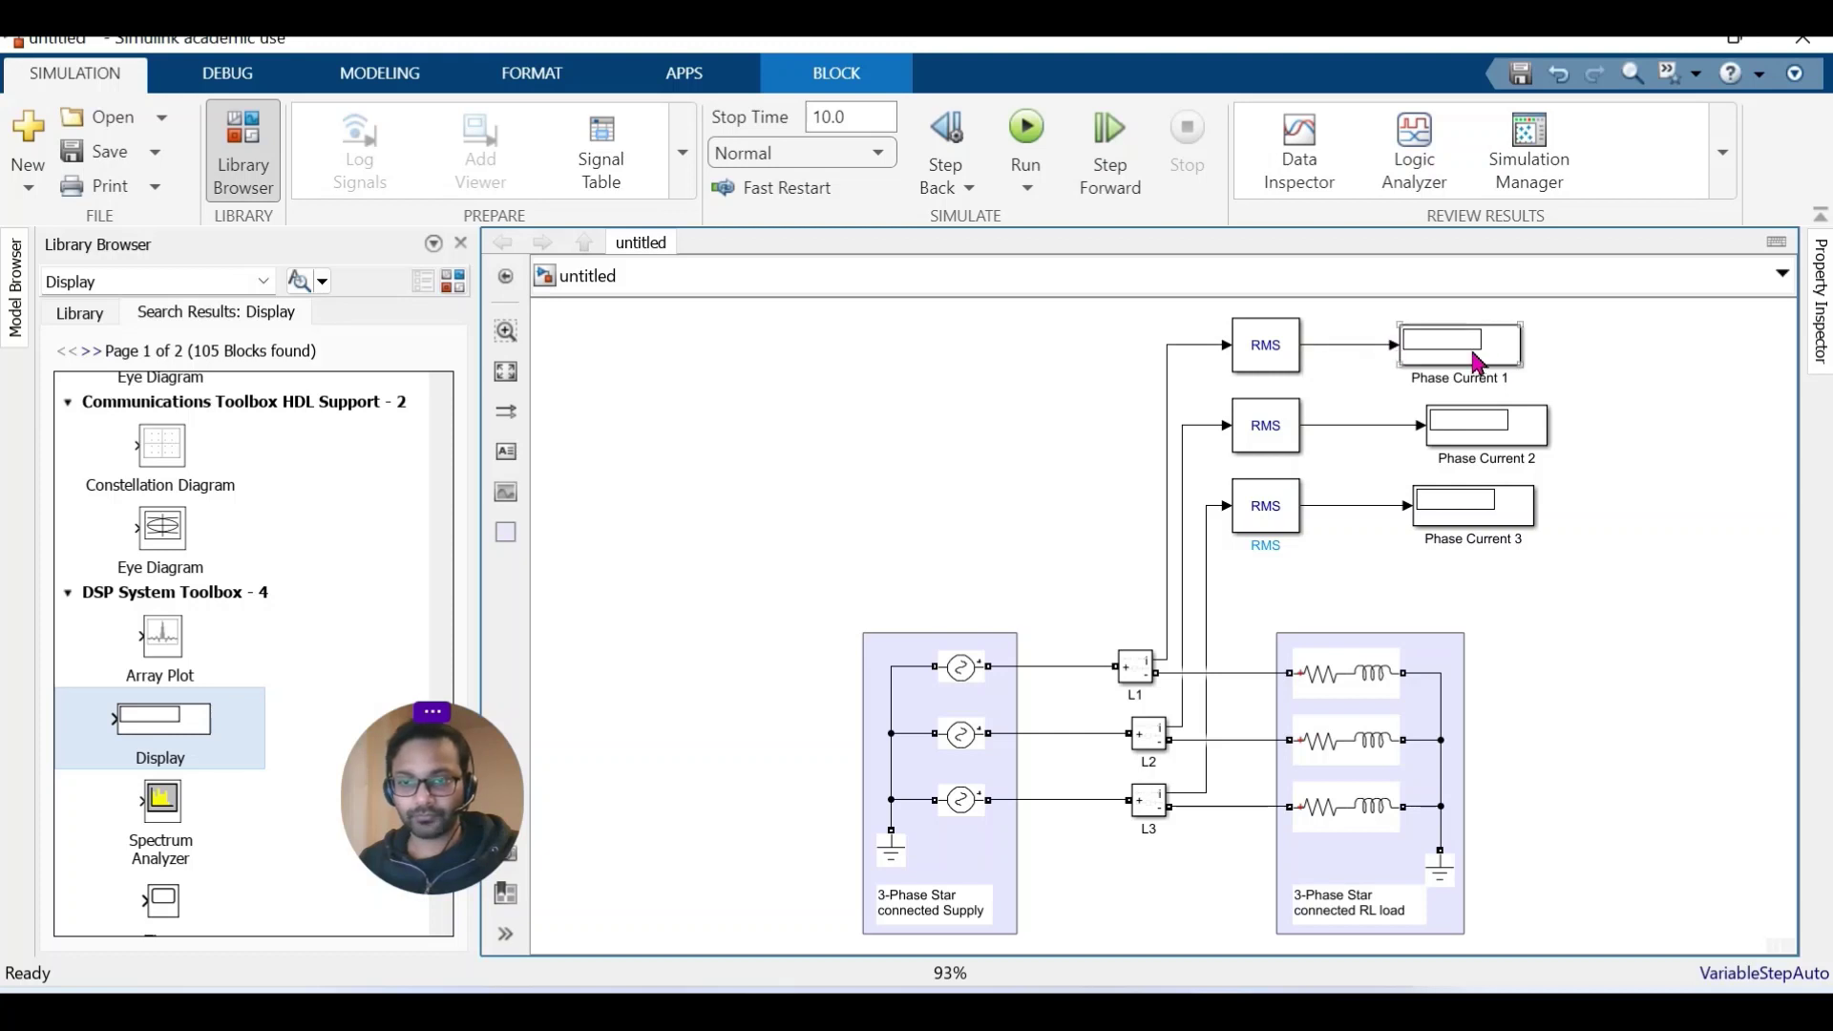
{"action": "left_click", "coordinate": [1473, 350]}
{"action": "key", "text": "Left"}
{"action": "key", "text": "Left"}
{"action": "left_click", "coordinate": [1497, 431]}
{"action": "key", "text": "Left"}
{"action": "key", "text": "Left"}
{"action": "key", "text": "Left"}
{"action": "key", "text": "Left"}
{"action": "left_click", "coordinate": [1460, 516]}
{"action": "key", "text": "Left"}
{"action": "key", "text": "Left"}
{"action": "key", "text": "Left"}
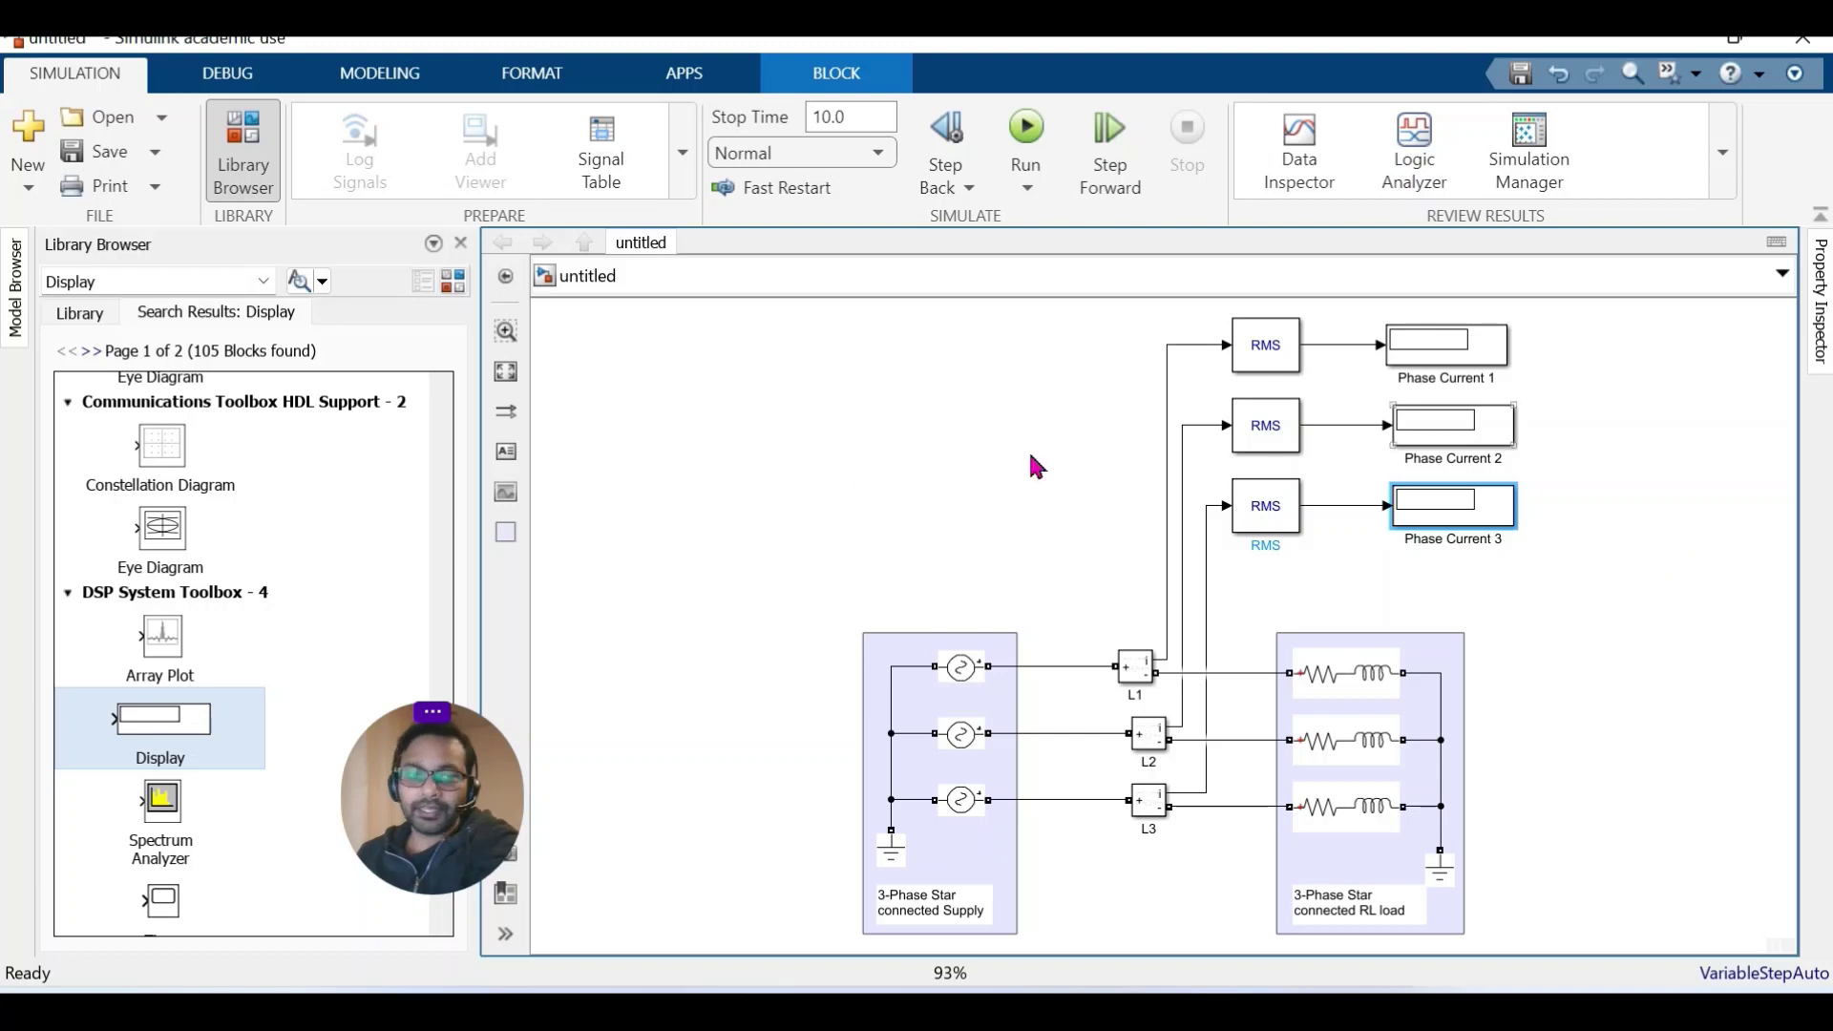
Add a Scope block from the Simulink library and place it above the Phase Current 1 display.
{"action": "double_click", "coordinate": [158, 280]}
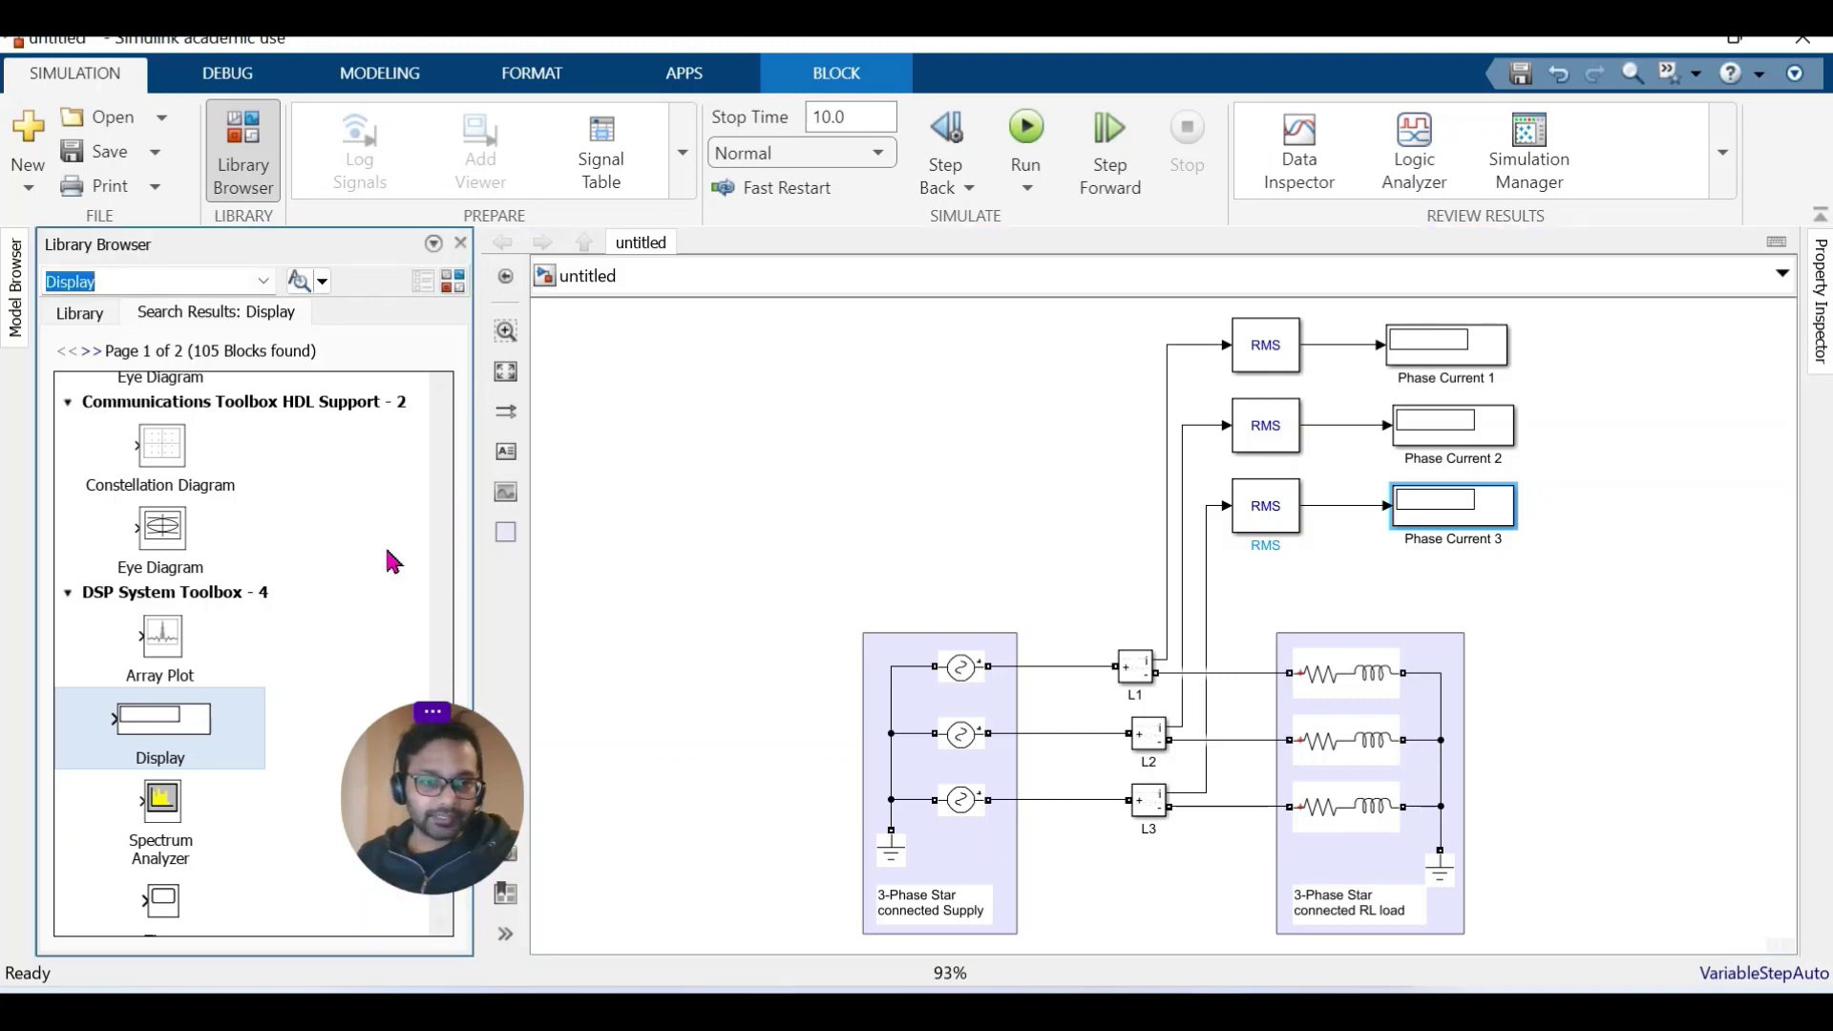
{"action": "scroll", "coordinate": [303, 578], "scroll_direction": "up", "scroll_amount": 10}
{"action": "scroll", "coordinate": [302, 569], "scroll_direction": "down", "scroll_amount": 15}
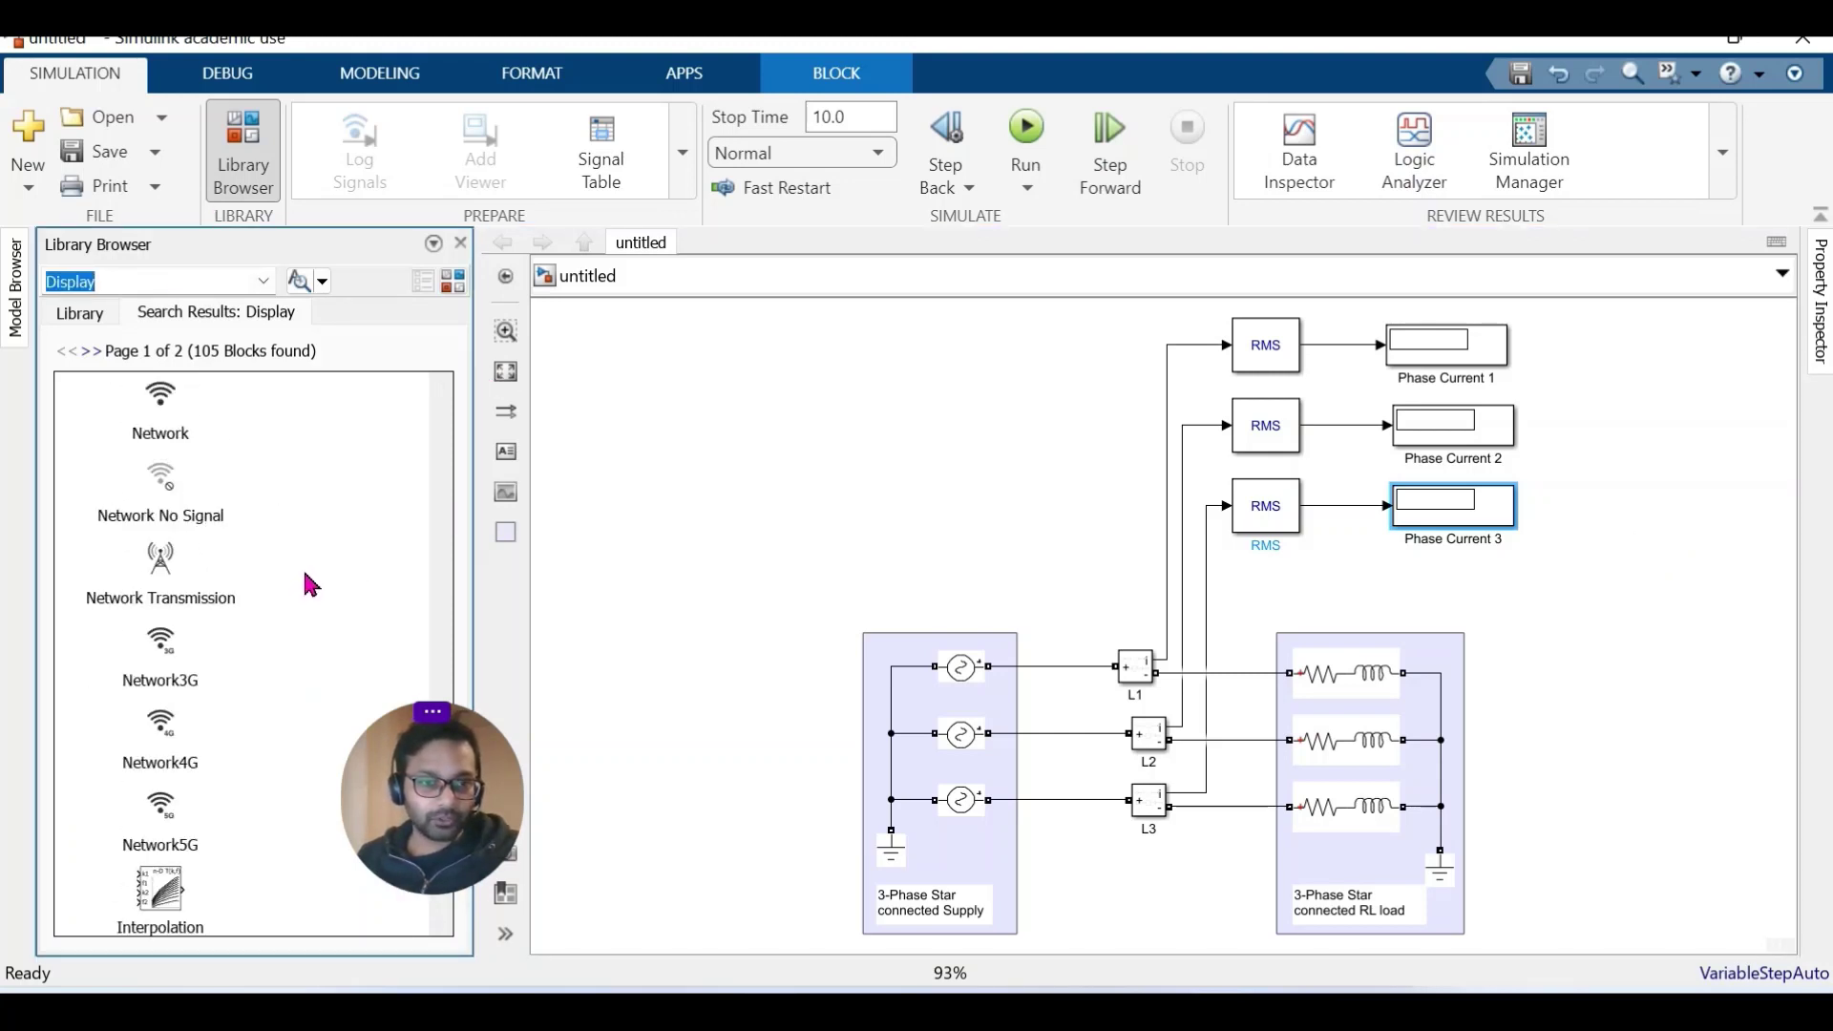
{"action": "scroll", "coordinate": [380, 621], "scroll_direction": "up", "scroll_amount": 5}
{"action": "left_click_drag", "start_coordinate": [440, 668], "coordinate": [442, 409]}
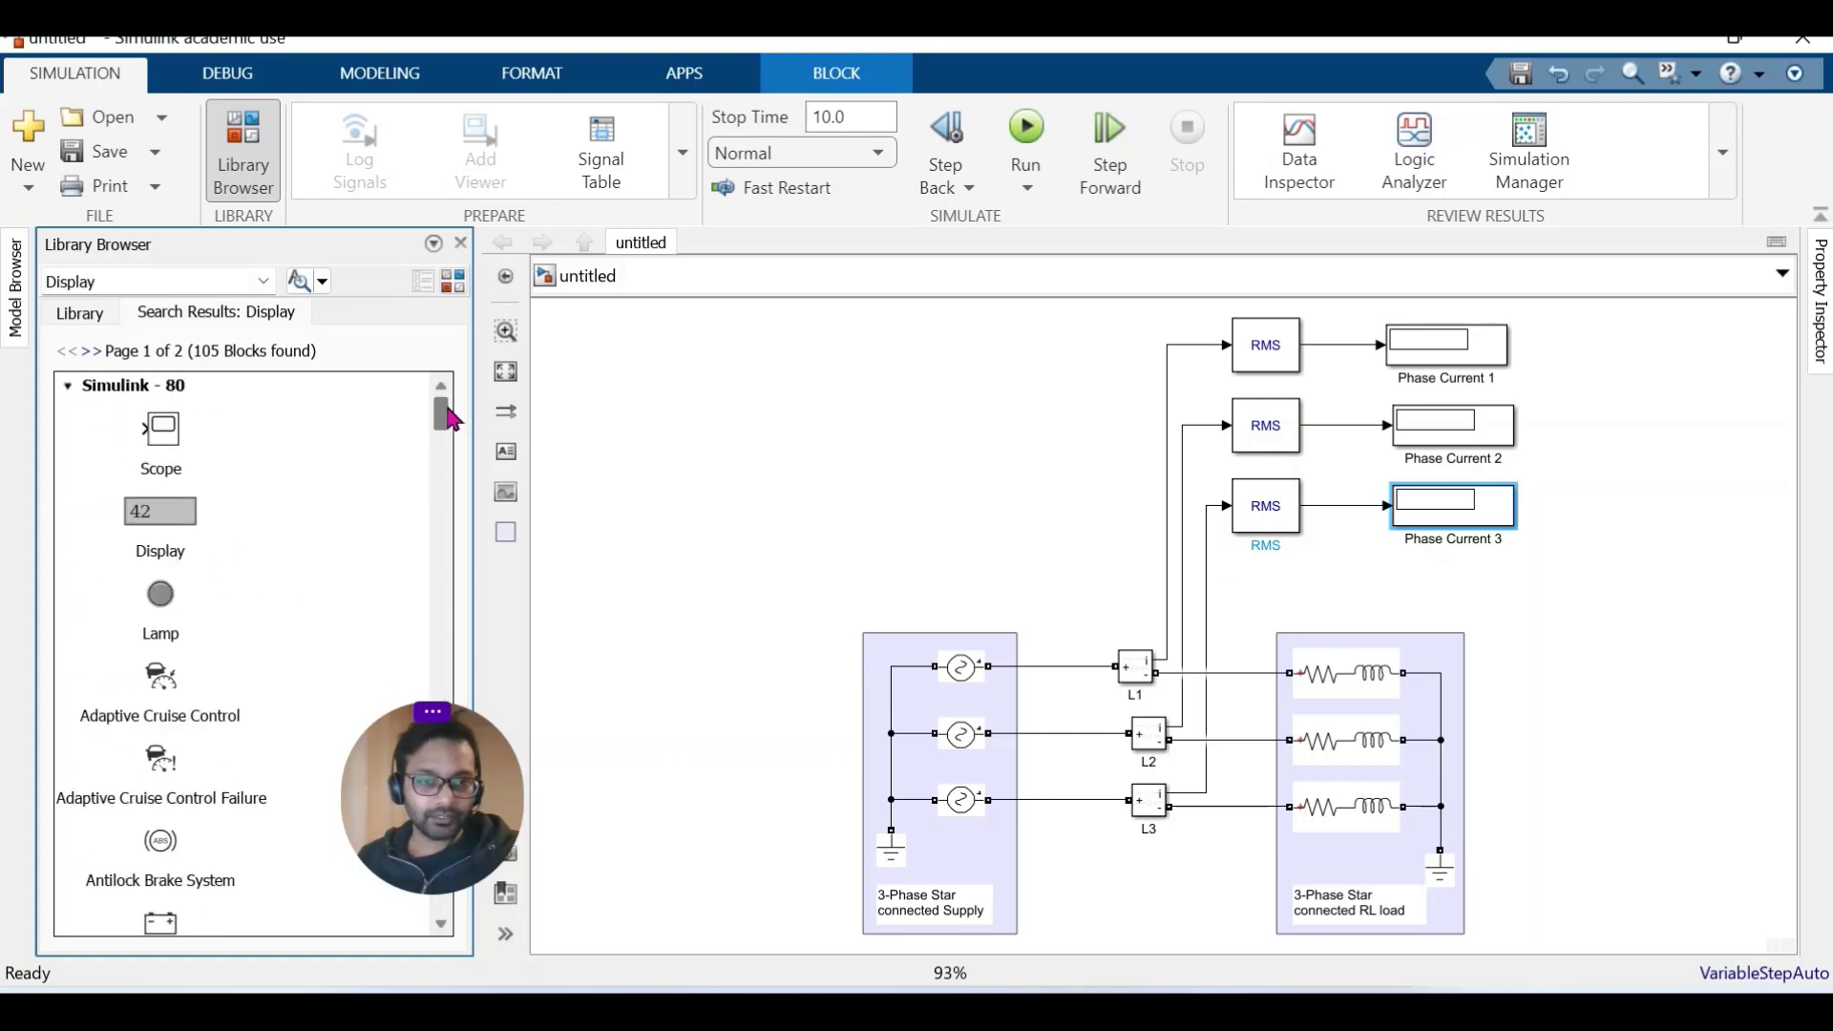
{"action": "left_click", "coordinate": [172, 415]}
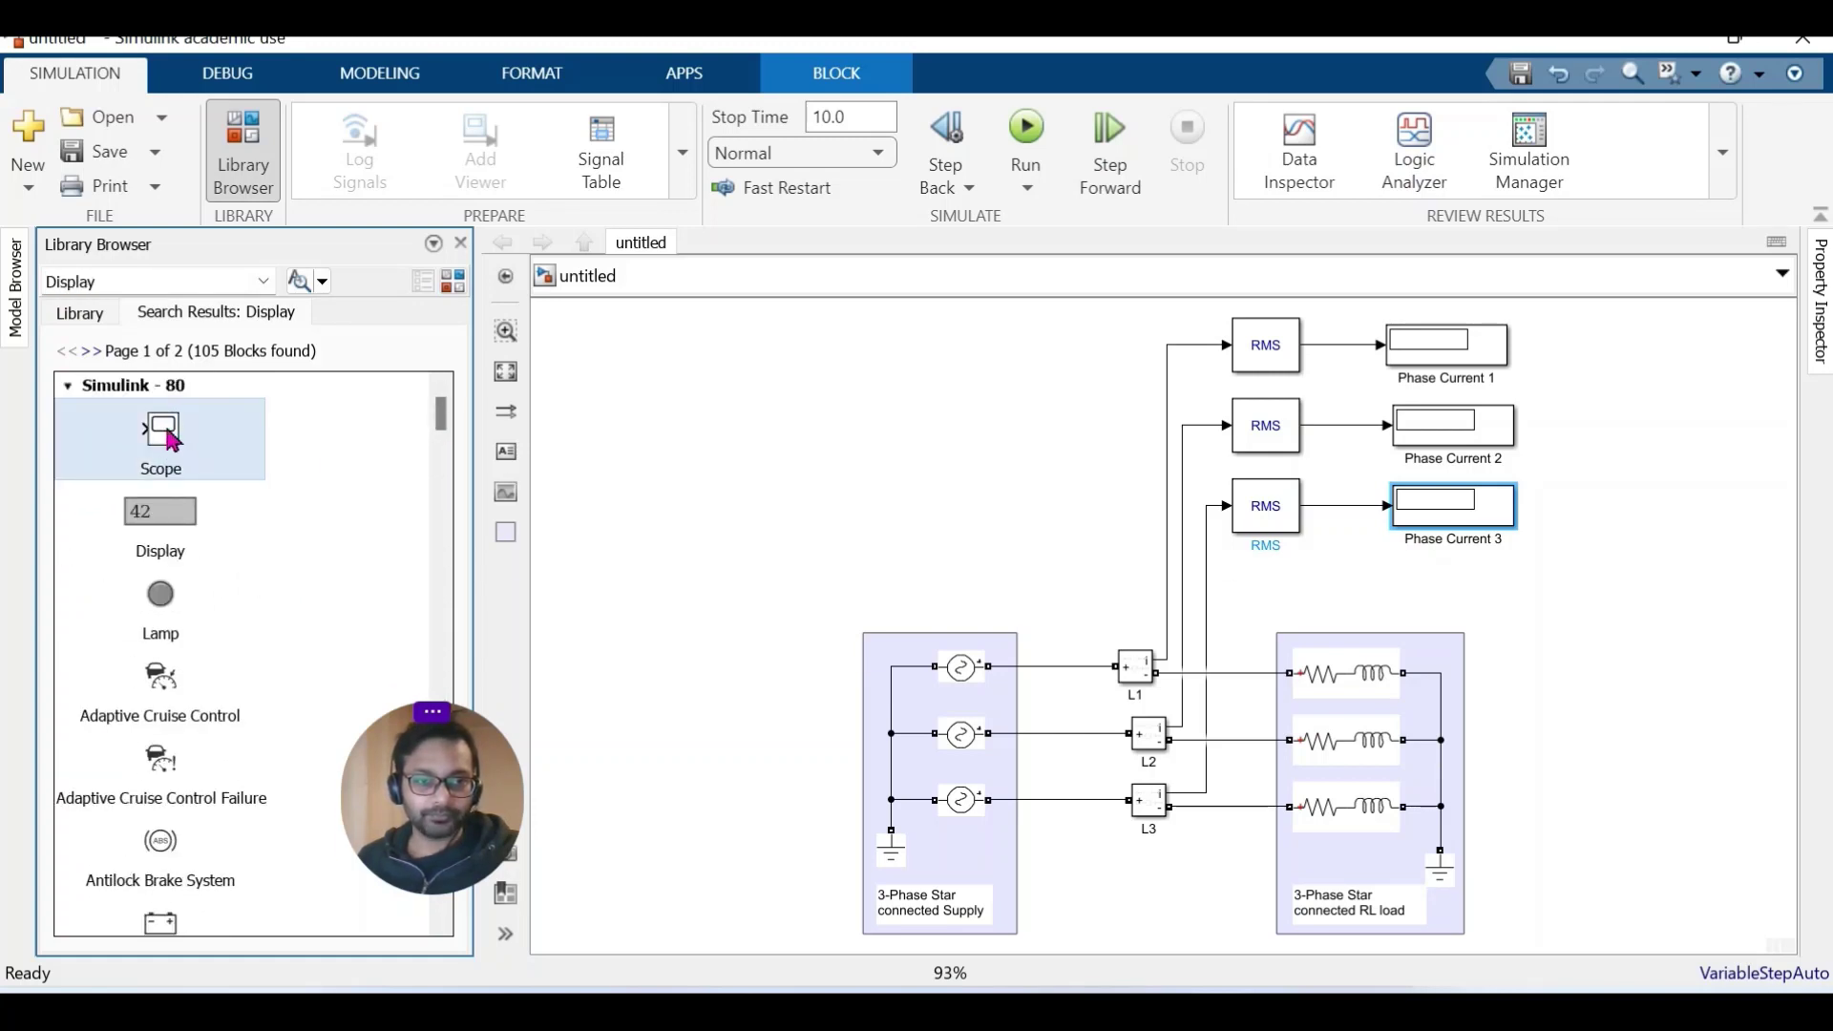
{"action": "left_click_drag", "start_coordinate": [309, 432], "coordinate": [1608, 345]}
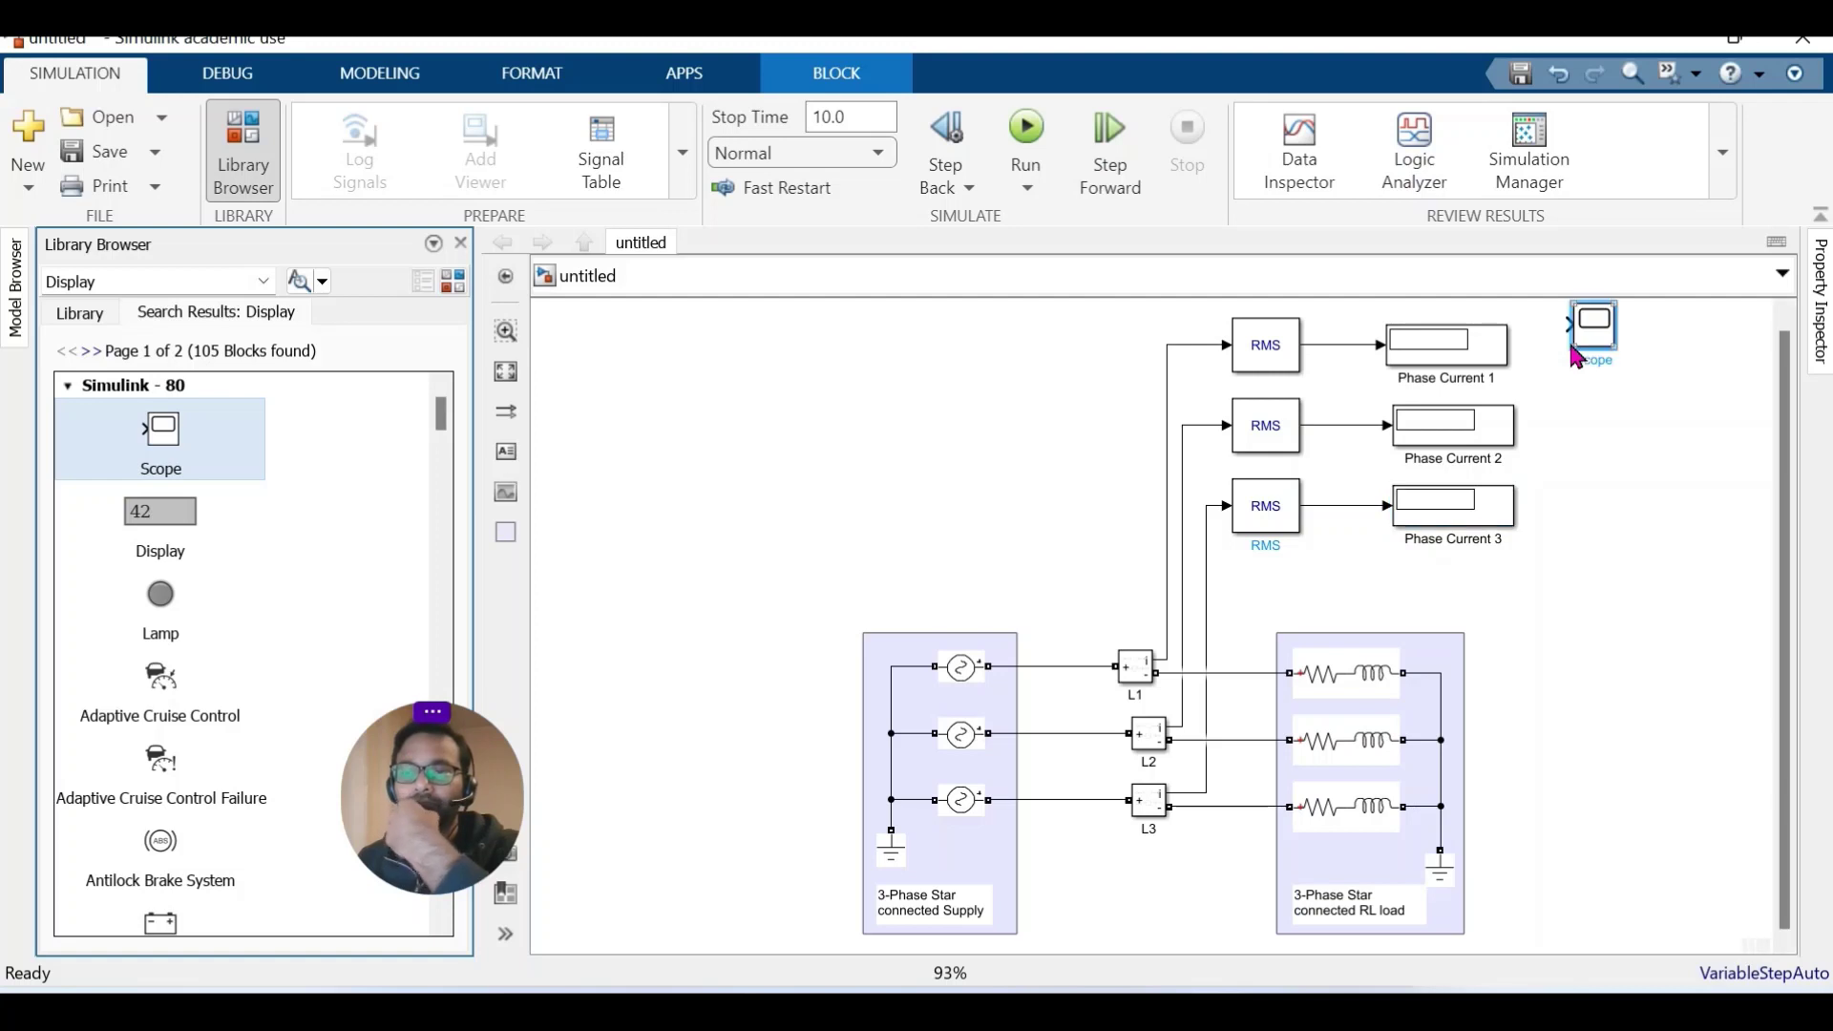
{"action": "left_click_drag", "start_coordinate": [1606, 346], "coordinate": [1463, 498]}
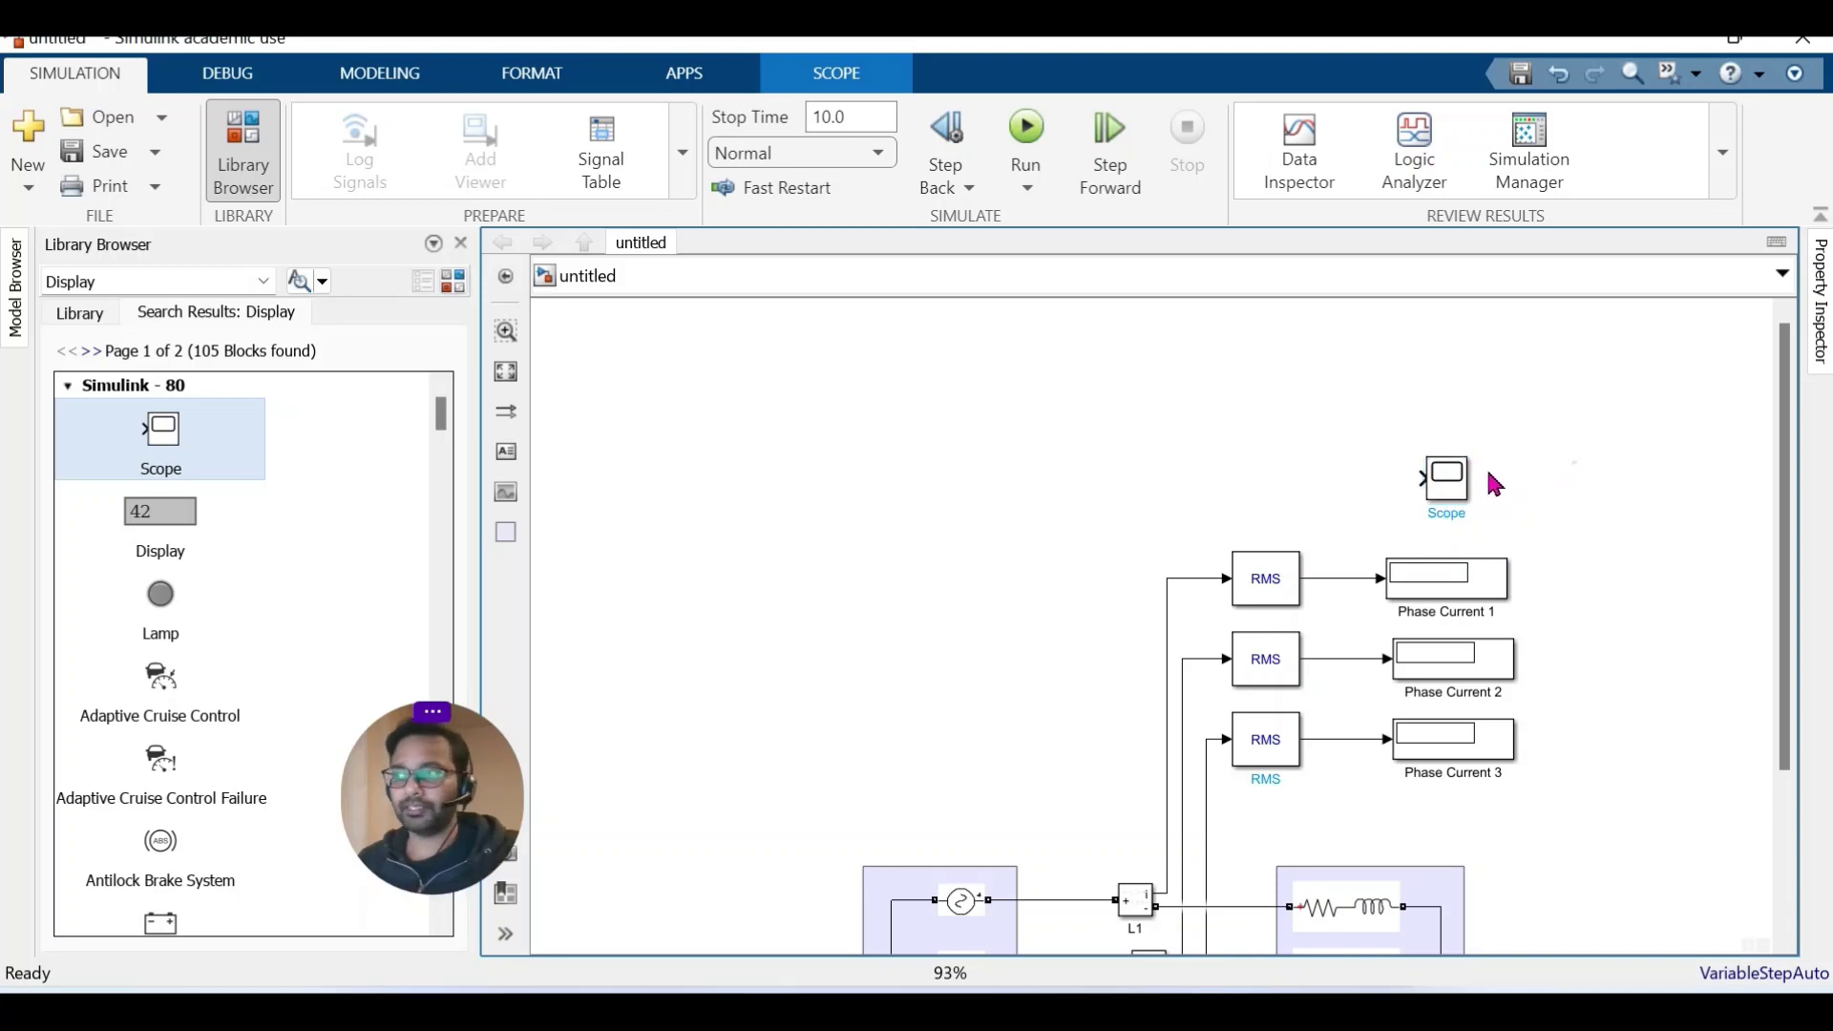
Set the Scope's number of input ports to 3 and return to the model.
{"action": "left_click", "coordinate": [1455, 488]}
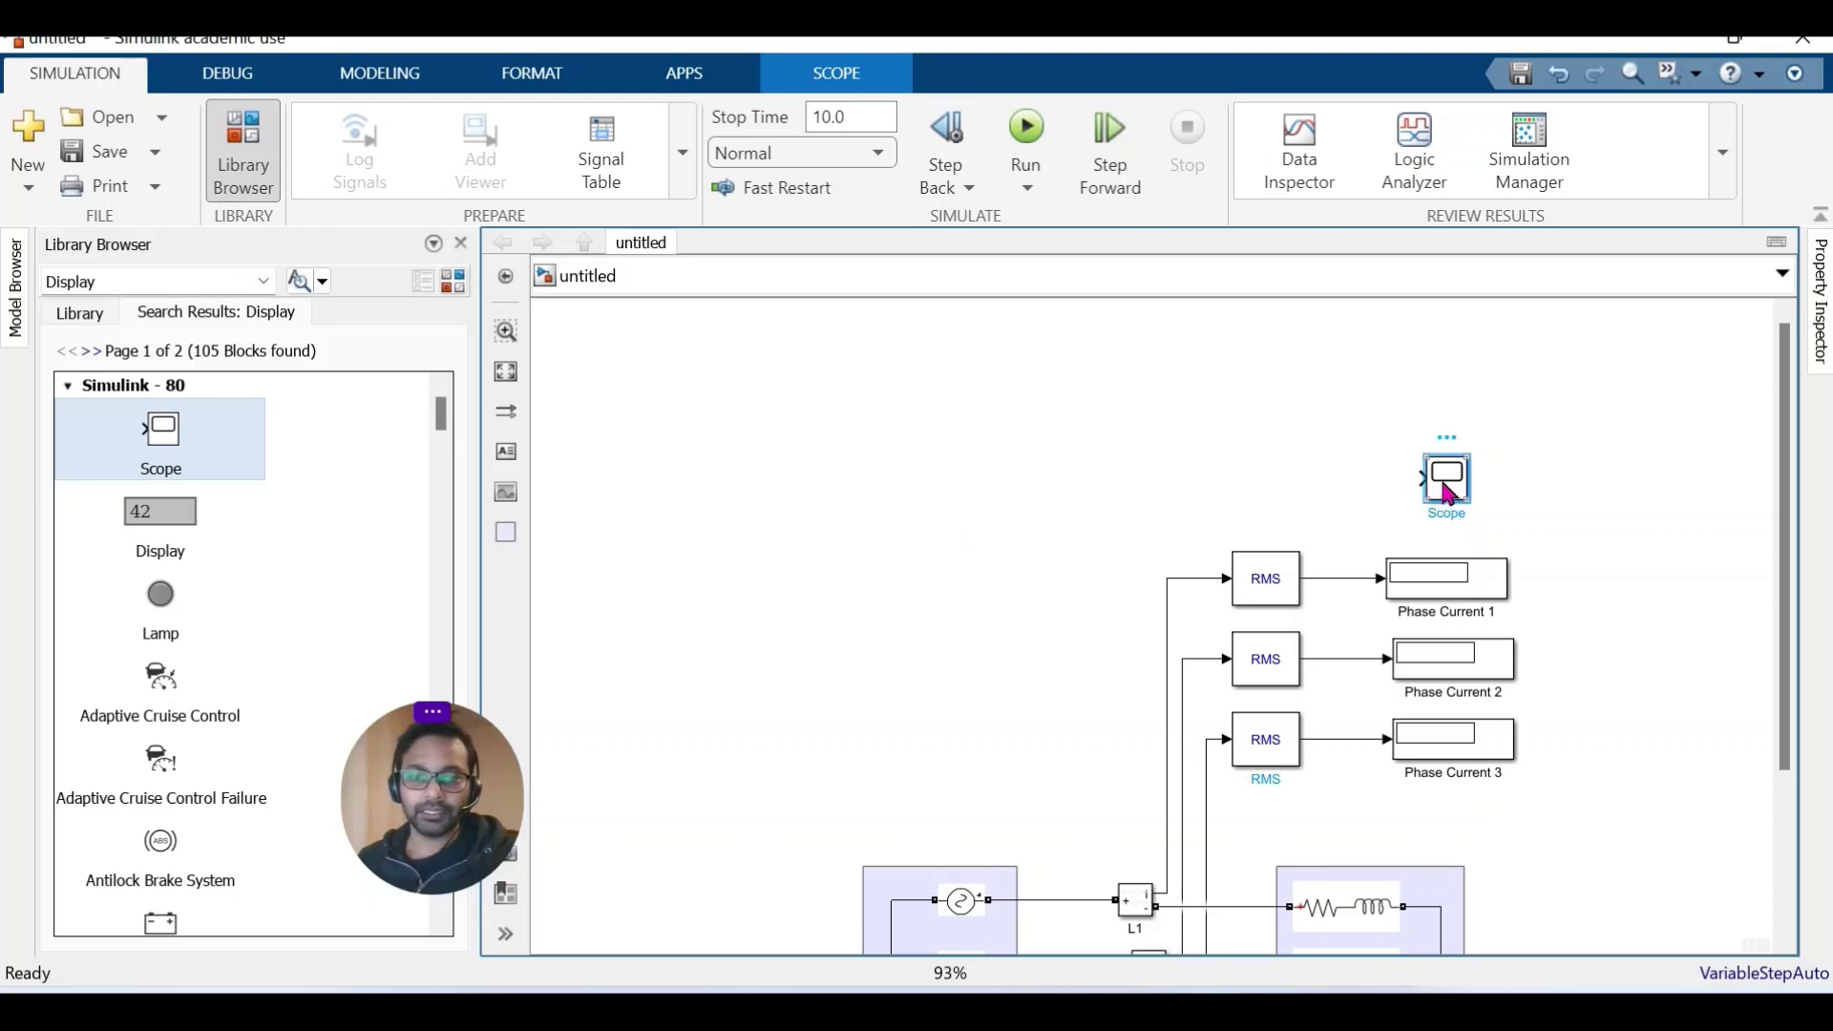
{"action": "double_click", "coordinate": [1448, 482]}
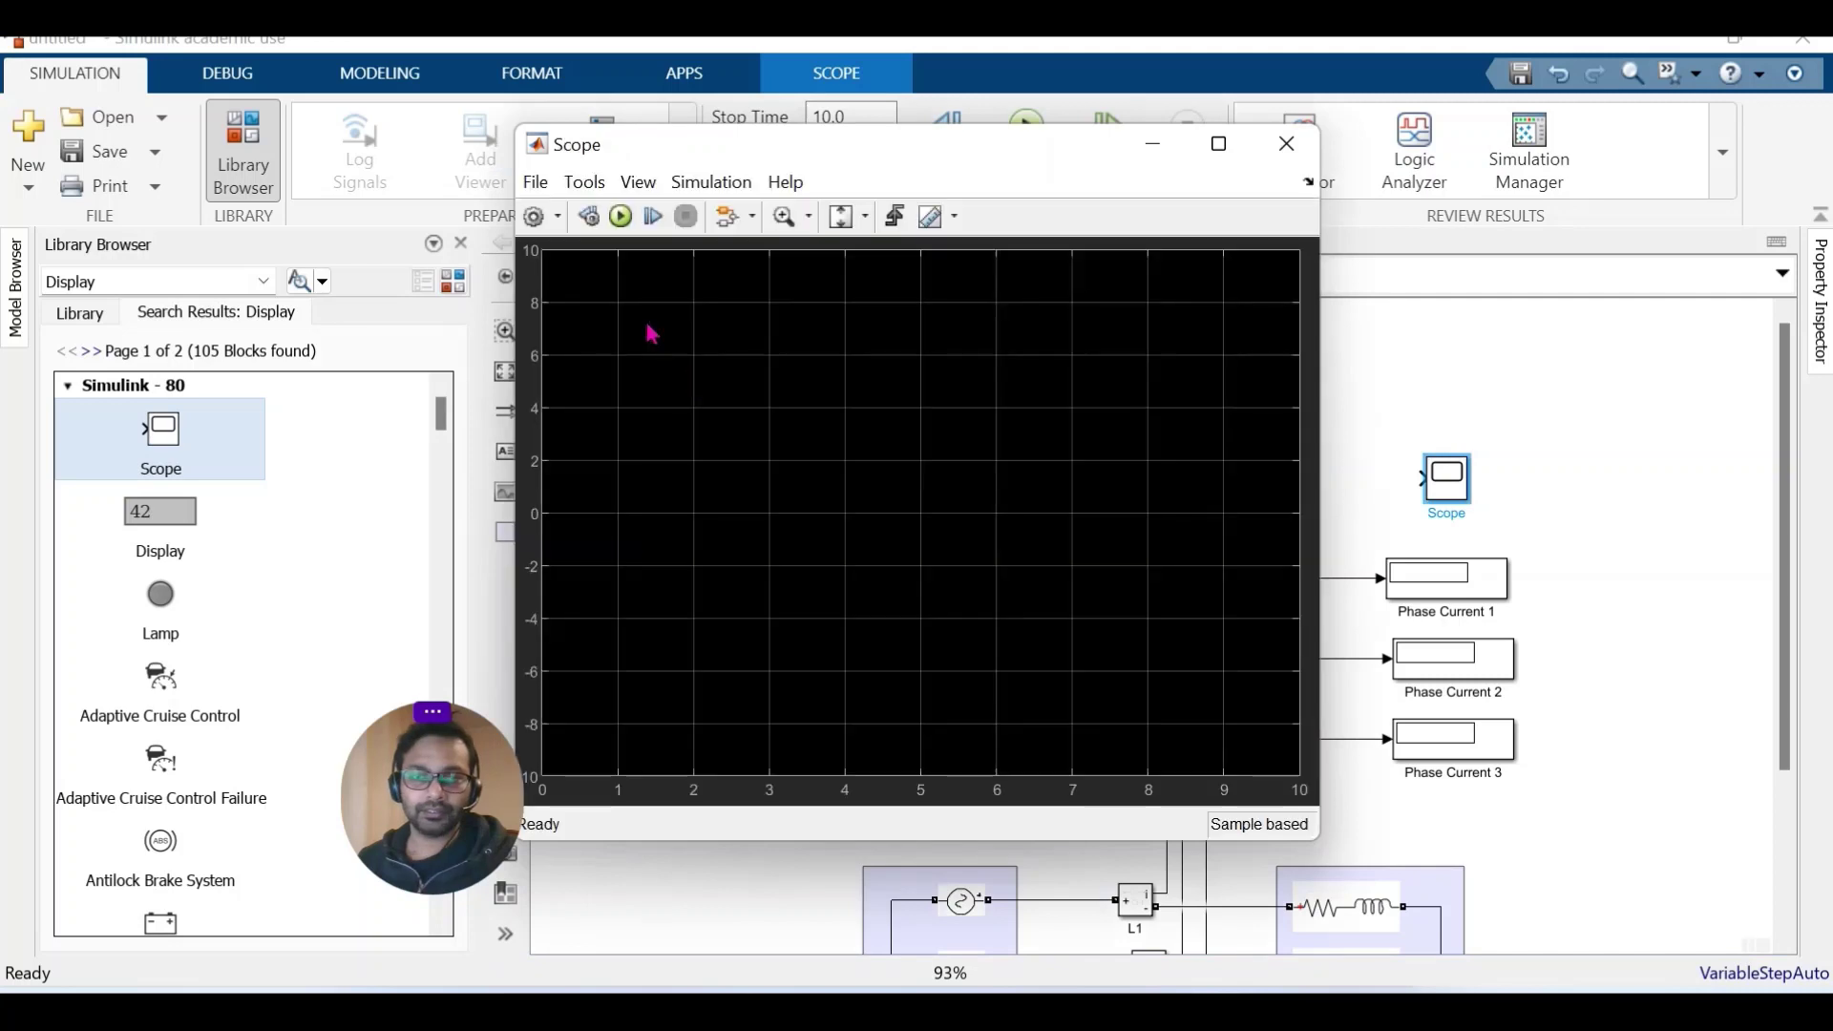
{"action": "left_click", "coordinate": [535, 217]}
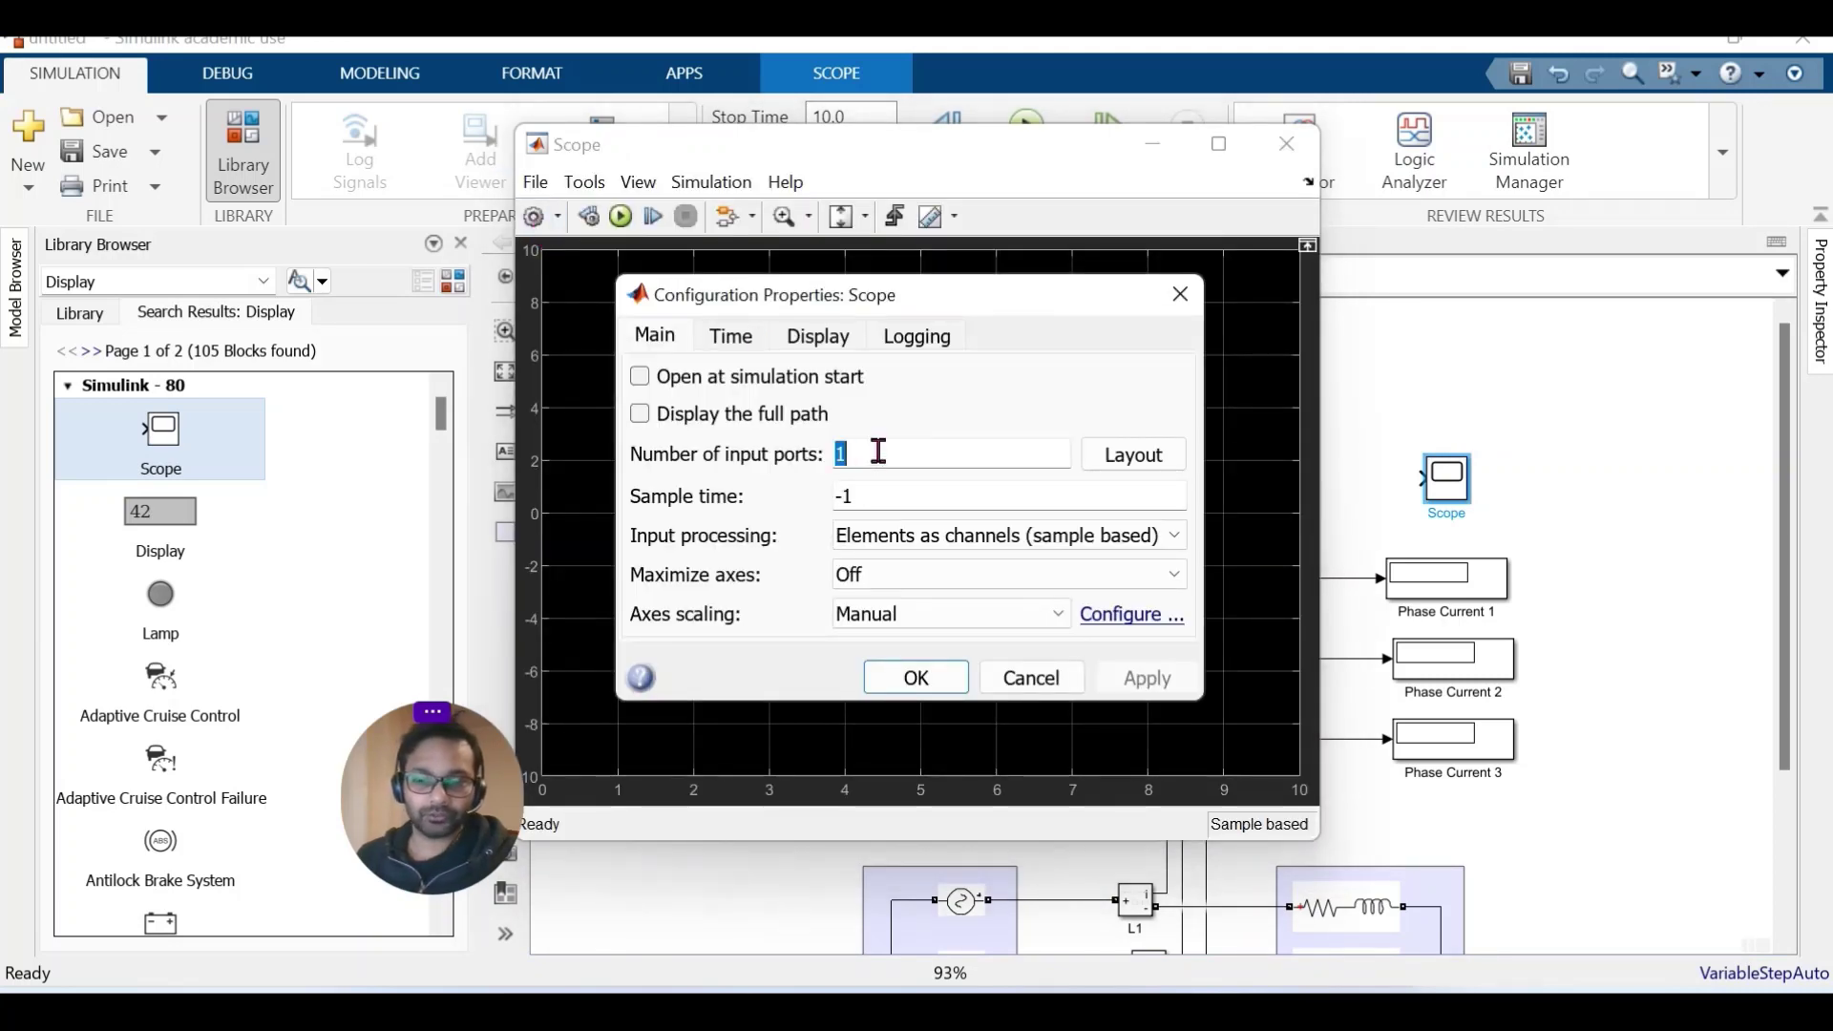
{"action": "type", "text": "2"}
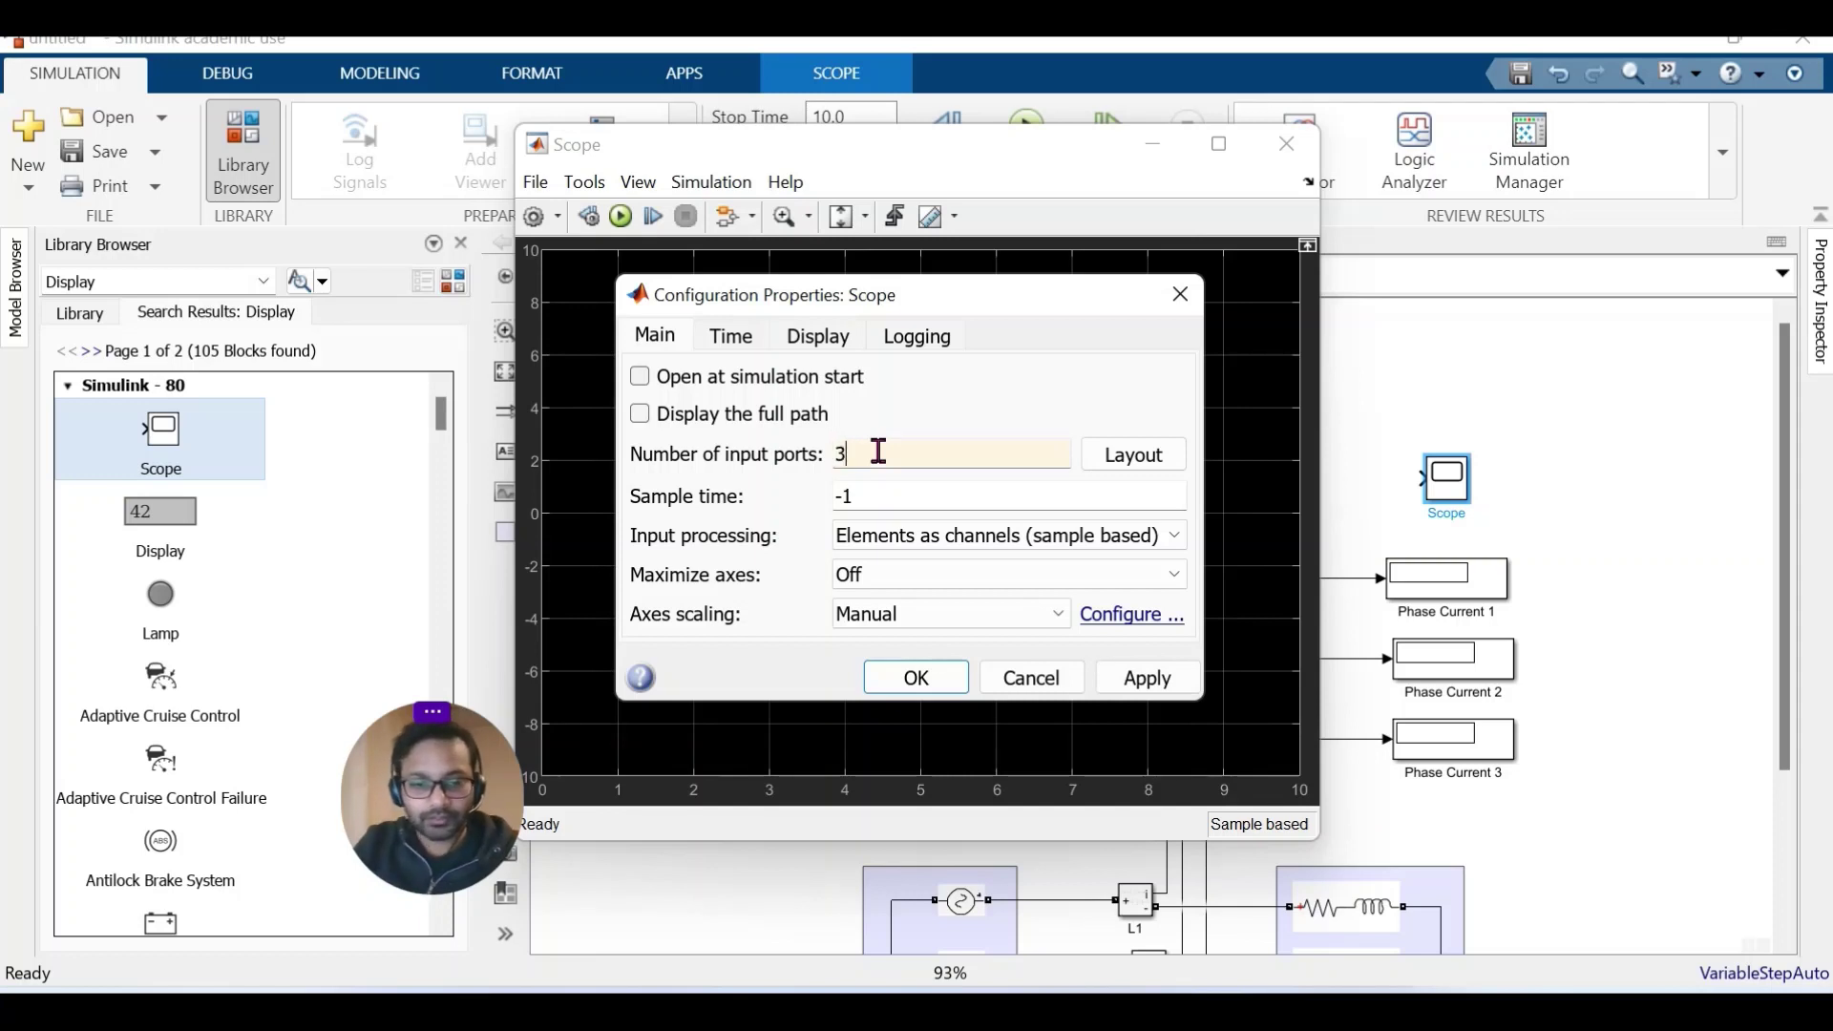
{"action": "left_click", "coordinate": [1134, 680]}
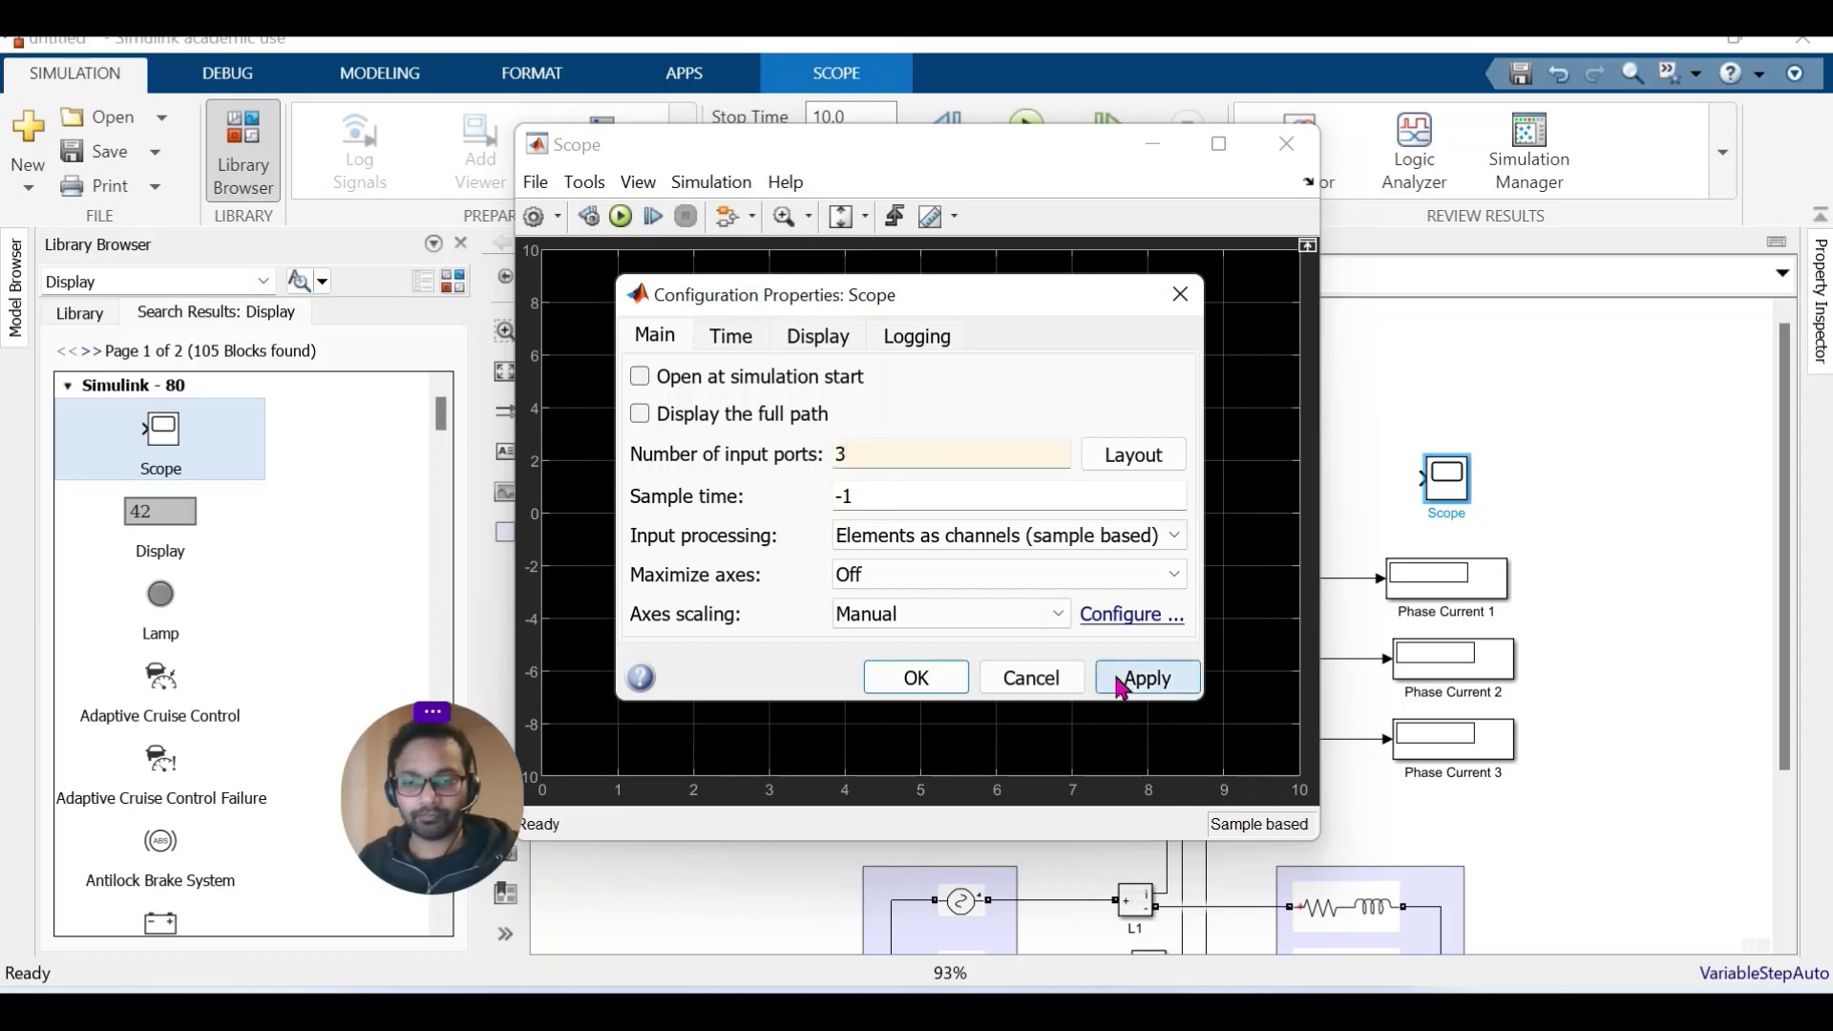
{"action": "left_click", "coordinate": [917, 677]}
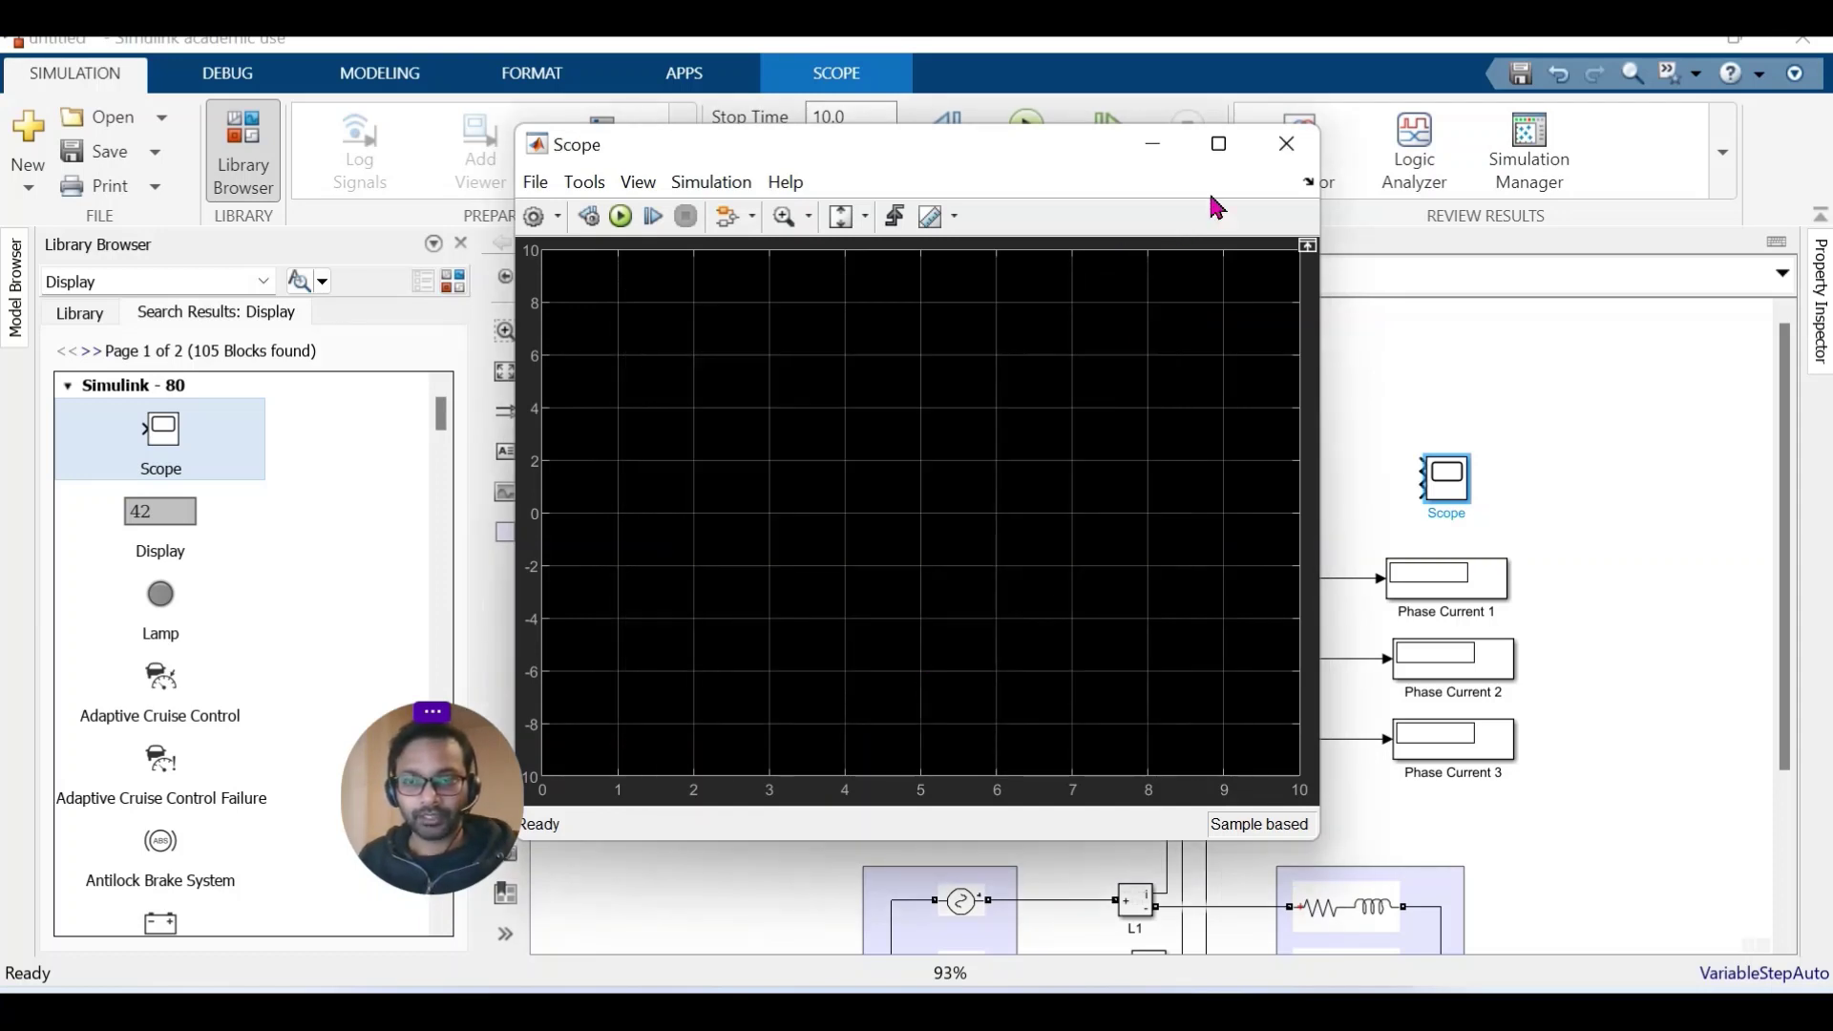
{"action": "left_click", "coordinate": [1399, 446]}
Connect the Scope's bottom, middle and top inputs to the L3, L2 and L1 current signal lines respectively.
{"action": "left_click_drag", "start_coordinate": [1417, 496], "coordinate": [1209, 747]}
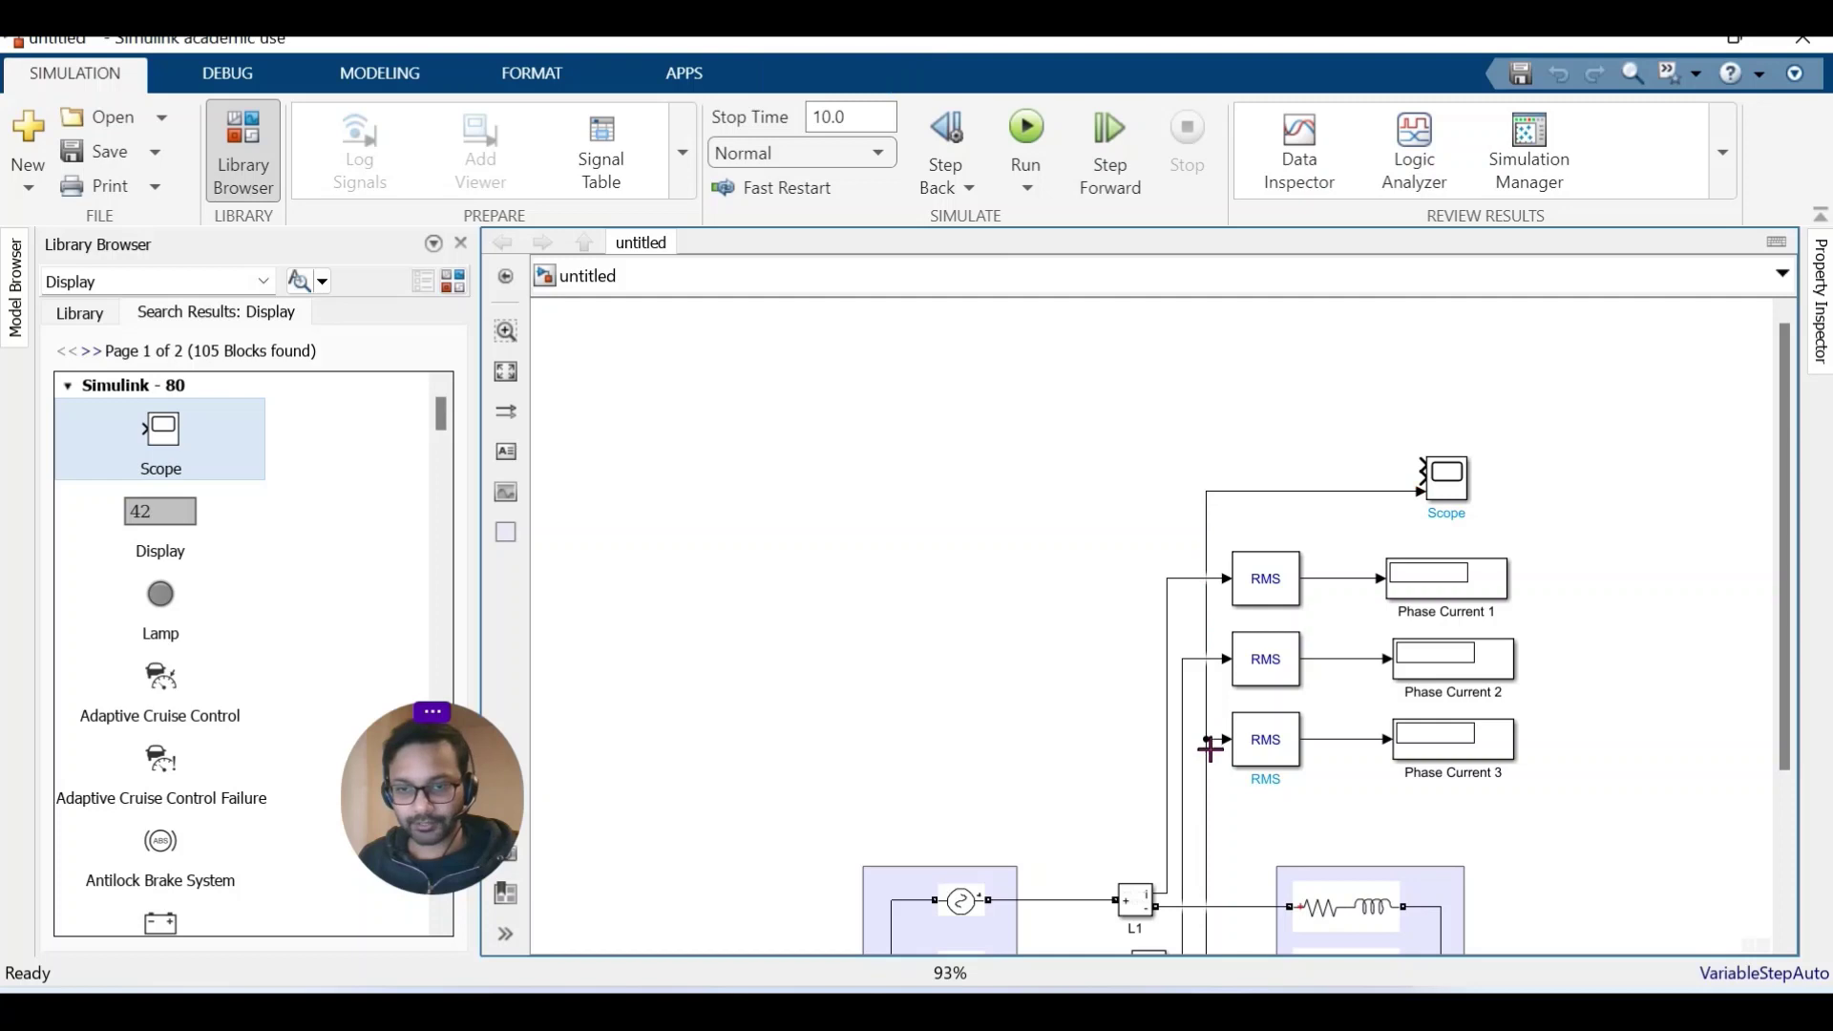
{"action": "mouse_move", "coordinate": [1419, 477]}
{"action": "left_mouse_down"}
{"action": "mouse_move", "coordinate": [1225, 471]}
{"action": "mouse_move", "coordinate": [1183, 660]}
{"action": "left_mouse_up"}
{"action": "mouse_move", "coordinate": [1423, 457]}
{"action": "left_mouse_down"}
{"action": "mouse_move", "coordinate": [1215, 459]}
{"action": "mouse_move", "coordinate": [1157, 491]}
{"action": "mouse_move", "coordinate": [1168, 579]}
{"action": "left_mouse_up"}
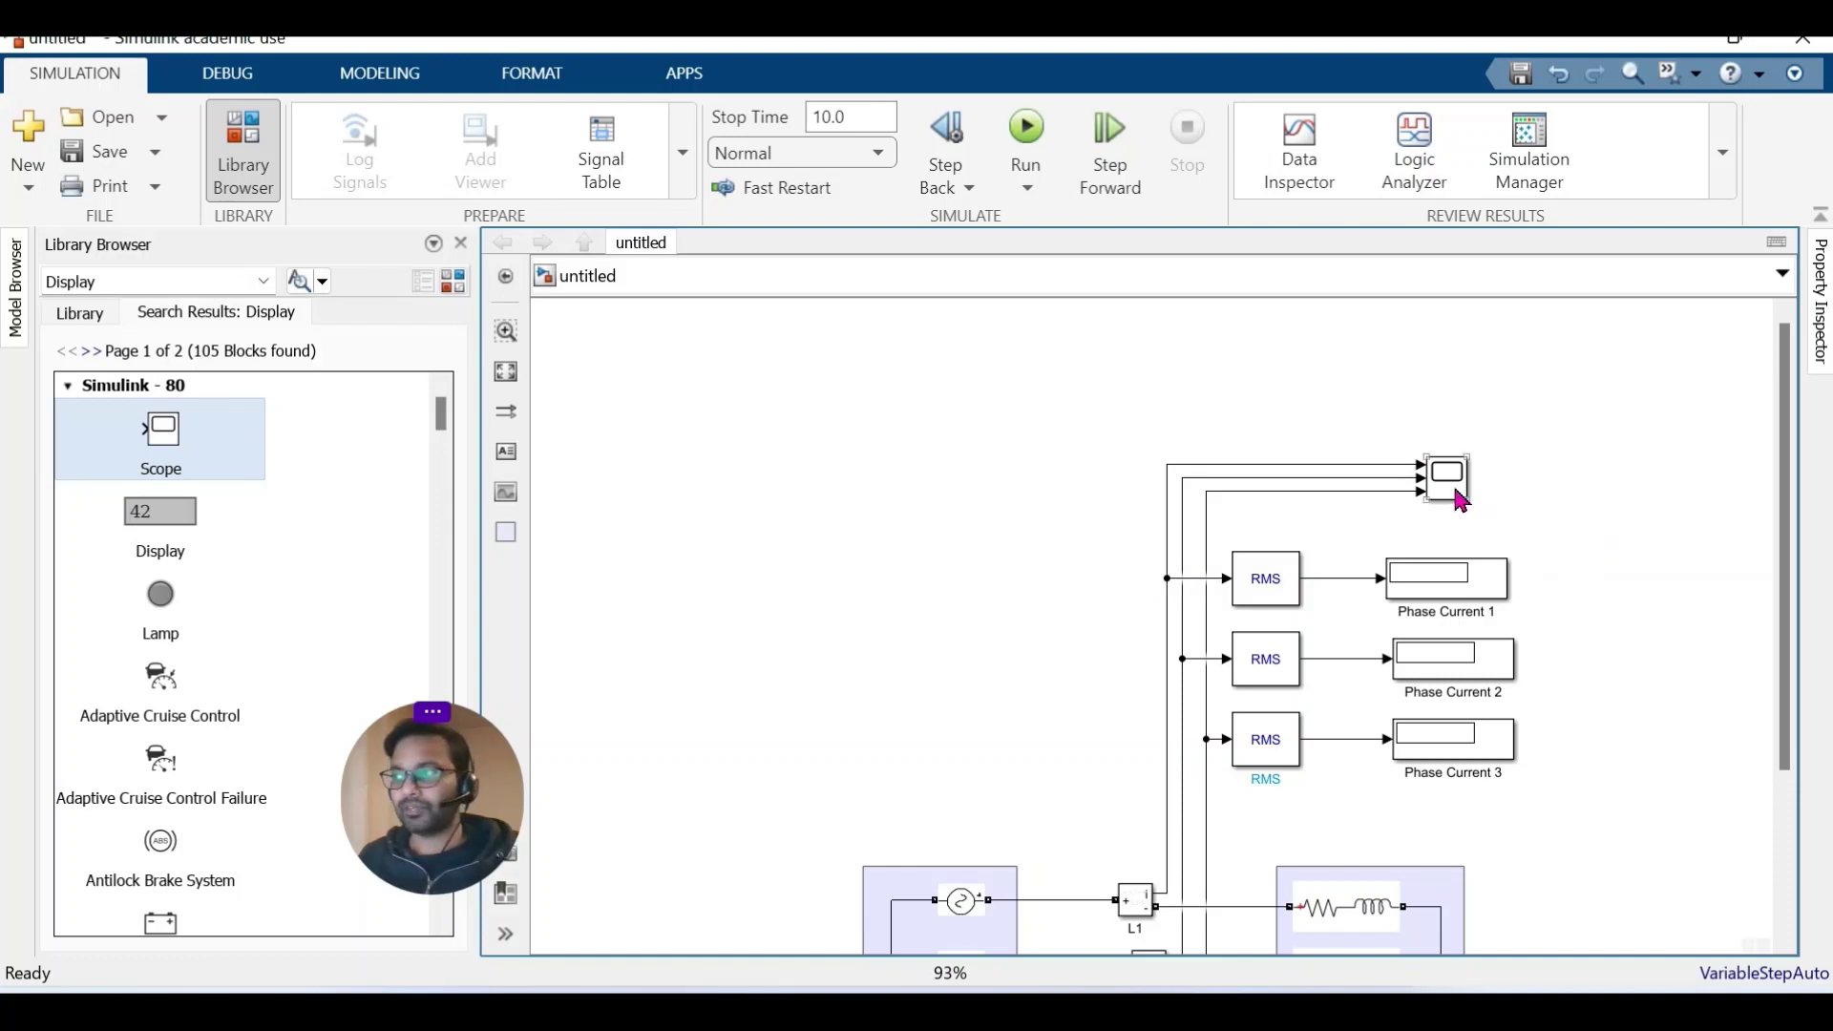
Turn on the block name display for the Scope and fit the whole model in view.
{"action": "left_click", "coordinate": [1463, 503]}
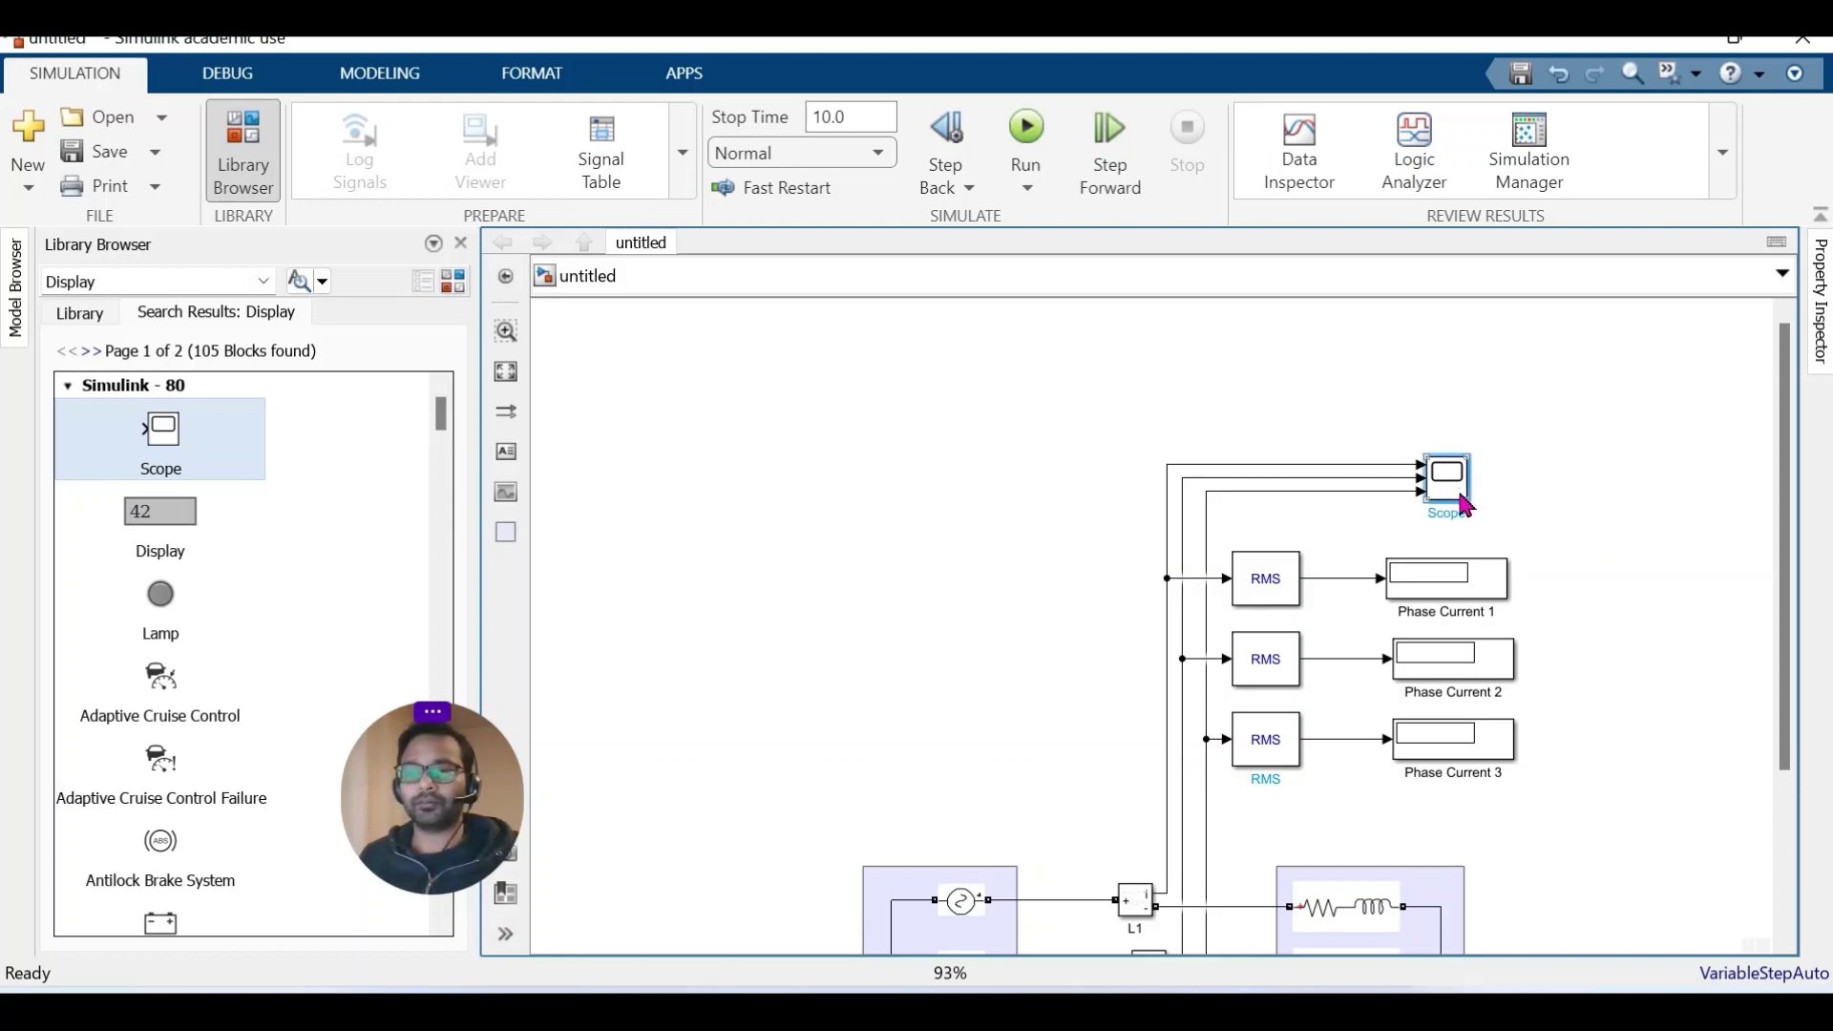
{"action": "right_click", "coordinate": [1465, 505]}
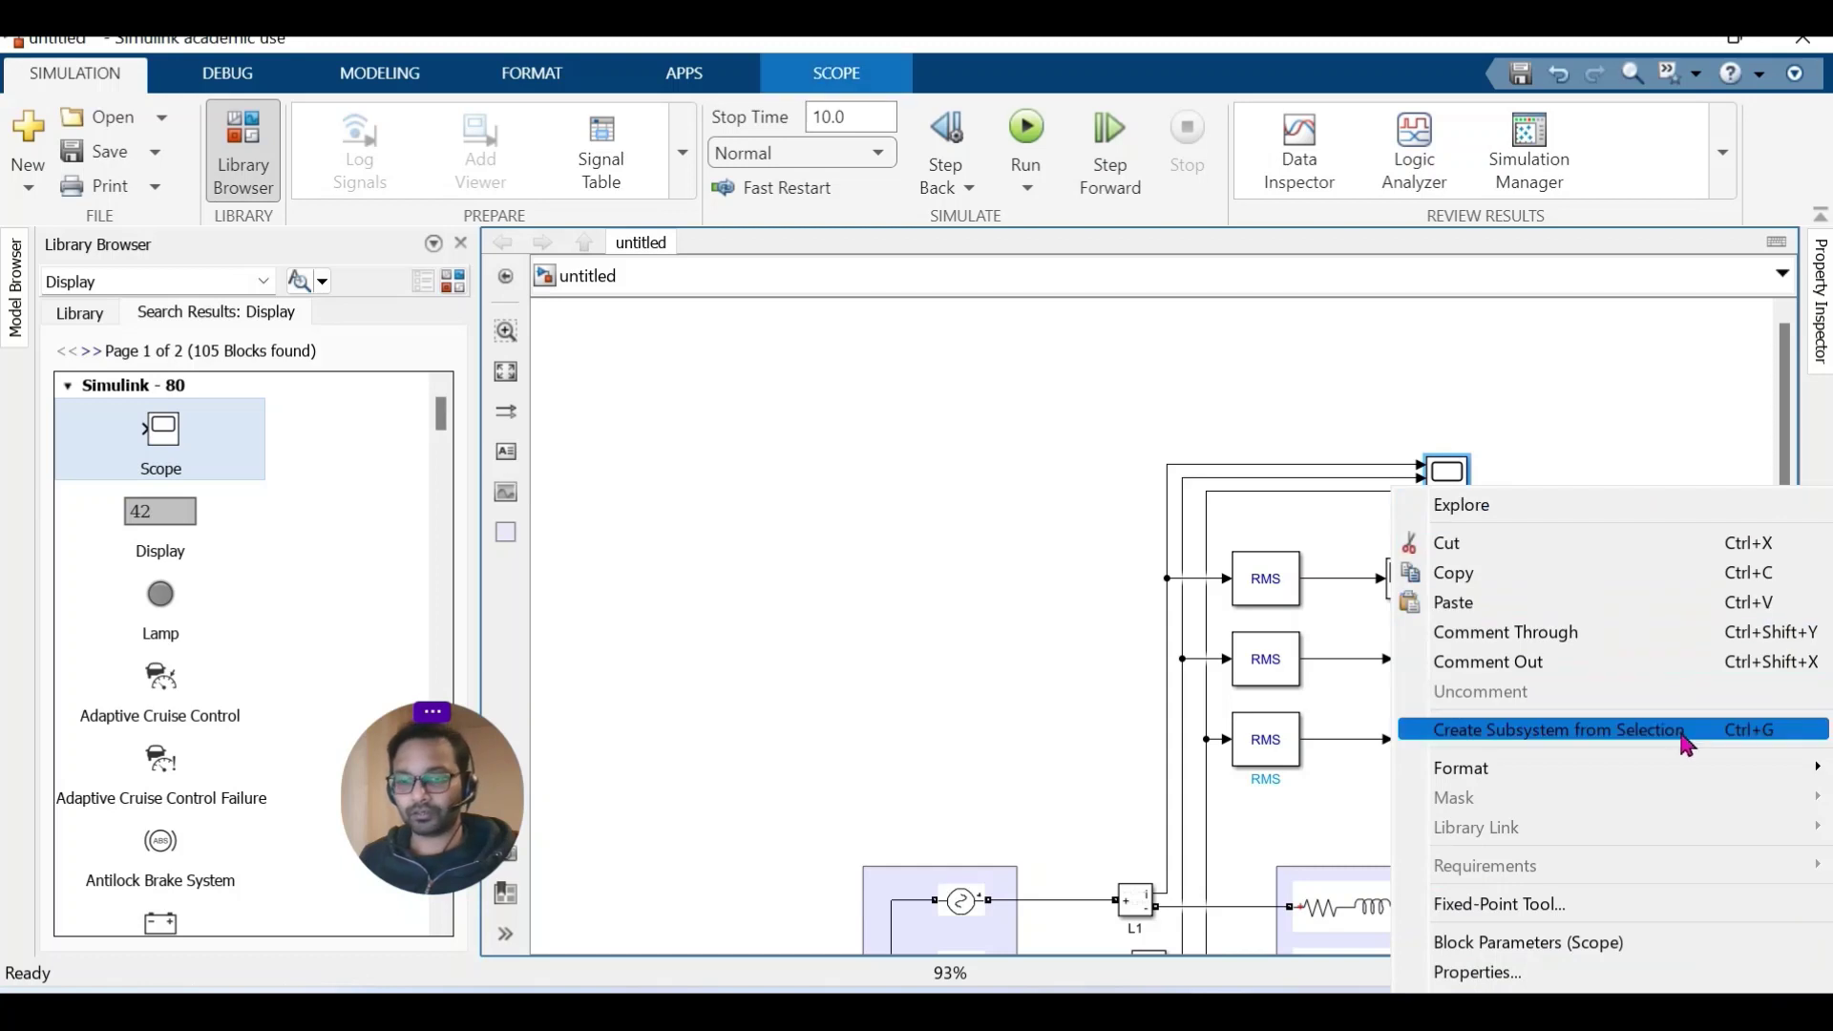
{"action": "mouse_move", "coordinate": [1675, 785]}
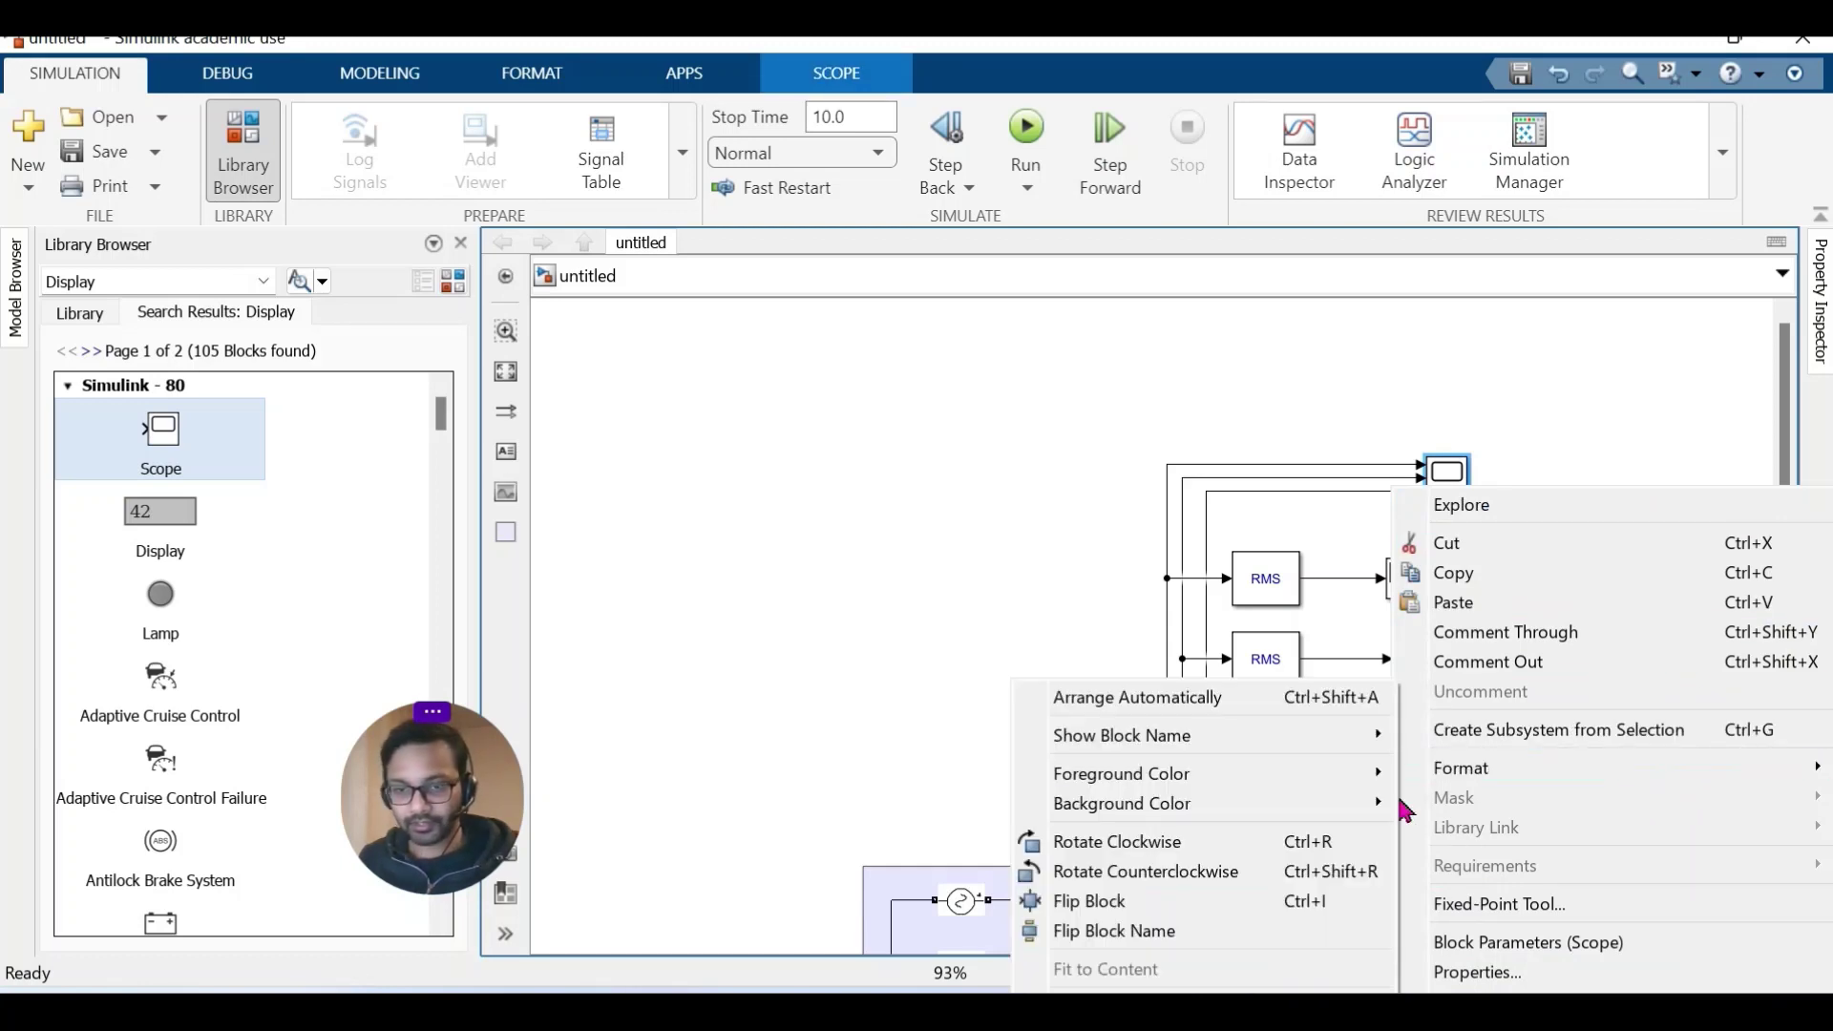
{"action": "mouse_move", "coordinate": [1325, 751]}
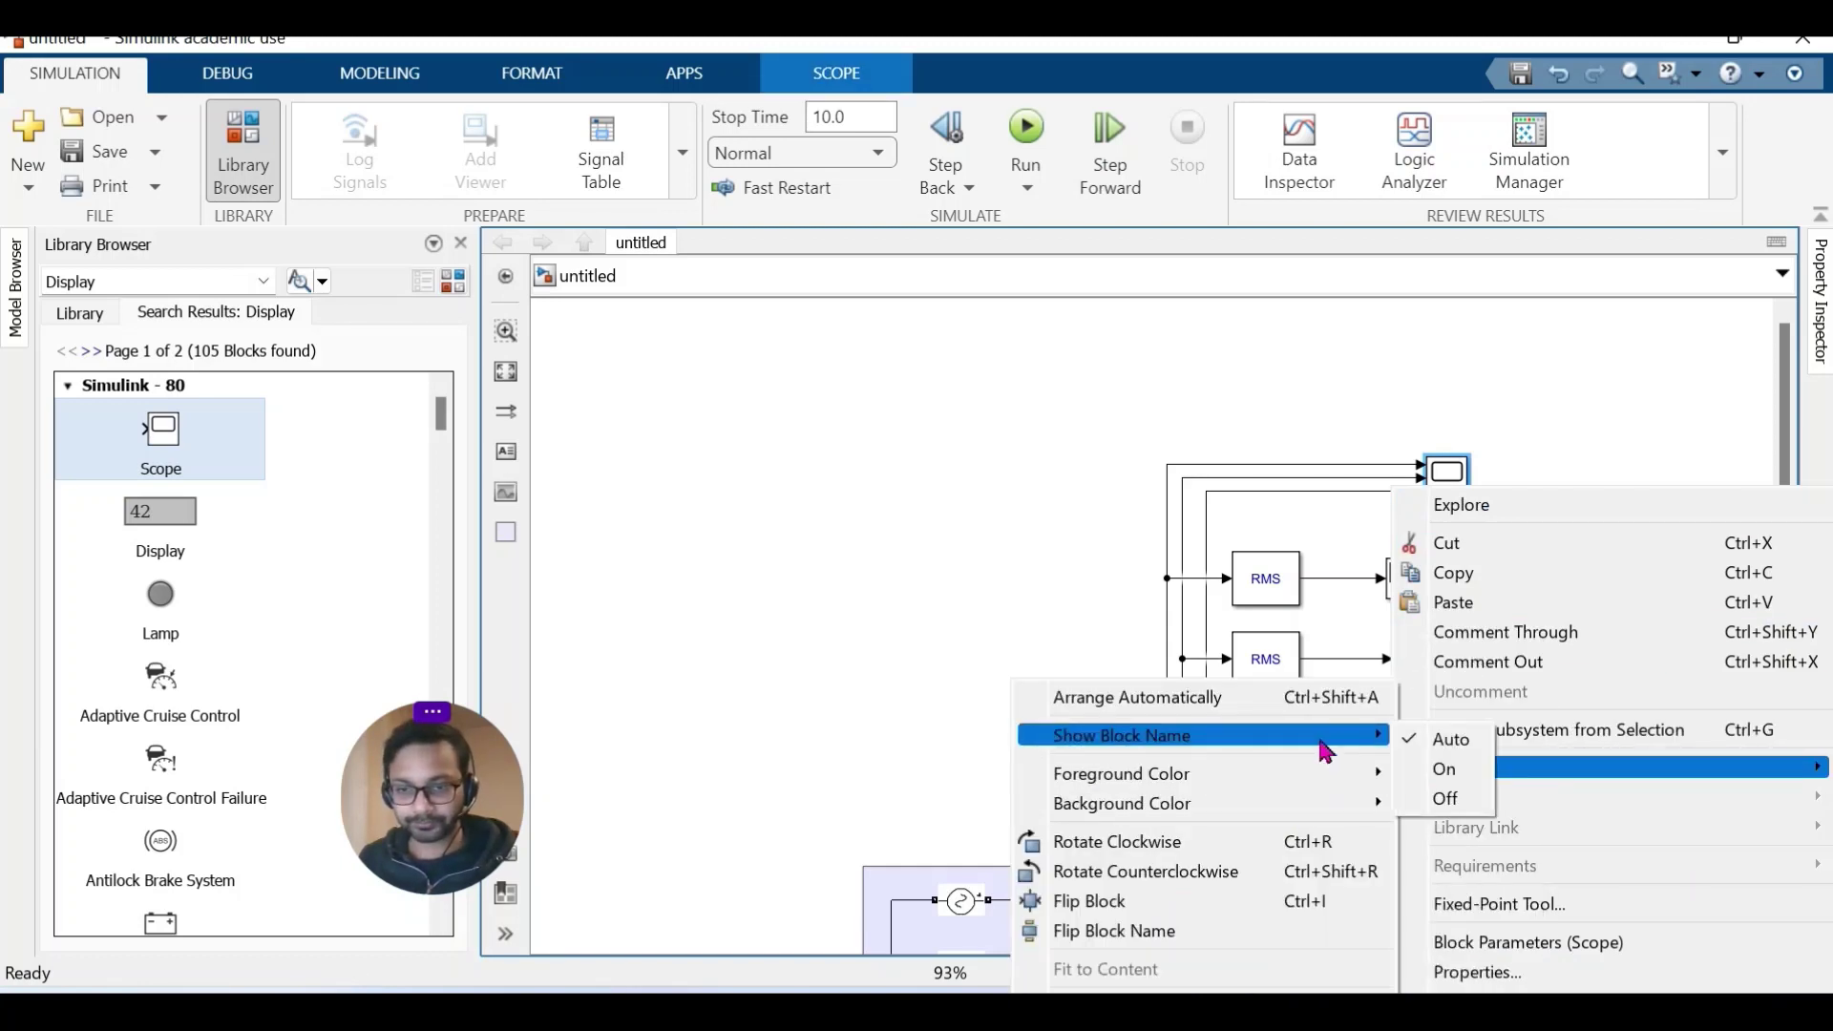
{"action": "left_click", "coordinate": [1445, 768]}
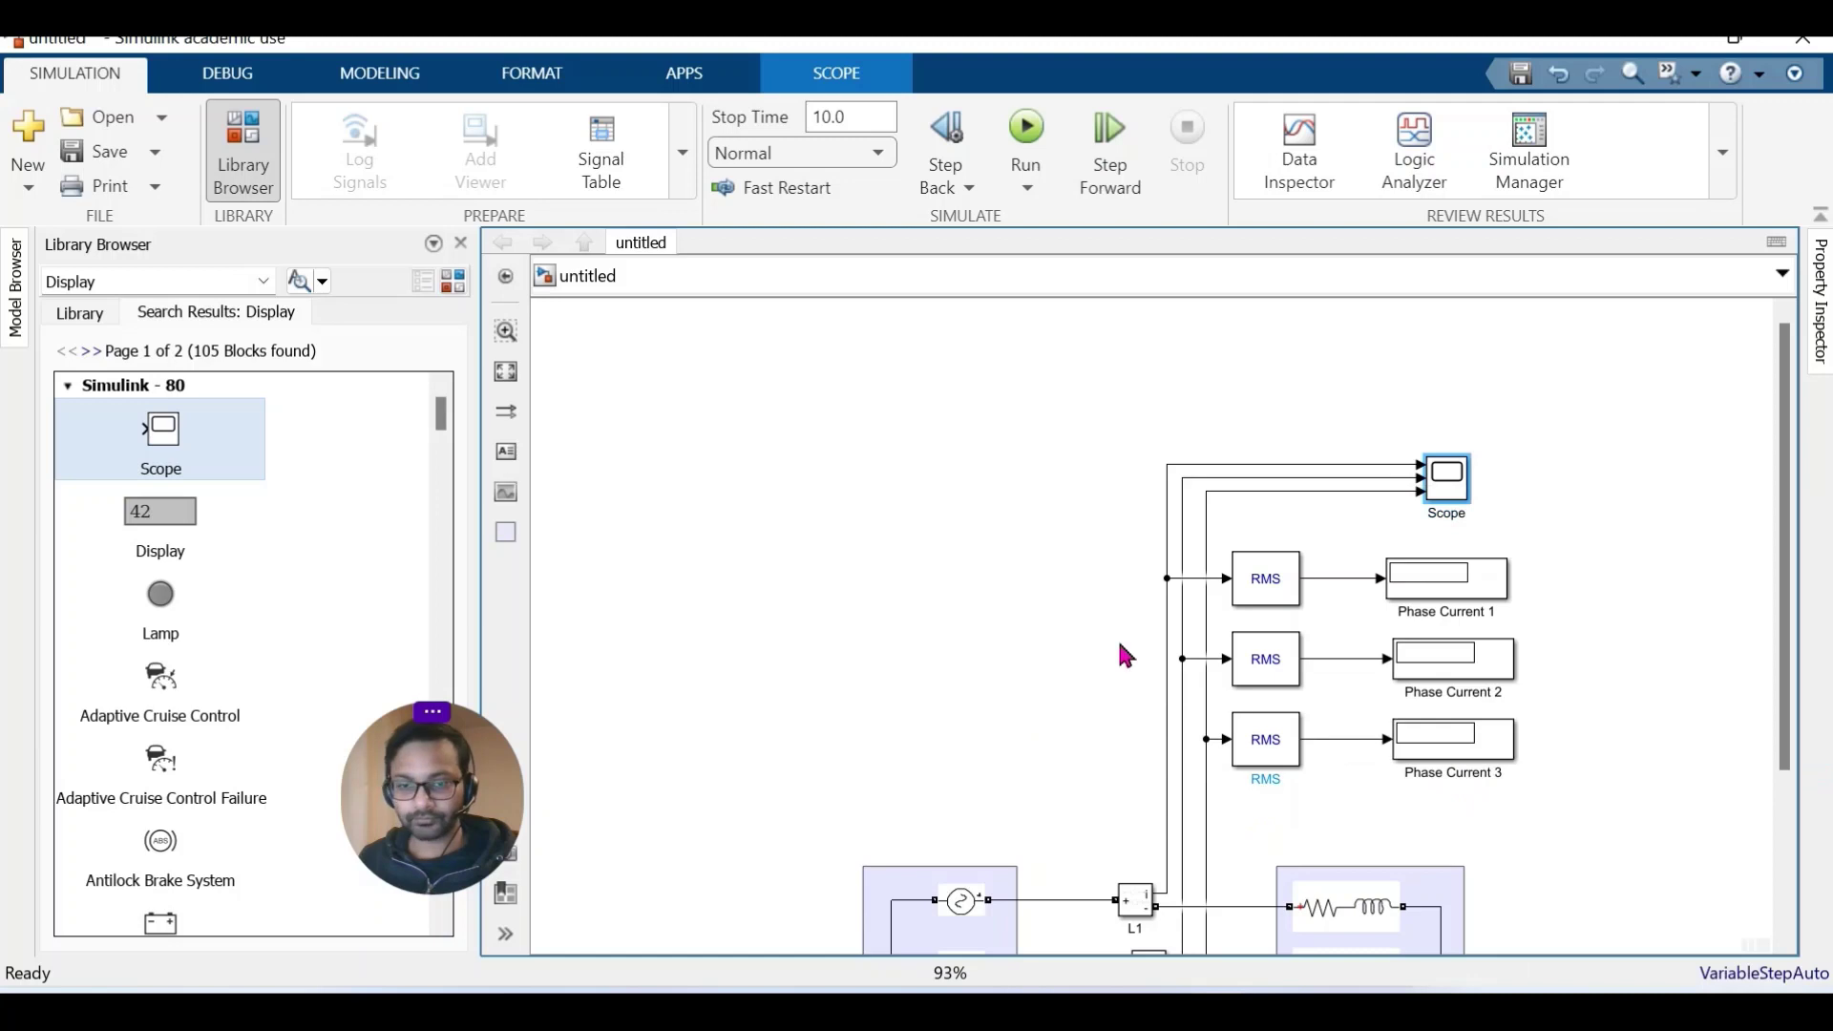
{"action": "left_click", "coordinate": [506, 371]}
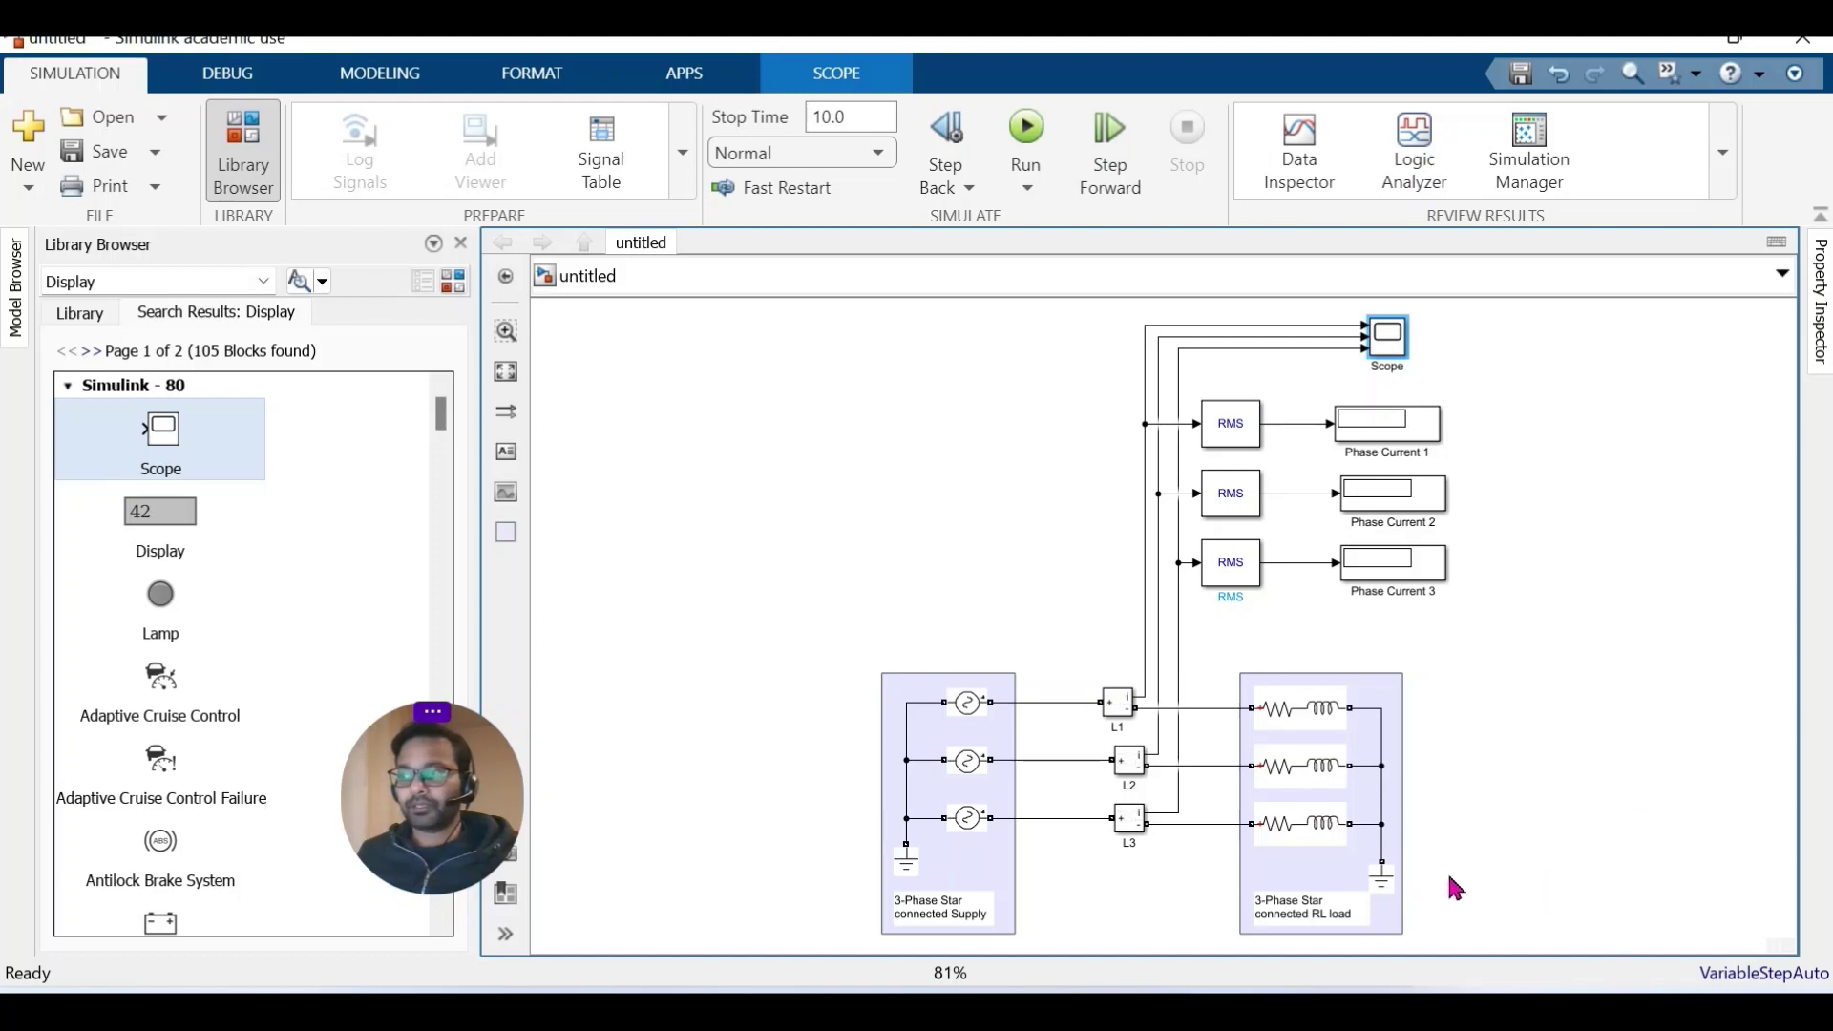
Delete the ground block at the star point of the RL load and the dangling line left below it.
{"action": "left_click", "coordinate": [1356, 708]}
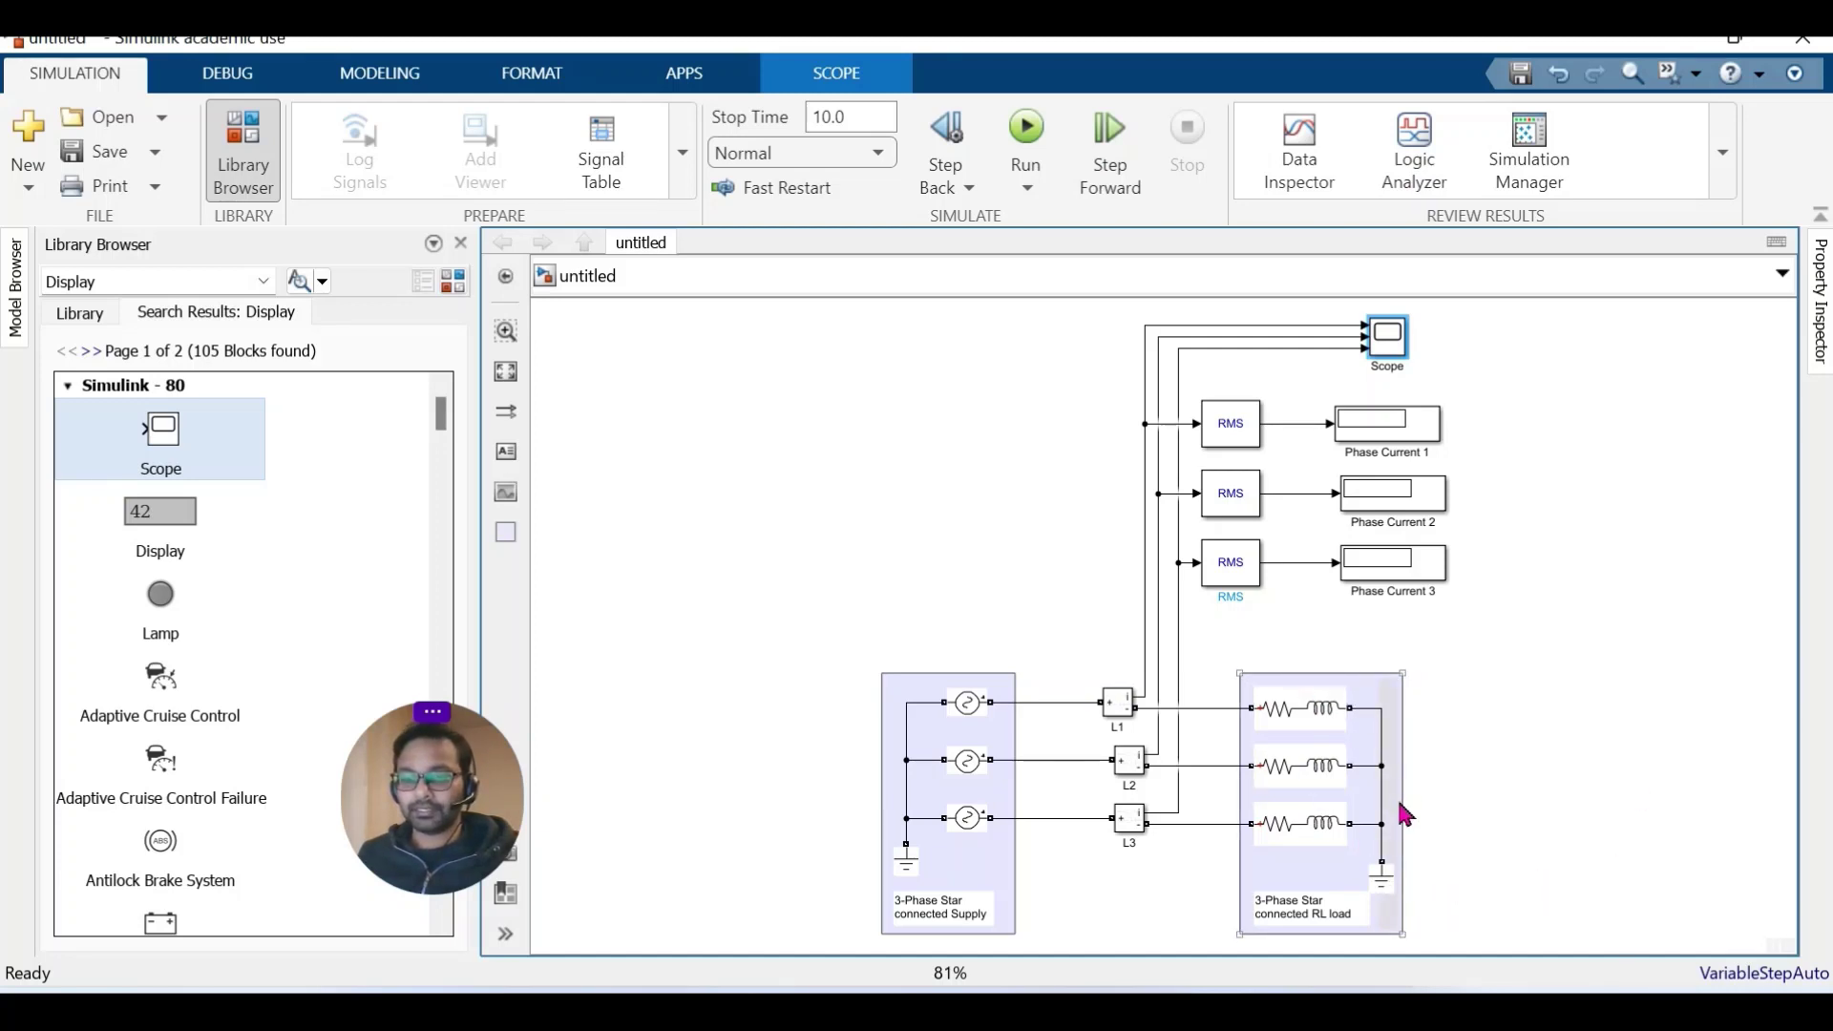
{"action": "left_click", "coordinate": [1346, 832]}
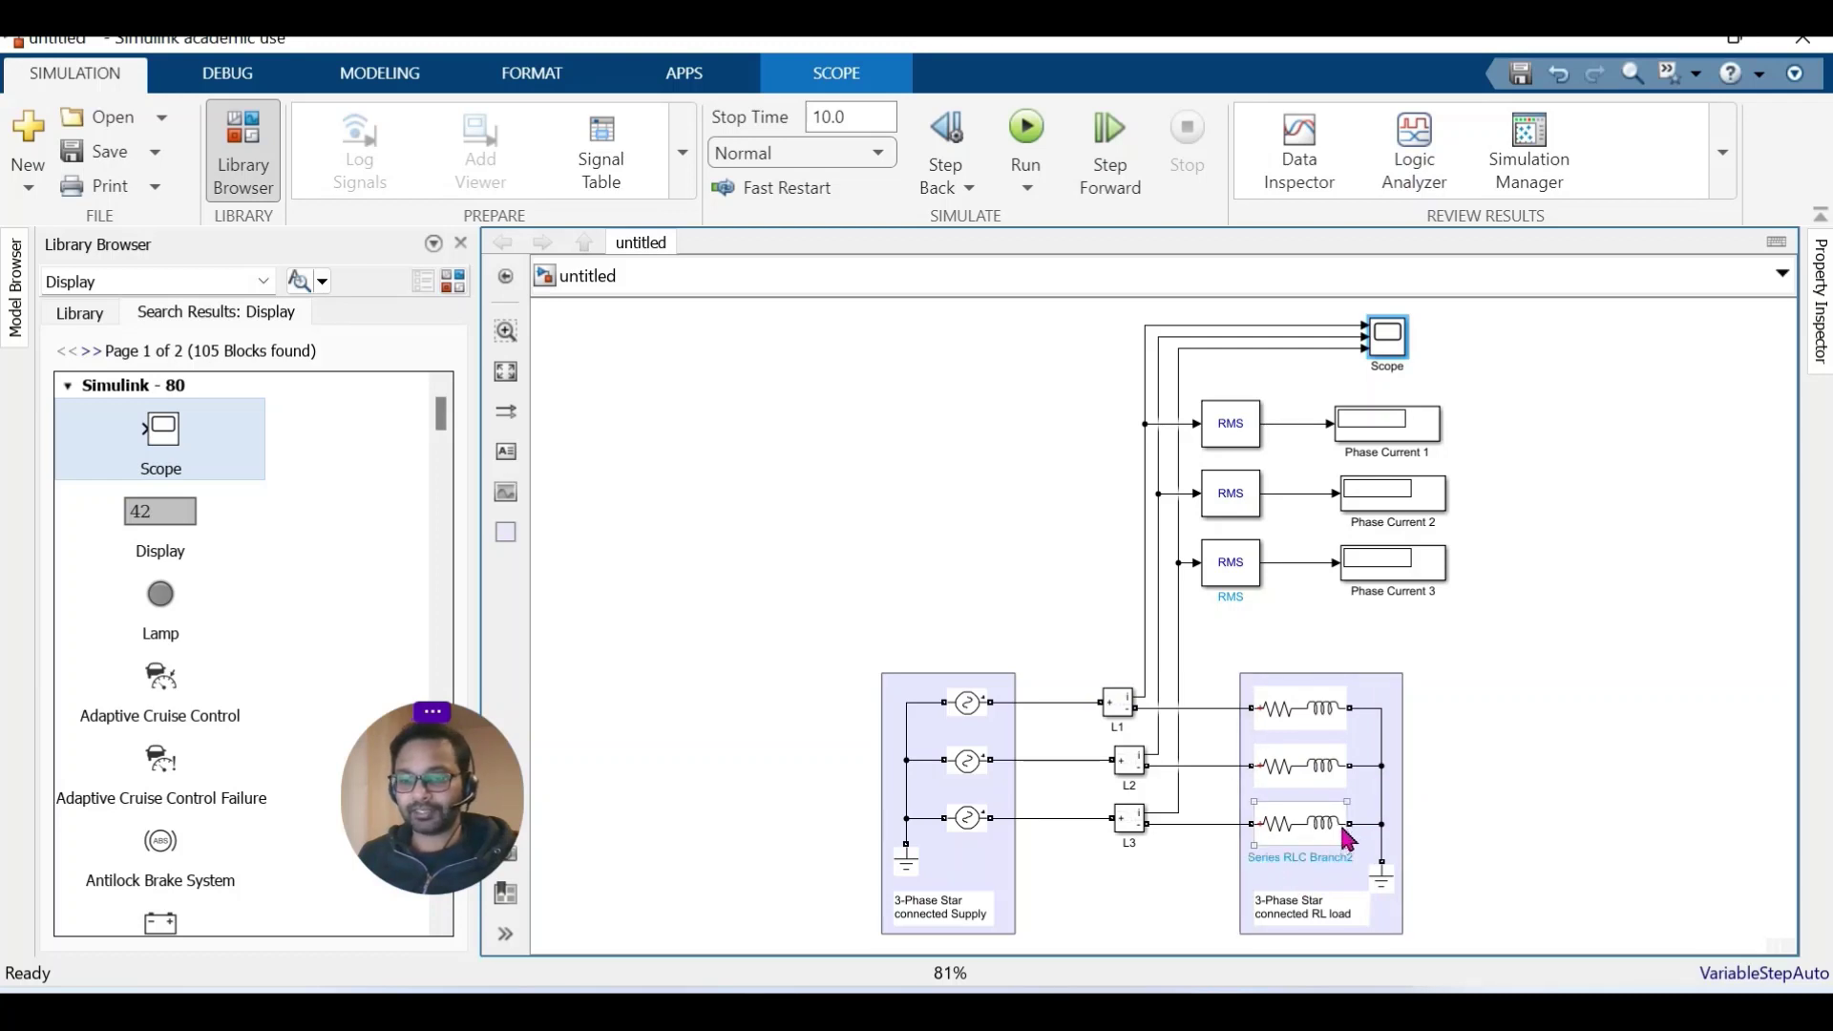
{"action": "left_click", "coordinate": [1363, 778]}
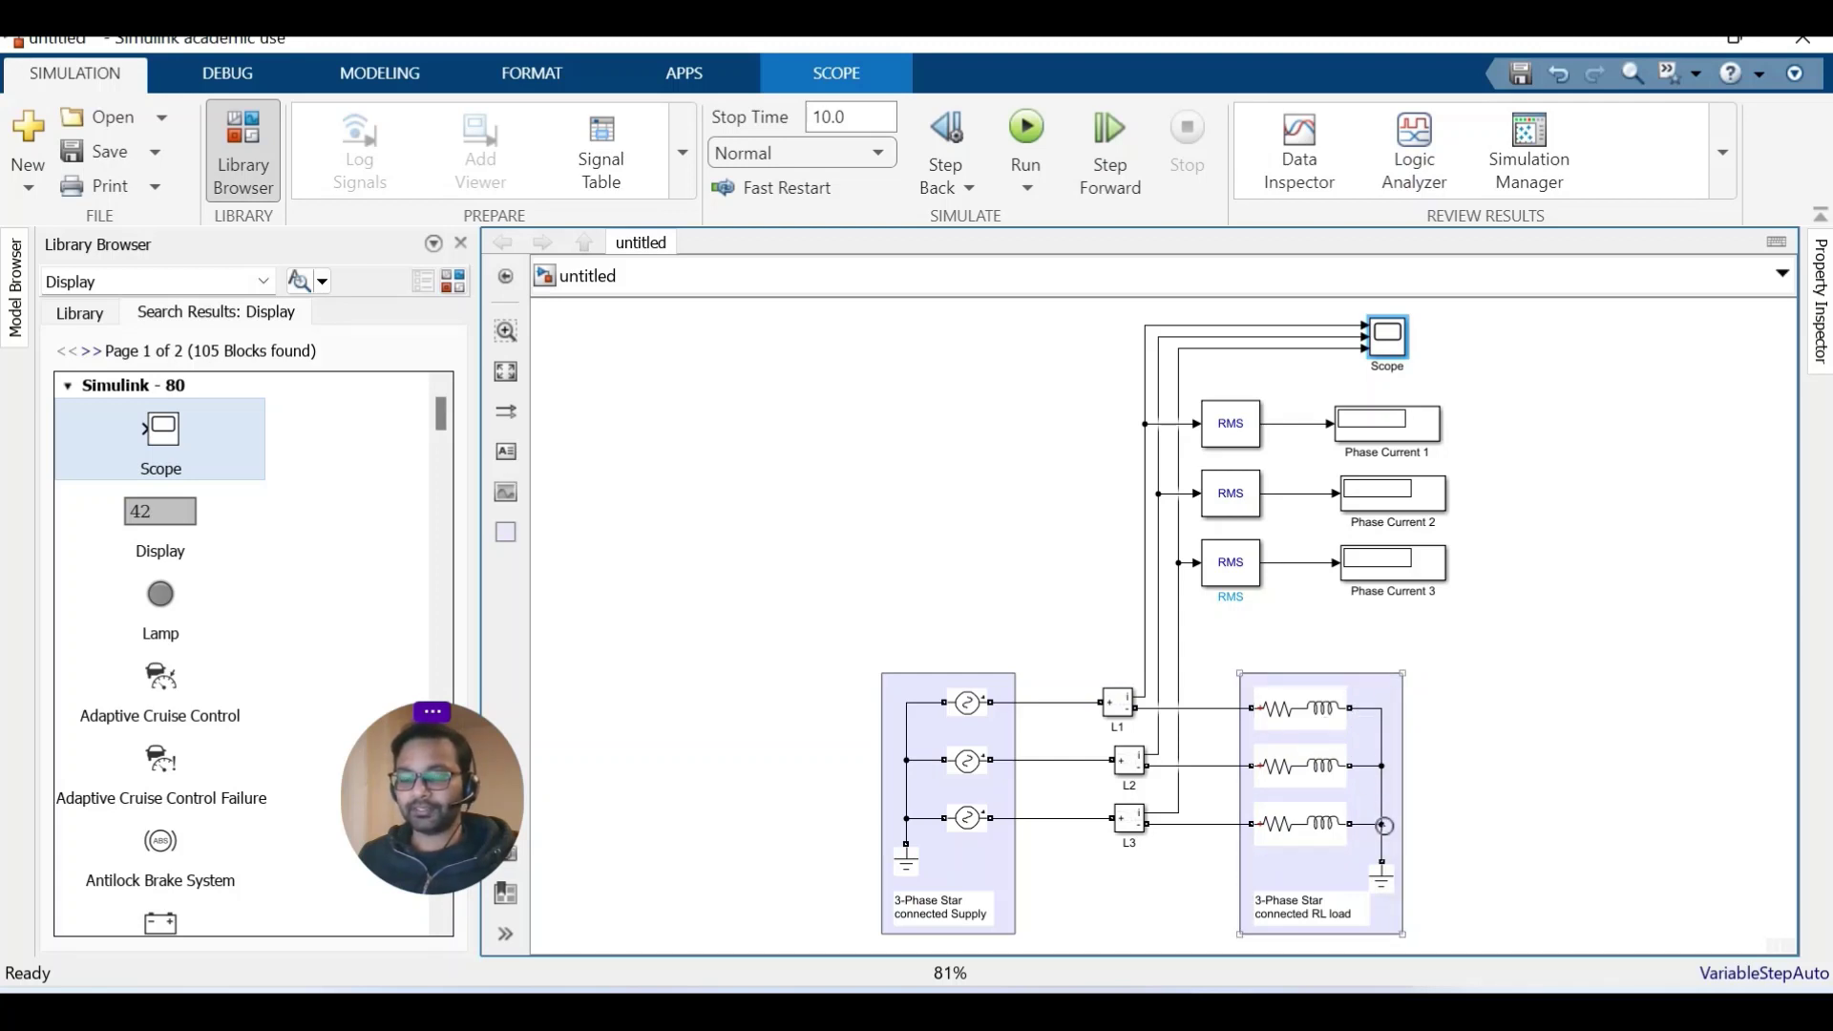
{"action": "left_click", "coordinate": [1389, 880]}
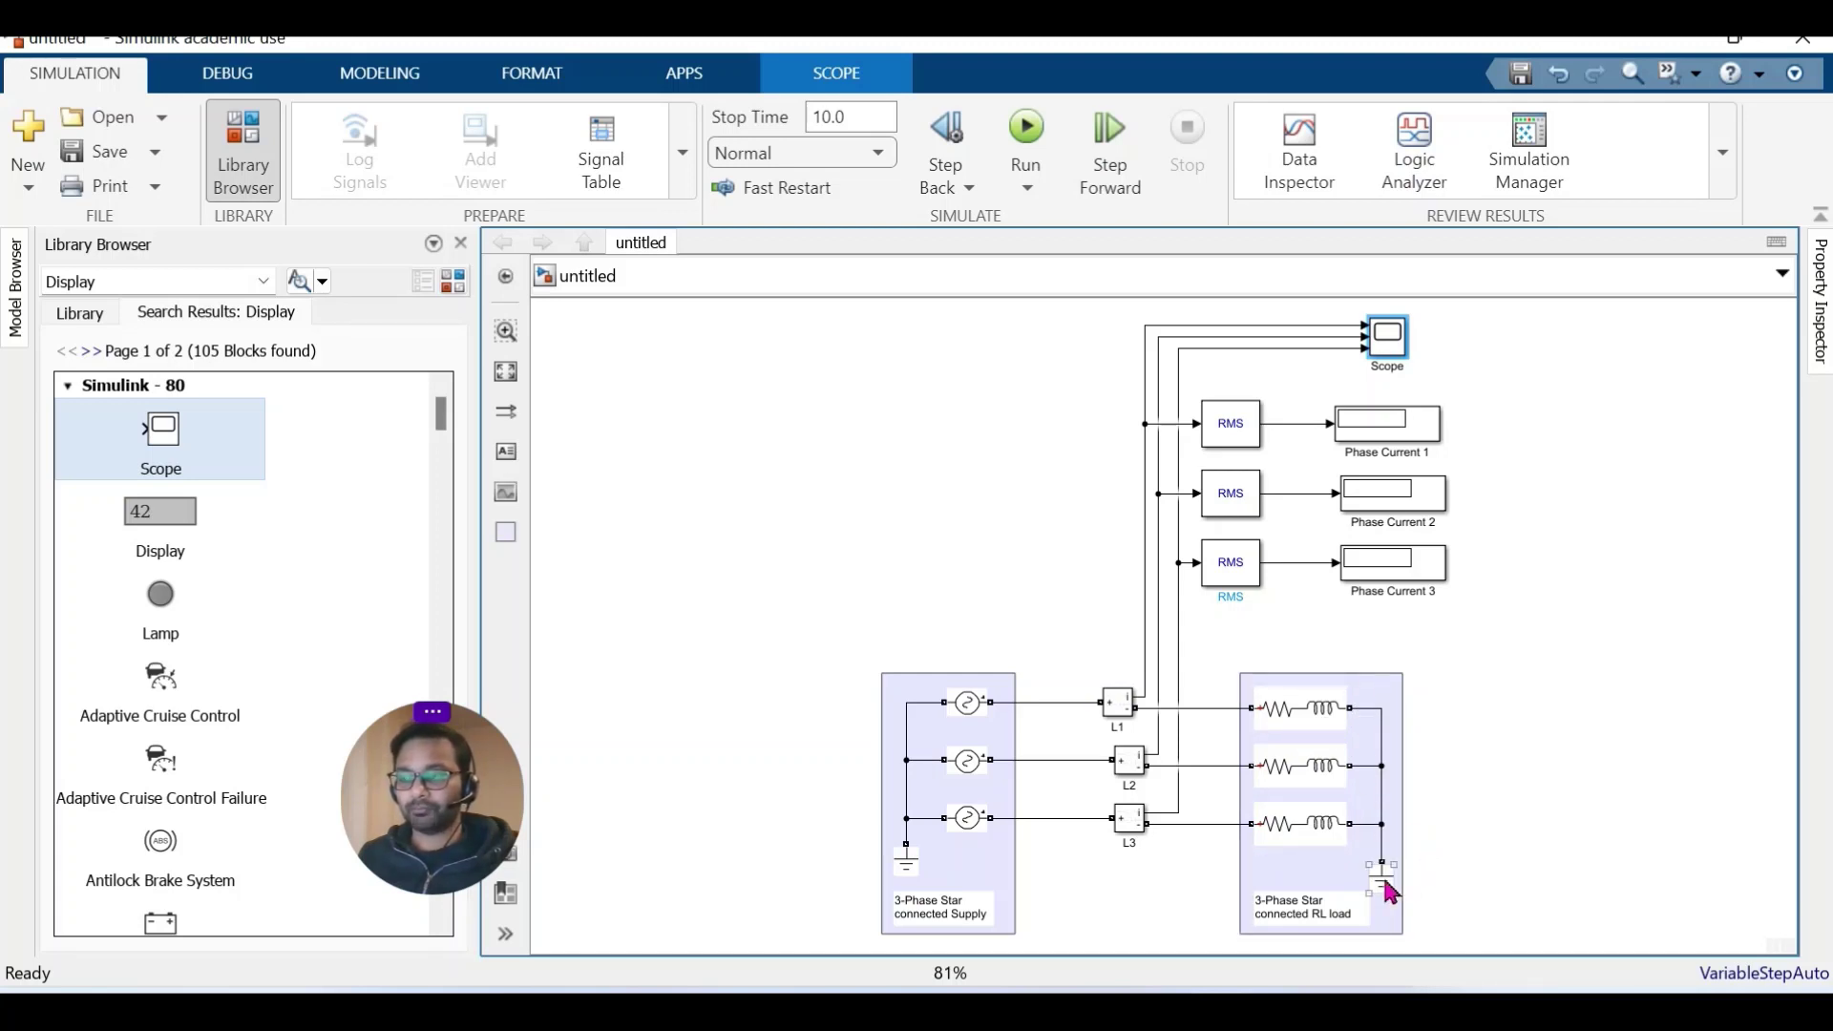
{"action": "left_click", "coordinate": [1389, 893]}
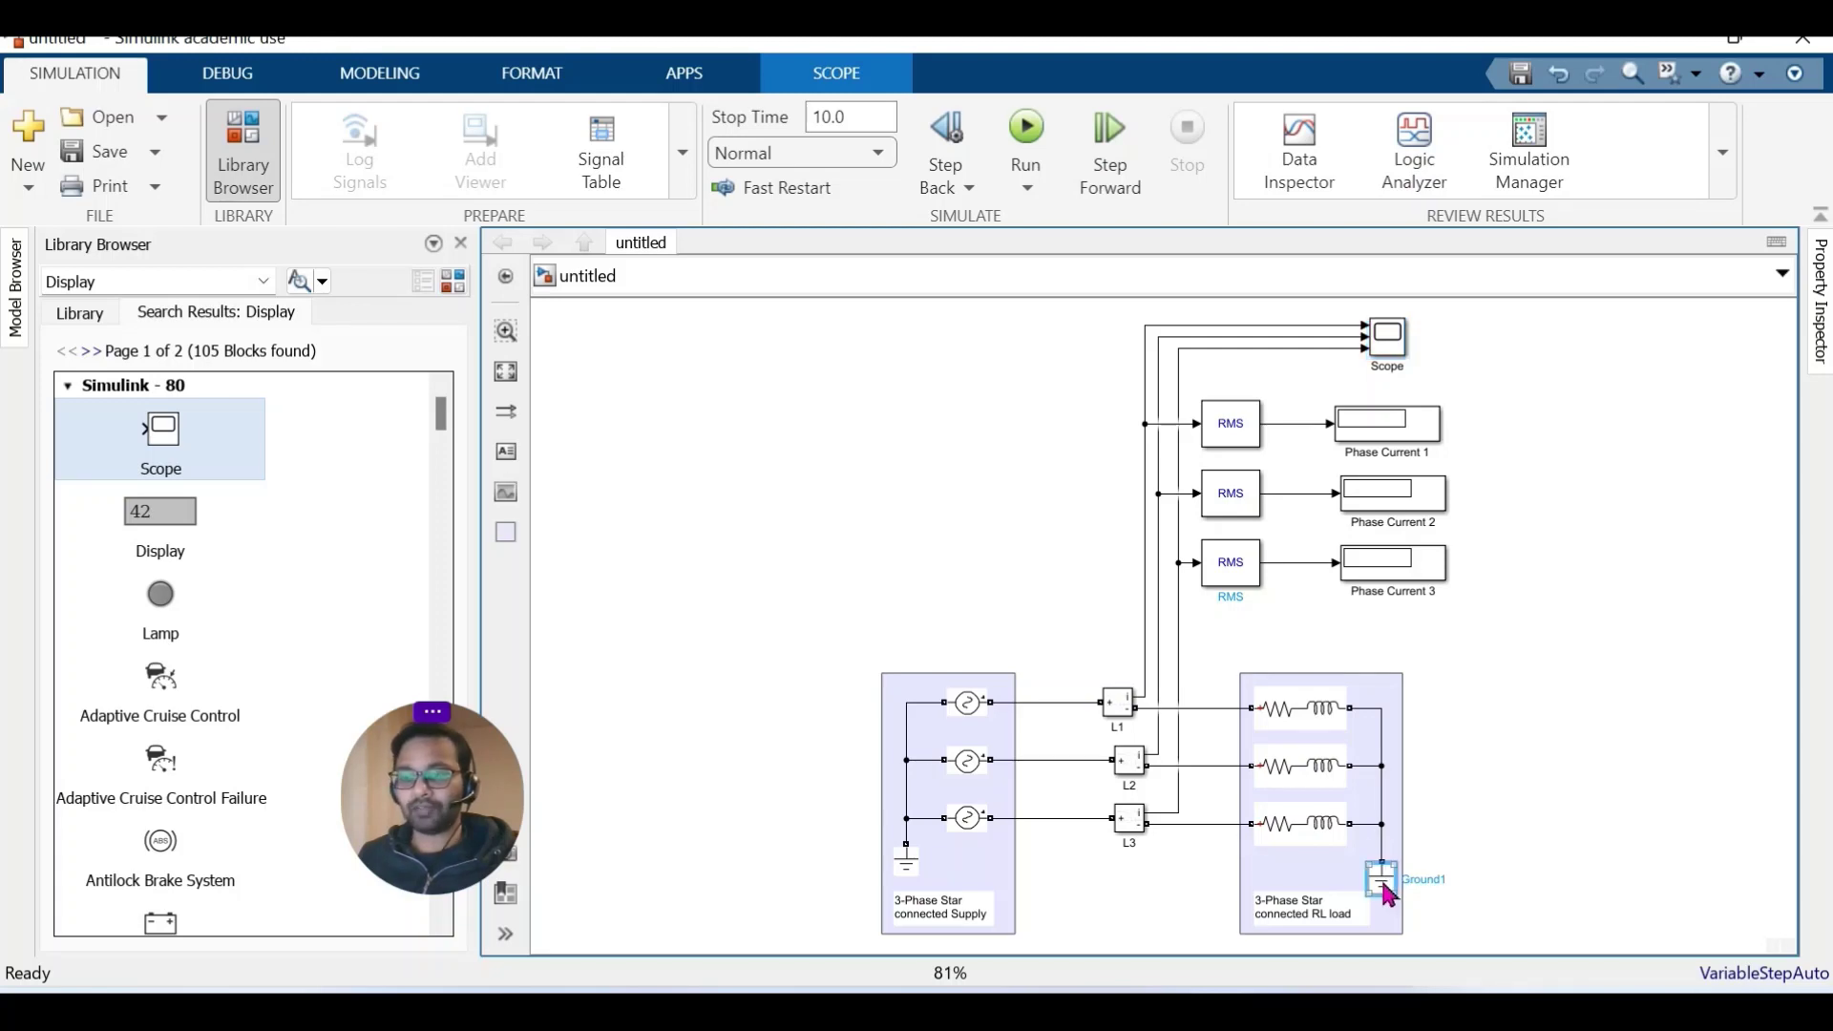
{"action": "key", "text": "Delete"}
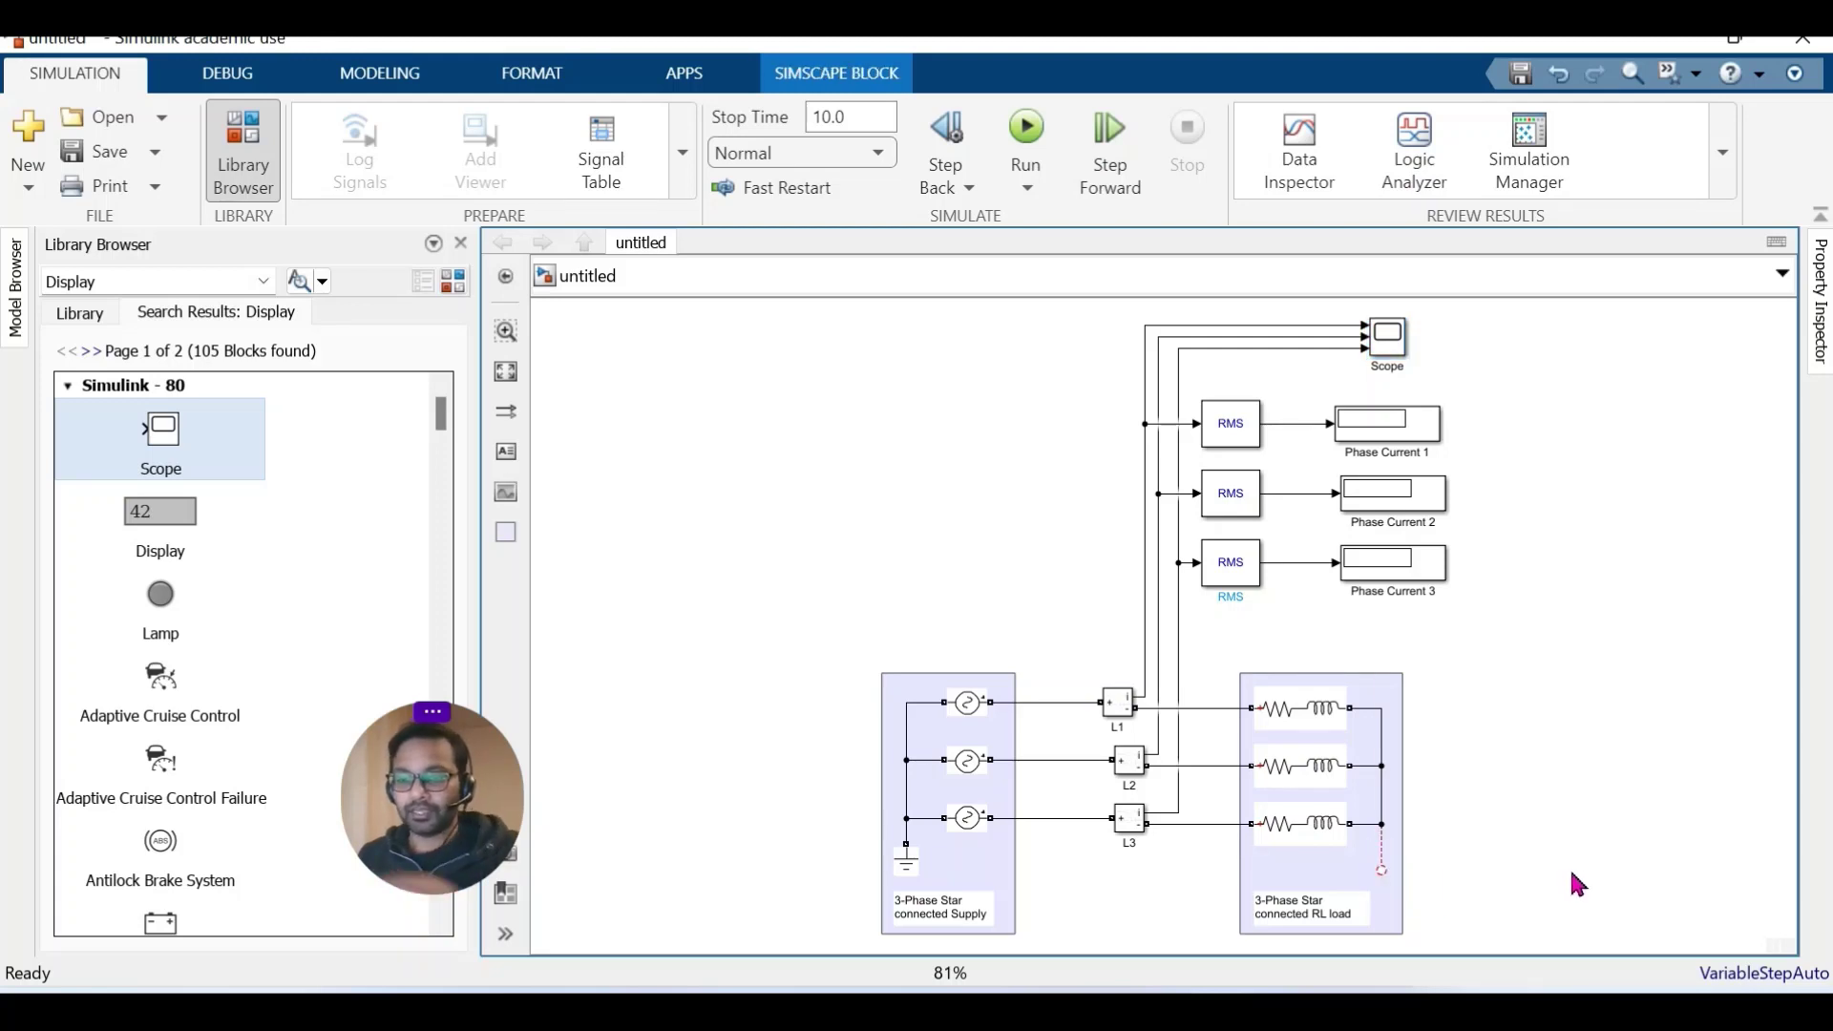
{"action": "left_click", "coordinate": [1384, 866]}
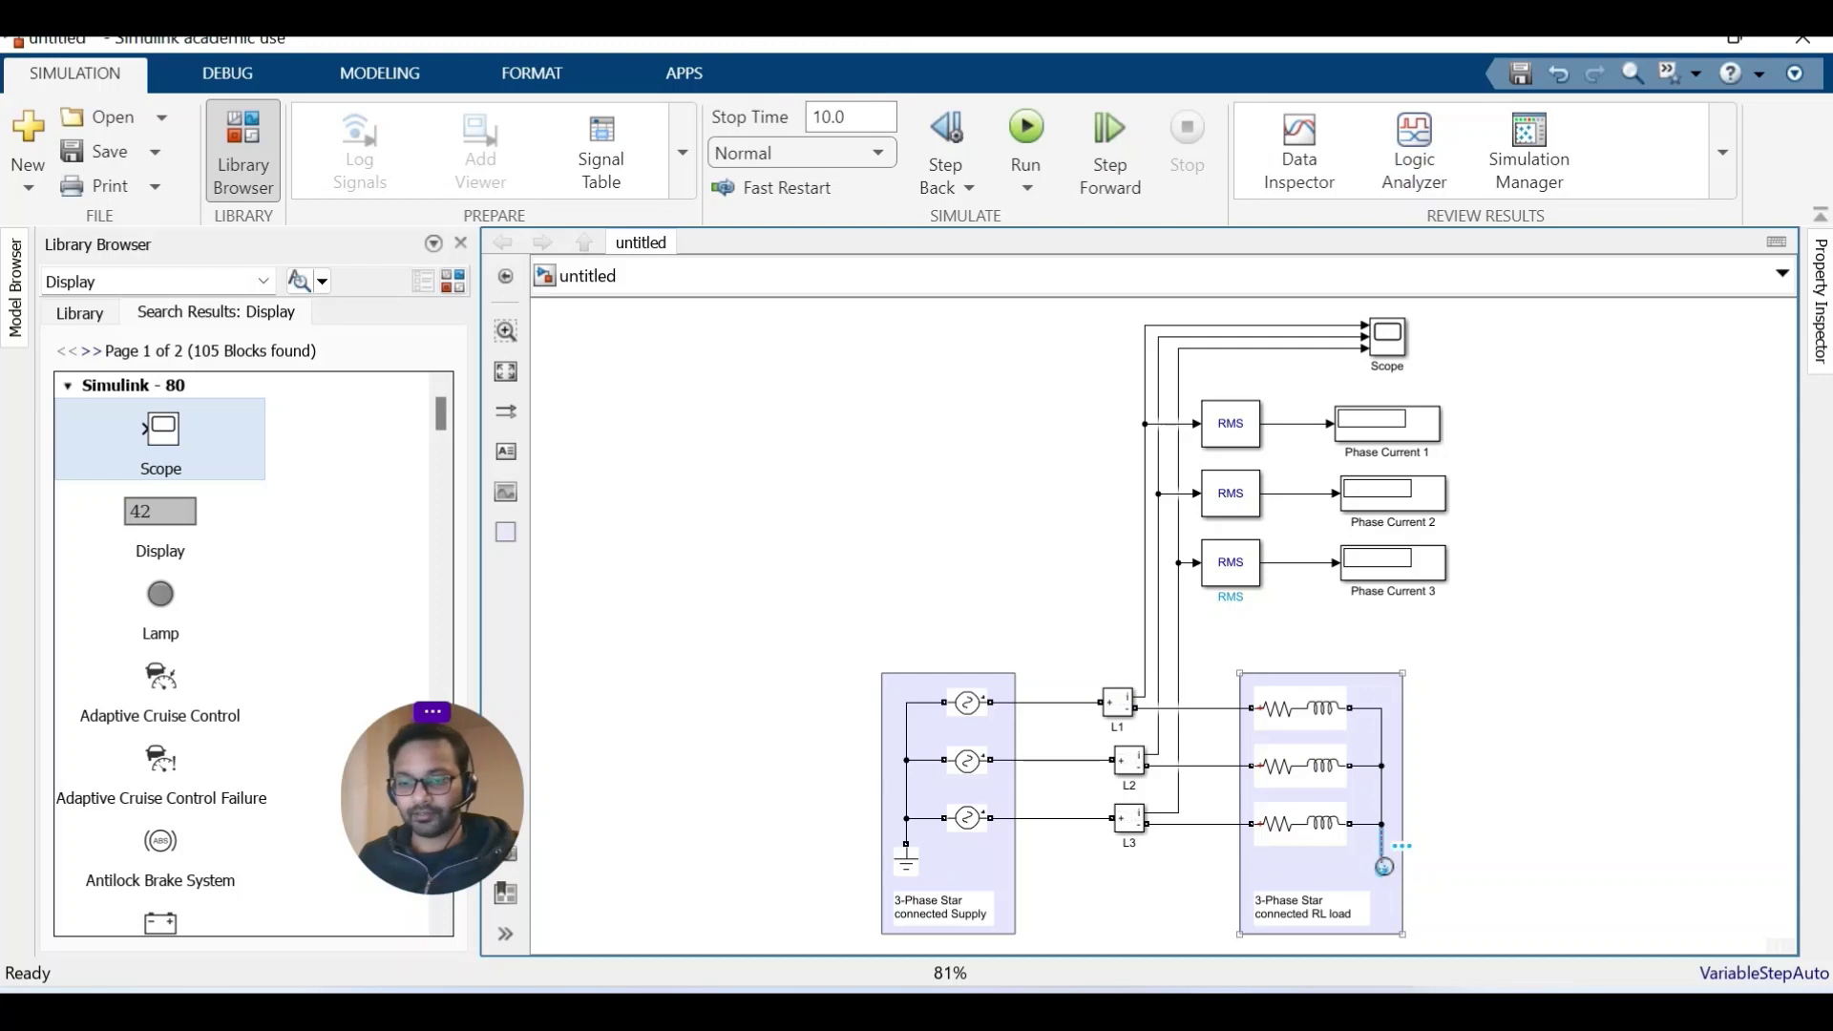
{"action": "key", "text": "Delete"}
{"action": "left_click", "coordinate": [1378, 790]}
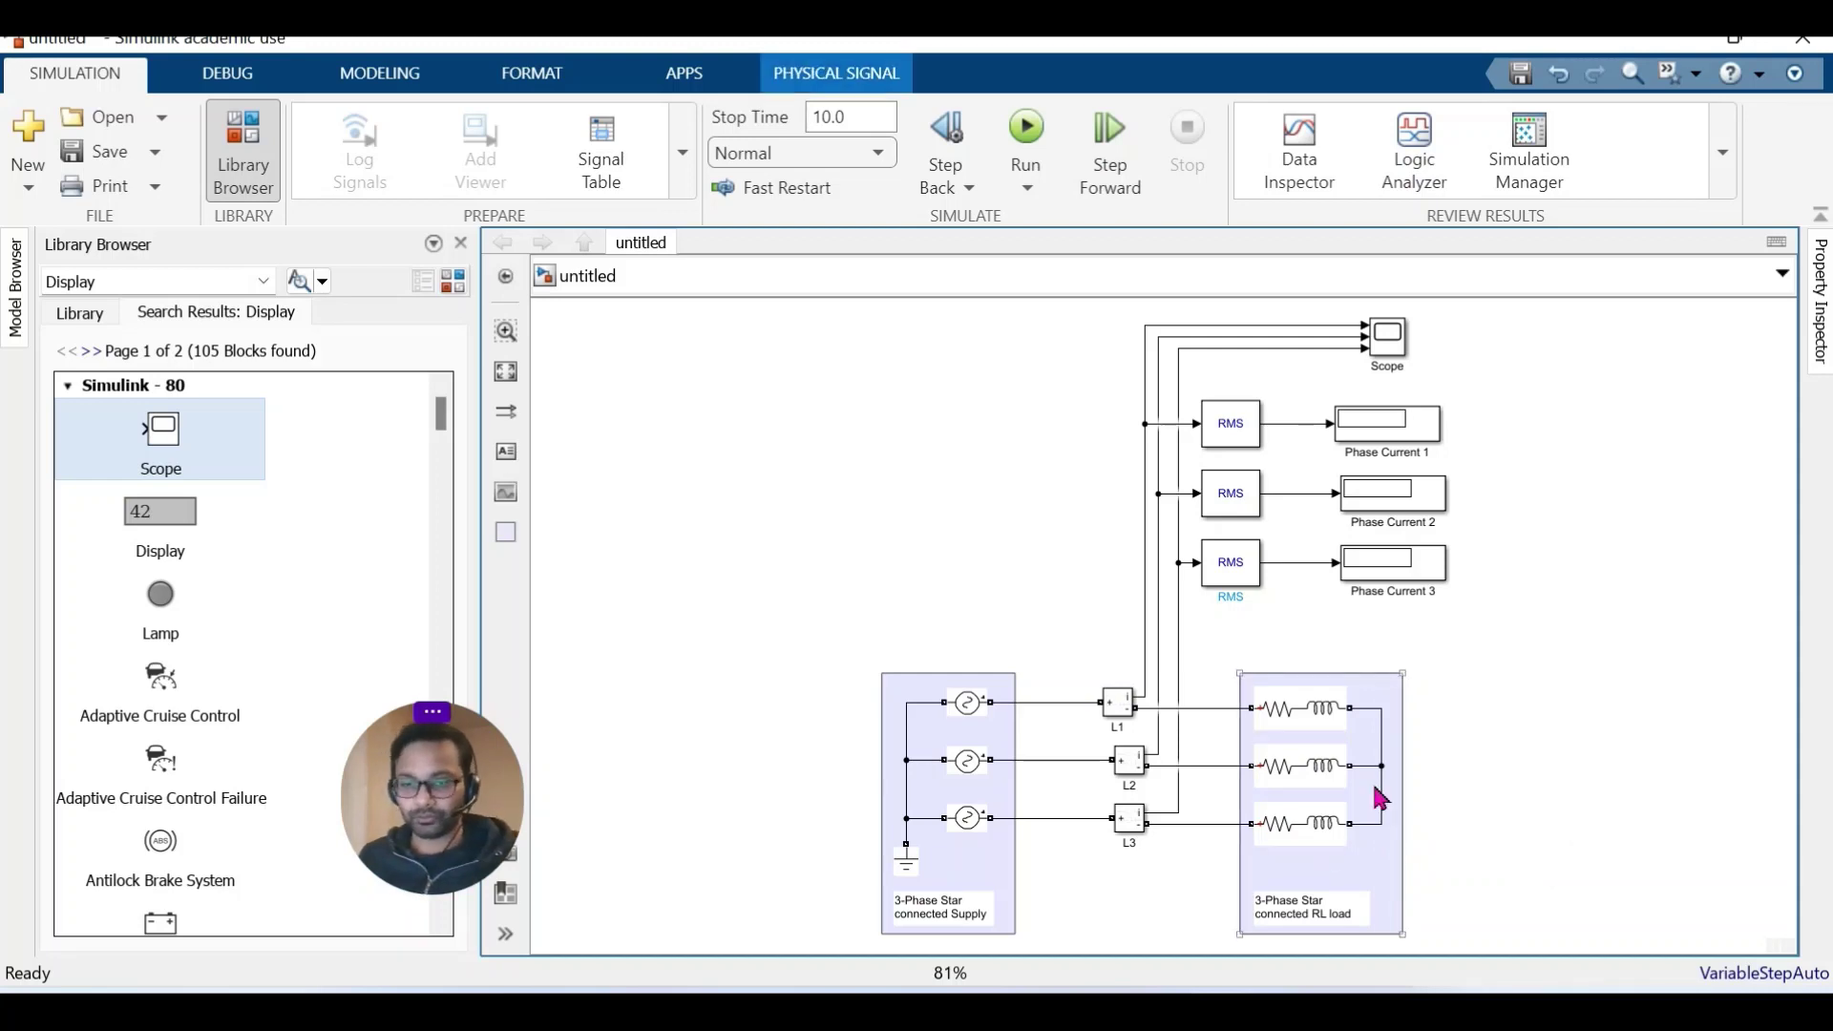
{"action": "left_click", "coordinate": [1562, 821]}
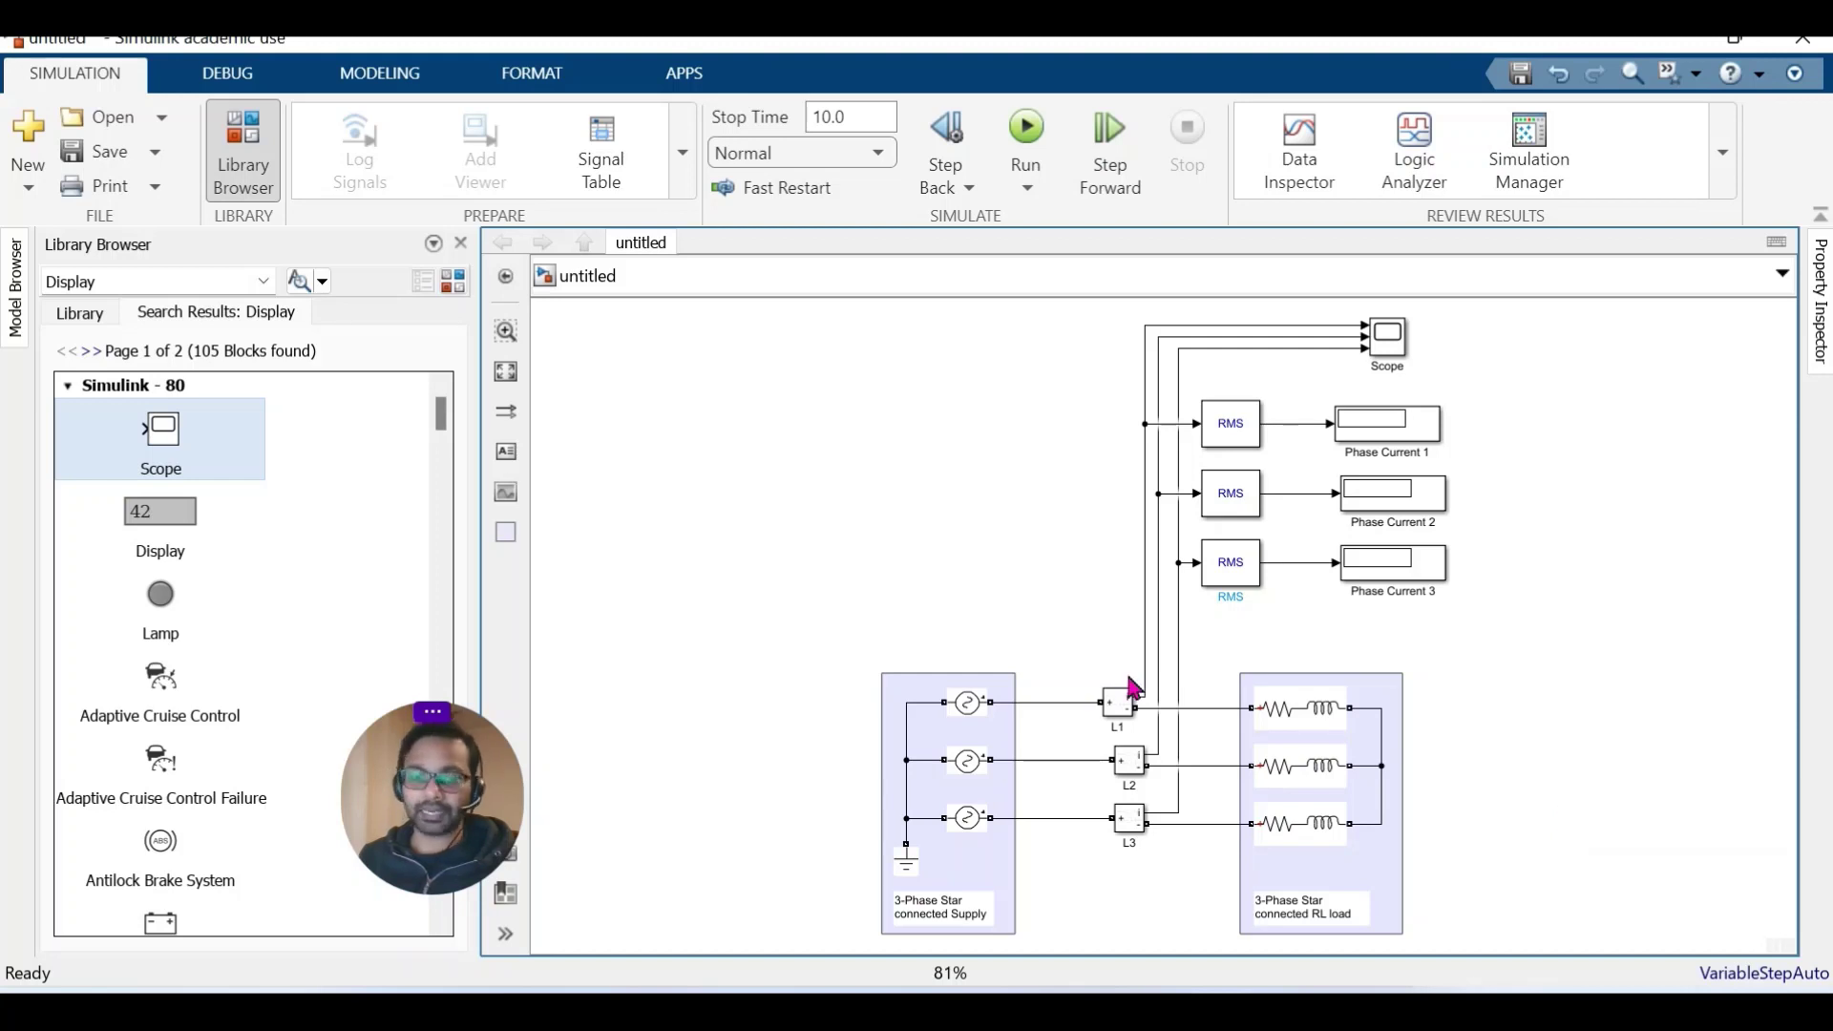
Copy the L1 current measurement block, place the copy beside the RL load and rename it IN.
{"action": "double_click", "coordinate": [115, 279]}
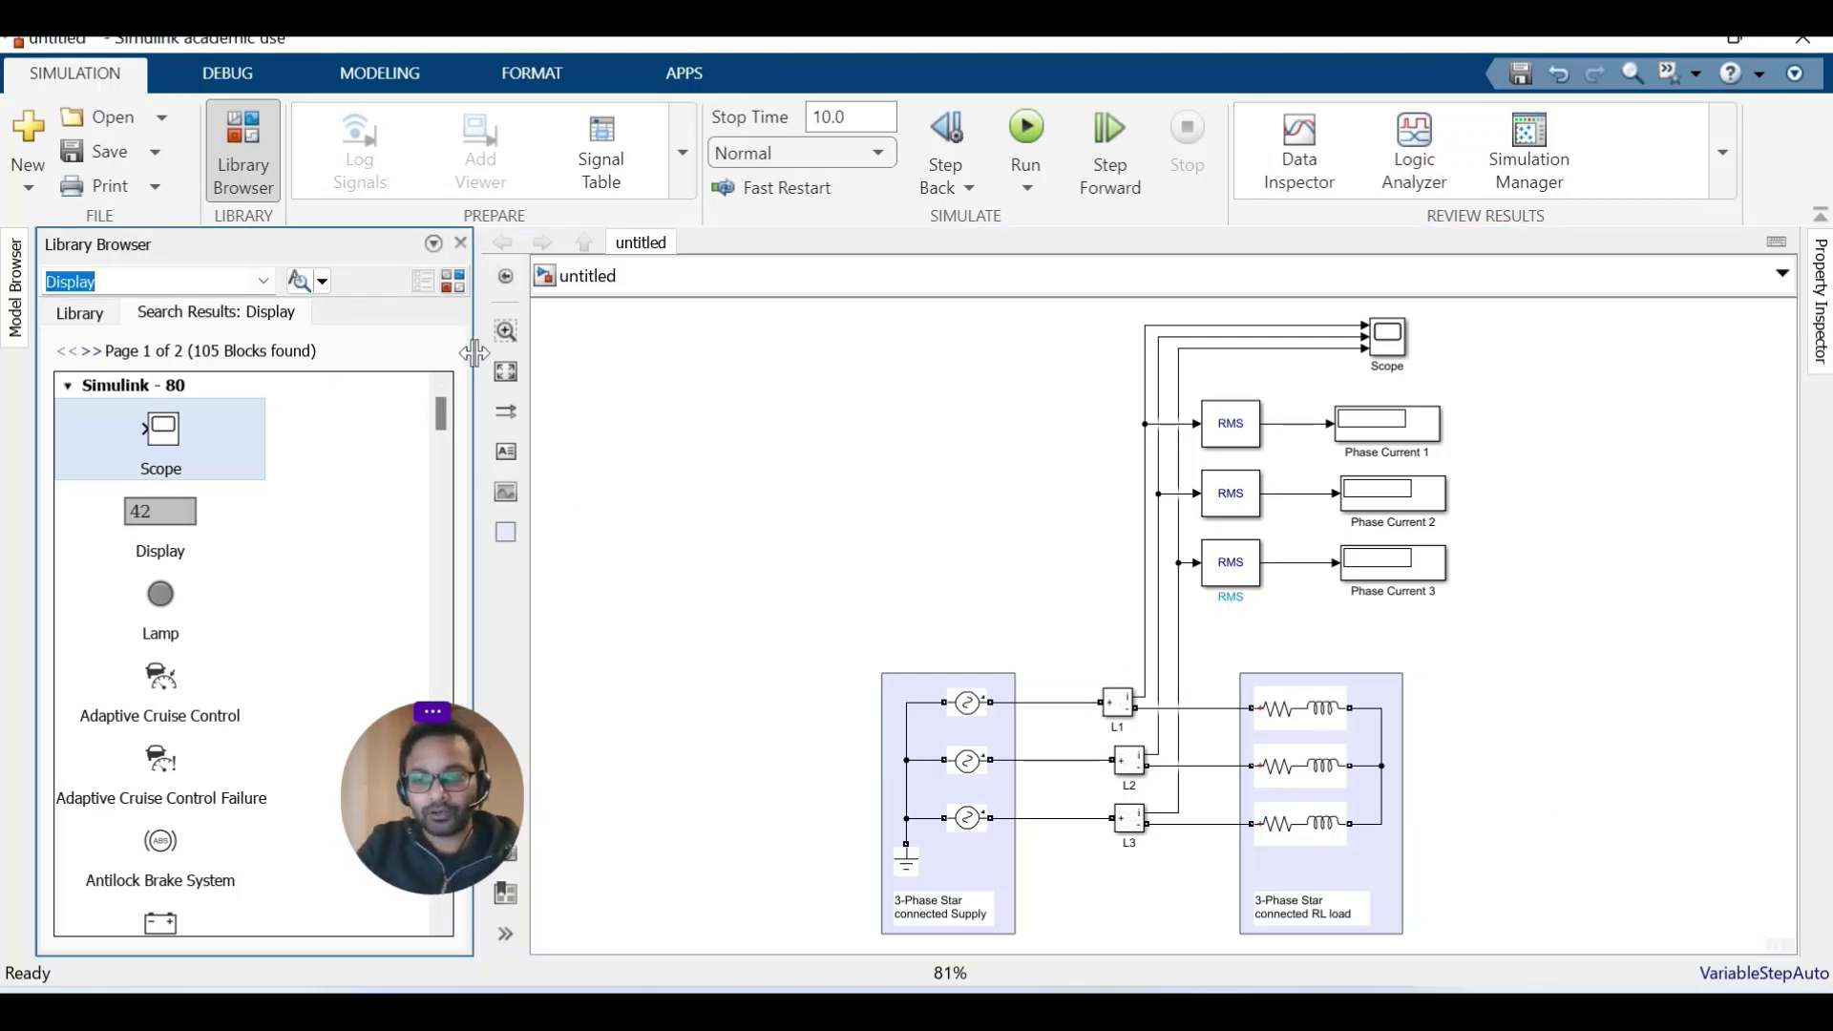
{"action": "key", "text": "BackSpace"}
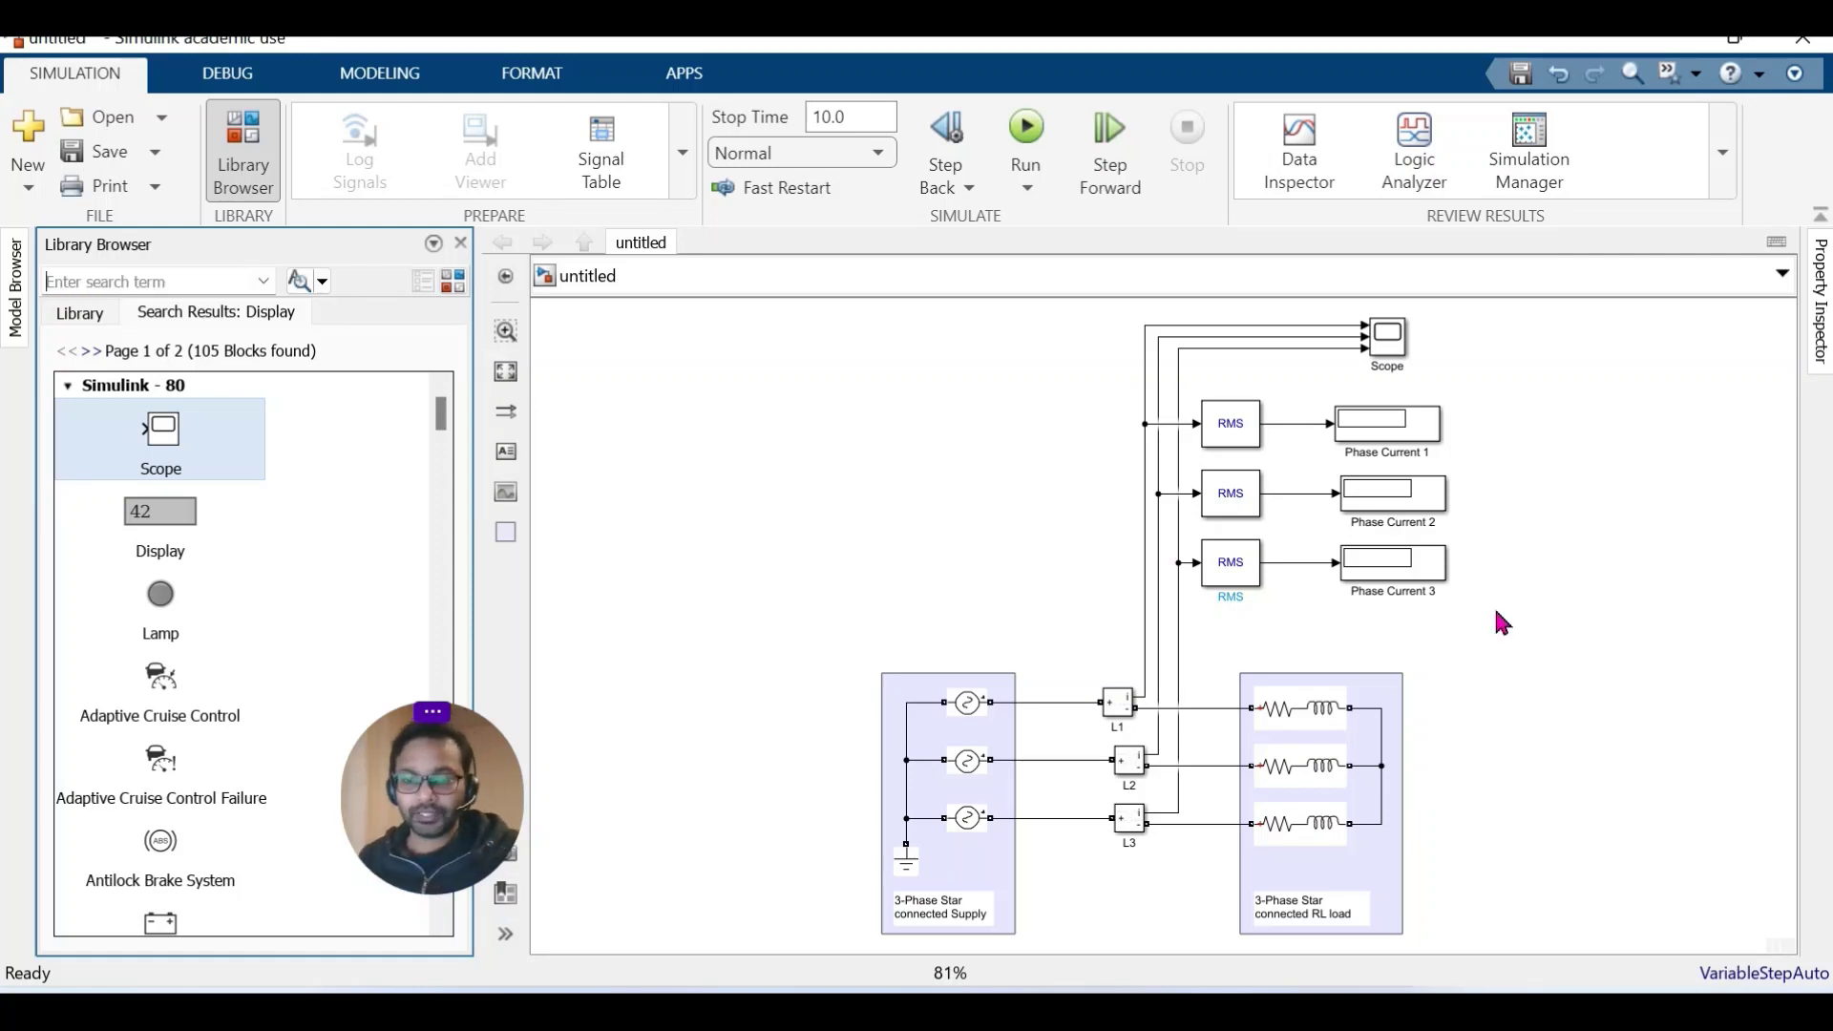
{"action": "left_click", "coordinate": [1112, 705]}
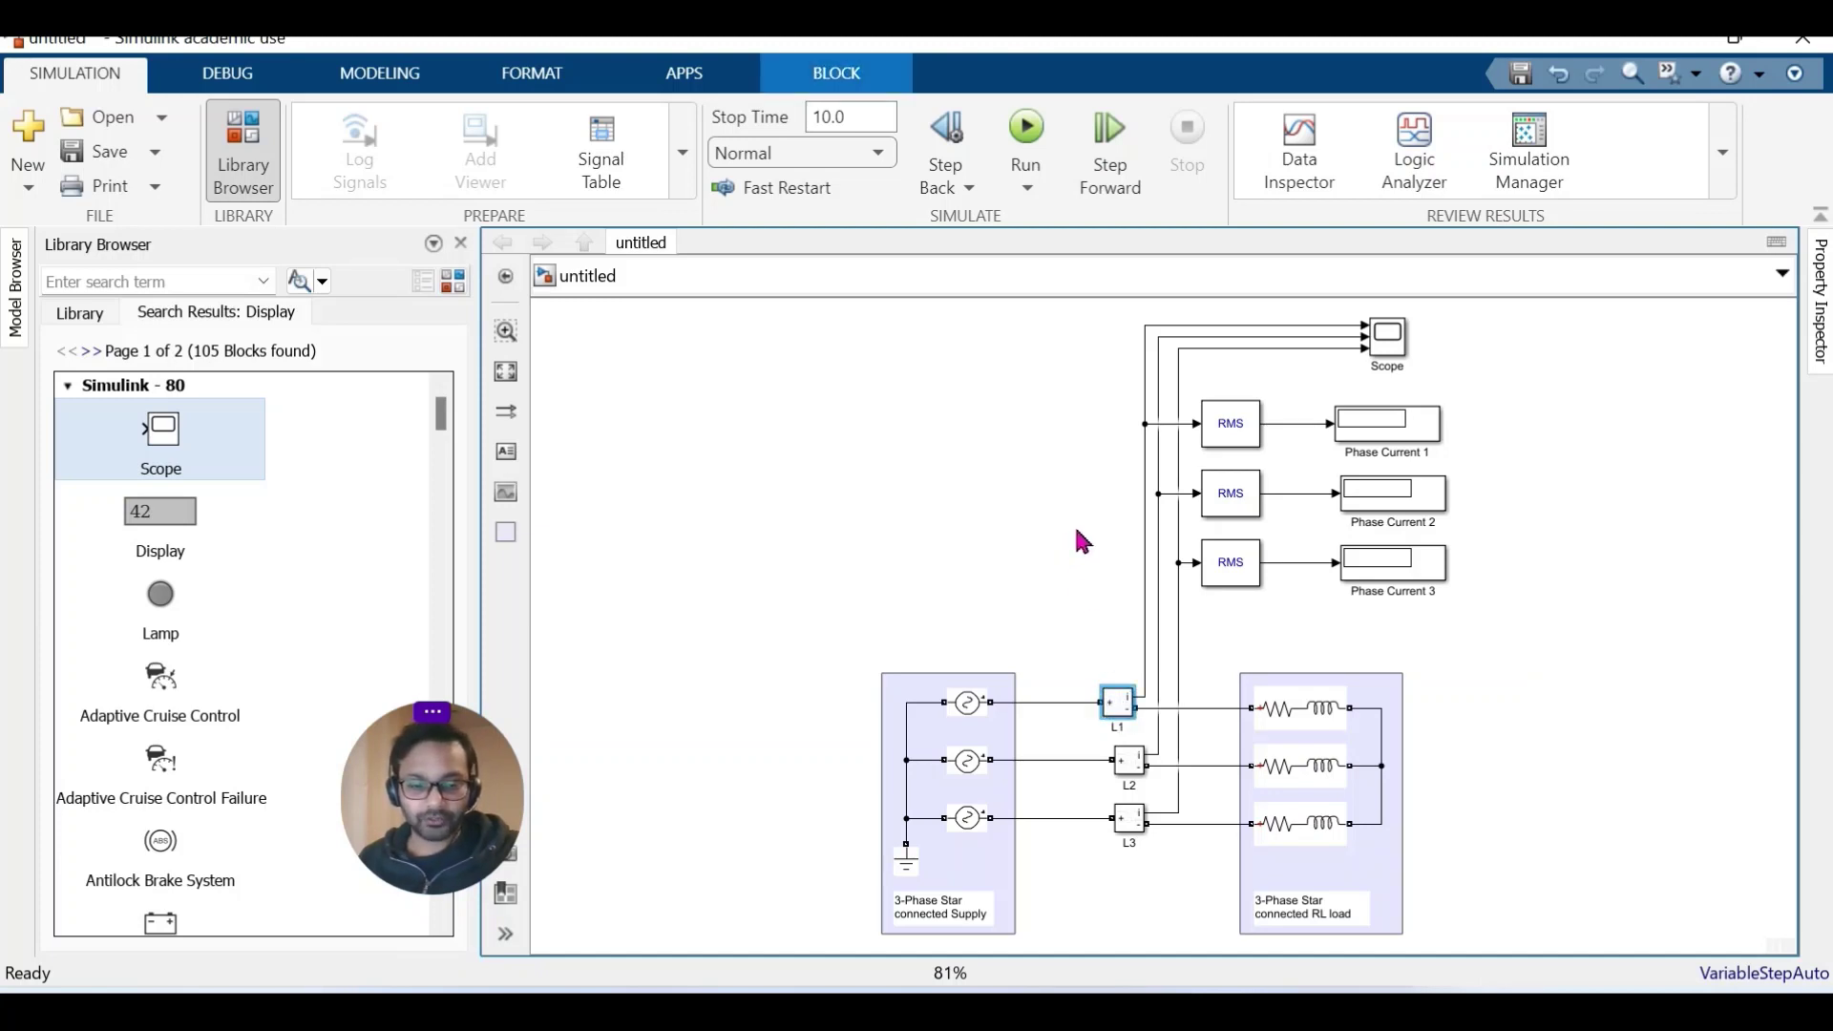
{"action": "left_click", "coordinate": [1531, 643]}
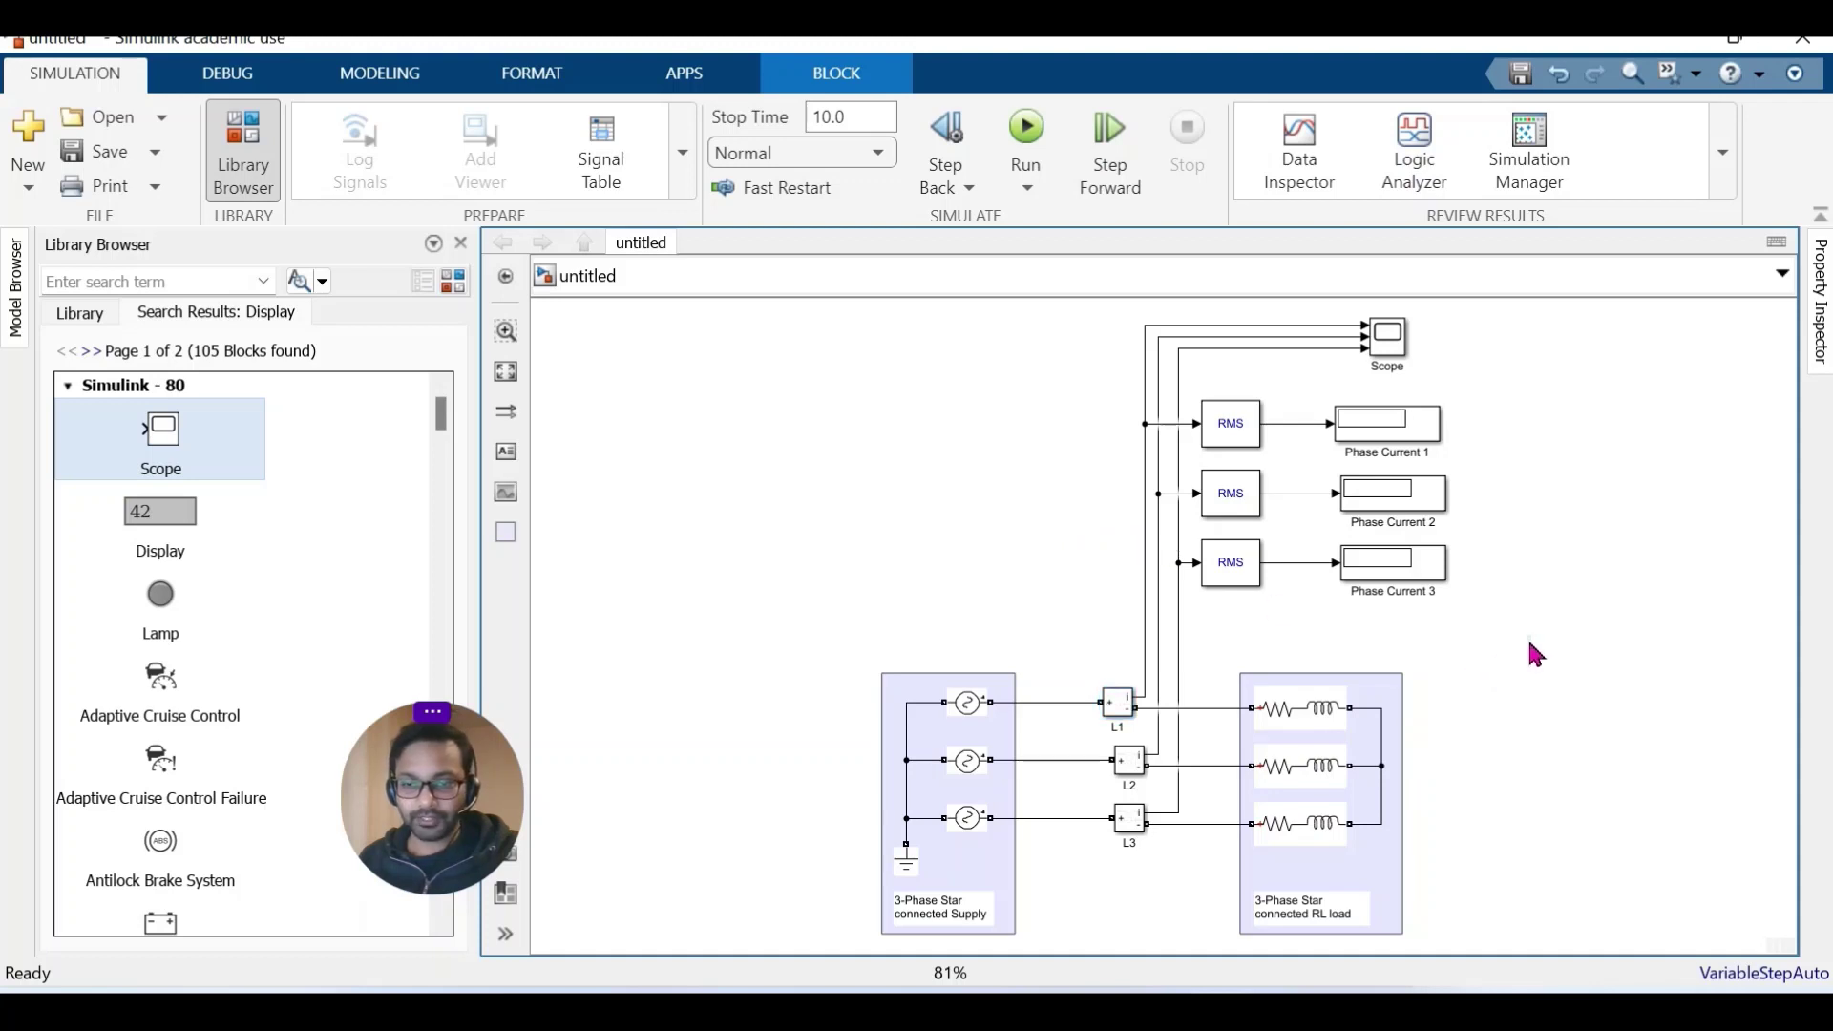
{"action": "key", "text": "ctrl+v"}
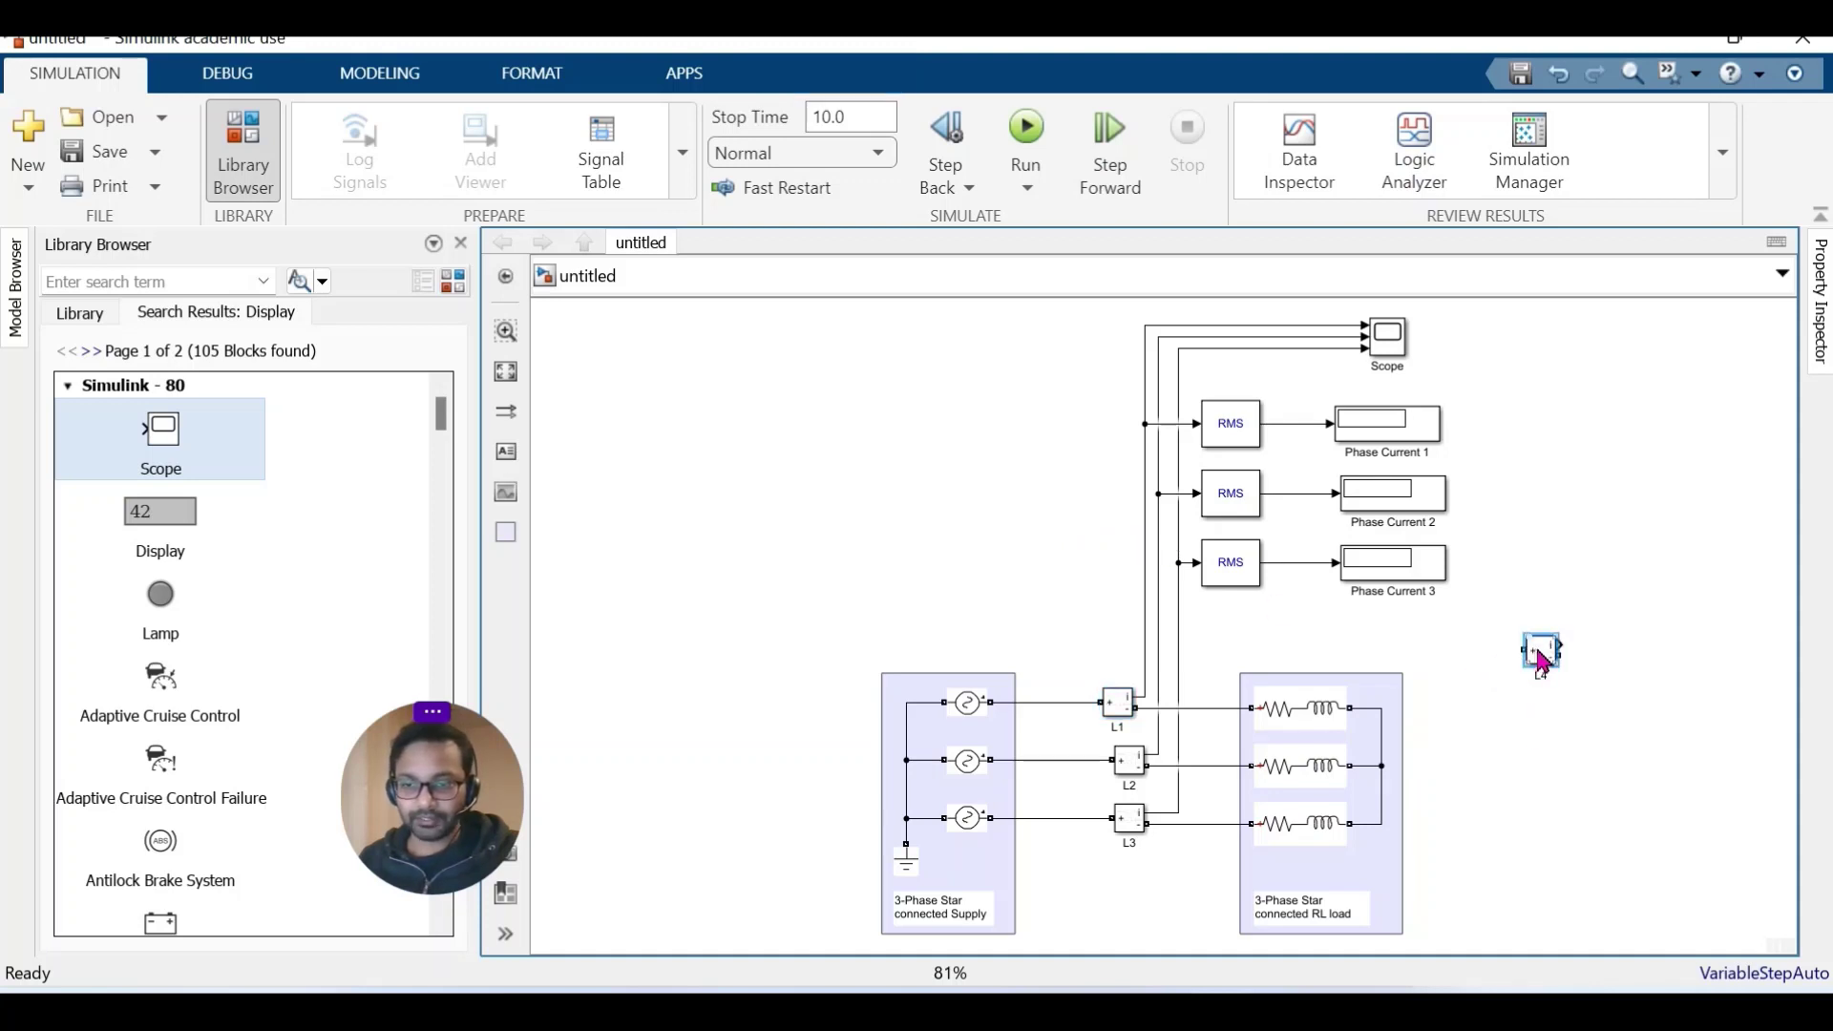
{"action": "left_click_drag", "start_coordinate": [1541, 659], "coordinate": [1516, 842]}
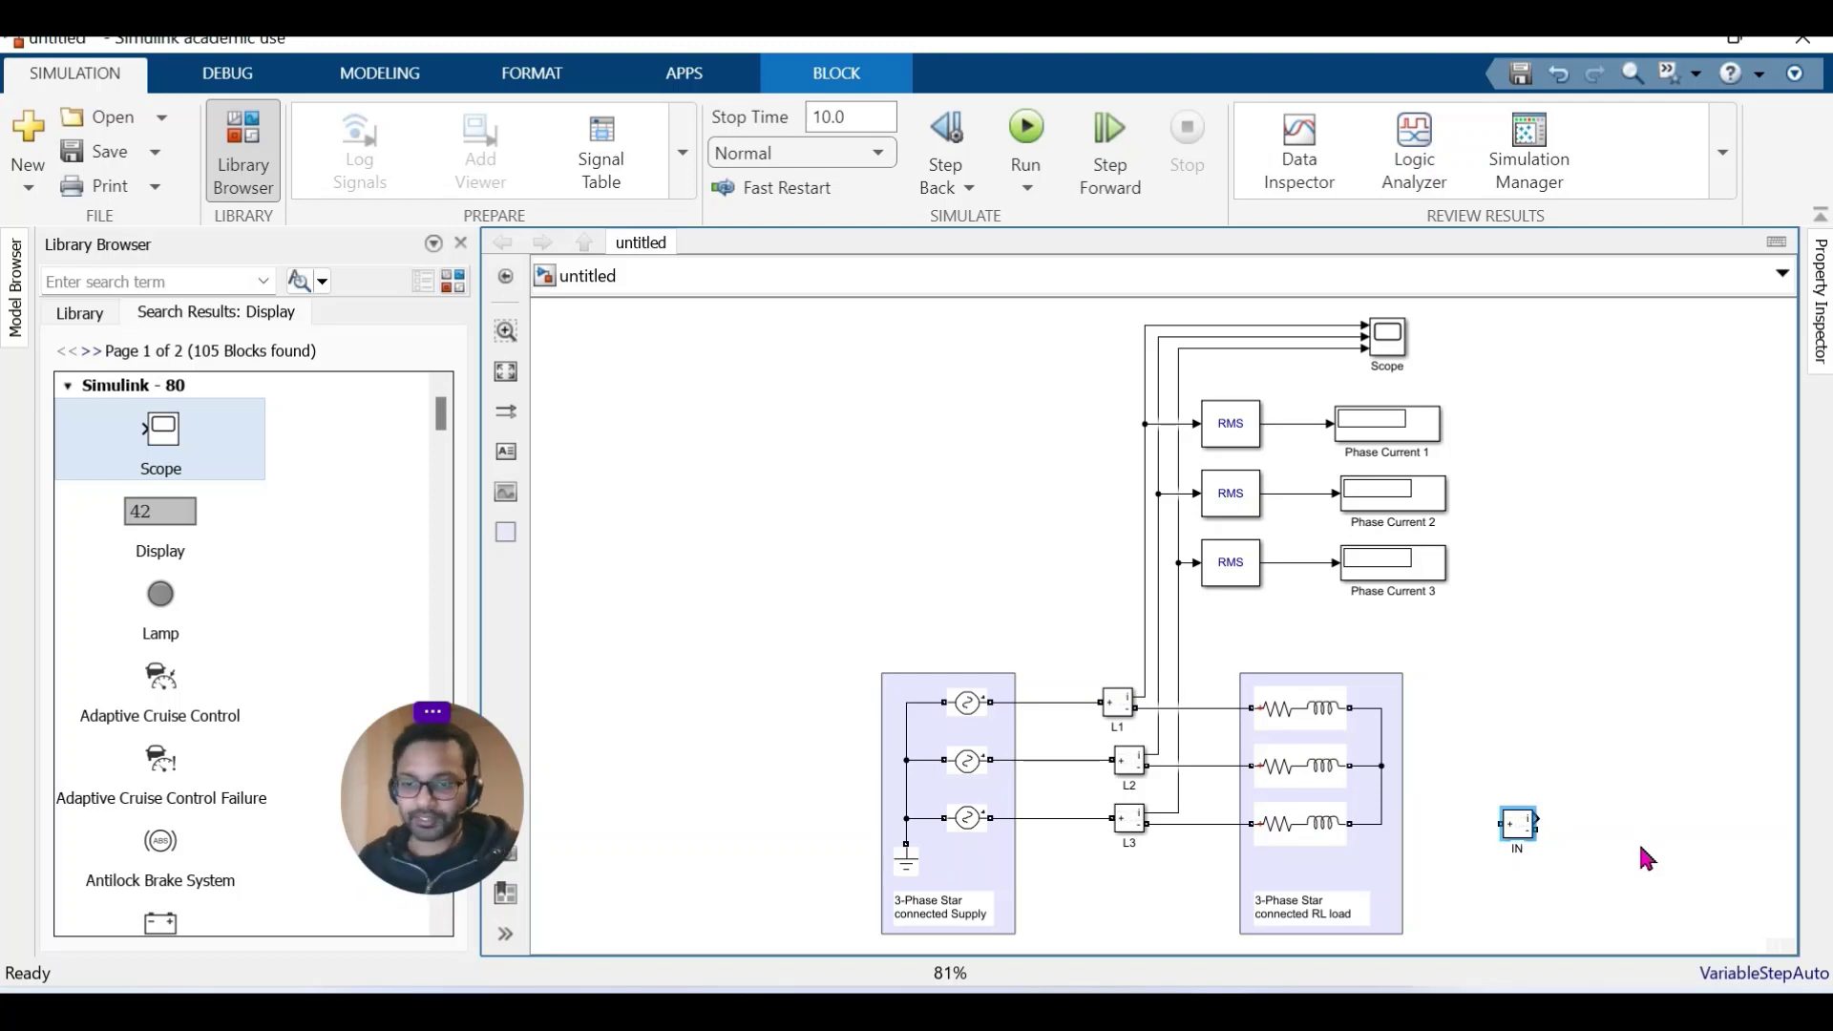
{"action": "left_click", "coordinate": [1642, 752]}
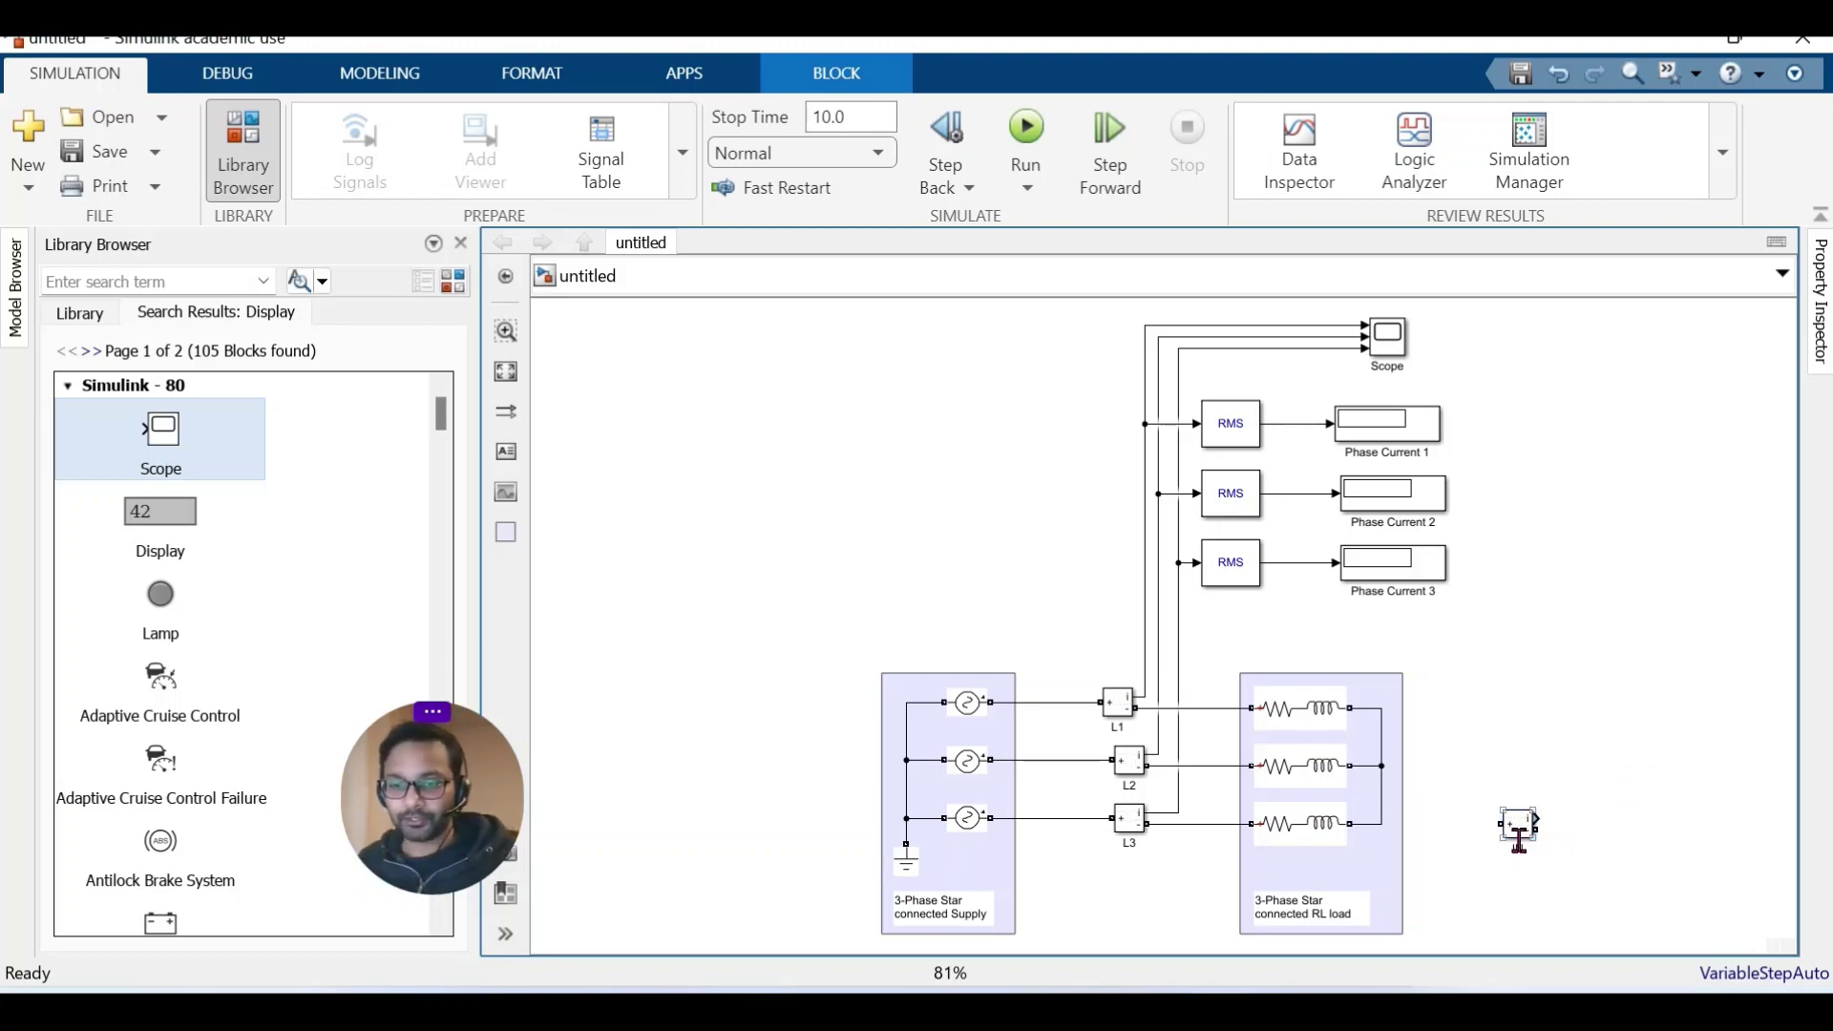
Connect the IN block's positive terminal to the RL load's star point and move the block closer to the load.
{"action": "left_click_drag", "start_coordinate": [1504, 825], "coordinate": [1376, 825]}
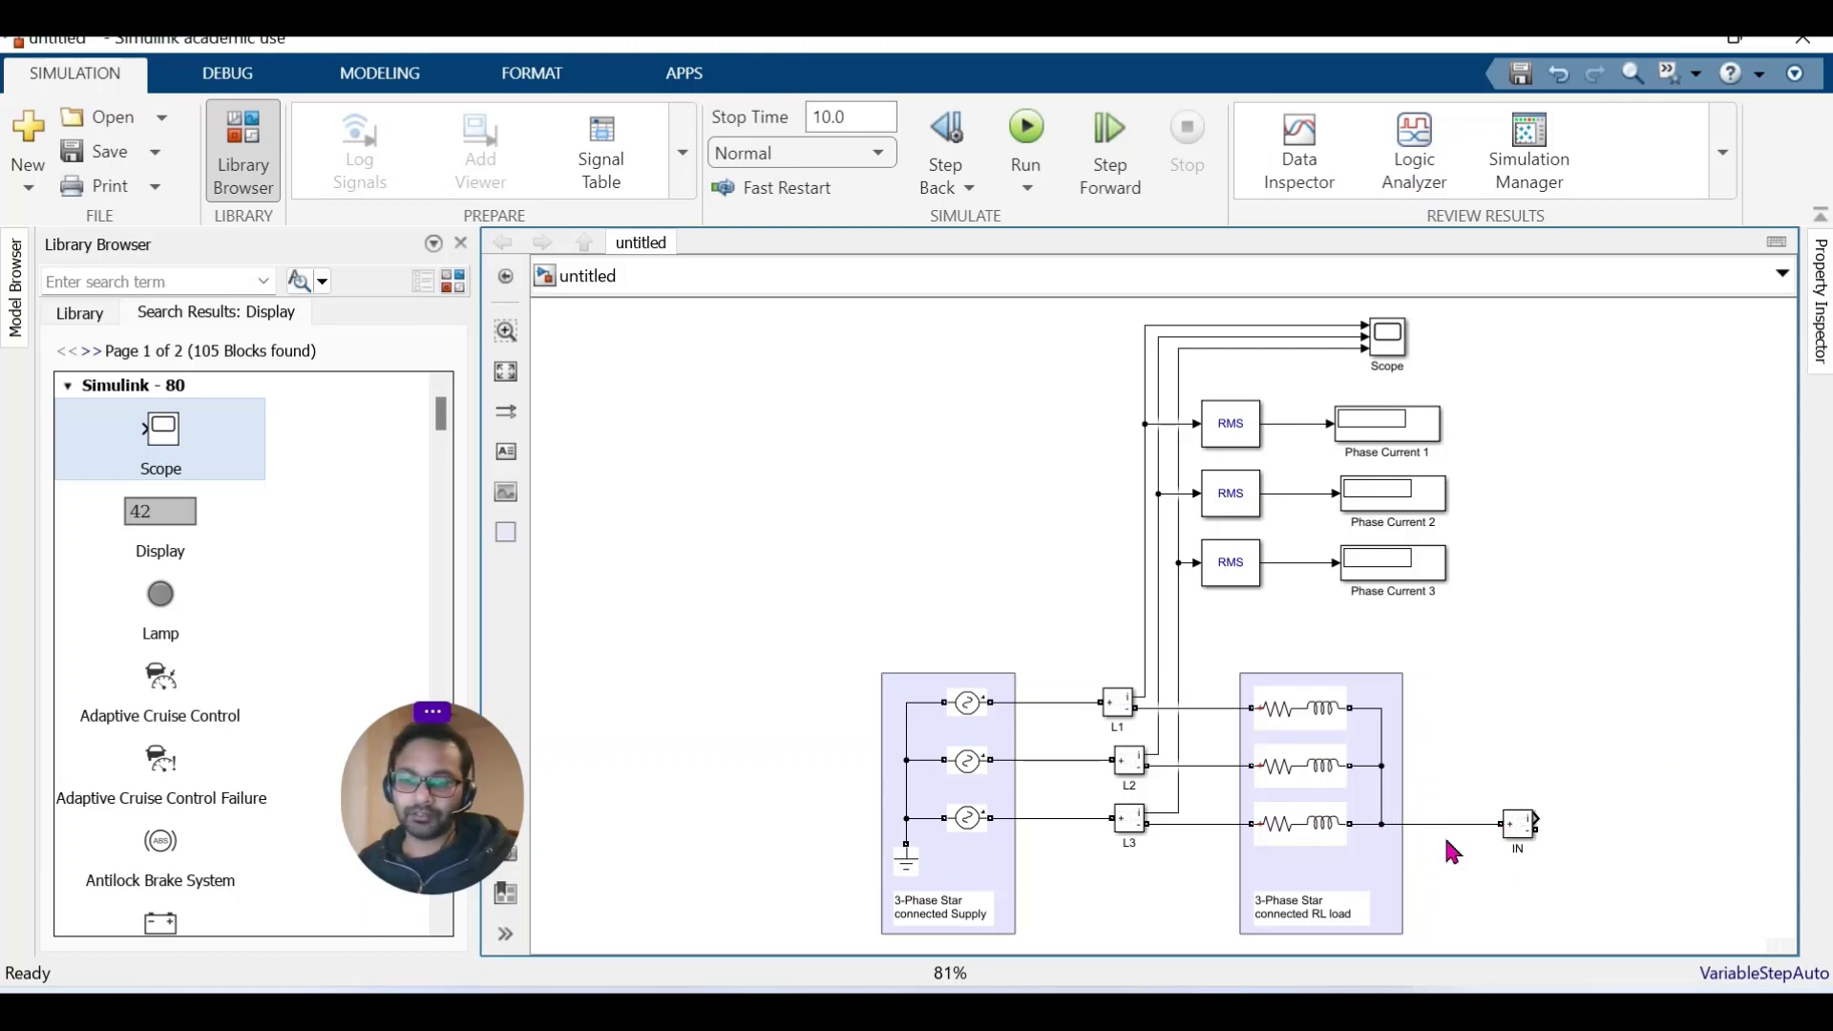
{"action": "left_click_drag", "start_coordinate": [1521, 845], "coordinate": [1461, 845]}
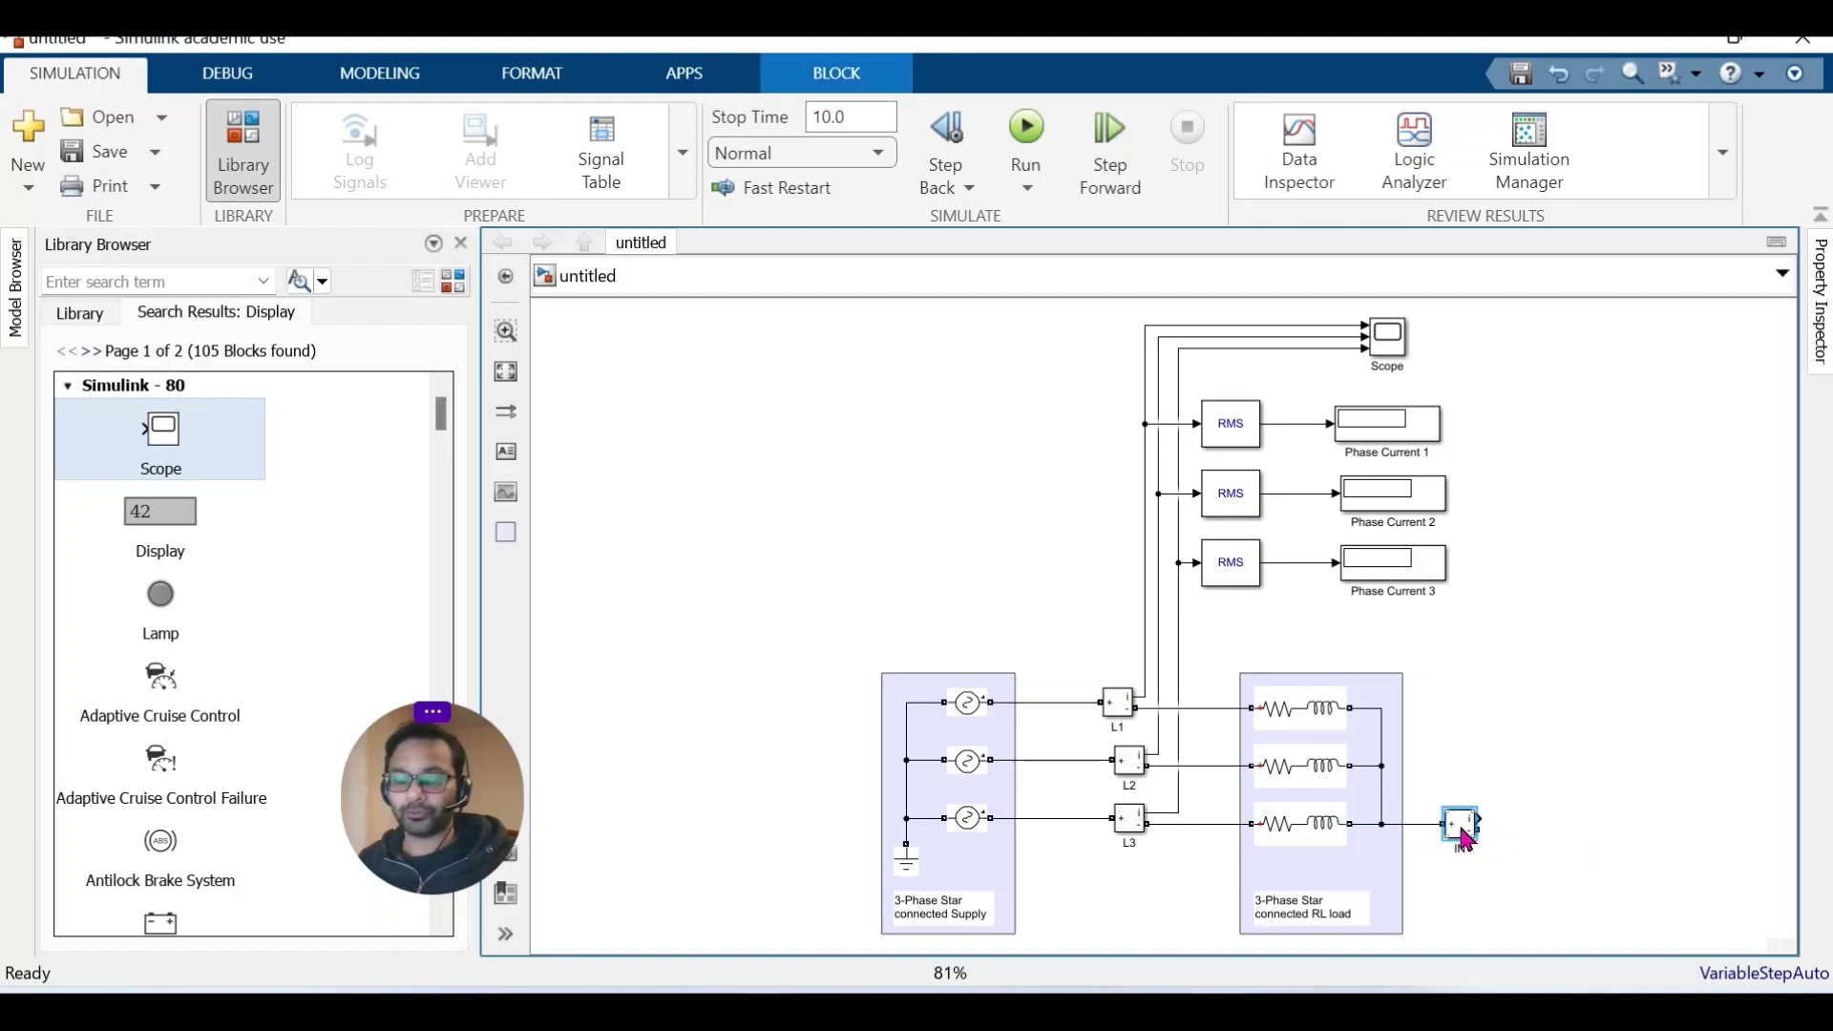
{"action": "right_click", "coordinate": [1463, 839]}
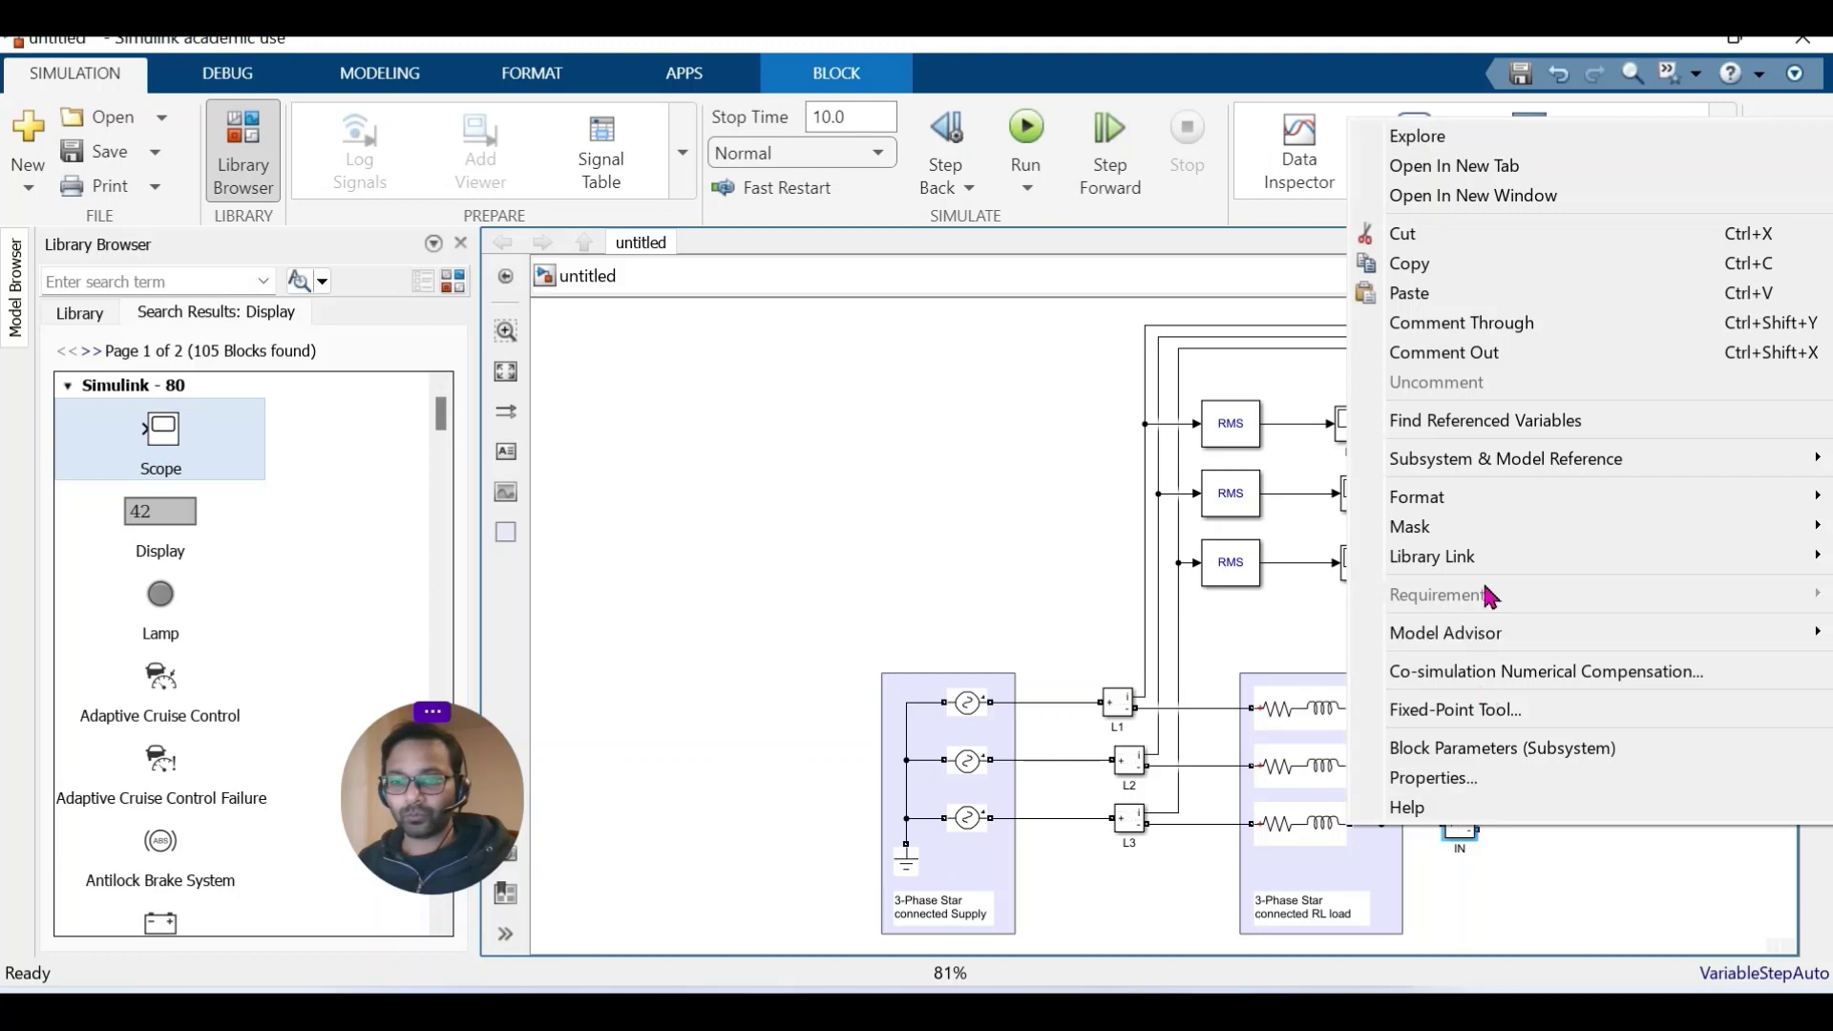
{"action": "left_click", "coordinate": [1584, 917]}
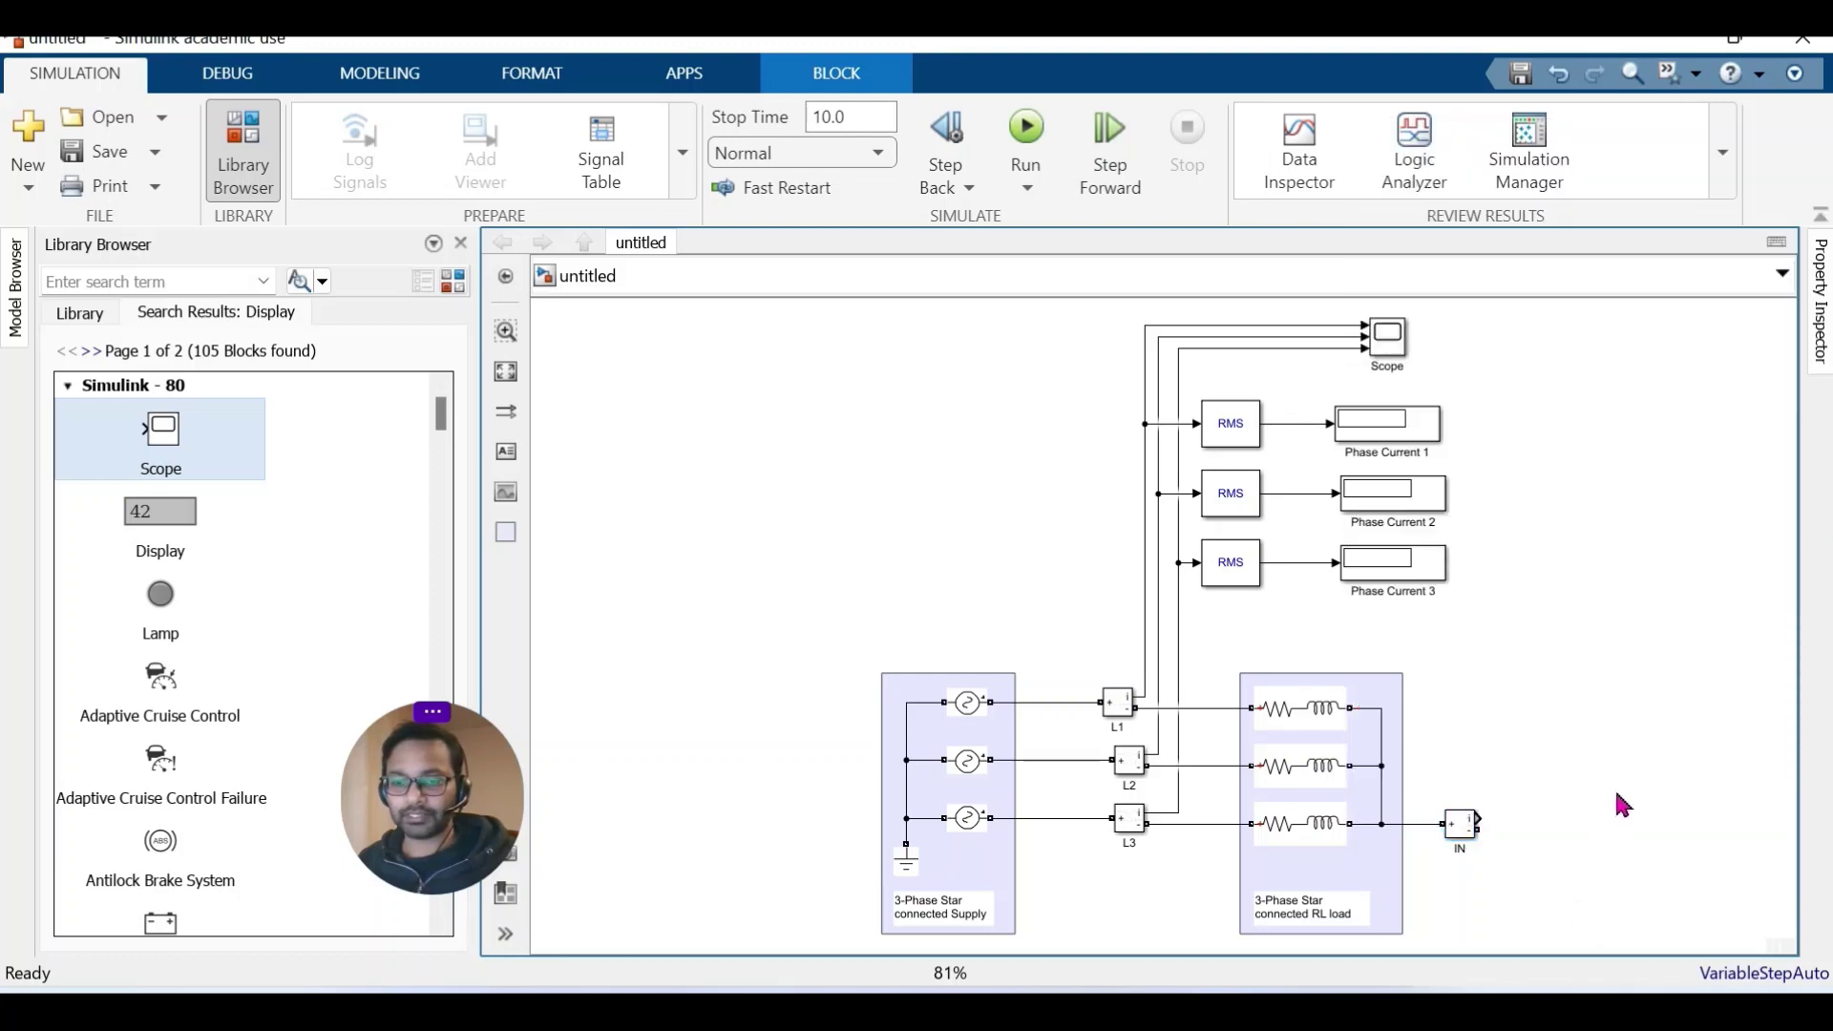
{"action": "left_click", "coordinate": [1623, 804]}
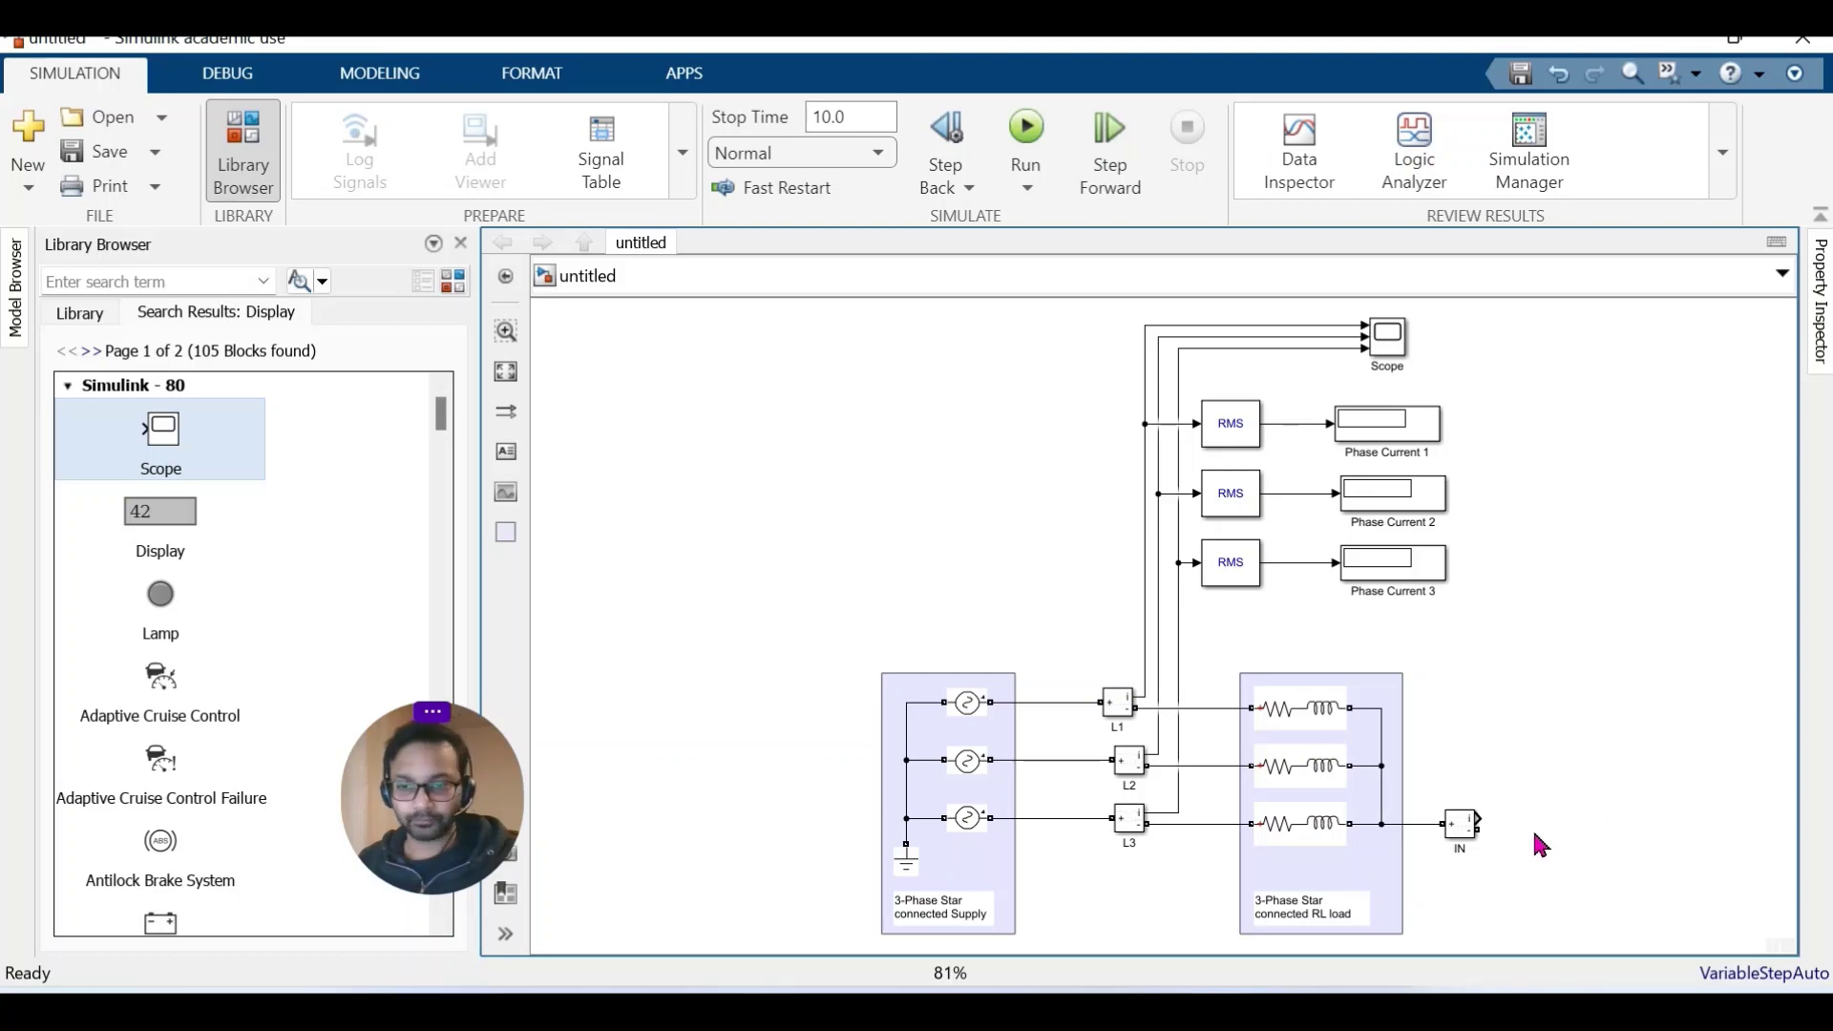
Rotate the IN block 90 degrees clockwise and place it slightly below the star point line.
{"action": "left_click", "coordinate": [1461, 826]}
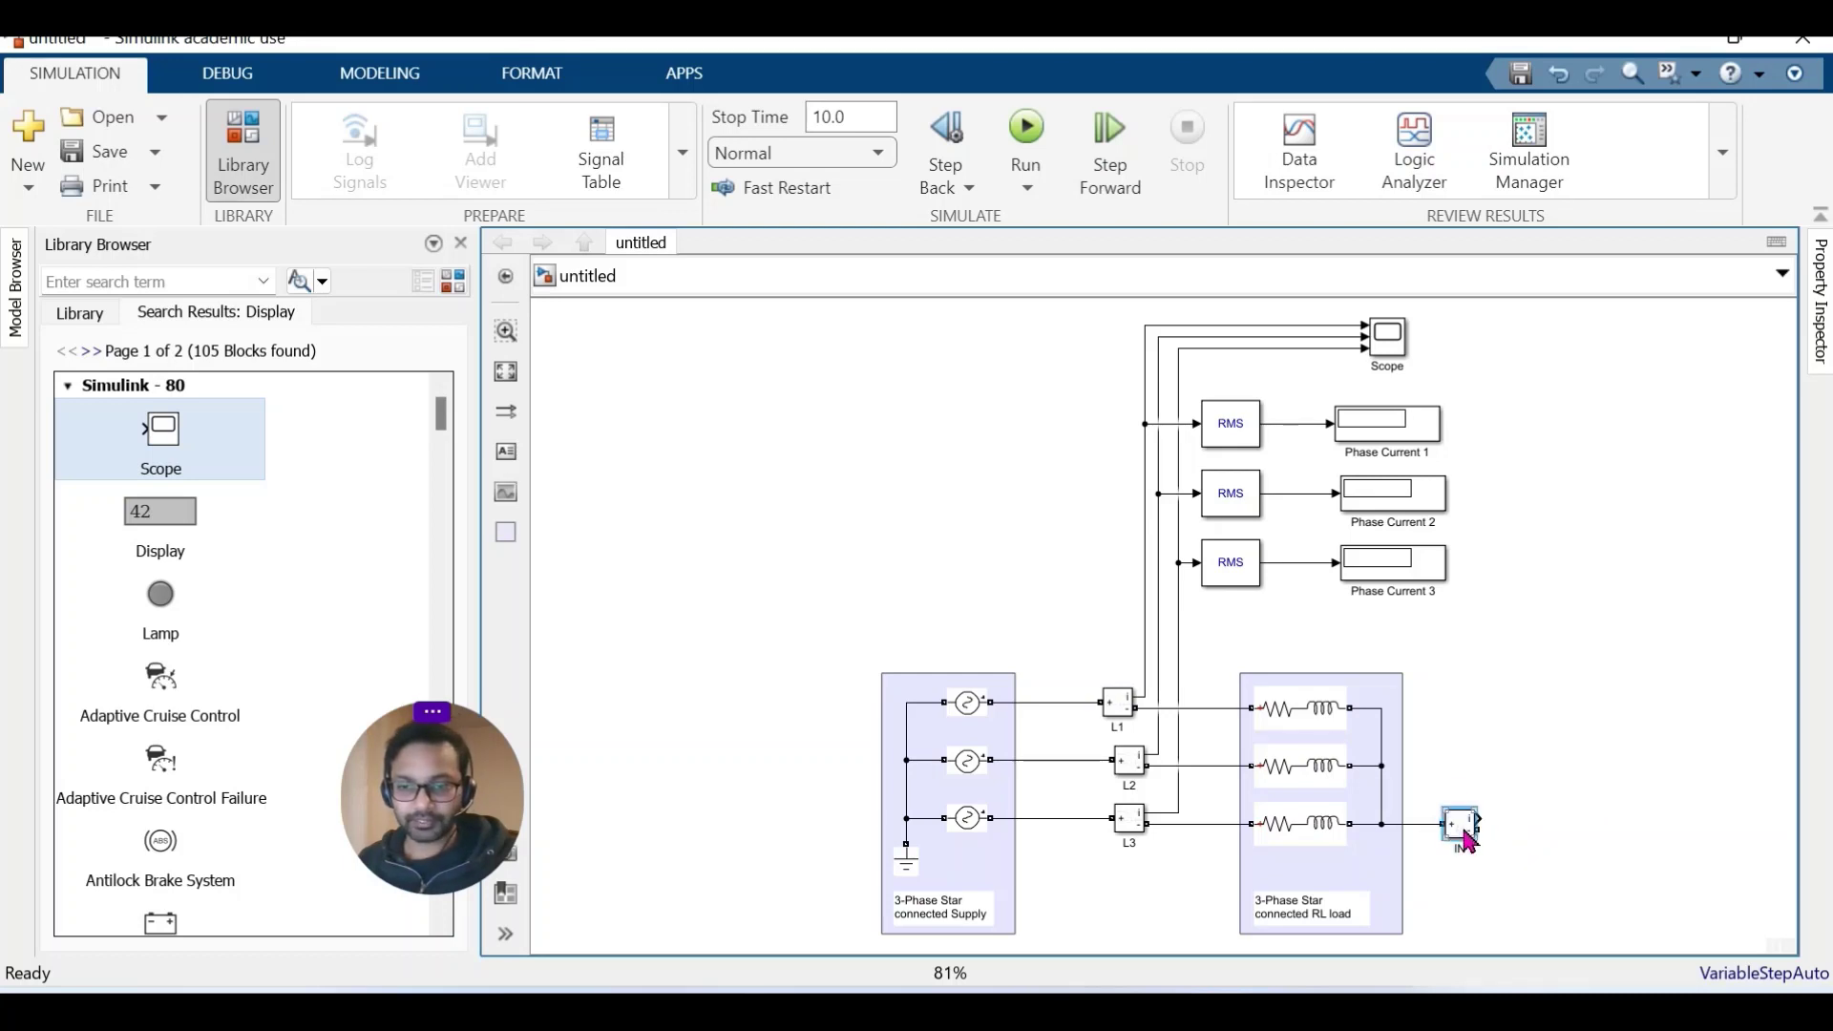
{"action": "key", "text": "ctrl+r"}
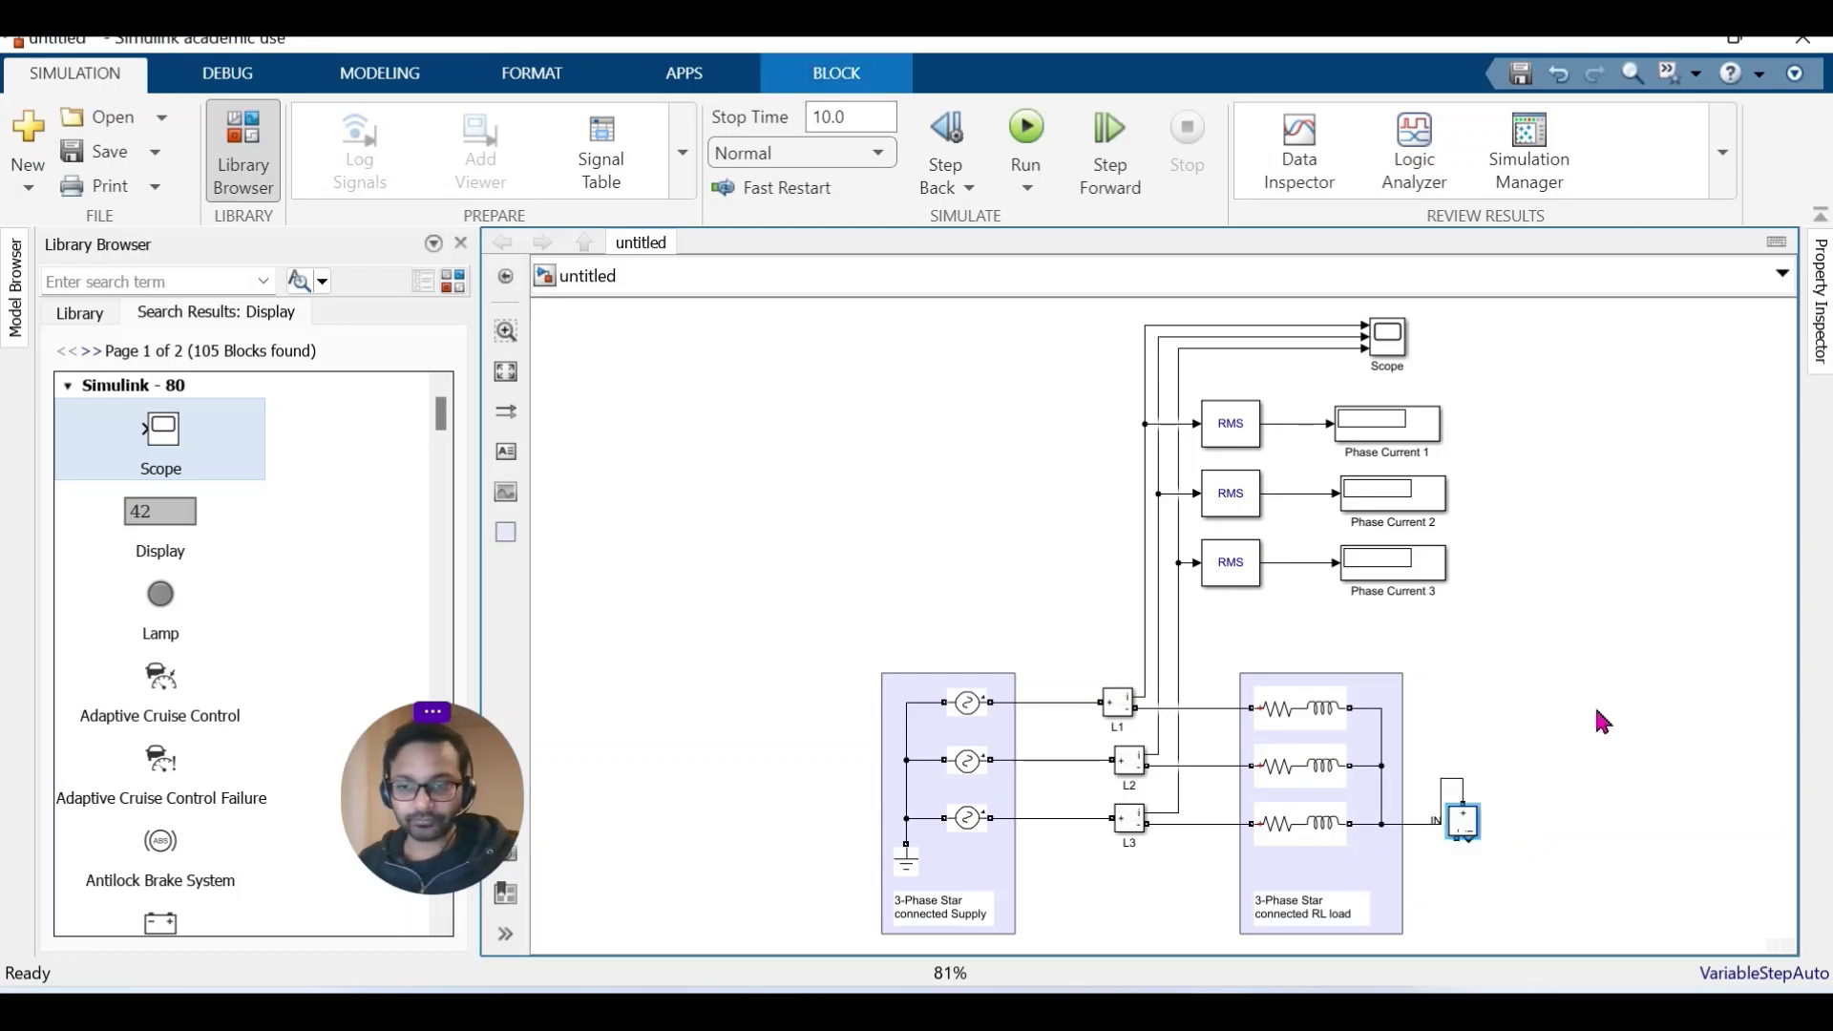
{"action": "left_click_drag", "start_coordinate": [1461, 818], "coordinate": [1471, 874]}
{"action": "left_click", "coordinate": [1596, 813]}
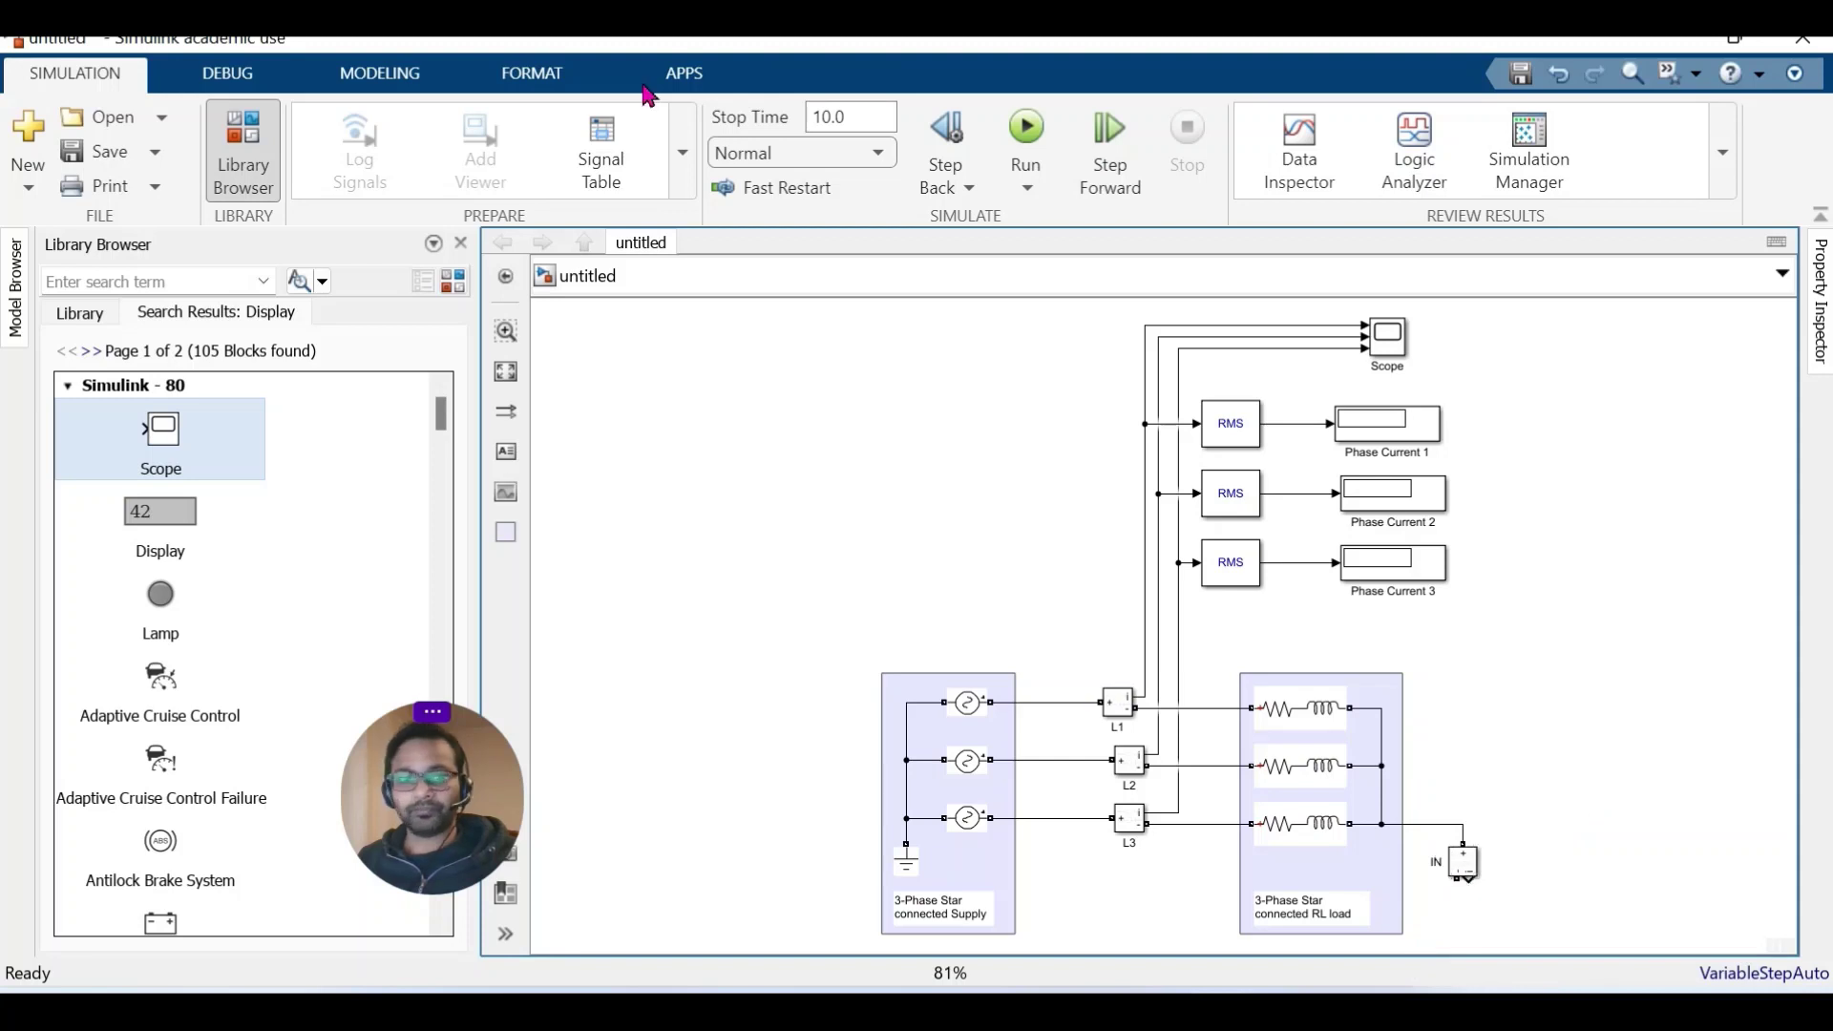
Find the Ground block in the library, place it below IN and connect it to IN's negative terminal.
{"action": "left_click", "coordinate": [180, 285]}
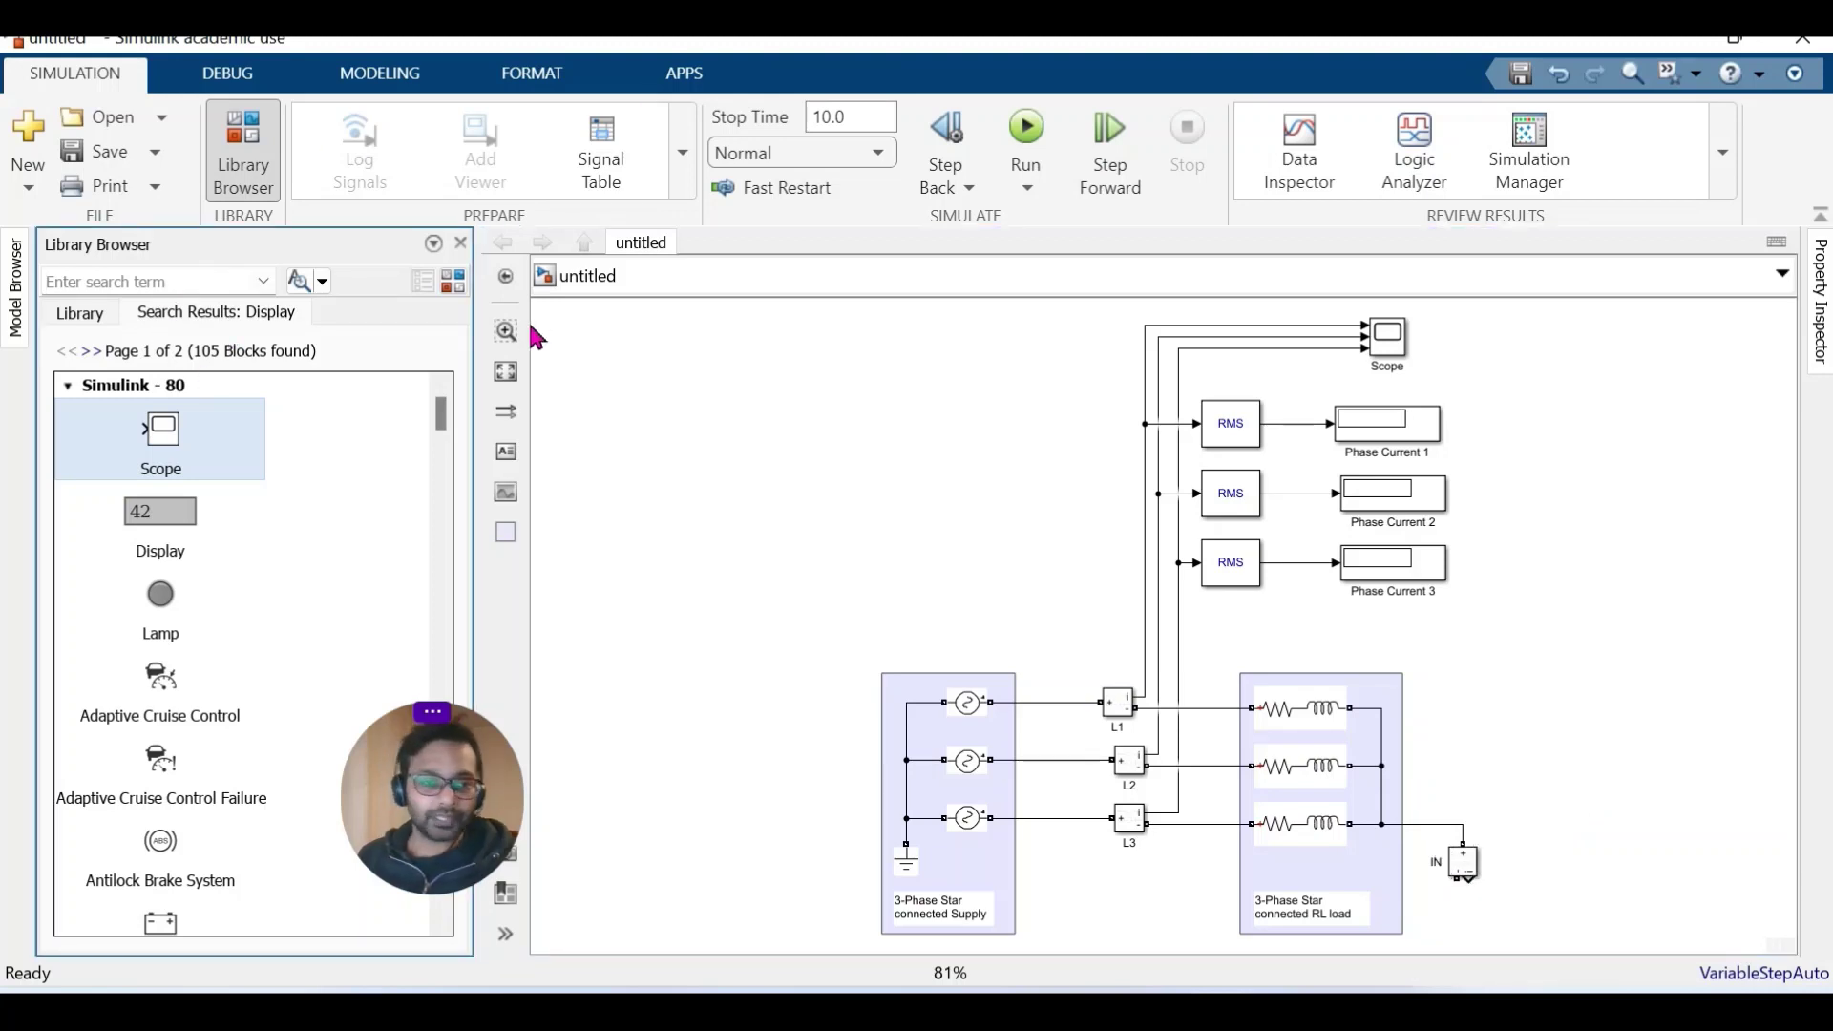
{"action": "type", "text": "gr"}
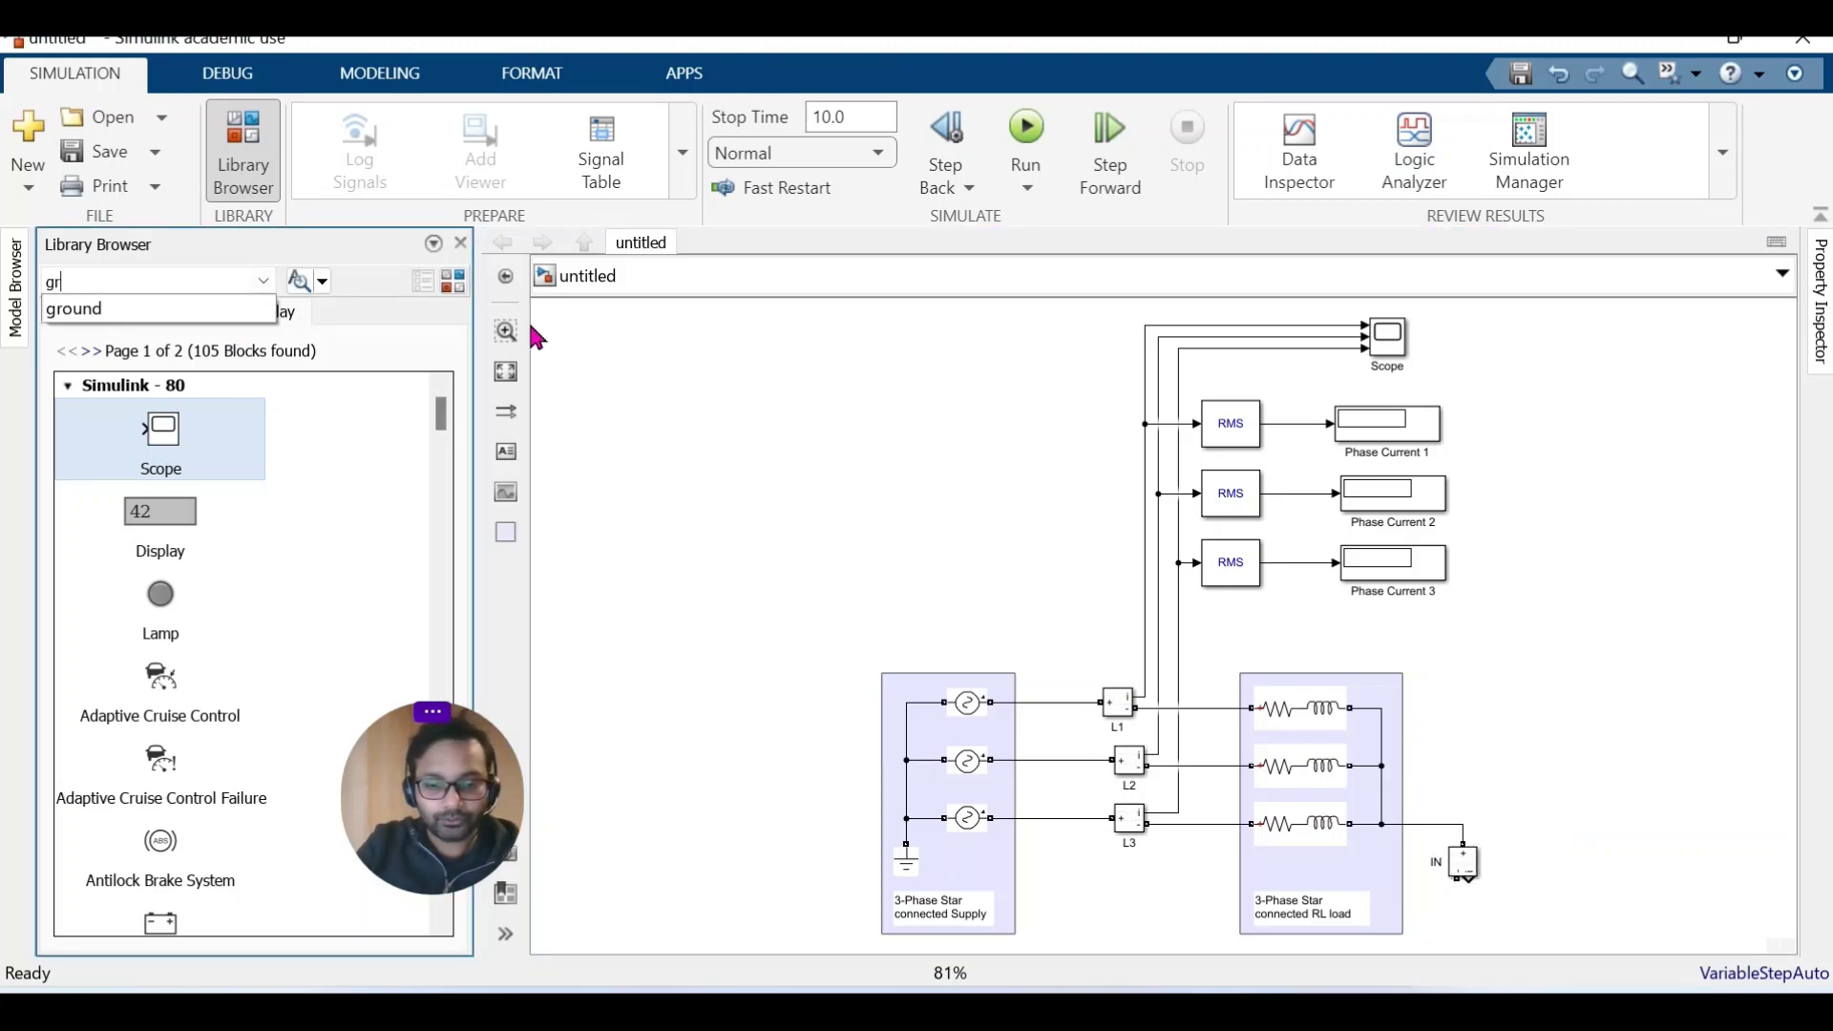
{"action": "type", "text": "ound"}
{"action": "key", "text": "Down"}
{"action": "key", "text": "Return"}
{"action": "left_click_drag", "start_coordinate": [279, 733], "coordinate": [1464, 909]}
{"action": "left_click_drag", "start_coordinate": [1451, 840], "coordinate": [1457, 878]}
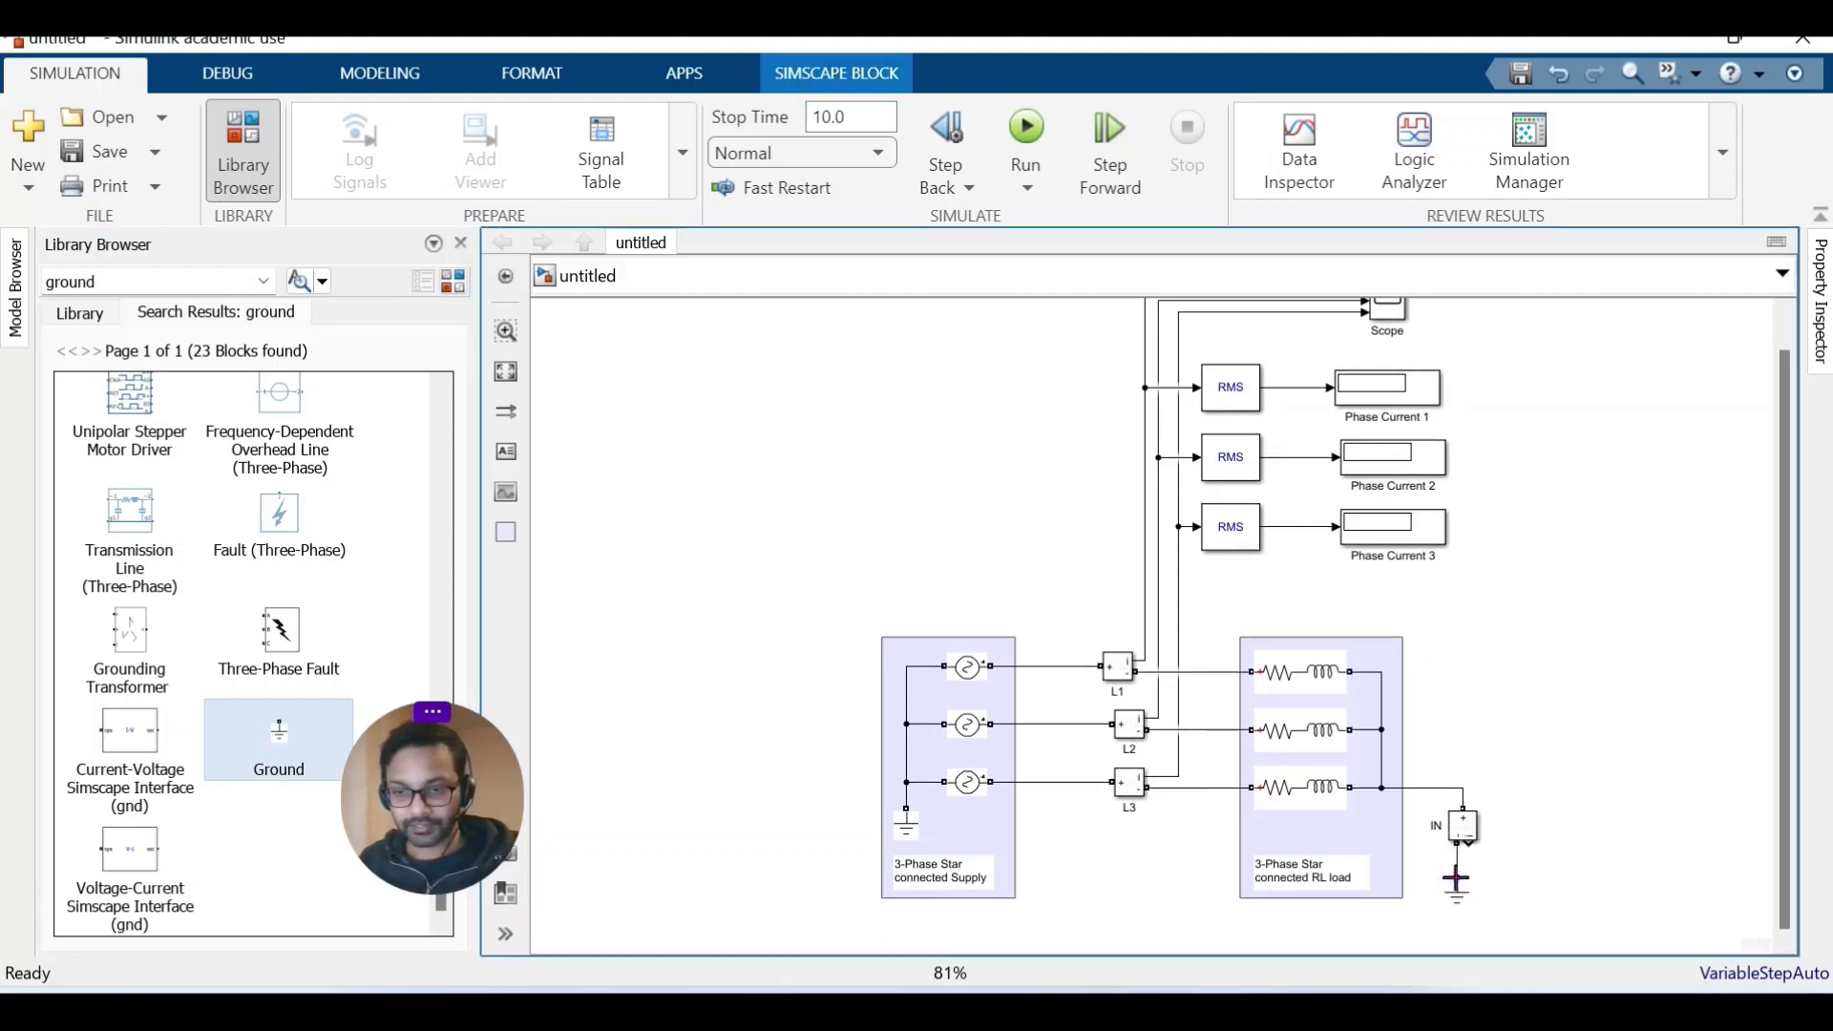
{"action": "left_click", "coordinate": [1597, 720]}
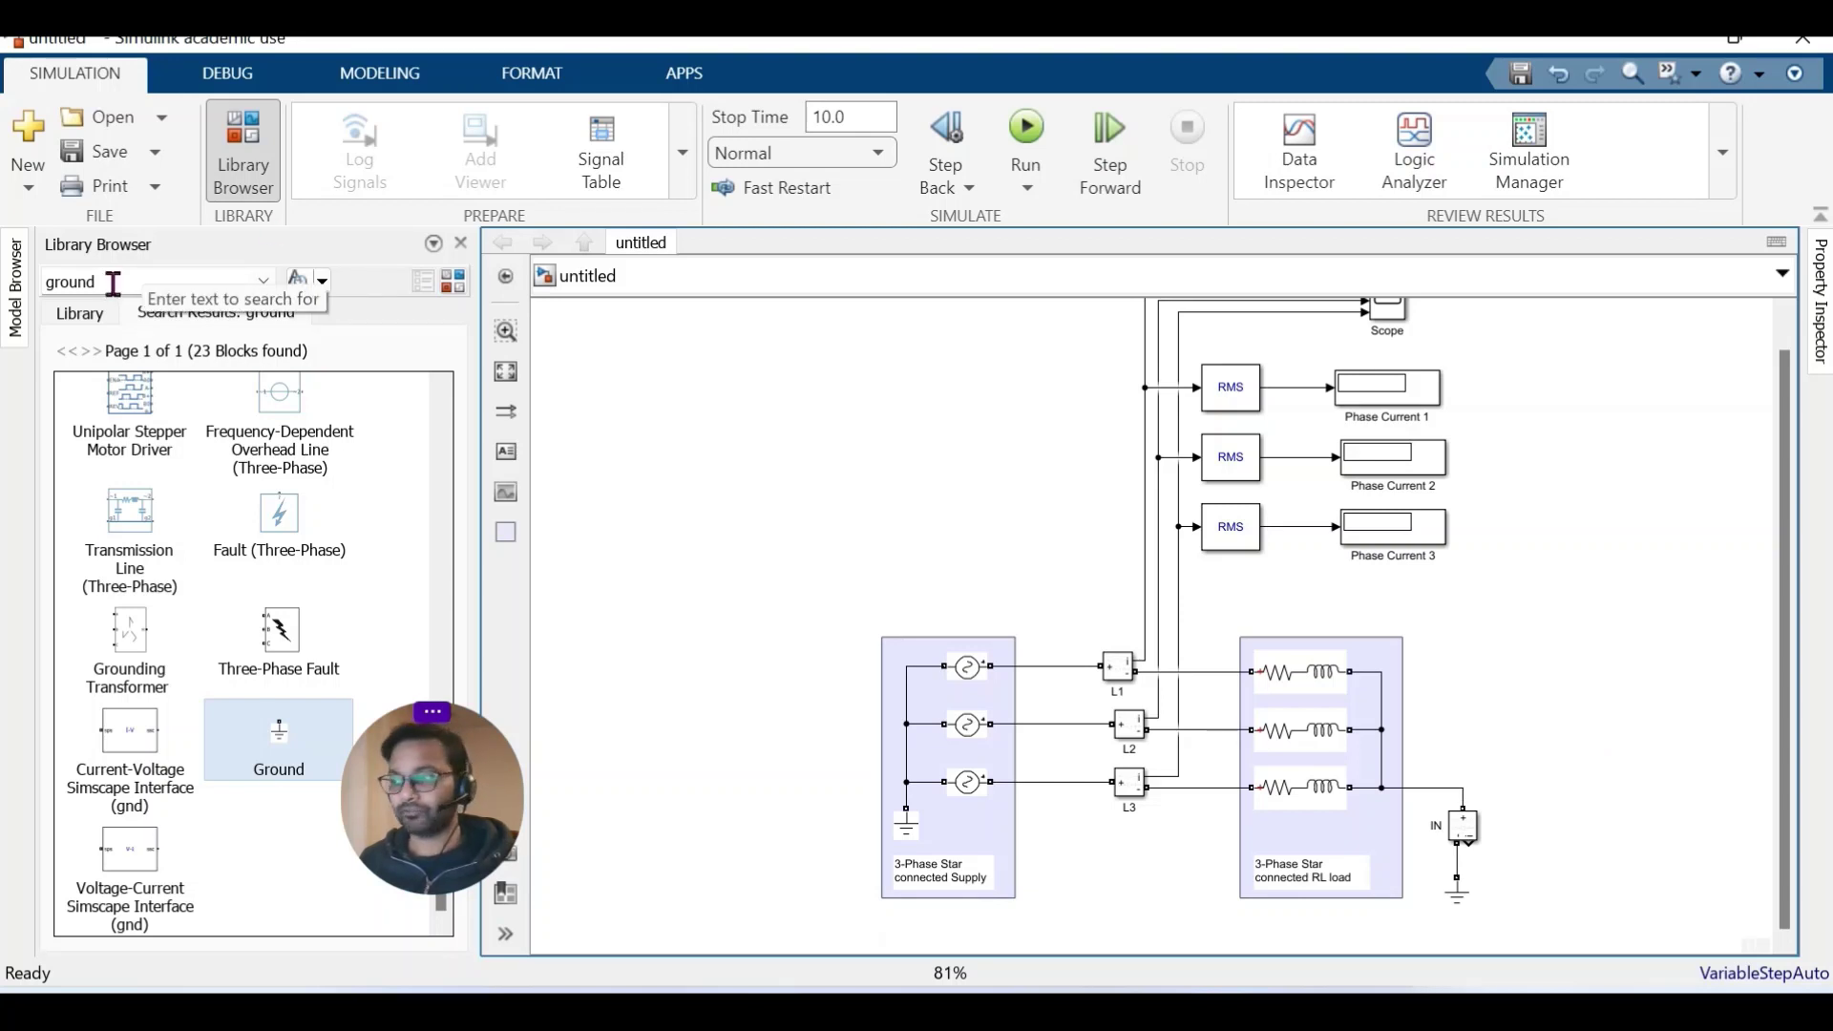
Duplicate the Phase Current 1 RMS block and display beside the IN block and connect IN's current output to the copied RMS block.
{"action": "left_click", "coordinate": [1237, 409]}
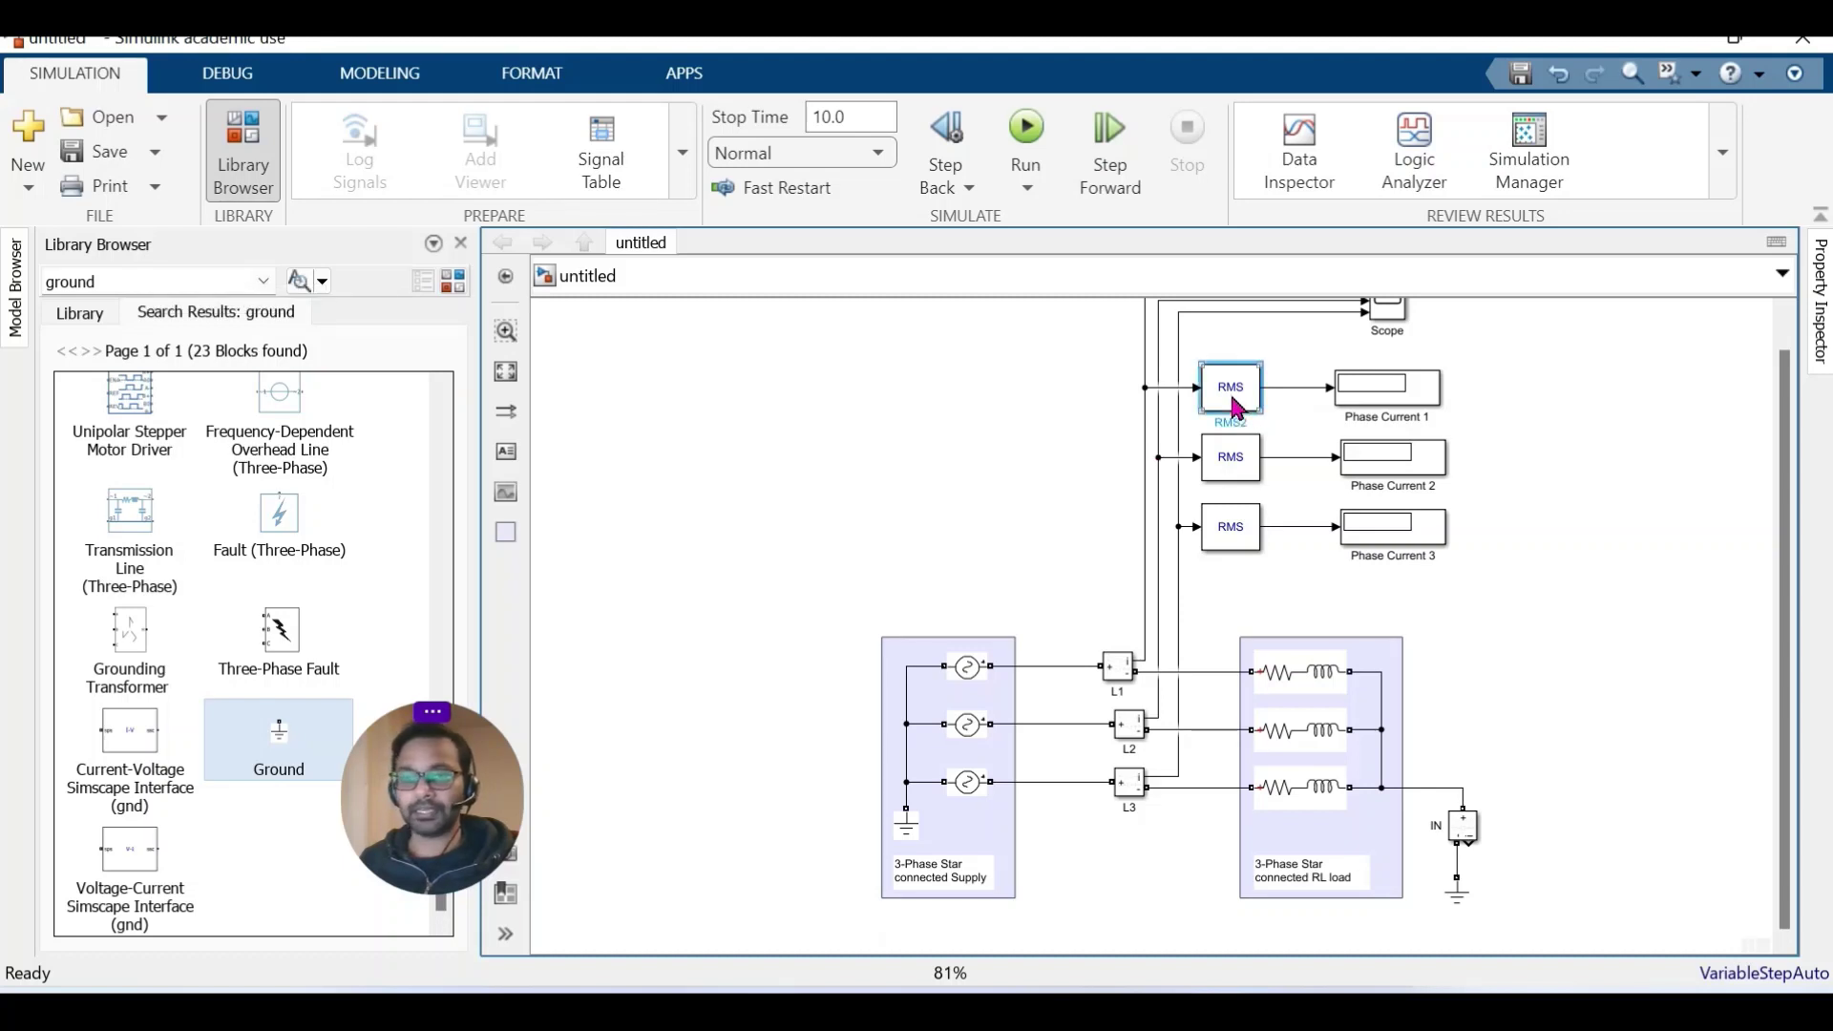
{"action": "left_click", "coordinate": [1391, 410]}
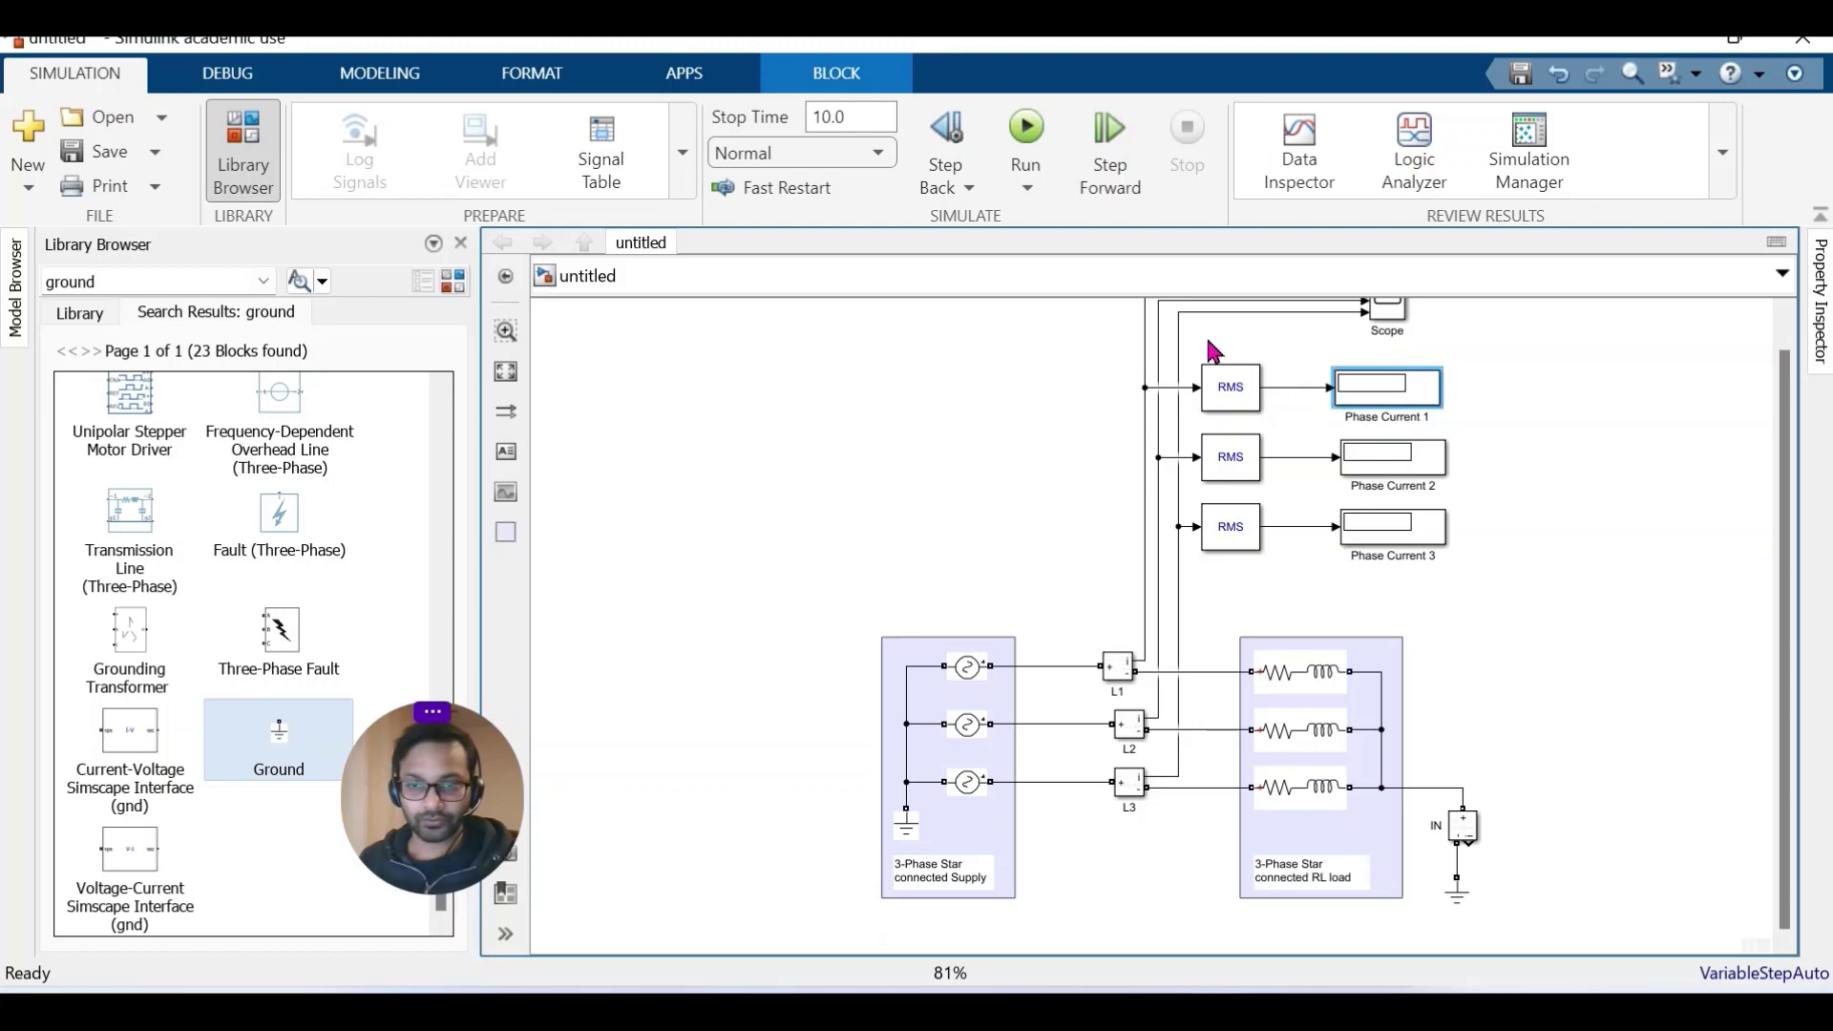
{"action": "left_click_drag", "start_coordinate": [1194, 343], "coordinate": [1450, 413]}
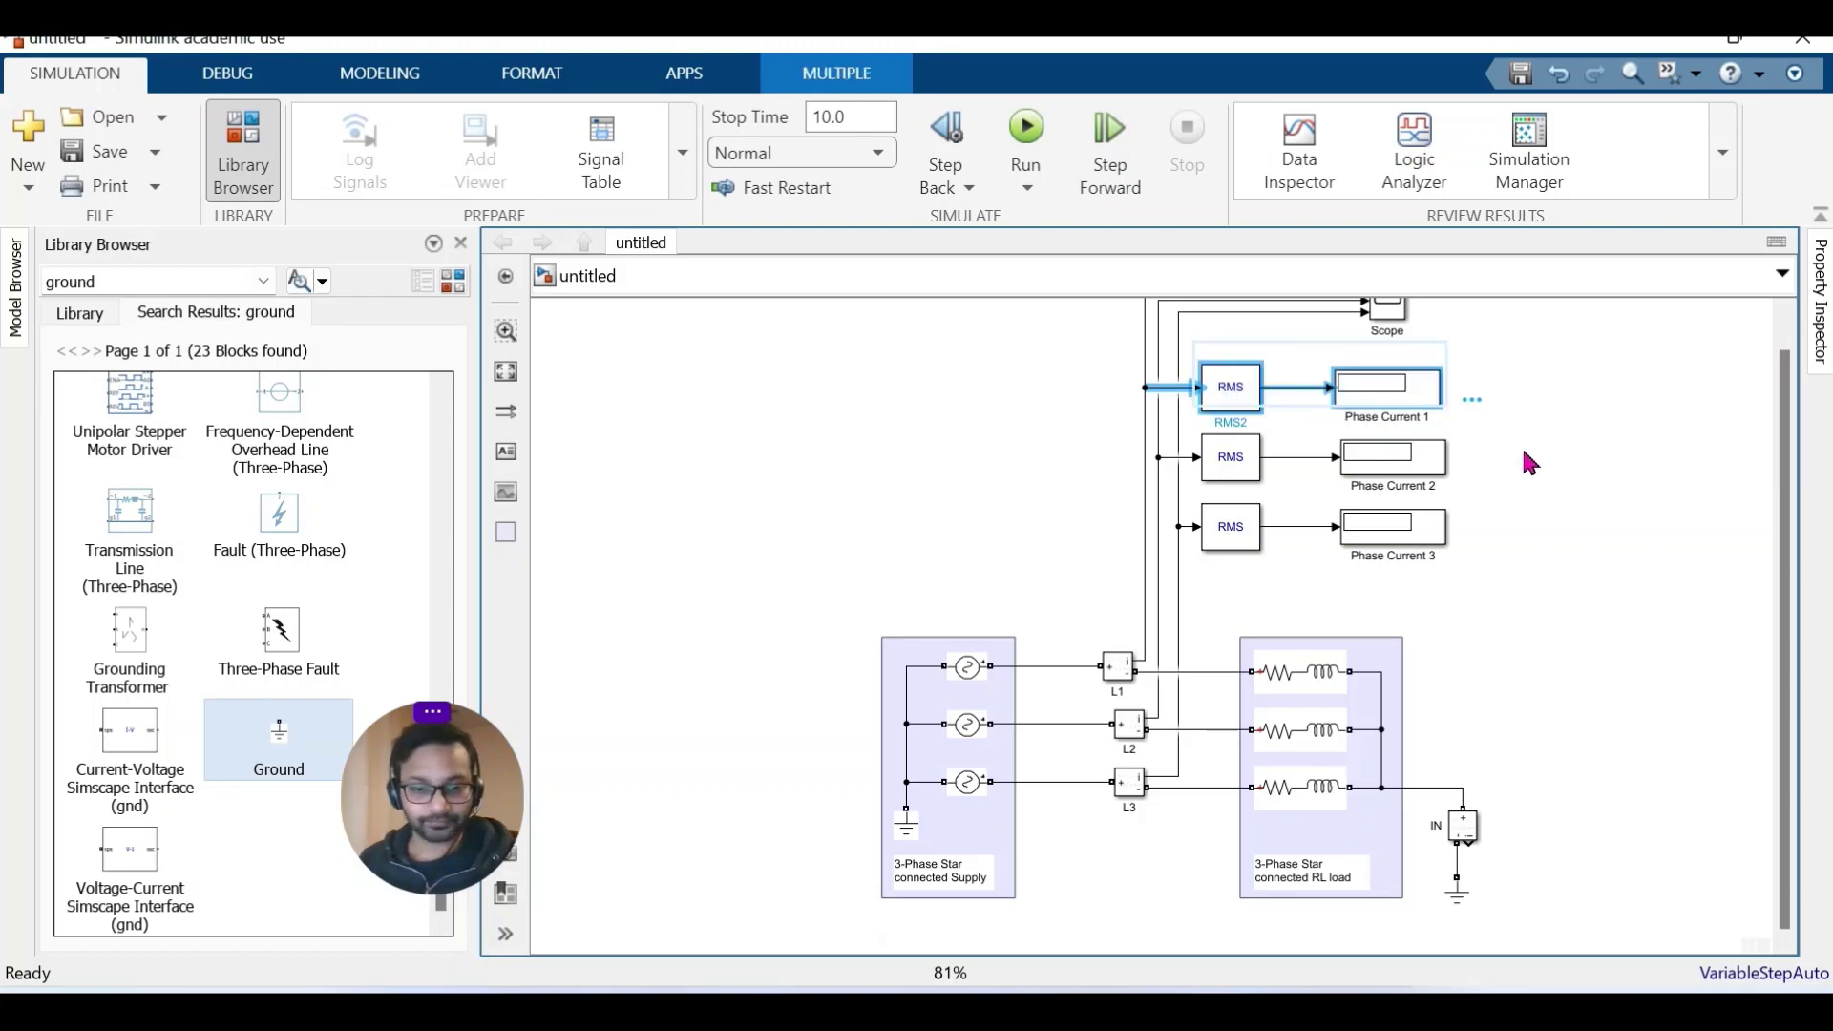
{"action": "left_click", "coordinate": [1658, 718]}
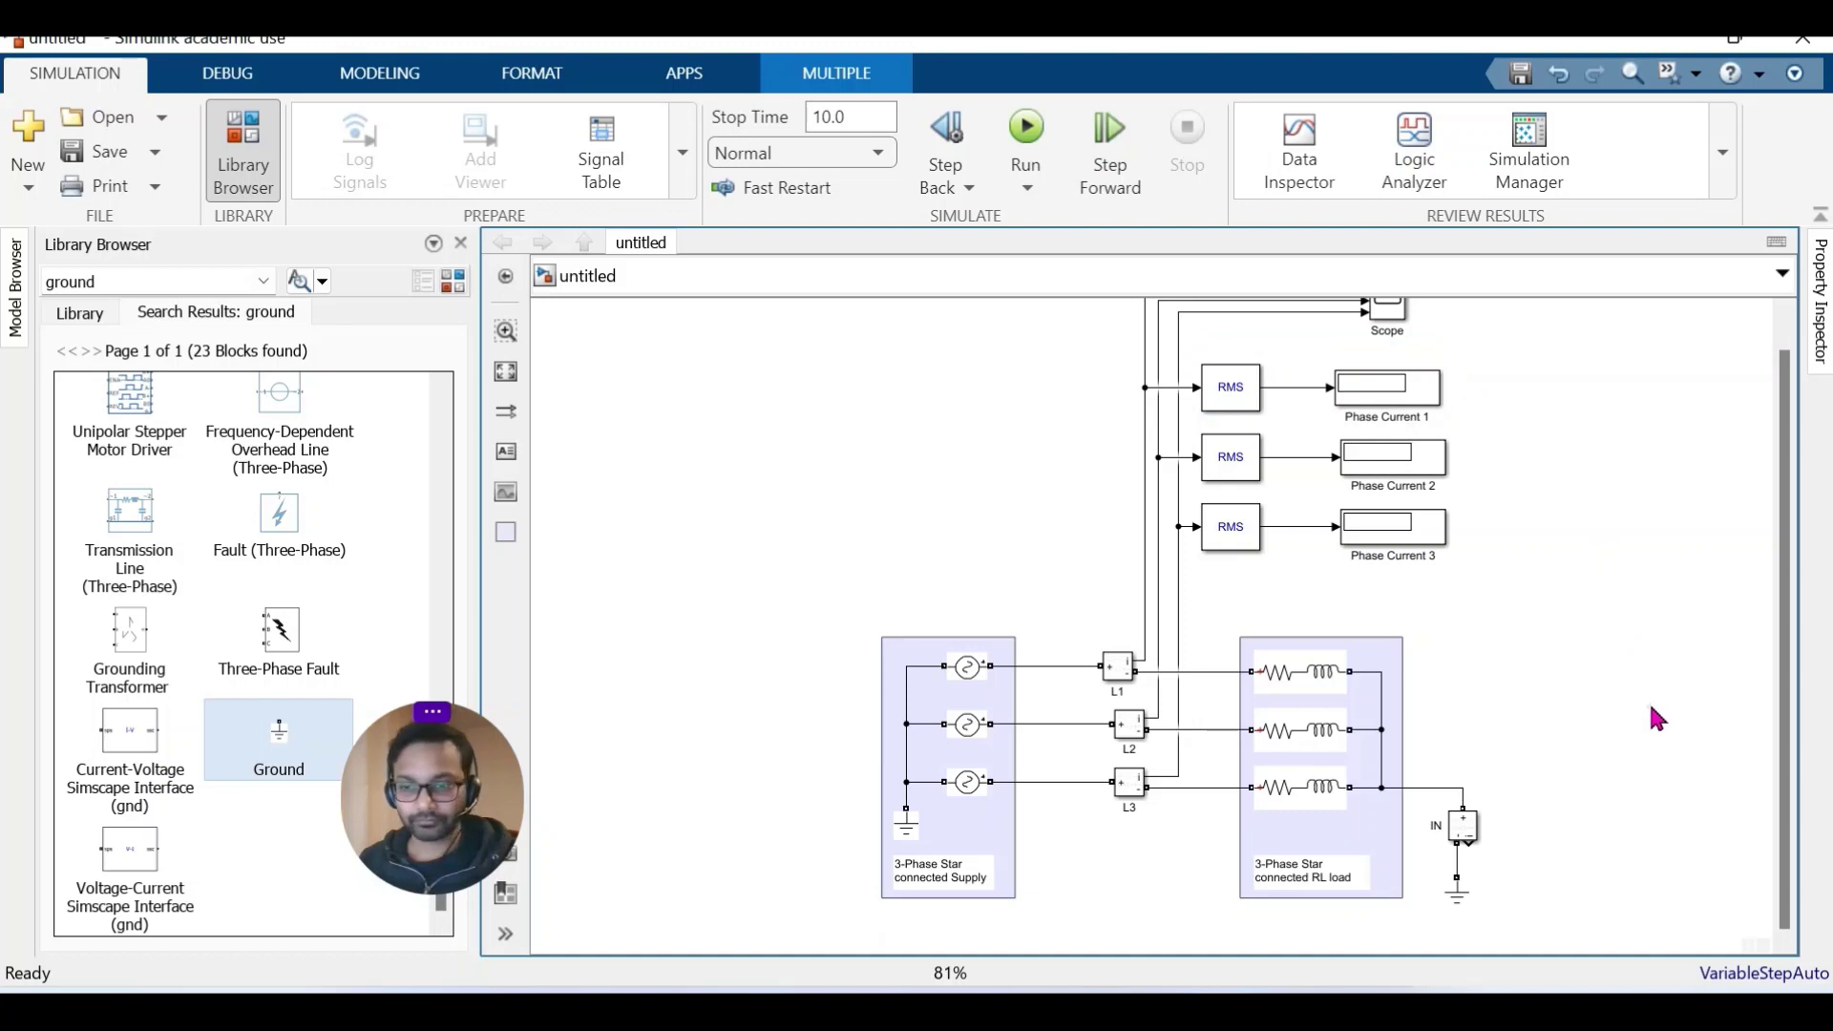
{"action": "key", "text": "ctrl+v"}
{"action": "left_click_drag", "start_coordinate": [1705, 749], "coordinate": [1584, 875]}
{"action": "left_click", "coordinate": [1615, 775]}
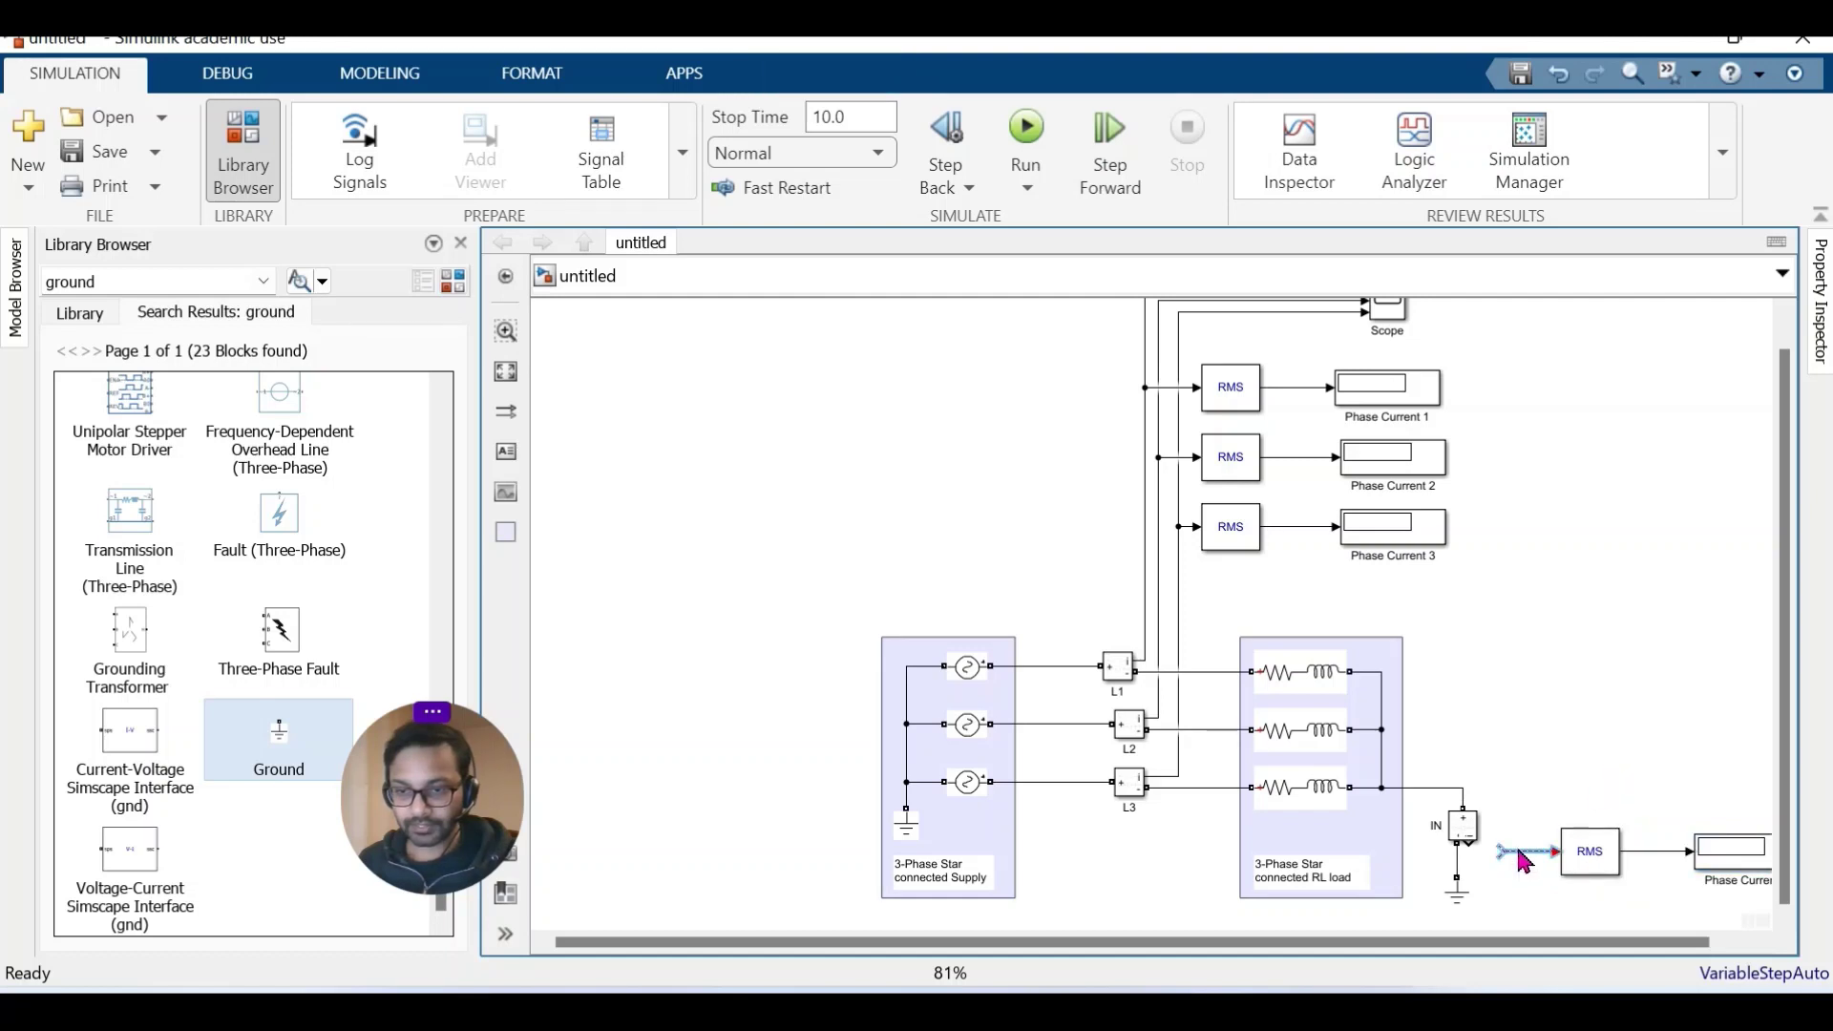
{"action": "left_click_drag", "start_coordinate": [1463, 842], "coordinate": [1556, 850]}
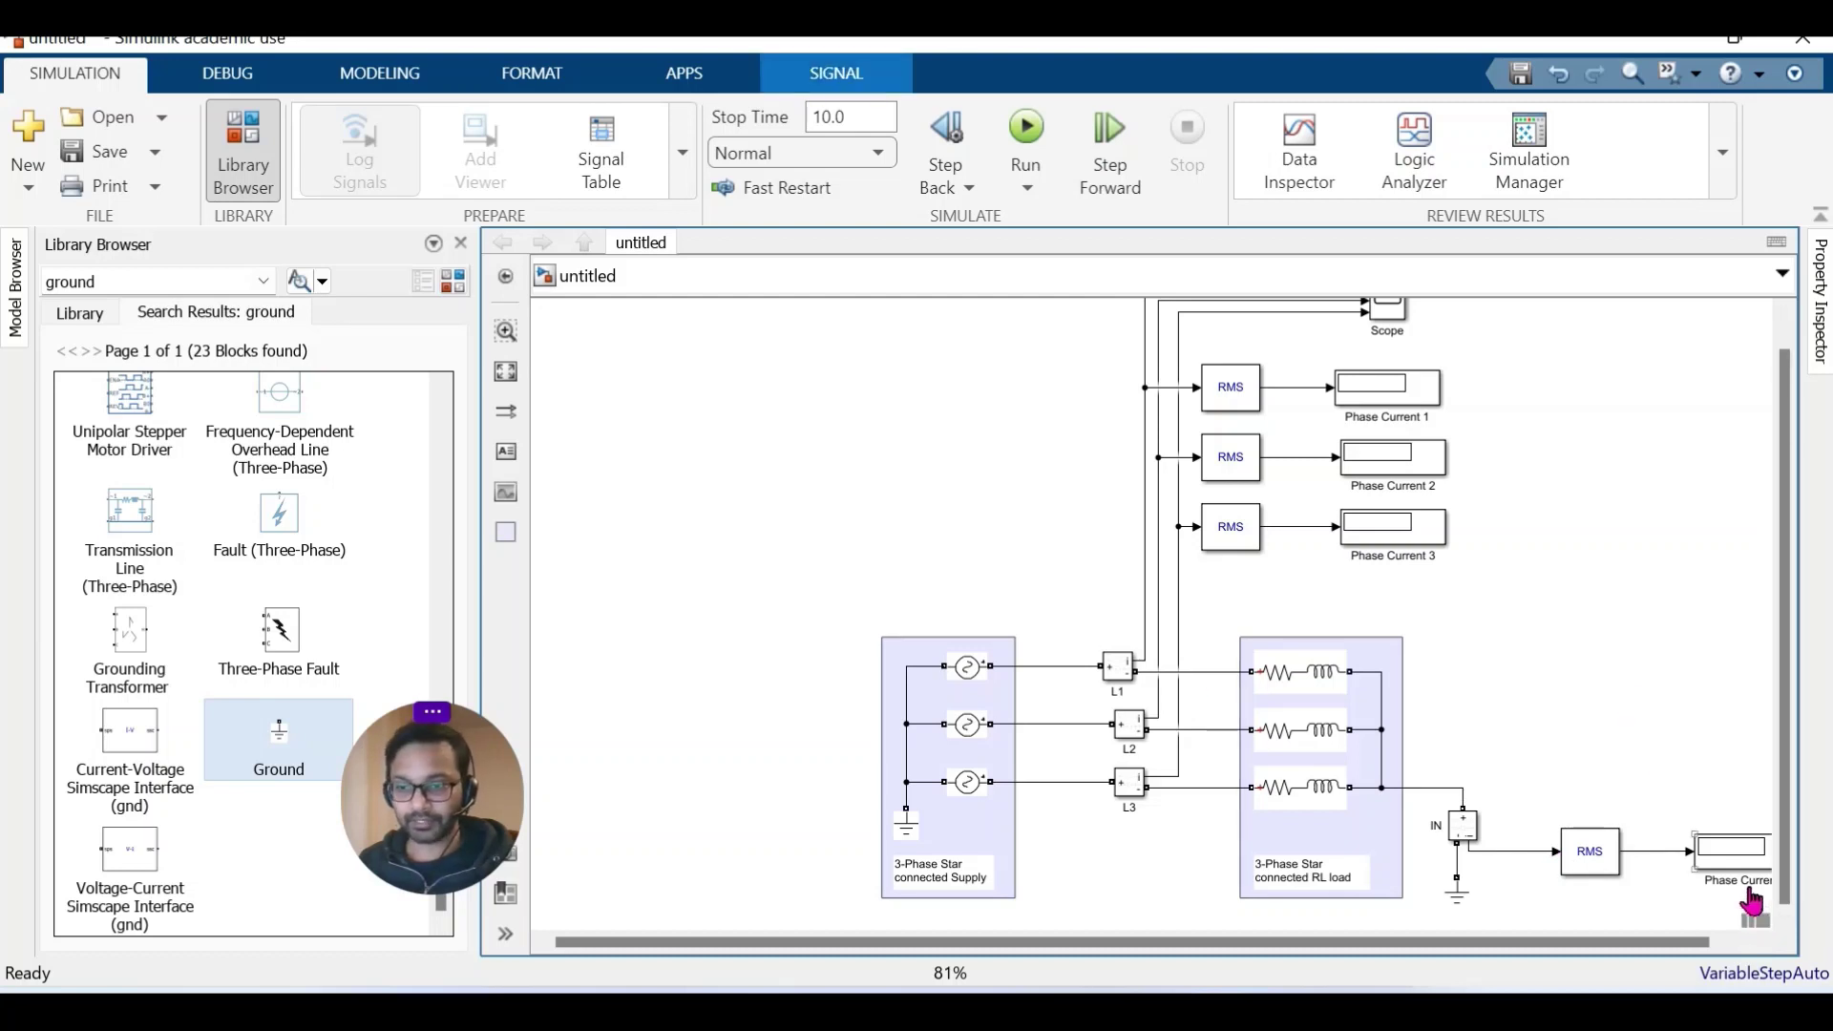
Rename the copied display fed by the IN block's RMS block as Neutral Current.
{"action": "left_click", "coordinate": [1733, 859]}
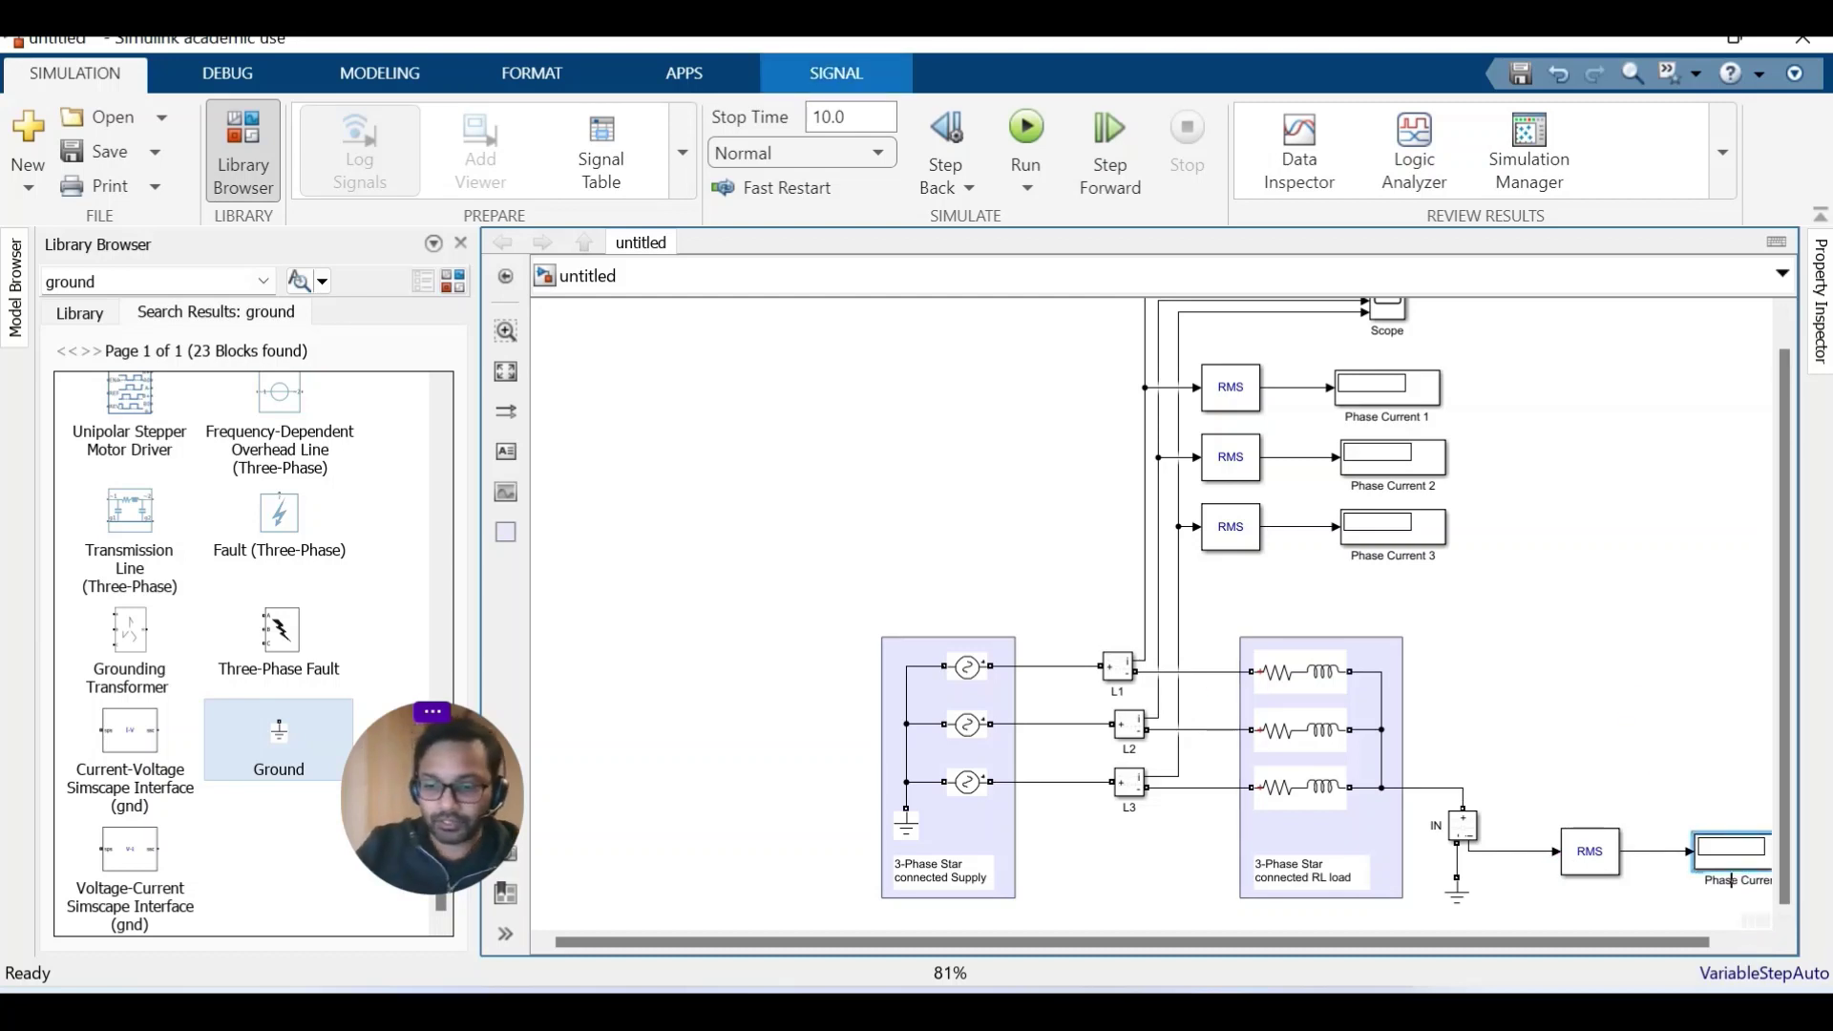
{"action": "key", "text": "BackSpace"}
{"action": "key", "text": "BackSpace"}
{"action": "key", "text": "BackSpace"}
{"action": "key", "text": "BackSpace"}
{"action": "key", "text": "BackSpace"}
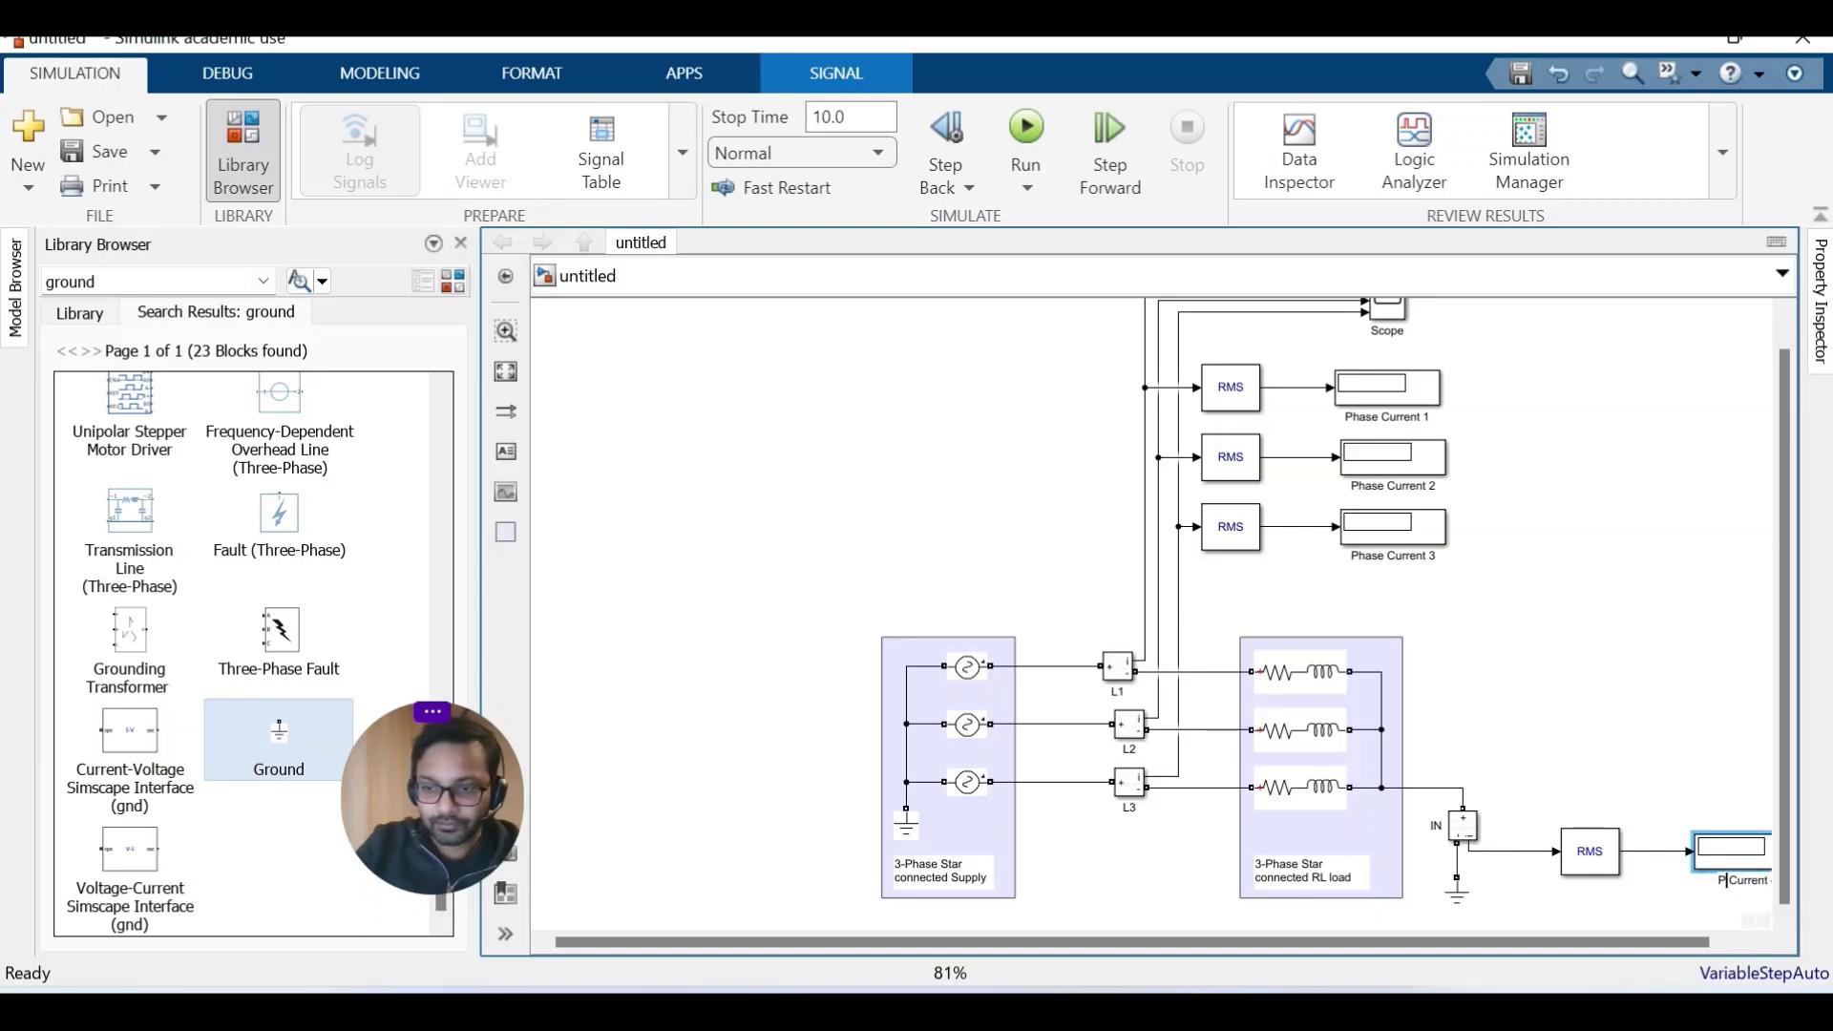
{"action": "type", "text": "Neutra"}
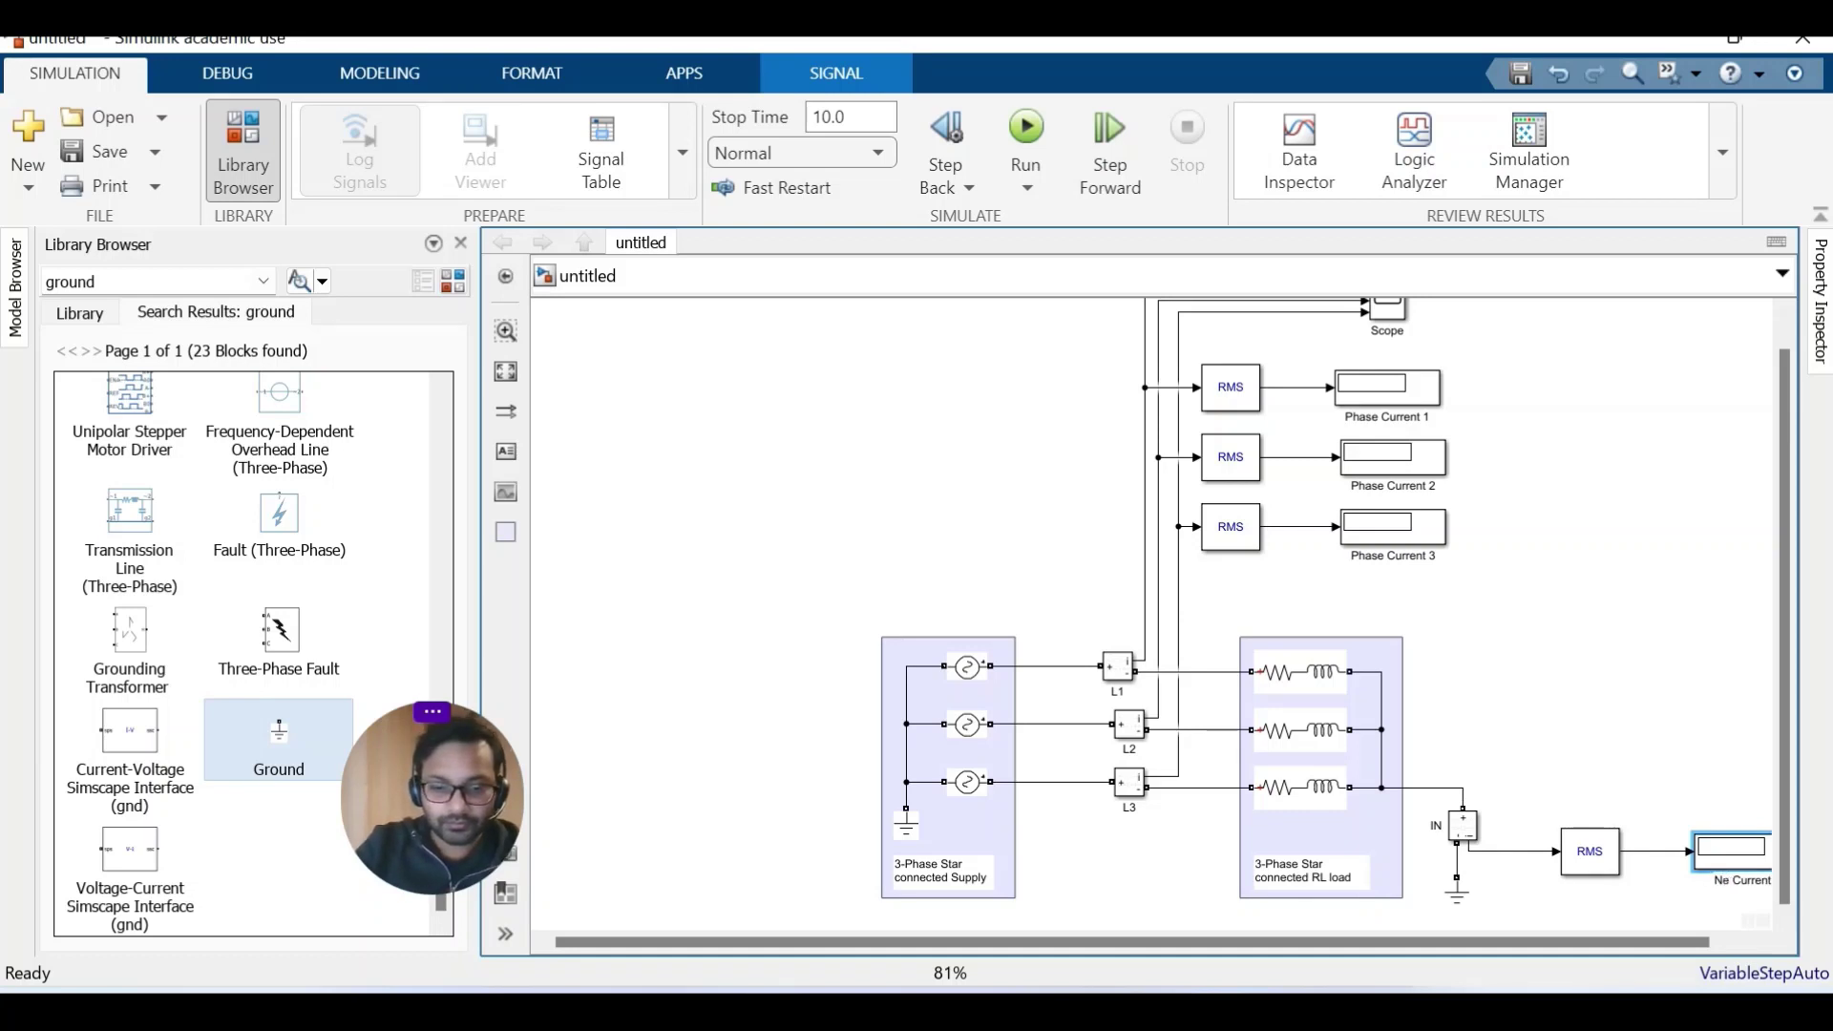
{"action": "type", "text": "l"}
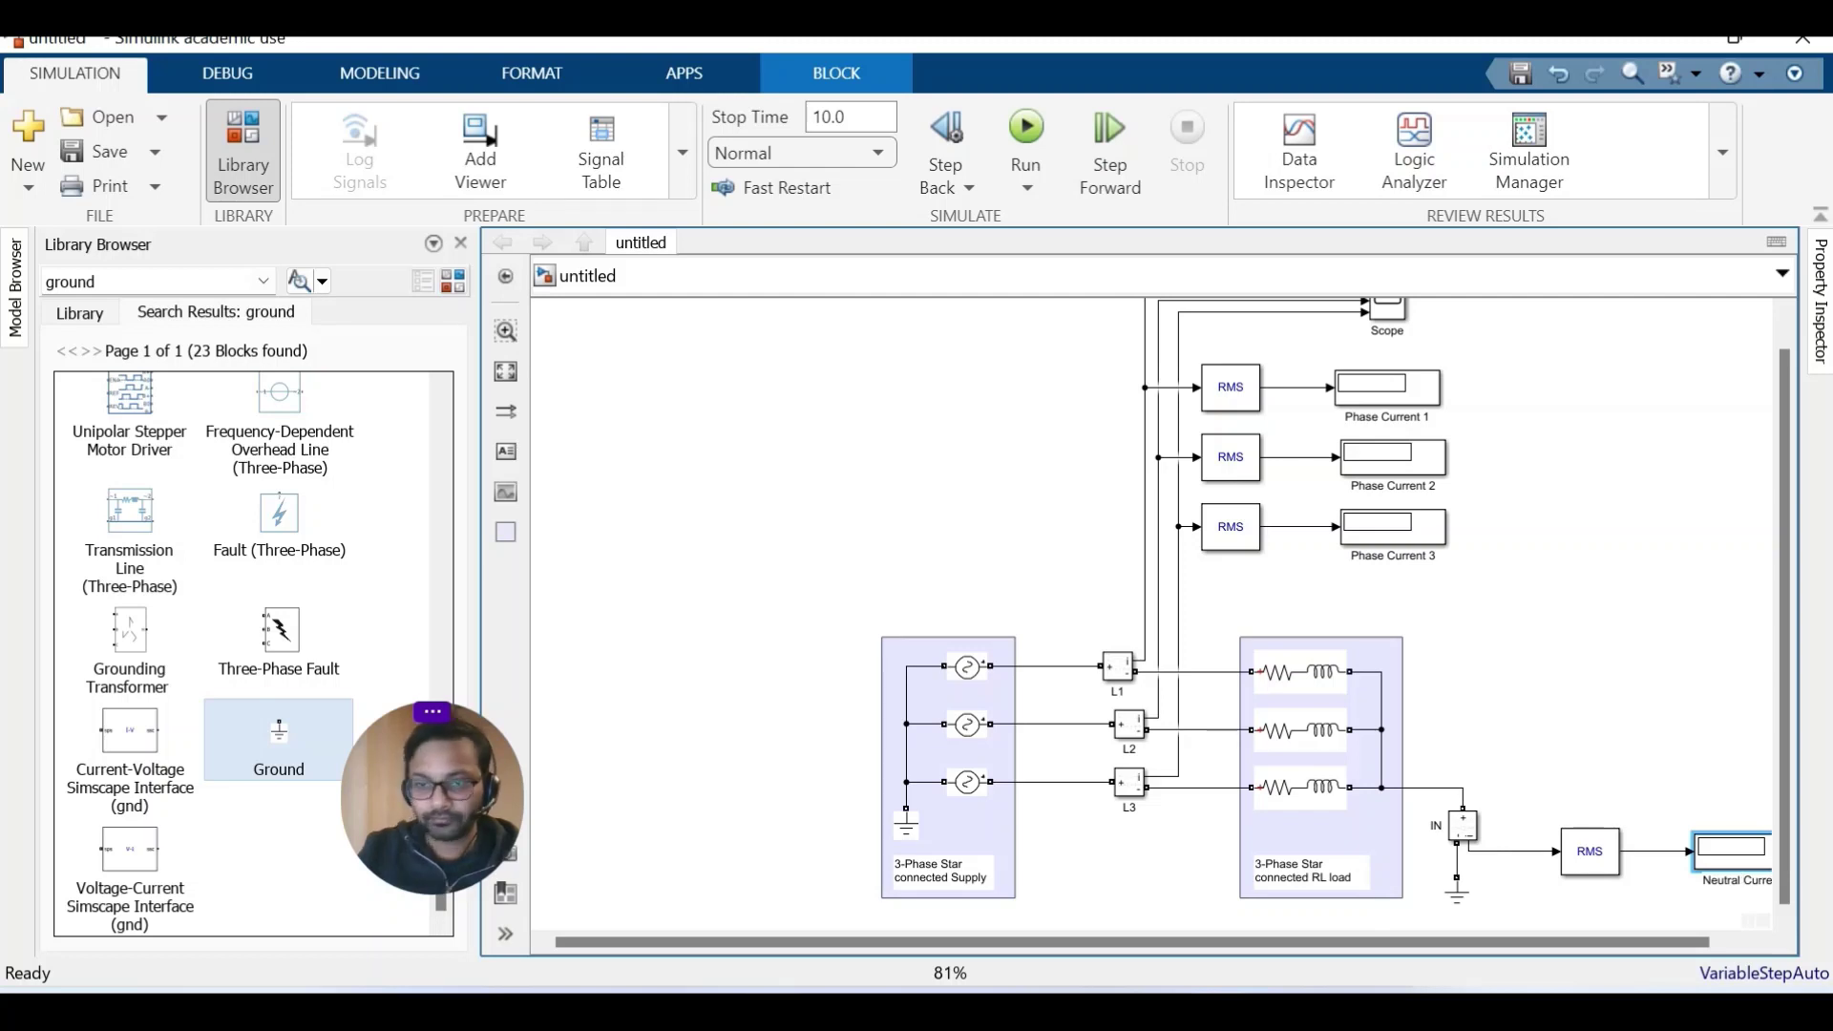
{"action": "left_click", "coordinate": [736, 450]}
{"action": "left_click", "coordinate": [506, 372]}
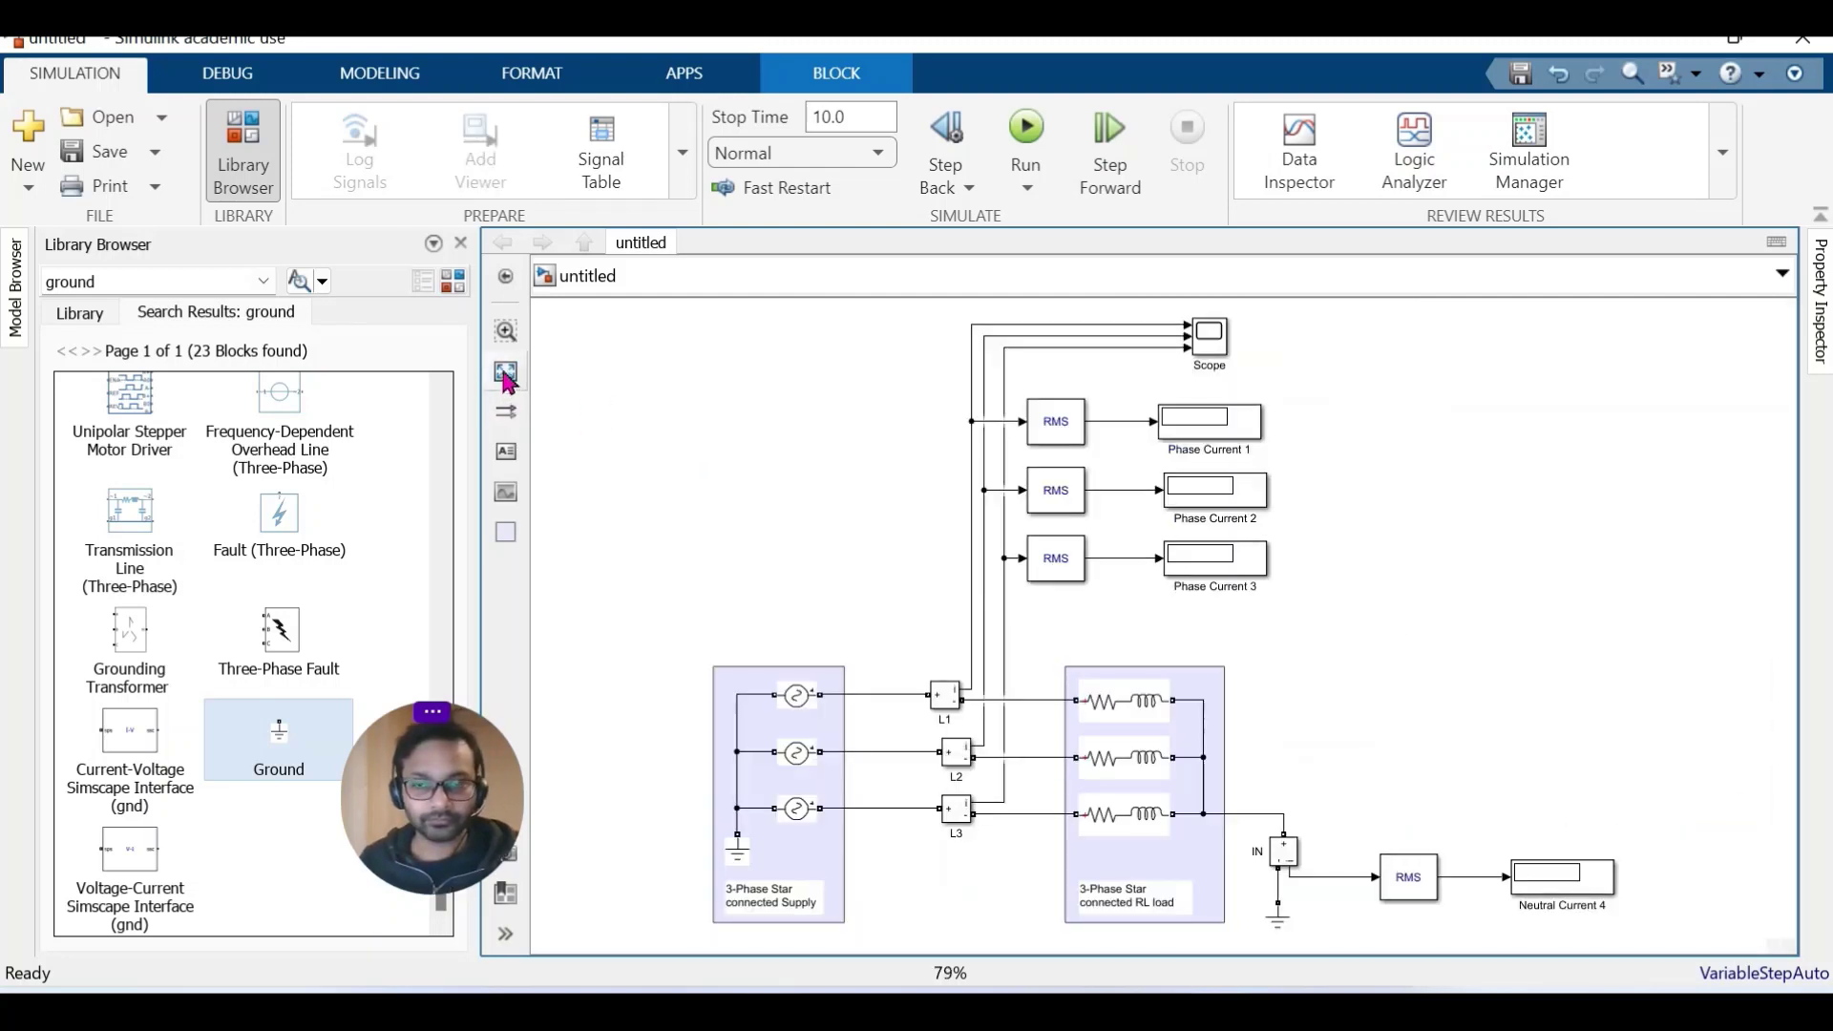
{"action": "left_click", "coordinate": [1597, 905]}
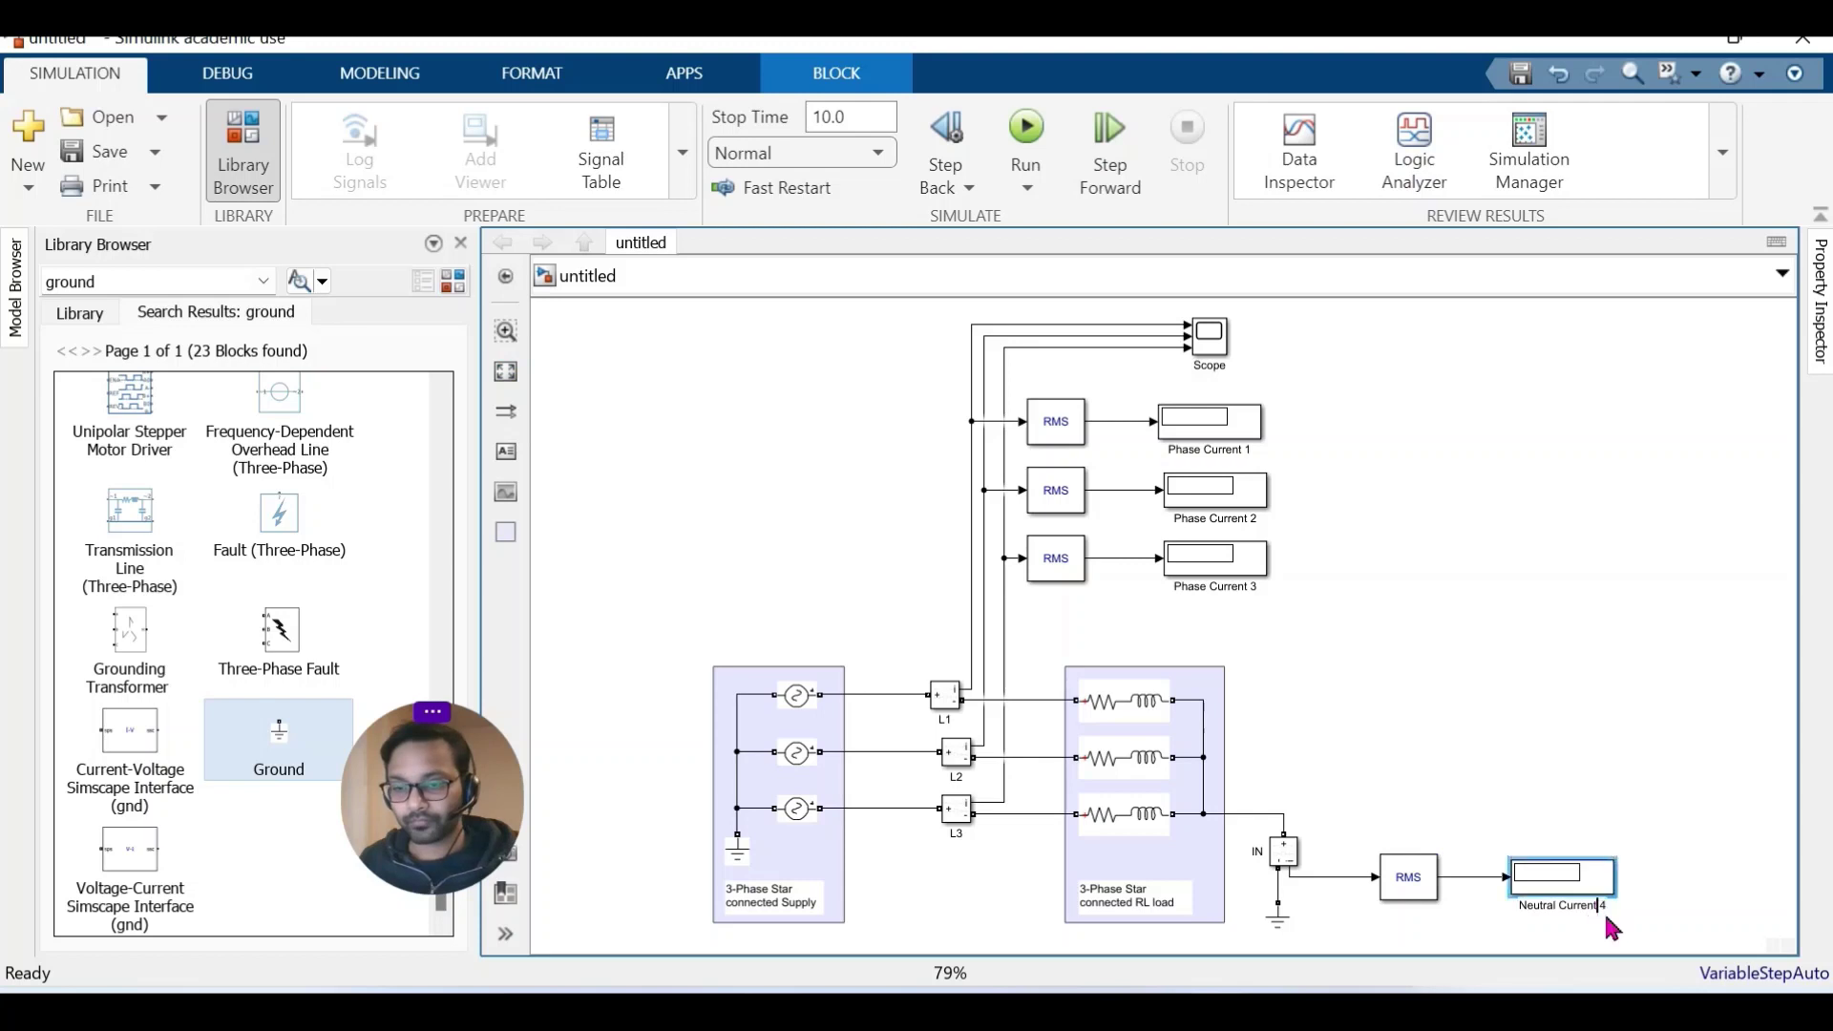
{"action": "left_click", "coordinate": [1730, 953]}
{"action": "key", "text": "BackSpace"}
{"action": "key", "text": "BackSpace"}
{"action": "left_click", "coordinate": [1730, 955]}
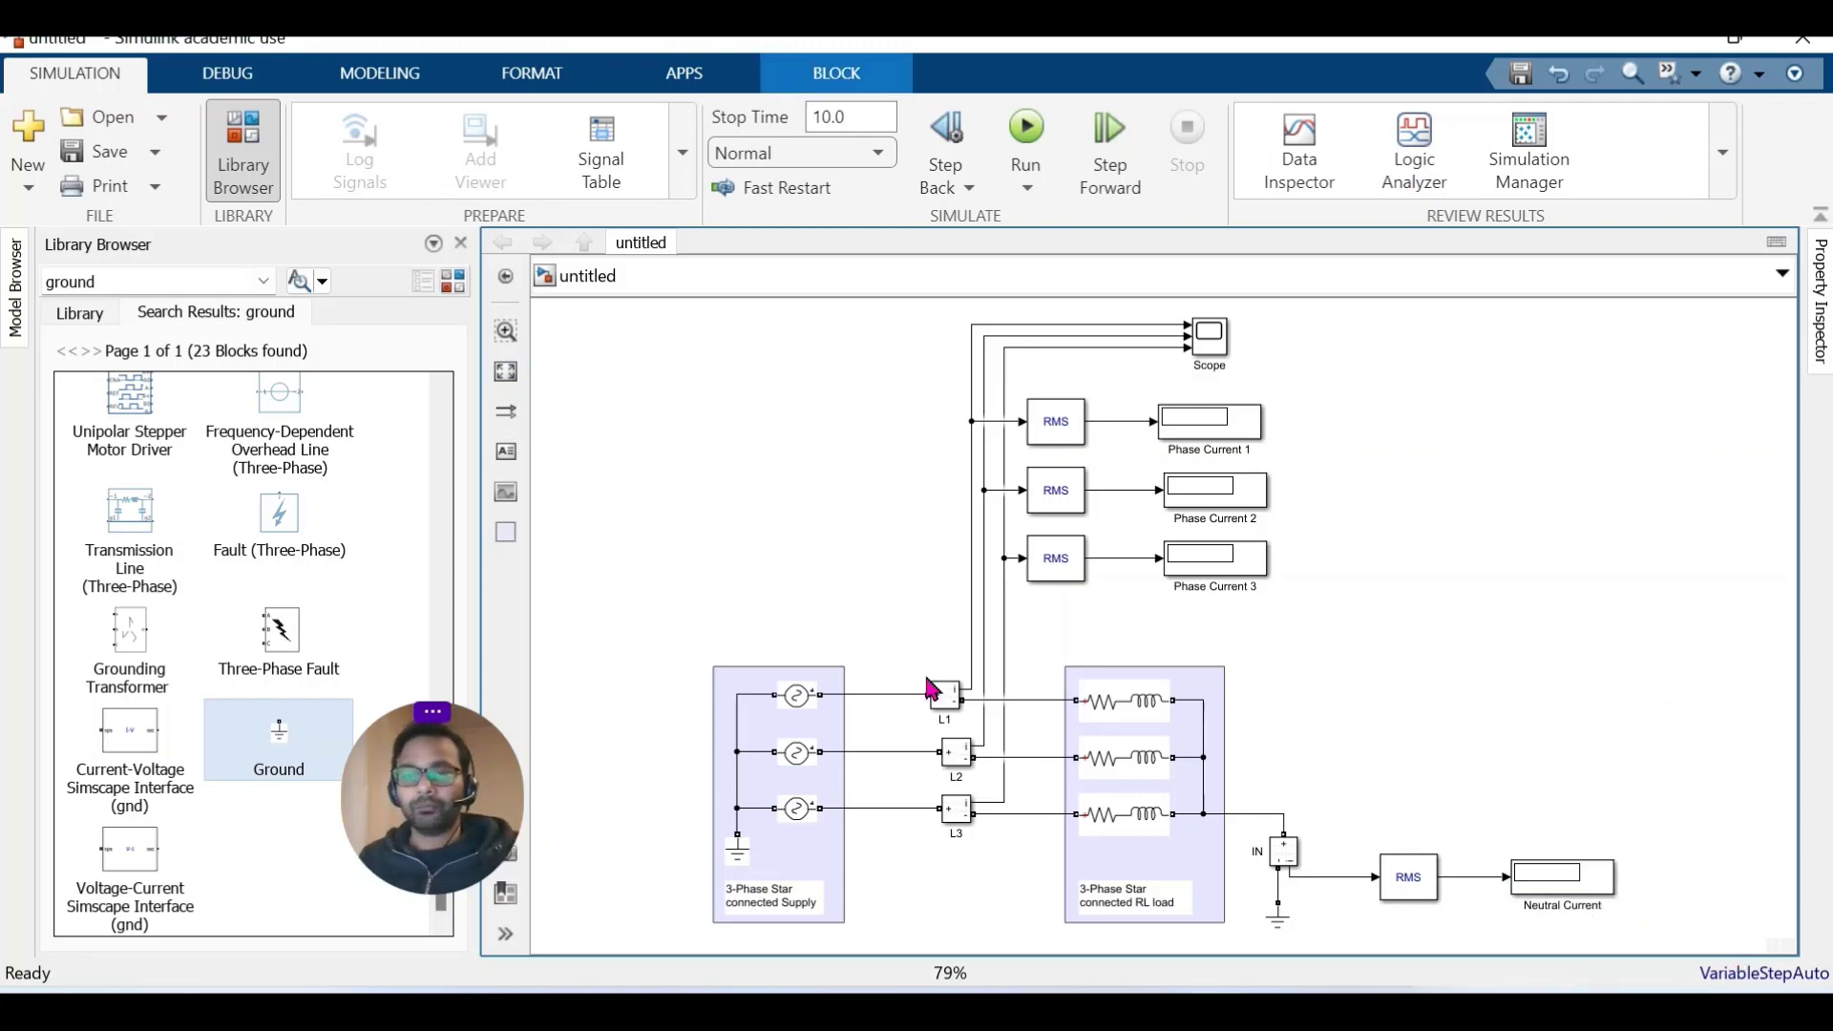
Search the block library for powergui and place the block in the empty area above the three-phase supply.
{"action": "left_click", "coordinate": [178, 281]}
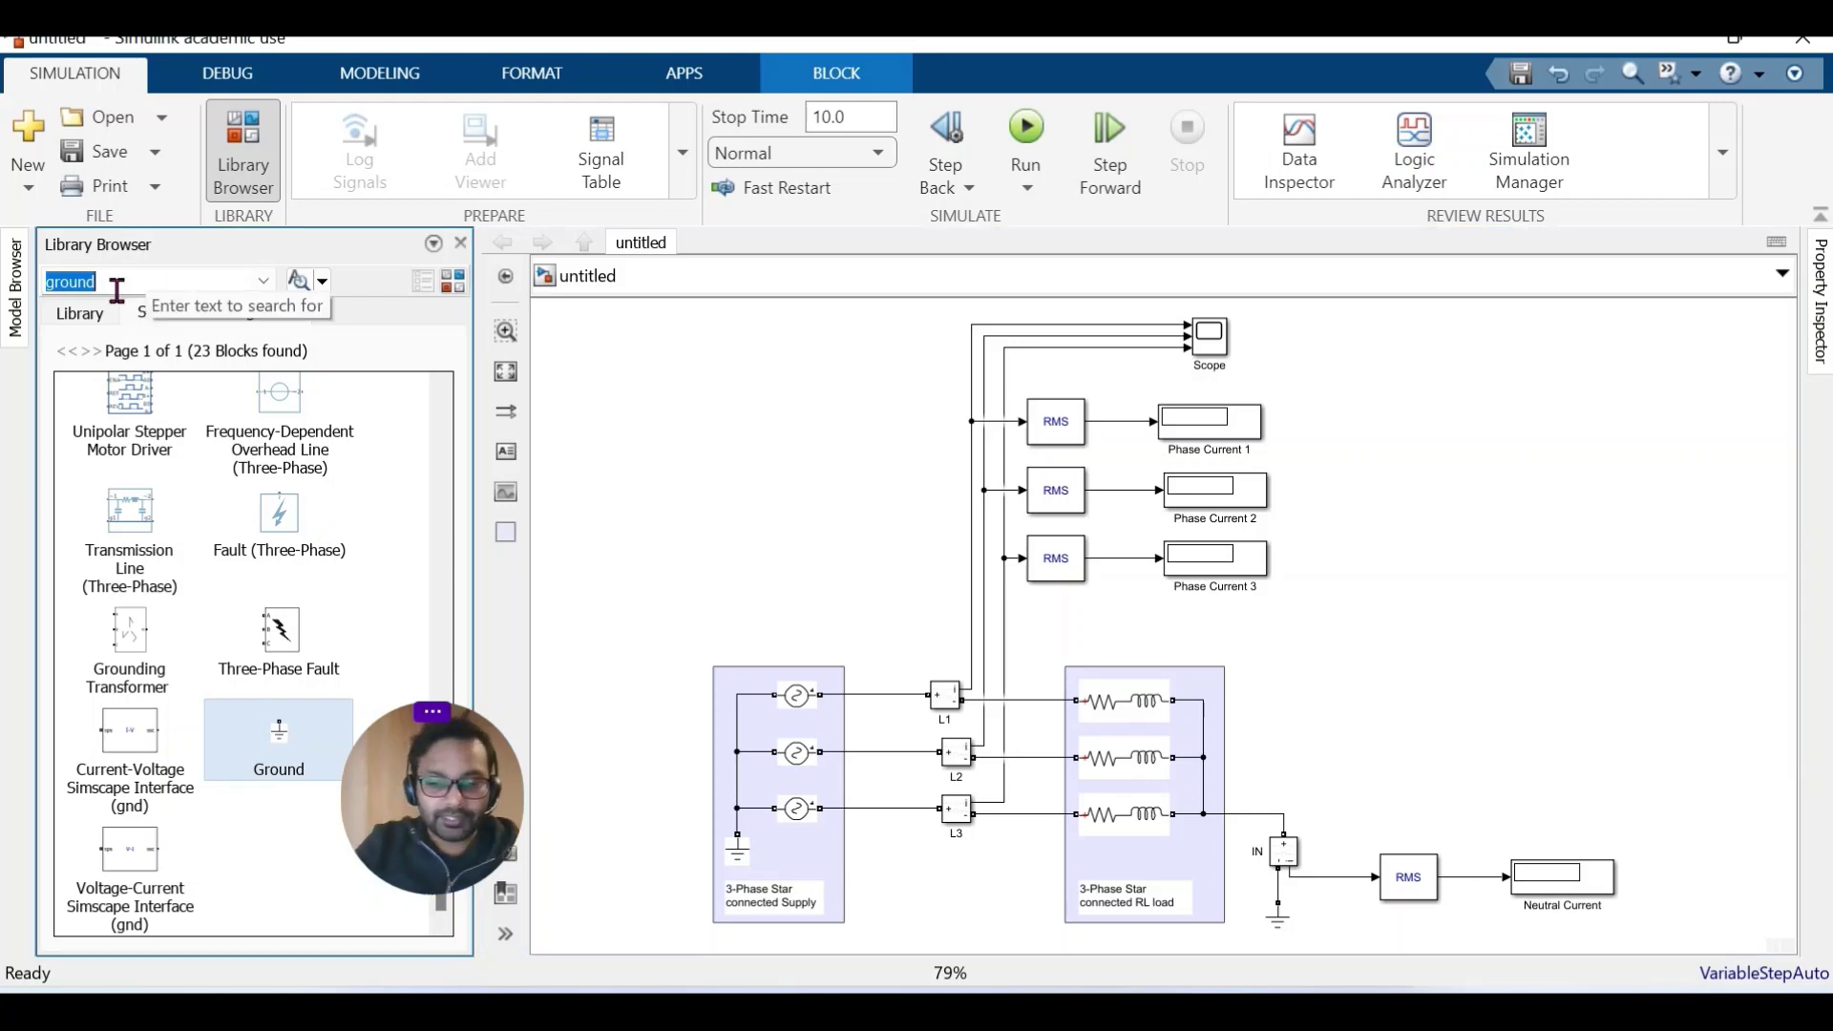
{"action": "type", "text": "power"}
{"action": "left_click", "coordinate": [105, 332]}
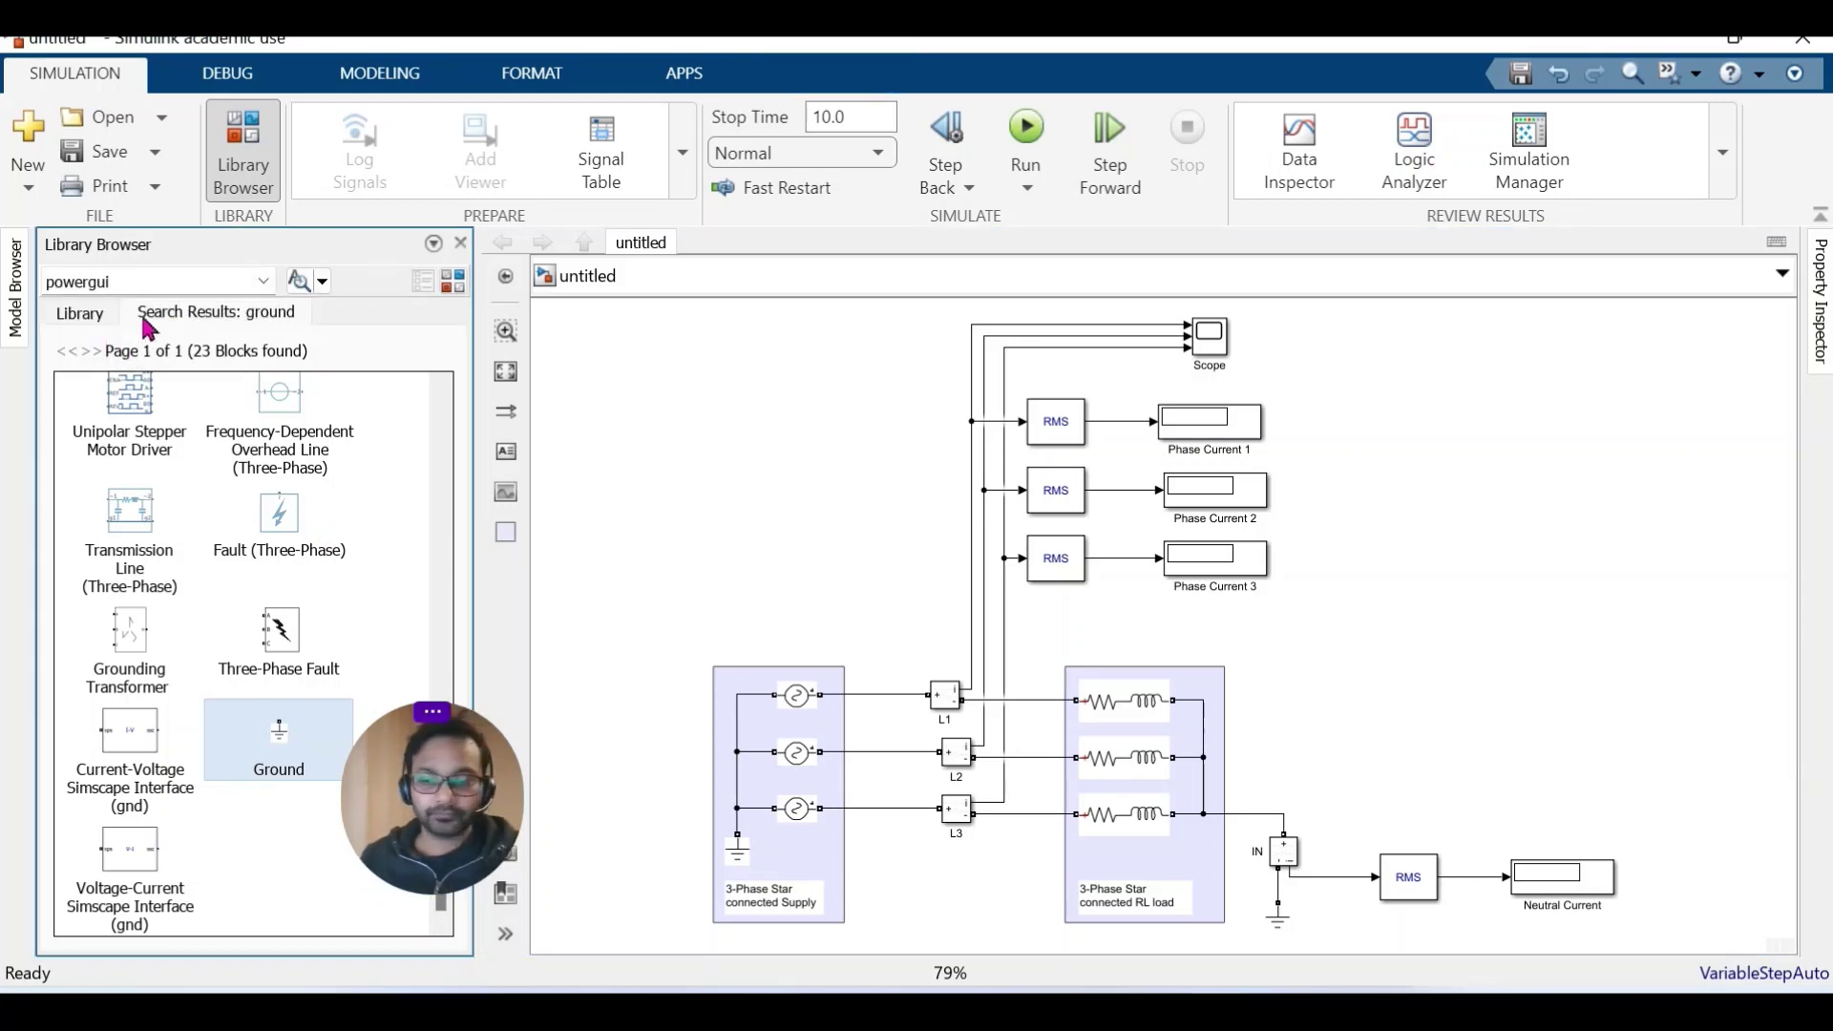
{"action": "left_click_drag", "start_coordinate": [159, 439], "coordinate": [805, 470]}
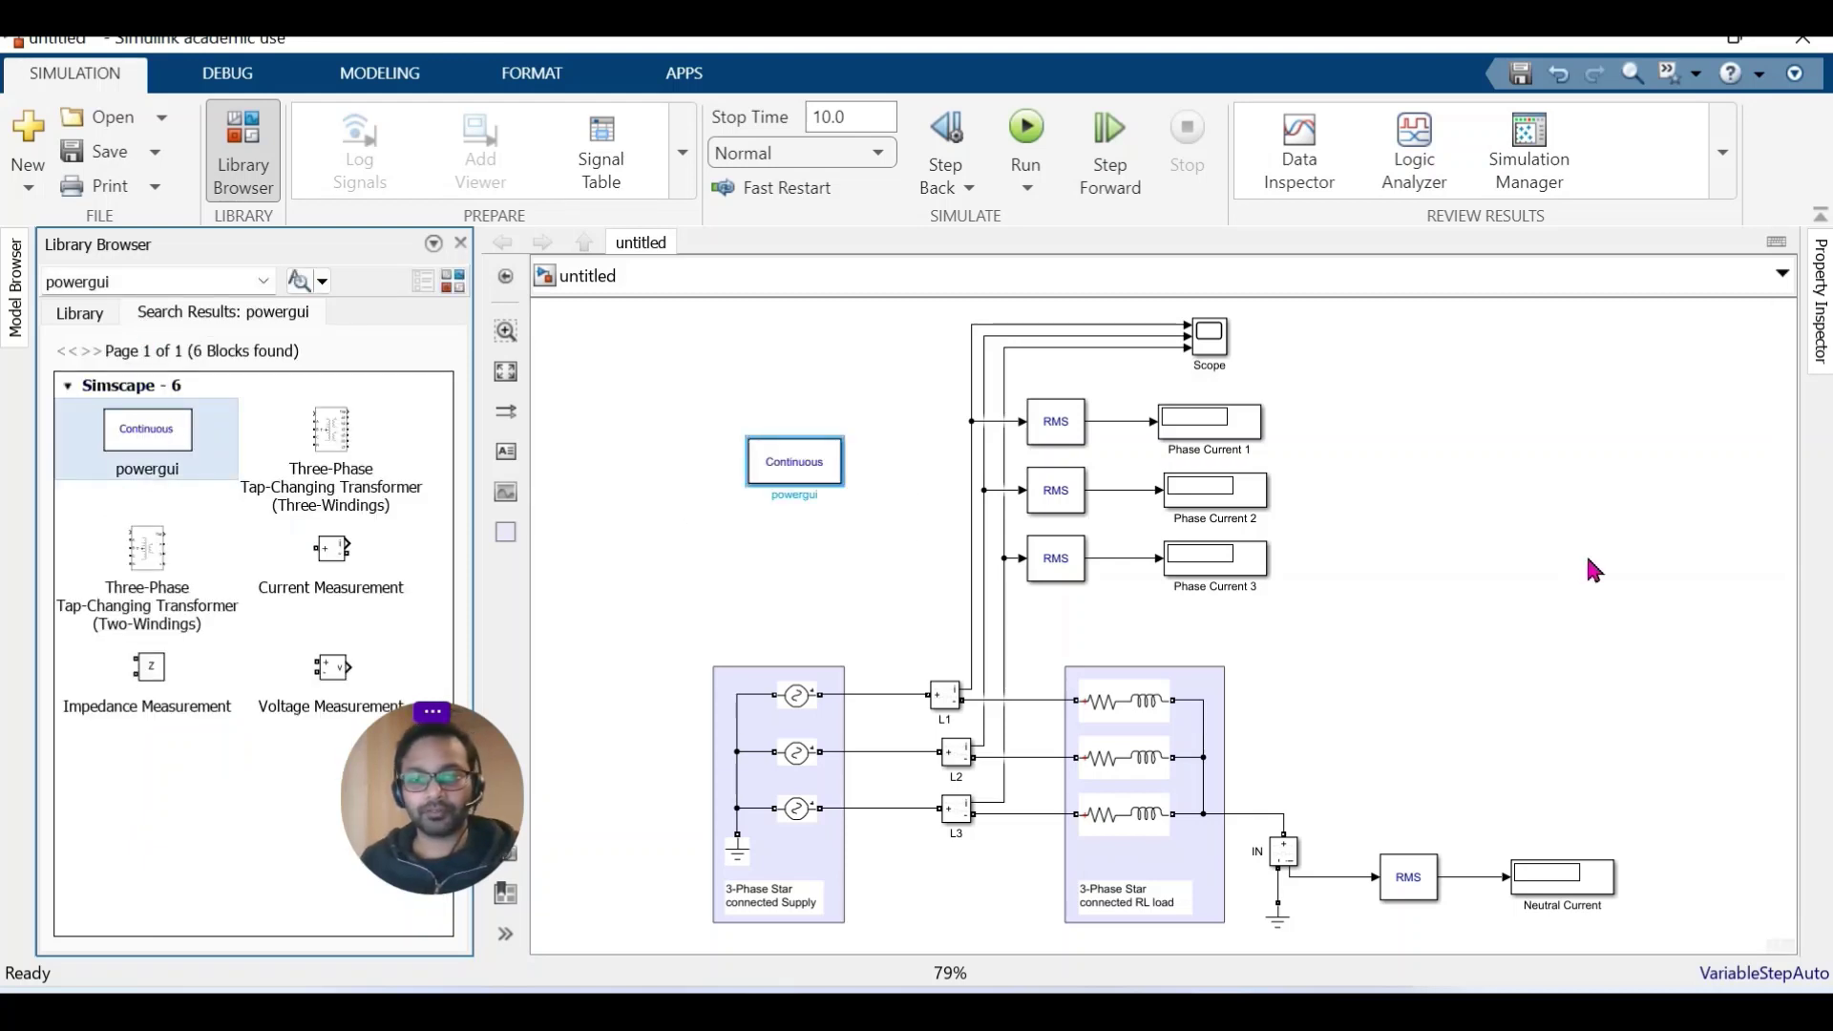
{"action": "left_click", "coordinate": [1588, 570]}
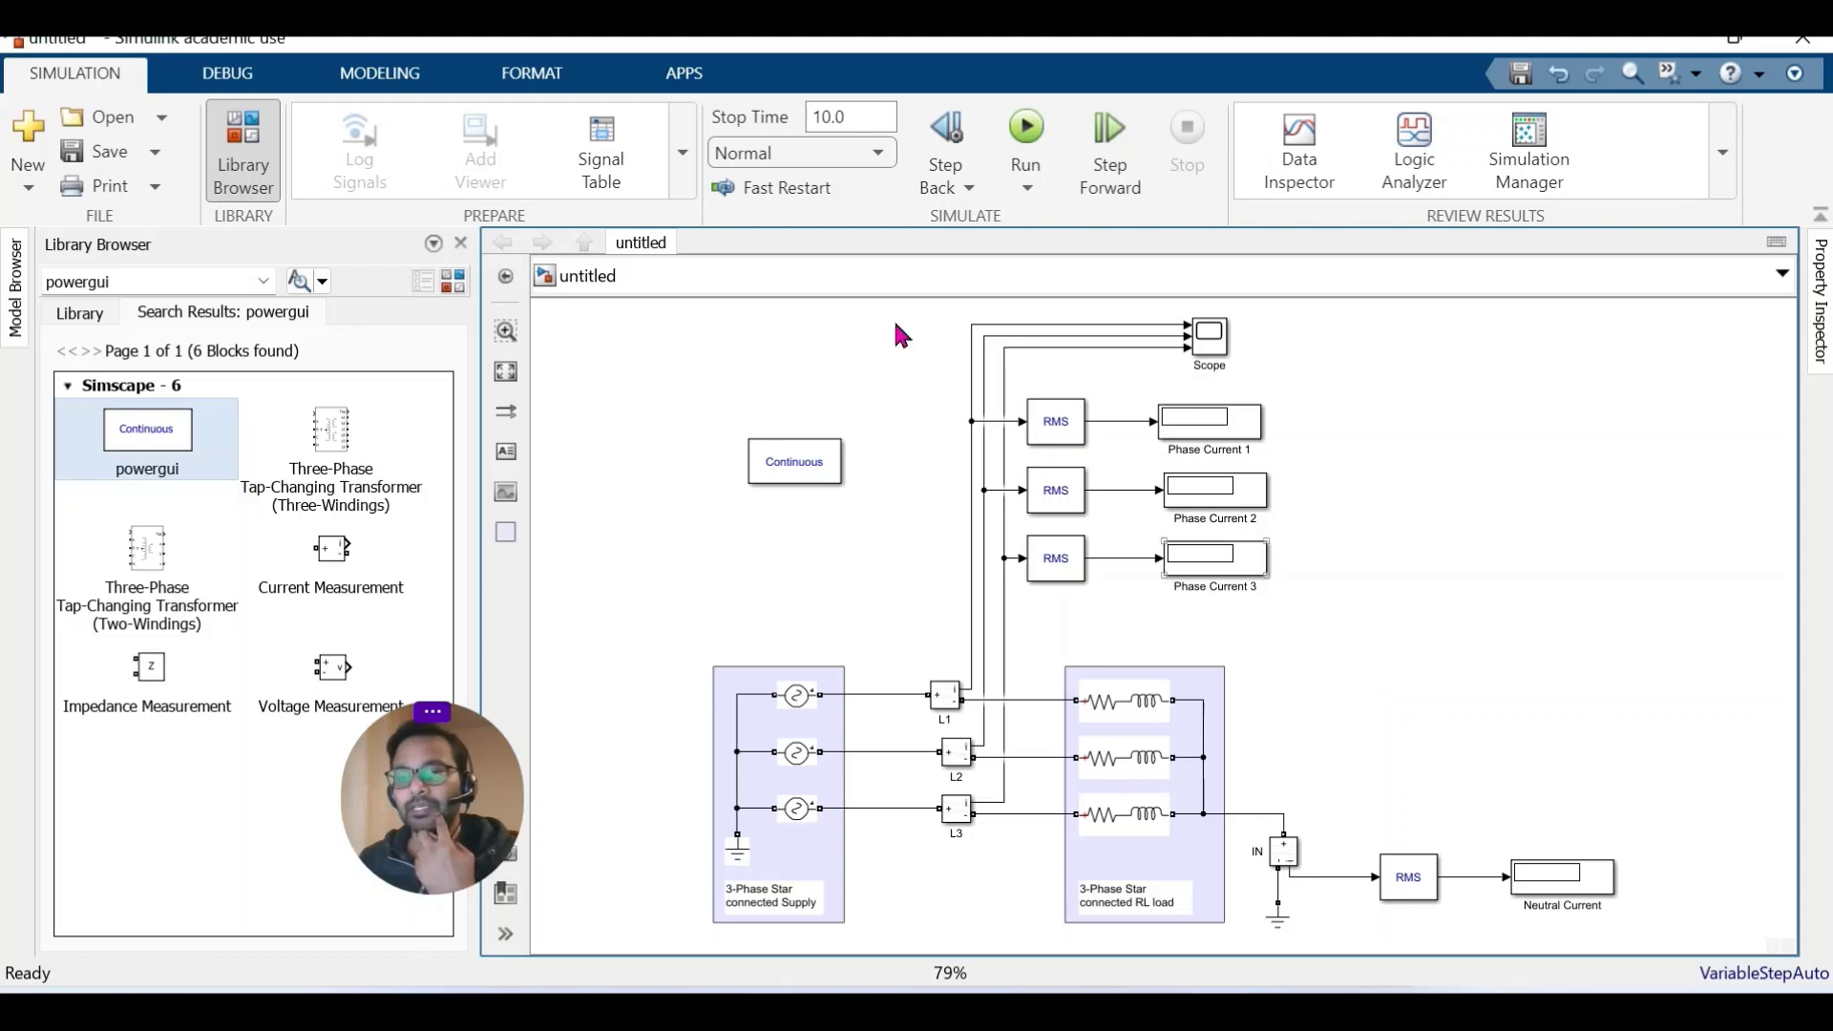
Set the simulation stop time to 0.02 and run the model.
{"action": "double_click", "coordinate": [840, 116]}
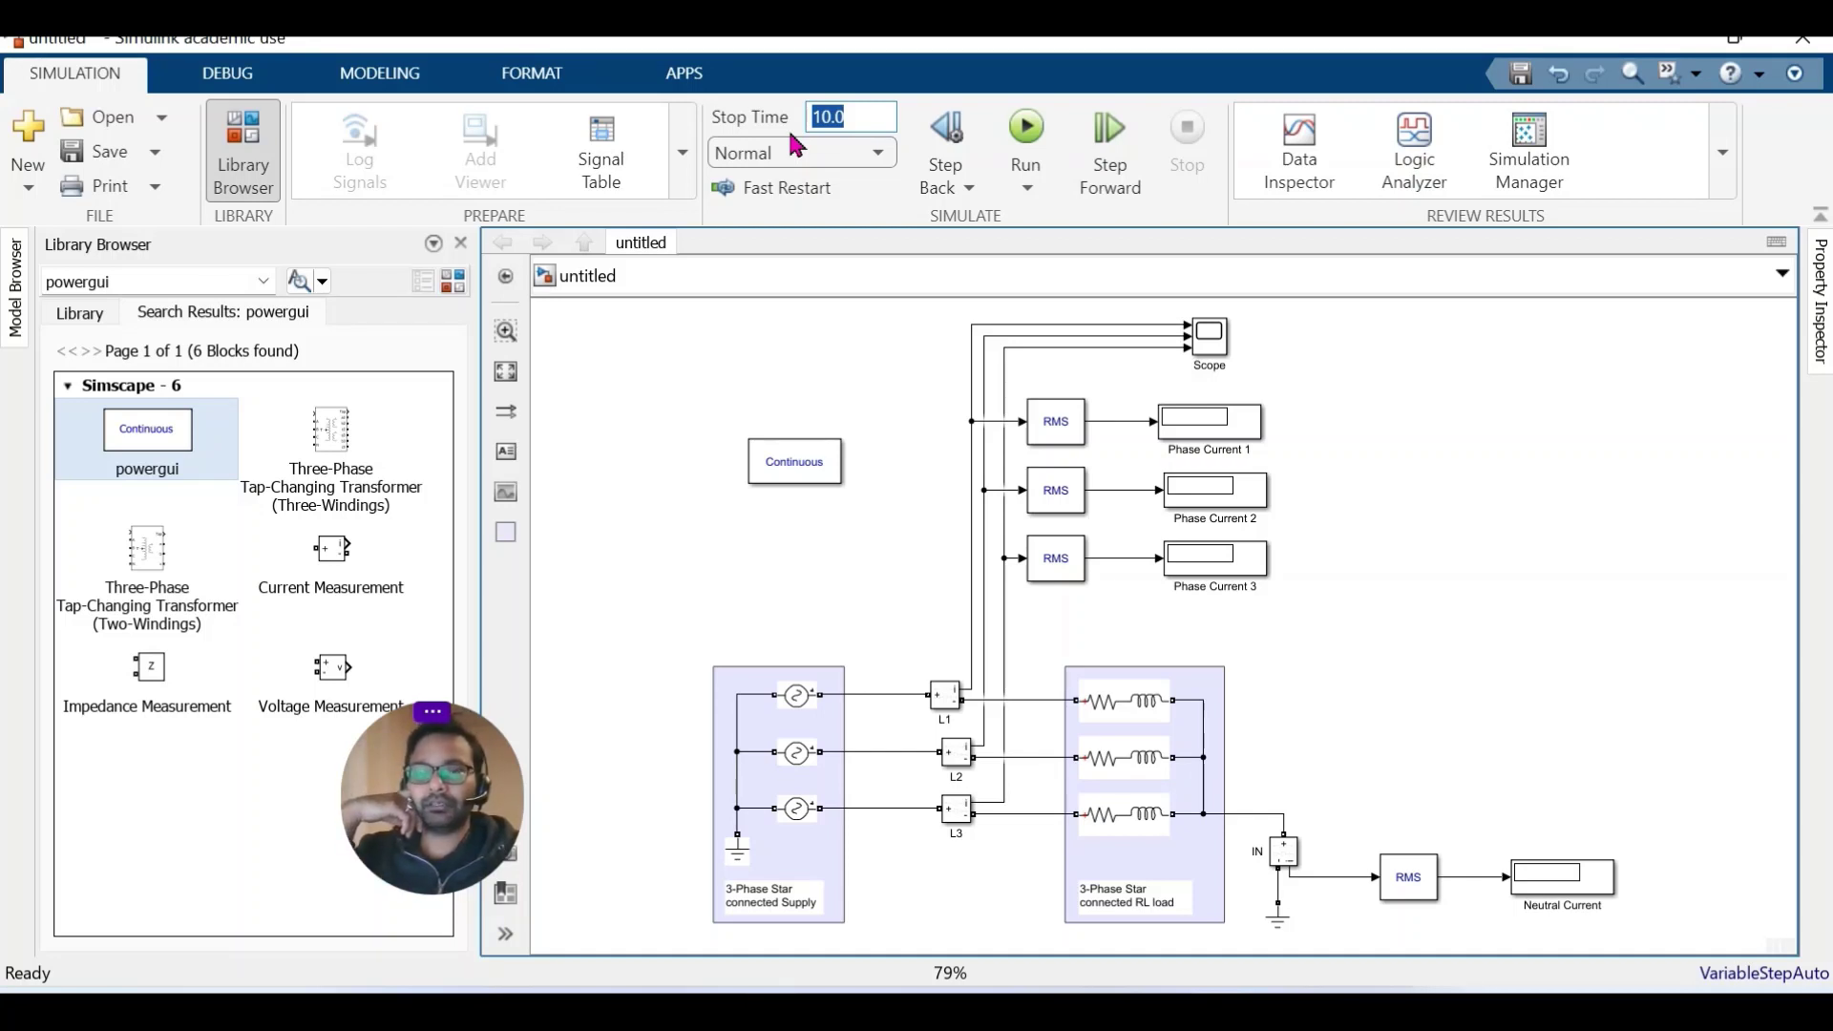
{"action": "type", "text": "0"}
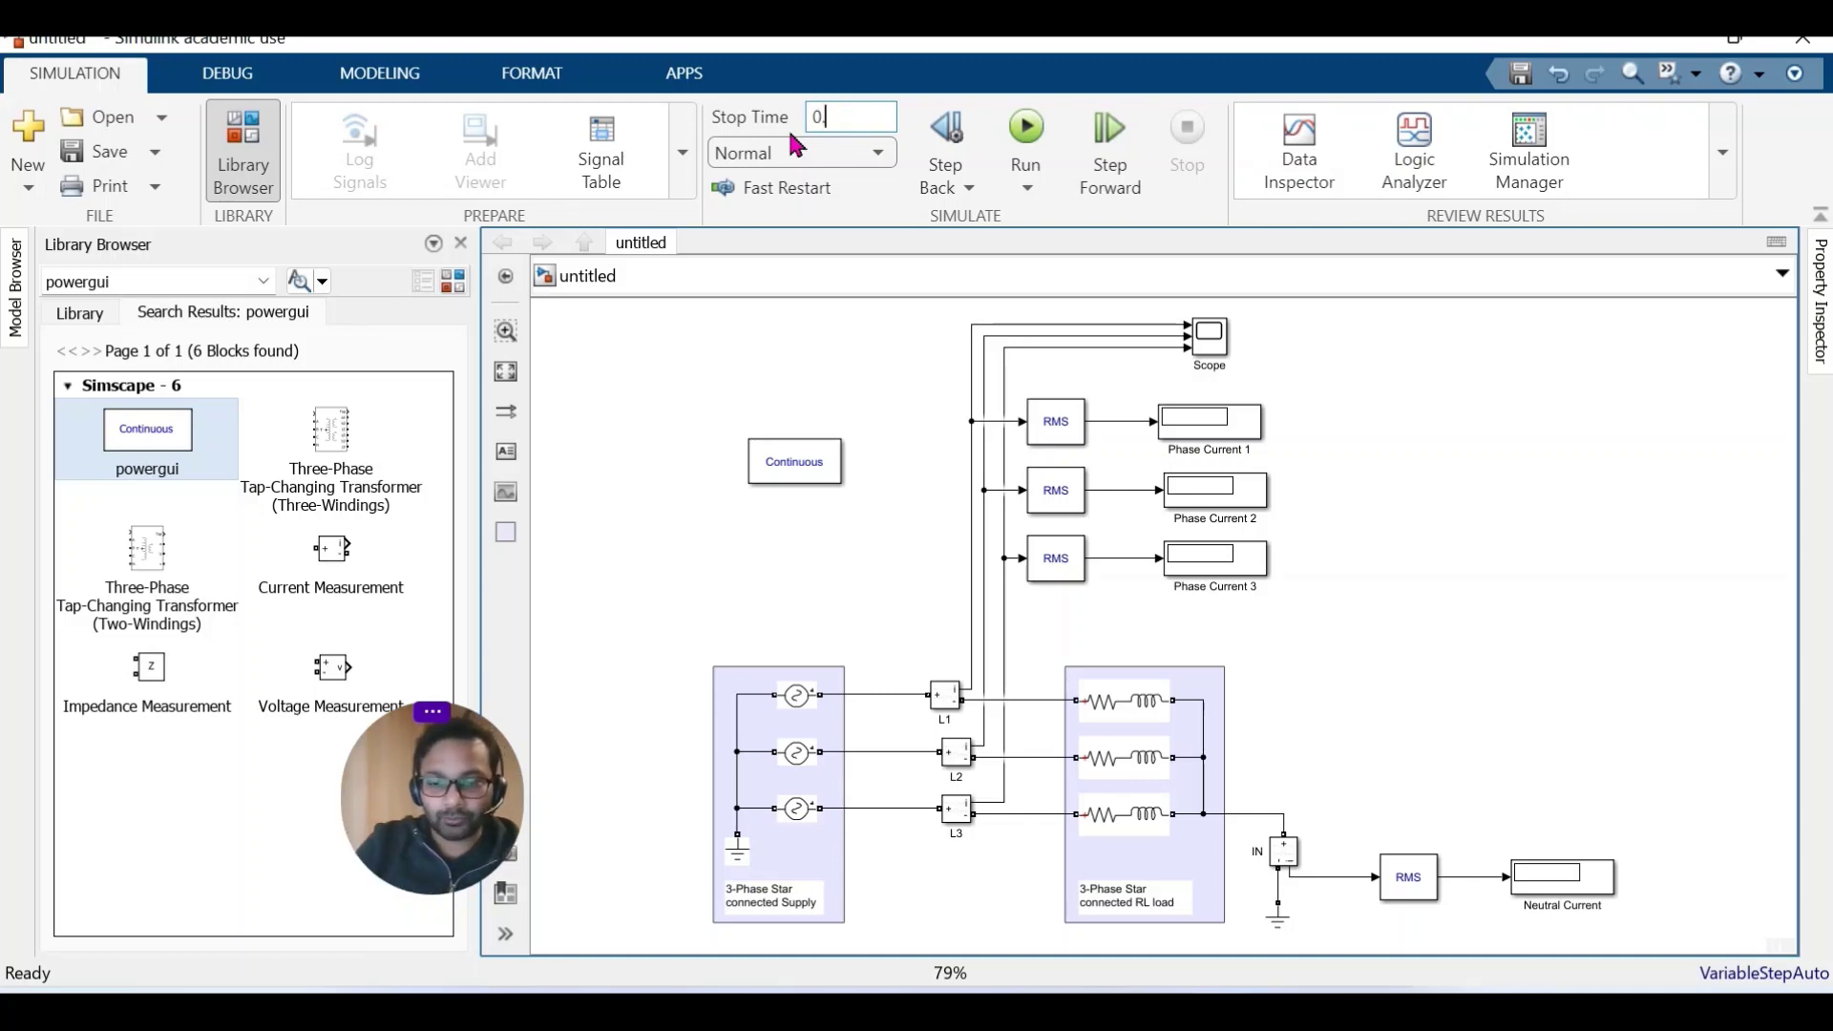
{"action": "type", "text": ".02"}
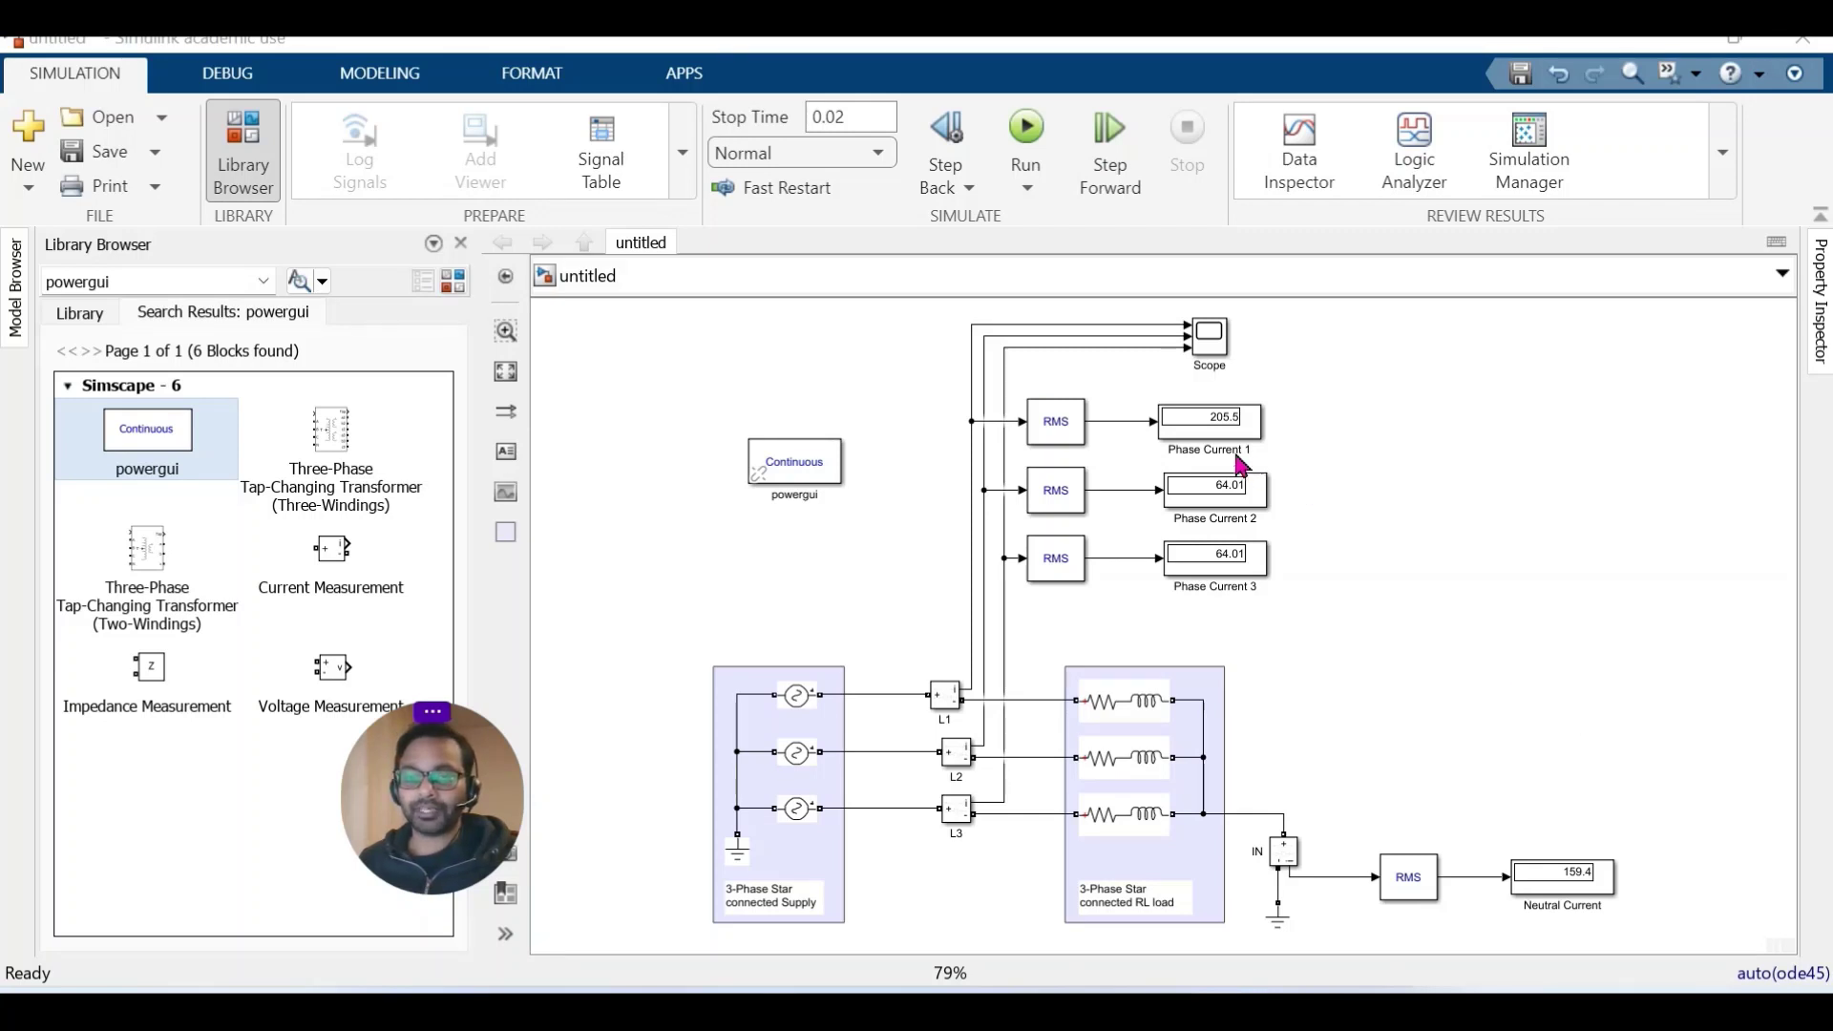
Examine the RMS readings on the three Phase Current displays and the Neutral Current display.
{"action": "left_click", "coordinate": [1213, 417]}
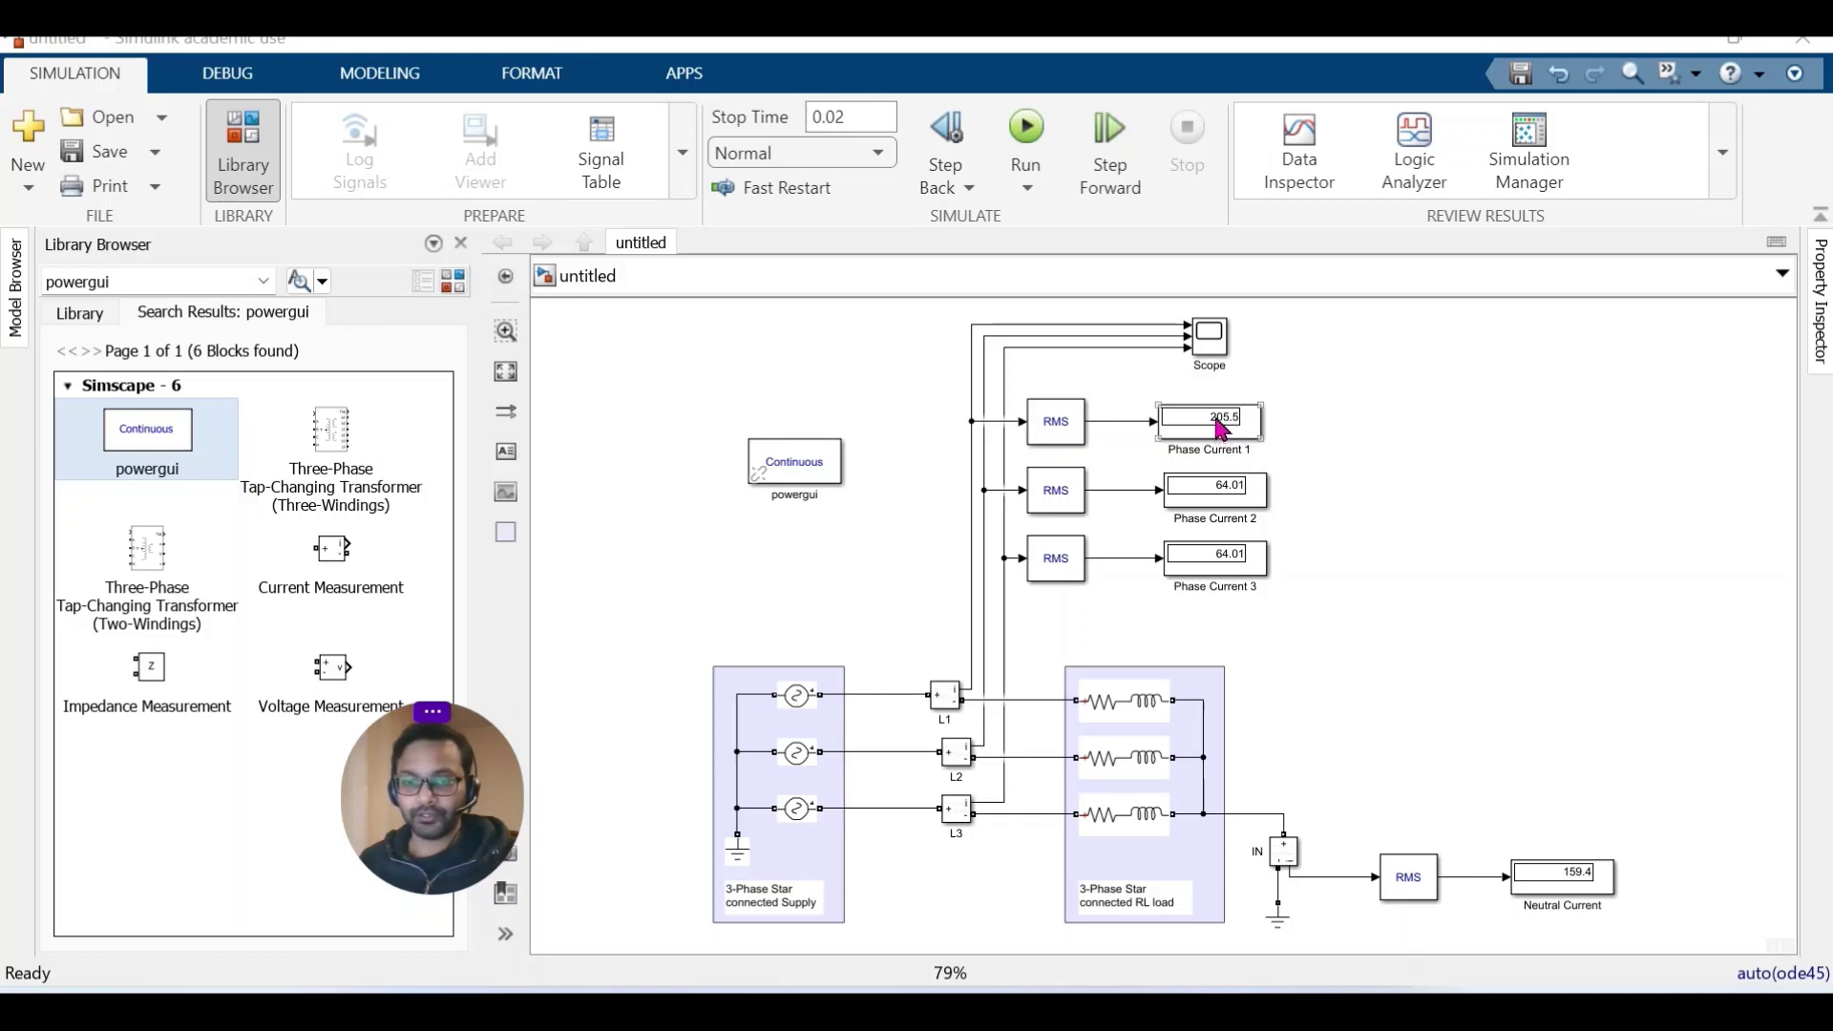
{"action": "scroll", "coordinate": [1232, 430], "scroll_direction": "up", "scroll_amount": 3}
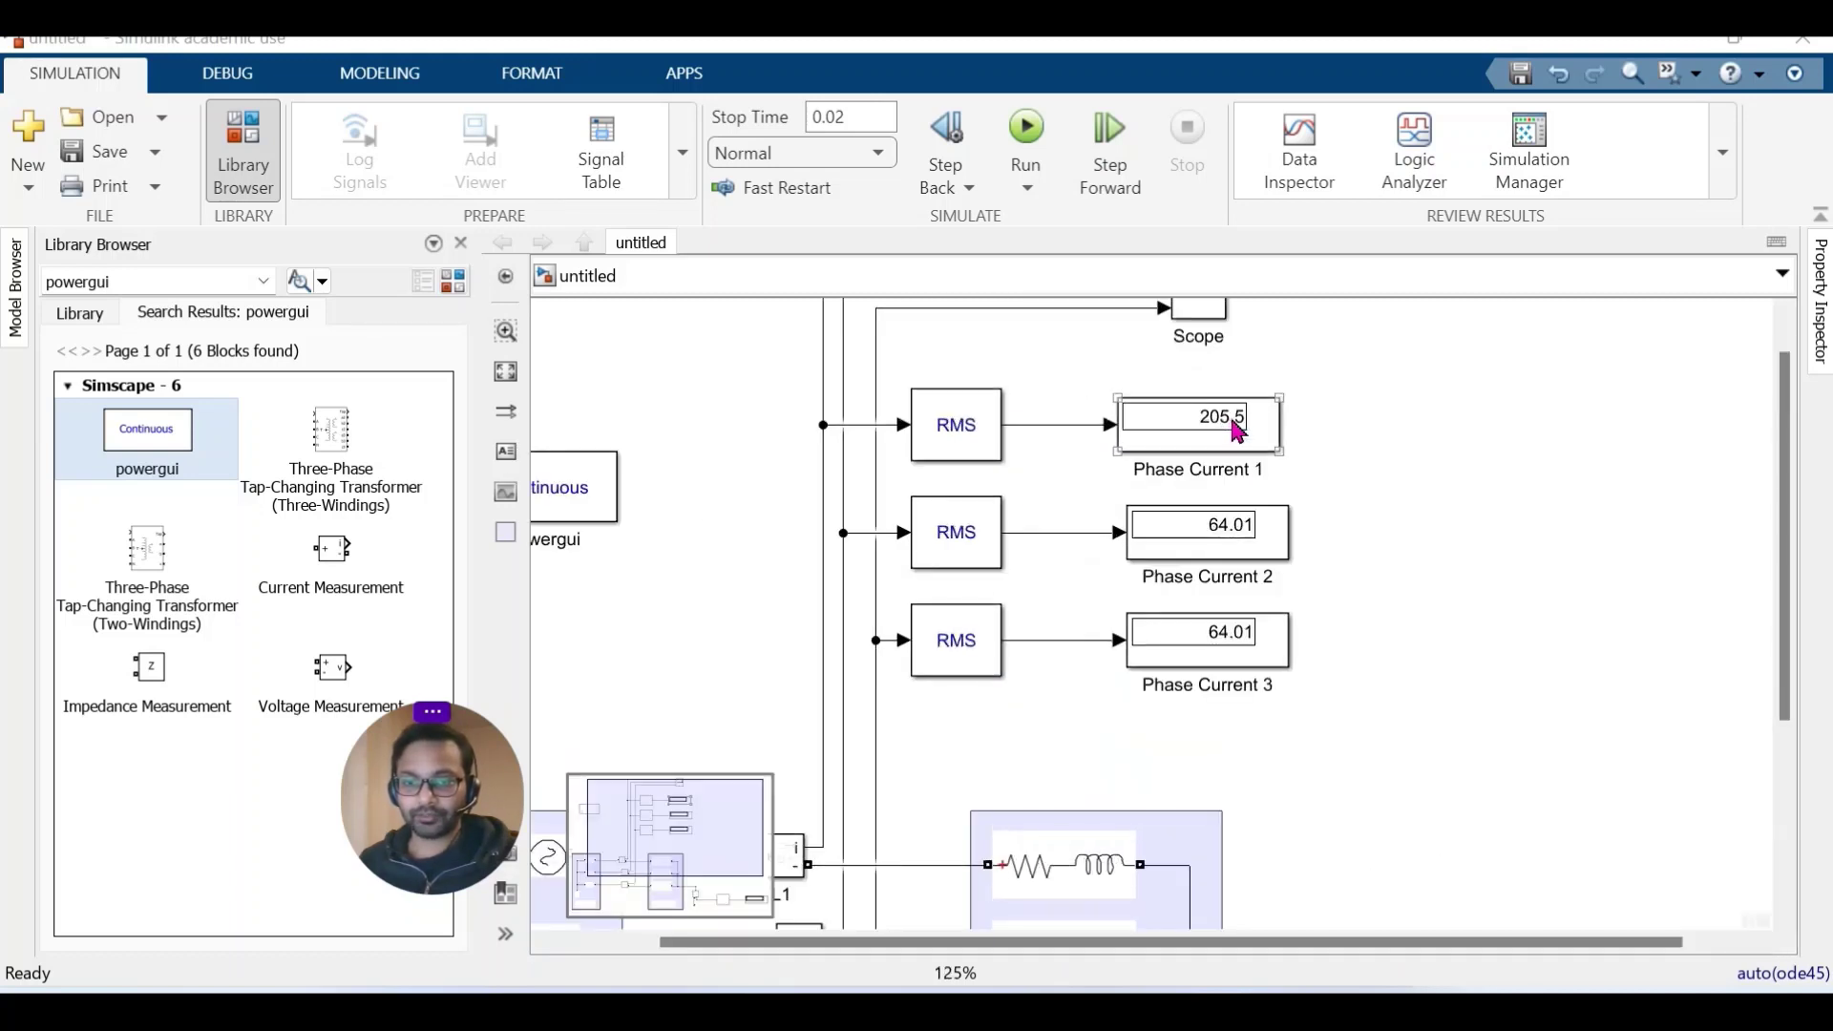
{"action": "left_click", "coordinate": [1239, 554]}
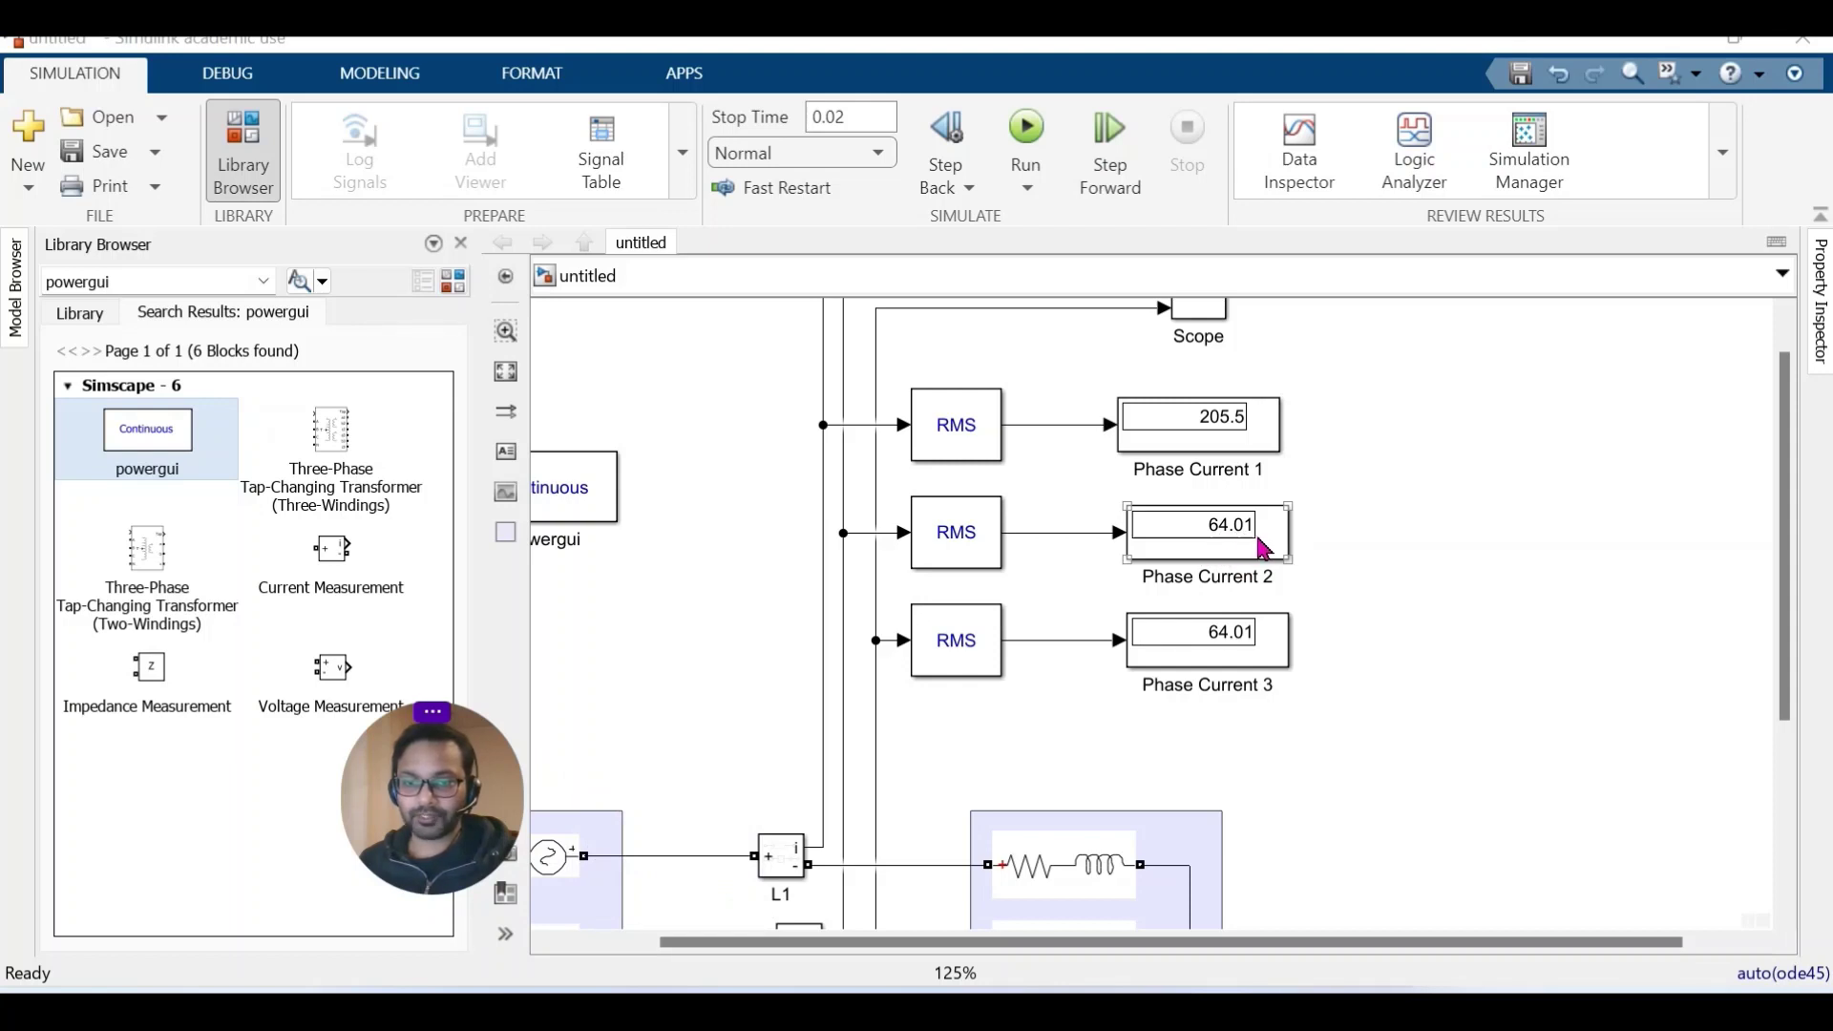
{"action": "left_click", "coordinate": [1251, 658]}
{"action": "scroll", "coordinate": [1794, 554], "scroll_direction": "down", "scroll_amount": 2}
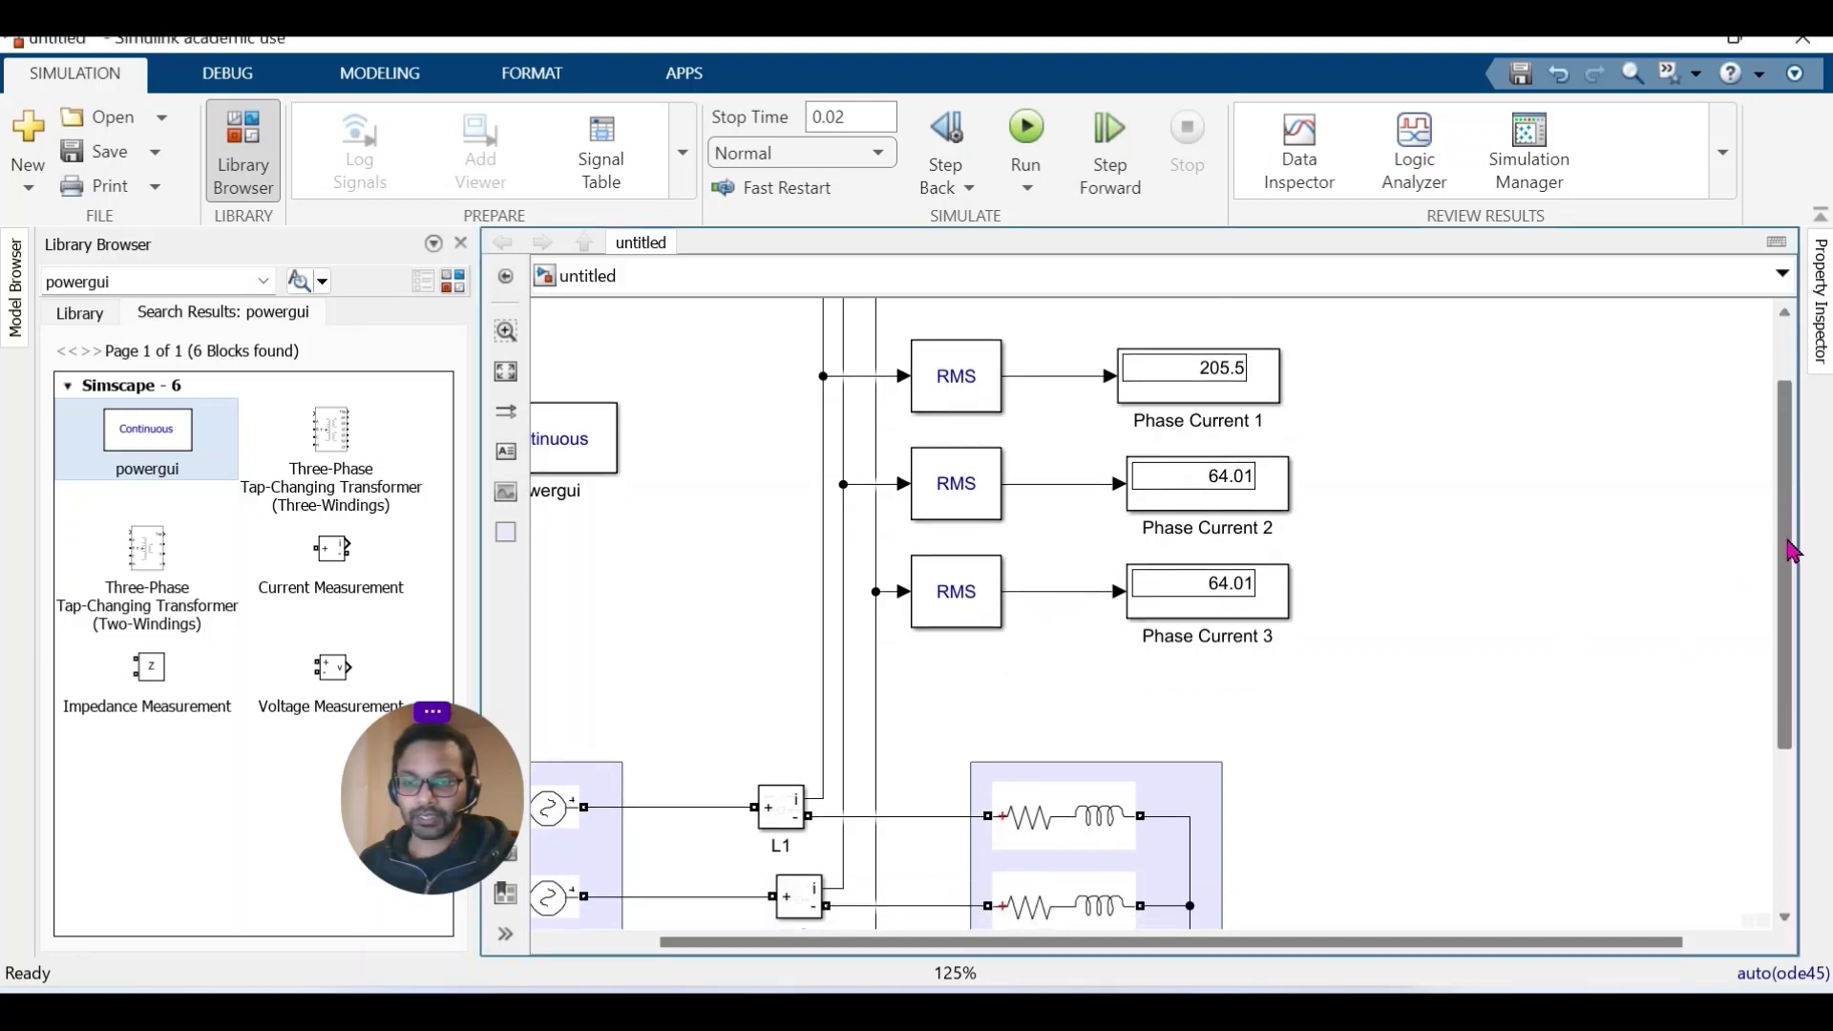
{"action": "left_click_drag", "start_coordinate": [1792, 558], "coordinate": [1784, 715]}
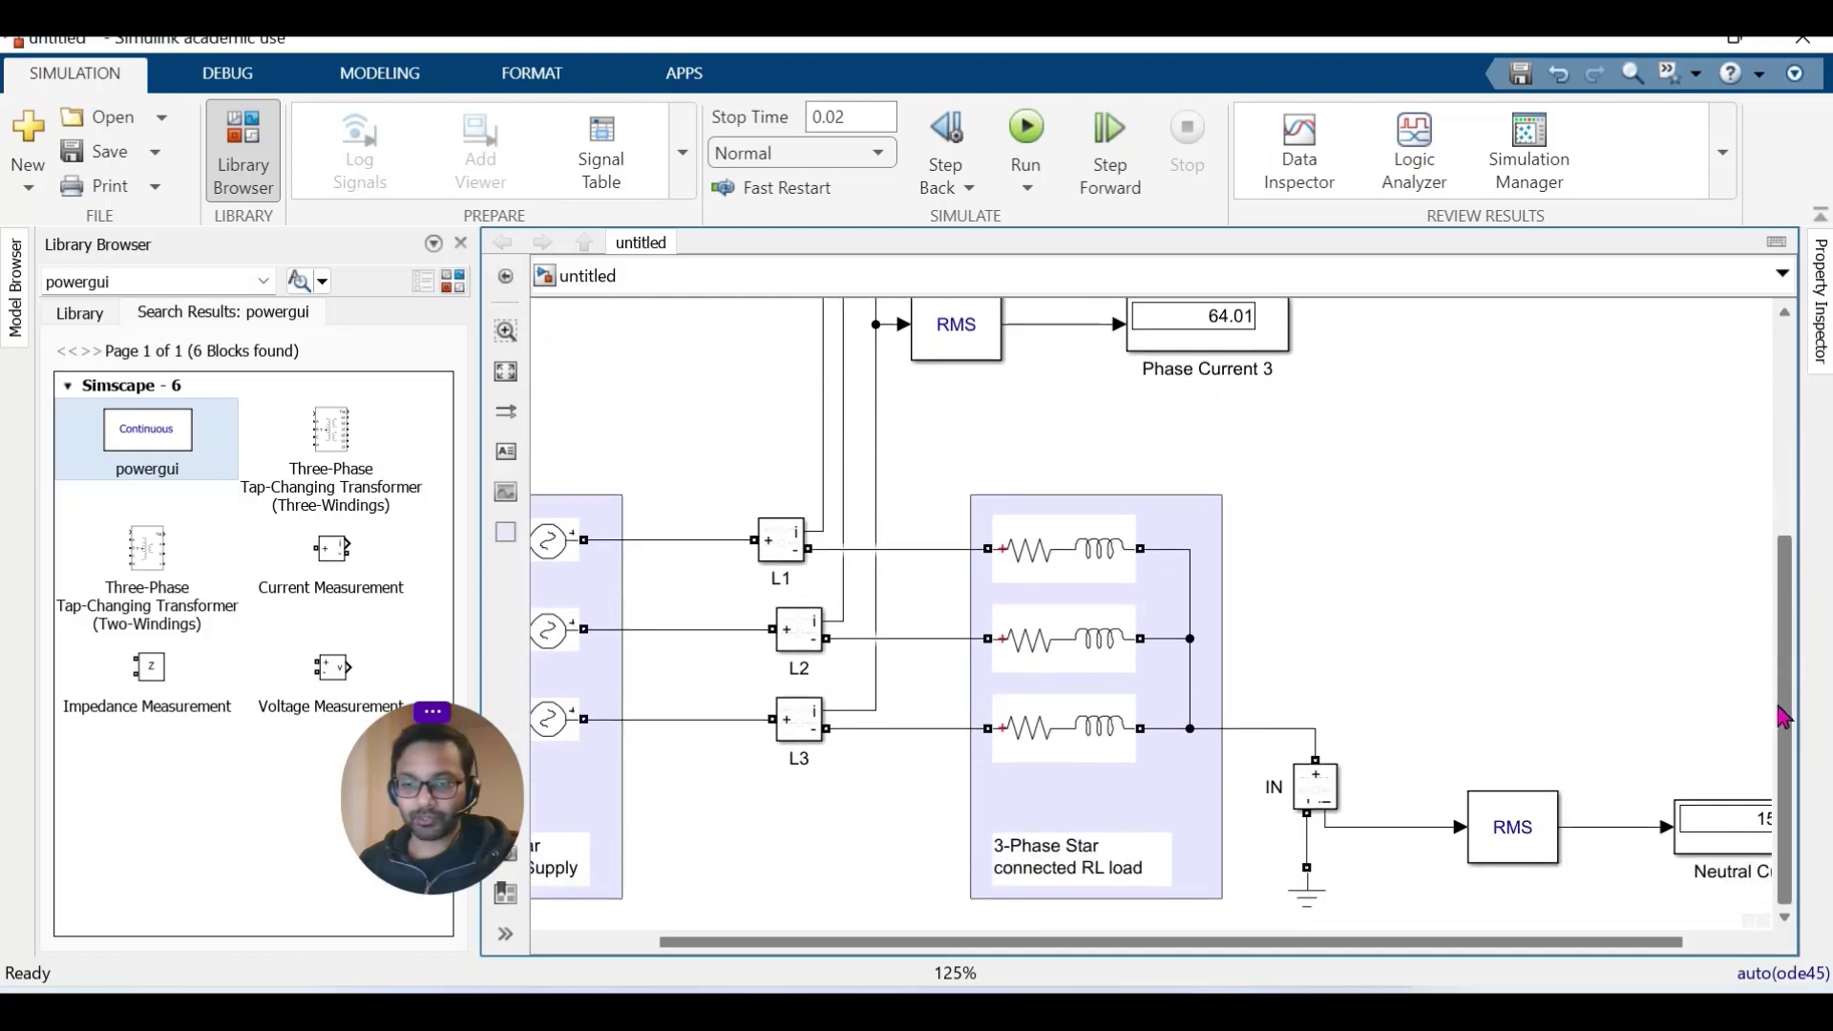
{"action": "left_click_drag", "start_coordinate": [1533, 948], "coordinate": [1620, 951]}
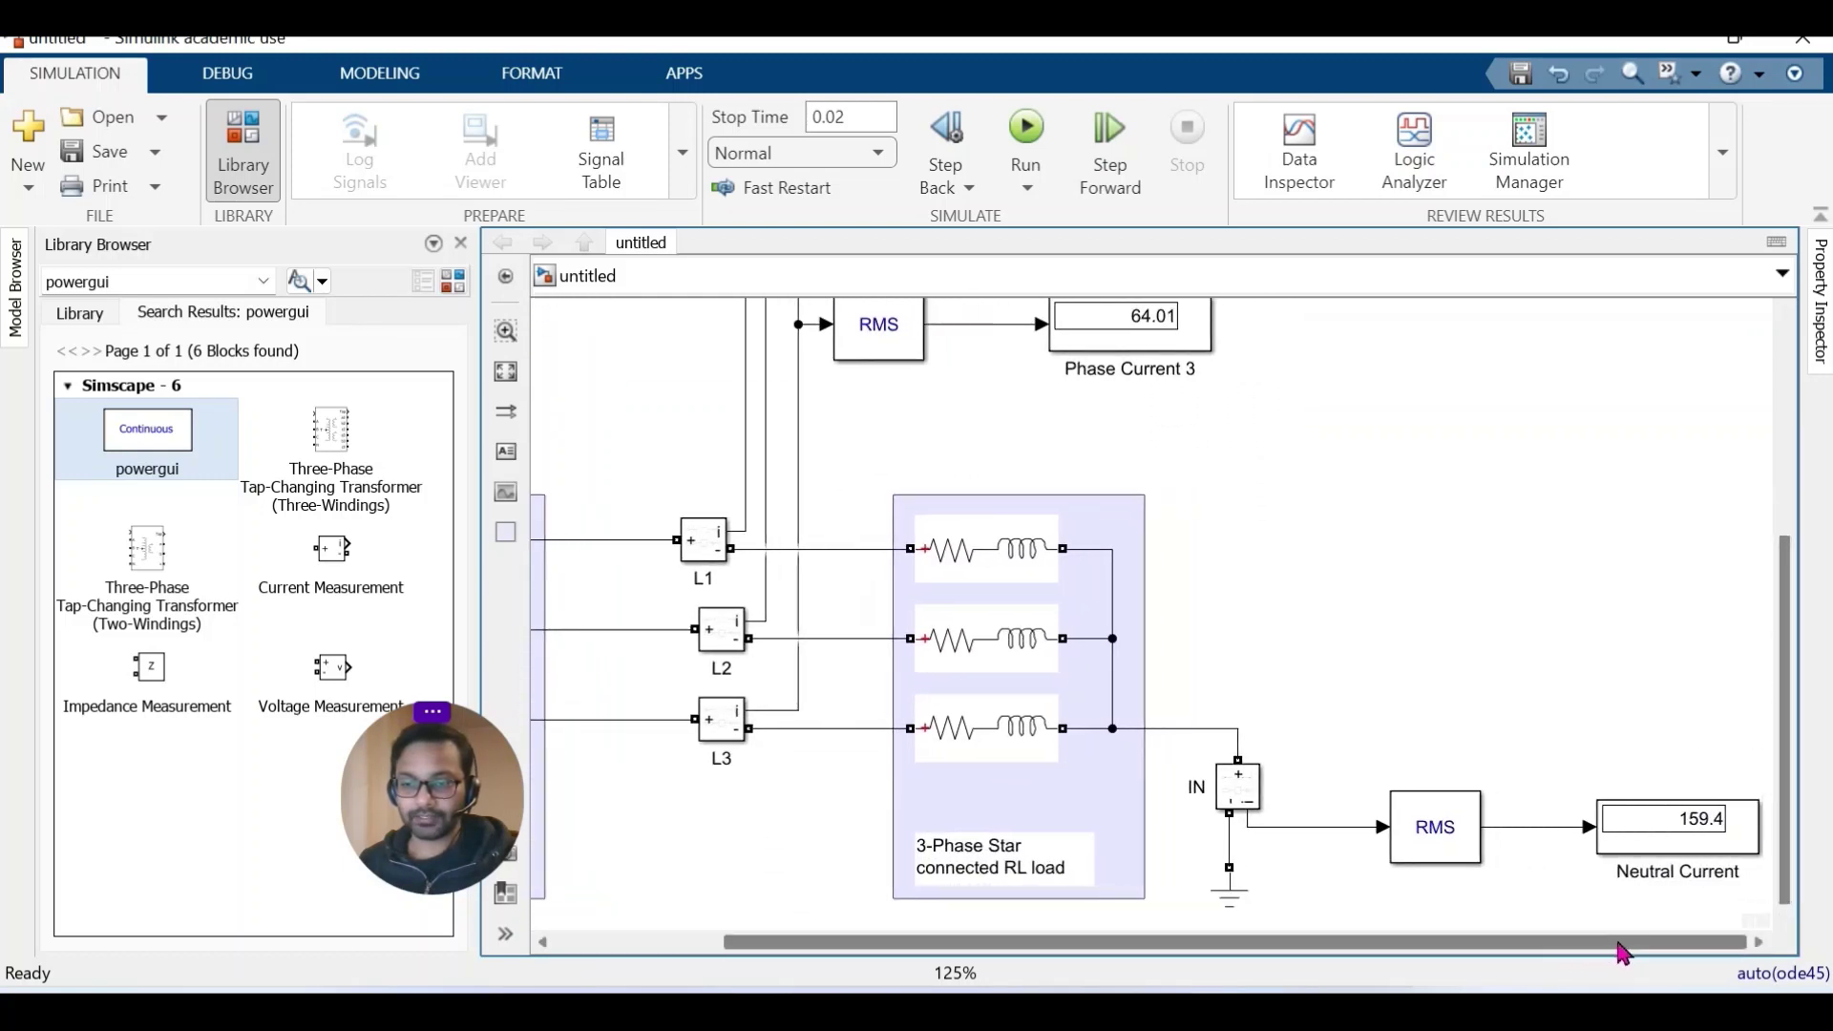
{"action": "left_click", "coordinate": [1702, 843]}
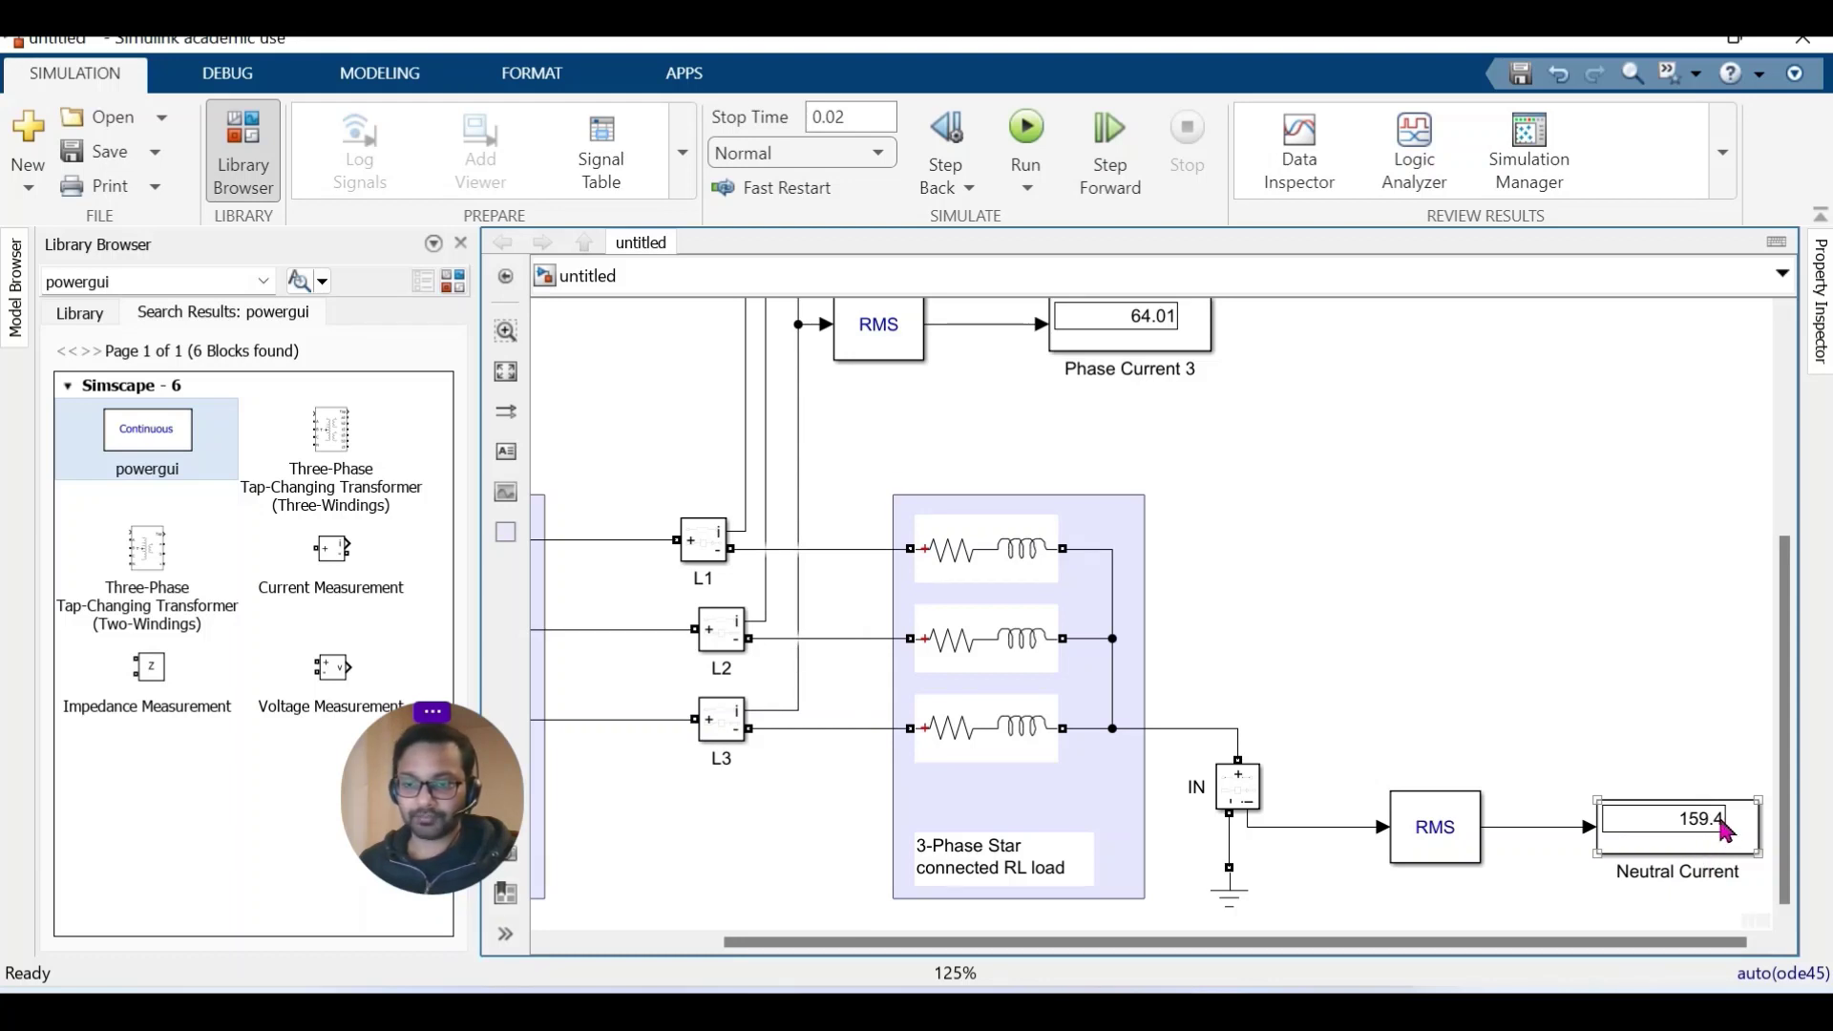
{"action": "left_click", "coordinate": [1774, 725]}
{"action": "left_click_drag", "start_coordinate": [1792, 694], "coordinate": [1781, 531]}
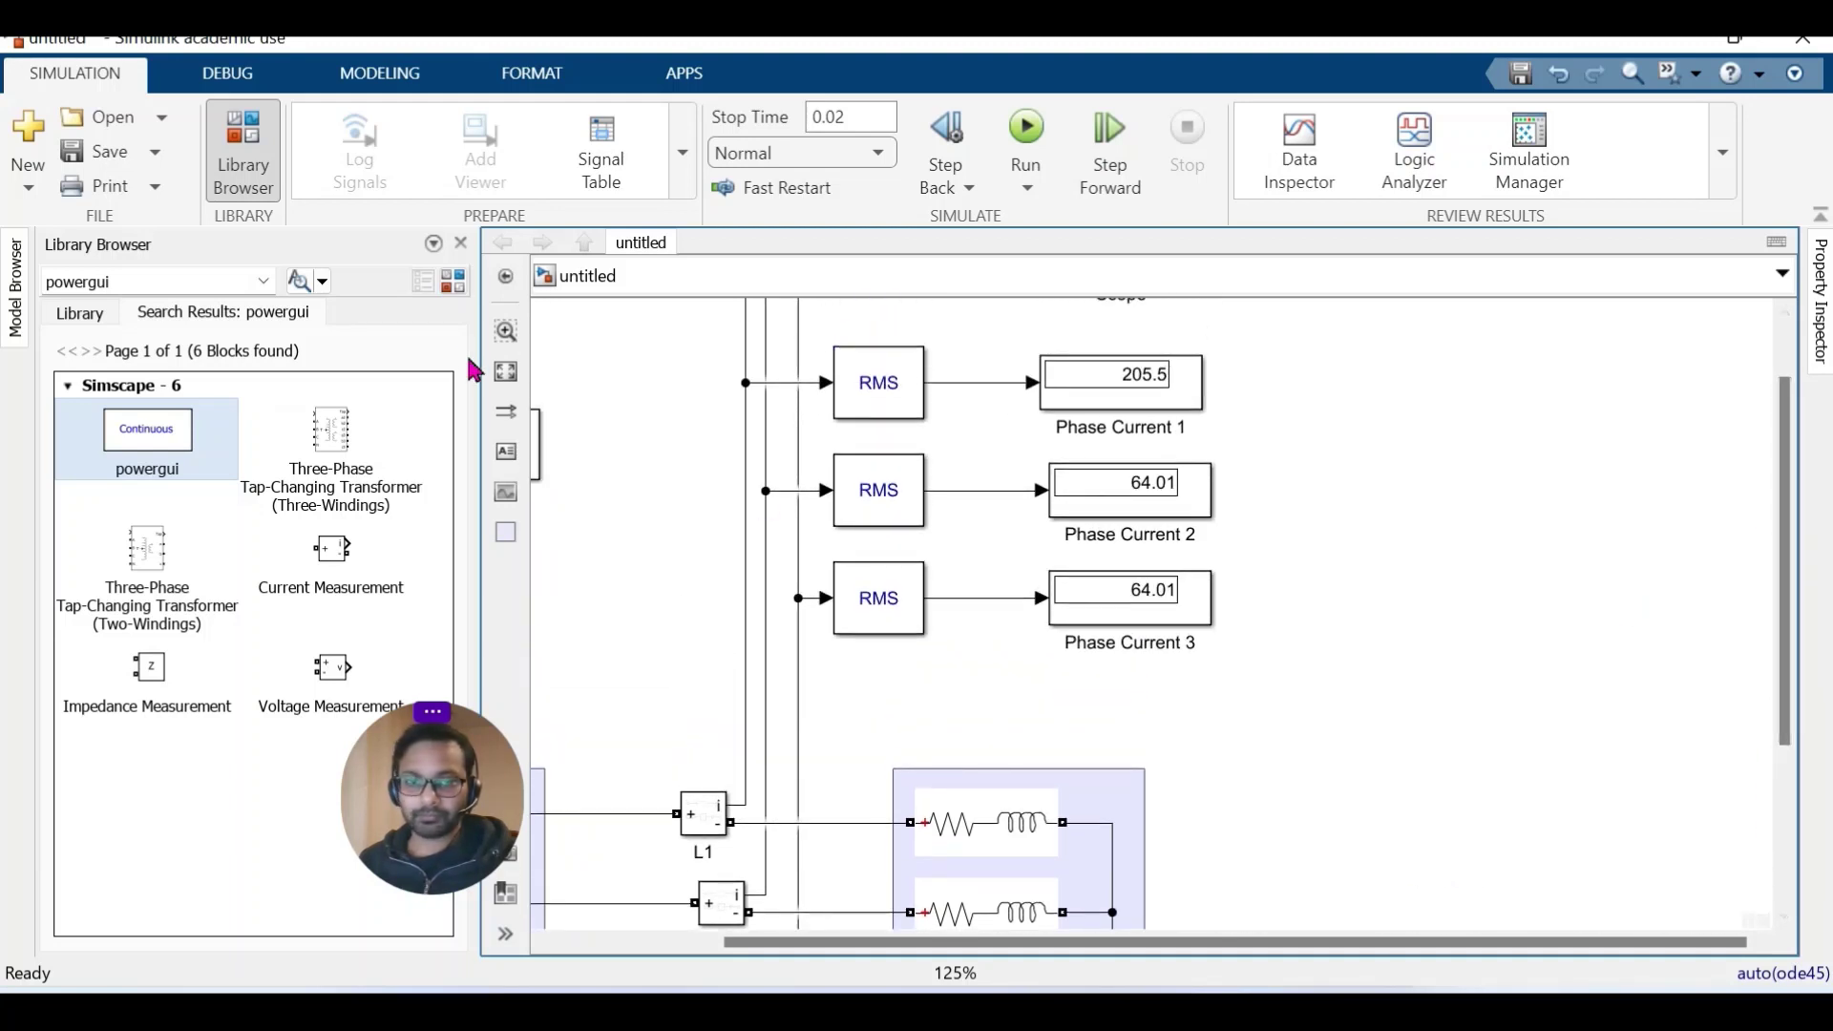
{"action": "left_click", "coordinate": [506, 371]}
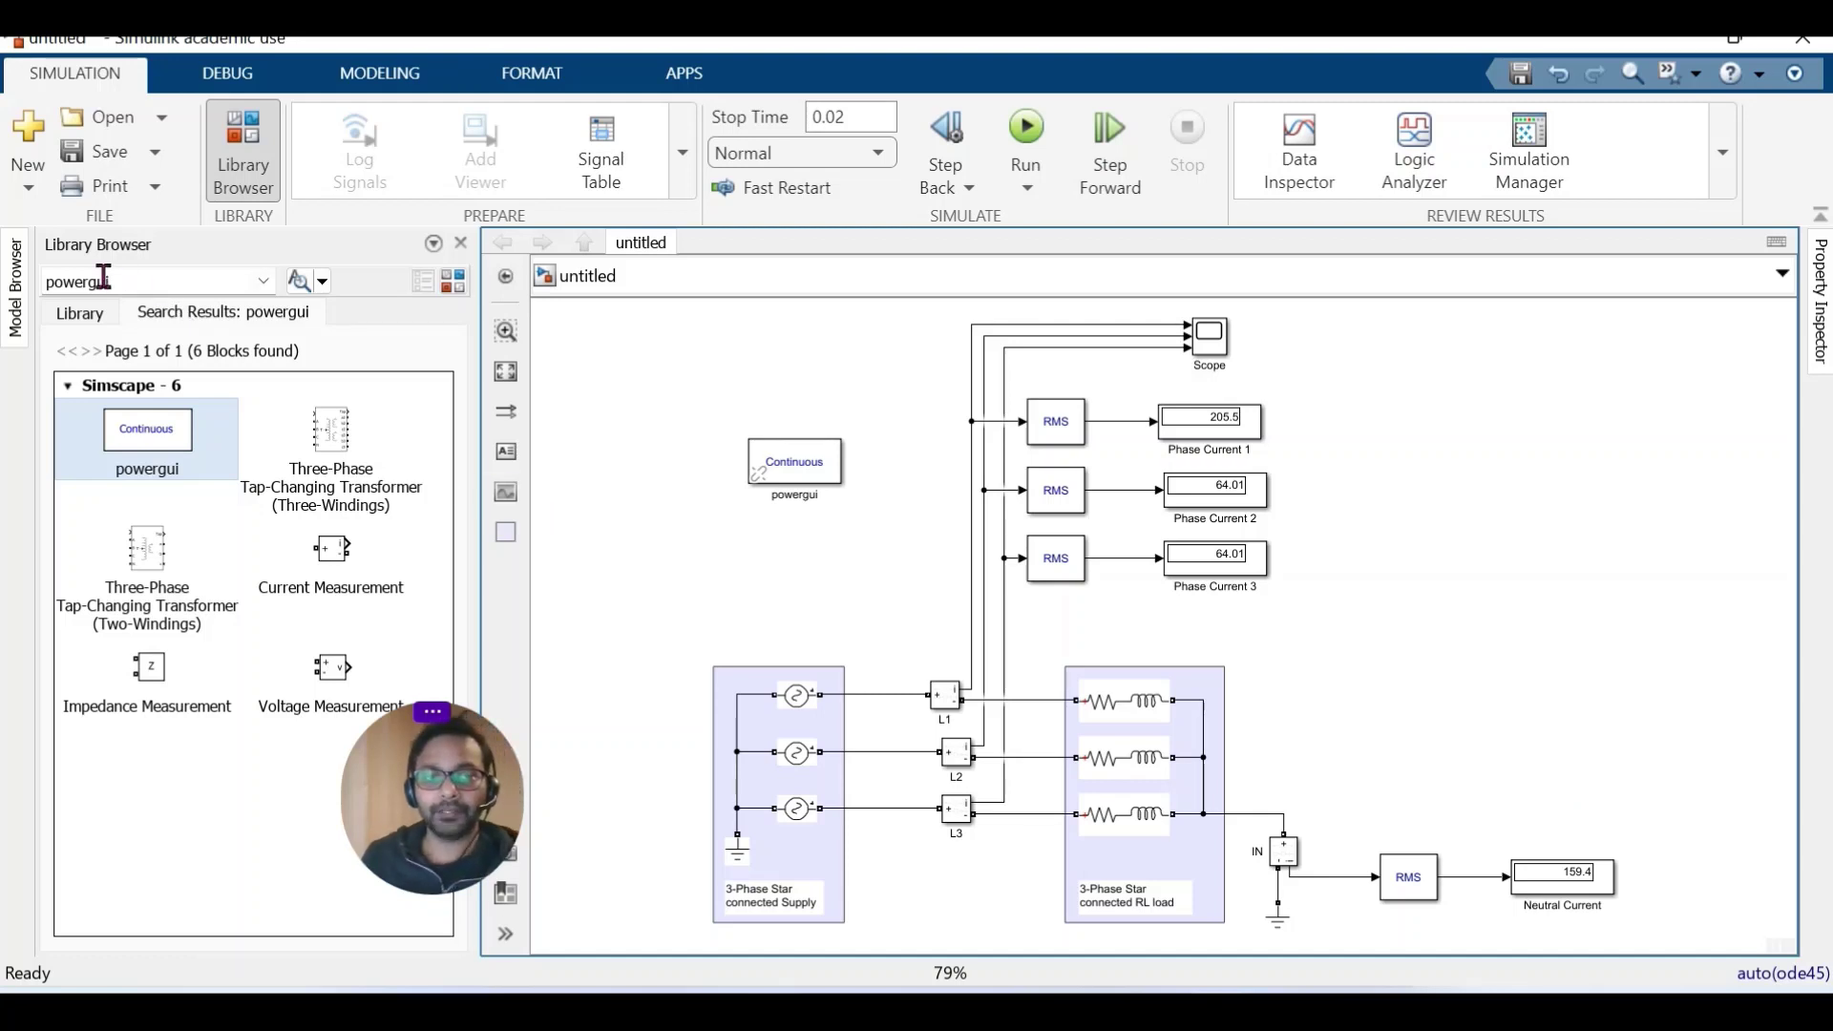
Search the block library for gain and place a Gain block above the neutral current's RMS block.
{"action": "double_click", "coordinate": [132, 280]}
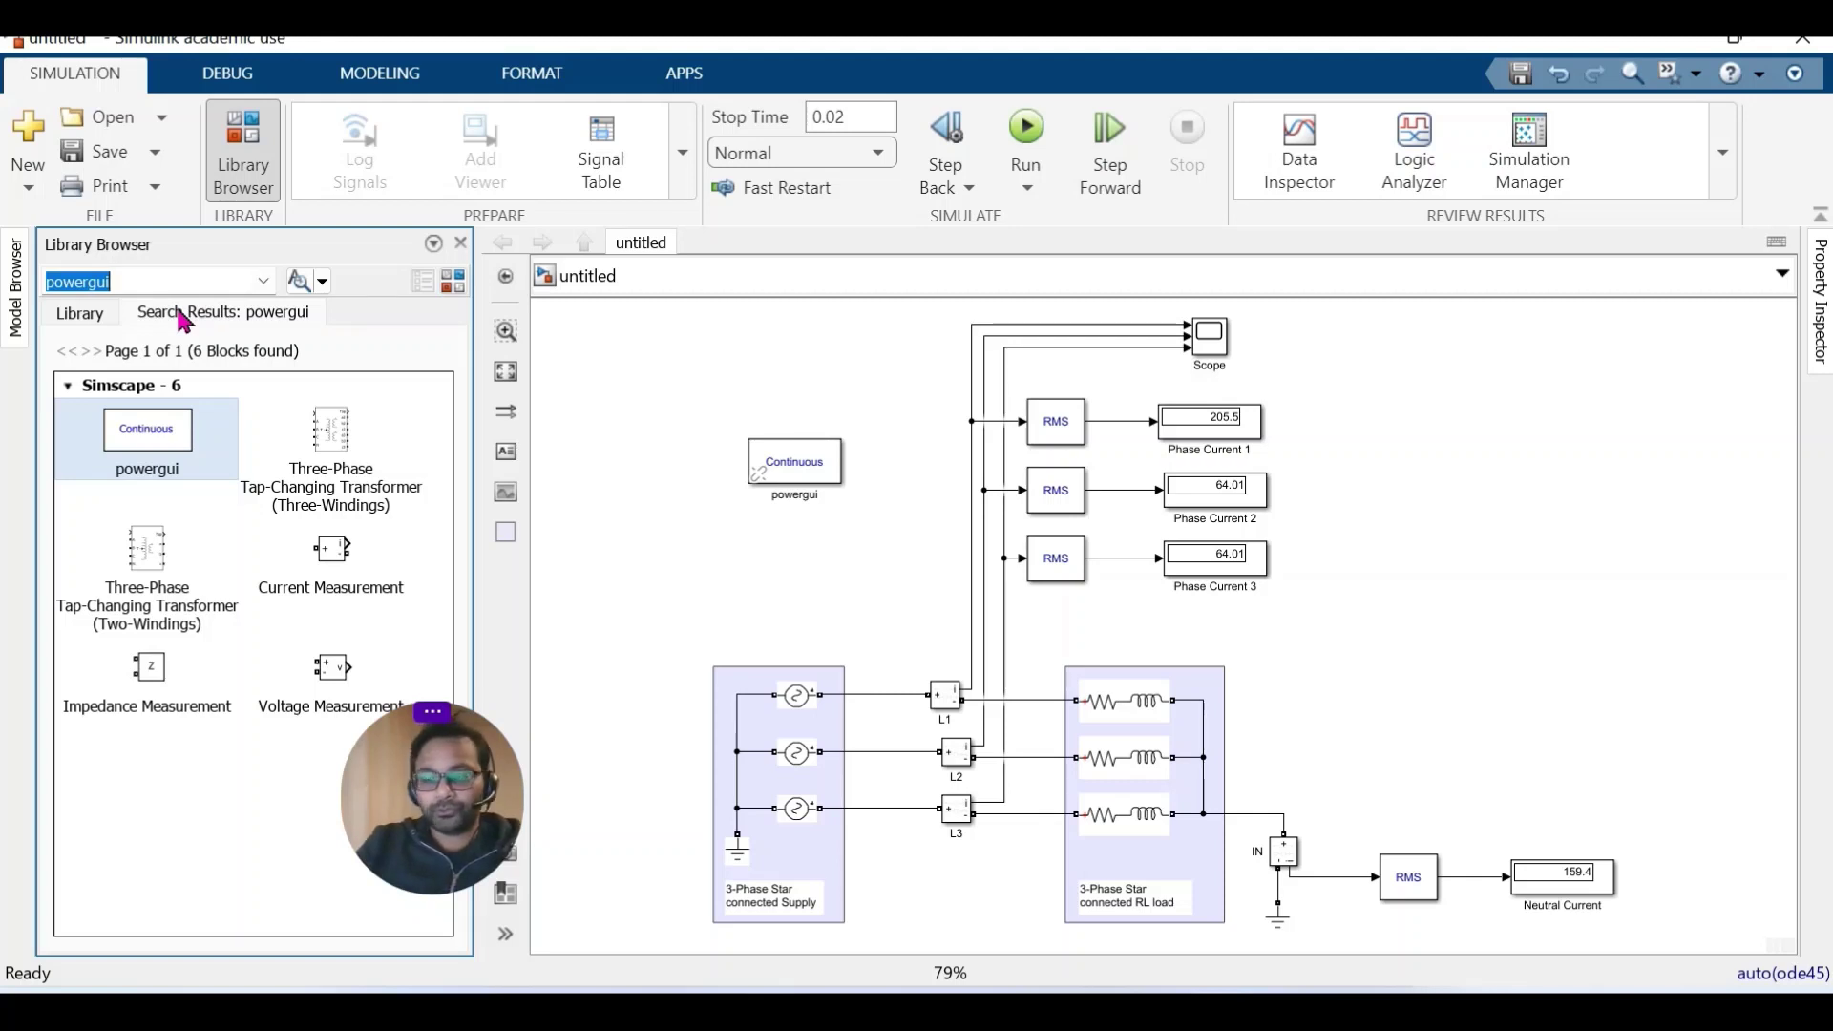
{"action": "type", "text": "ga"}
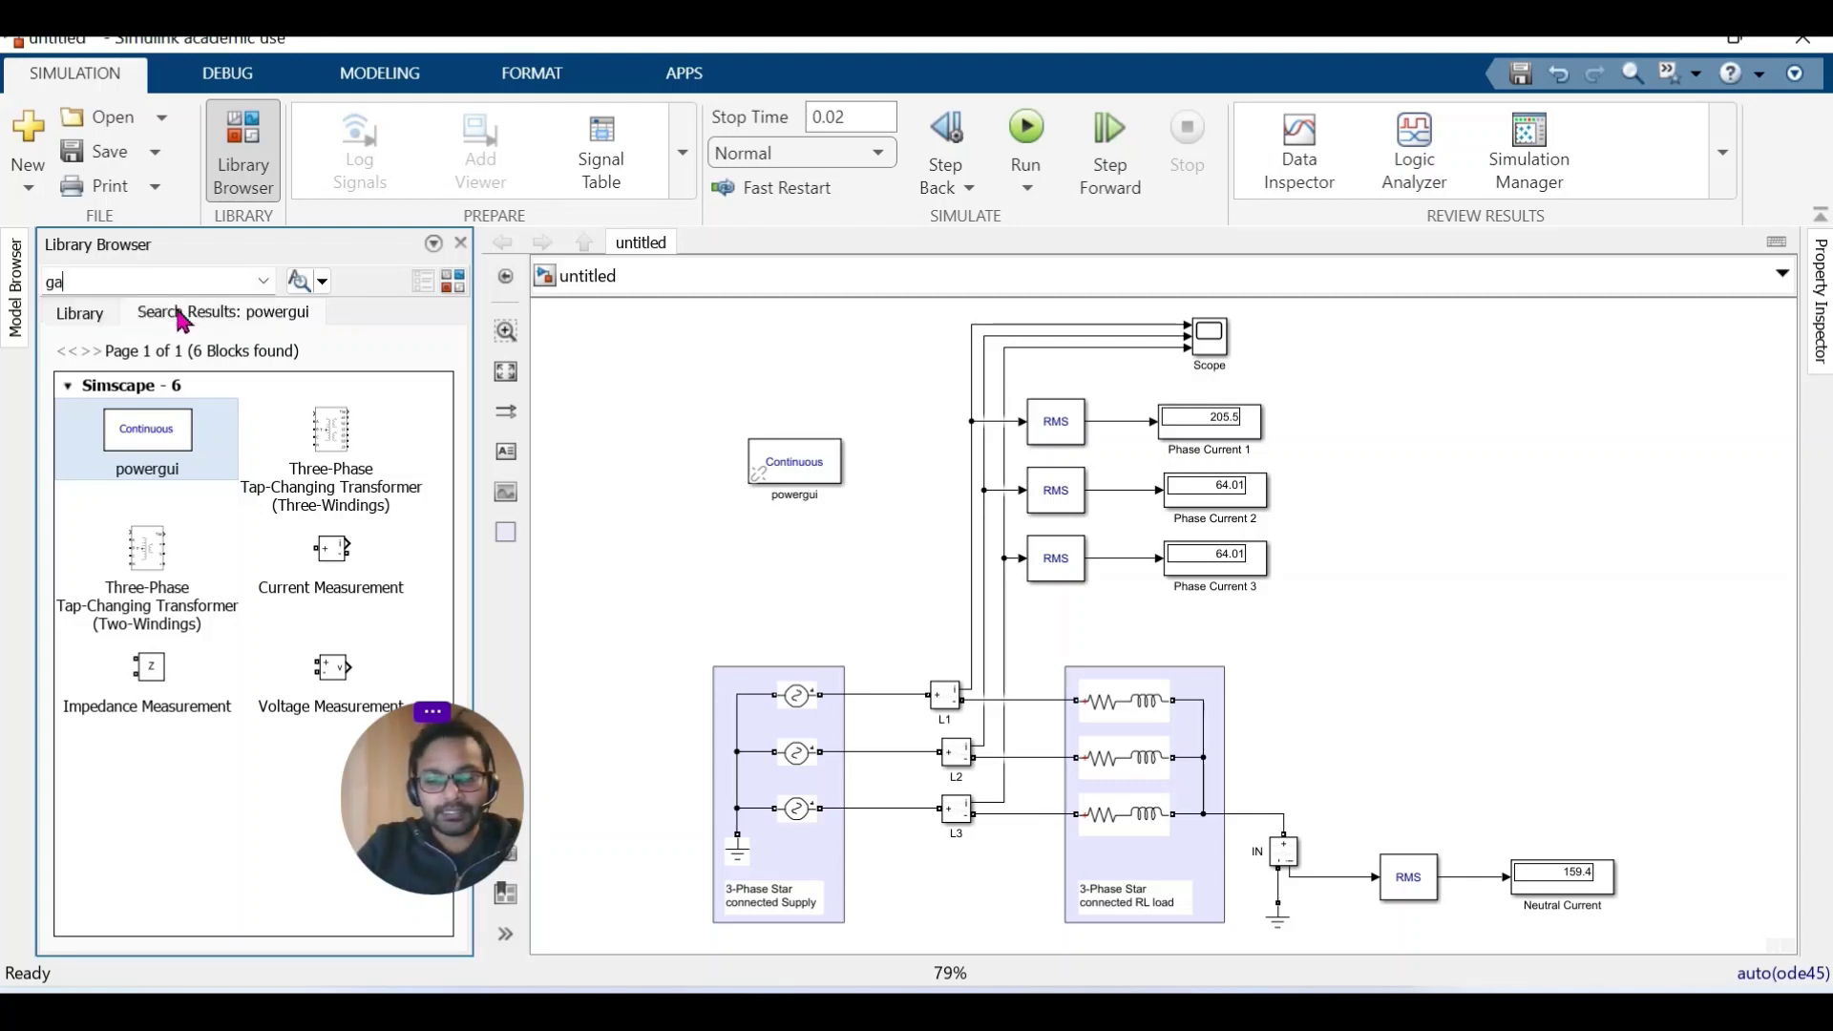
{"action": "type", "text": "in"}
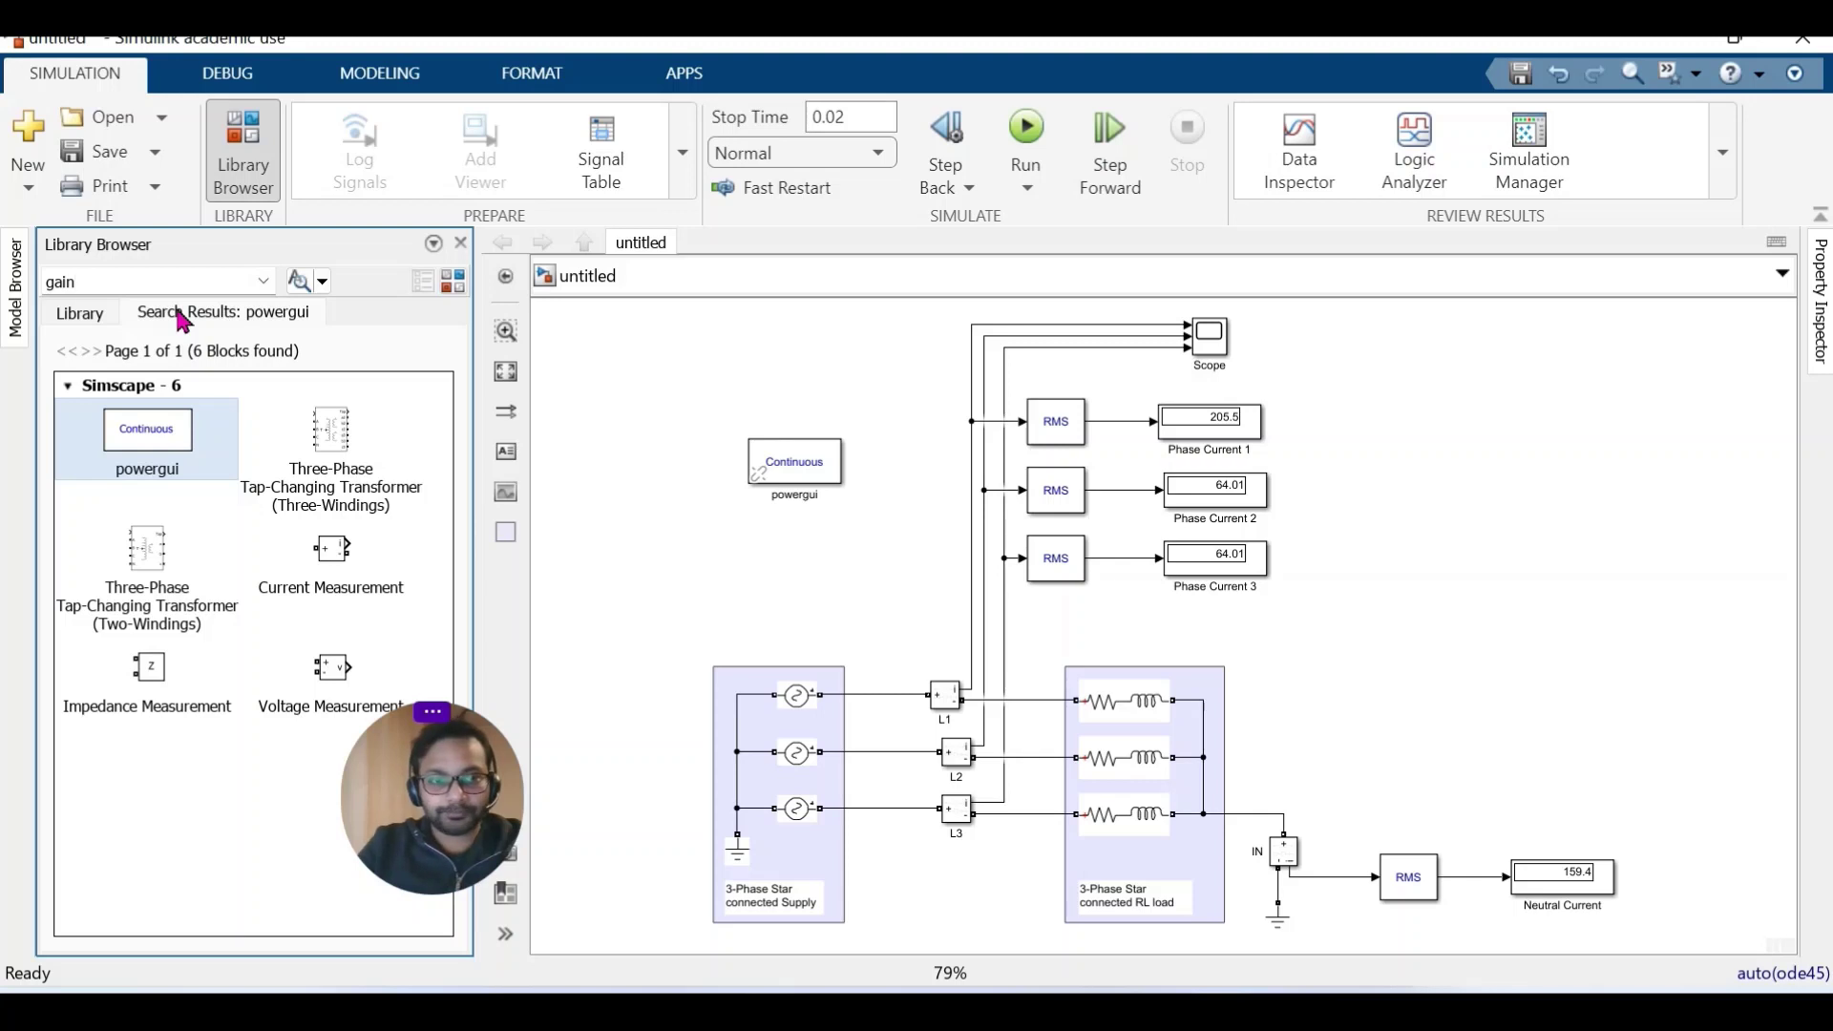
{"action": "key", "text": "Return"}
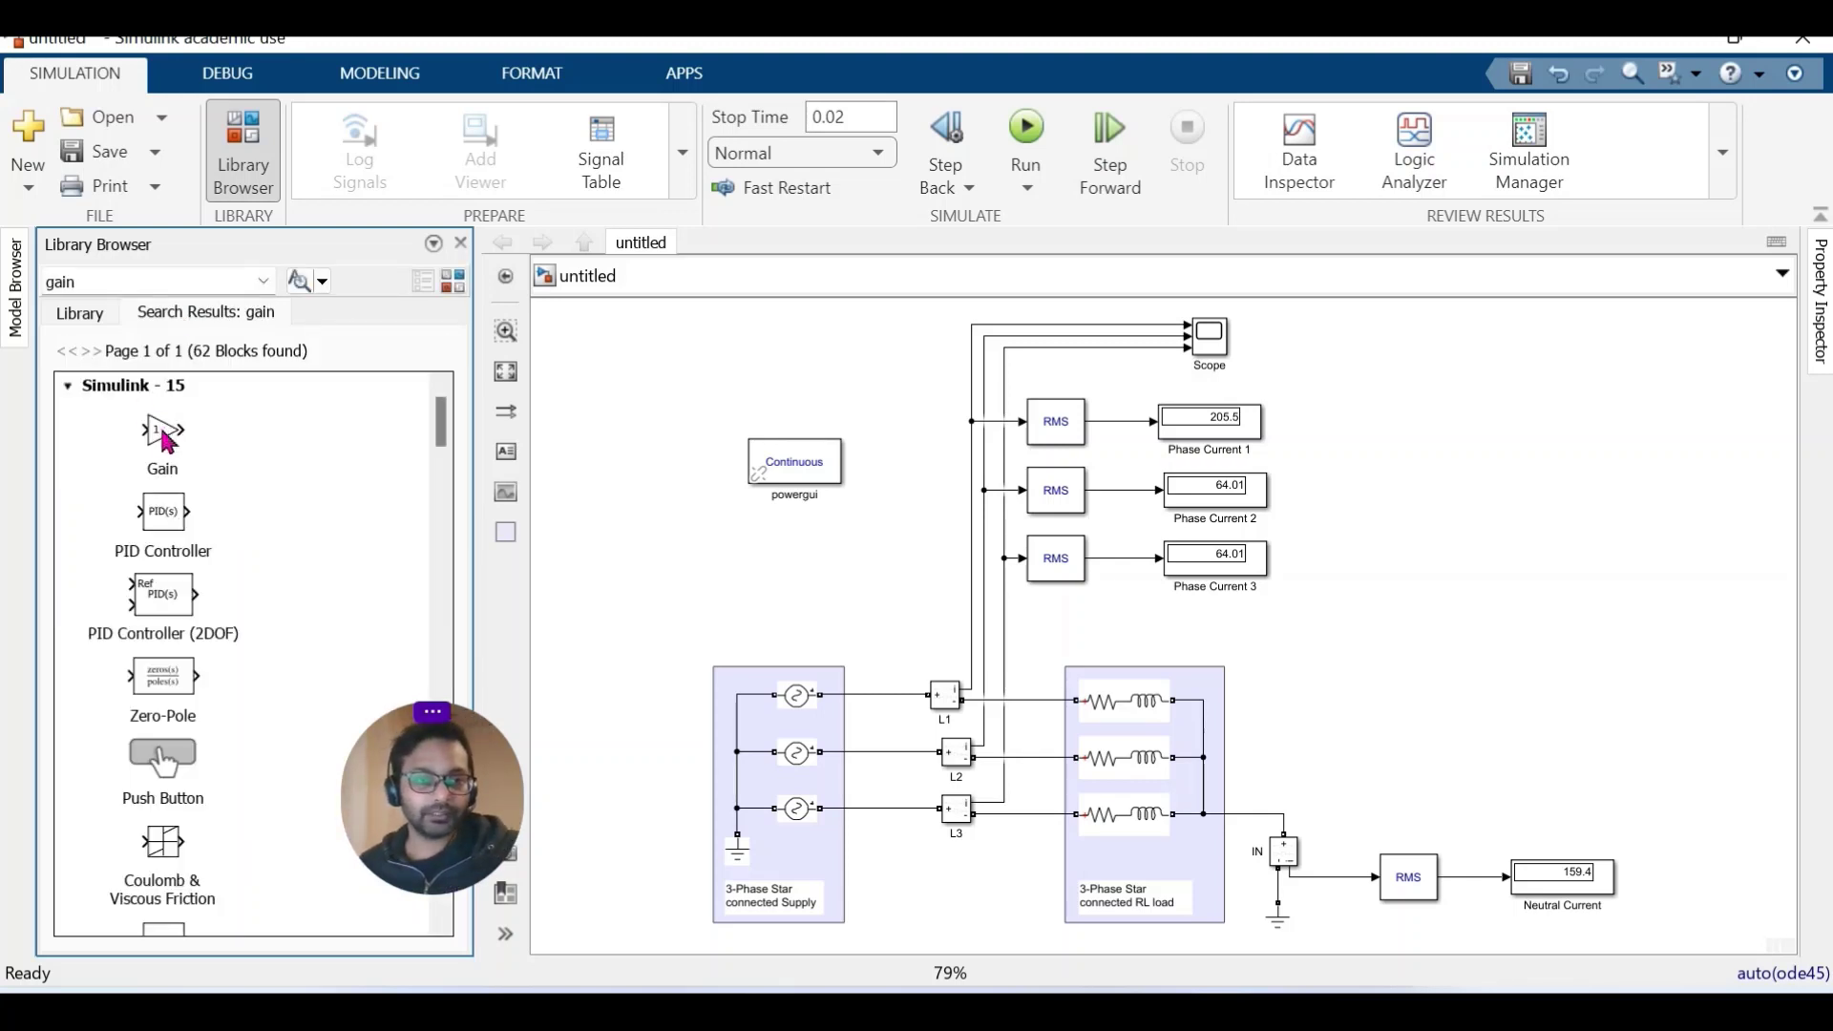
{"action": "left_click_drag", "start_coordinate": [159, 439], "coordinate": [1365, 781]}
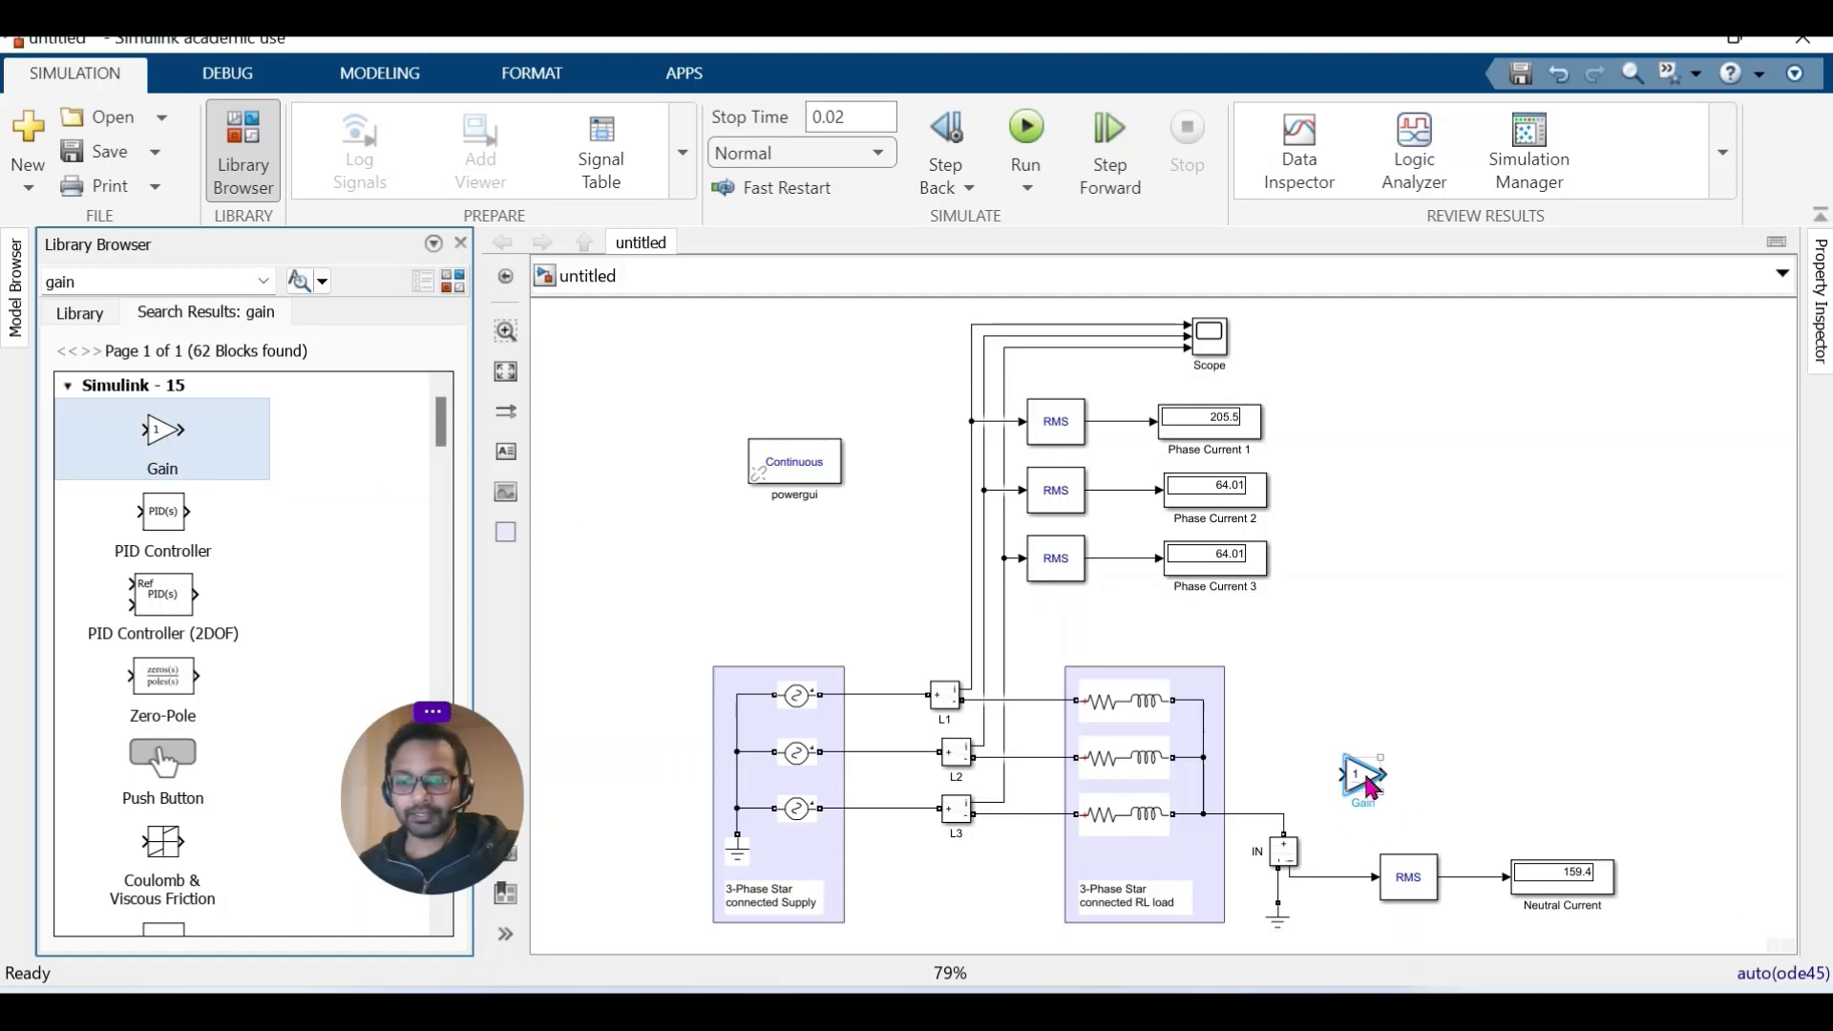
Show the Gain block's name and rename the block as Gain (PK-RMS).
{"action": "right_click", "coordinate": [1365, 778]}
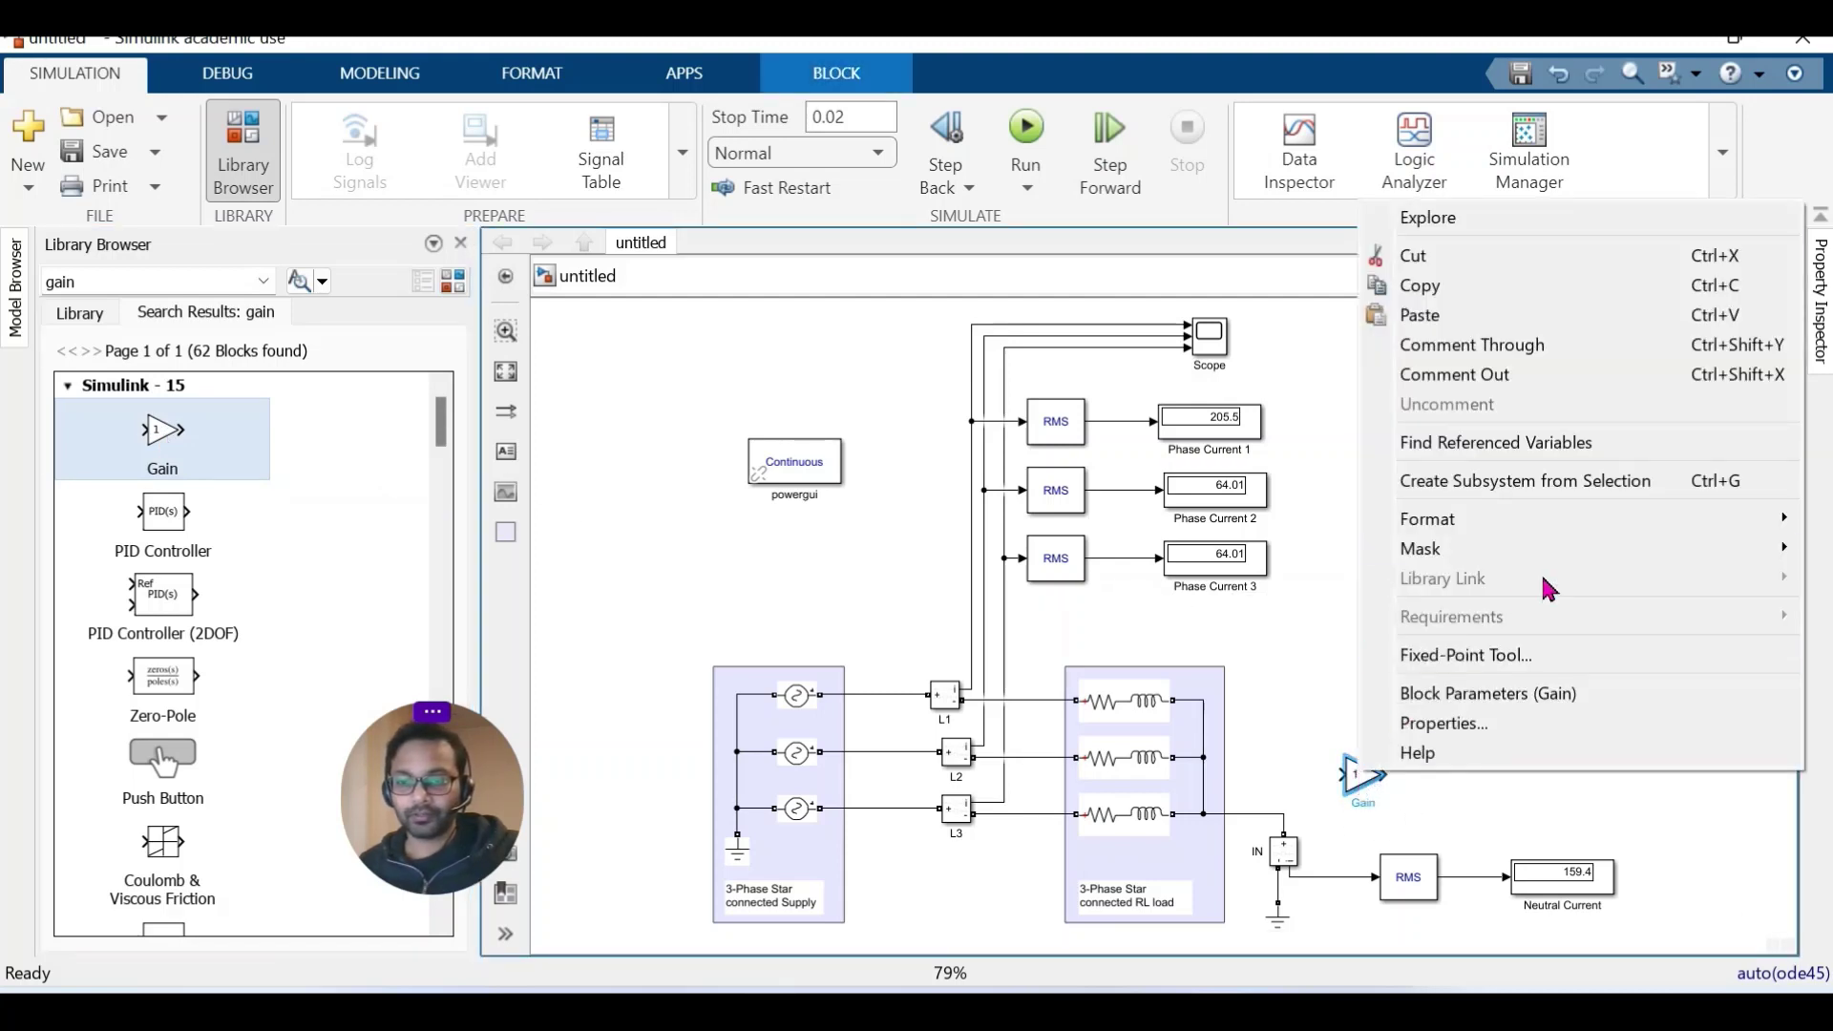
{"action": "mouse_move", "coordinate": [1601, 528]}
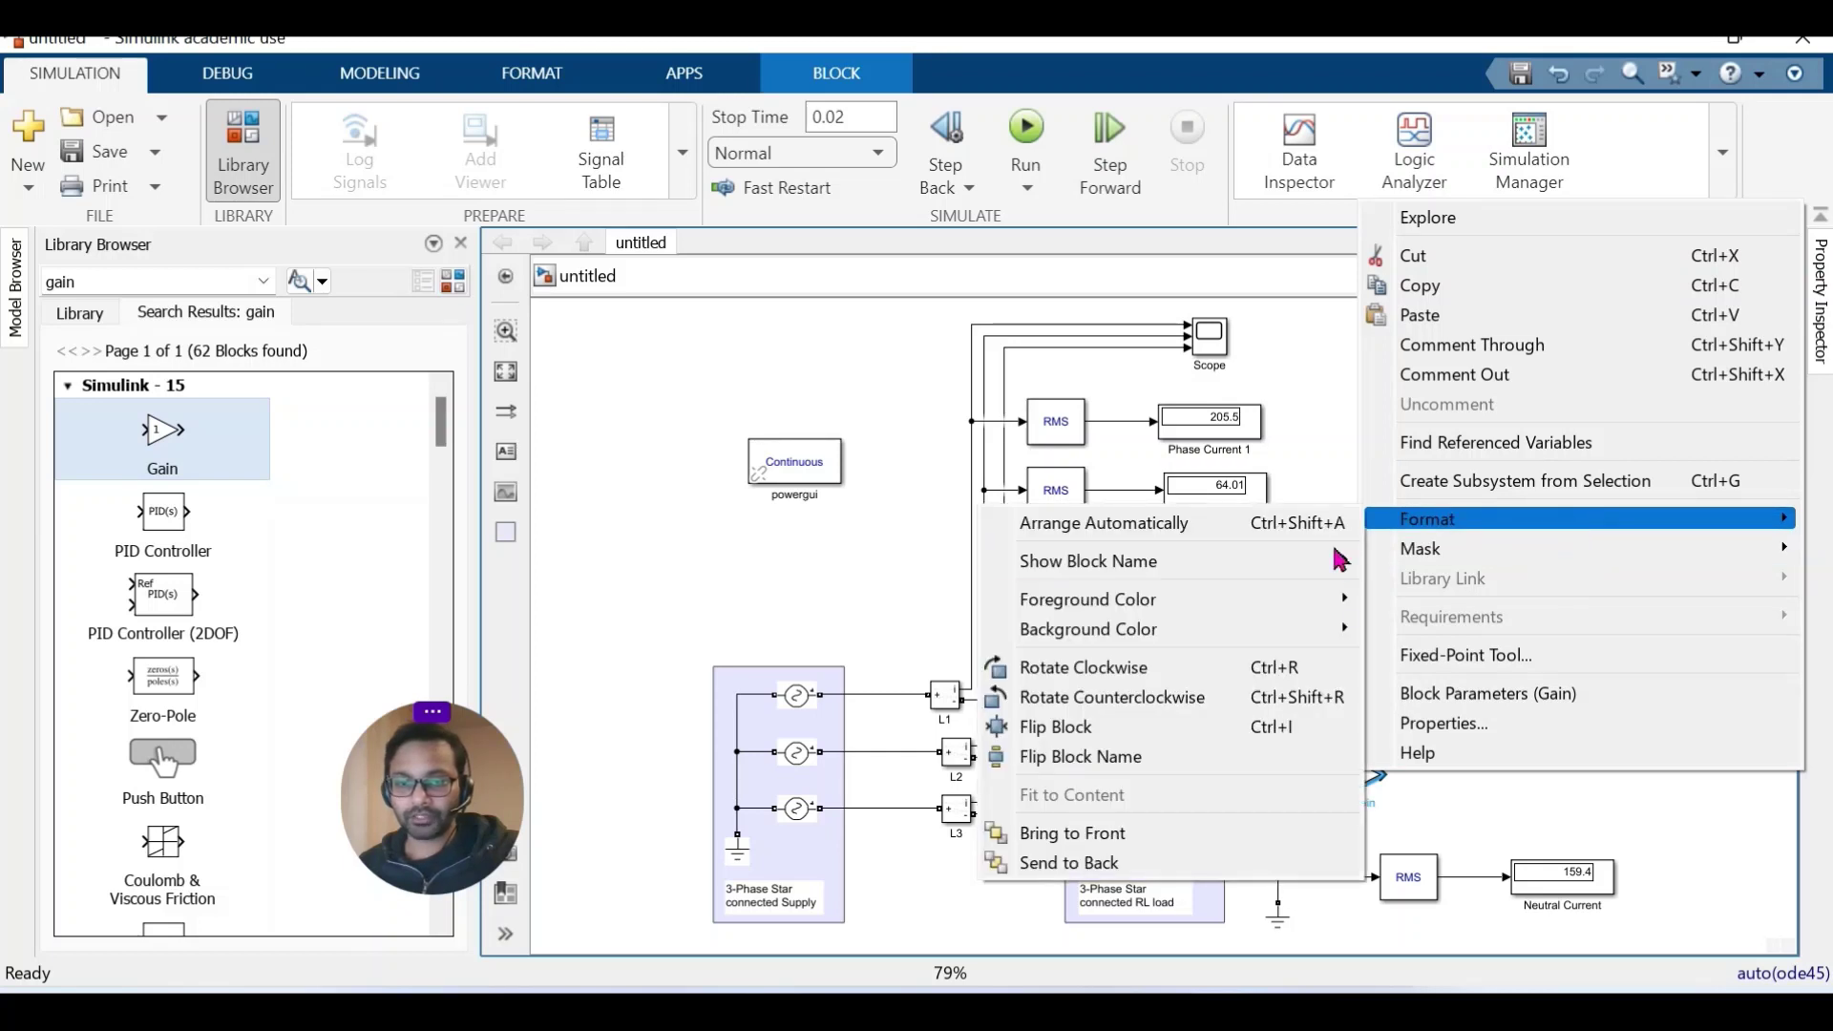
{"action": "mouse_move", "coordinate": [1289, 560]}
{"action": "left_click", "coordinate": [1392, 596]}
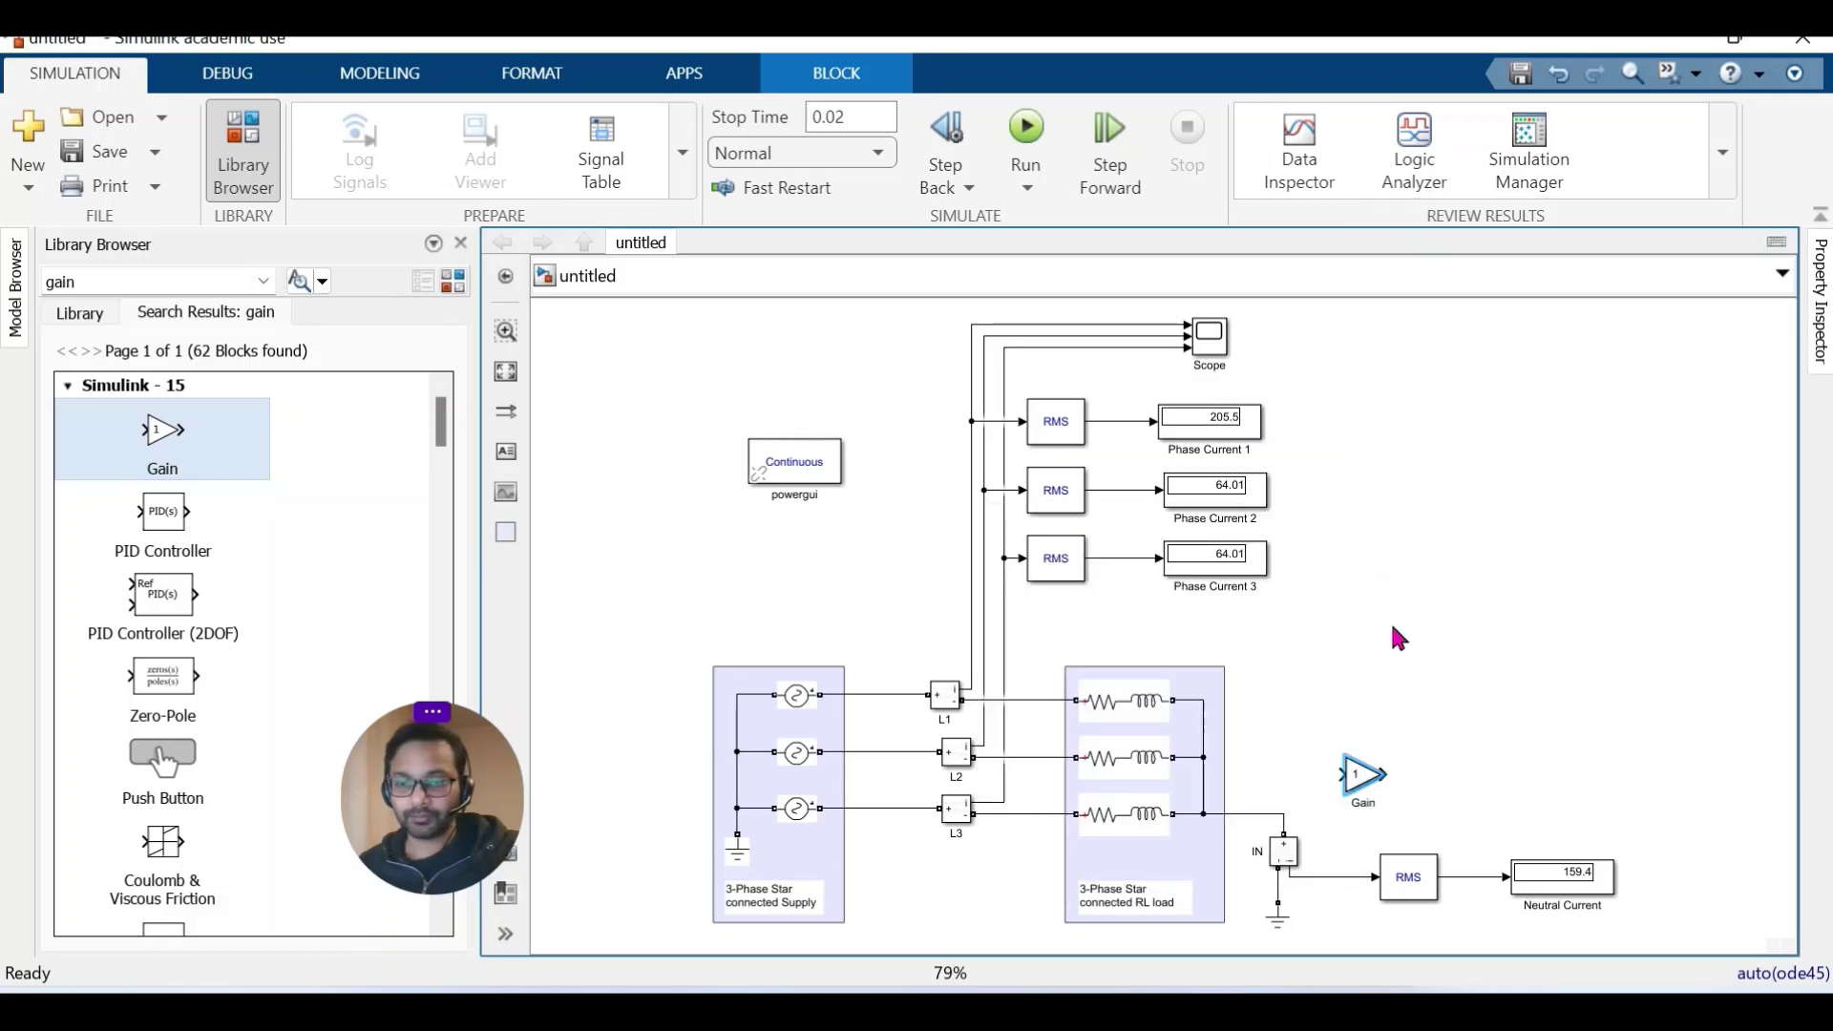
{"action": "left_click", "coordinate": [1381, 806]}
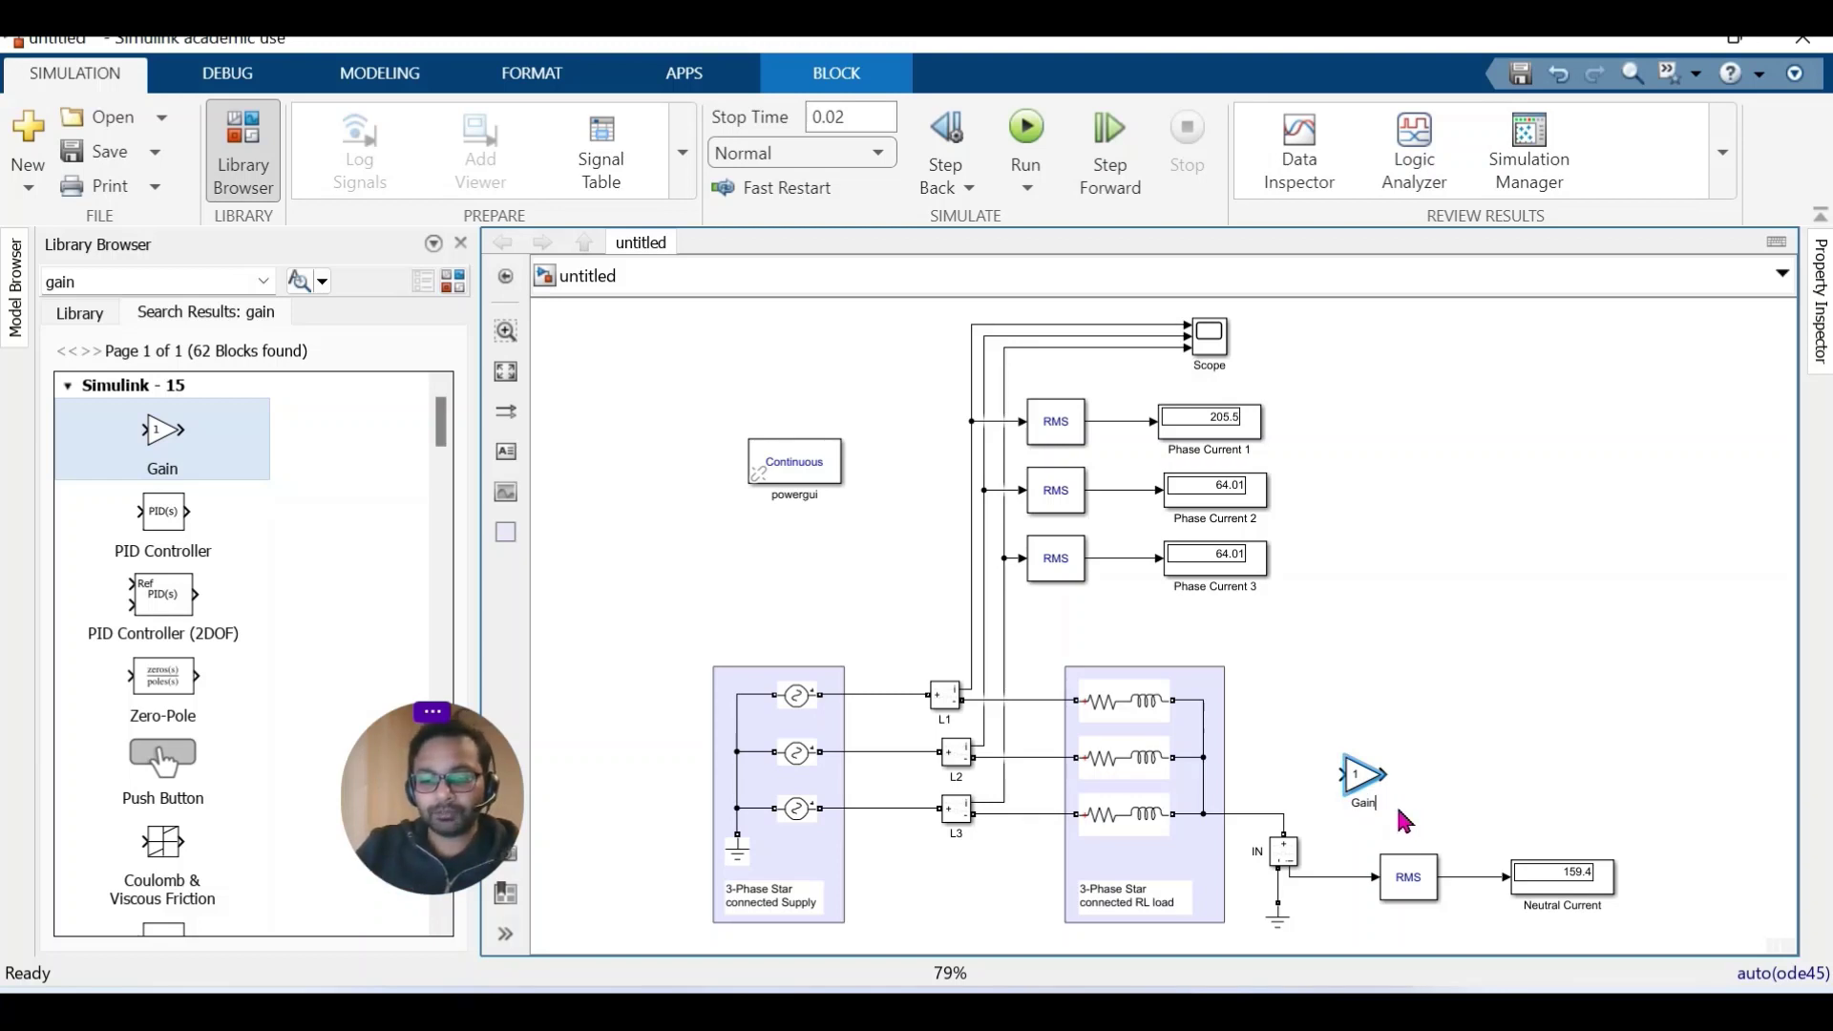
{"action": "type", "text": "(PK"}
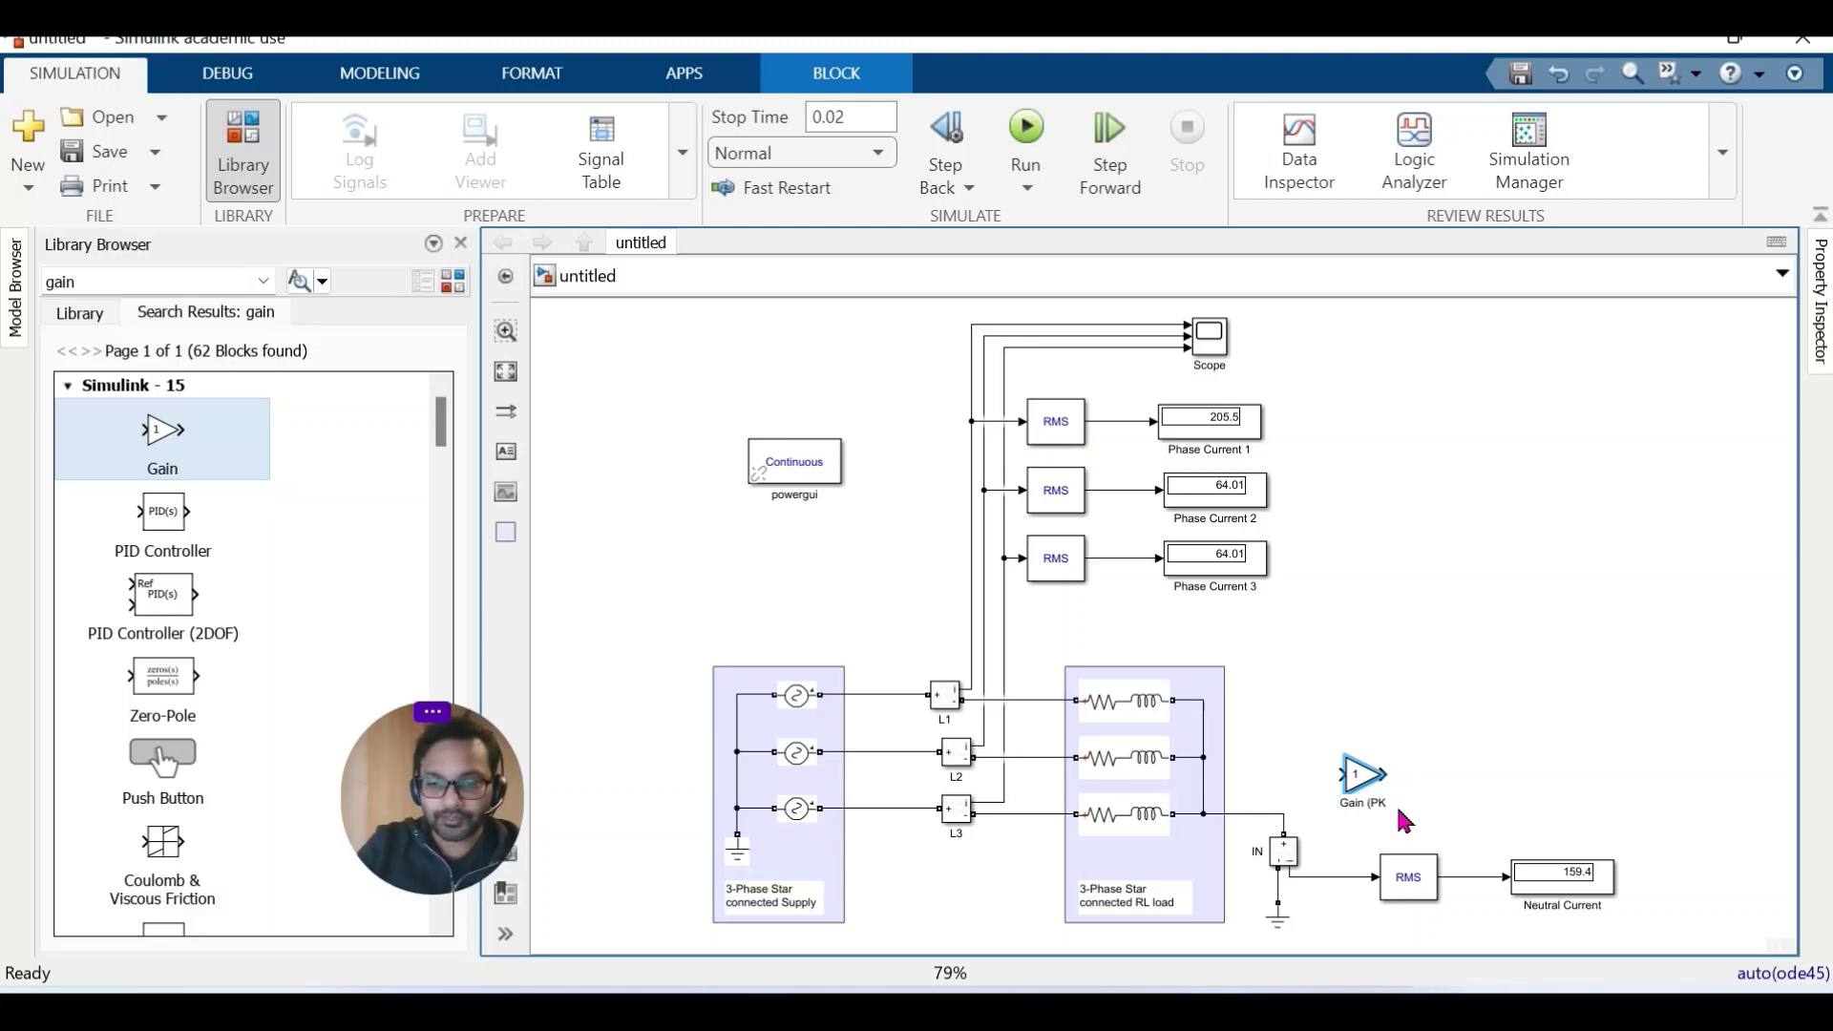
{"action": "type", "text": "-R"}
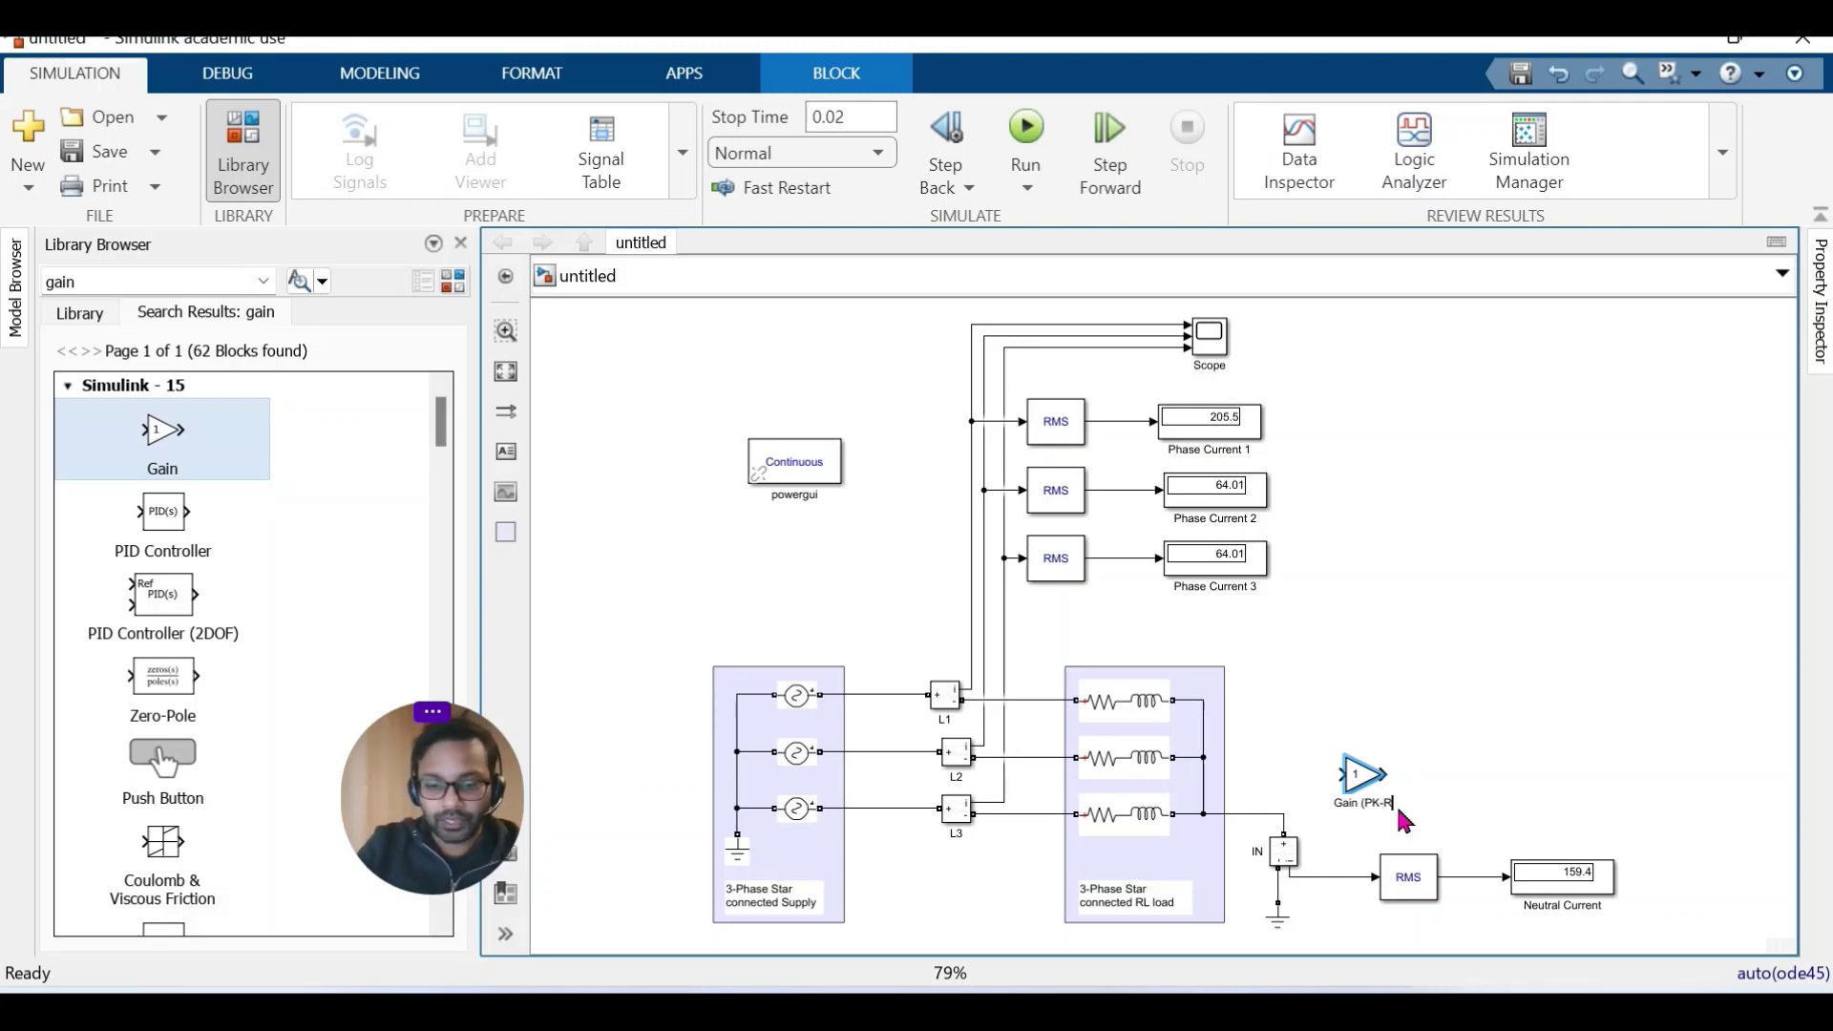
{"action": "type", "text": "MS)"}
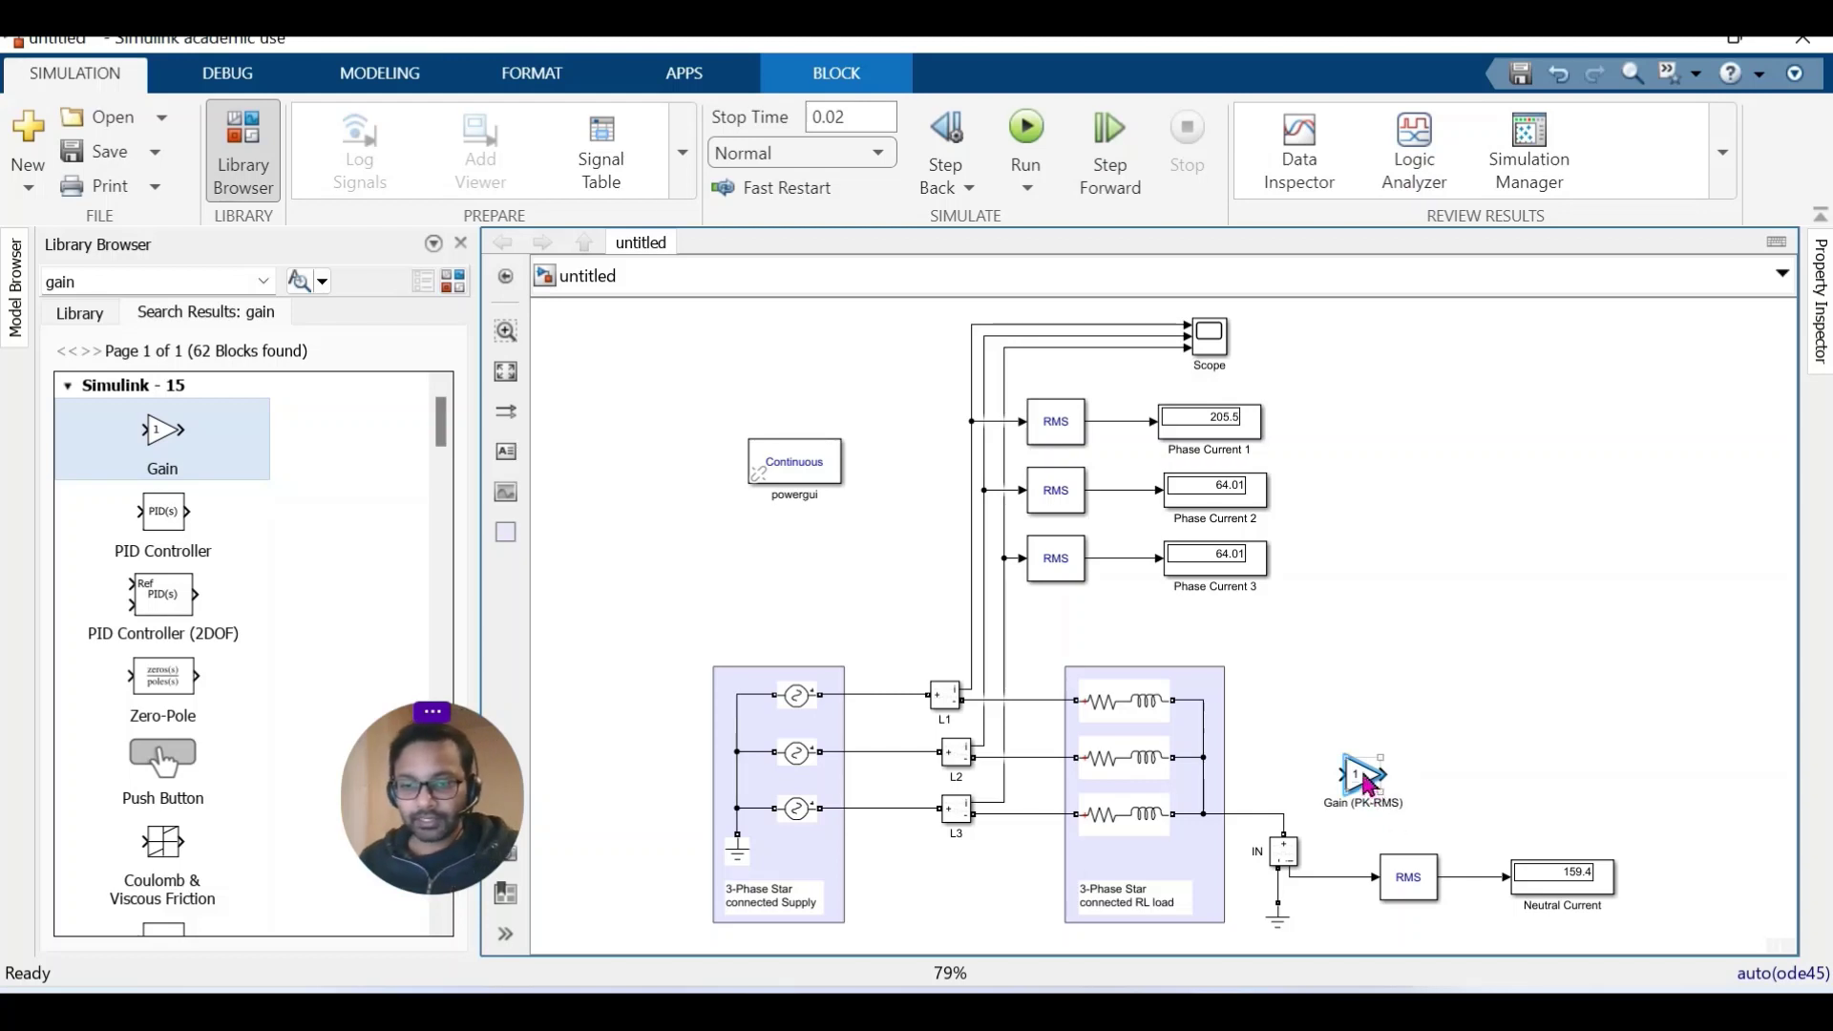
Set the Gain (PK-RMS) block's gain to 1/sqrt(2) and wire its input to the neutral current measurement signal.
{"action": "double_click", "coordinate": [1363, 775]}
{"action": "double_click", "coordinate": [749, 716]}
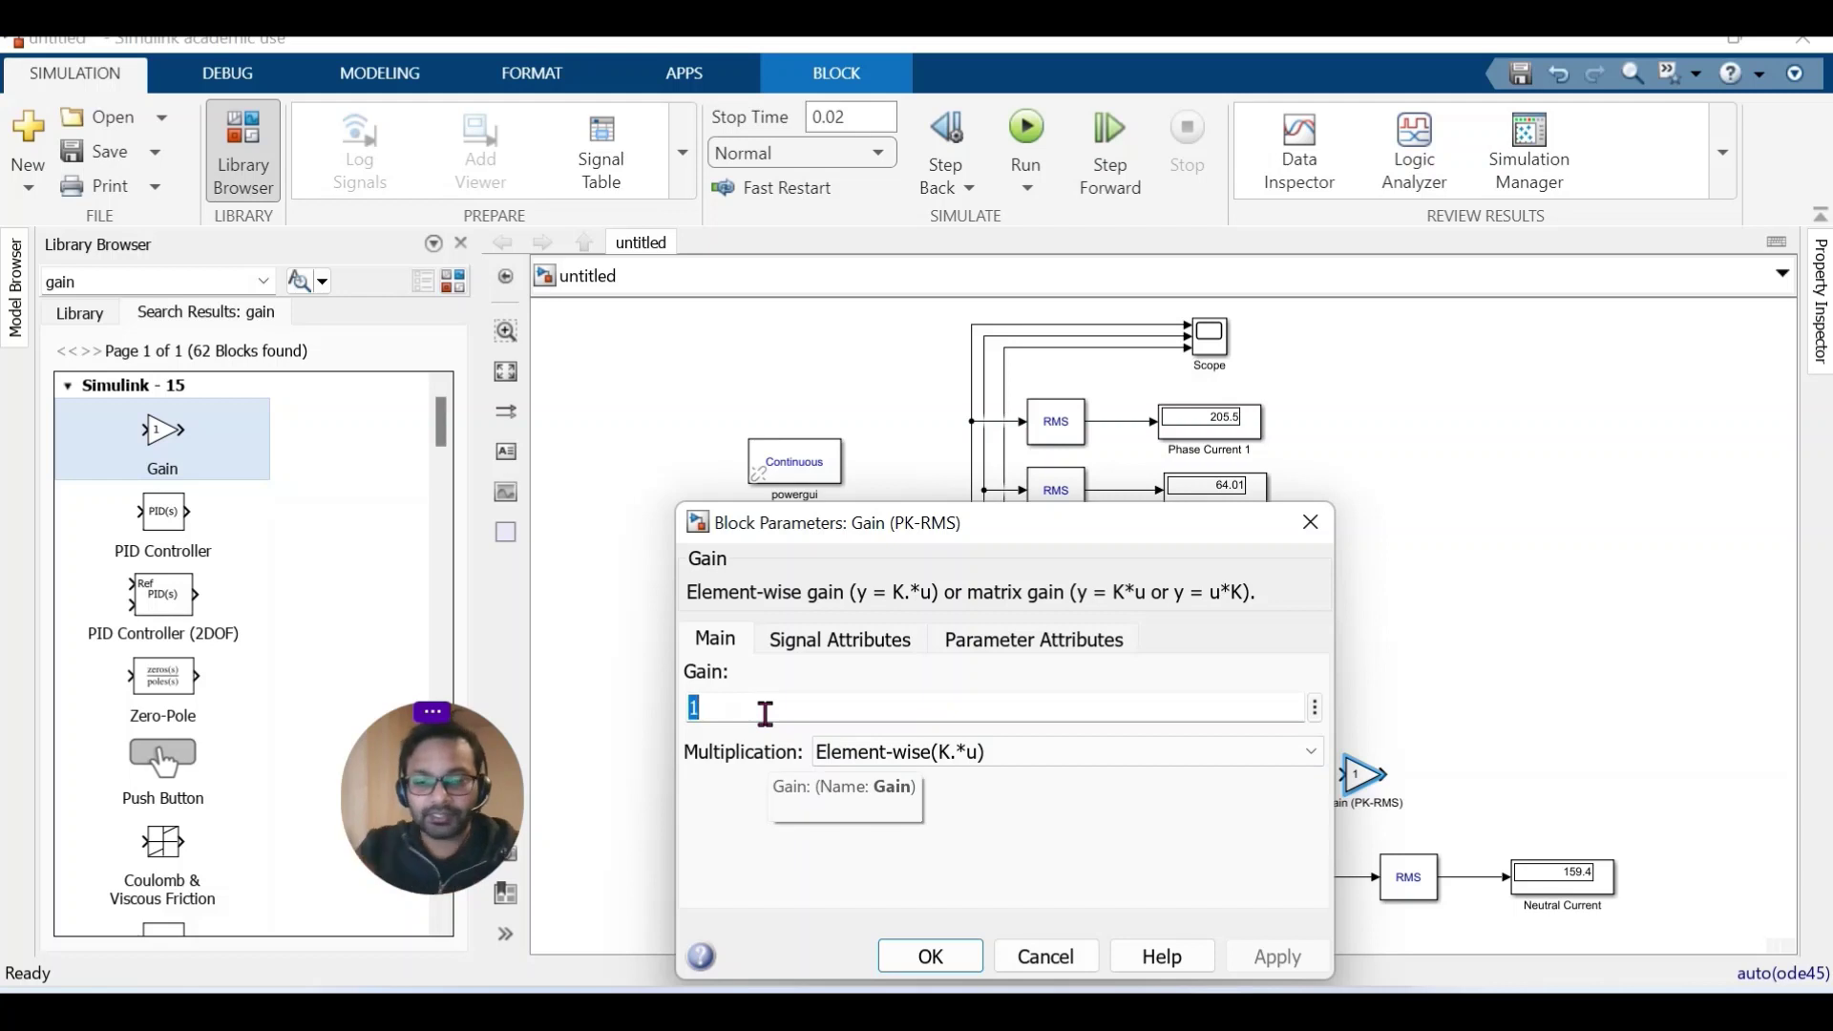
{"action": "left_click", "coordinate": [766, 713]}
{"action": "type", "text": "/"}
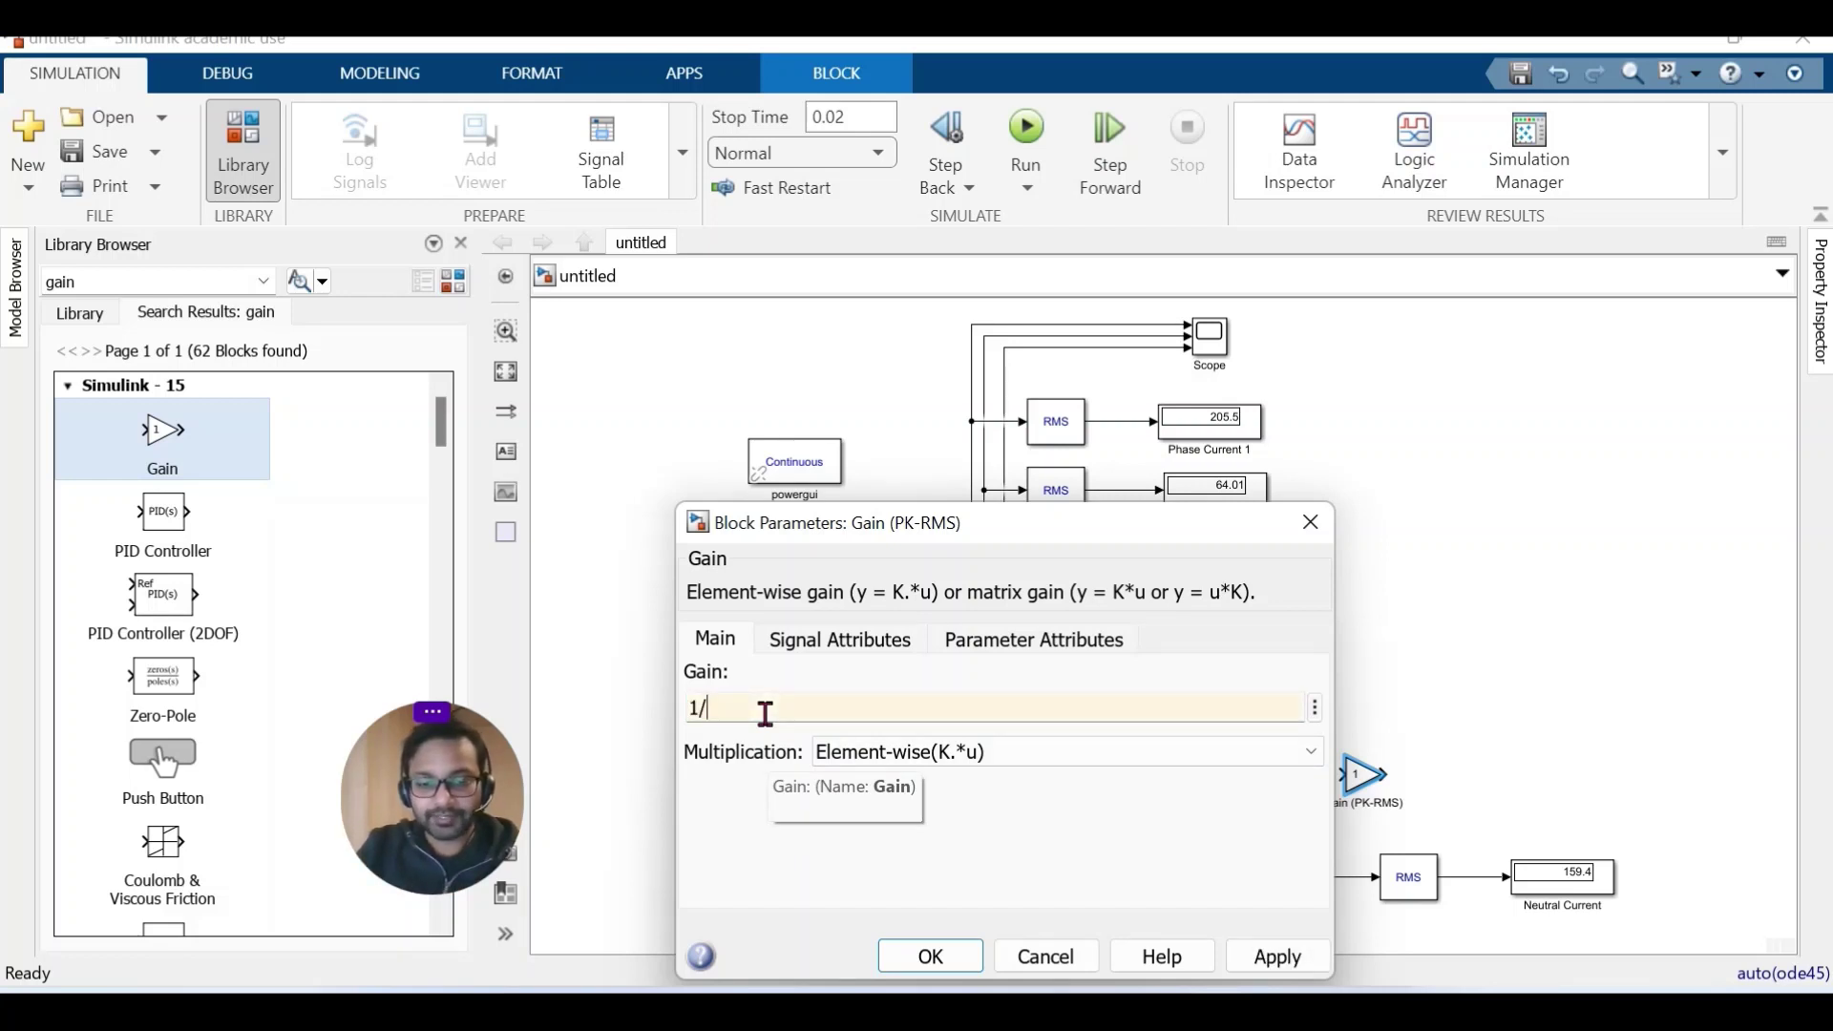
{"action": "type", "text": "sqrt"}
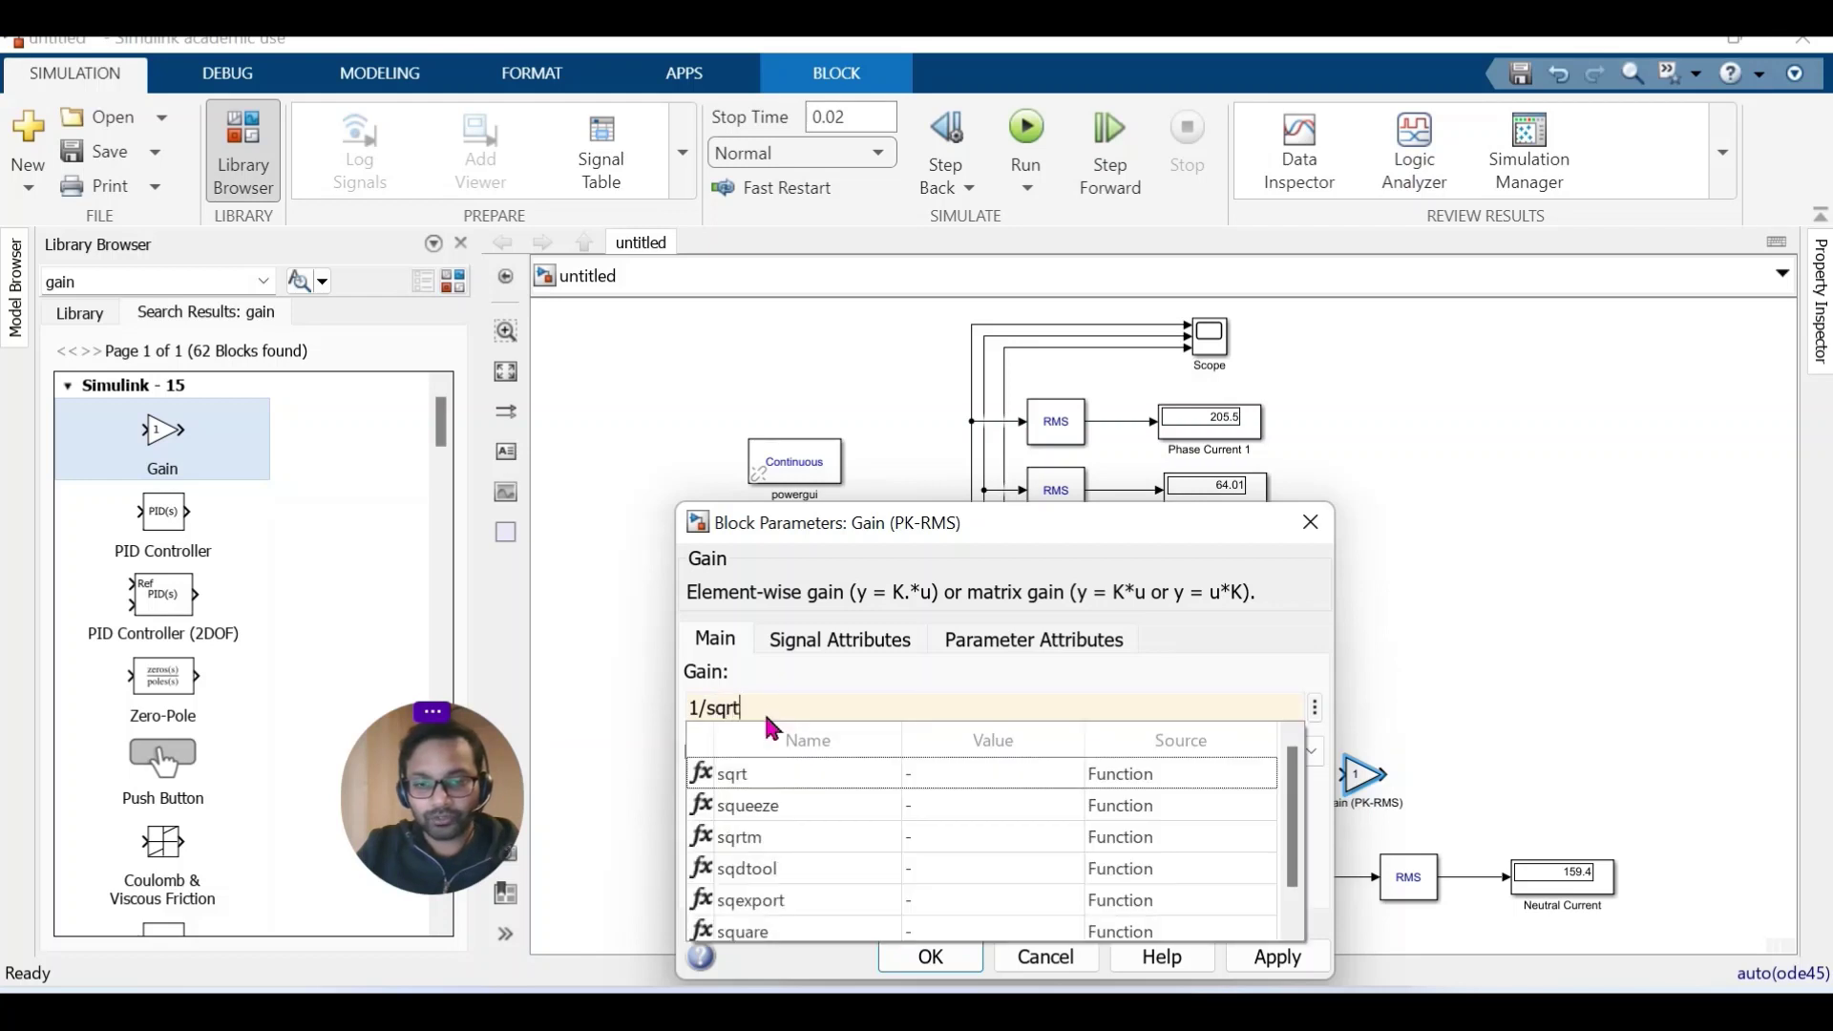
{"action": "type", "text": "(2"}
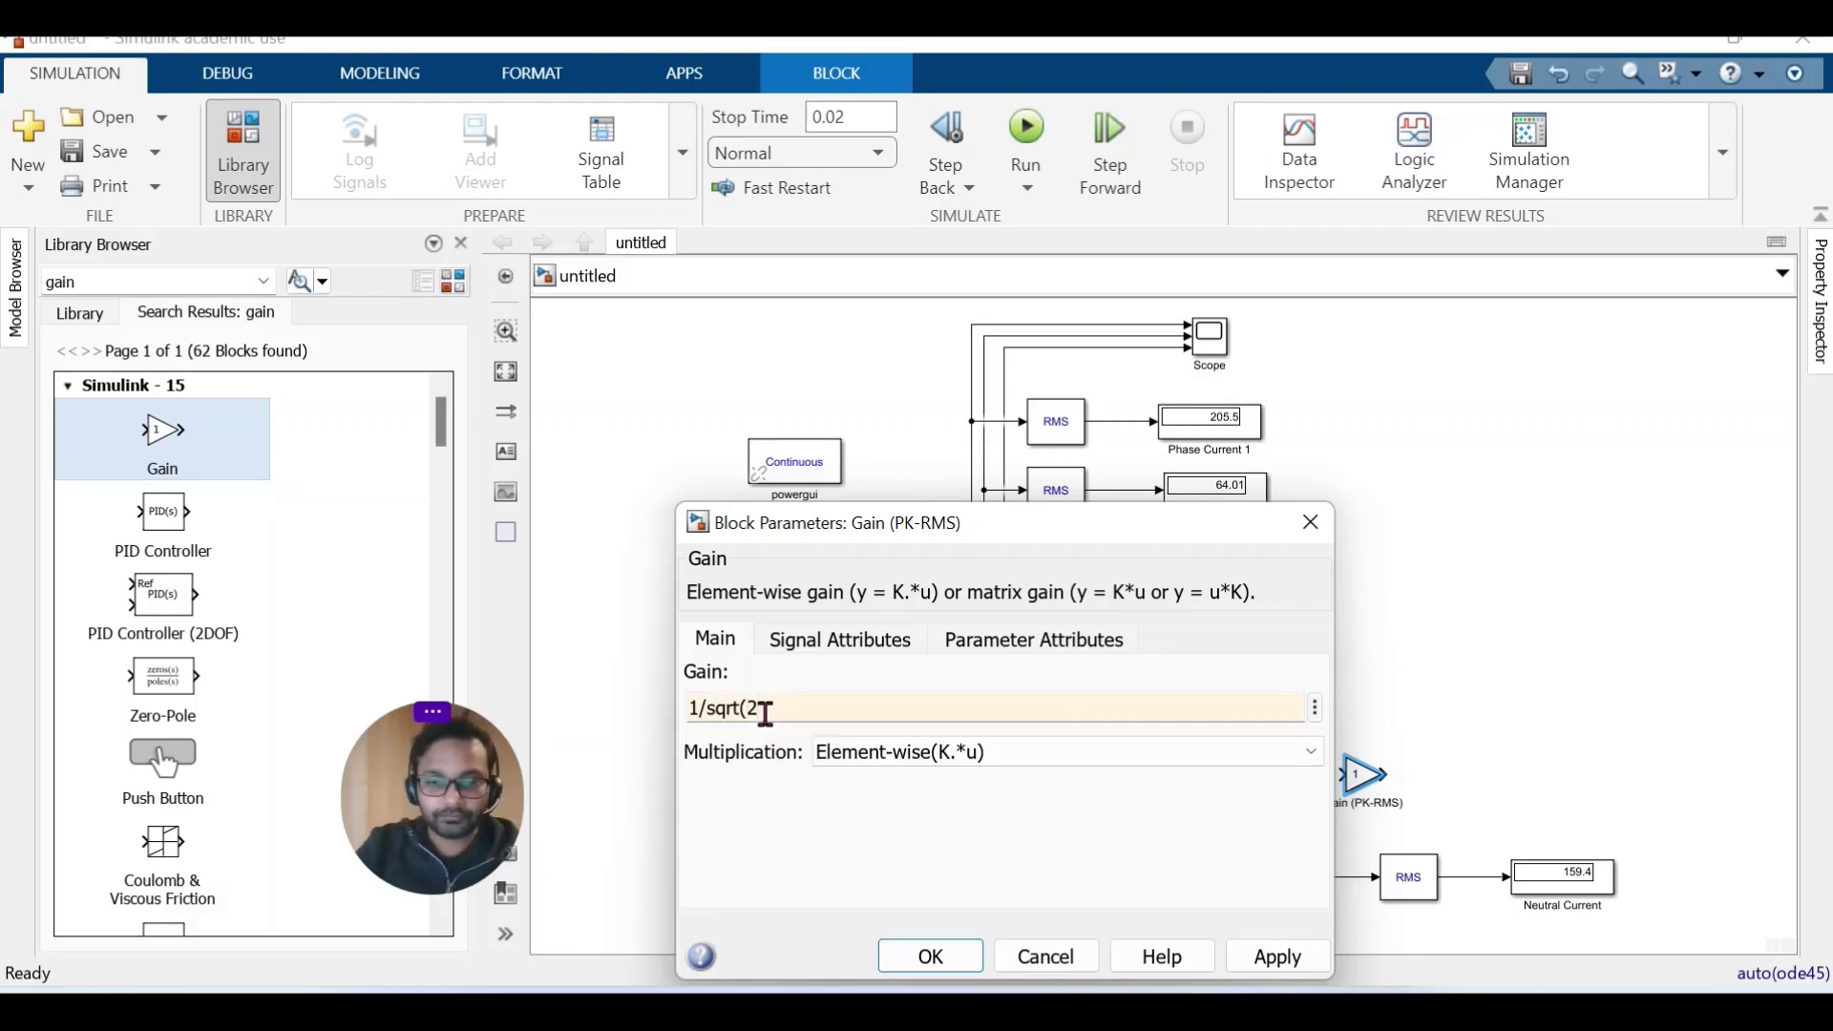
{"action": "type", "text": ")"}
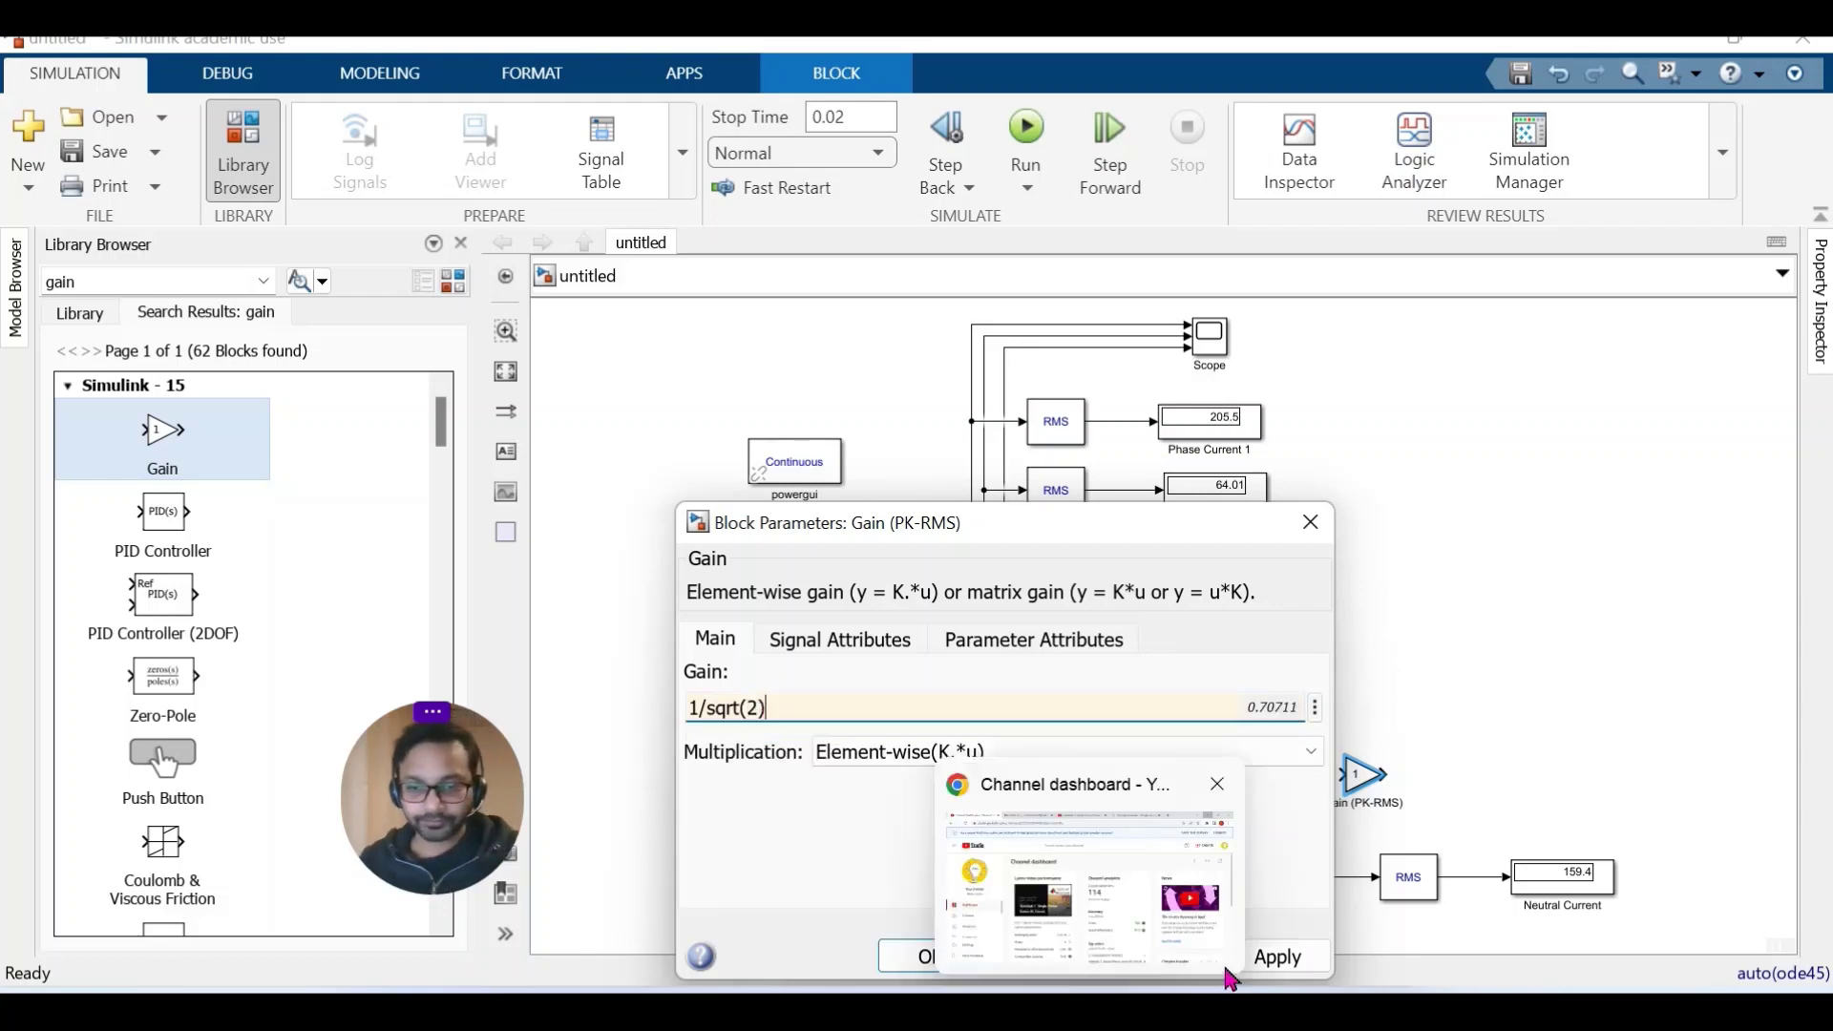
{"action": "left_click", "coordinate": [1277, 961]}
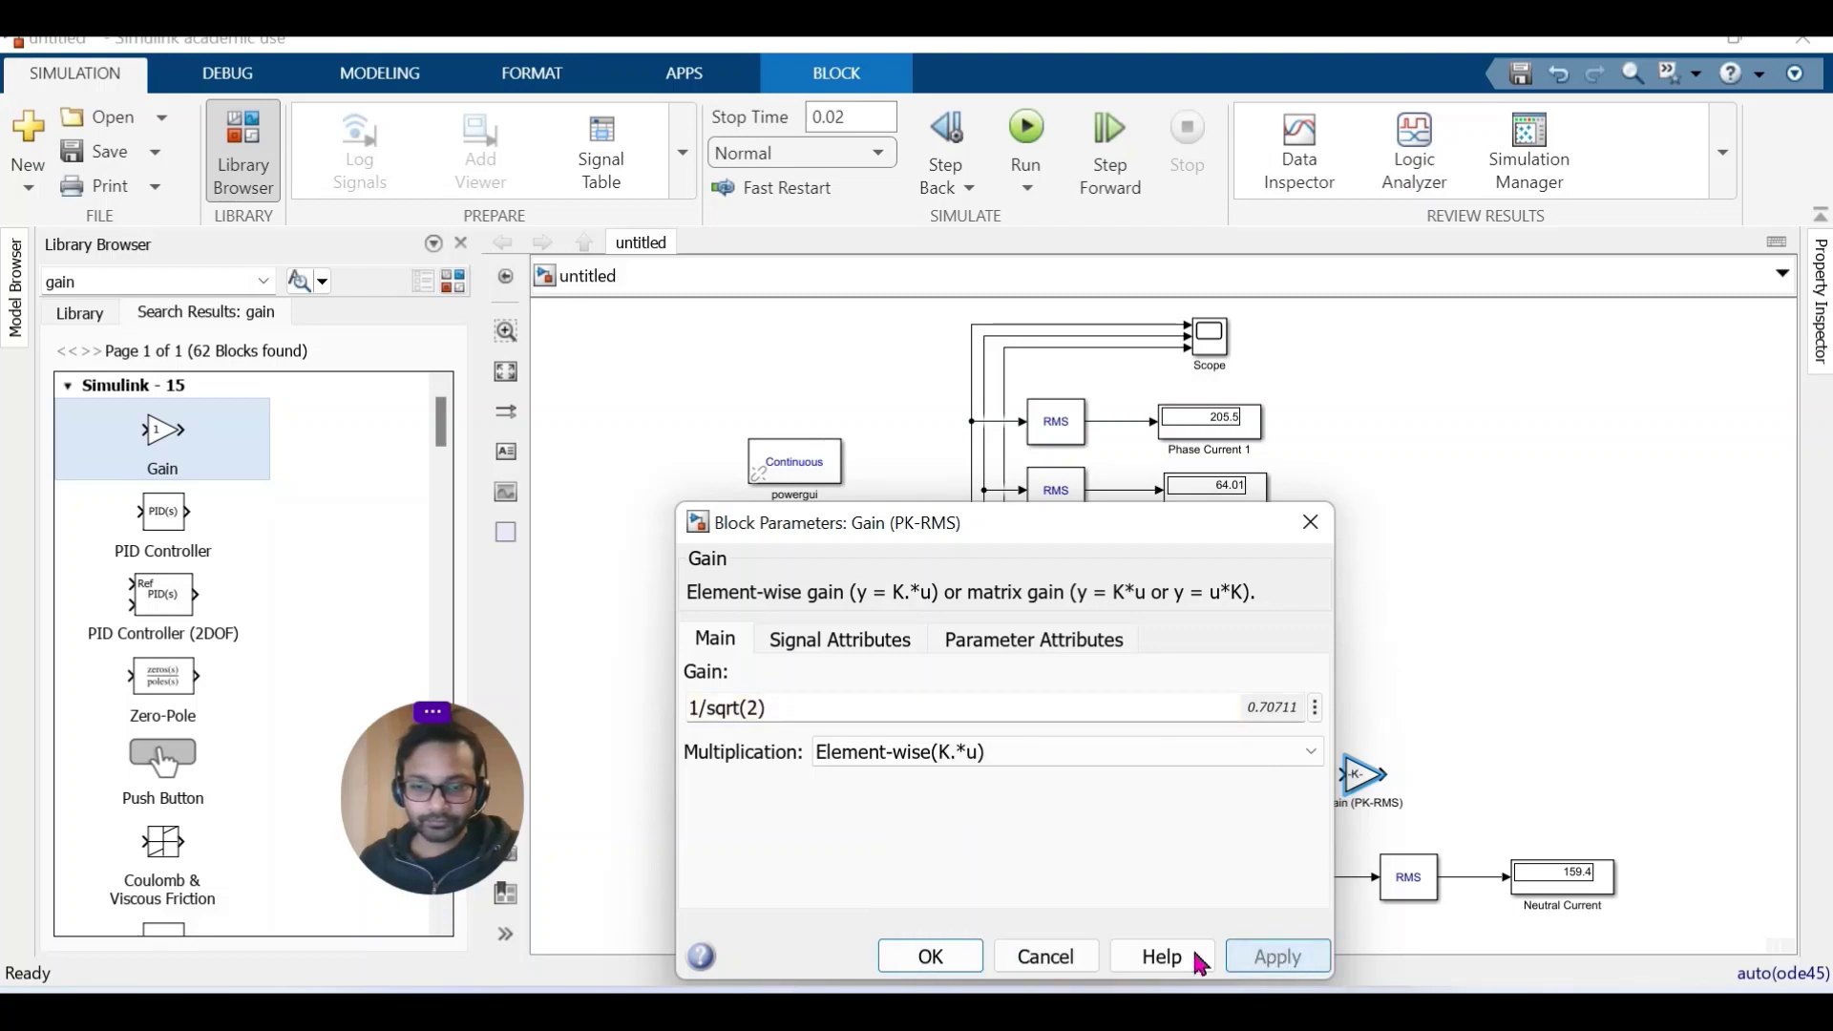
{"action": "left_click", "coordinate": [964, 950]}
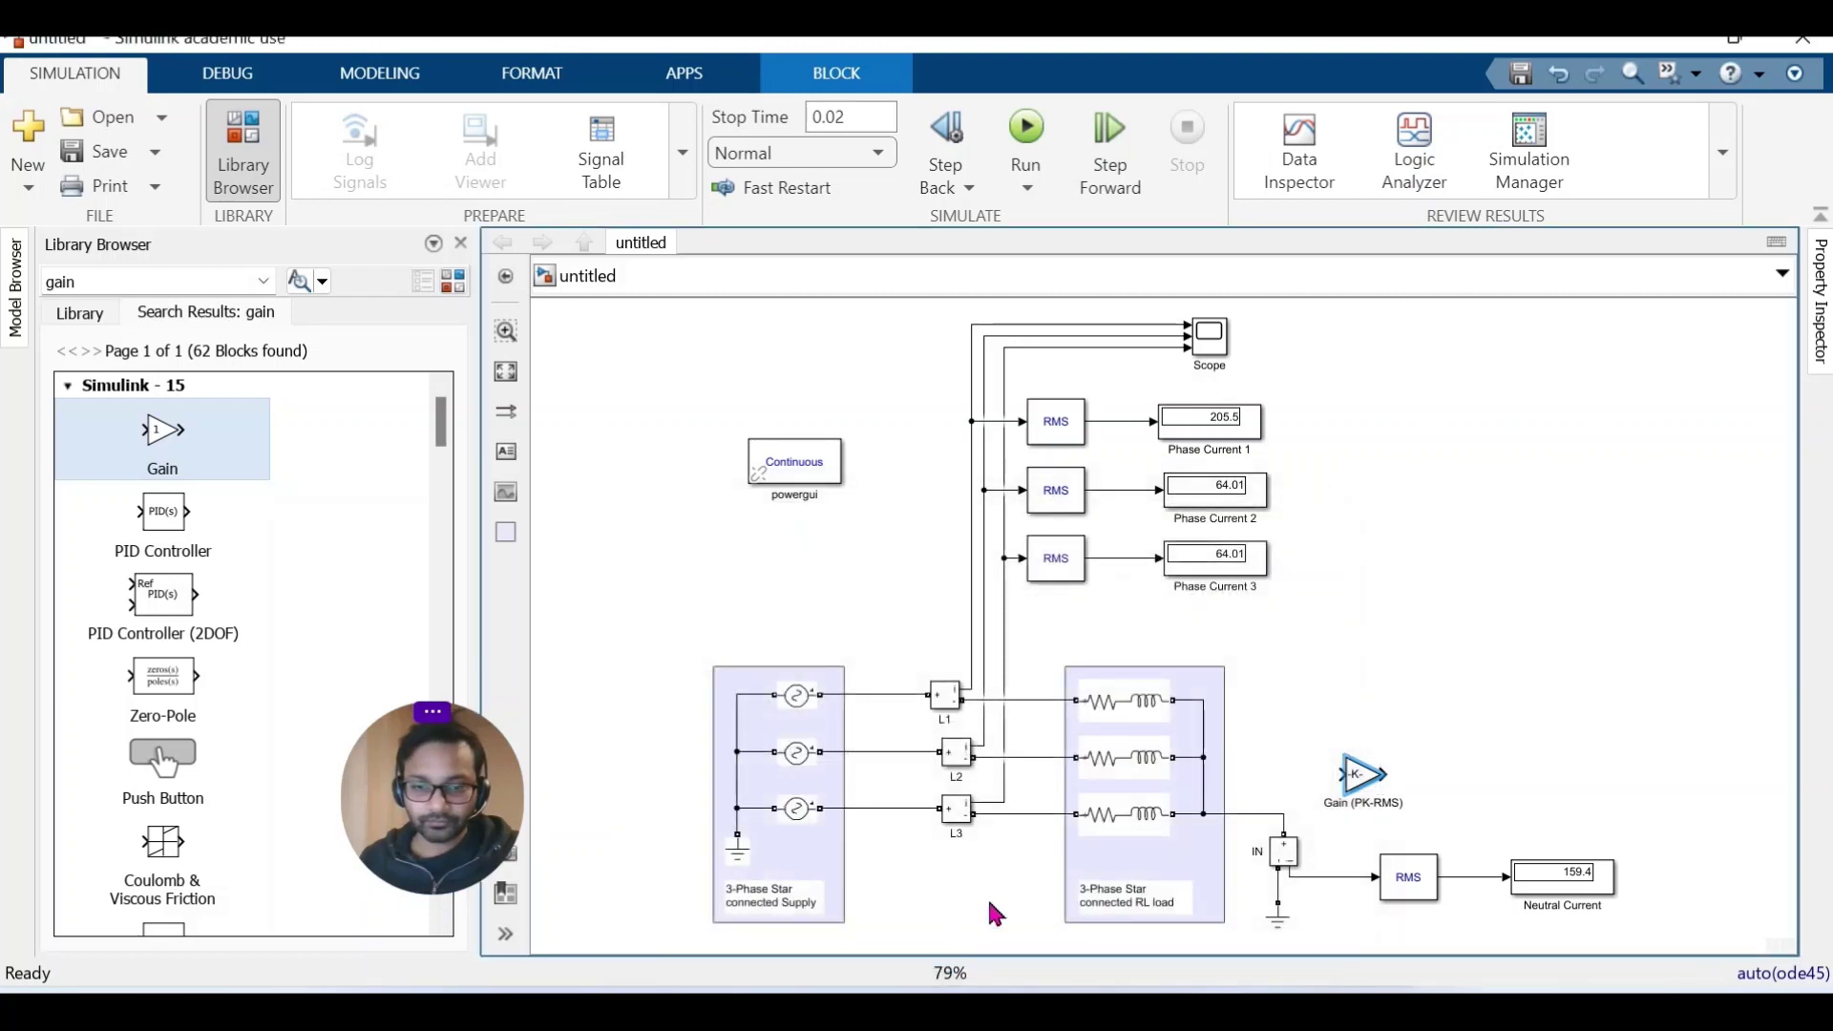
{"action": "left_click", "coordinate": [1332, 784]}
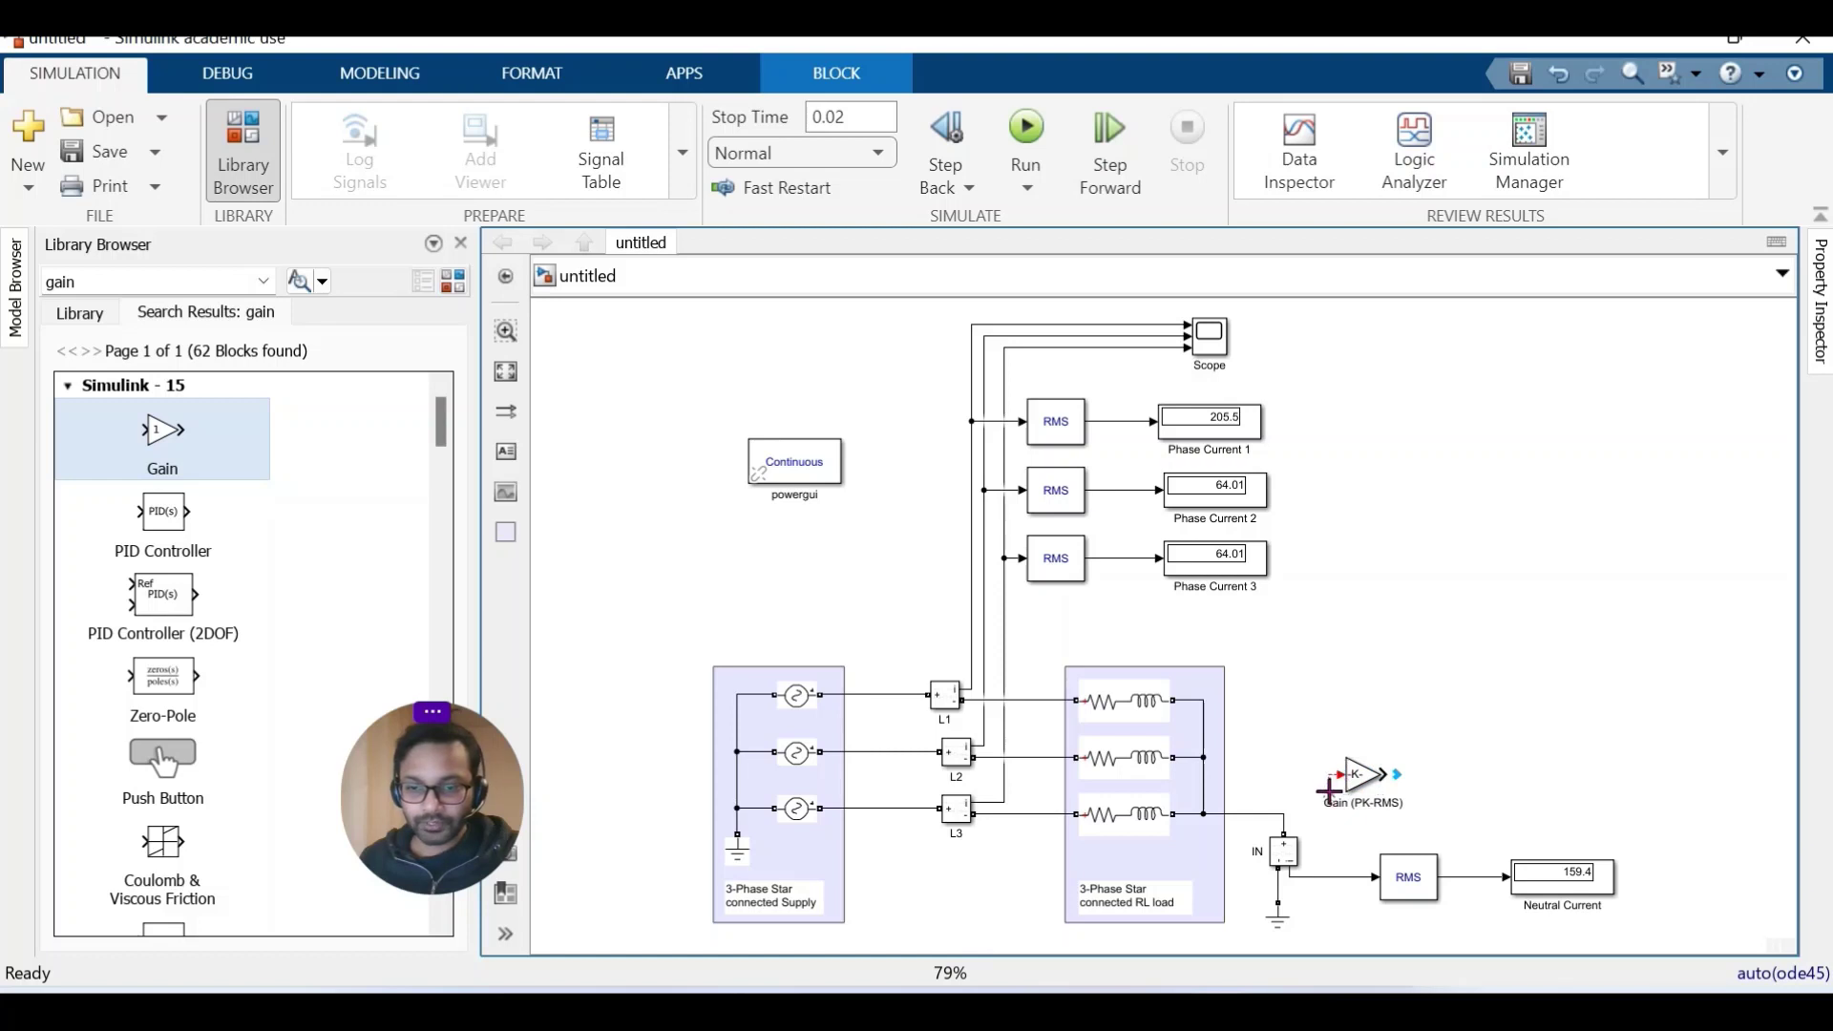
{"action": "left_click_drag", "start_coordinate": [1329, 791], "coordinate": [1319, 876]}
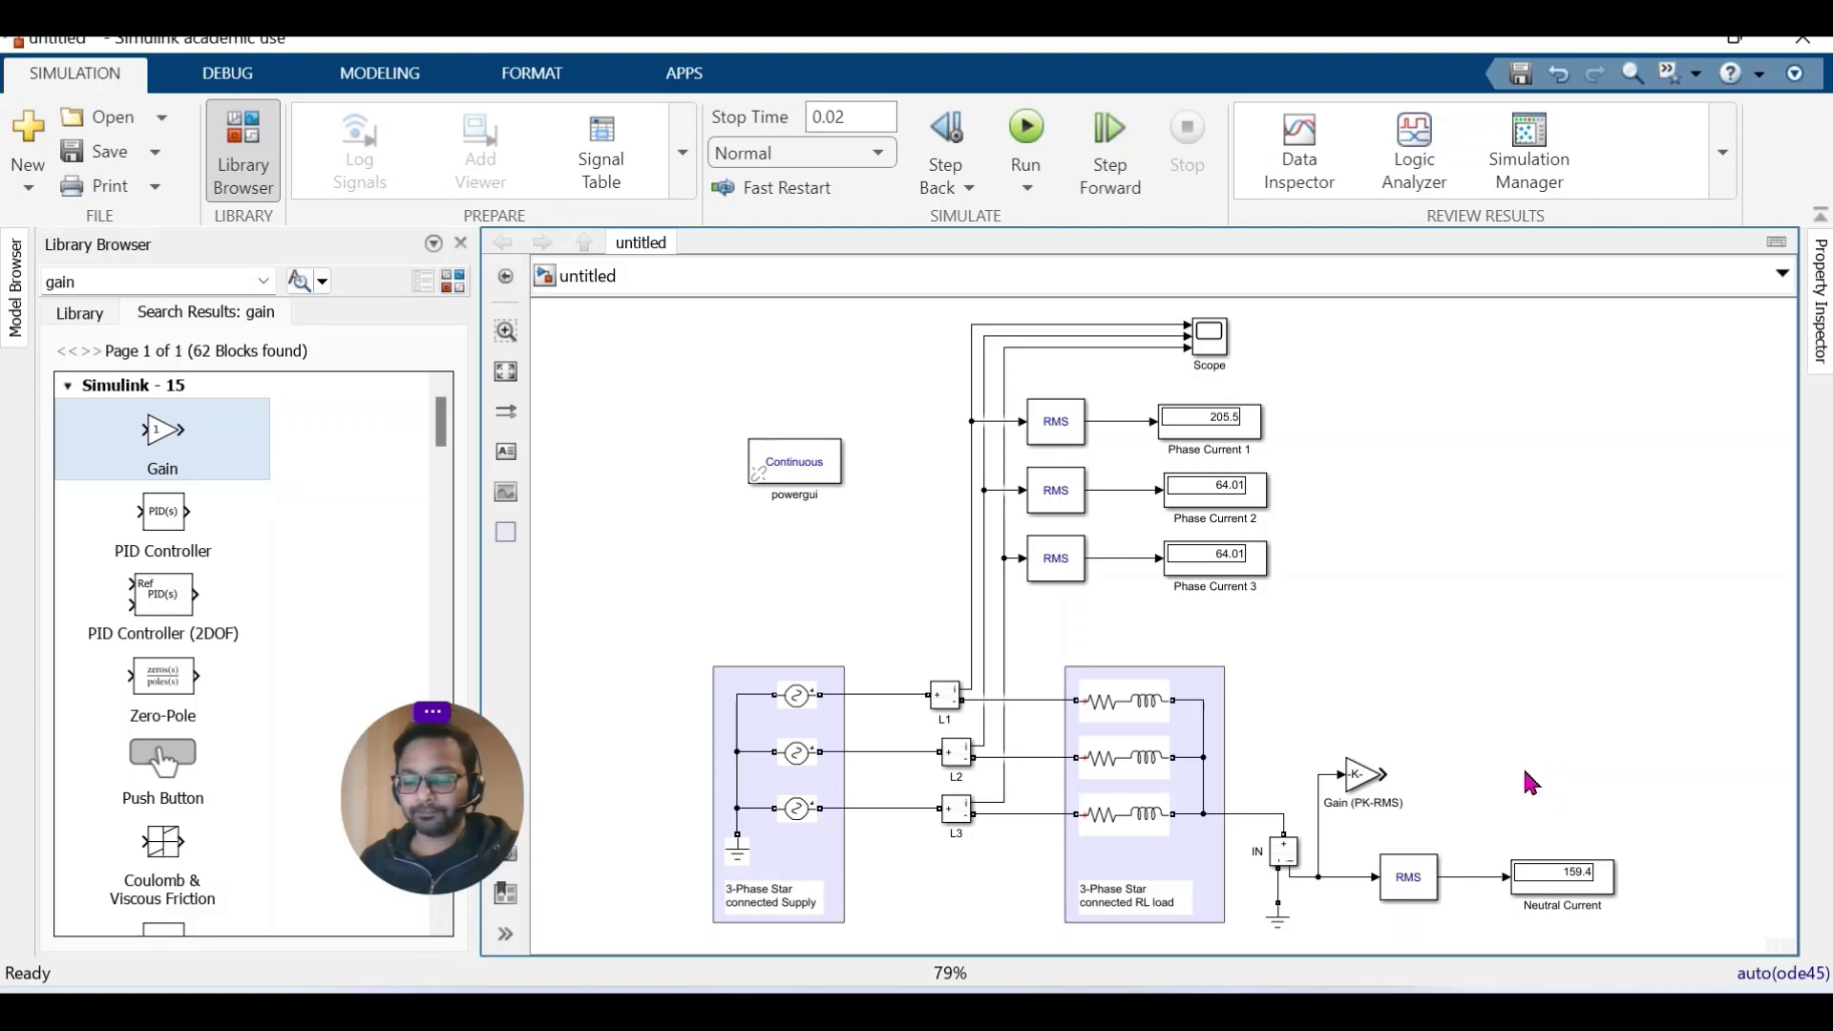
Search the block library for Fourier Analysis, place that block beside Gain (PK-RMS), and wire the gain's output to its input.
{"action": "double_click", "coordinate": [134, 285]}
{"action": "type", "text": "Fourier"}
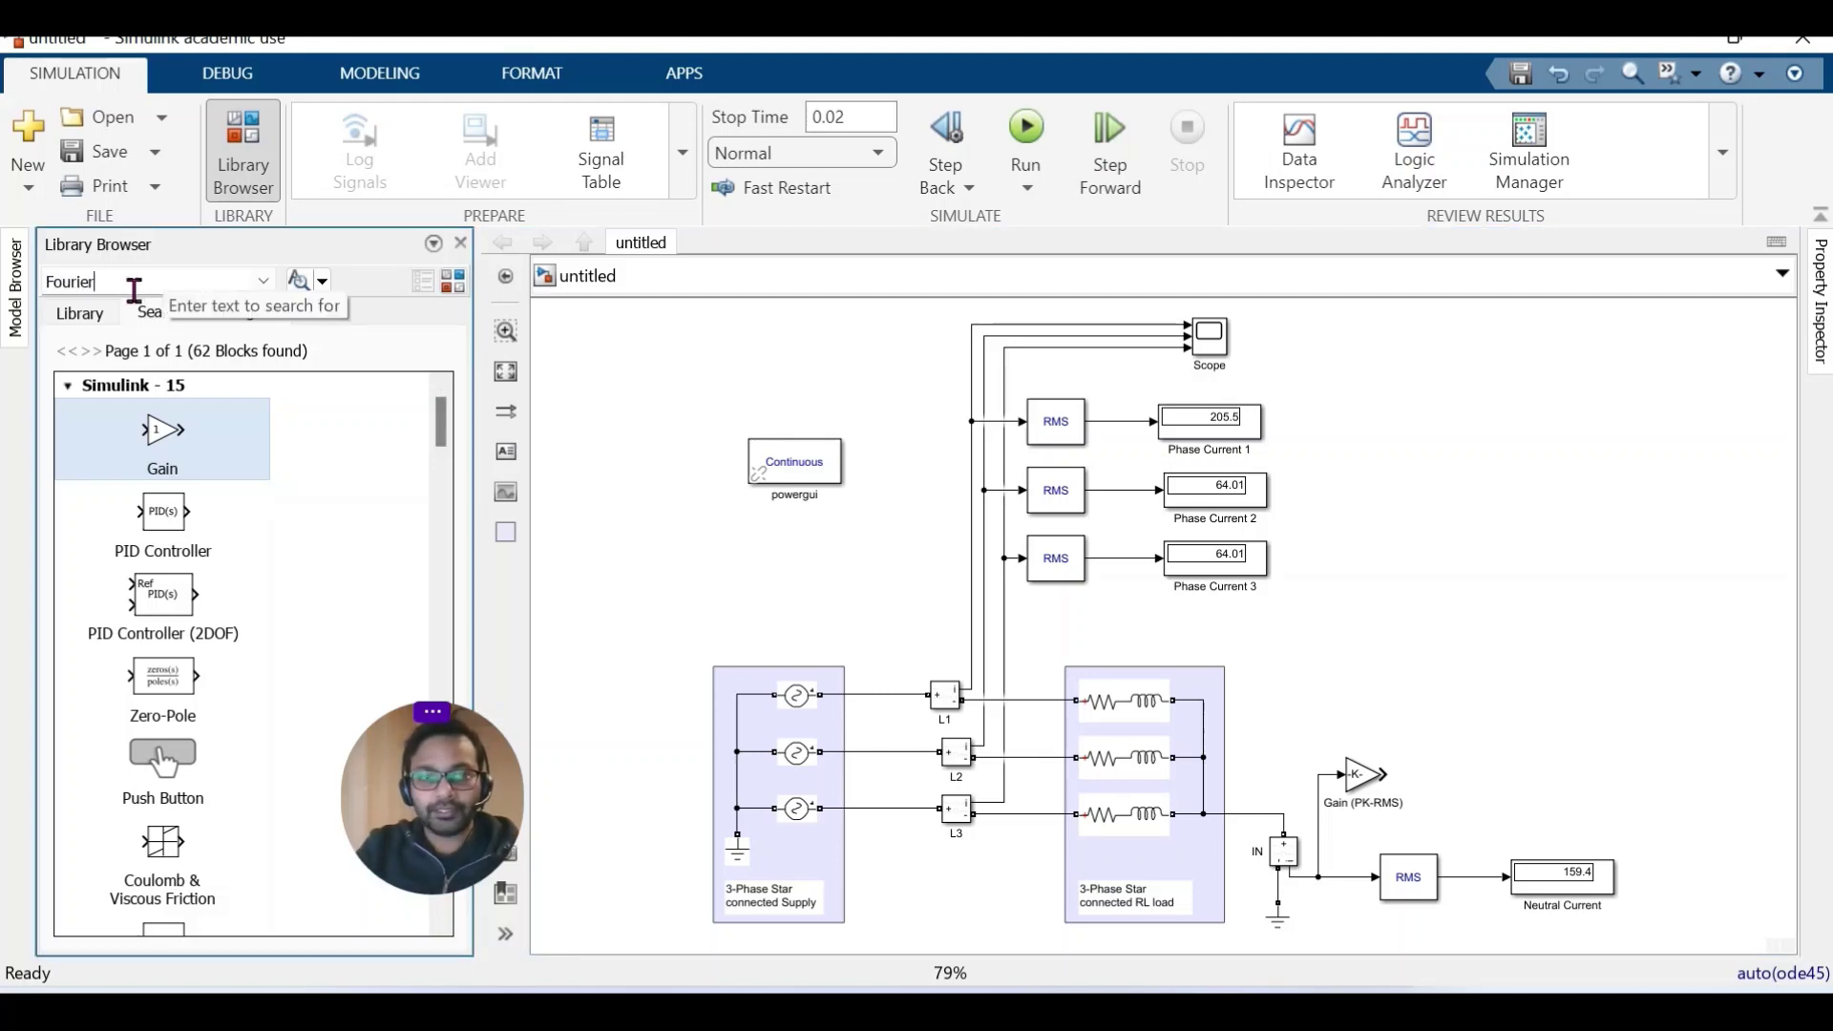
{"action": "type", "text": " Analysis"}
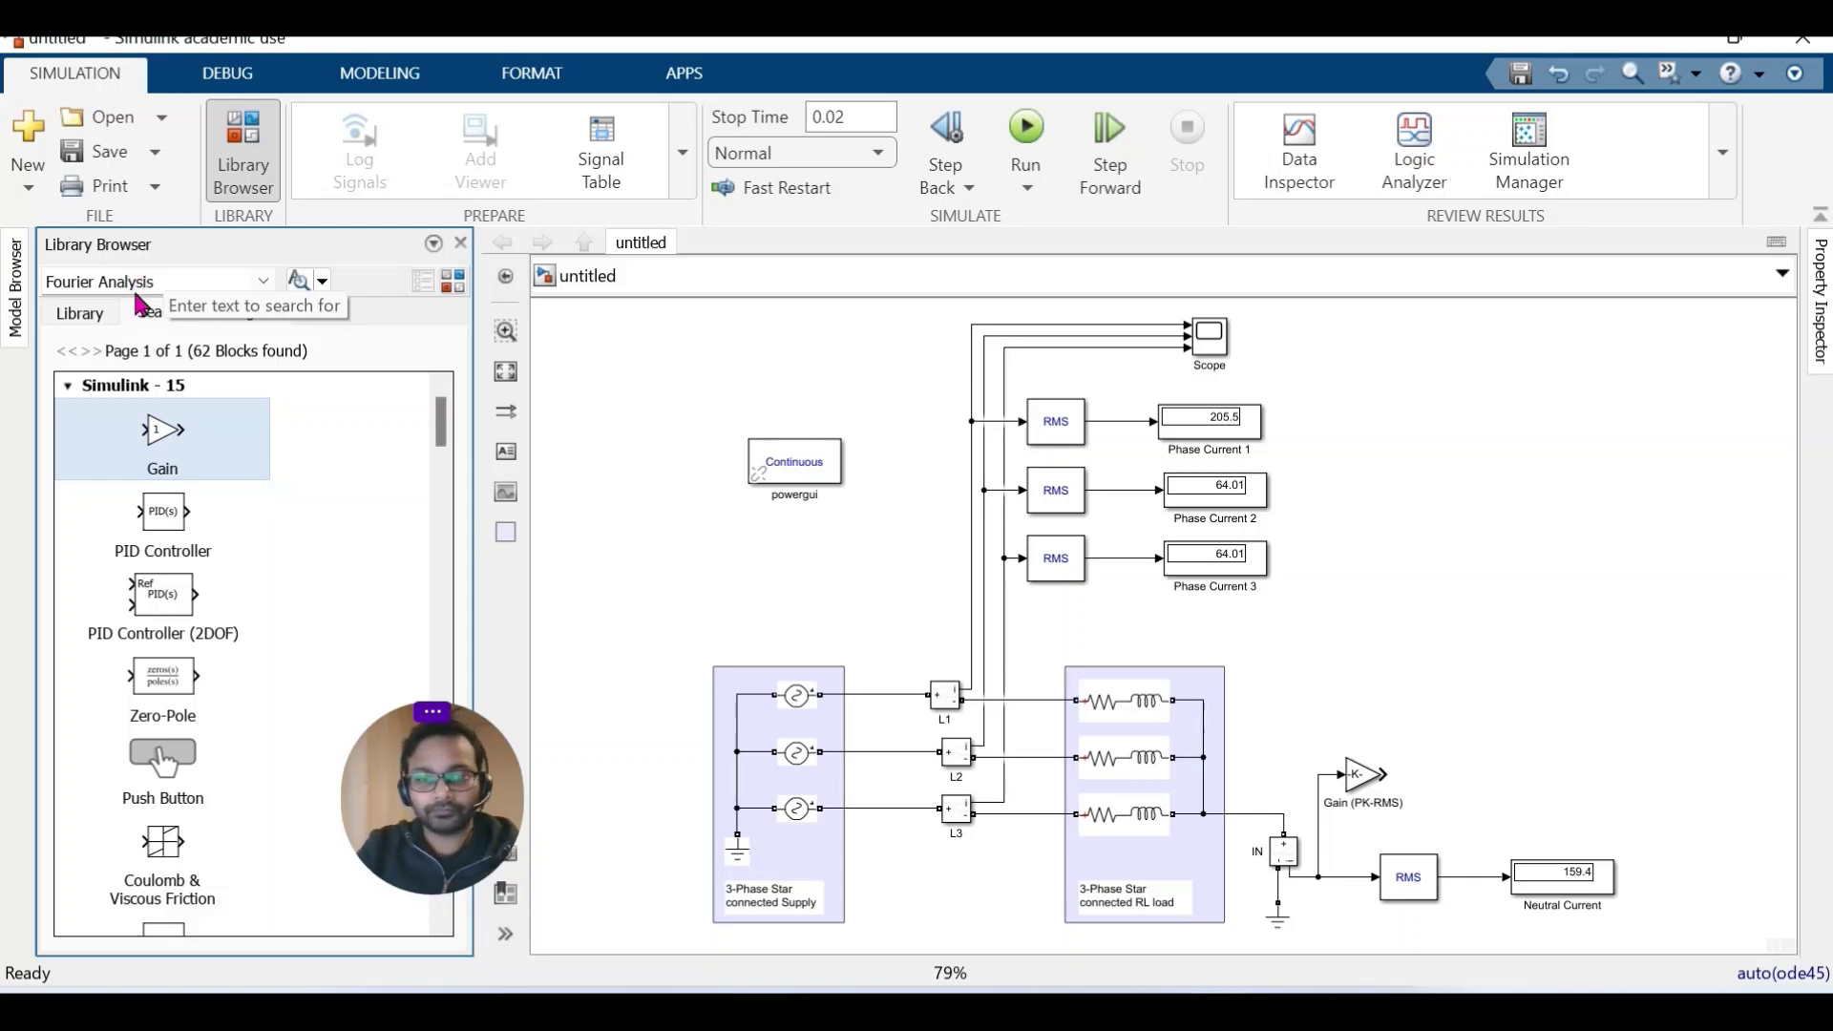
{"action": "key", "text": "Return"}
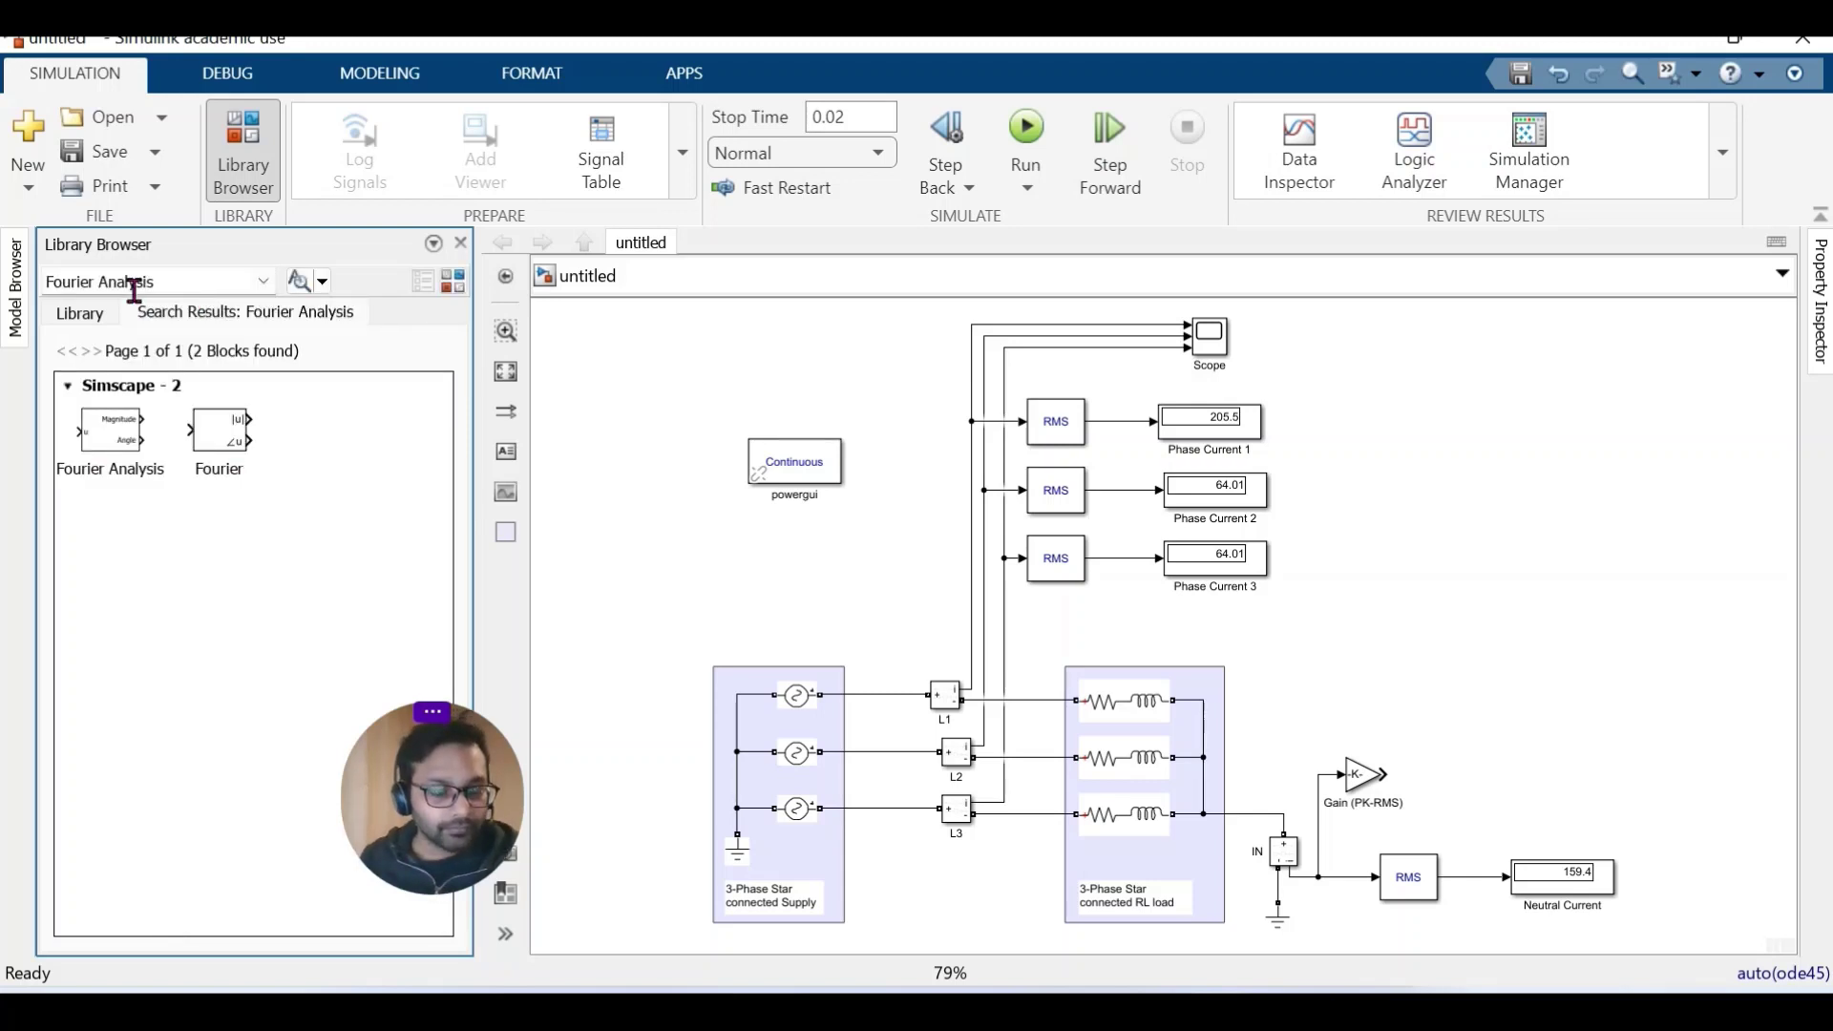
{"action": "left_click", "coordinate": [119, 453]}
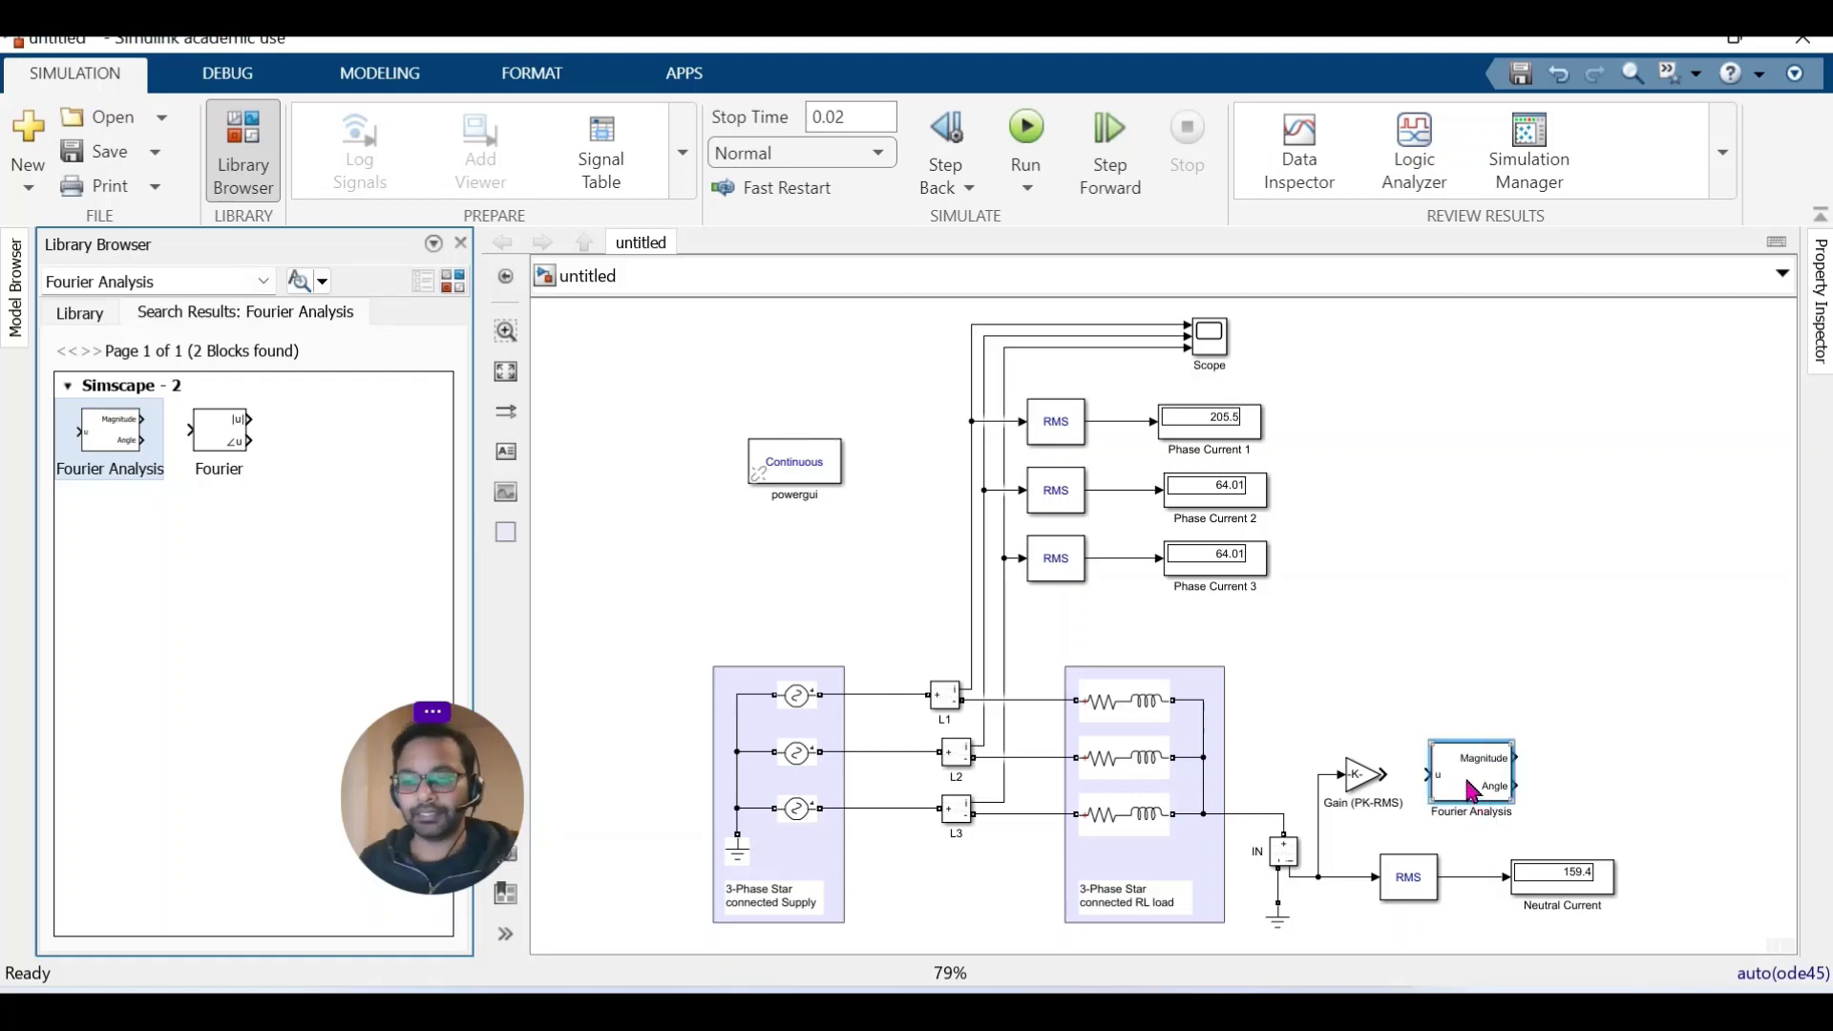
{"action": "left_click_drag", "start_coordinate": [1470, 790], "coordinate": [1386, 769]}
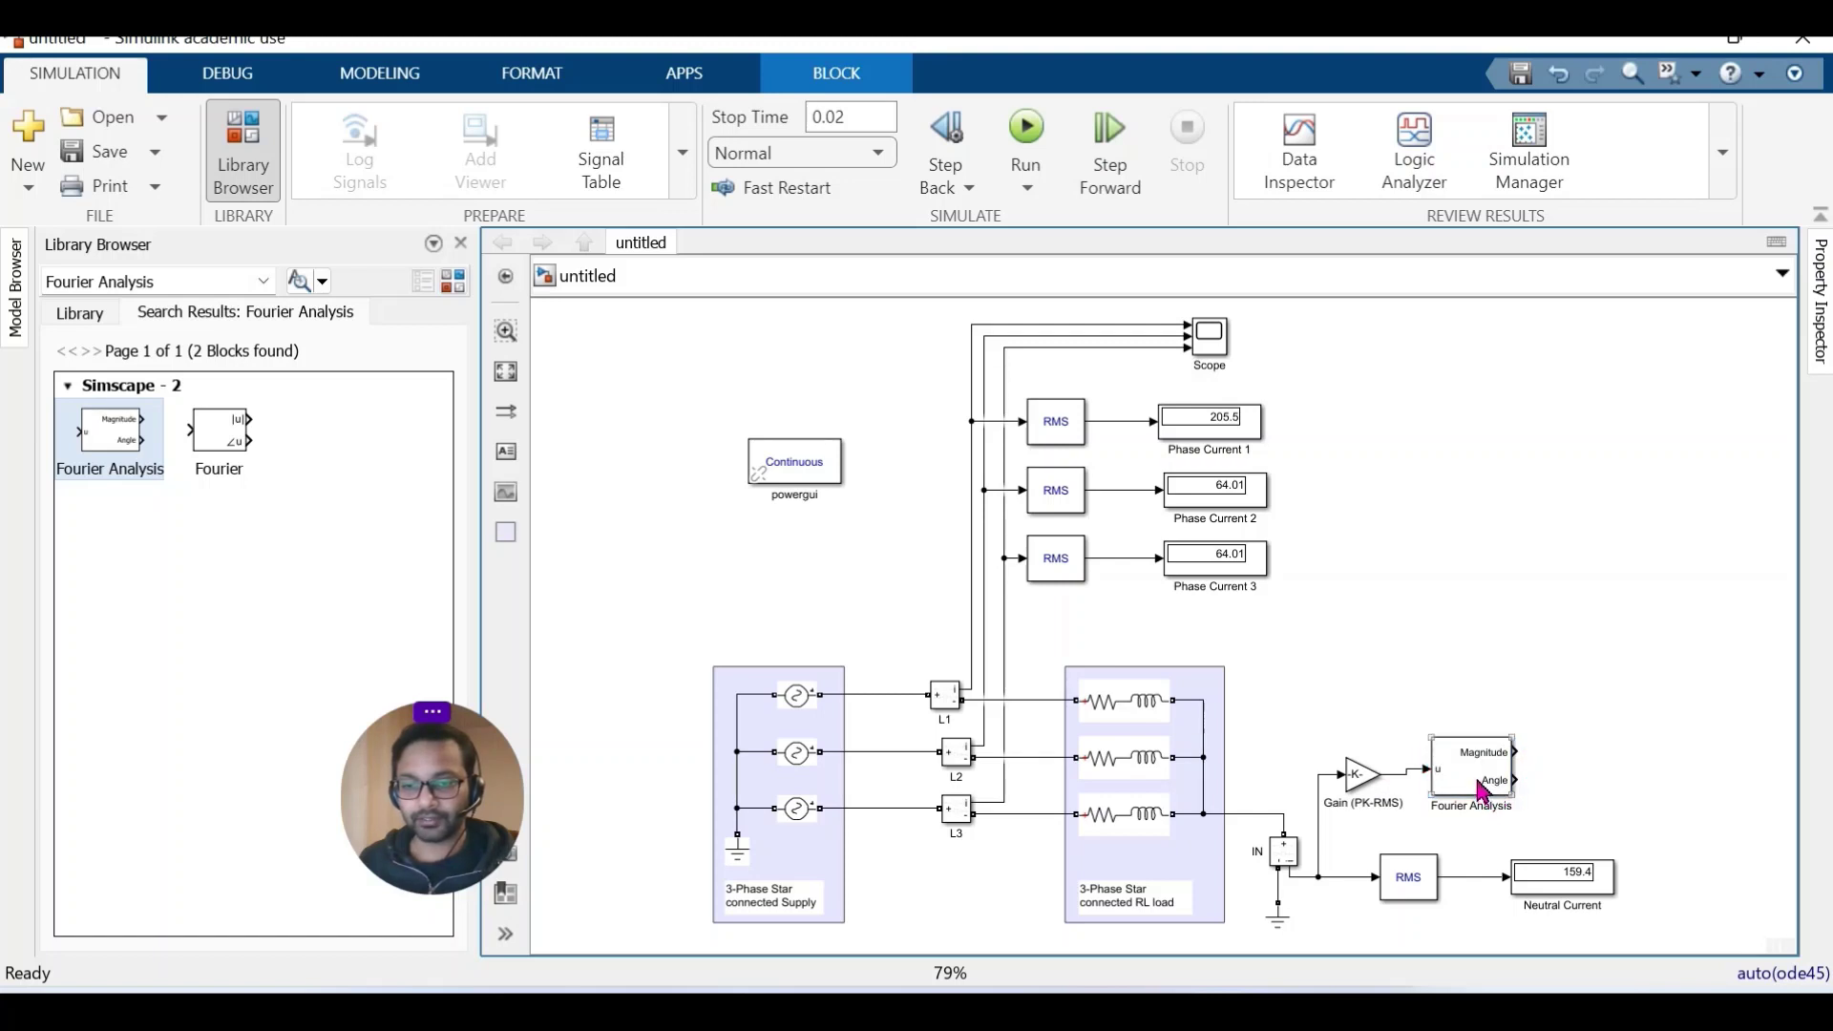
Nudge the Fourier Analysis and Gain (PK-RMS) blocks upward until the line between them is straight.
{"action": "left_click", "coordinate": [1524, 844]}
{"action": "key", "text": "Up"}
{"action": "key", "text": "Up"}
{"action": "key", "text": "Up"}
{"action": "key", "text": "Up"}
{"action": "key", "text": "Up"}
{"action": "key", "text": "Up"}
{"action": "key", "text": "Up"}
{"action": "key", "text": "Up"}
{"action": "key", "text": "Up"}
{"action": "key", "text": "Up"}
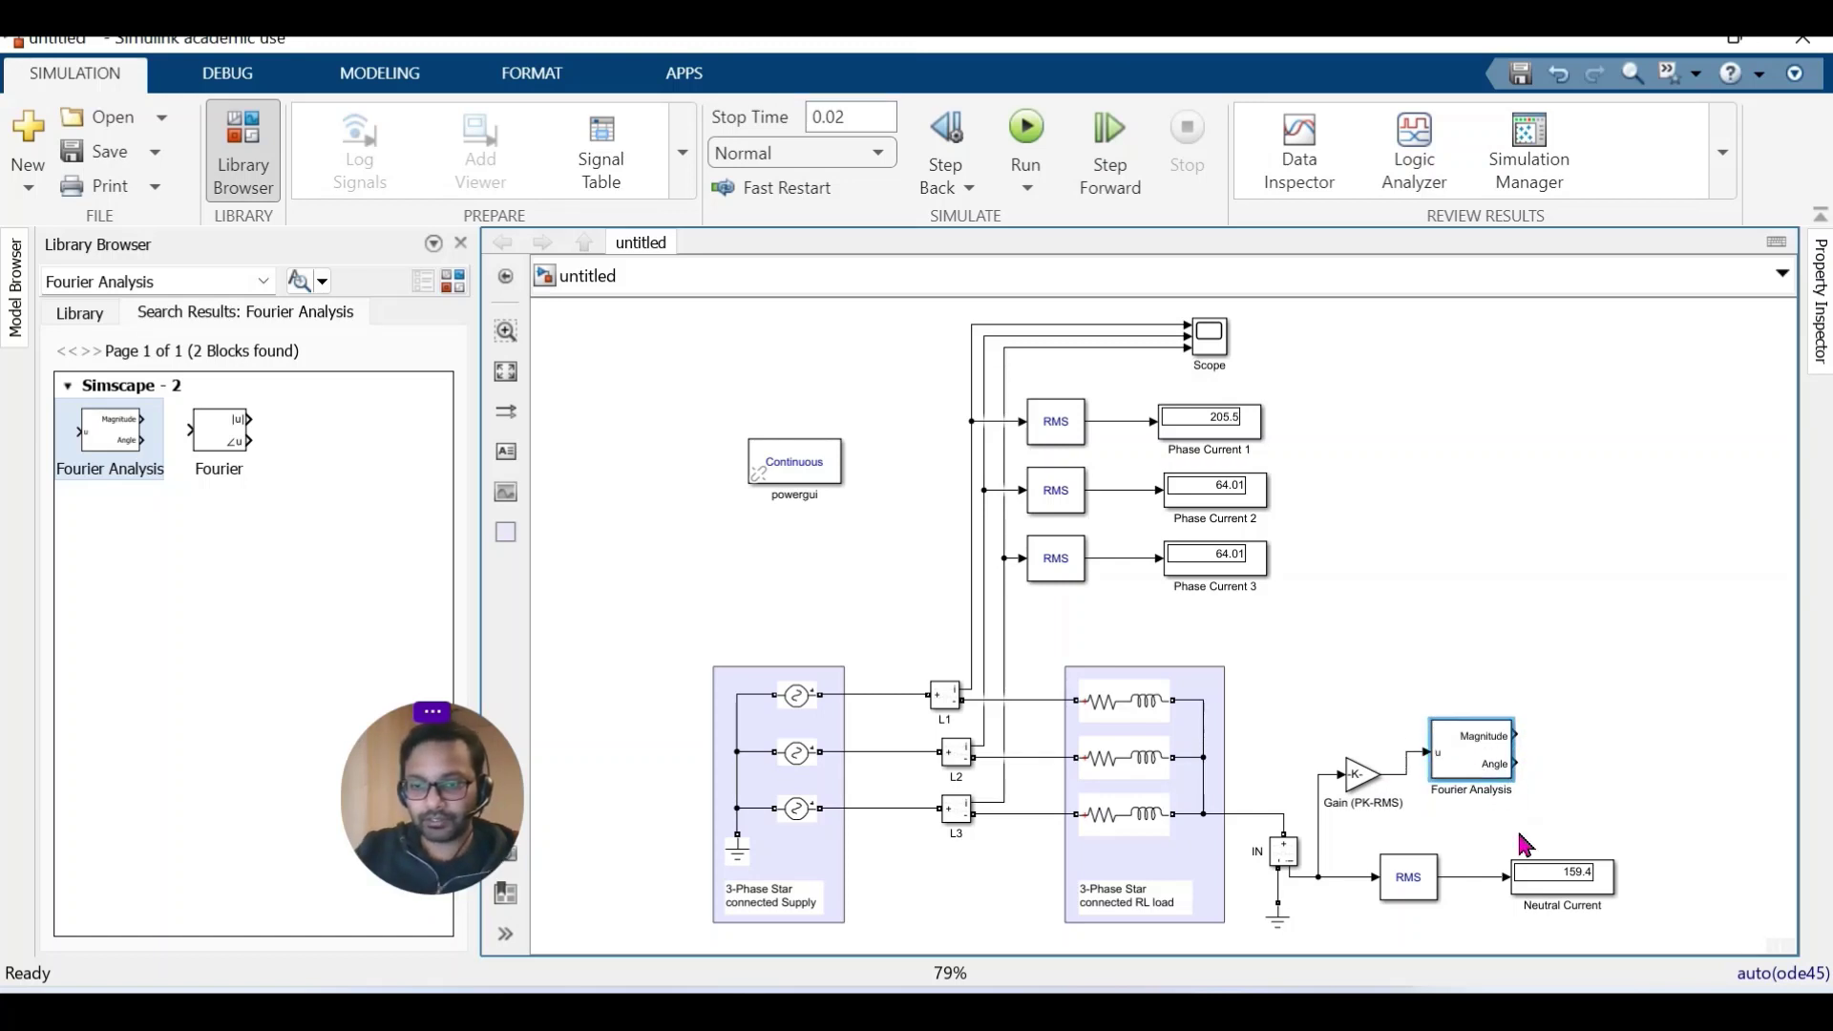
{"action": "left_click", "coordinate": [1355, 775]}
{"action": "key", "text": "Up"}
{"action": "key", "text": "Up"}
{"action": "key", "text": "Up"}
{"action": "key", "text": "Up"}
{"action": "key", "text": "Up"}
{"action": "key", "text": "Up"}
{"action": "key", "text": "Up"}
{"action": "key", "text": "Up"}
{"action": "key", "text": "Up"}
{"action": "key", "text": "Up"}
{"action": "key", "text": "Up"}
{"action": "key", "text": "Up"}
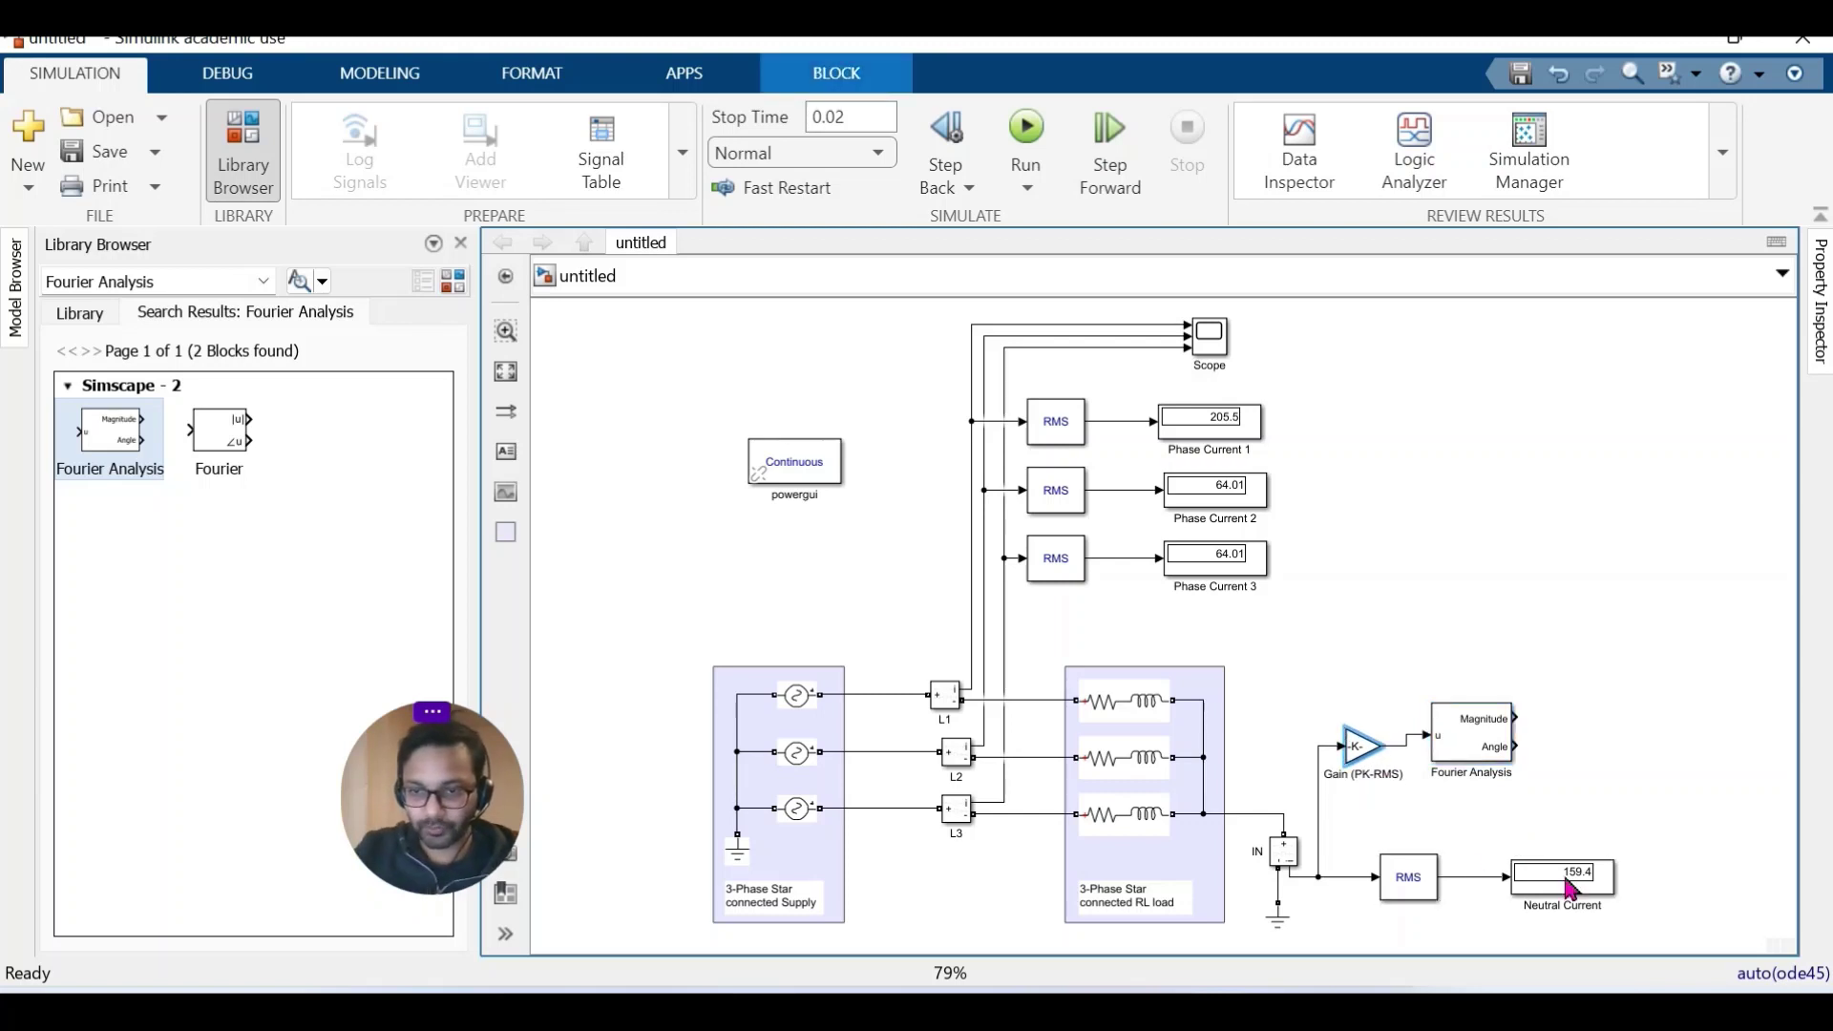
{"action": "left_click", "coordinate": [1532, 548]}
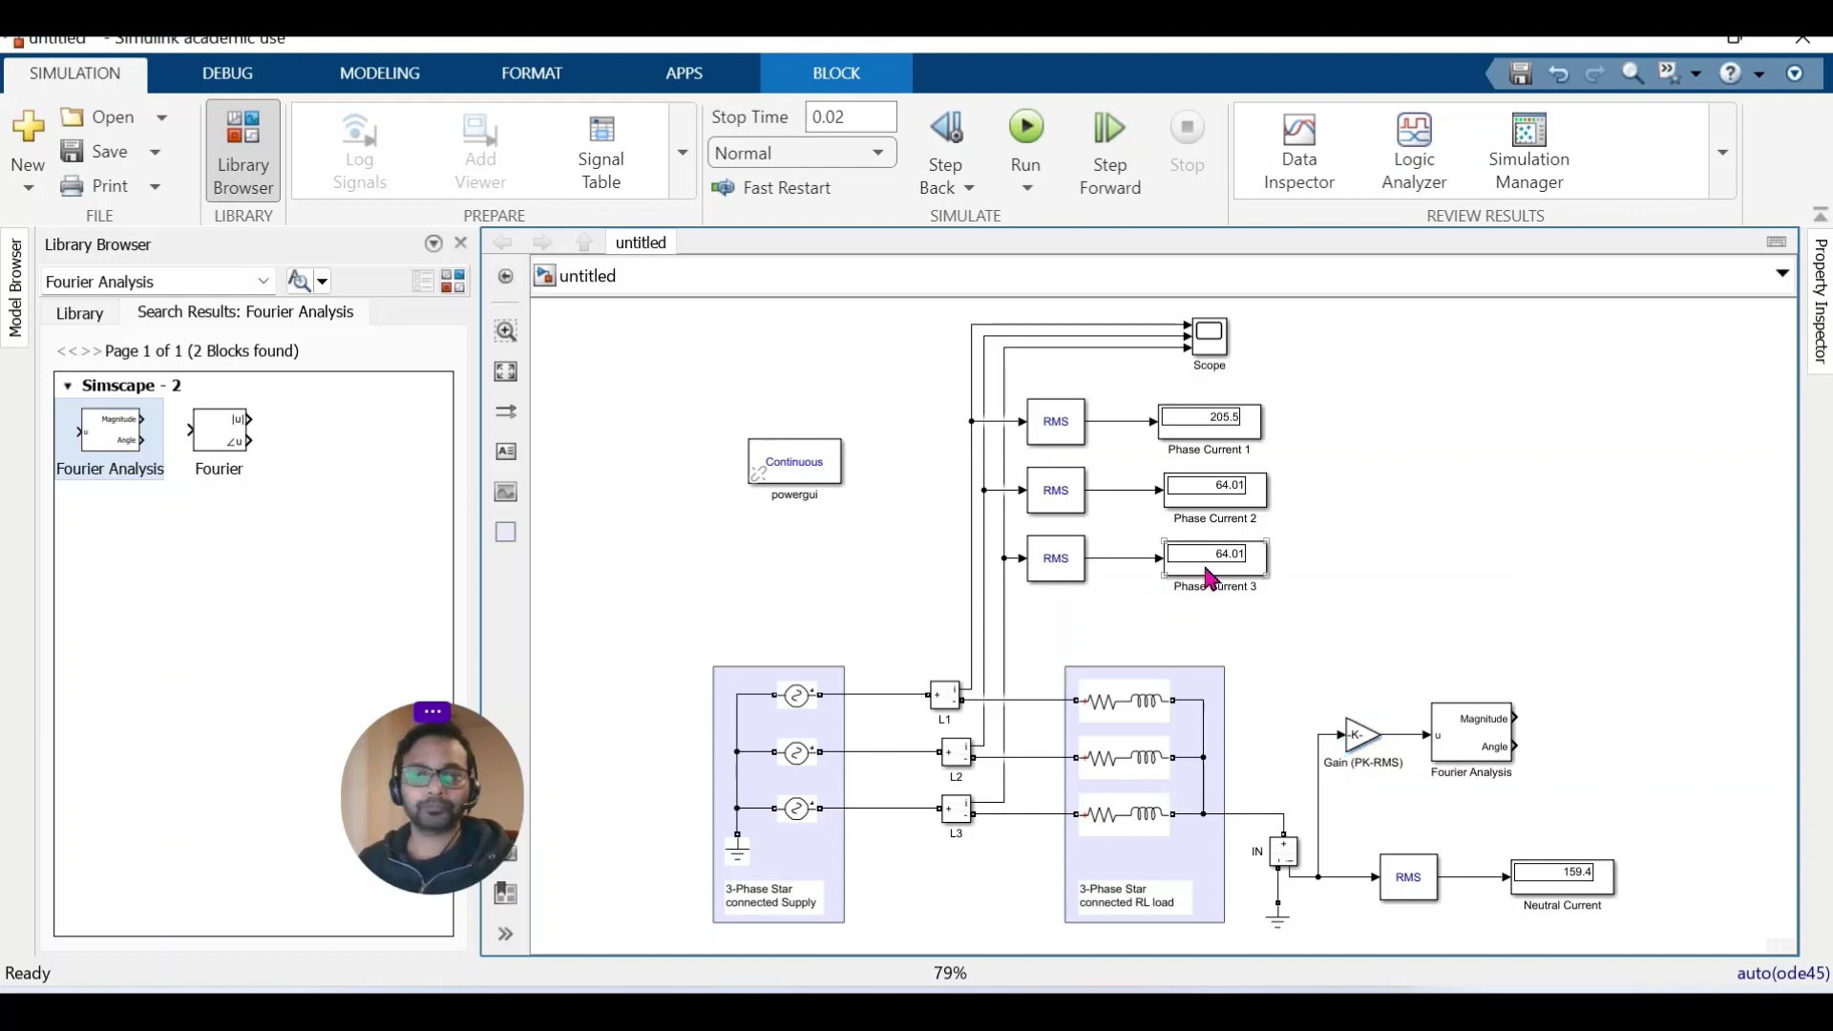
Duplicate the Phase Current 1 display and place the copy level with the Fourier Analysis block's Magnitude output.
{"action": "left_click", "coordinate": [1256, 427]}
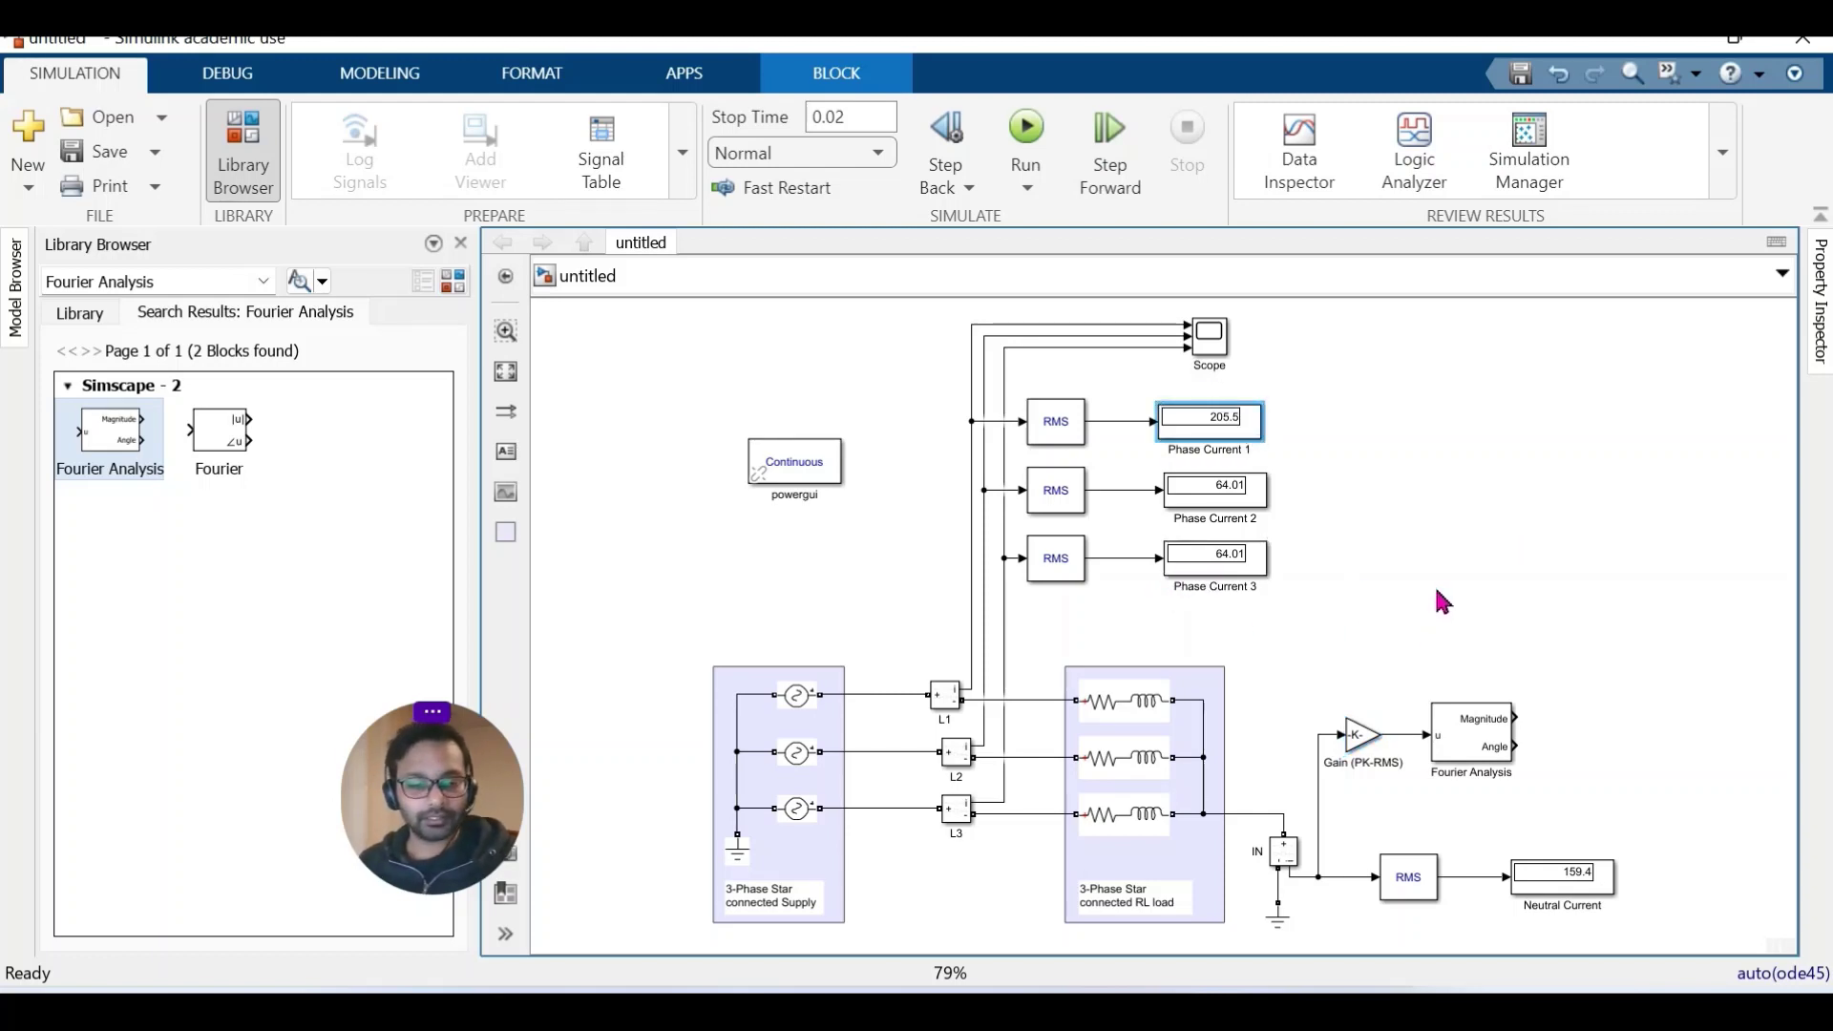
{"action": "left_click", "coordinate": [1670, 631]}
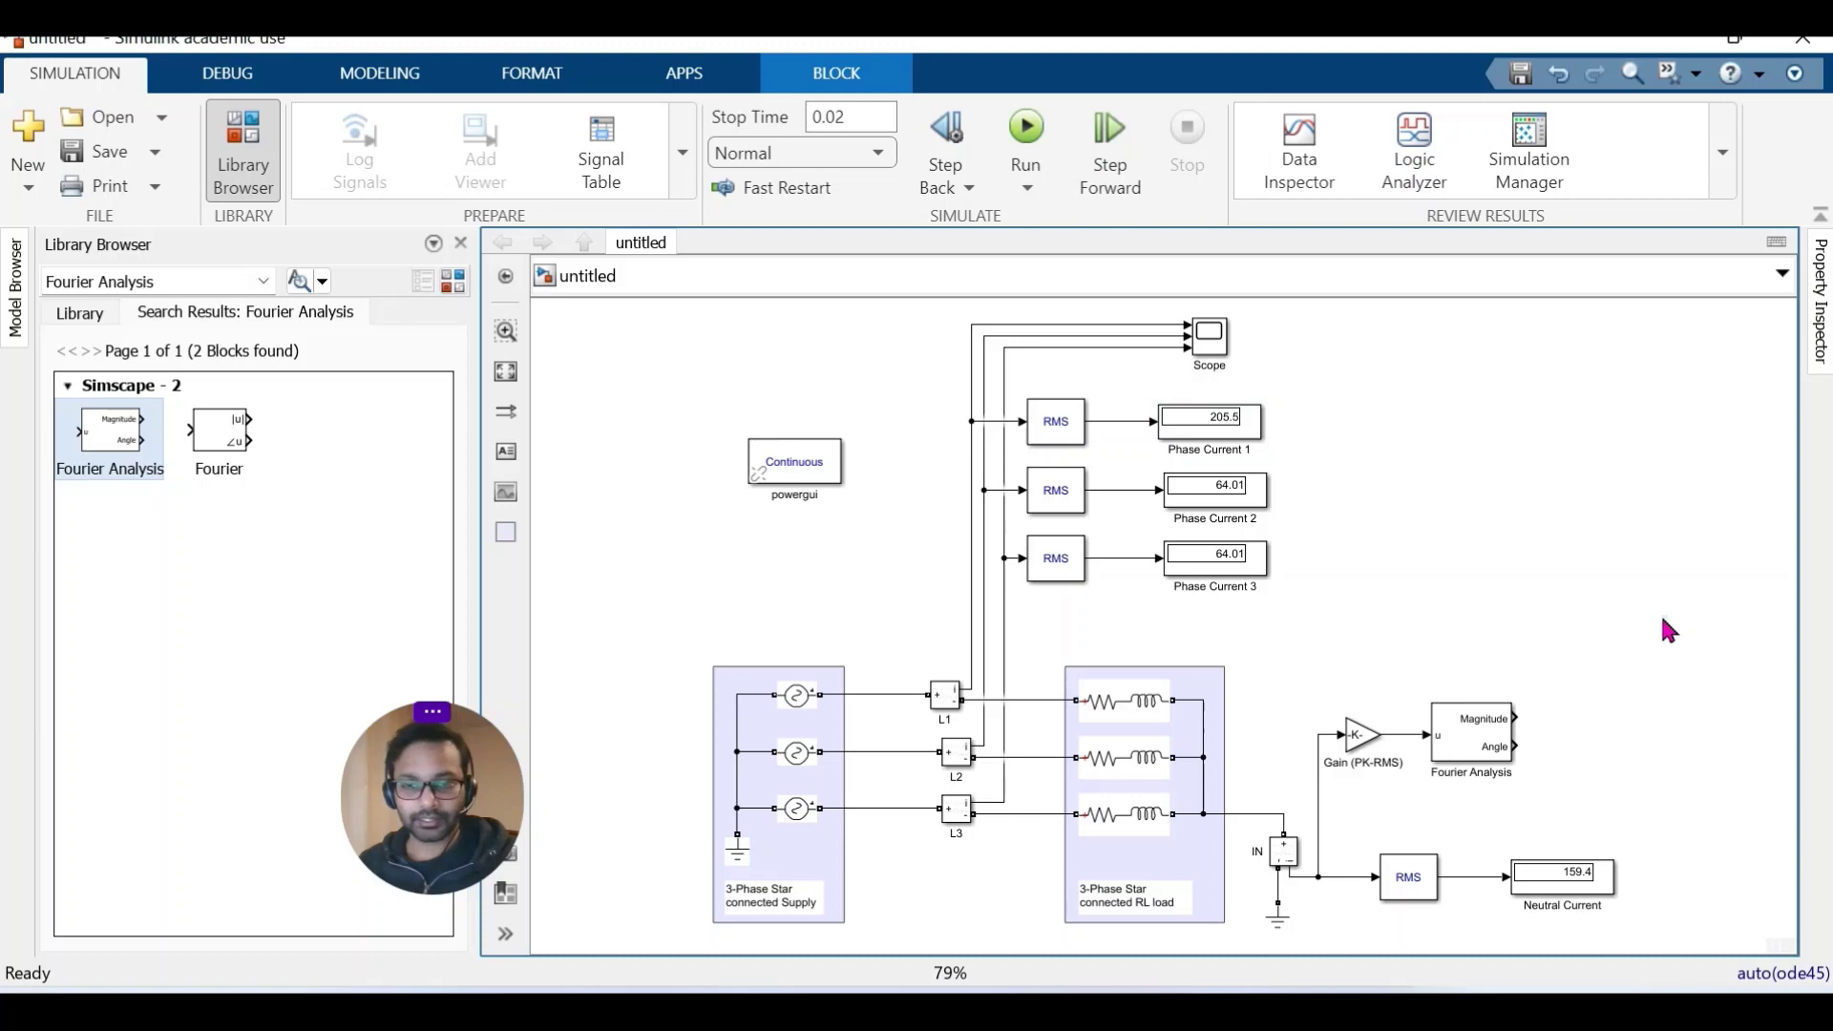
{"action": "key", "text": "ctrl+v"}
{"action": "left_click_drag", "start_coordinate": [1742, 659], "coordinate": [1705, 749]}
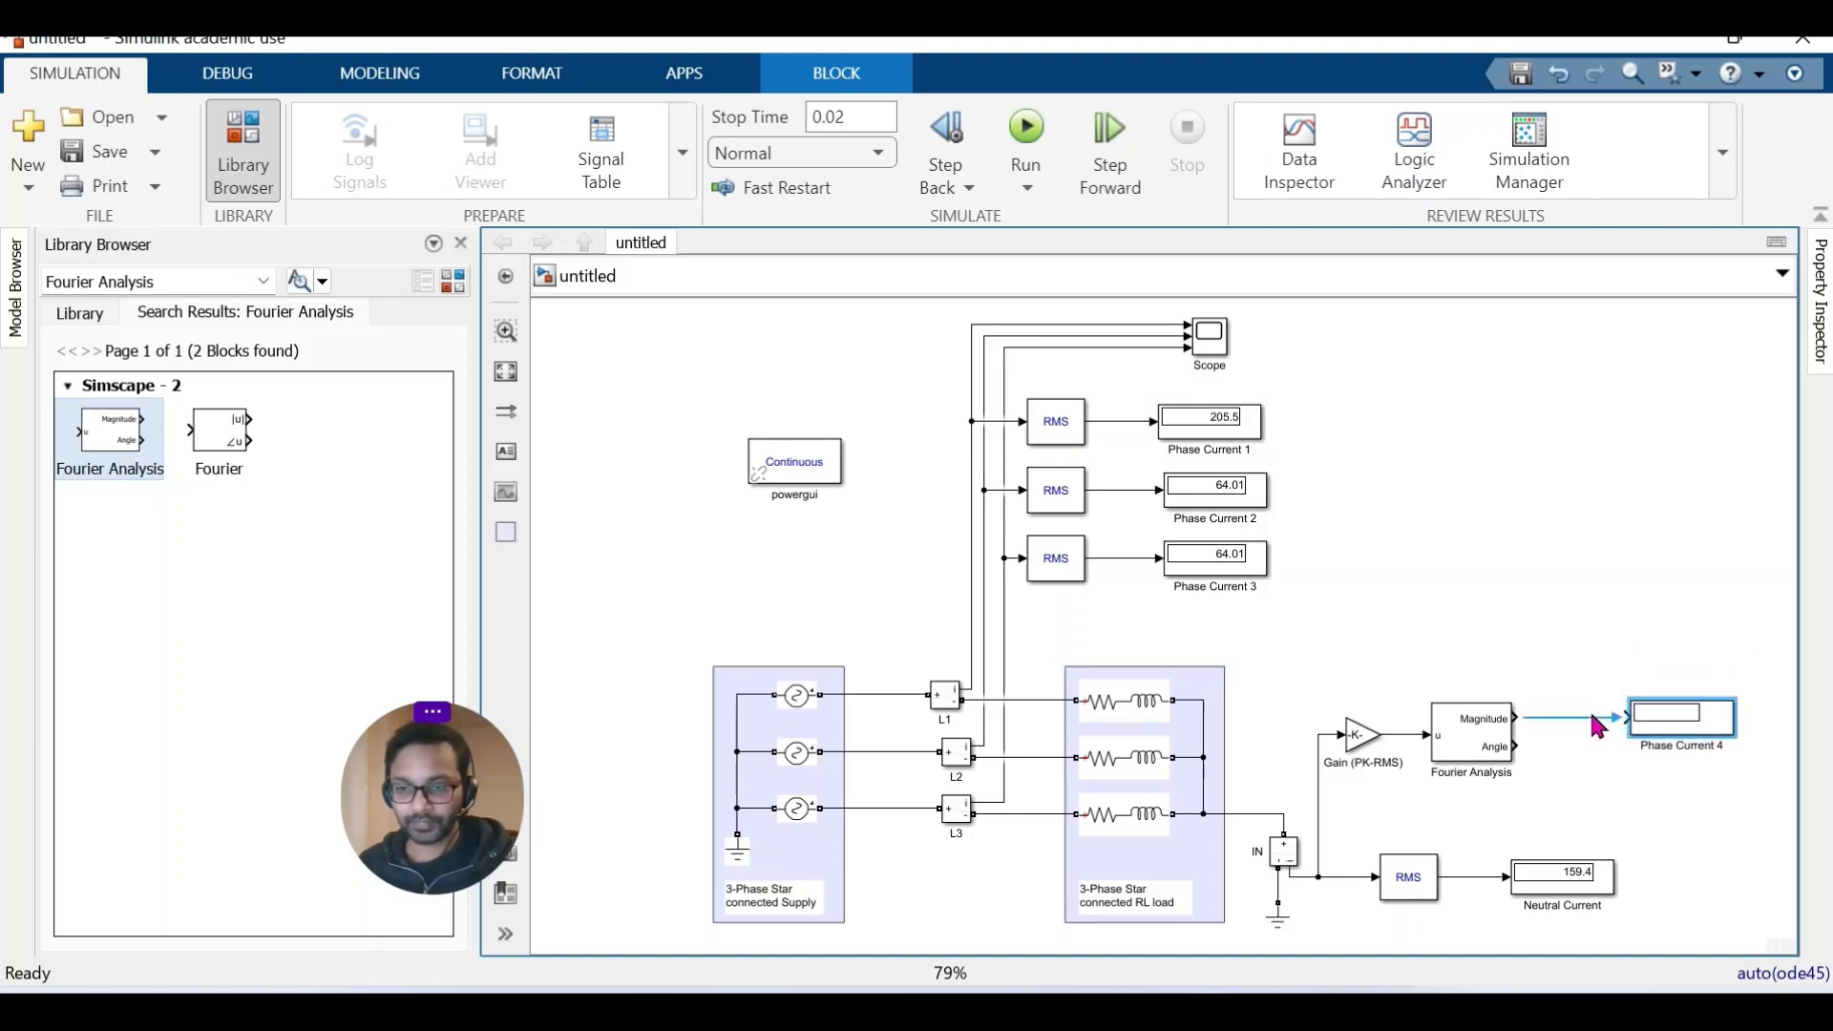
Rename the copied display beside the Fourier Analysis block as Magnitude.
{"action": "left_click", "coordinate": [1665, 745]}
{"action": "key", "text": "BackSpace"}
{"action": "key", "text": "BackSpace"}
{"action": "key", "text": "BackSpace"}
{"action": "key", "text": "BackSpace"}
{"action": "key", "text": "BackSpace"}
{"action": "key", "text": "BackSpace"}
{"action": "key", "text": "BackSpace"}
{"action": "key", "text": "BackSpace"}
{"action": "key", "text": "BackSpace"}
{"action": "key", "text": "BackSpace"}
{"action": "key", "text": "BackSpace"}
{"action": "key", "text": "BackSpace"}
{"action": "key", "text": "BackSpace"}
{"action": "key", "text": "BackSpace"}
{"action": "type", "text": "Magnitude"}
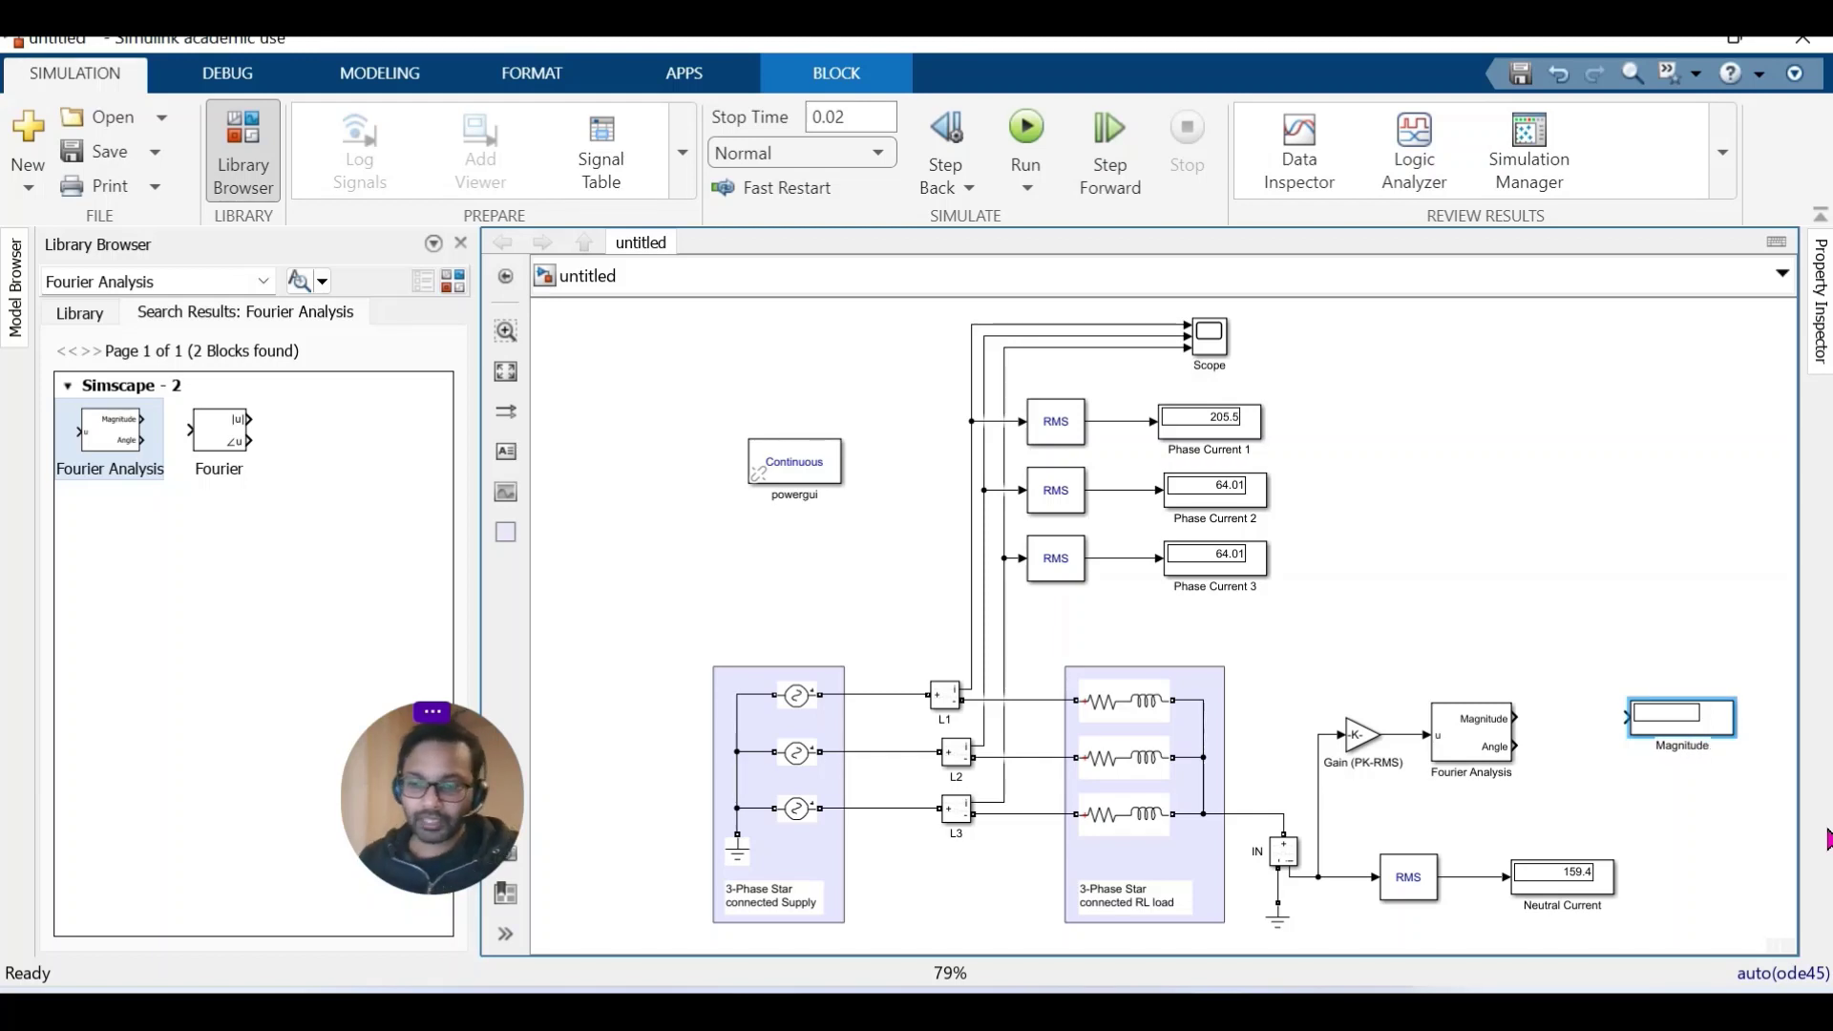
Paste another copy of the display and place it directly below the Magnitude display.
{"action": "left_click", "coordinate": [1716, 723]}
{"action": "left_click", "coordinate": [1656, 571]}
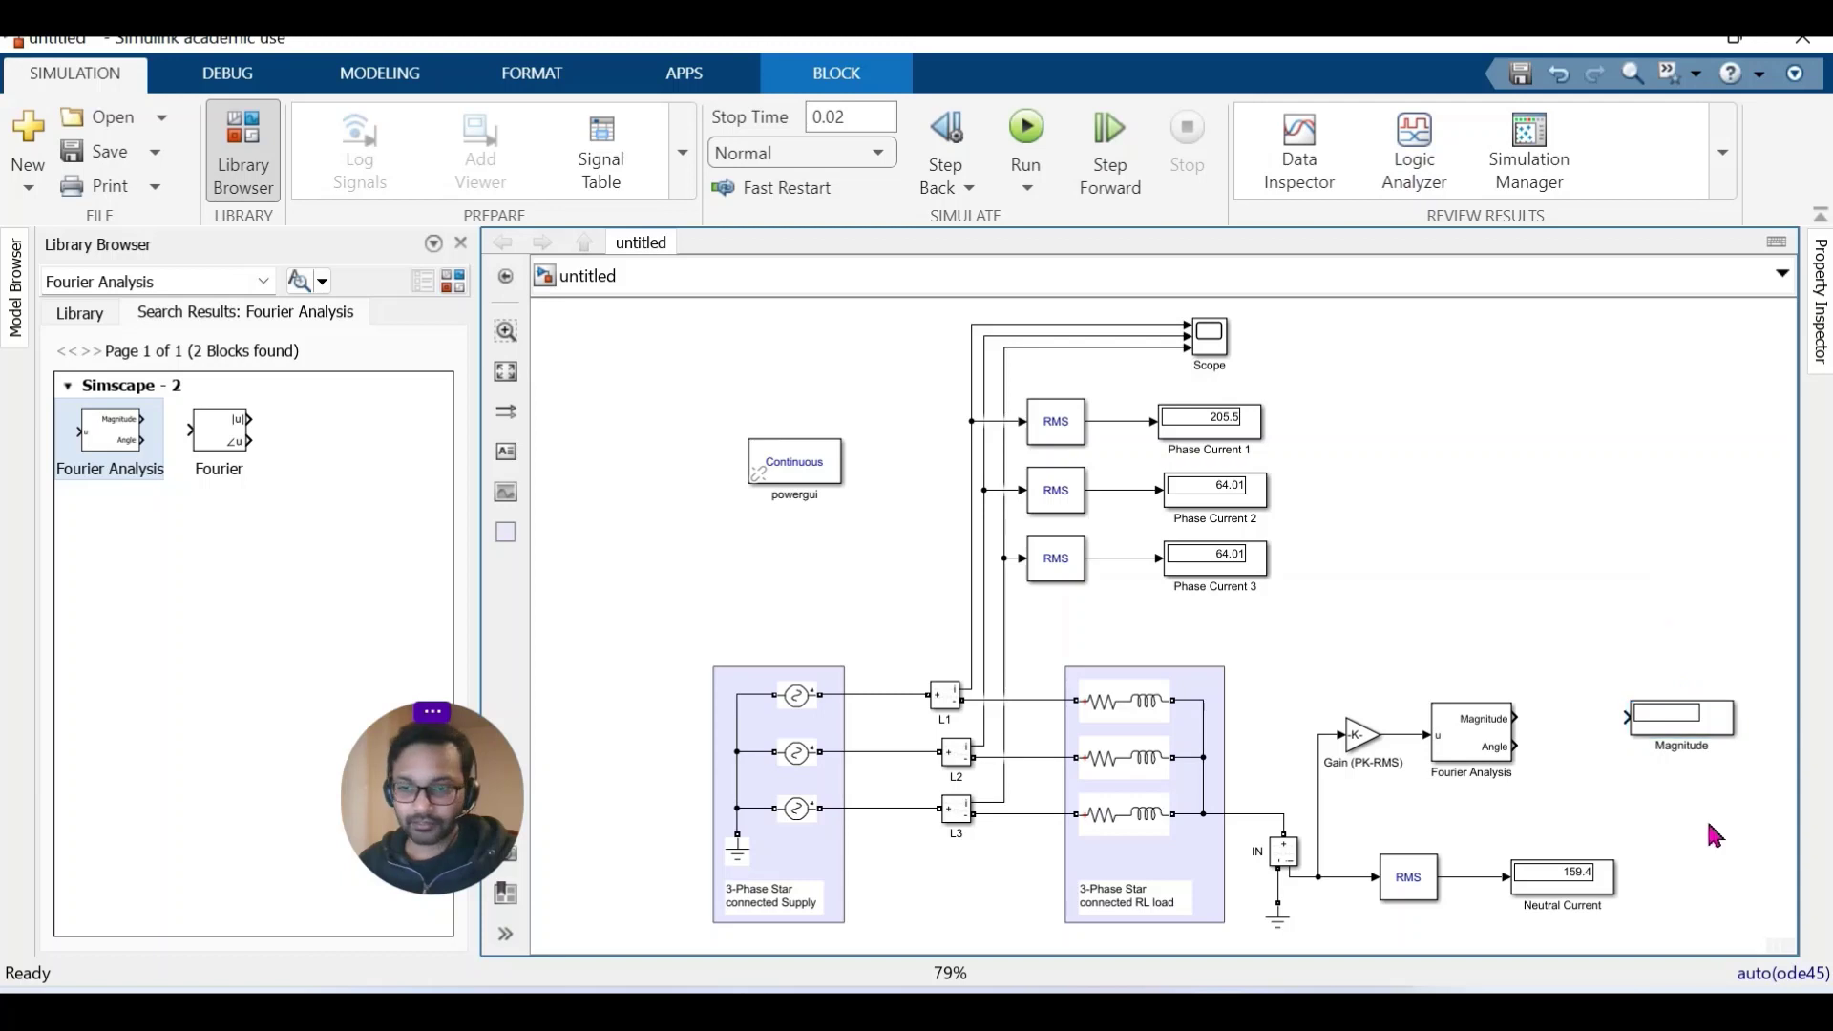
{"action": "key", "text": "ctrl+v"}
{"action": "left_click_drag", "start_coordinate": [1742, 859], "coordinate": [1683, 812]}
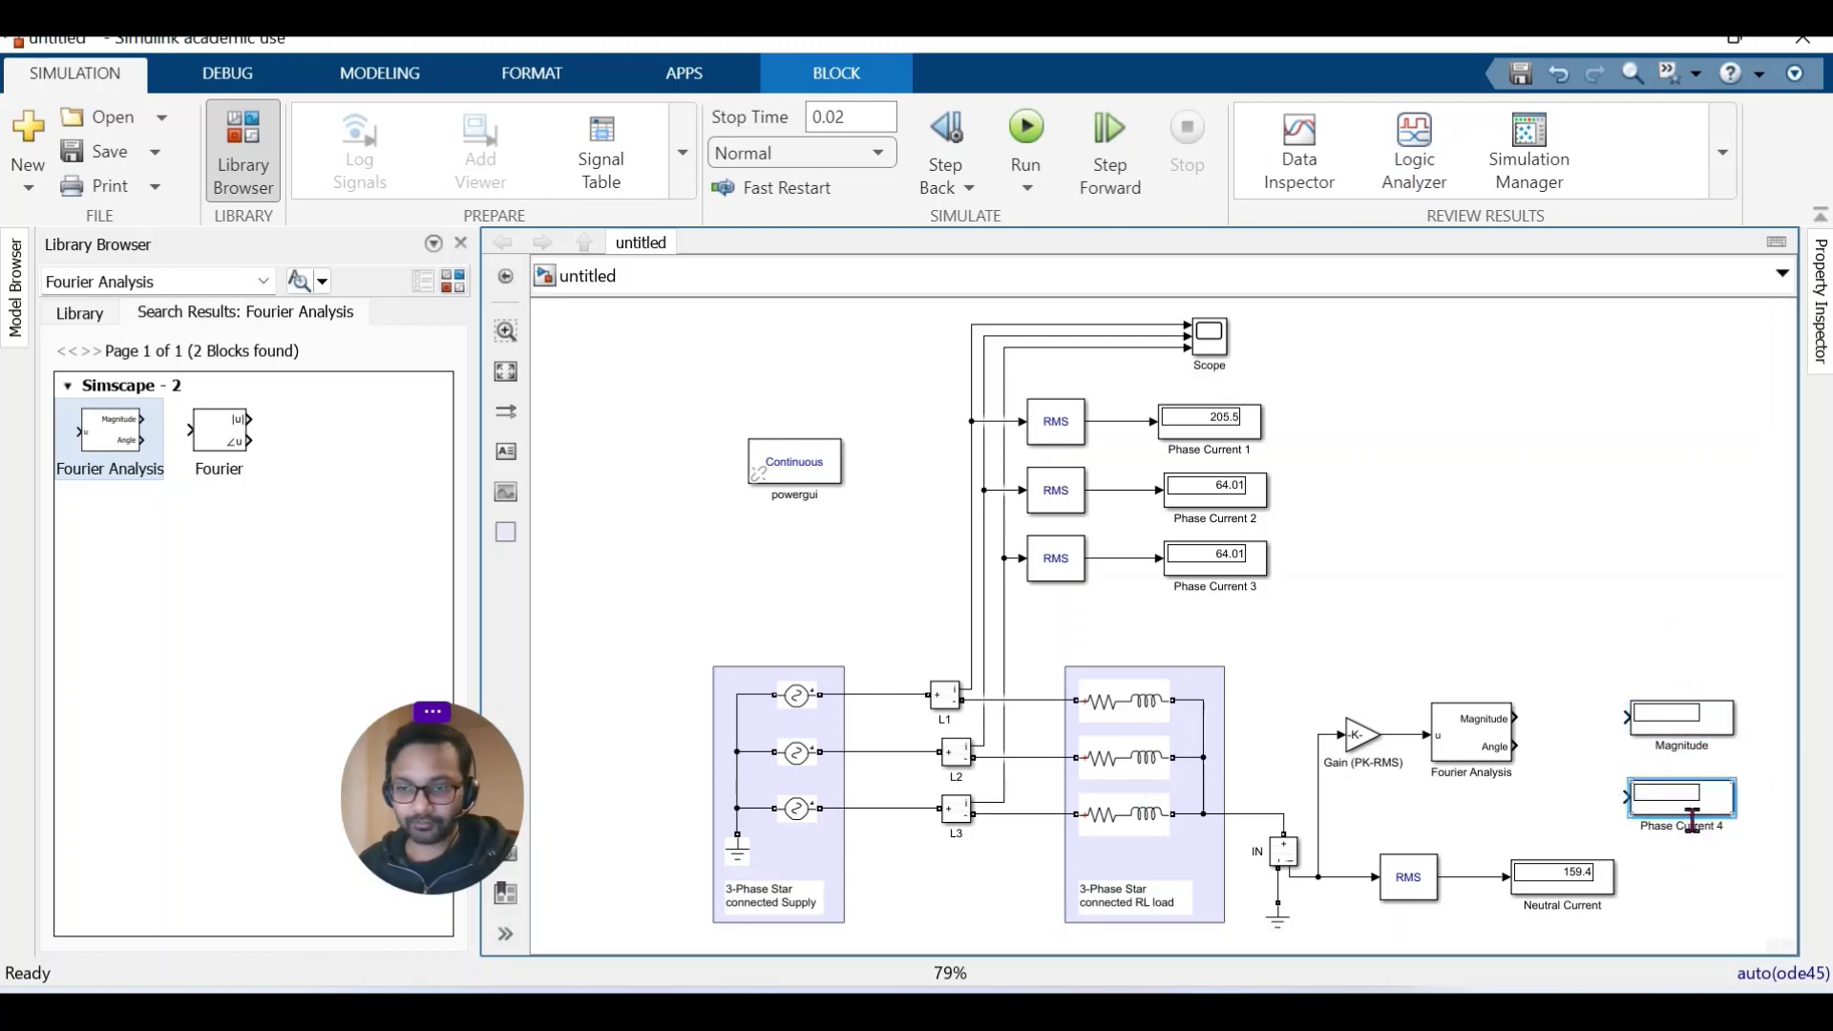
Rename the display below Magnitude as Angle.
{"action": "key", "text": "BackSpace"}
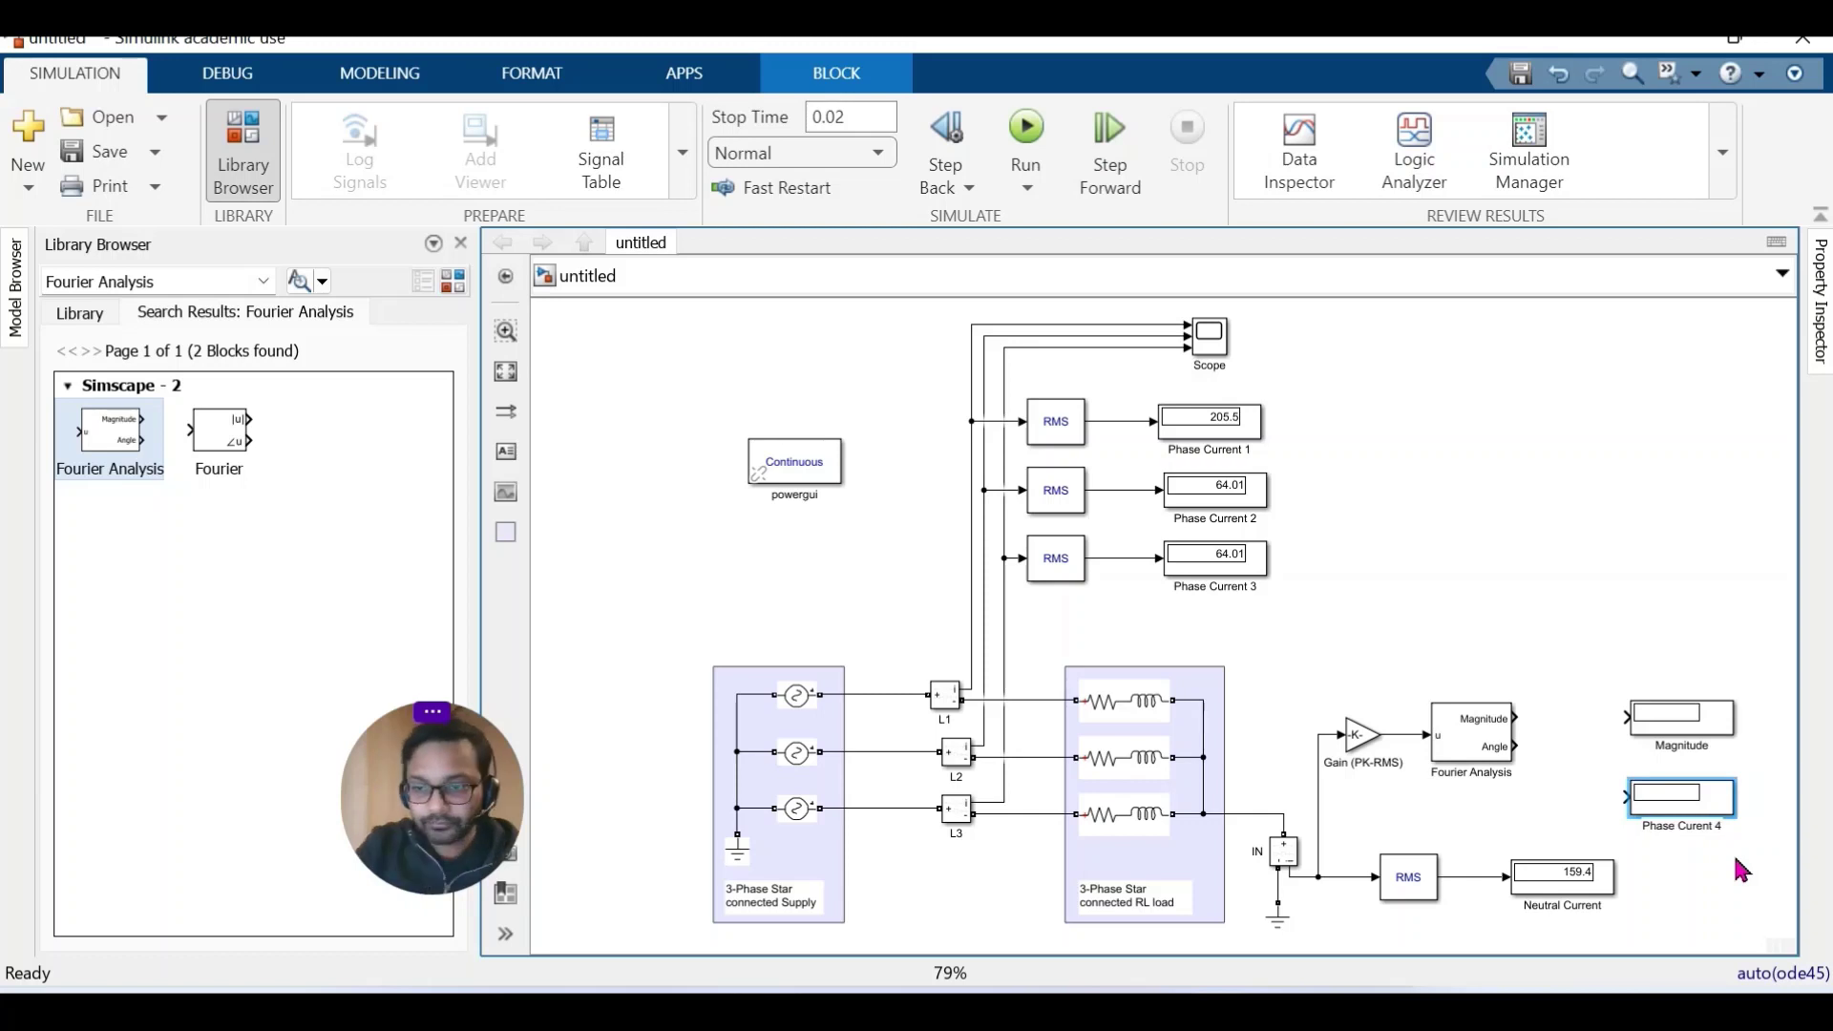
{"action": "key", "text": "BackSpace"}
{"action": "key", "text": "BackSpace"}
{"action": "key", "text": "BackSpace"}
{"action": "key", "text": "BackSpace"}
{"action": "key", "text": "BackSpace"}
{"action": "key", "text": "BackSpace"}
{"action": "key", "text": "BackSpace"}
{"action": "key", "text": "BackSpace"}
{"action": "key", "text": "BackSpace"}
{"action": "key", "text": "BackSpace"}
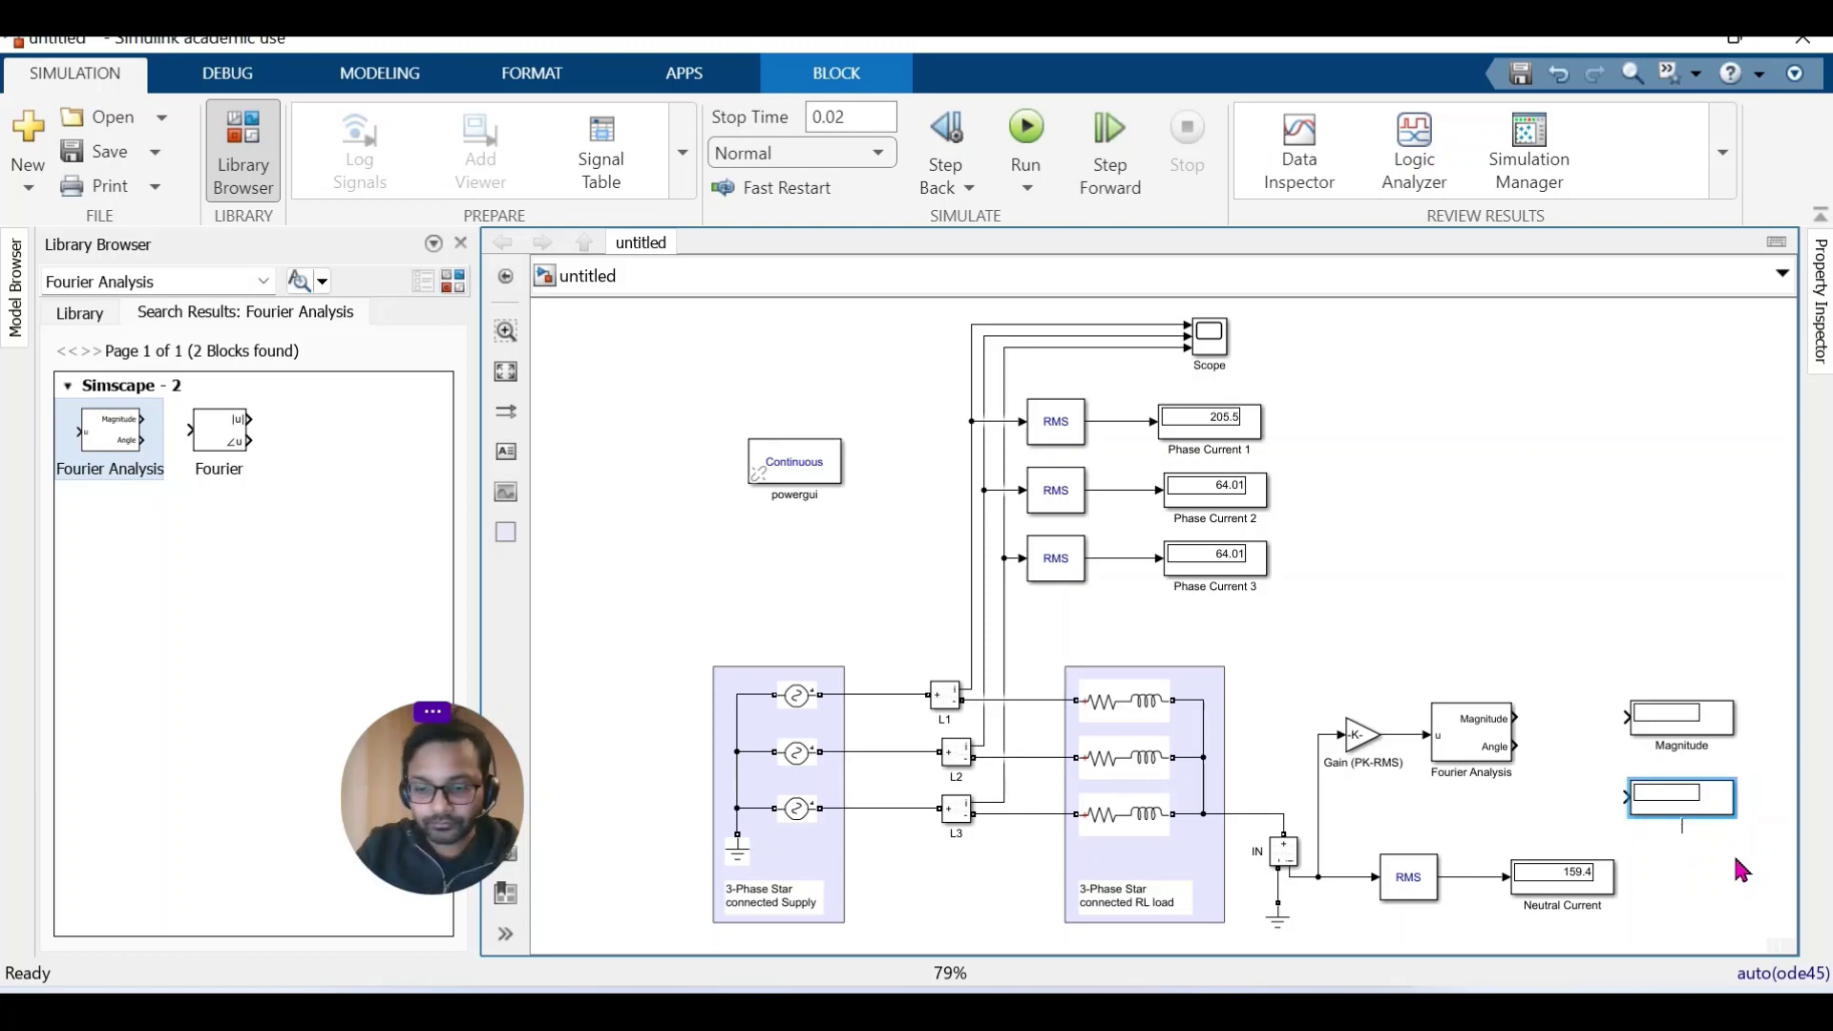
{"action": "type", "text": "Angle"}
{"action": "left_click", "coordinate": [1732, 878]}
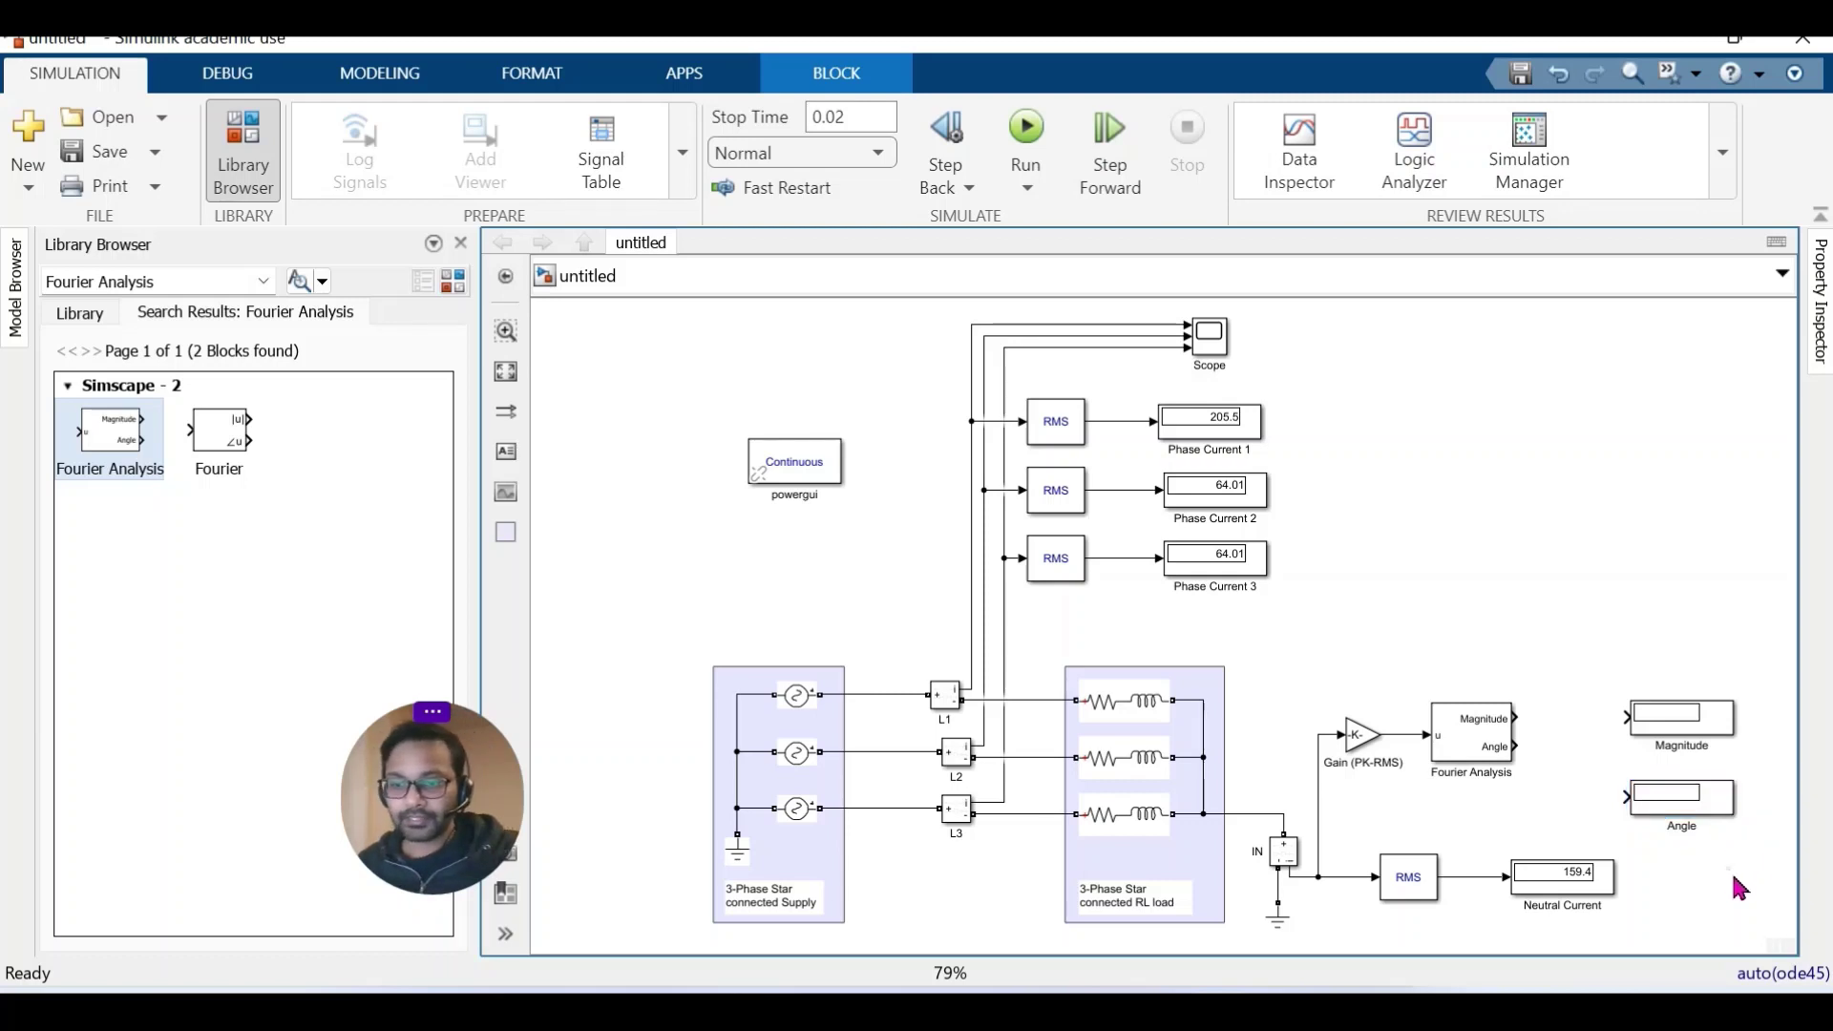
Connect the Fourier Analysis block's Magnitude output to the Magnitude display.
{"action": "left_click_drag", "start_coordinate": [1515, 720], "coordinate": [1627, 717]}
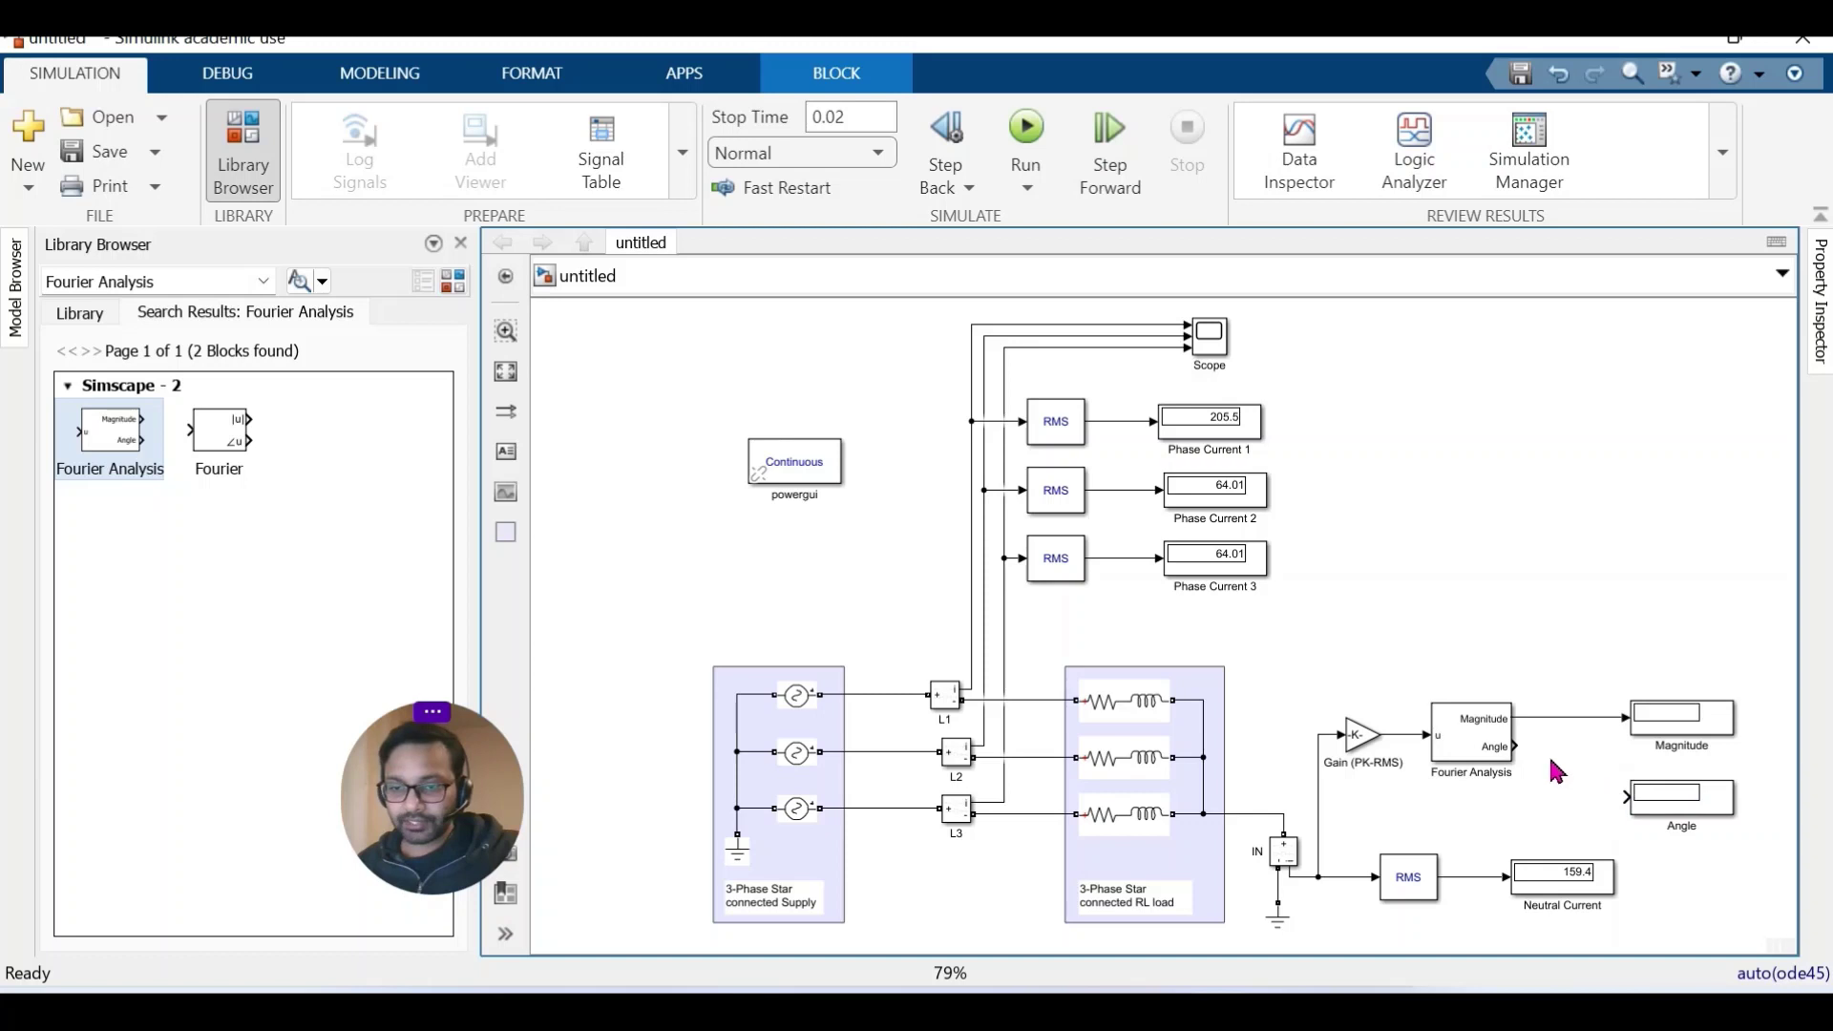
{"action": "left_click", "coordinate": [1551, 764]}
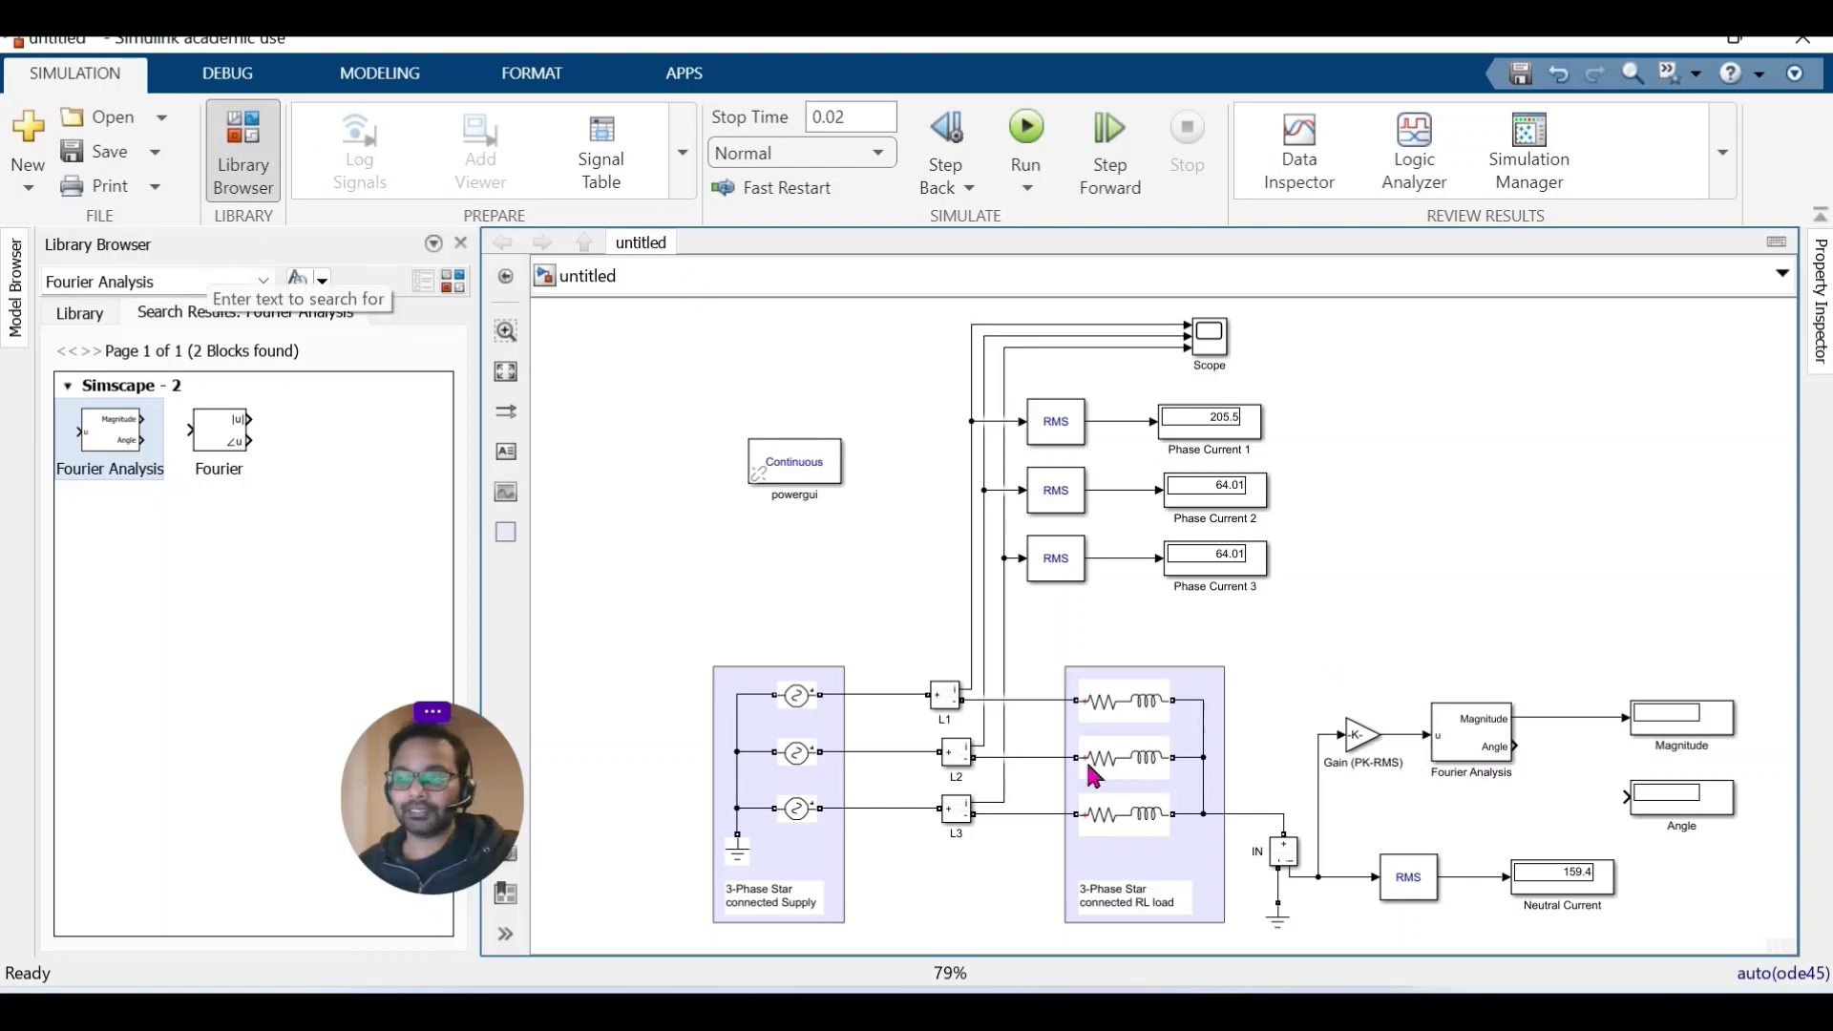
Duplicate the Gain (PK-RMS) block and place the copy between the Fourier Analysis block and the Angle display.
{"action": "left_click", "coordinate": [1357, 738]}
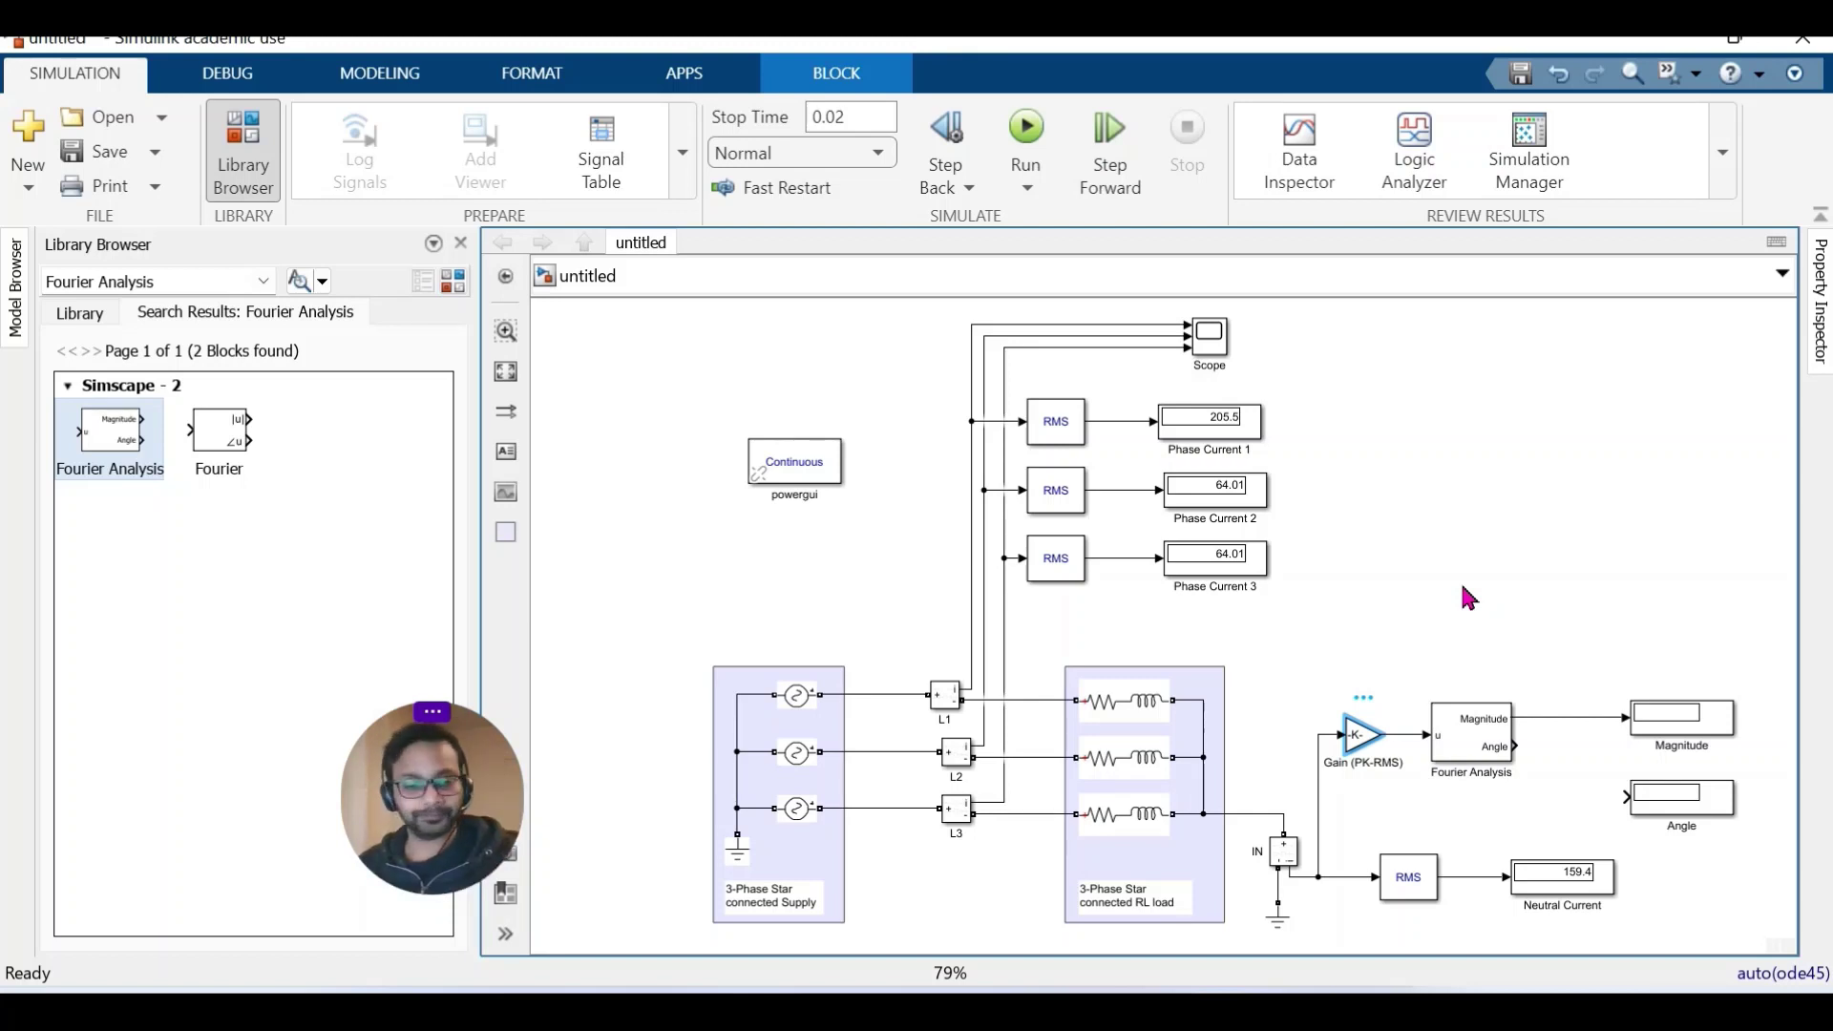
{"action": "left_click", "coordinate": [1532, 585]}
{"action": "key", "text": "ctrl+v"}
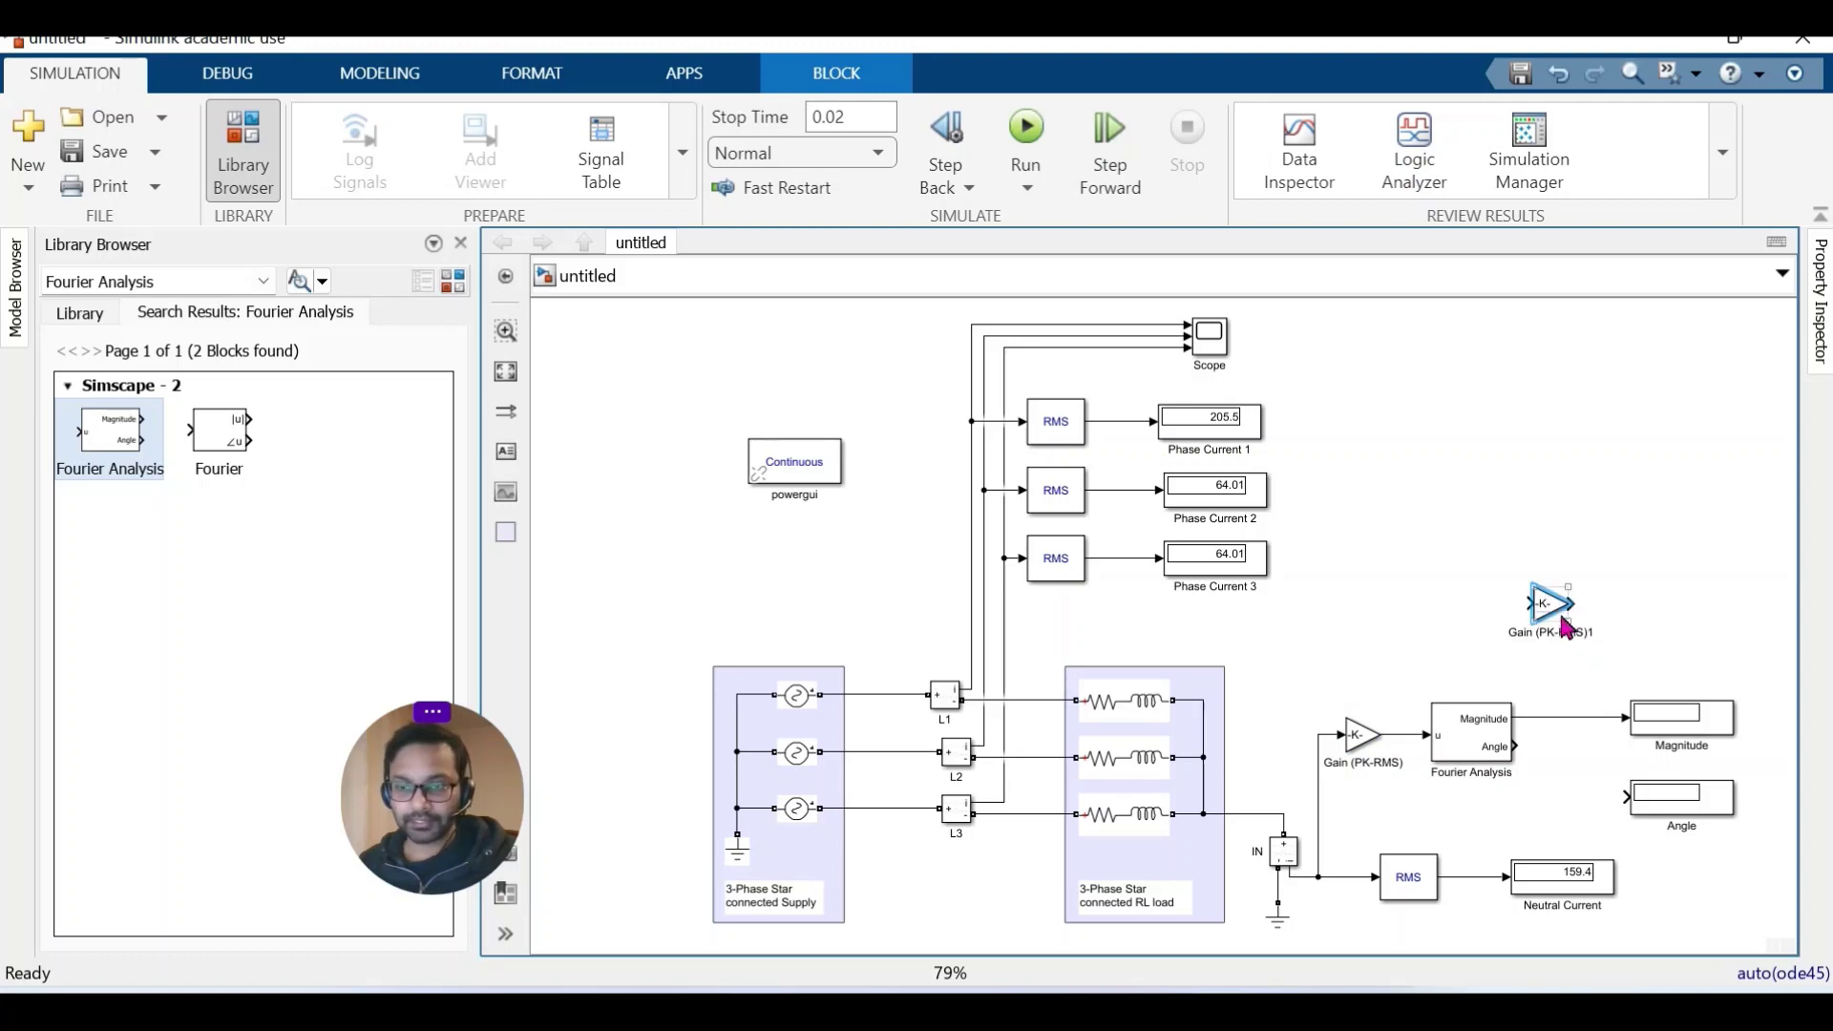
{"action": "left_click_drag", "start_coordinate": [1566, 630], "coordinate": [1581, 800]}
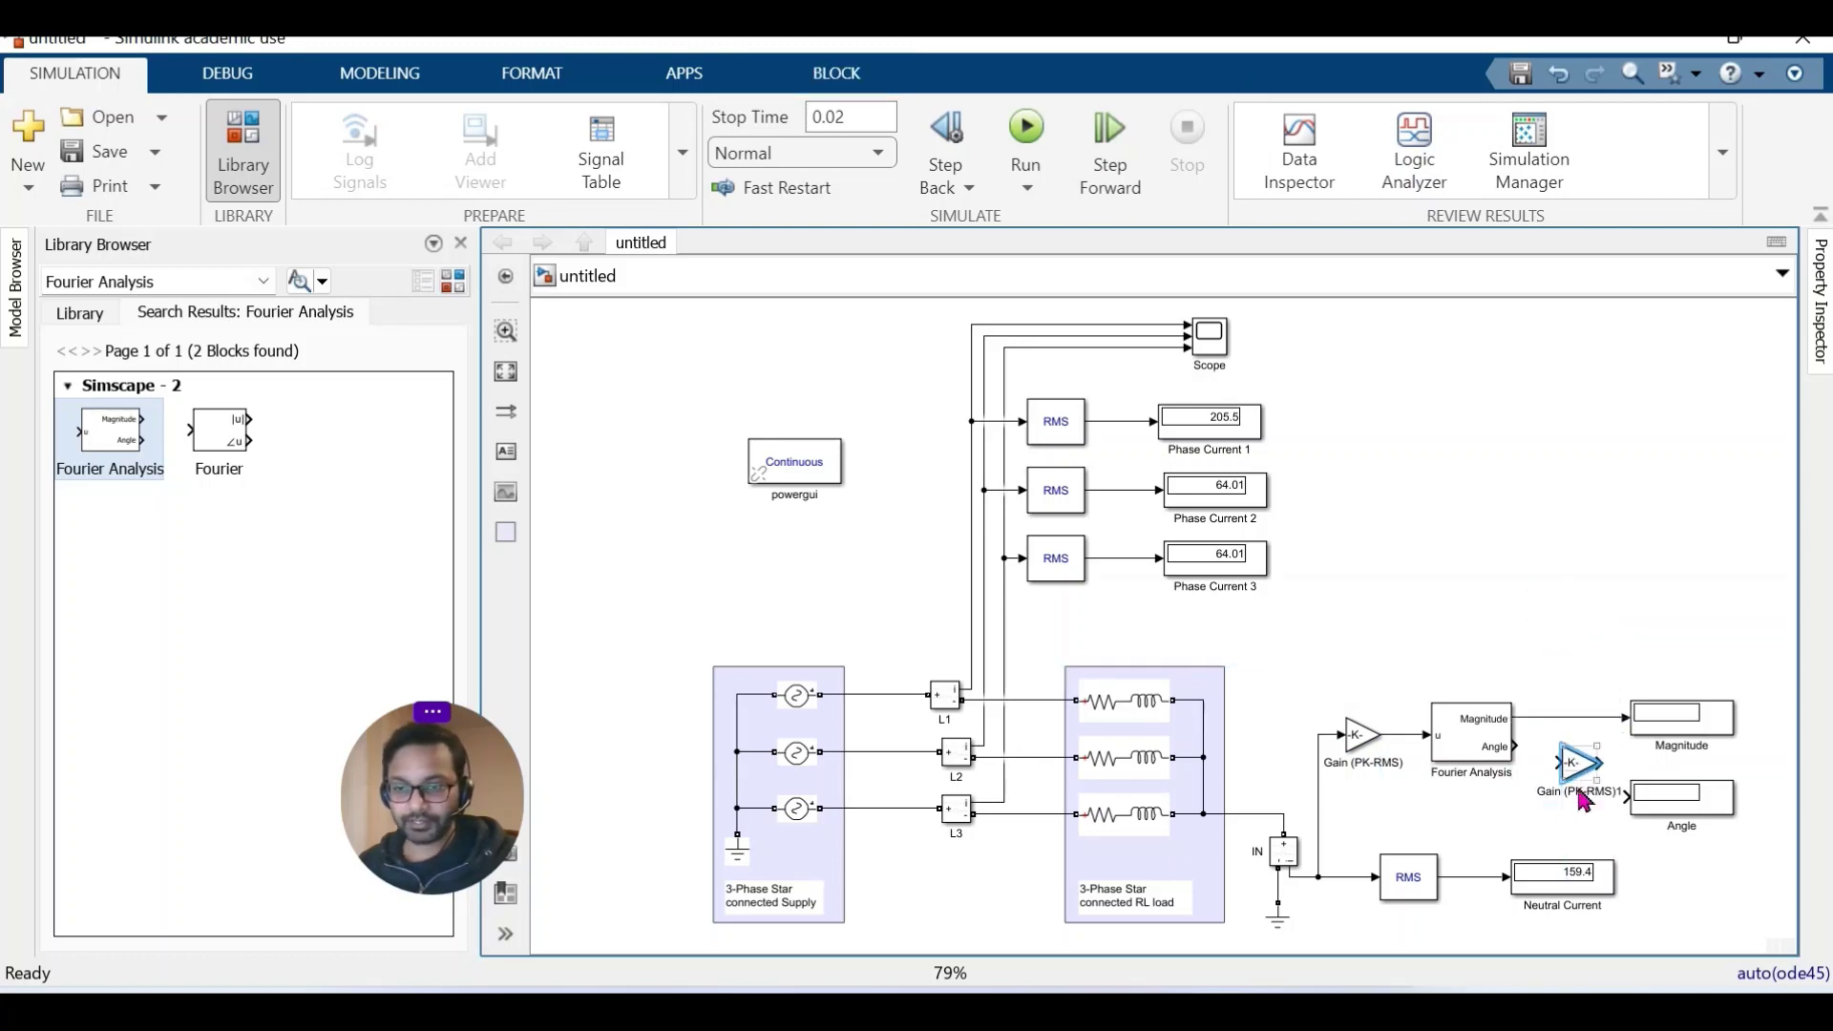
Rename the copied gain block as Gain (Rad-Deg).
{"action": "left_click", "coordinate": [1635, 806]}
{"action": "key", "text": "BackSpace"}
{"action": "key", "text": "BackSpace"}
{"action": "key", "text": "BackSpace"}
{"action": "key", "text": "BackSpace"}
{"action": "key", "text": "BackSpace"}
{"action": "key", "text": "BackSpace"}
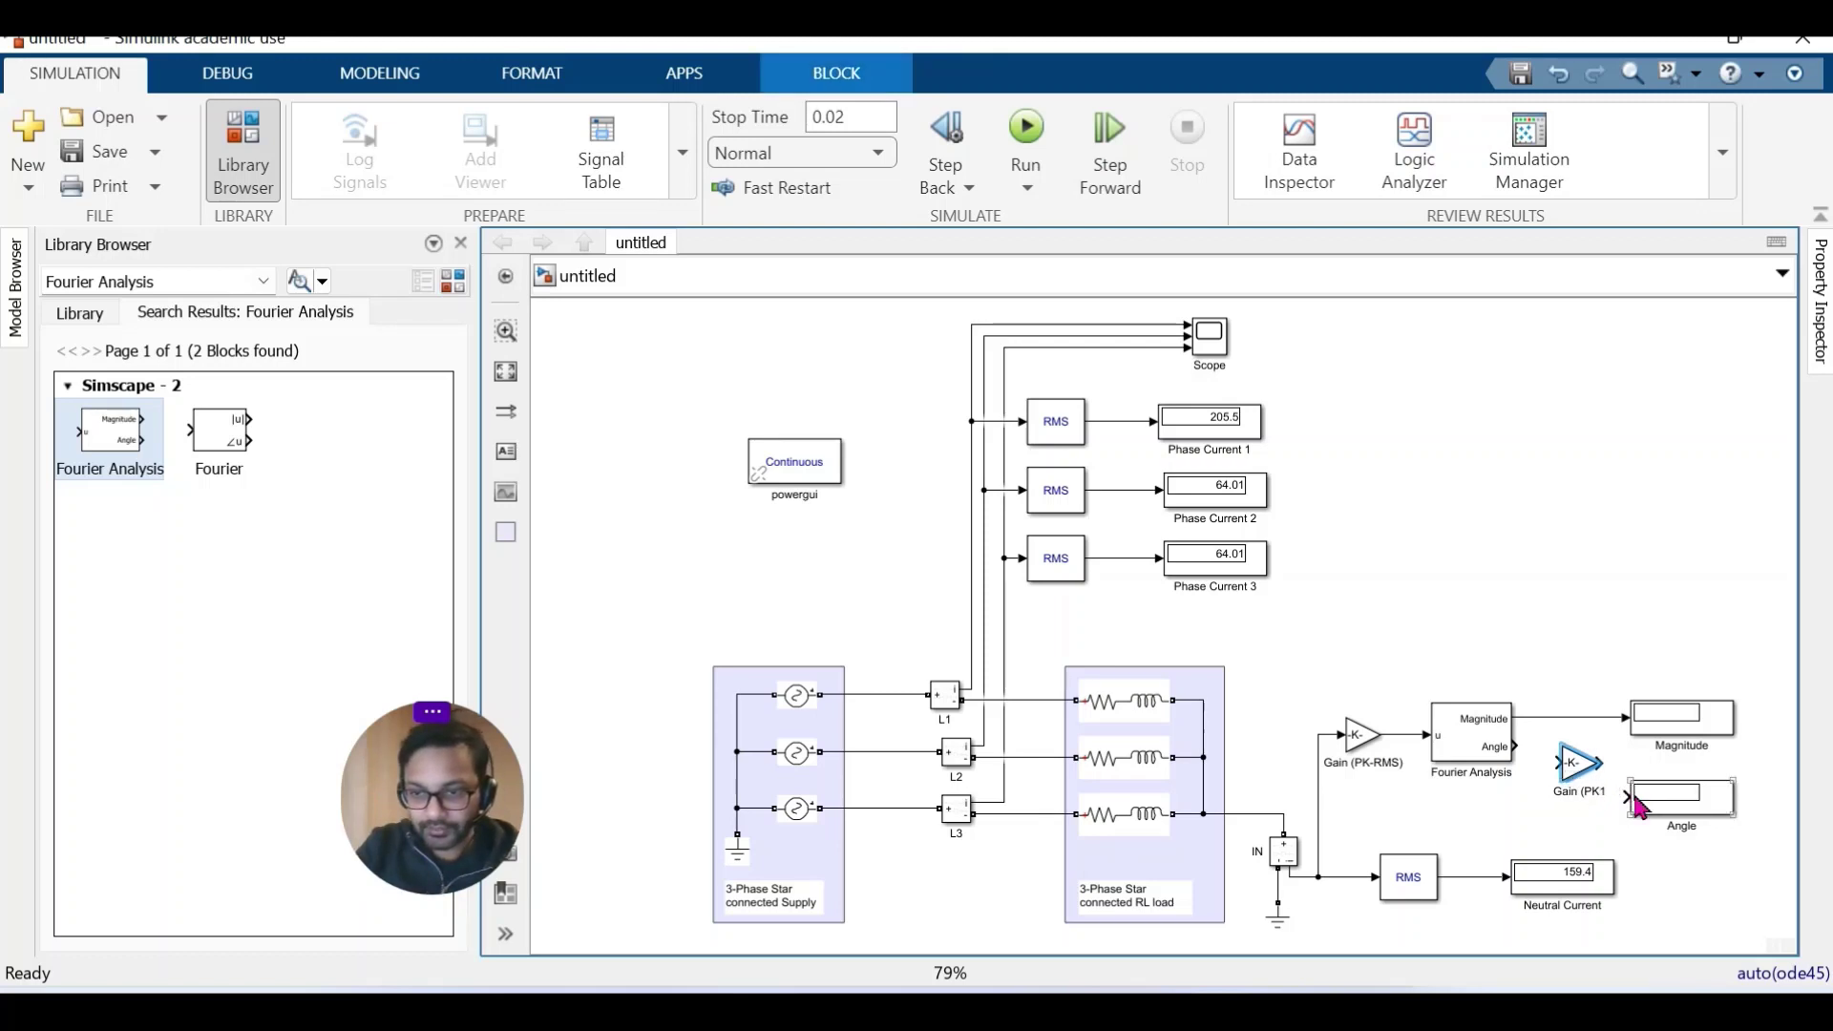
{"action": "key", "text": "BackSpace"}
{"action": "key", "text": "BackSpace"}
{"action": "key", "text": "BackSpace"}
{"action": "key", "text": "BackSpace"}
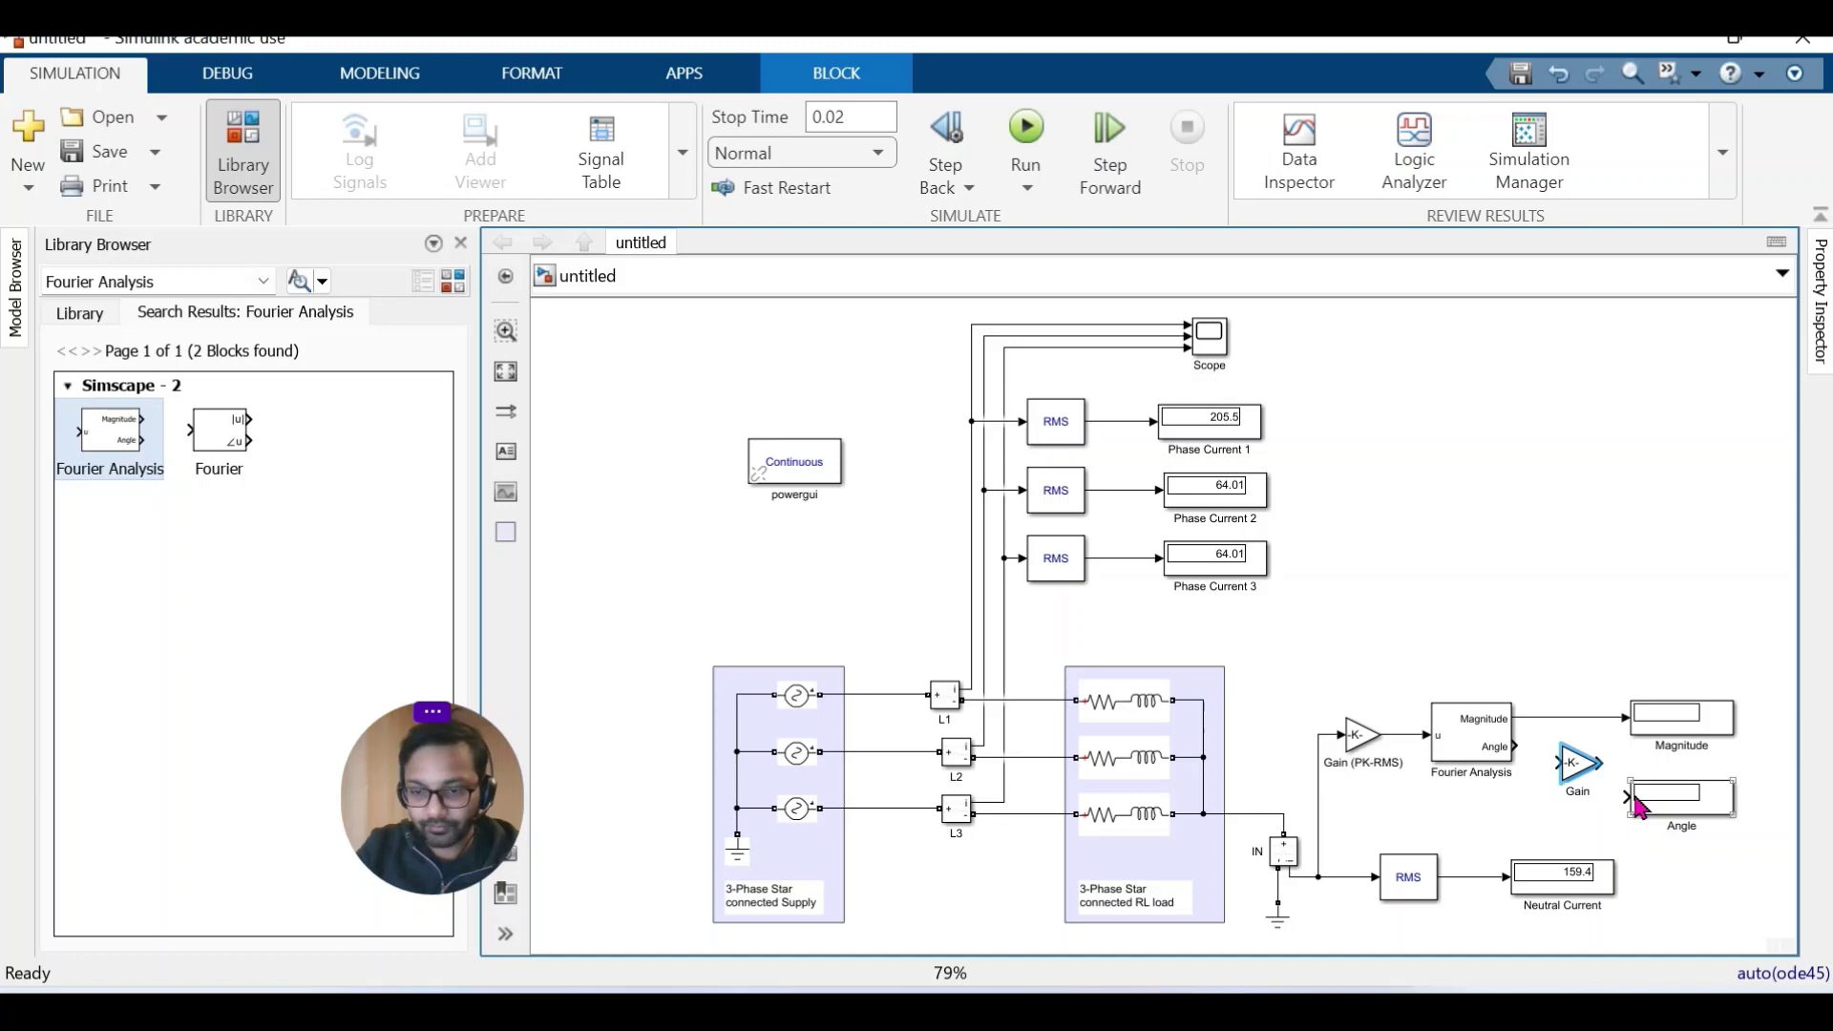
{"action": "type", "text": "(Ra"}
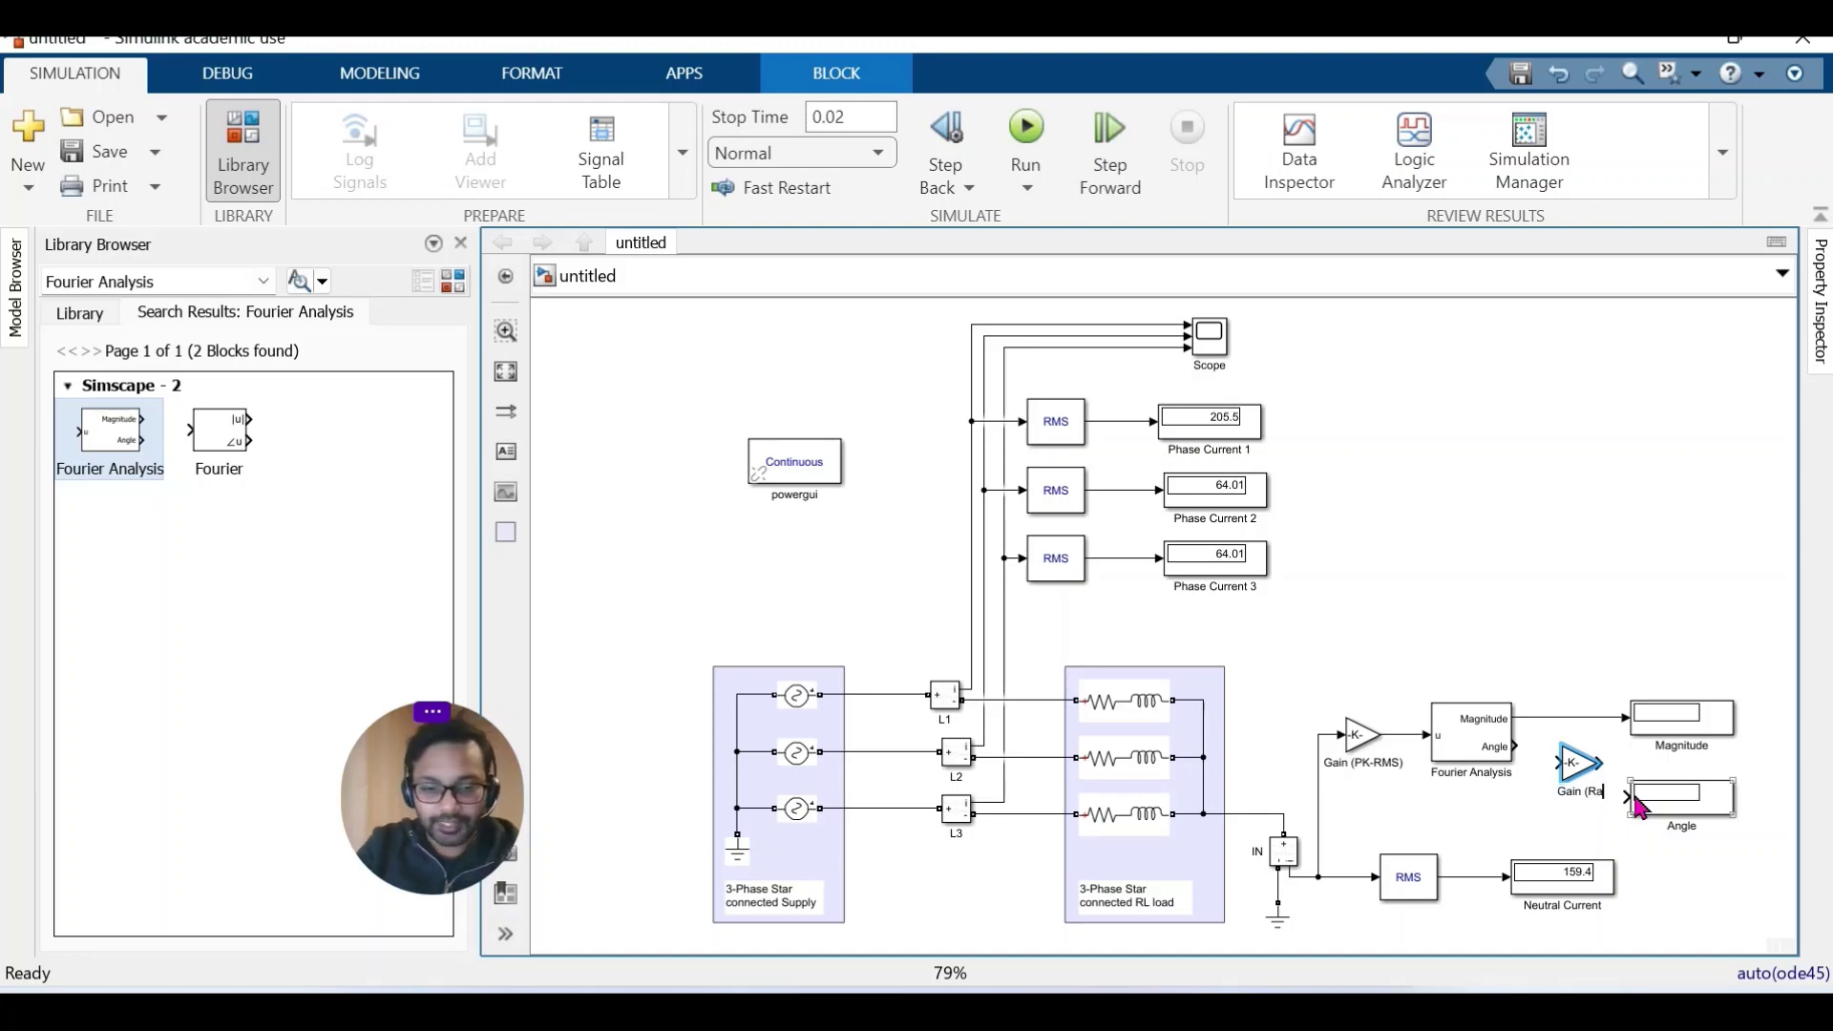
{"action": "type", "text": "d-Deg)"}
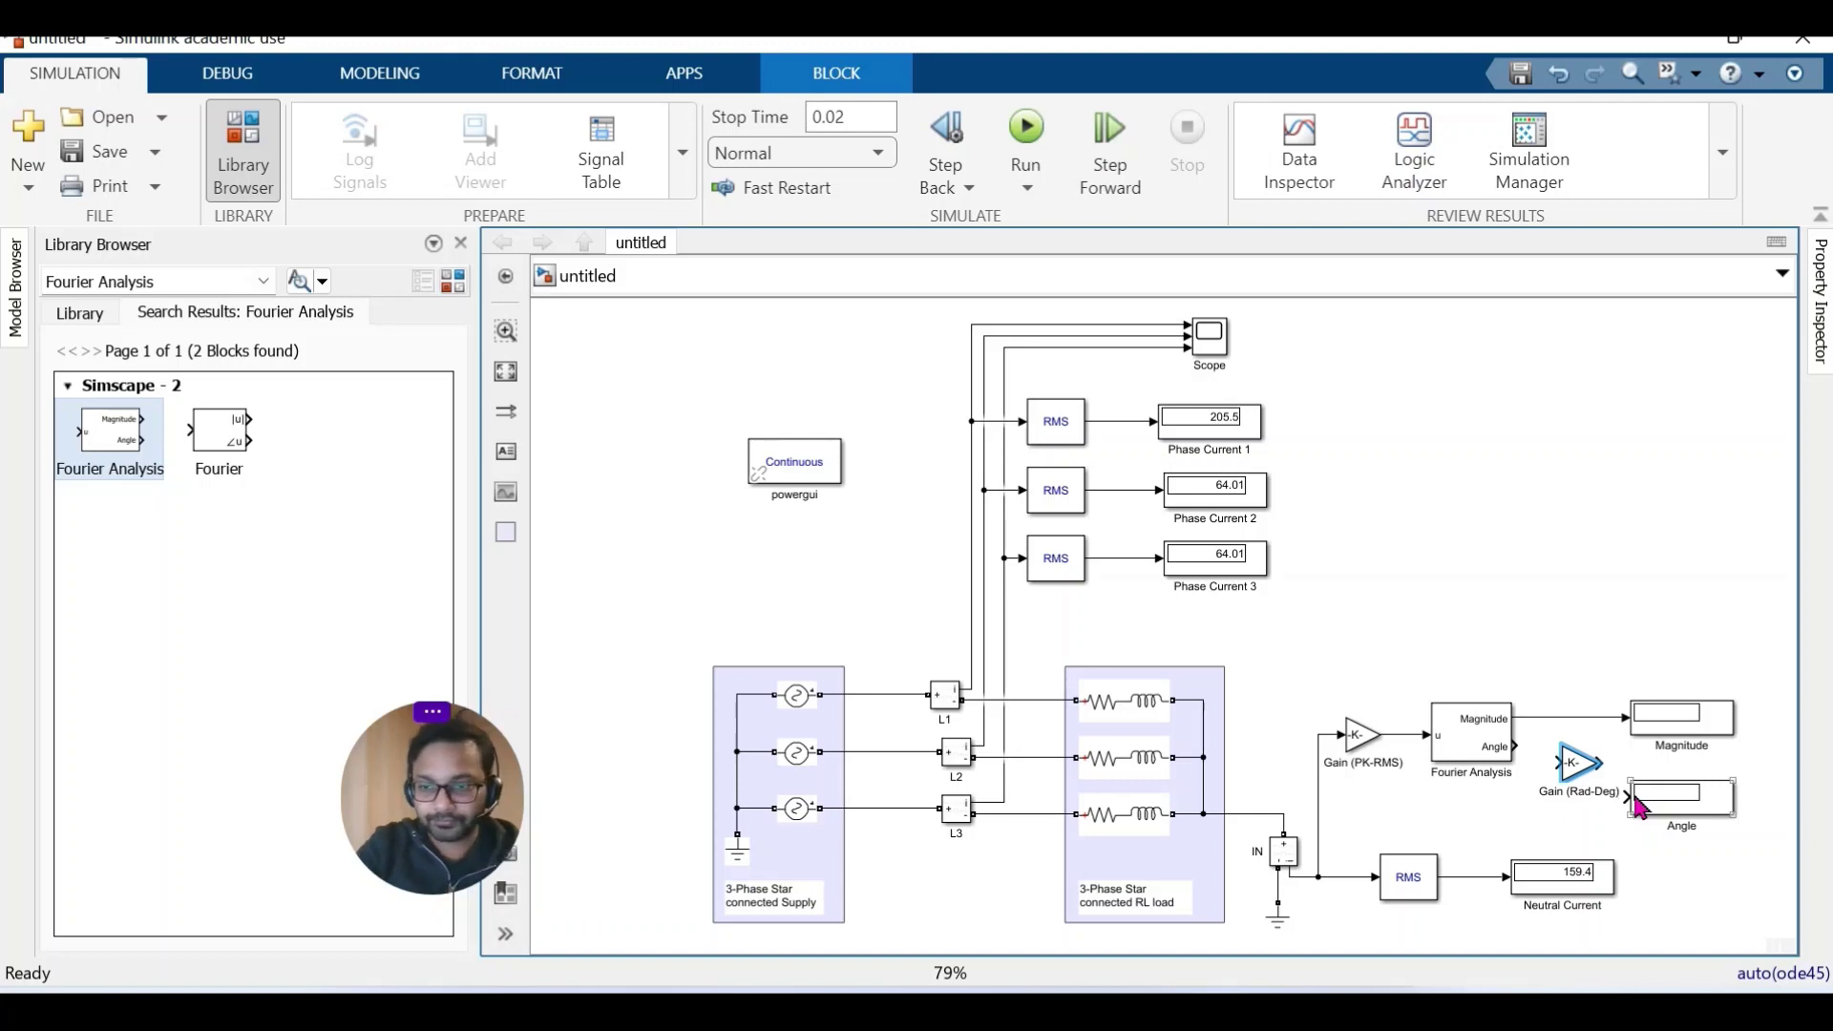
Set the Gain (Rad-Deg) value to 57.2598 and wire the block between the Fourier Analysis Angle output and the Angle display.
{"action": "double_click", "coordinate": [1580, 768]}
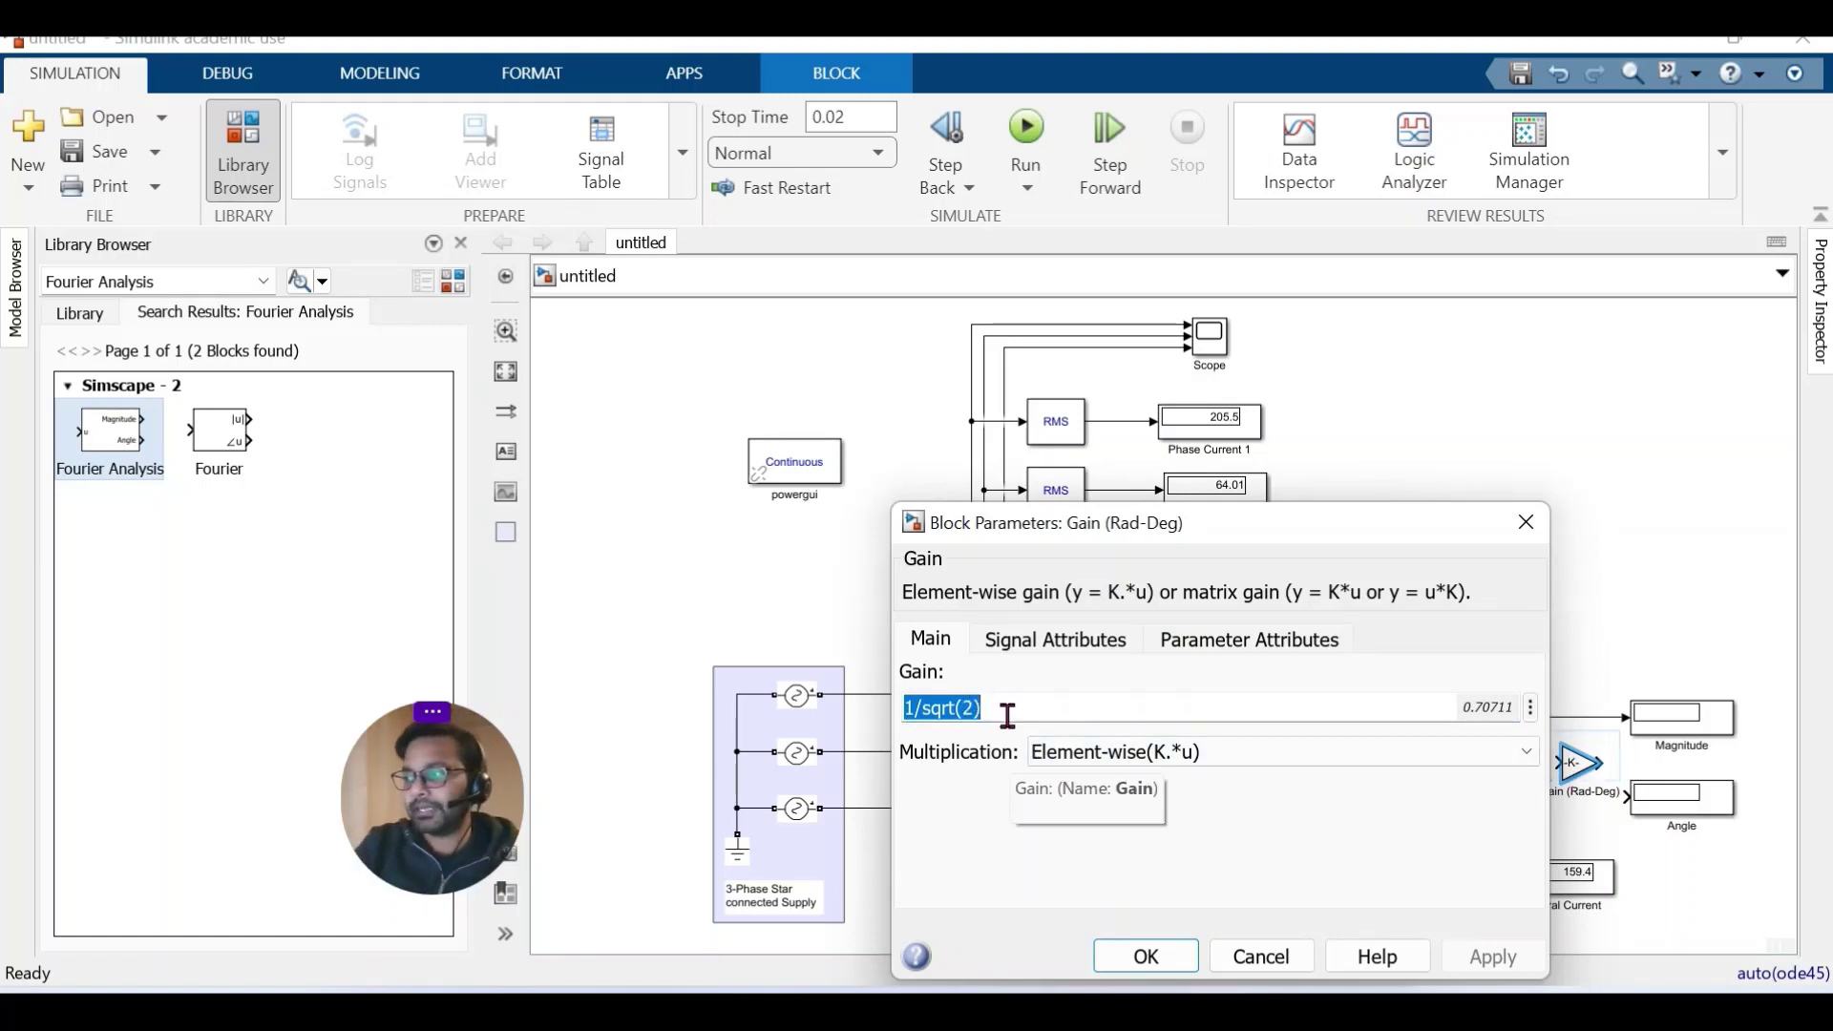
{"action": "key", "text": "BackSpace"}
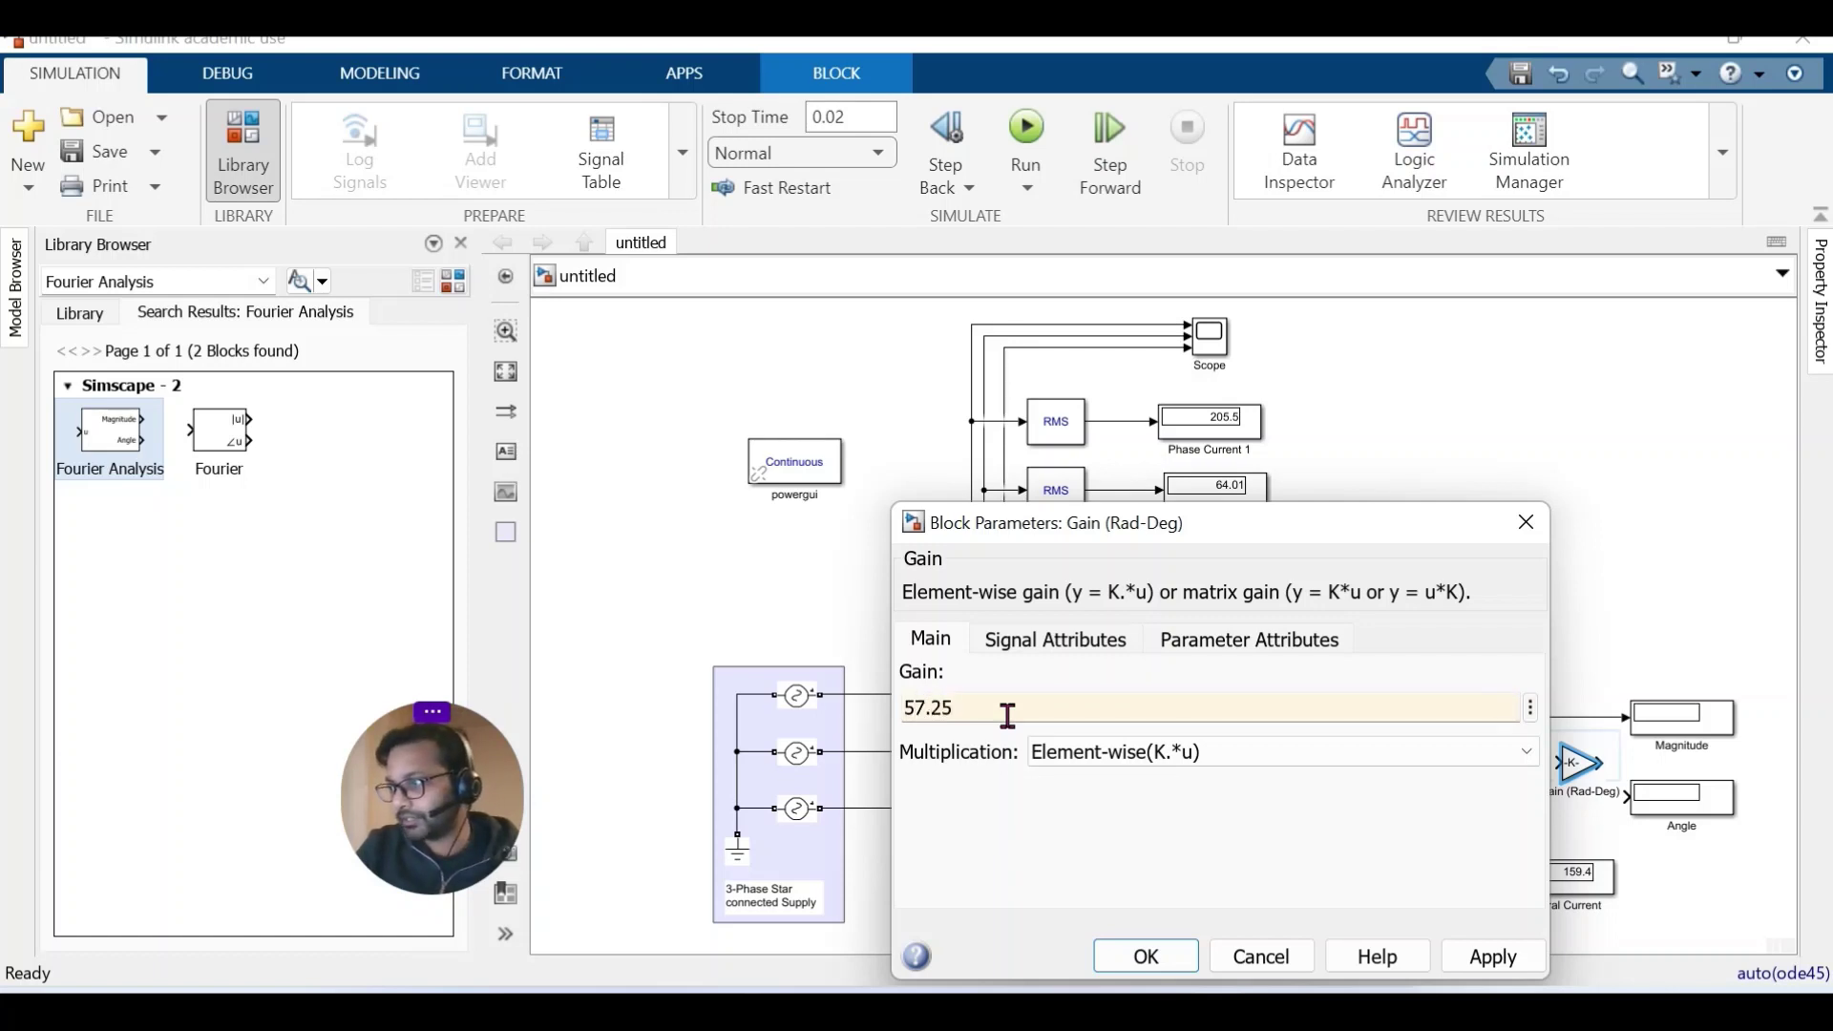
{"action": "type", "text": "98"}
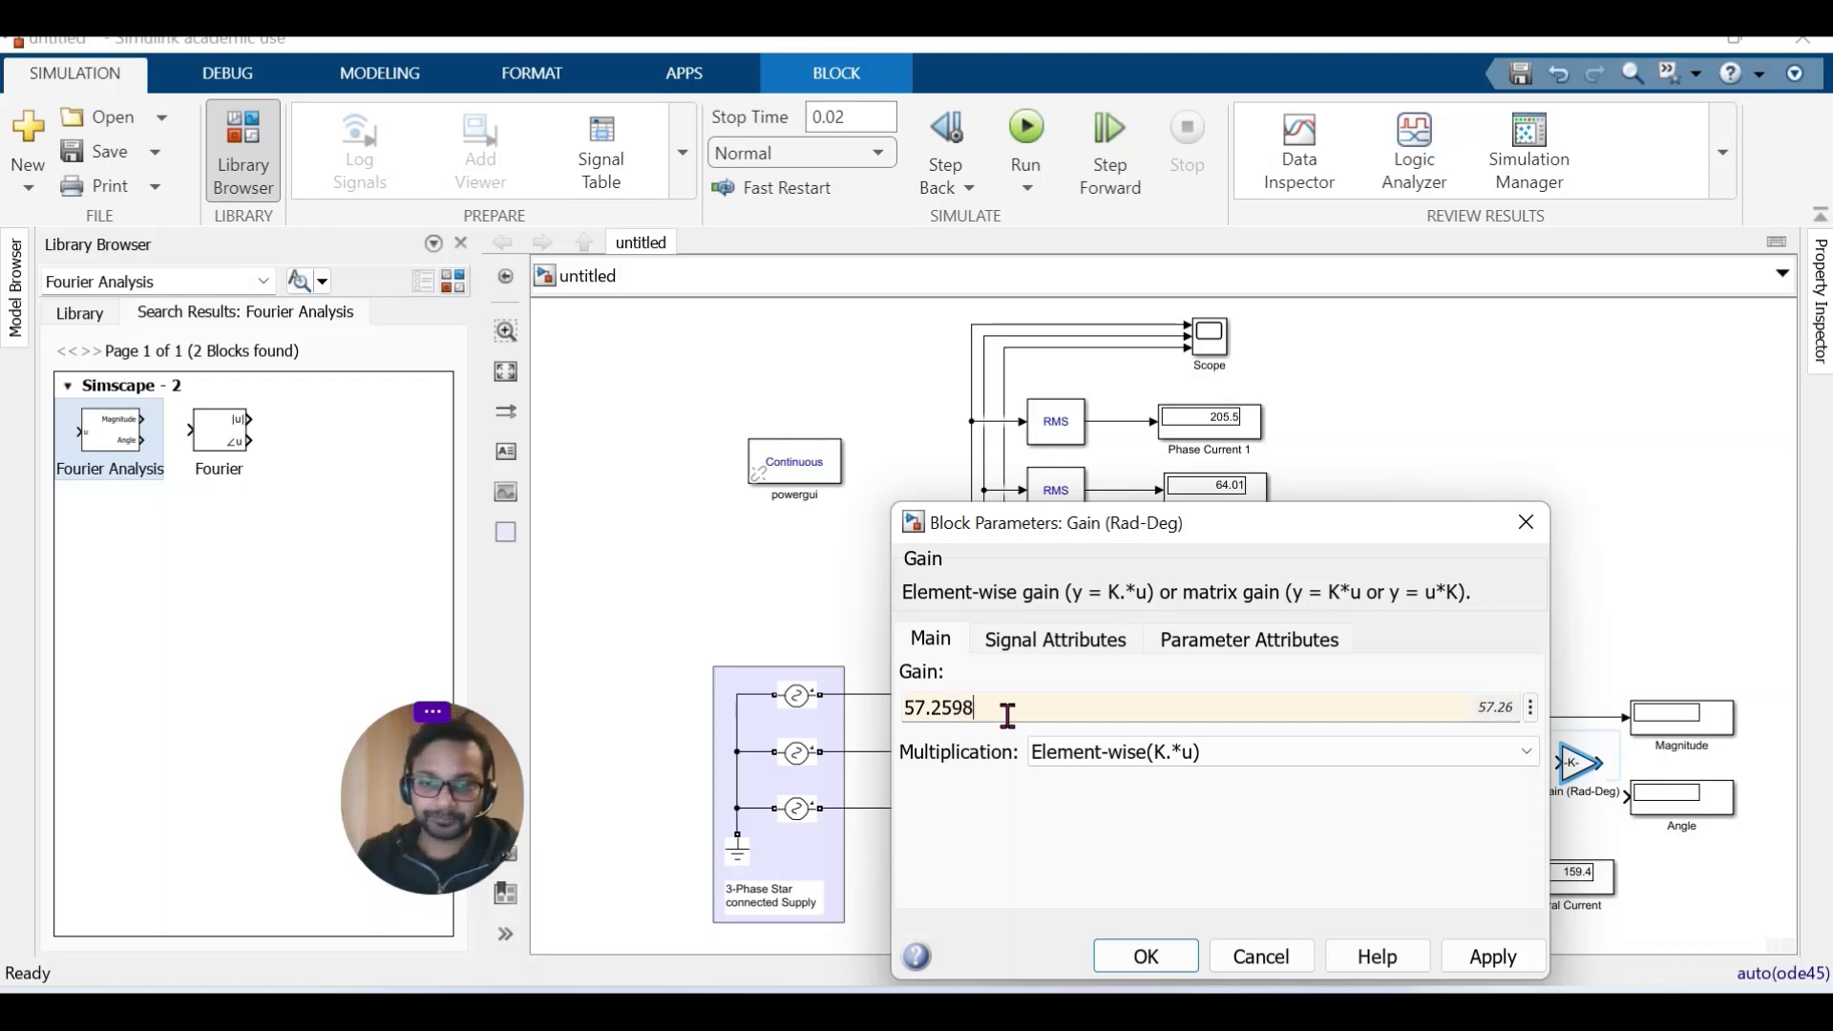
{"action": "left_click", "coordinate": [1495, 959]}
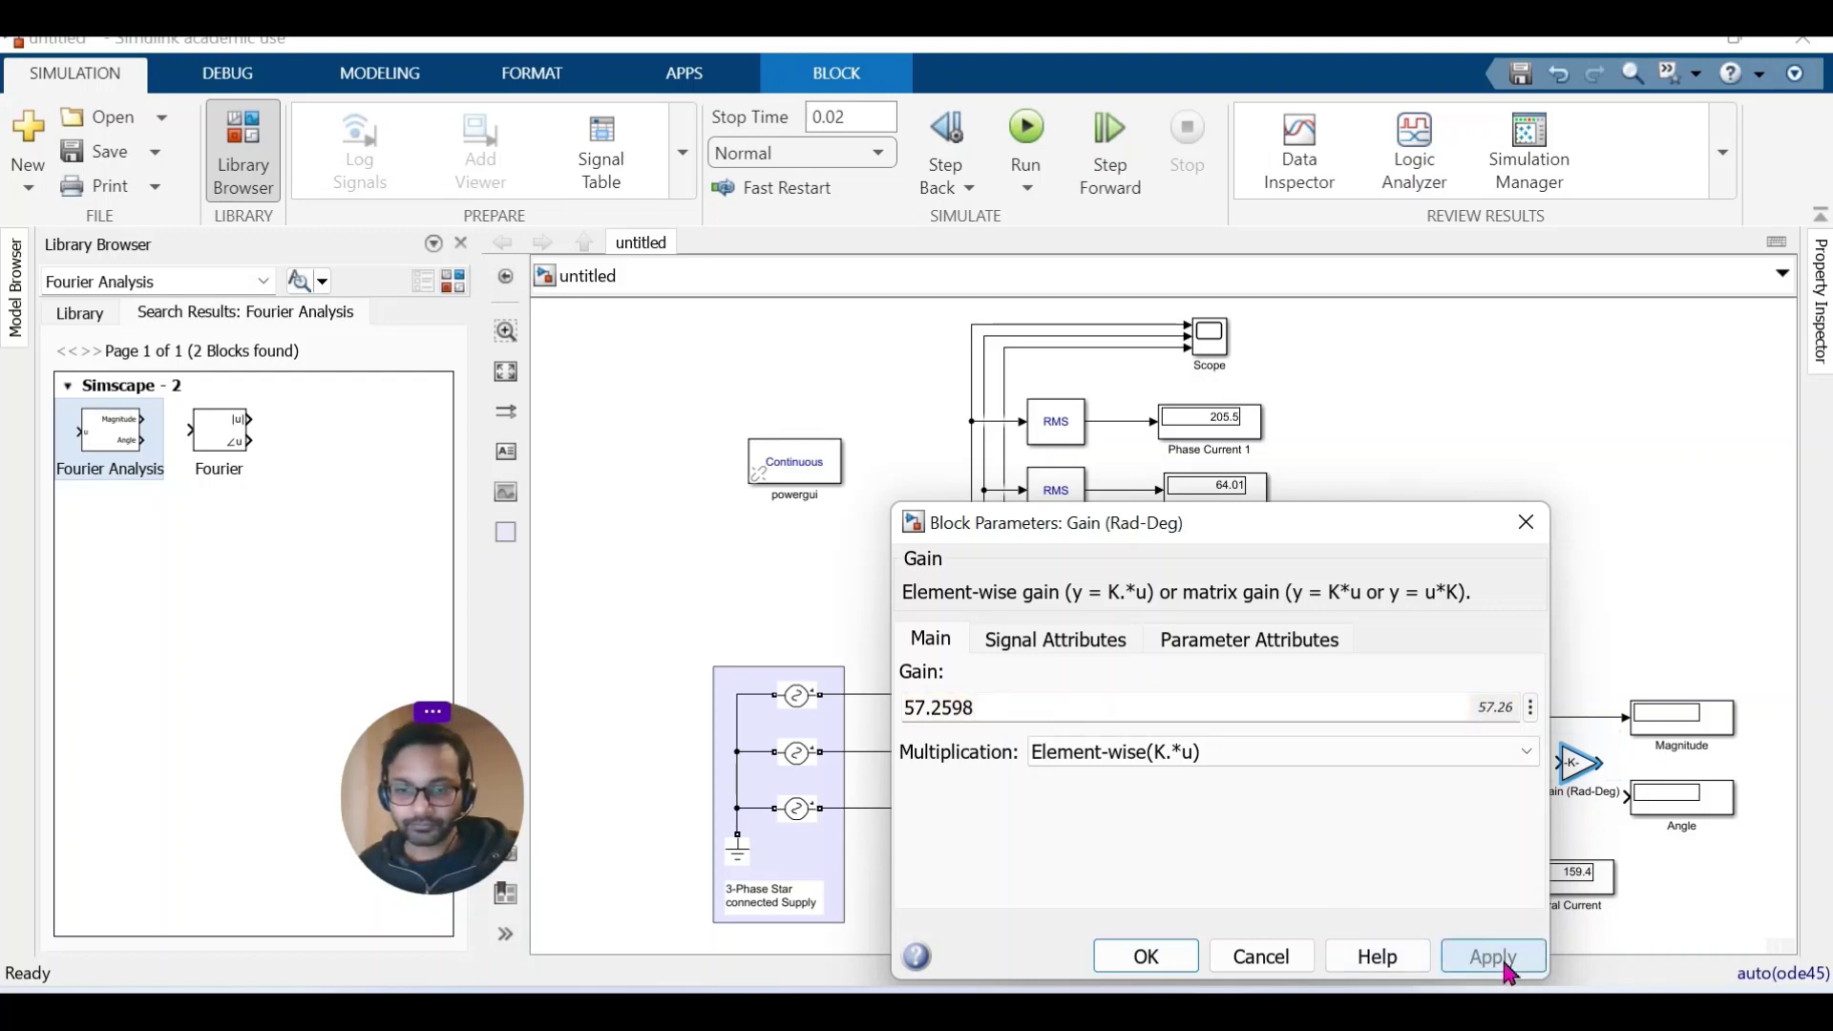
{"action": "left_click", "coordinate": [1146, 957]}
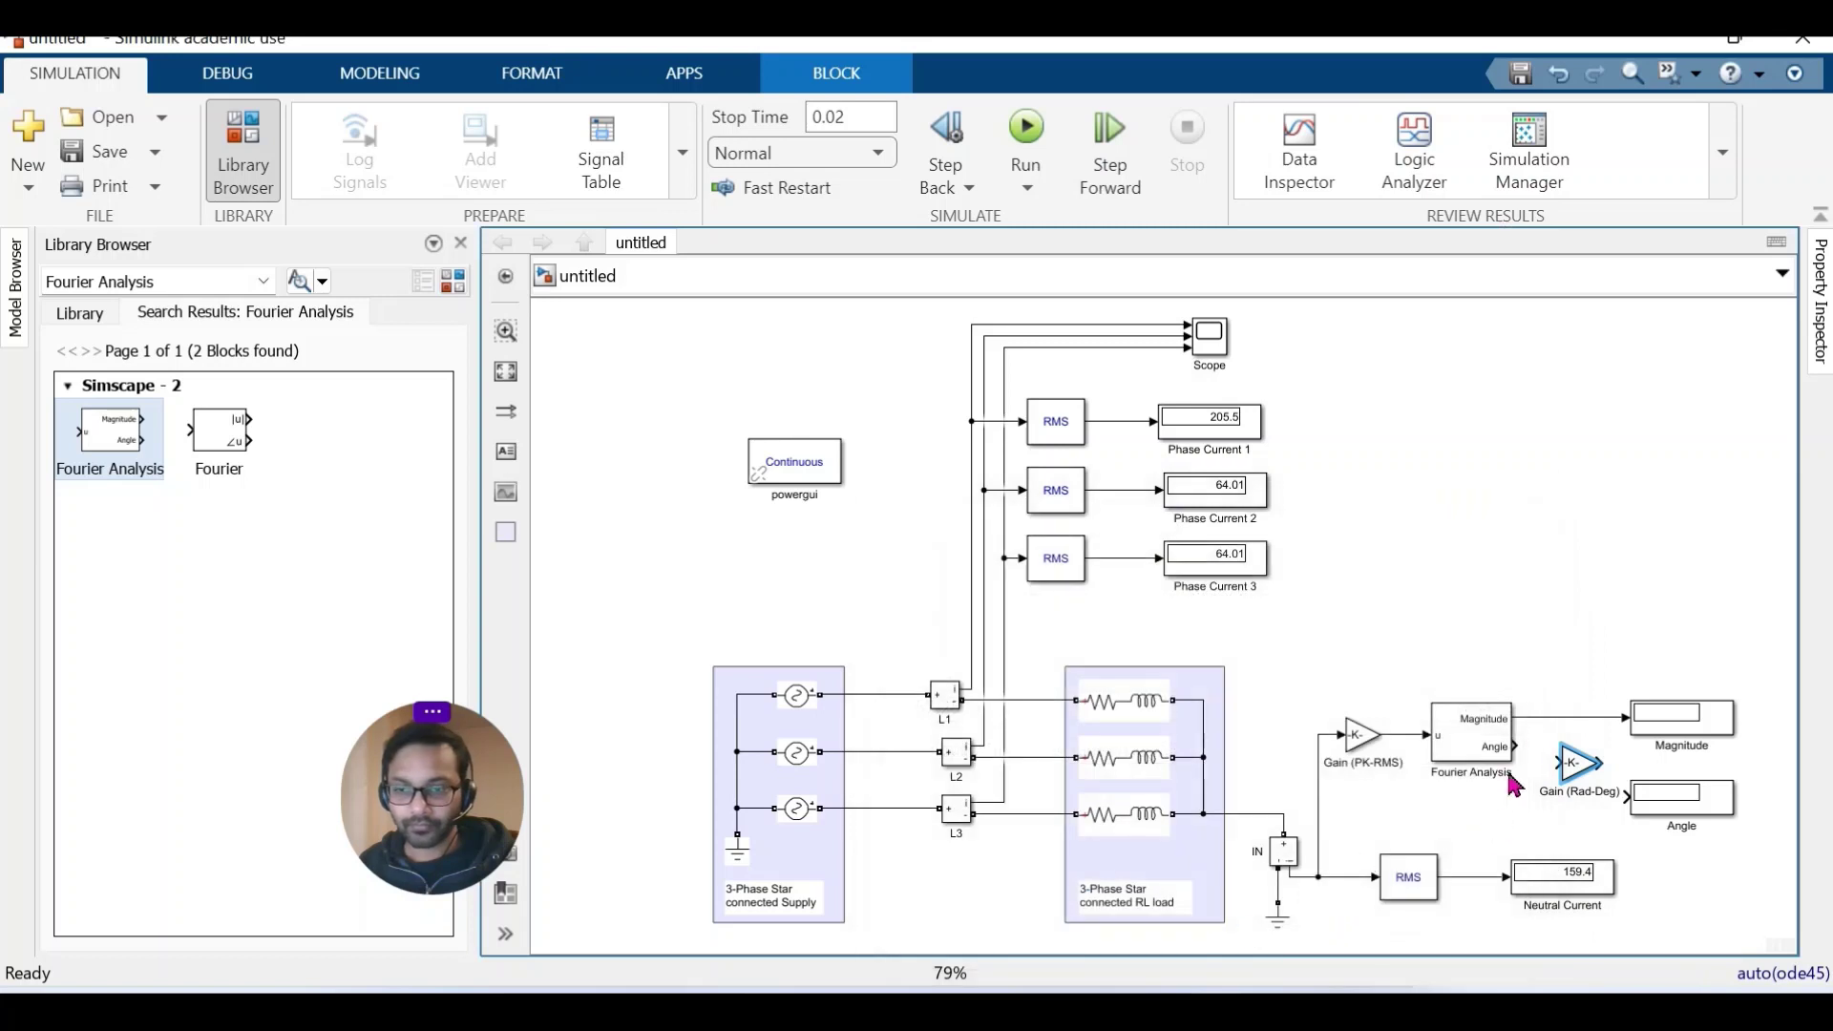
{"action": "left_click_drag", "start_coordinate": [1515, 746], "coordinate": [1625, 798]}
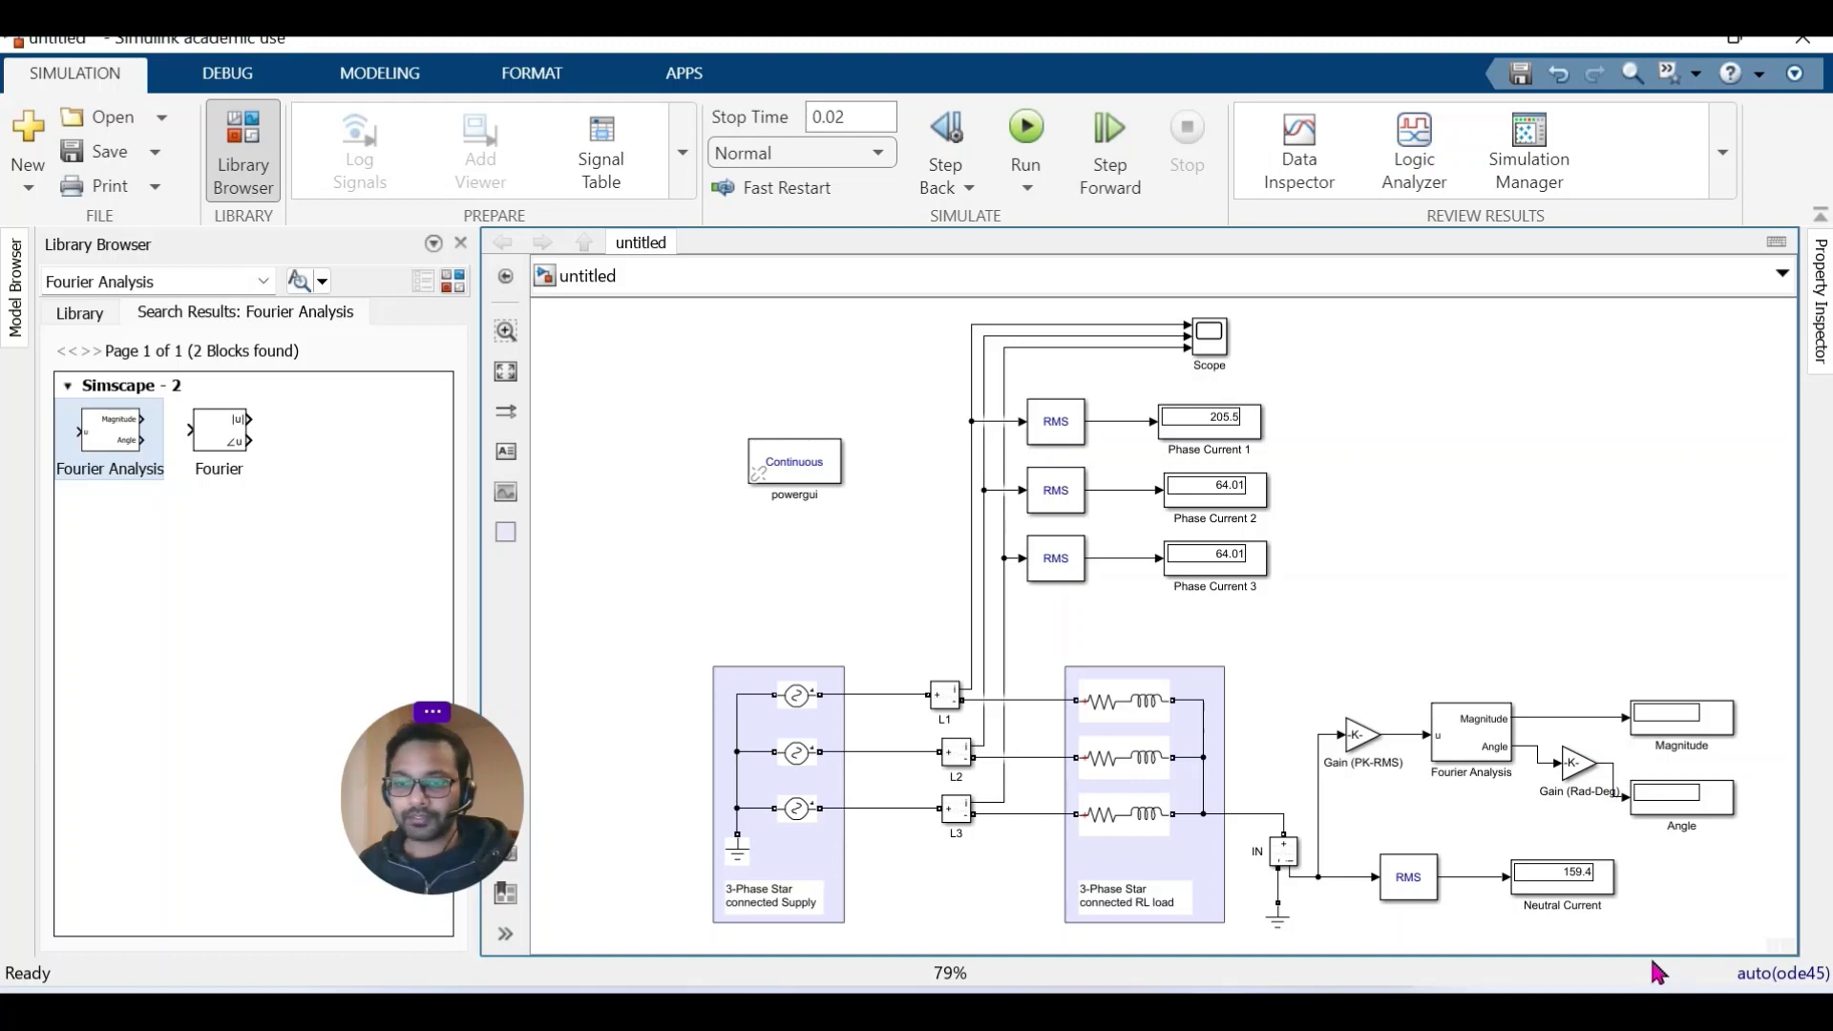
Set the powergui simulation type to Discrete with a sample time of 50e-6 s and run the simulation.
{"action": "left_click", "coordinate": [817, 457]}
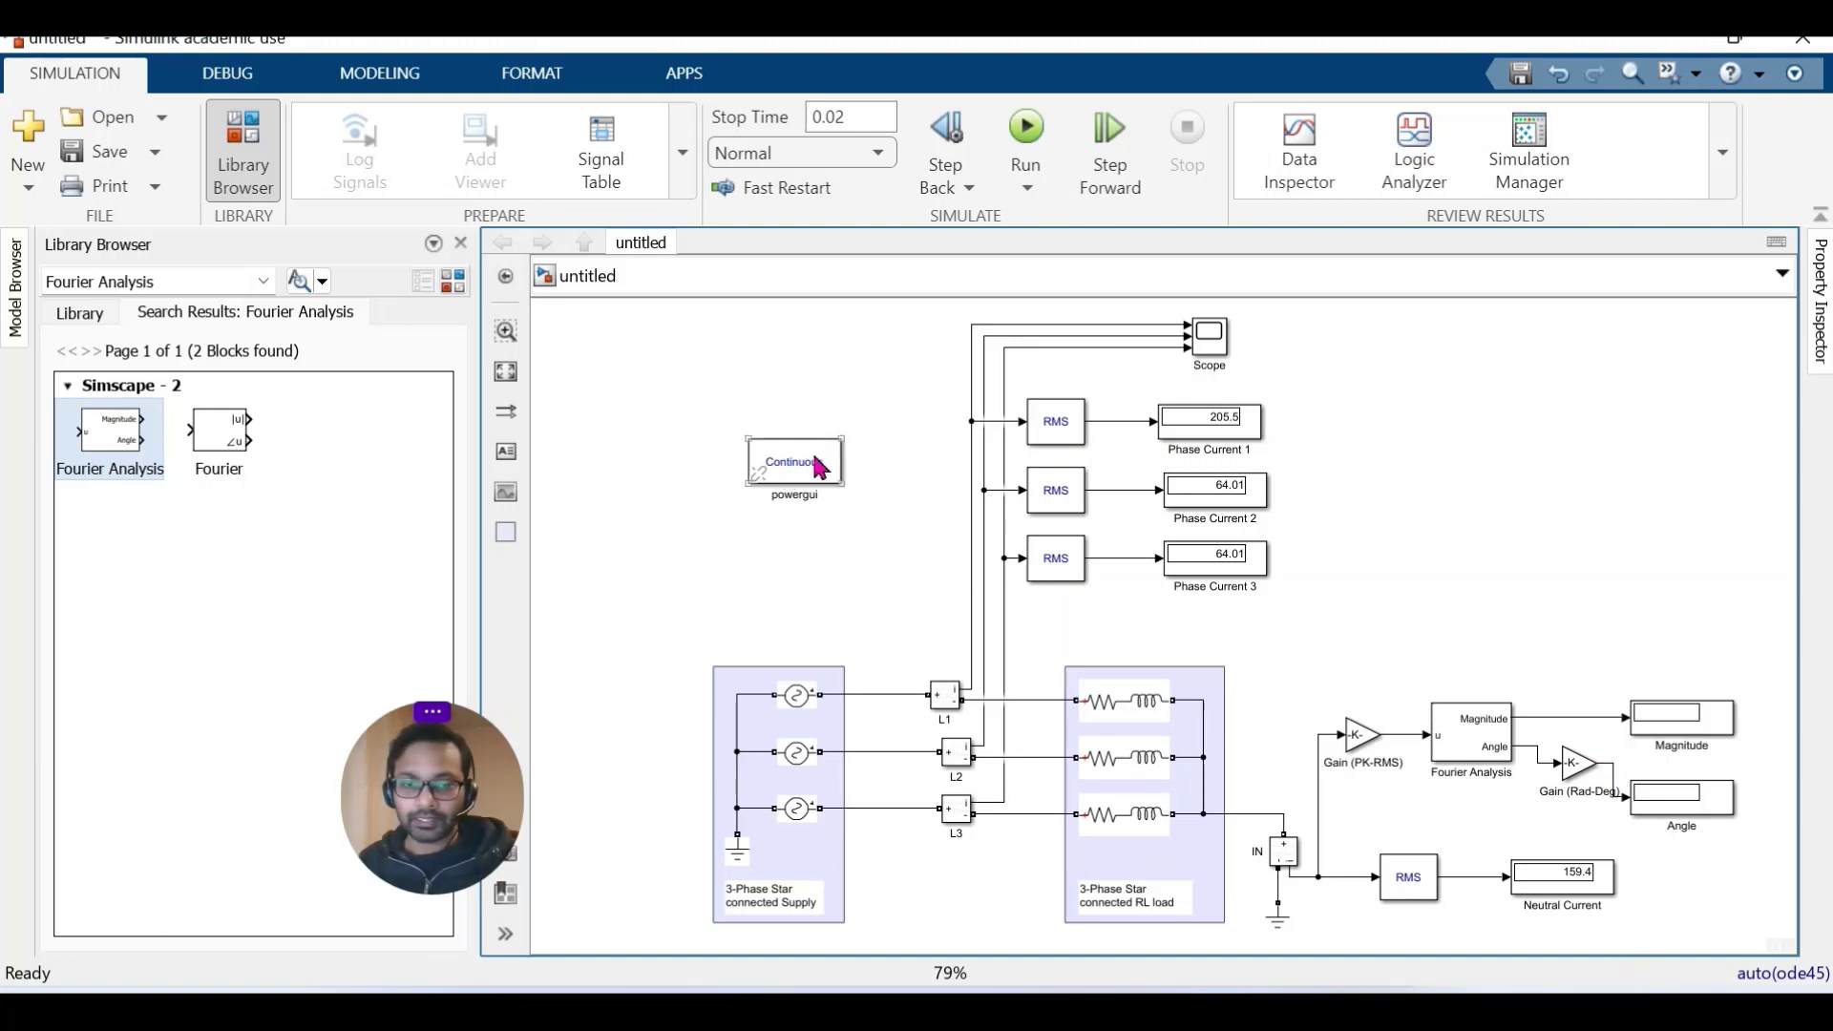
{"action": "double_click", "coordinate": [817, 464]}
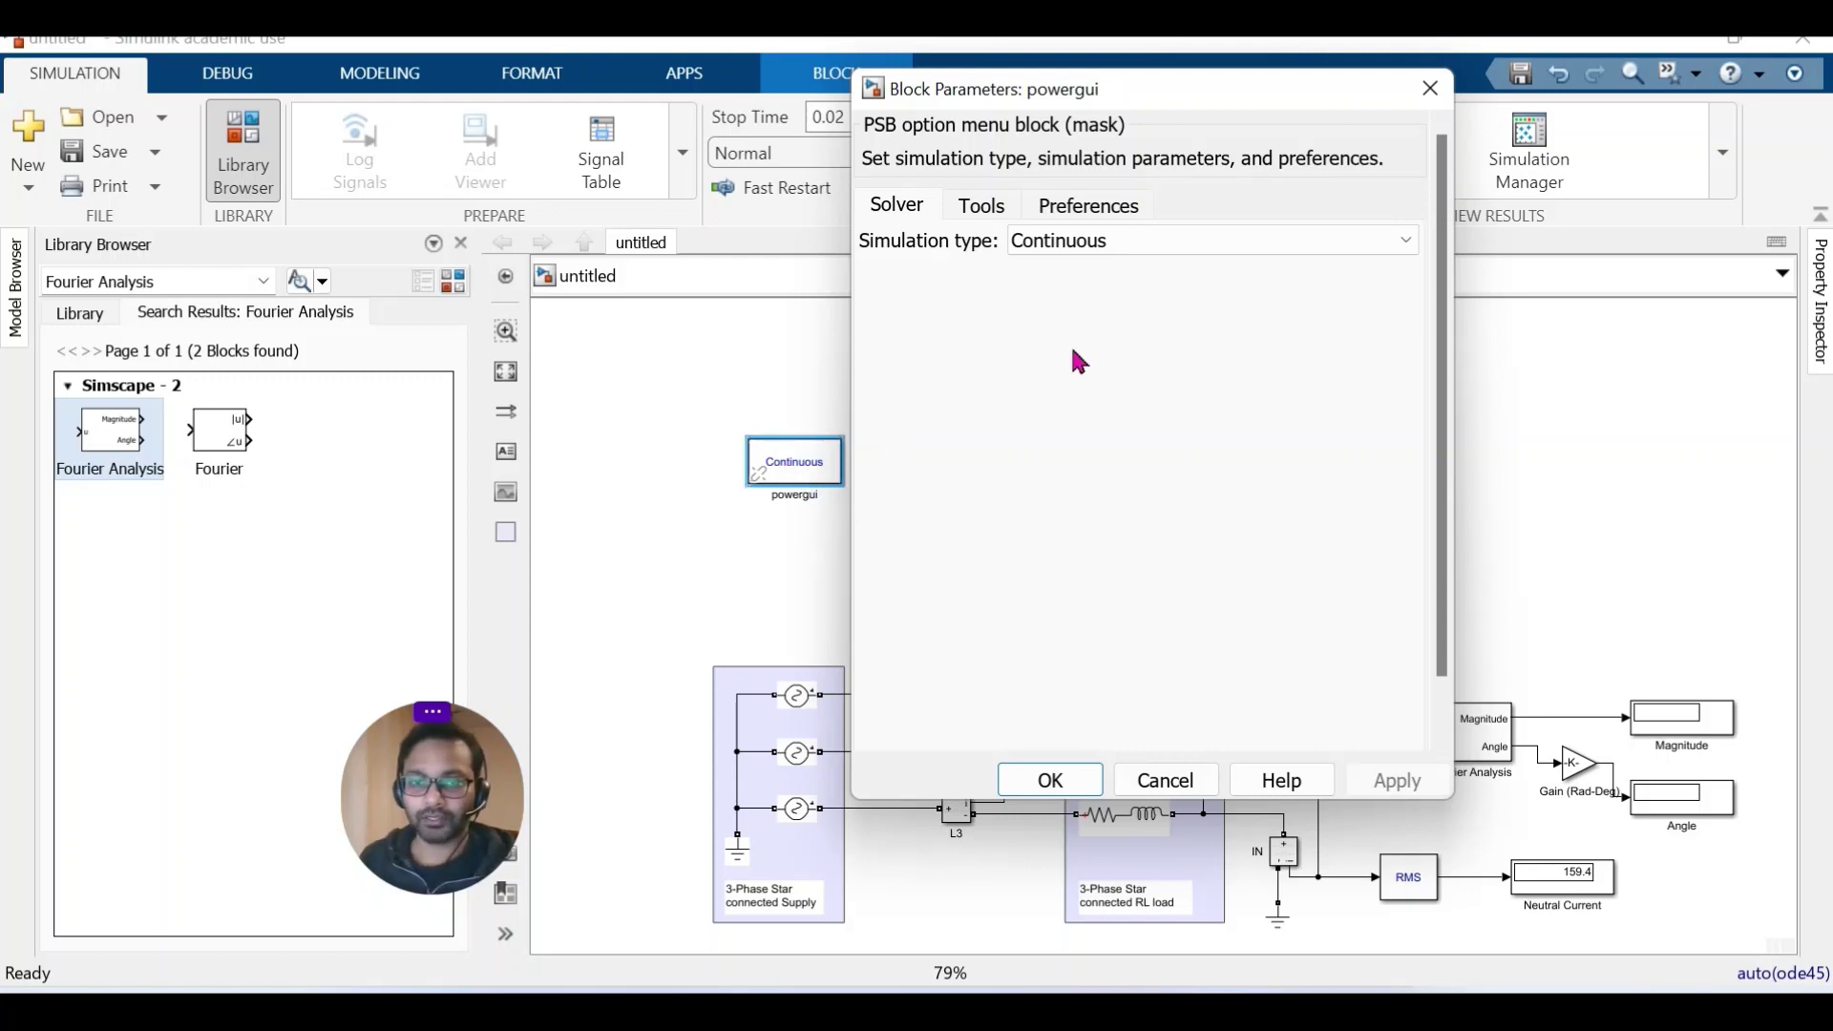
{"action": "left_click", "coordinate": [1192, 250]}
{"action": "left_click", "coordinate": [1109, 294]}
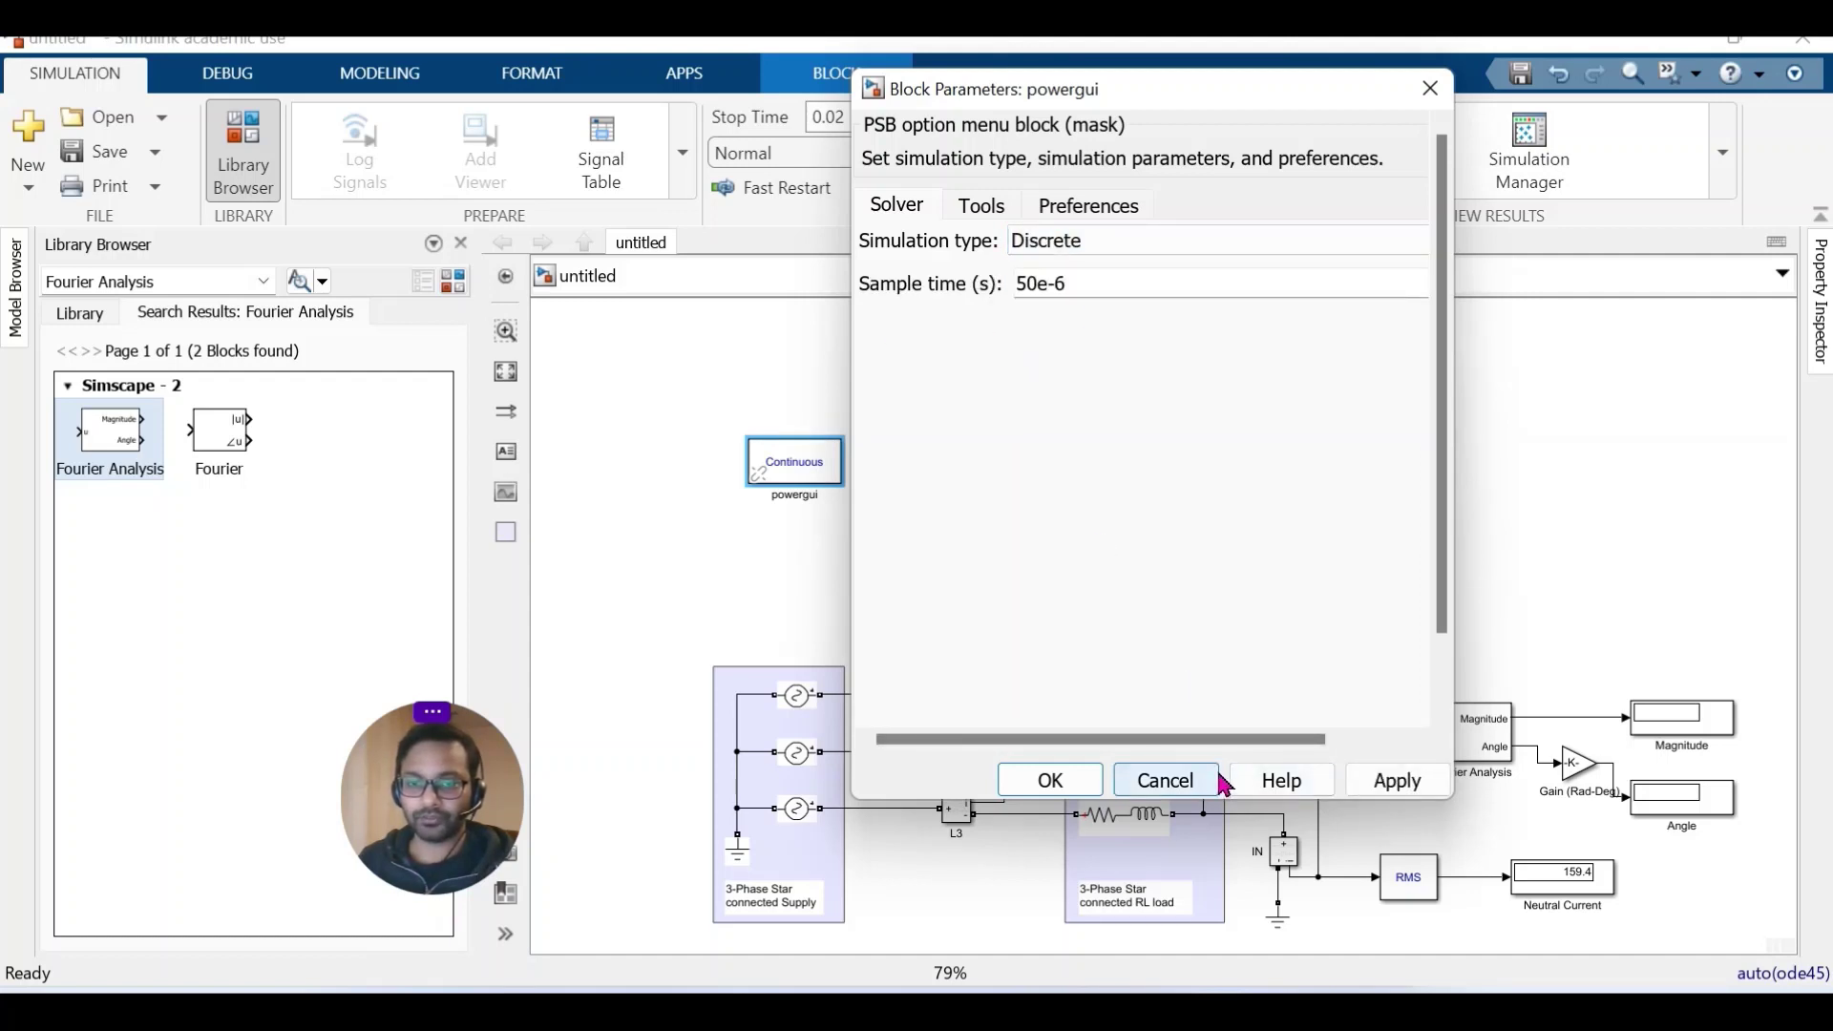
{"action": "left_click", "coordinate": [1420, 790]}
{"action": "left_click", "coordinate": [1050, 780]}
{"action": "left_click", "coordinate": [1026, 127]}
Set the Fourier Analysis block's fundamental frequency to 50 Hz and rerun the simulation.
{"action": "double_click", "coordinate": [1463, 739]}
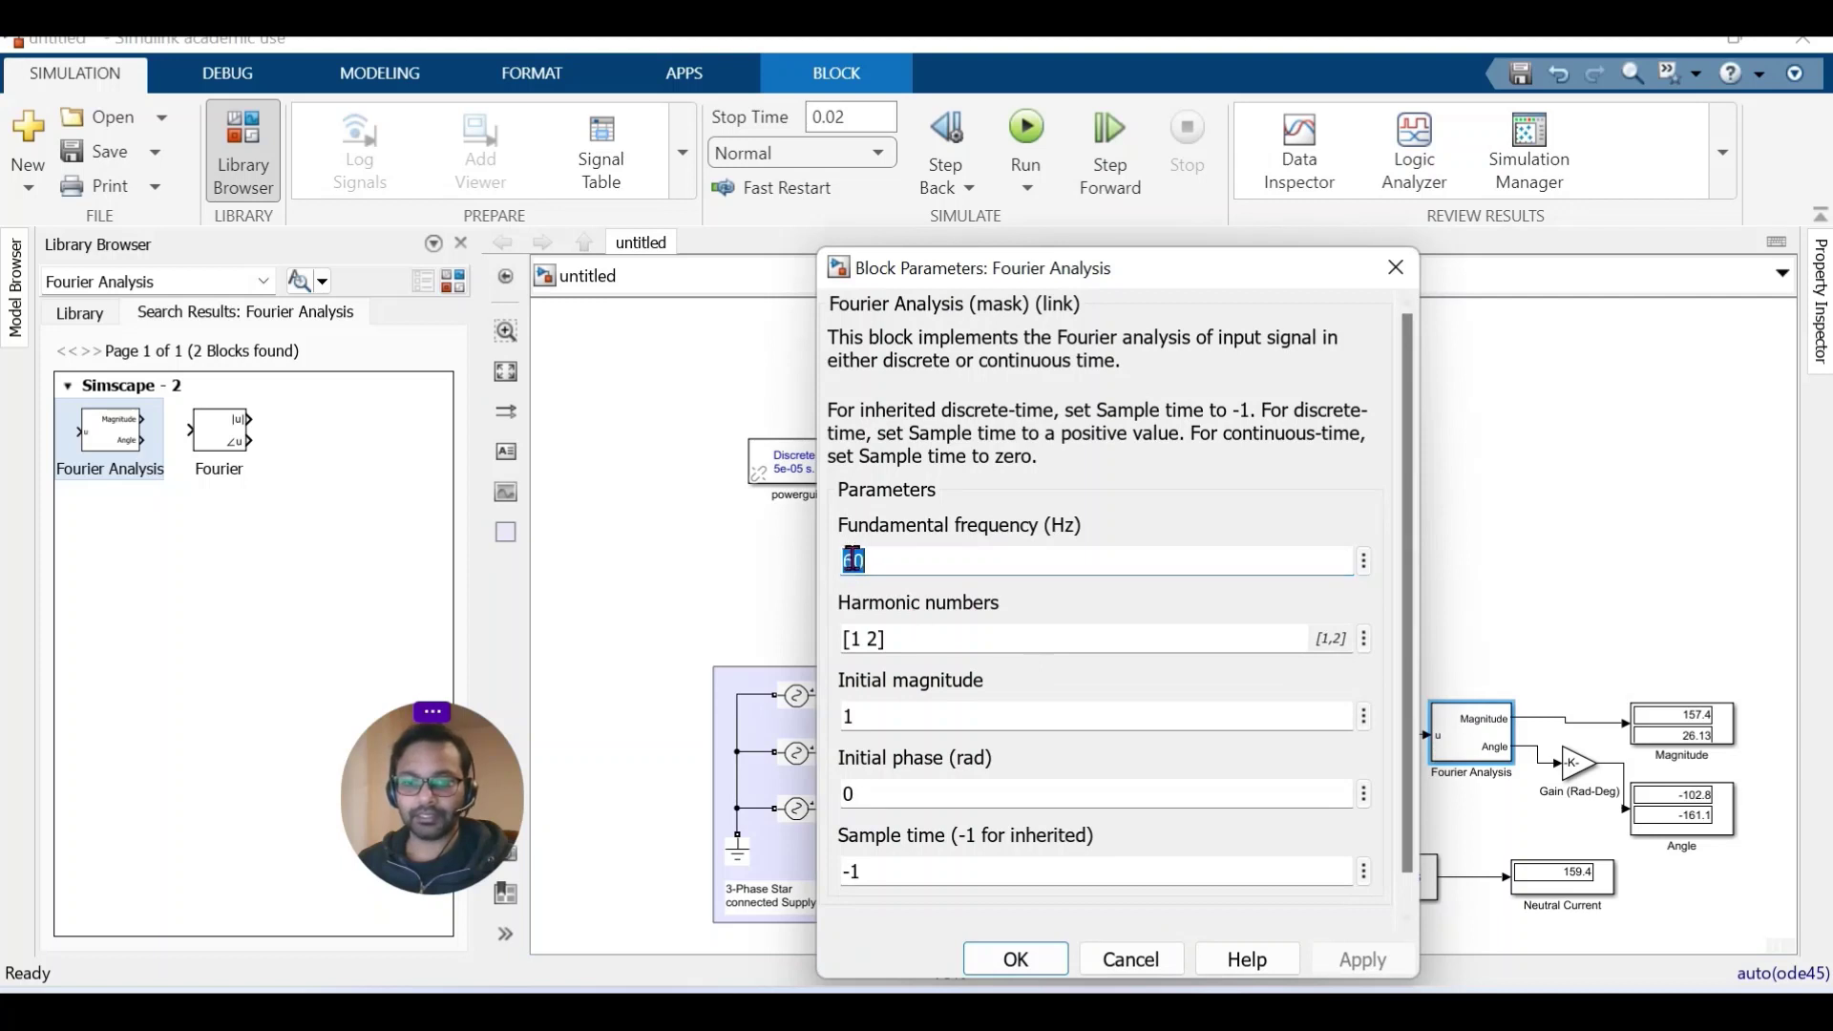
{"action": "left_click", "coordinate": [857, 560]}
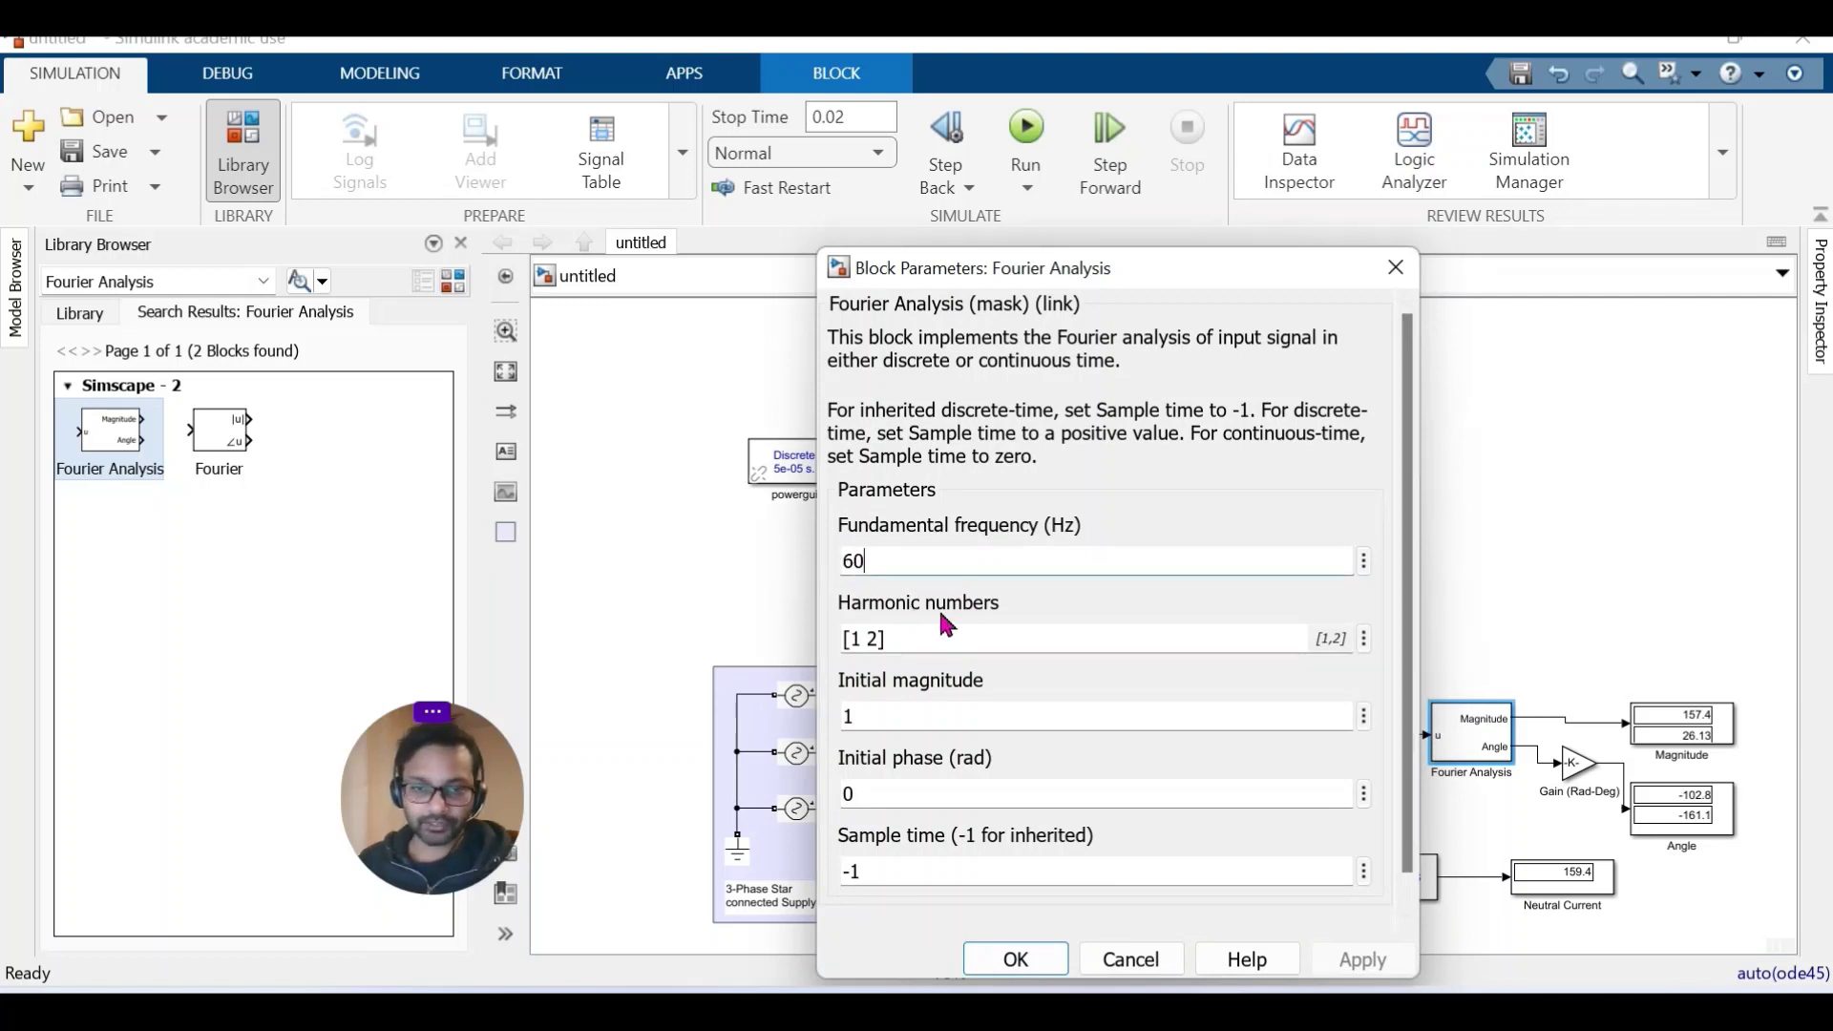
{"action": "key", "text": "Left"}
{"action": "key", "text": "BackSpace"}
{"action": "type", "text": "5"}
{"action": "left_click", "coordinate": [1349, 965]}
{"action": "left_click", "coordinate": [1036, 964]}
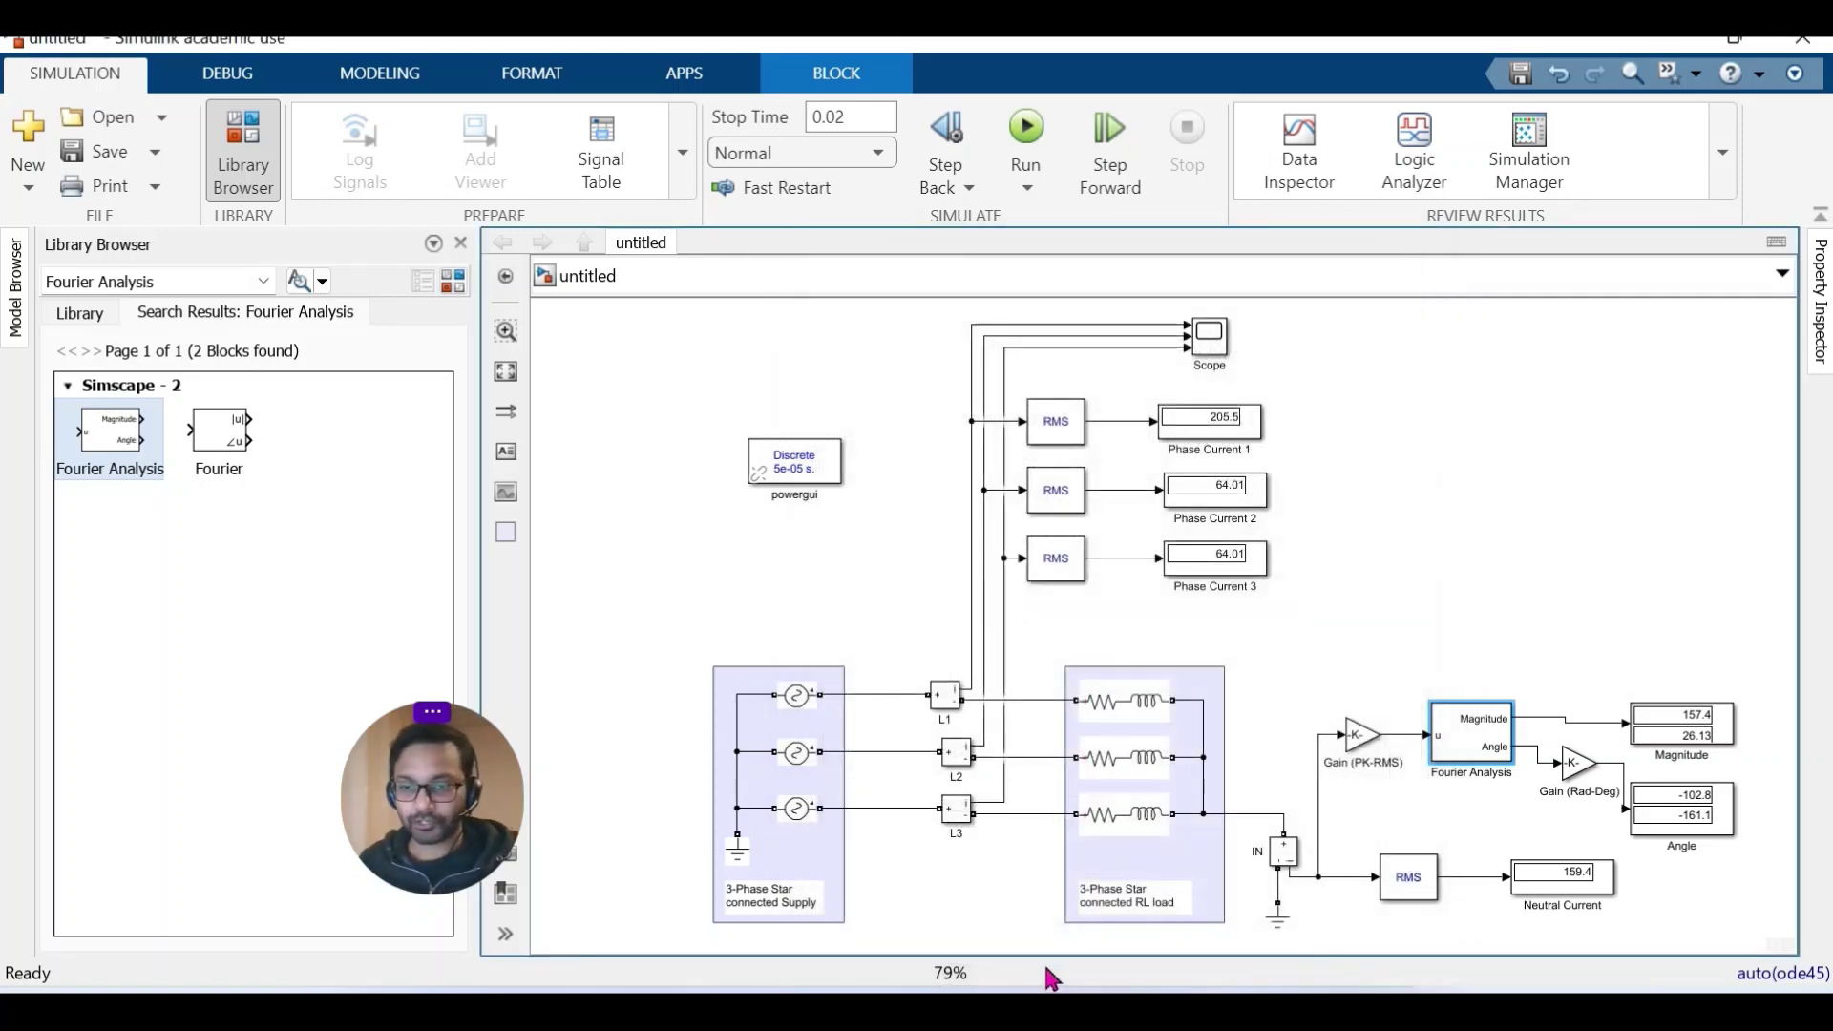
{"action": "left_click", "coordinate": [1025, 134]}
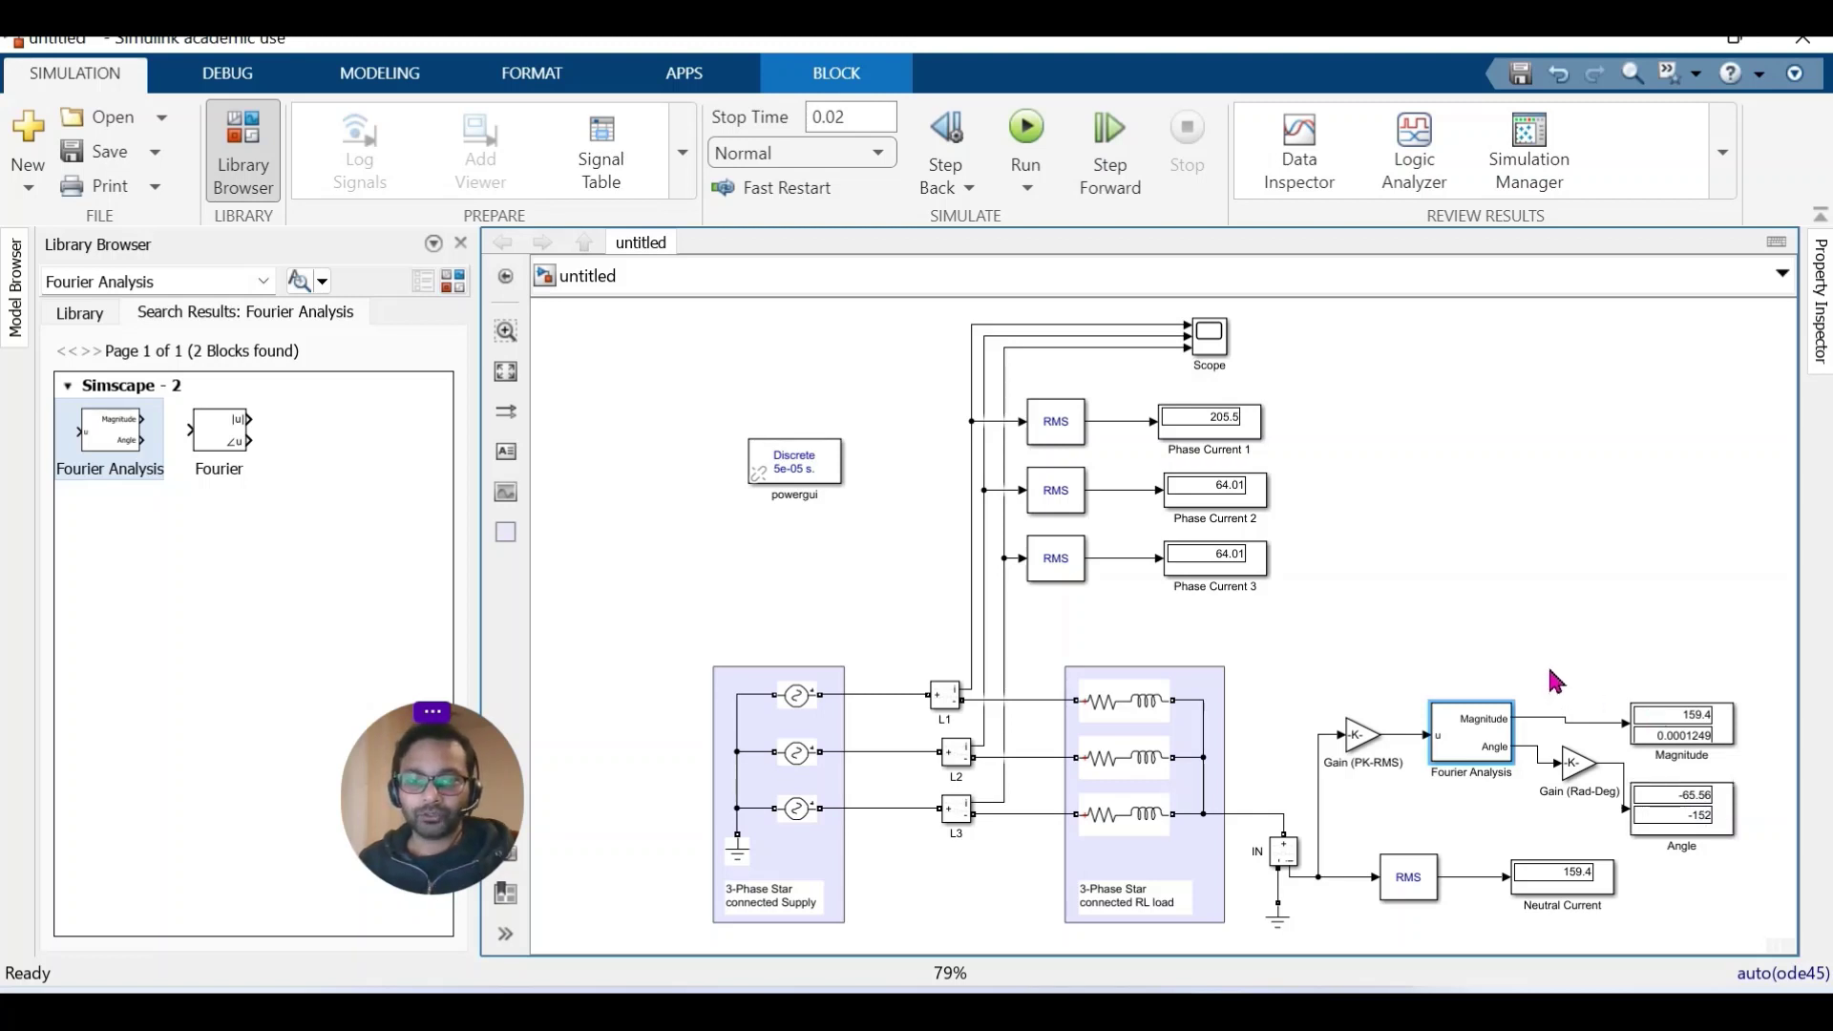
{"action": "mouse_move", "coordinate": [1153, 1012]}
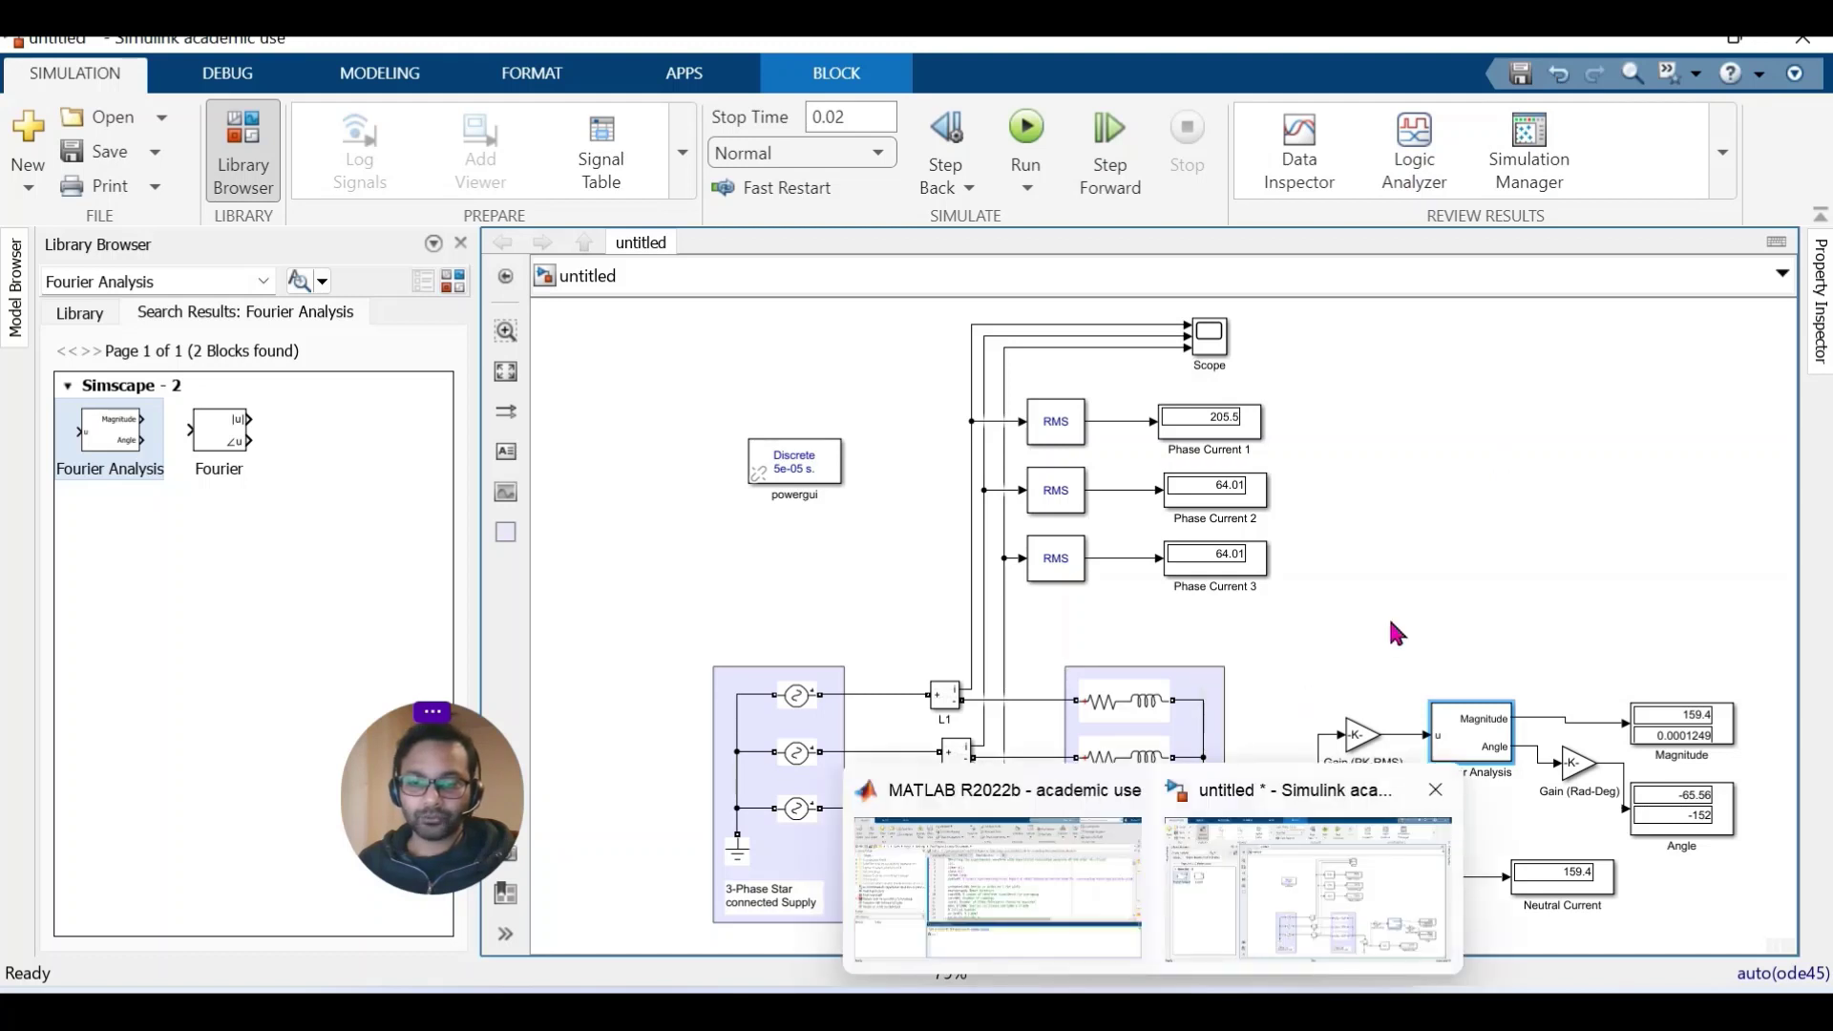